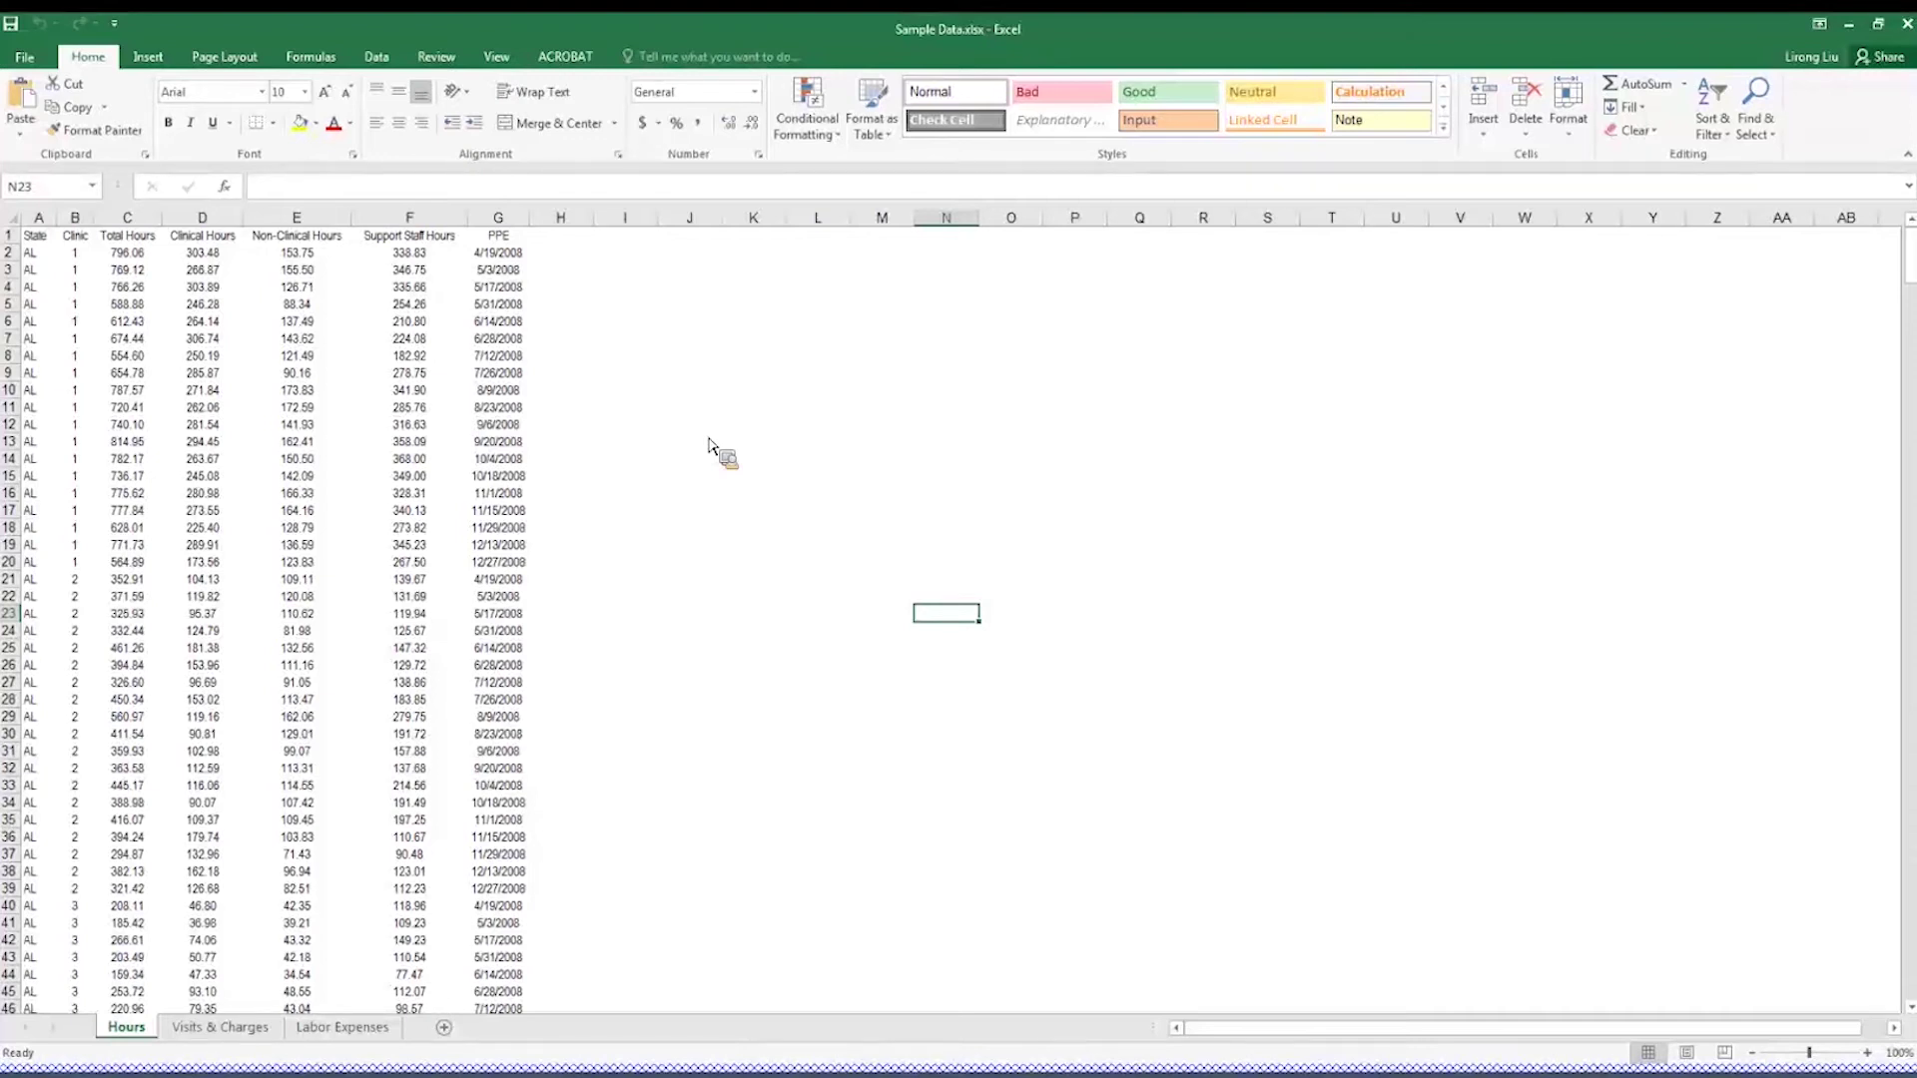
# Examine the columns of the Hours sheet one by one, from State and Clinic through the hours columns to PPE.
pyautogui.click(38, 217)
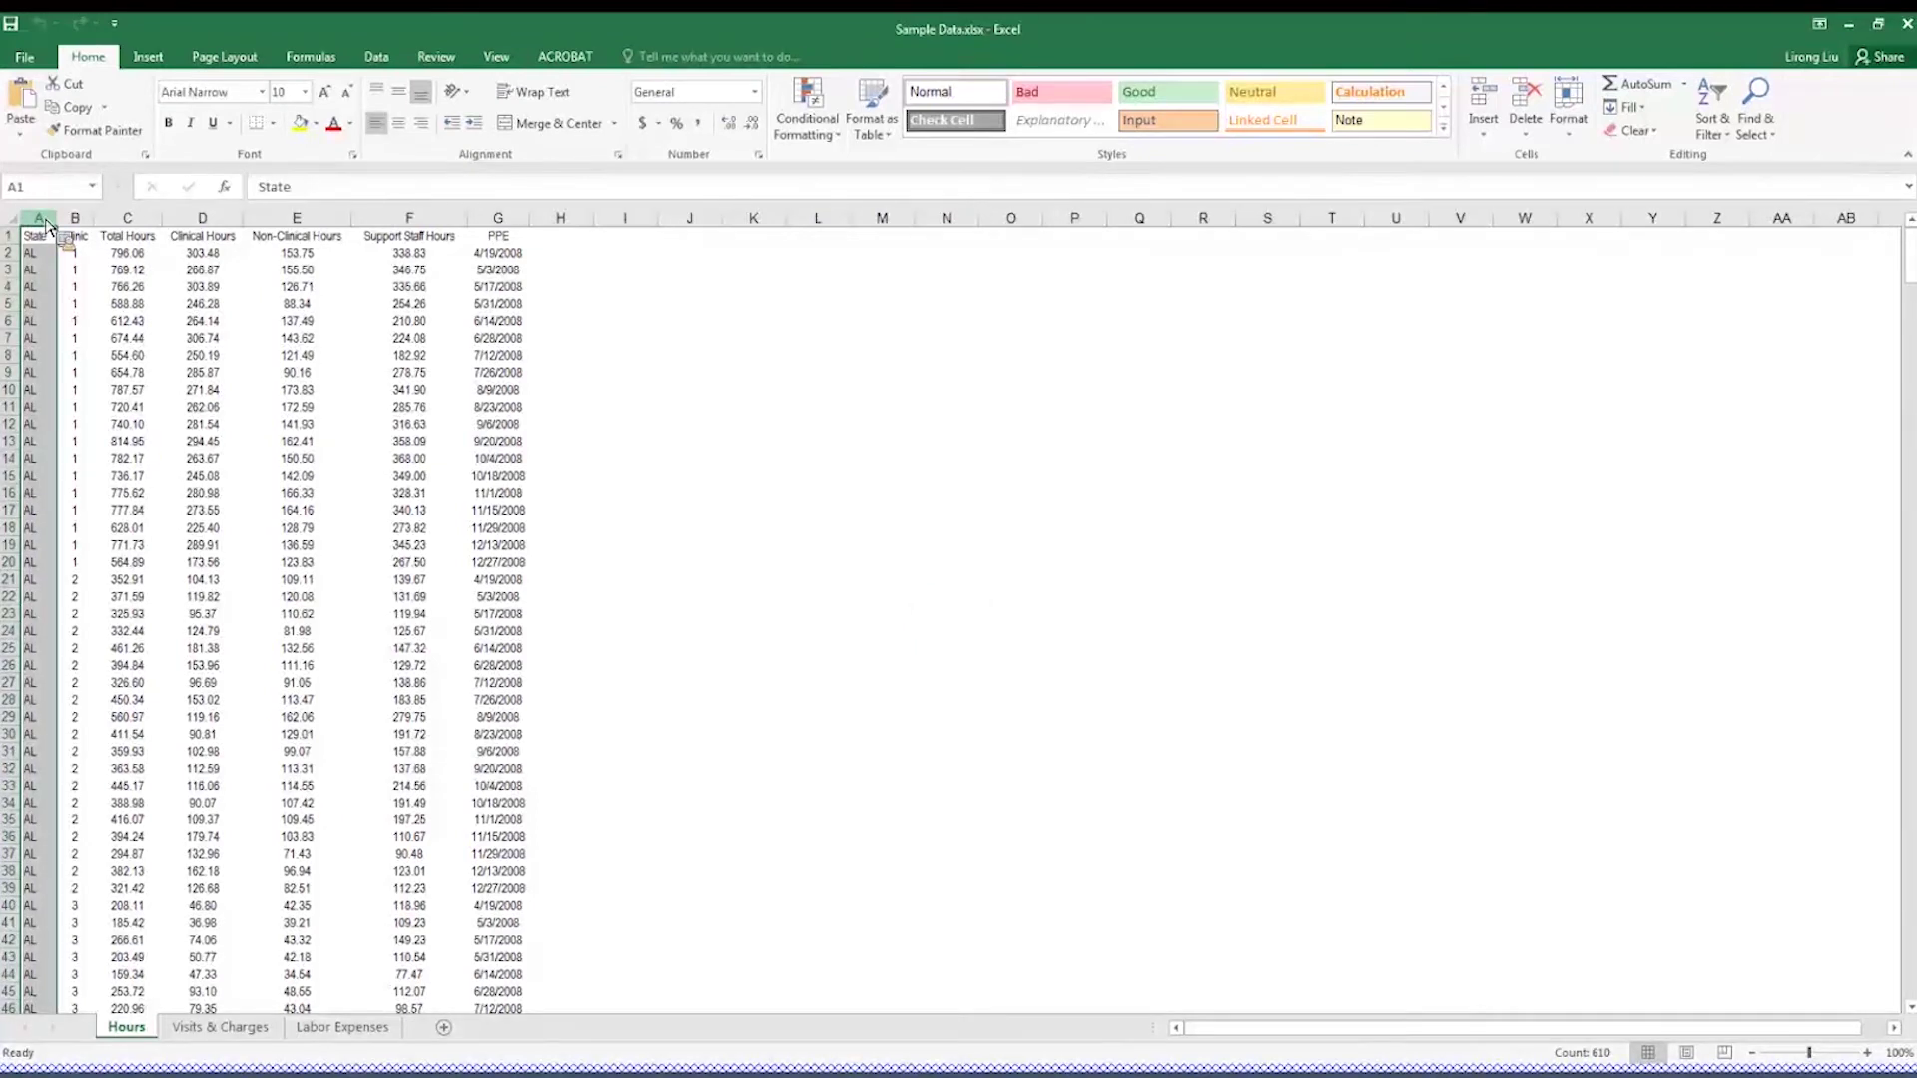
pyautogui.moveTo(47, 223); pyautogui.dragTo(90, 225)
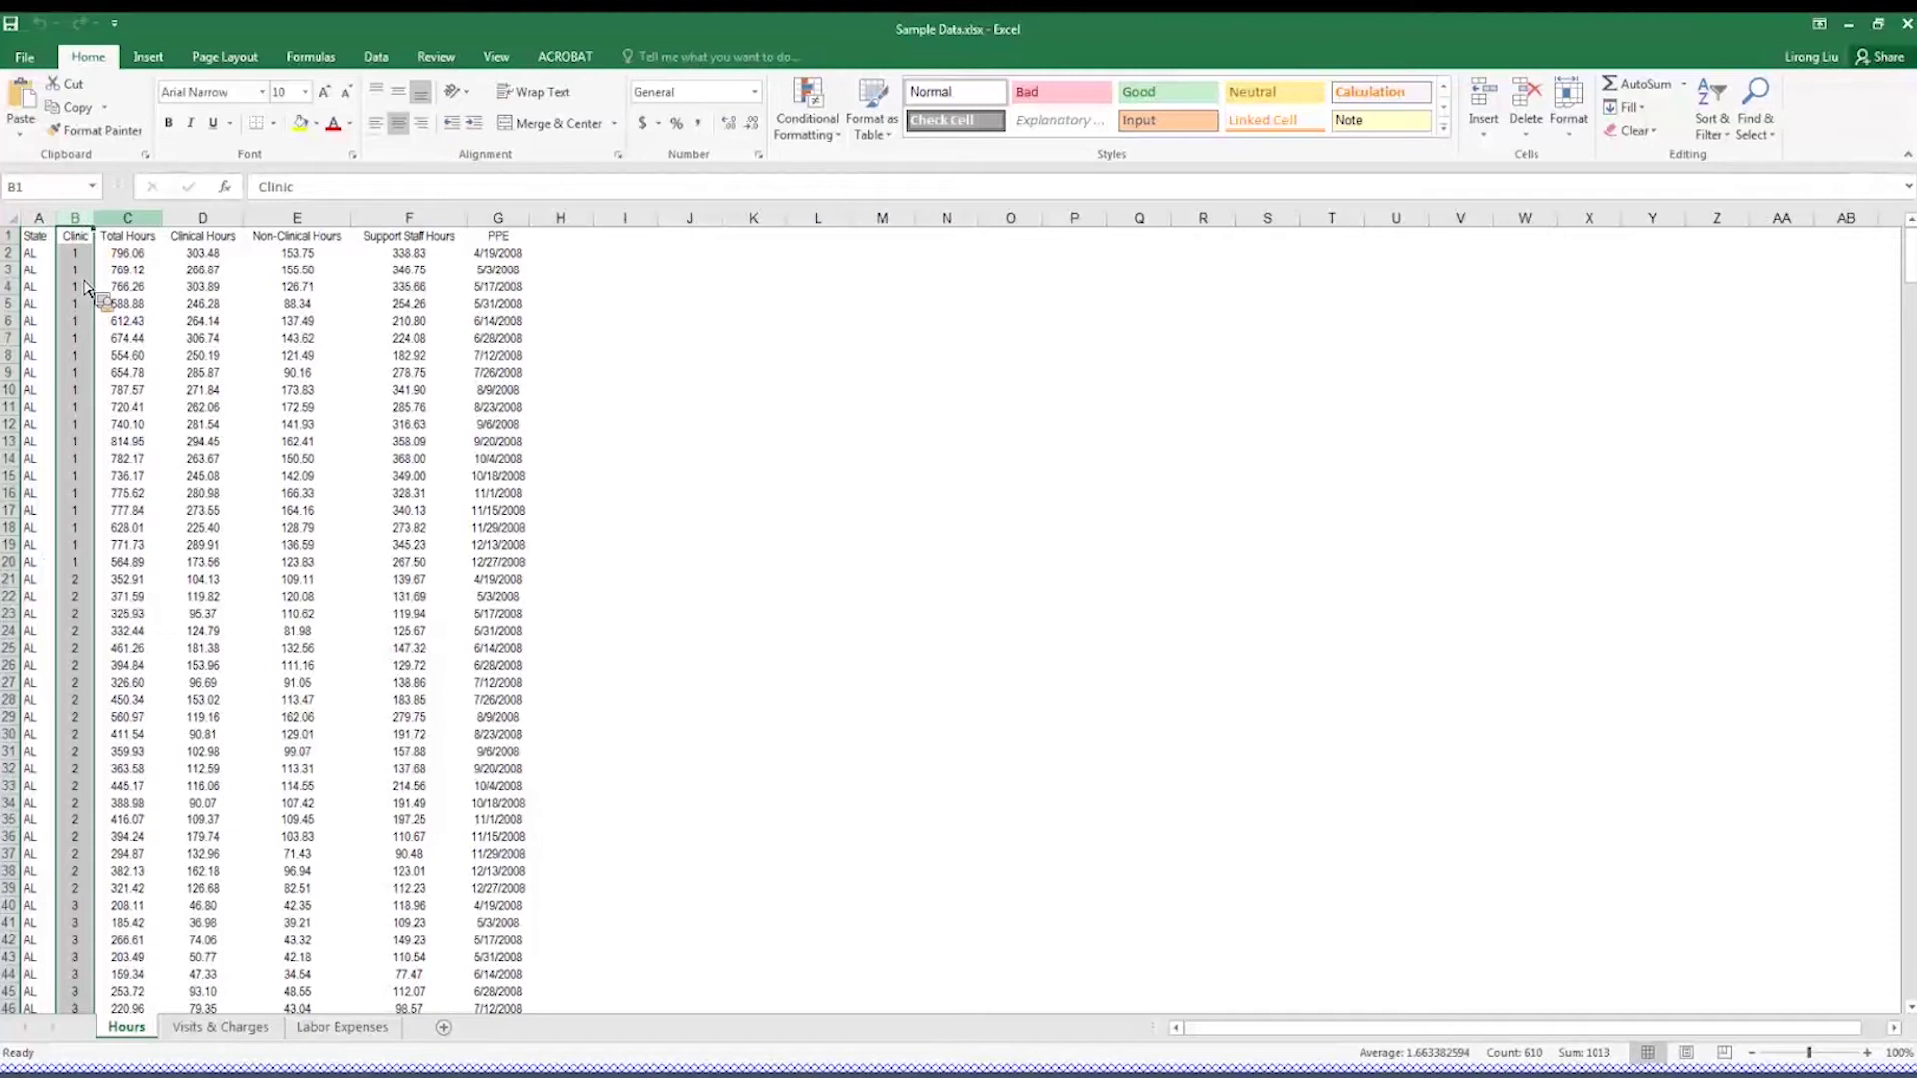
pyautogui.click(128, 218)
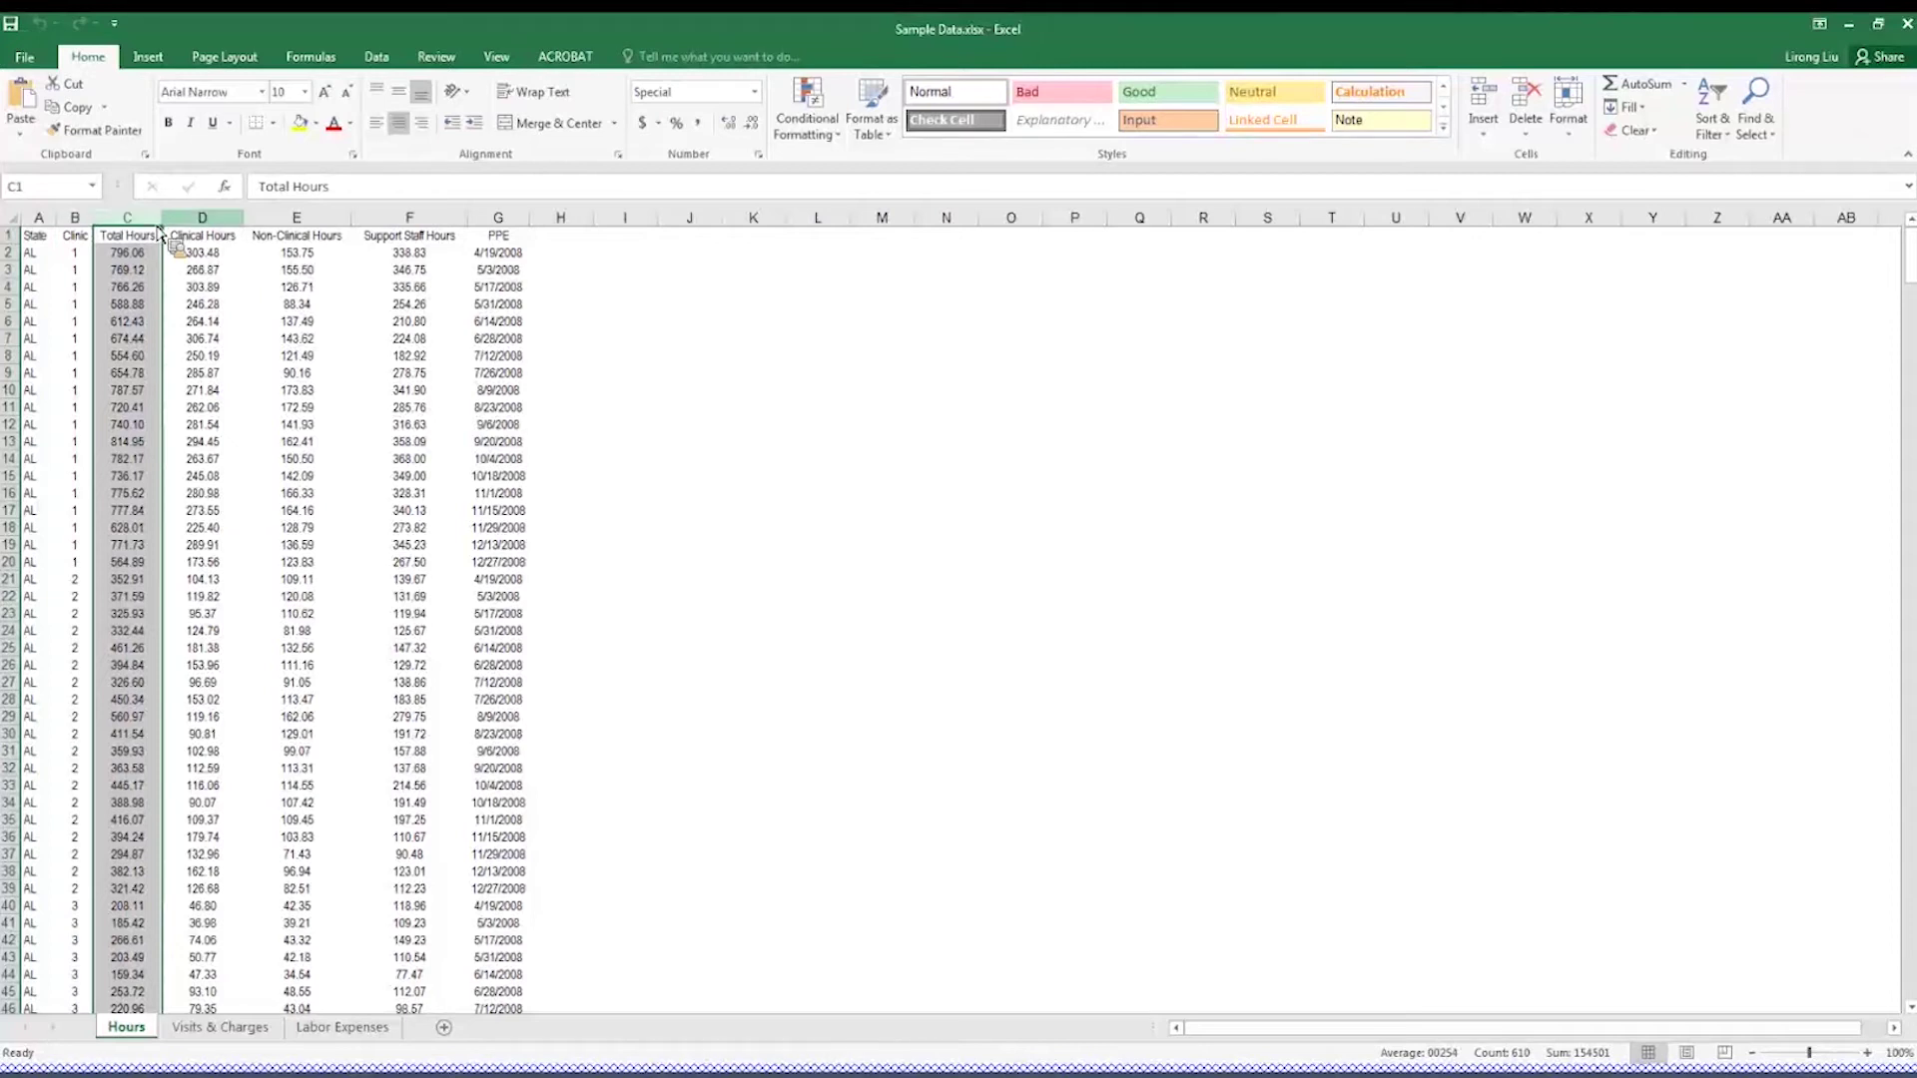
pyautogui.click(217, 220)
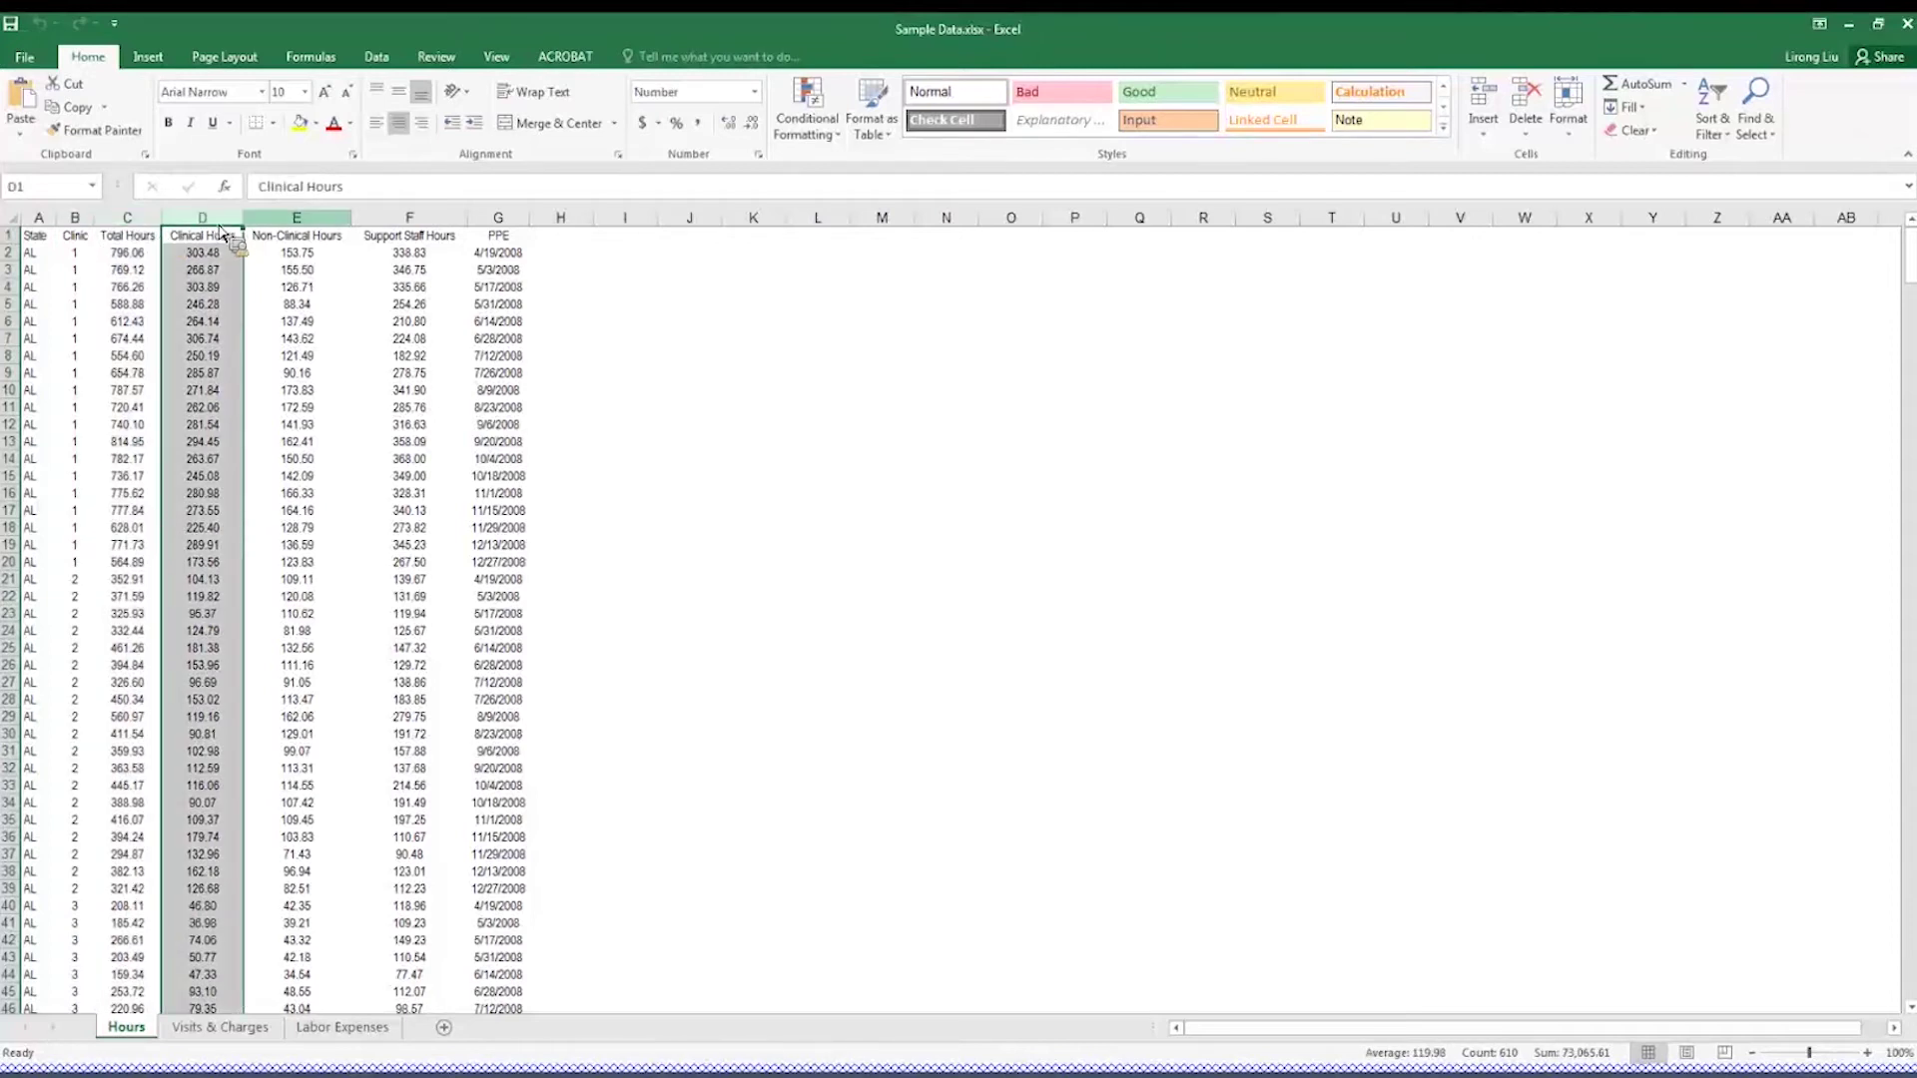
pyautogui.click(295, 220)
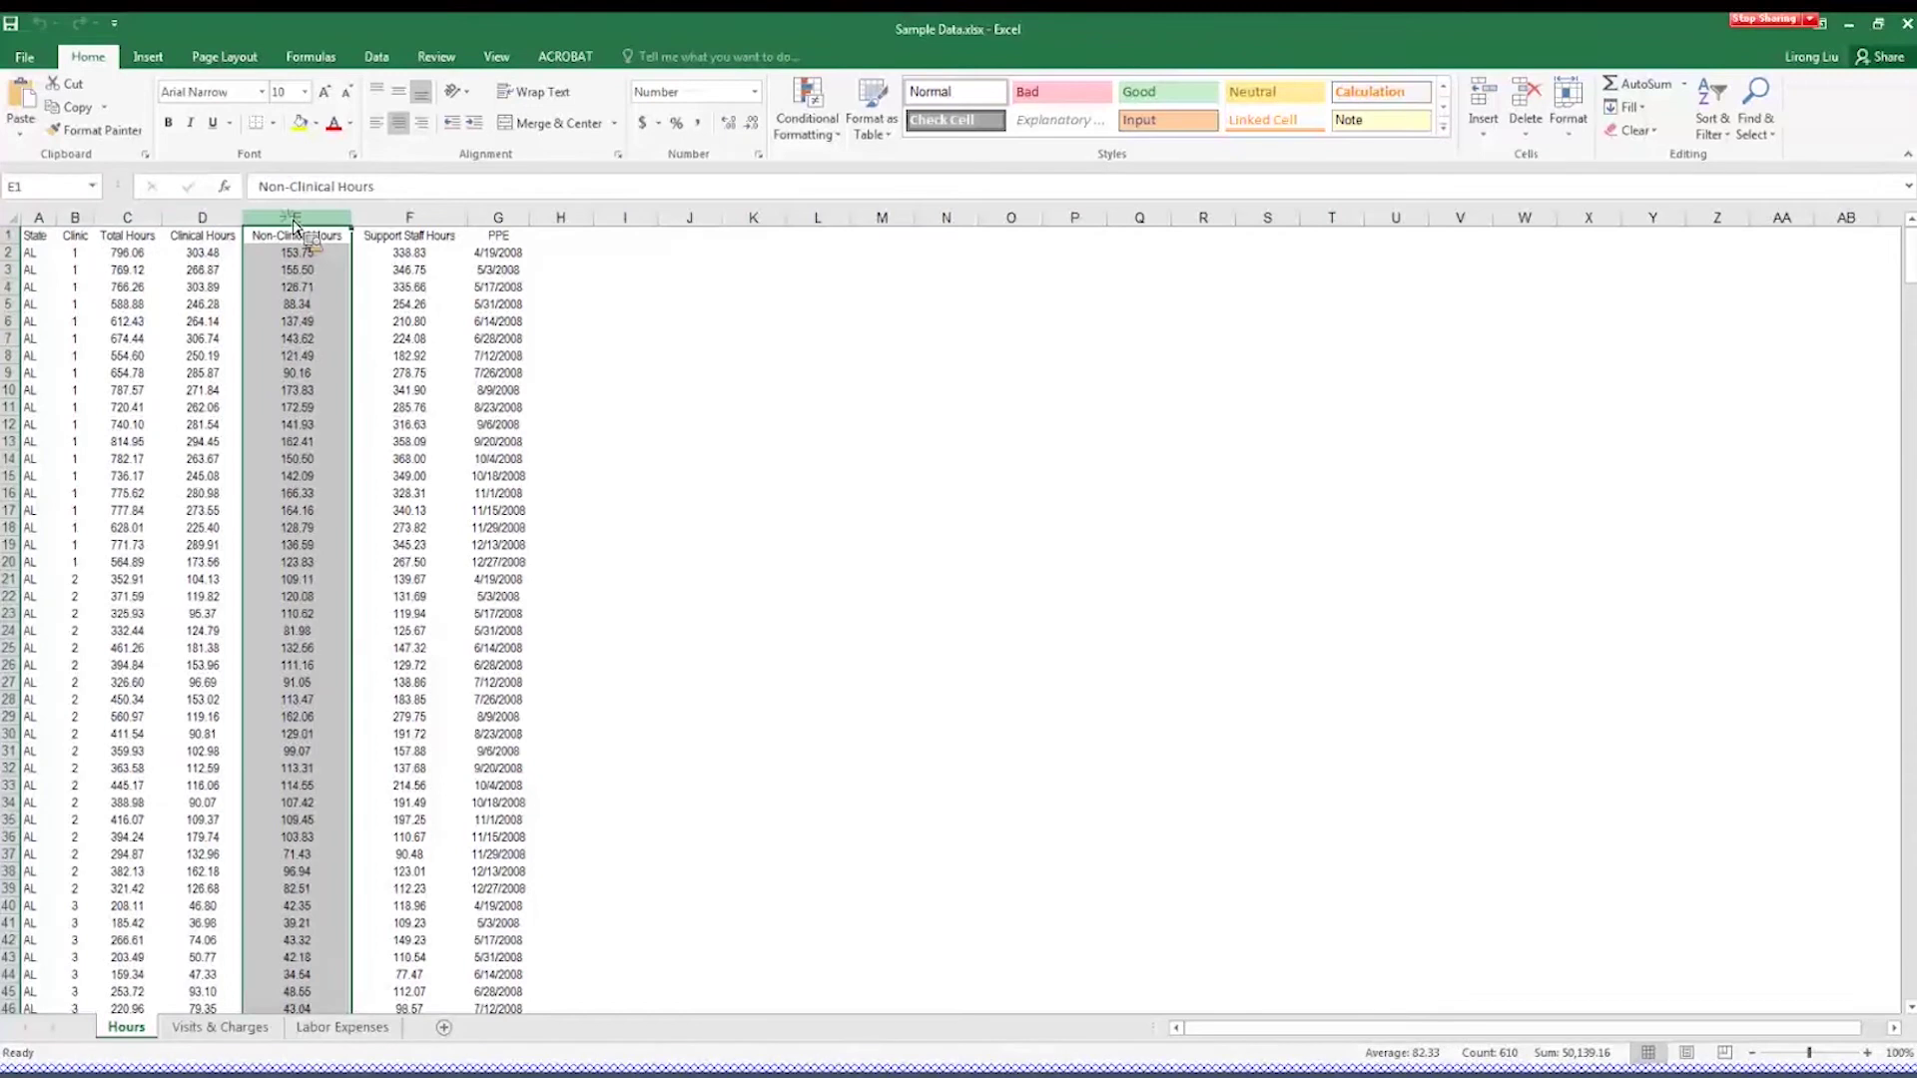
pyautogui.click(396, 221)
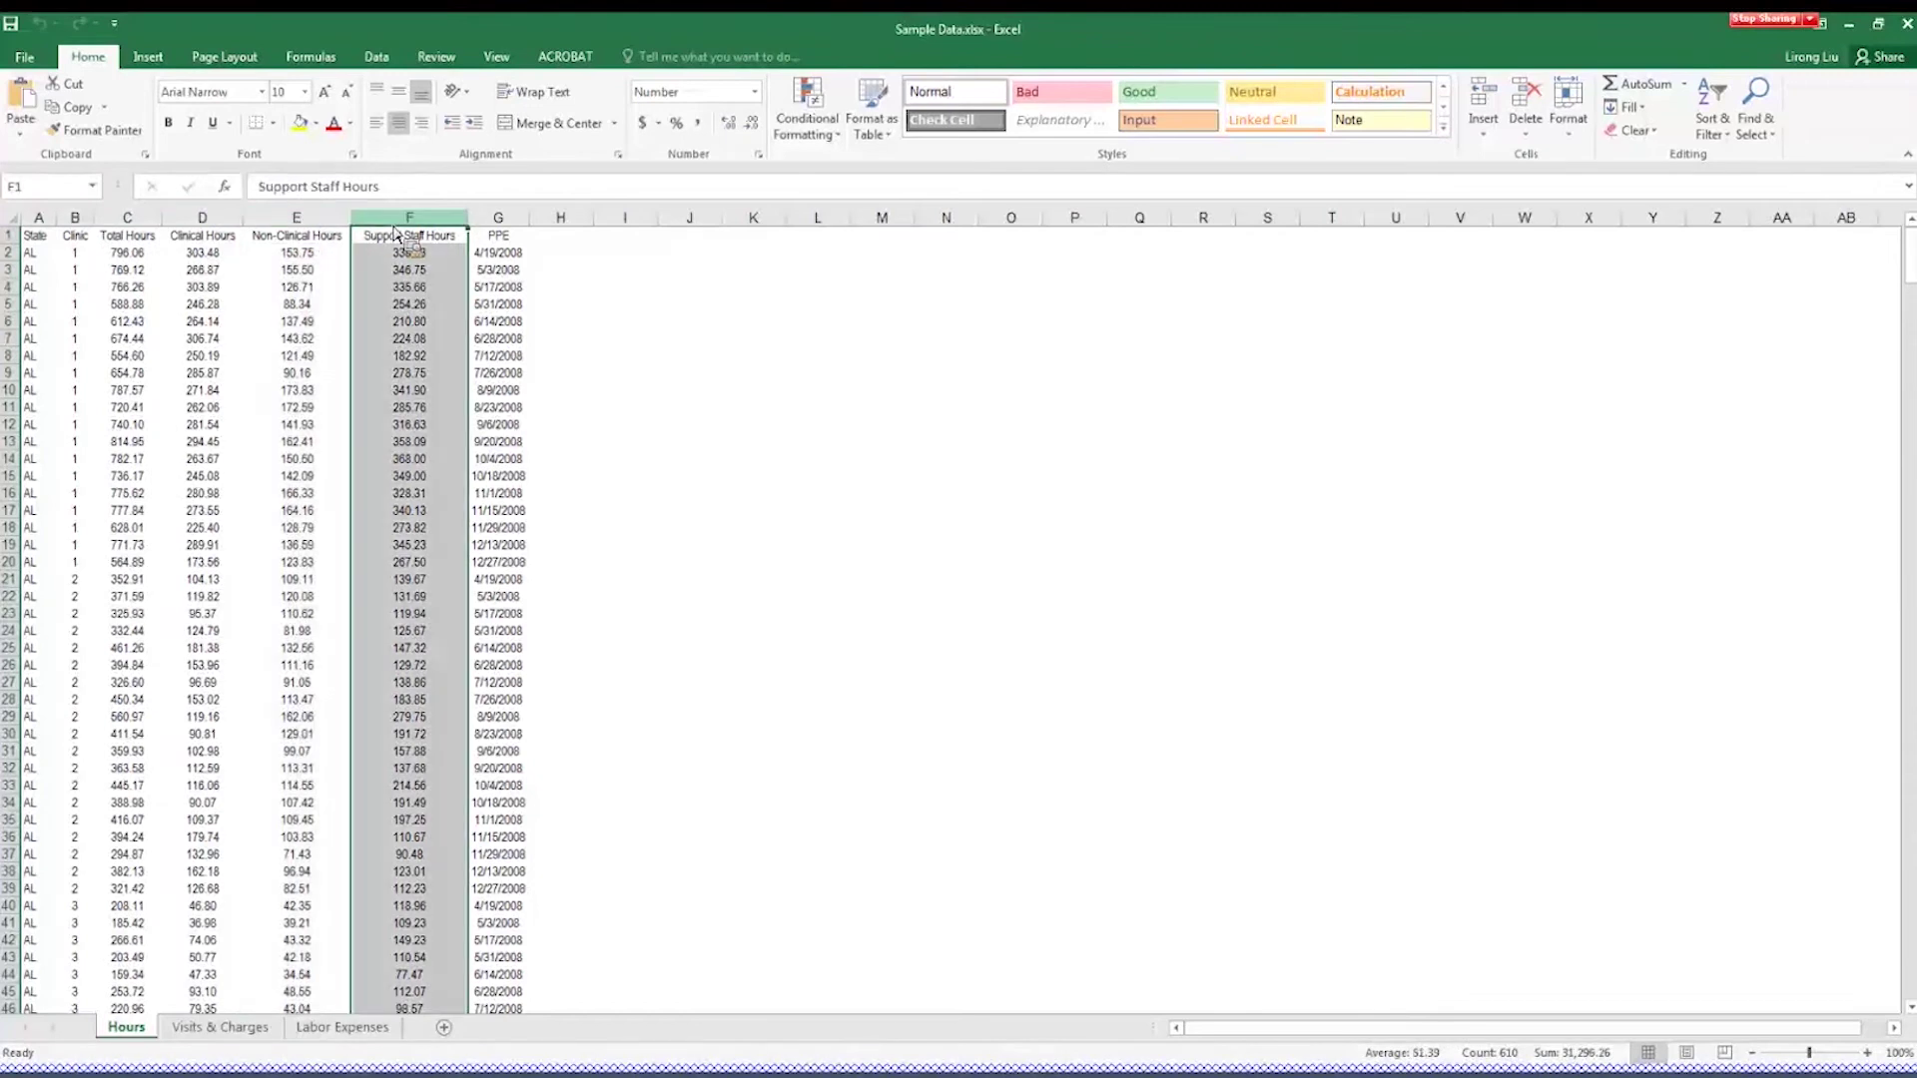
pyautogui.click(504, 219)
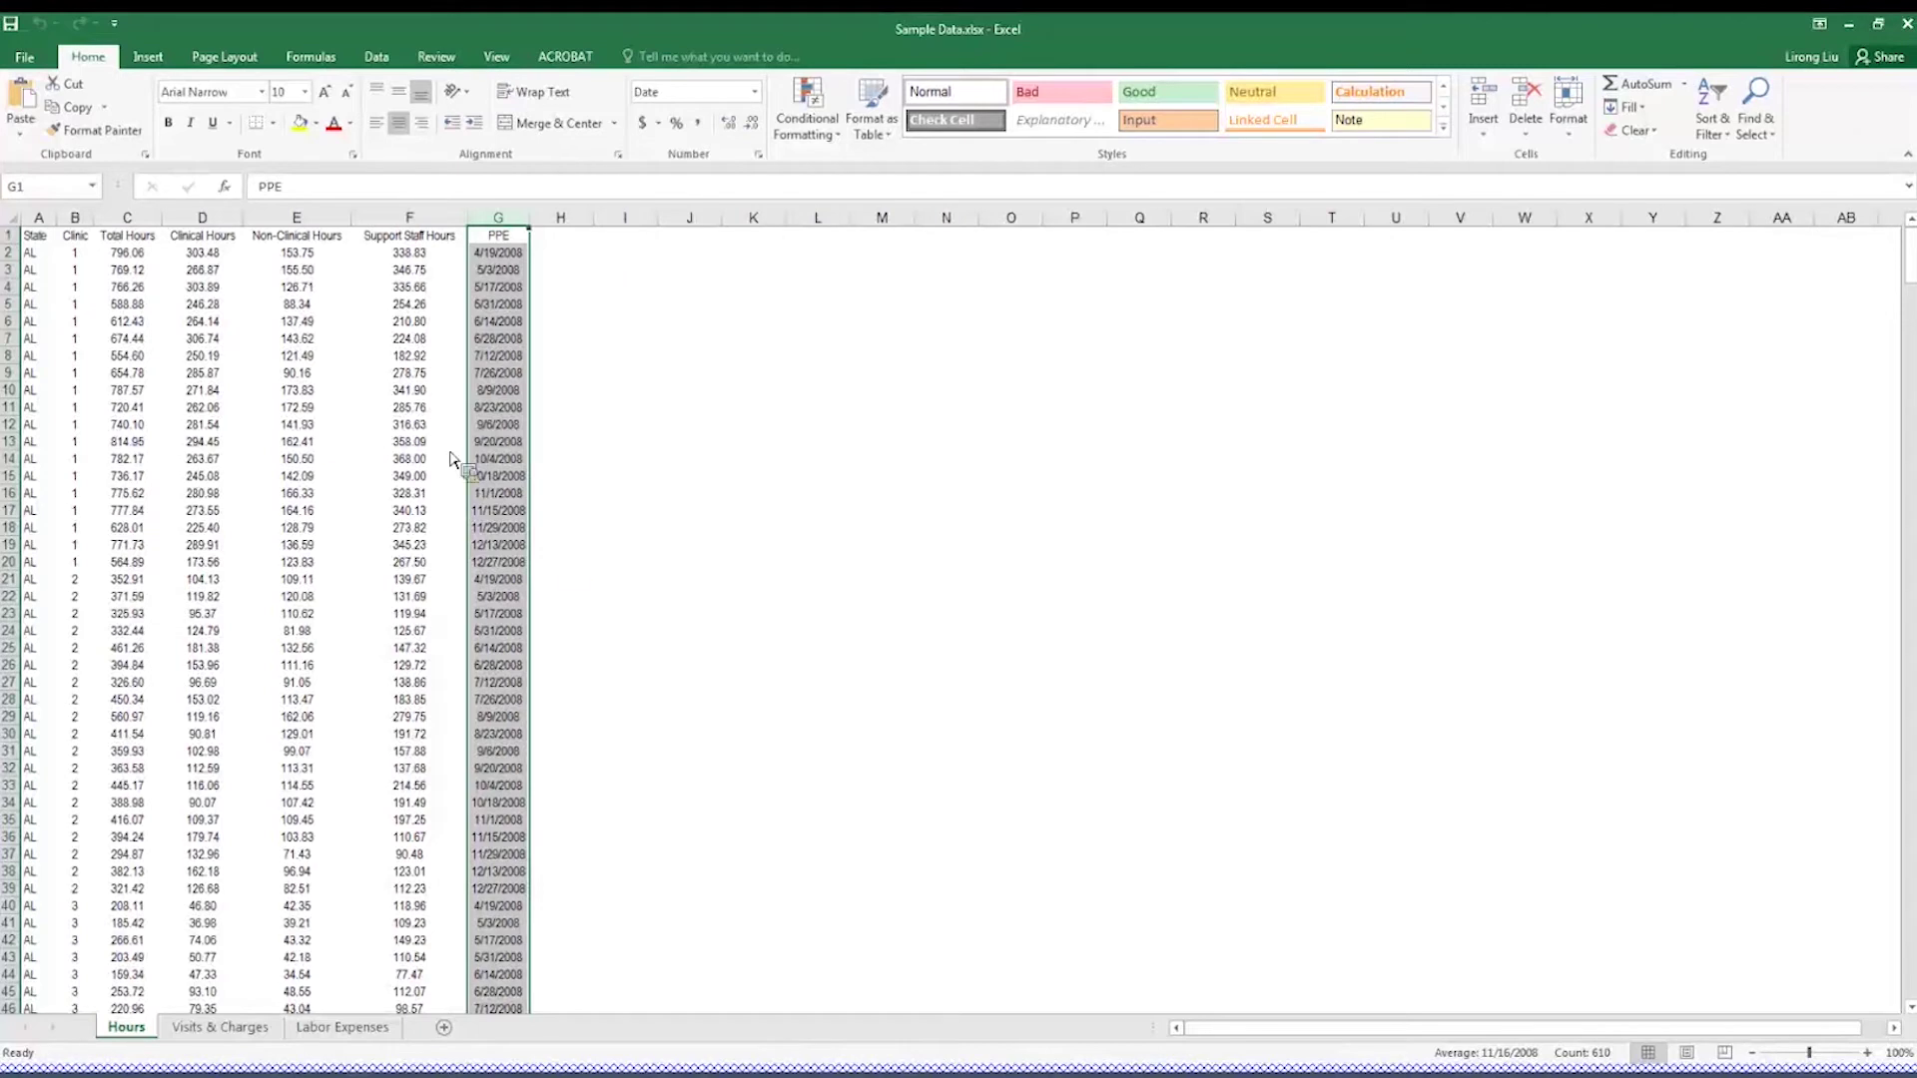
pyautogui.click(330, 460)
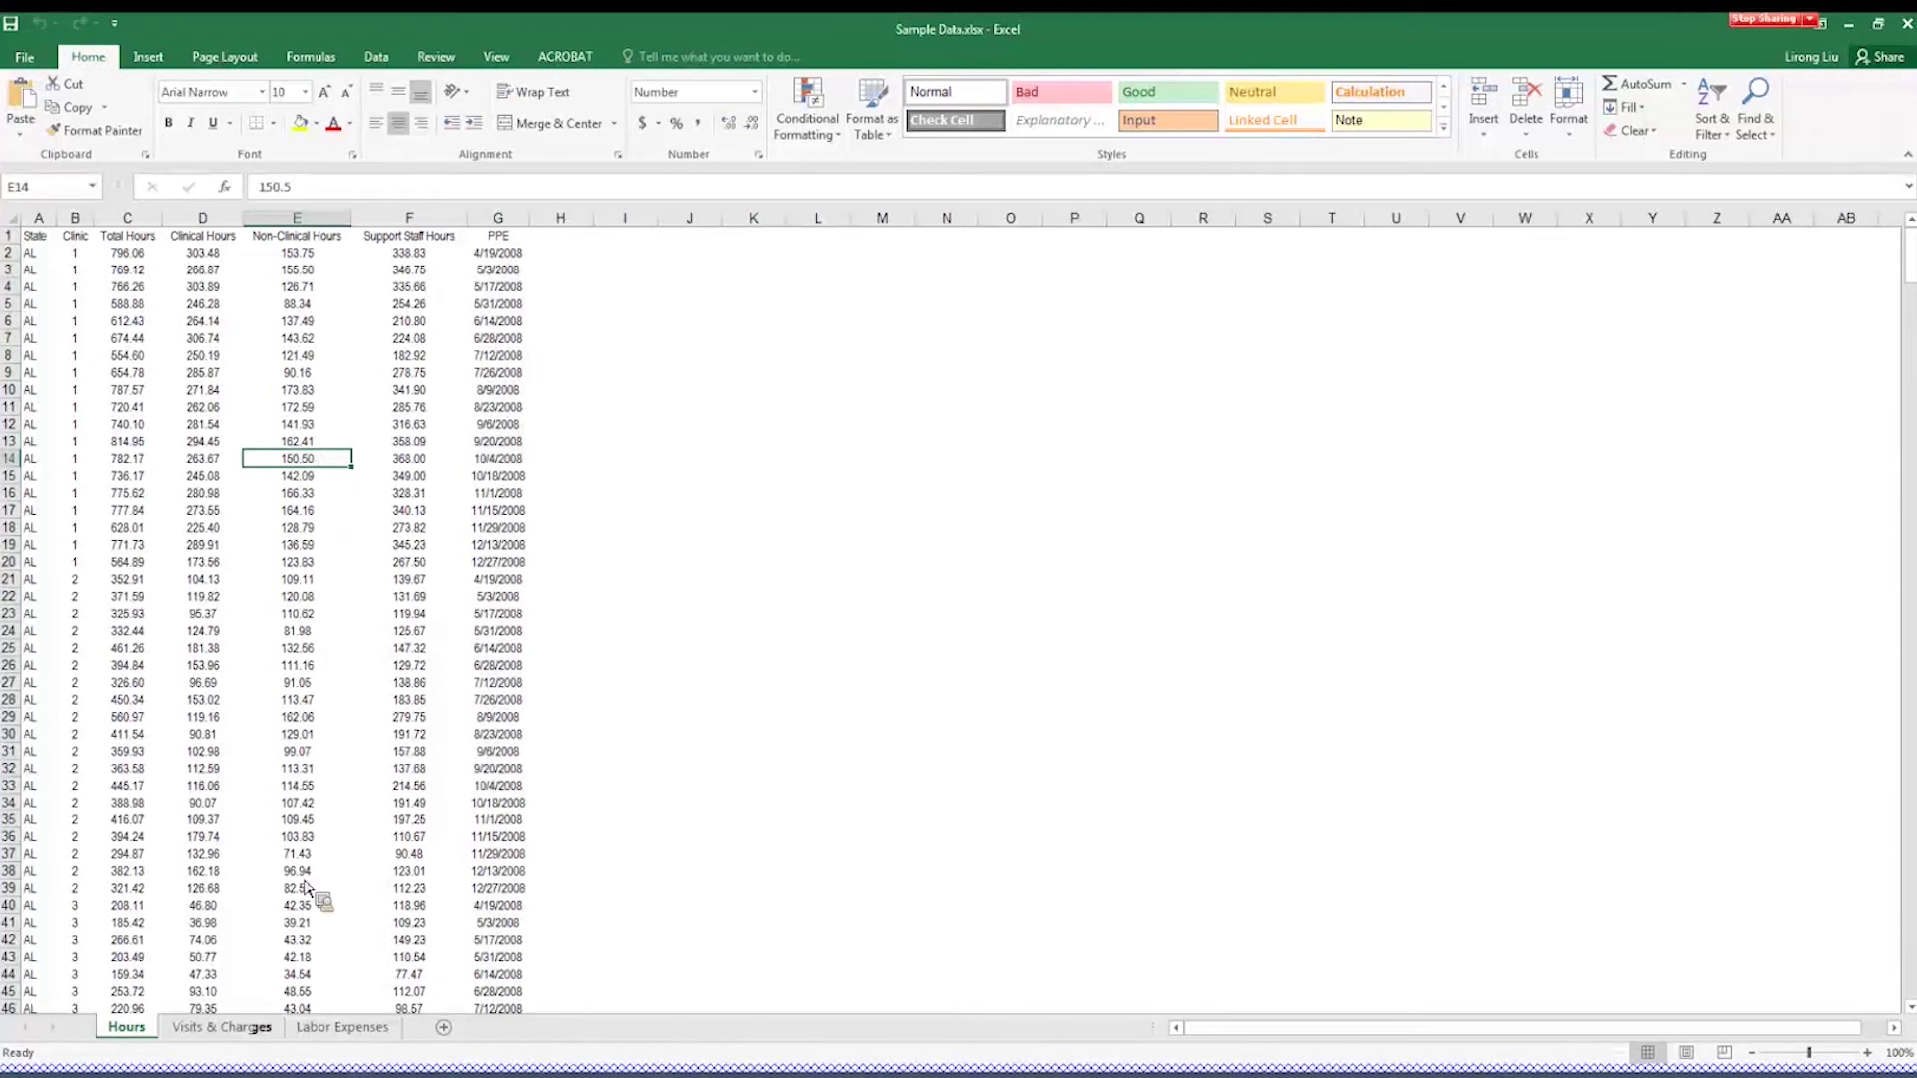
# Examine the State, Clinic, PPE, Gross Chgs, Visits and Units columns of the Visits & Charges sheet, comparing it with the Hours sheet.
pyautogui.click(214, 1026)
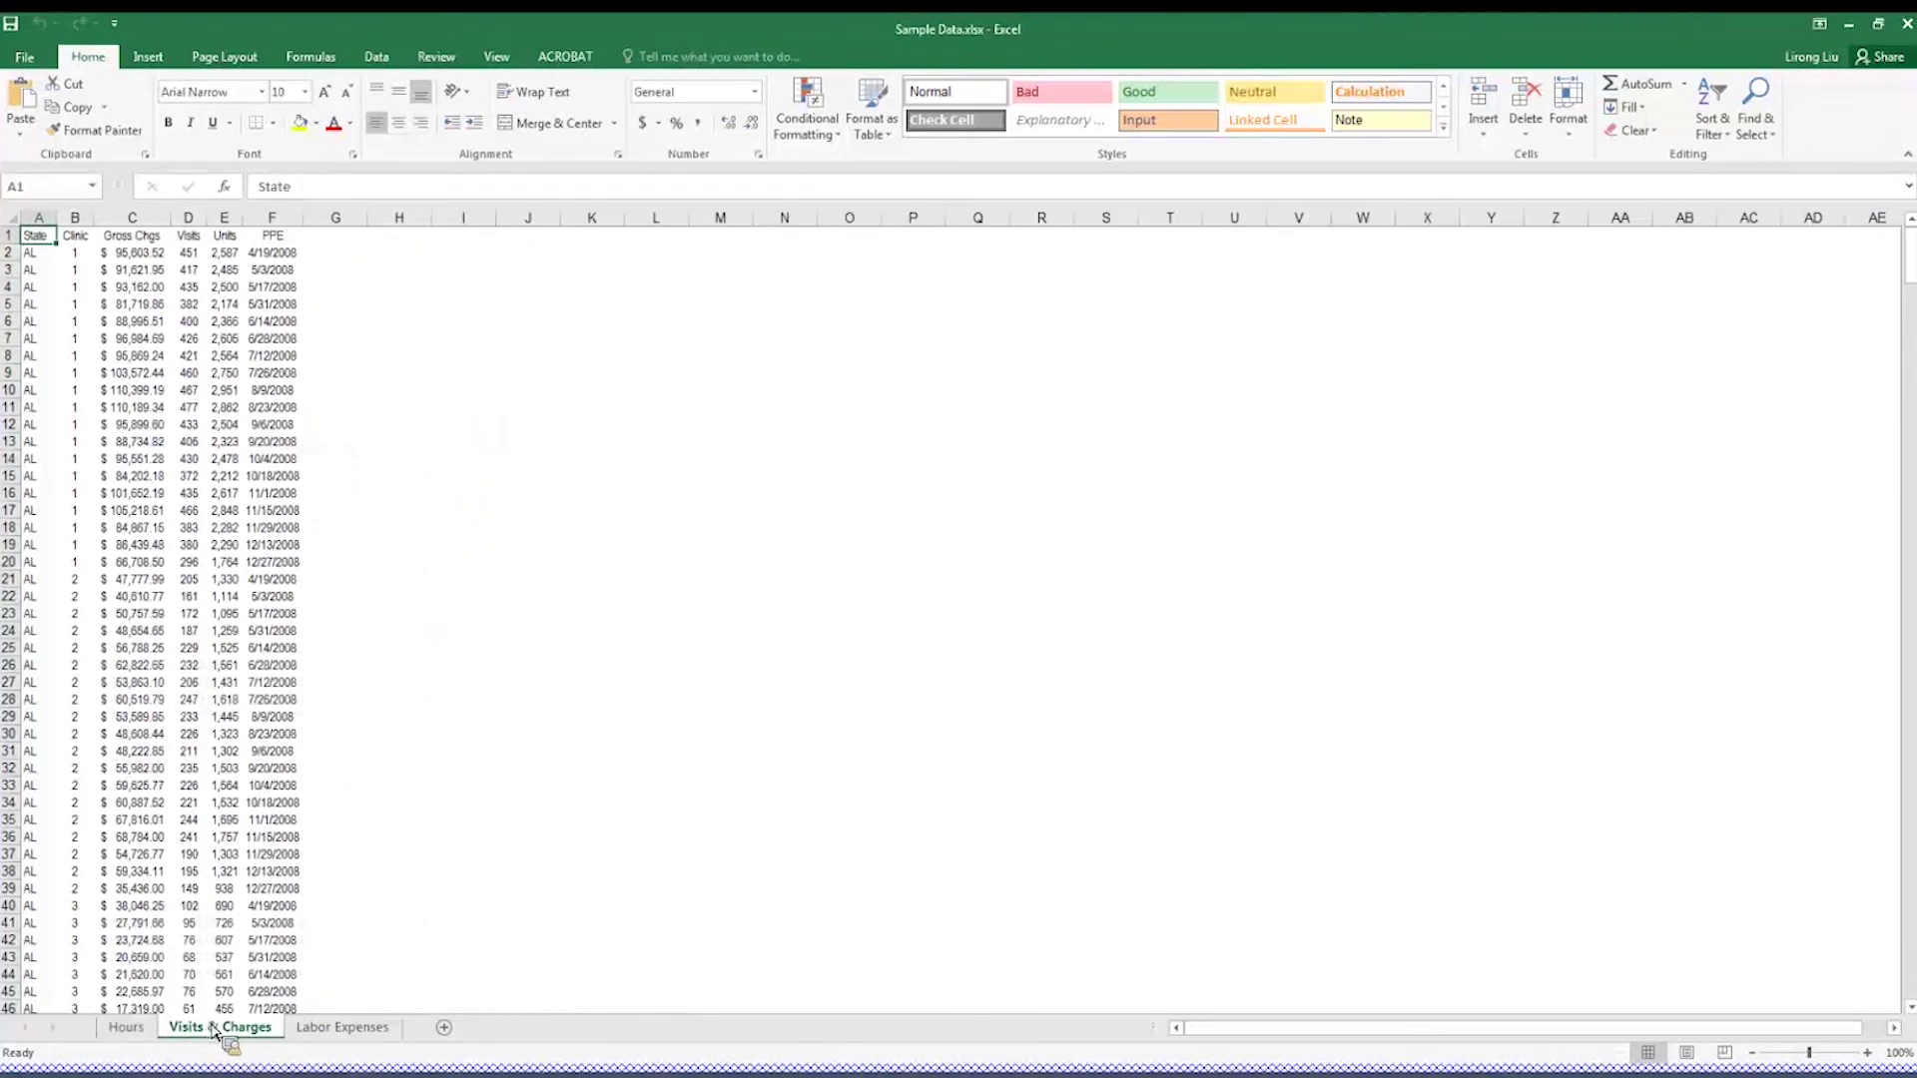
pyautogui.moveTo(213, 1031); pyautogui.dragTo(66, 315)
pyautogui.click(182, 732)
pyautogui.click(40, 218)
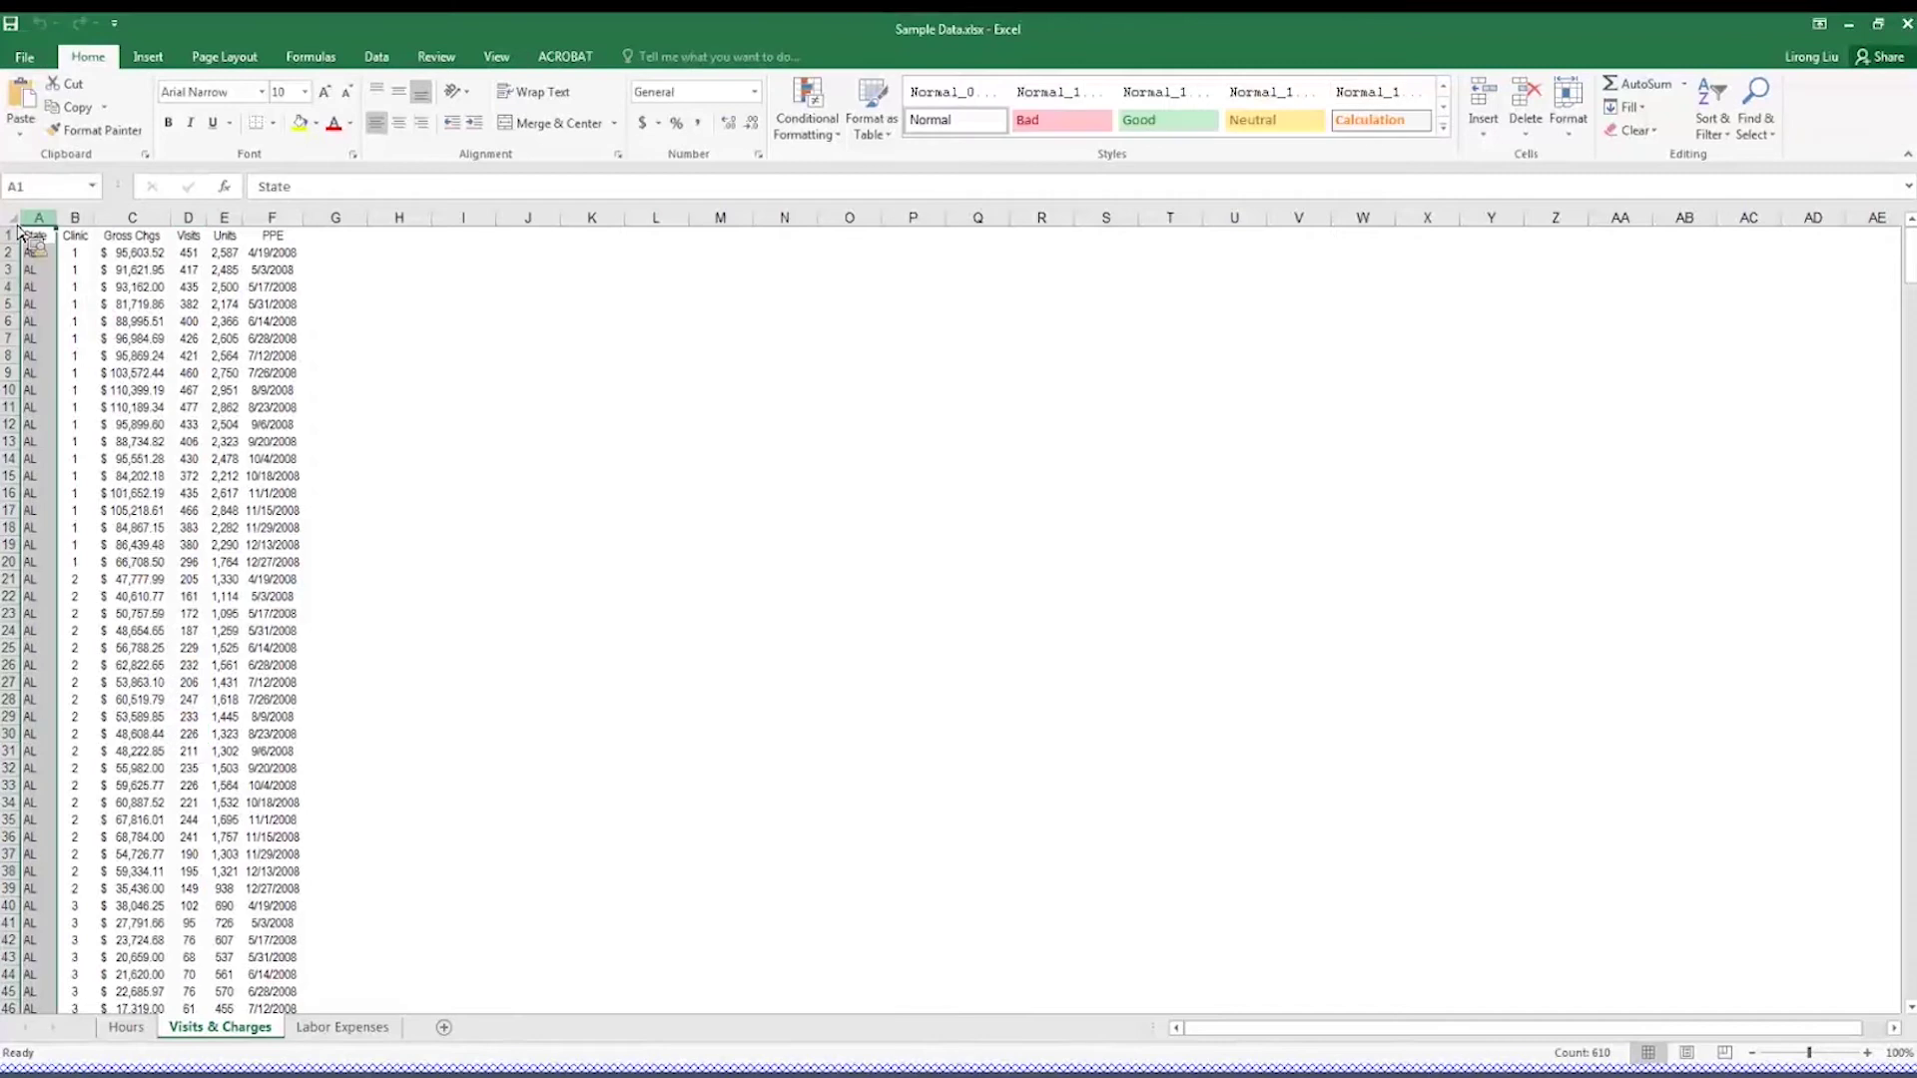
pyautogui.click(78, 218)
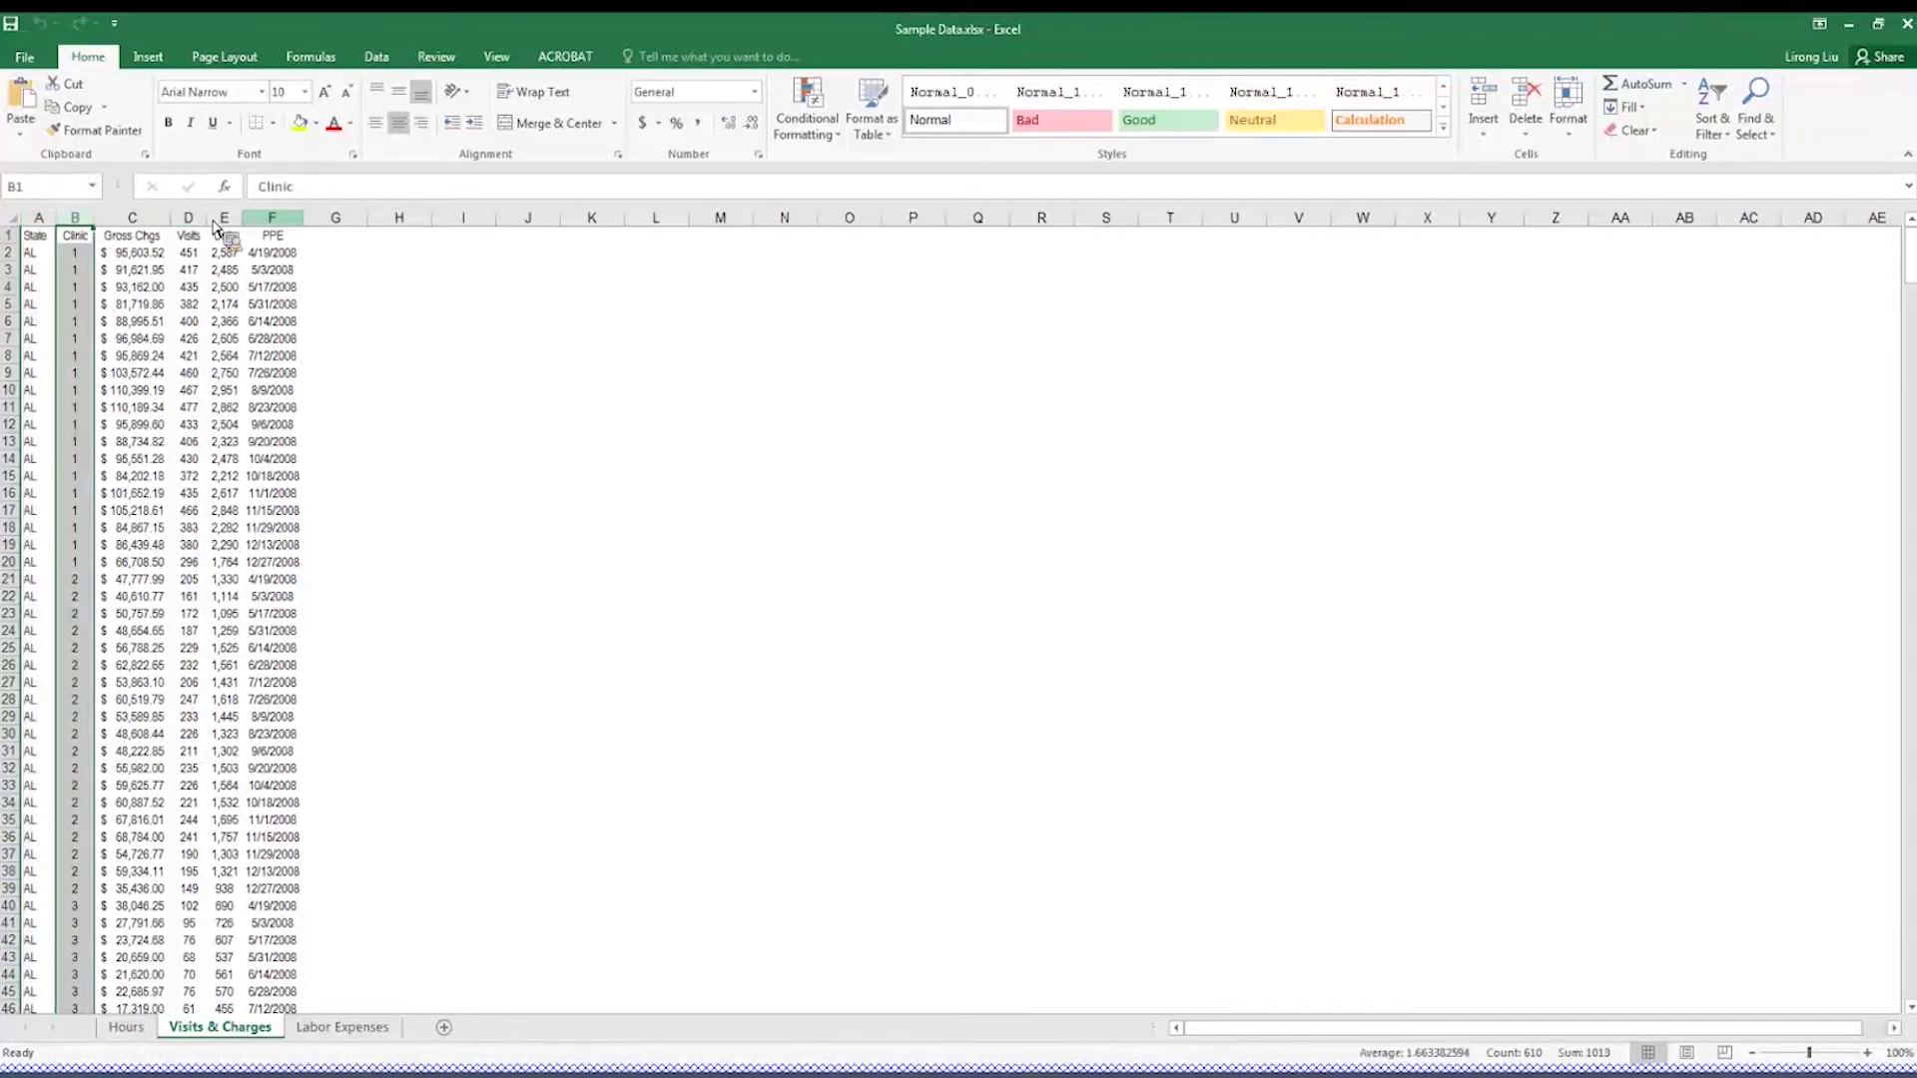
pyautogui.click(273, 219)
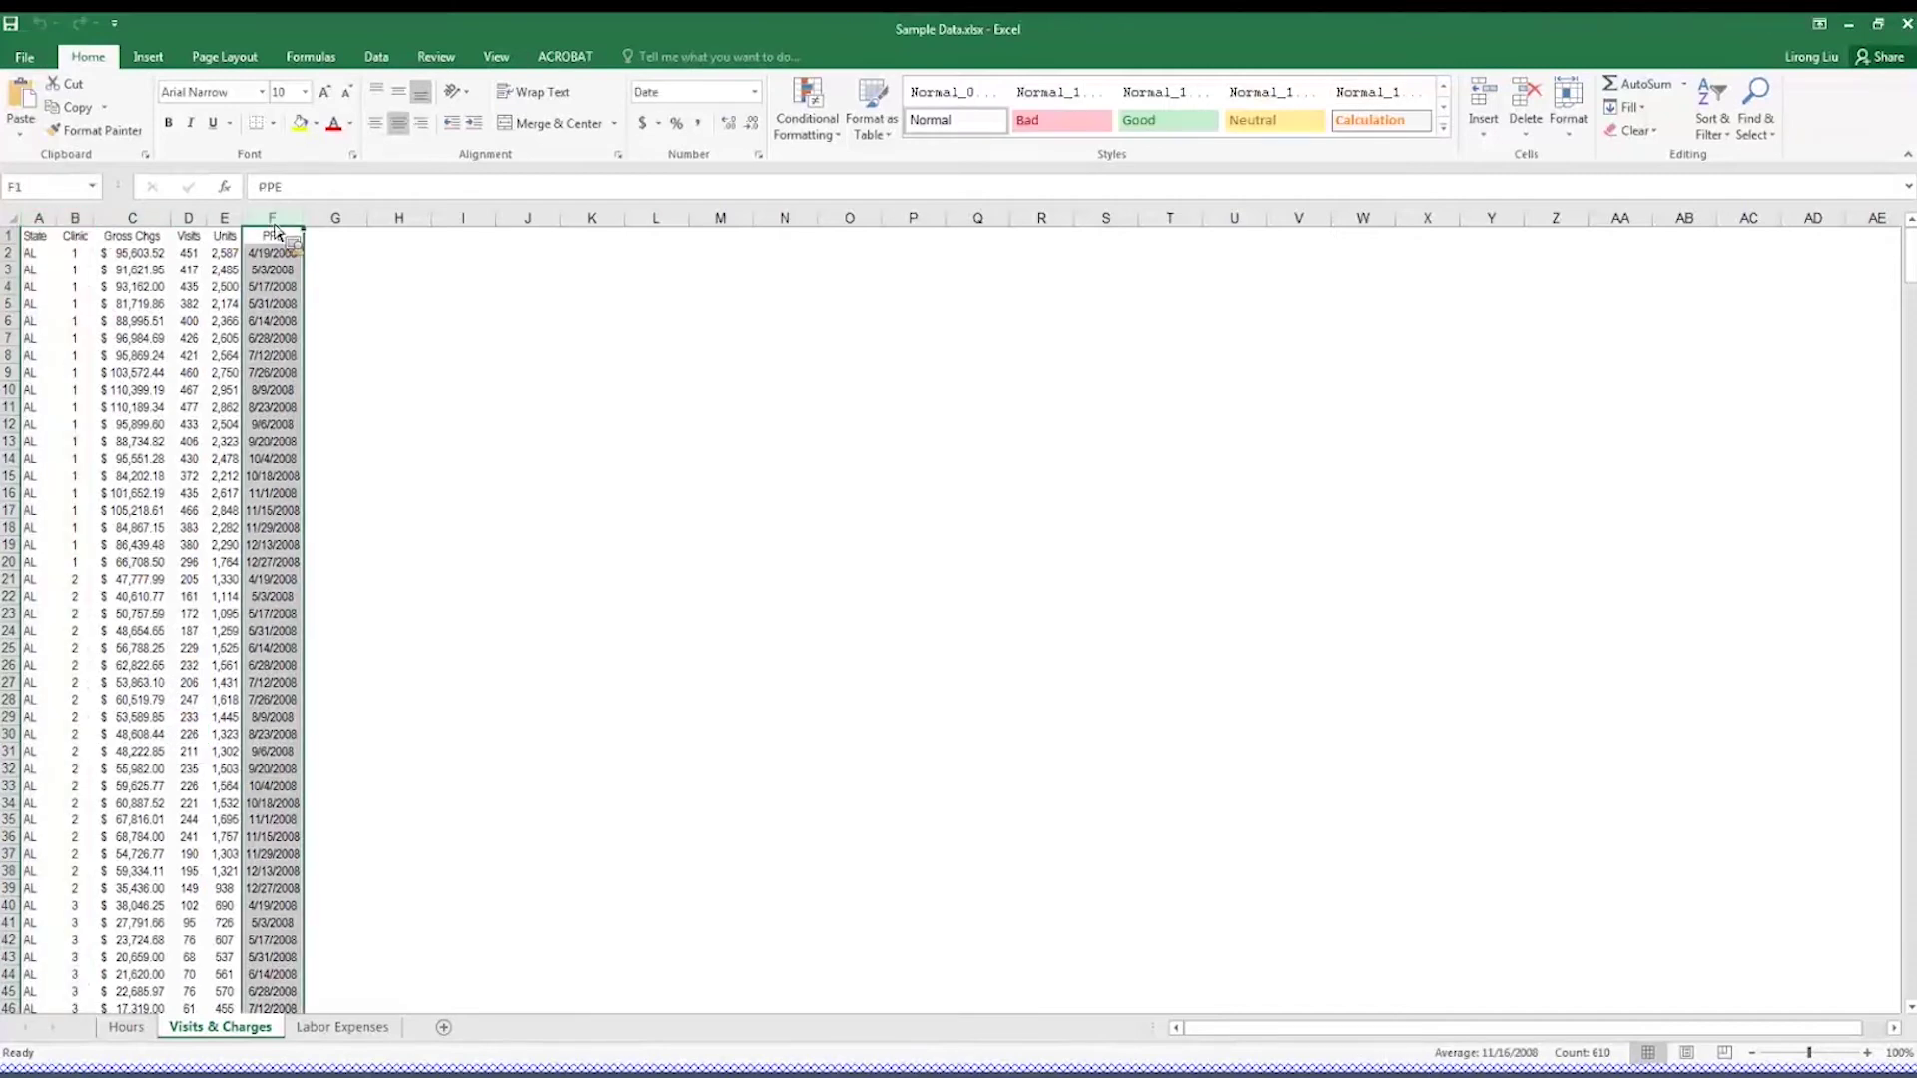
pyautogui.click(135, 1028)
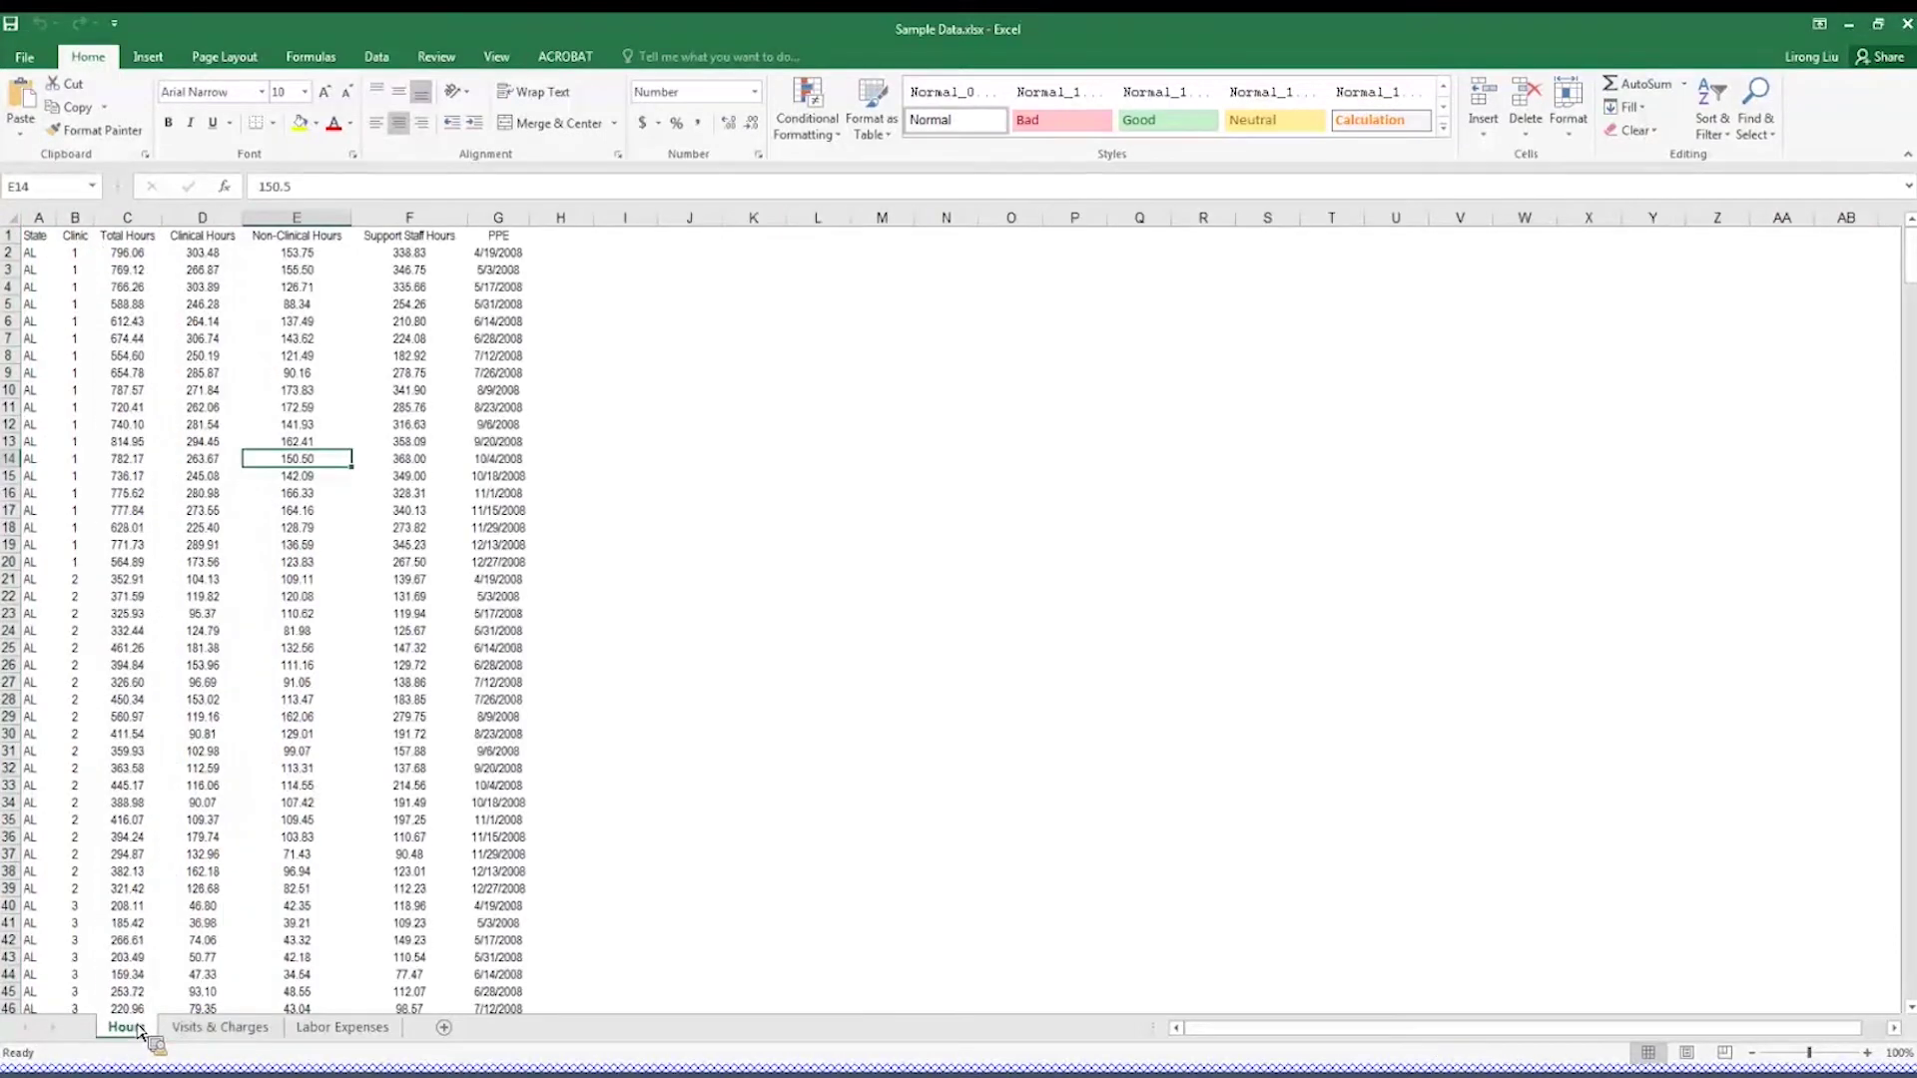
pyautogui.click(215, 1028)
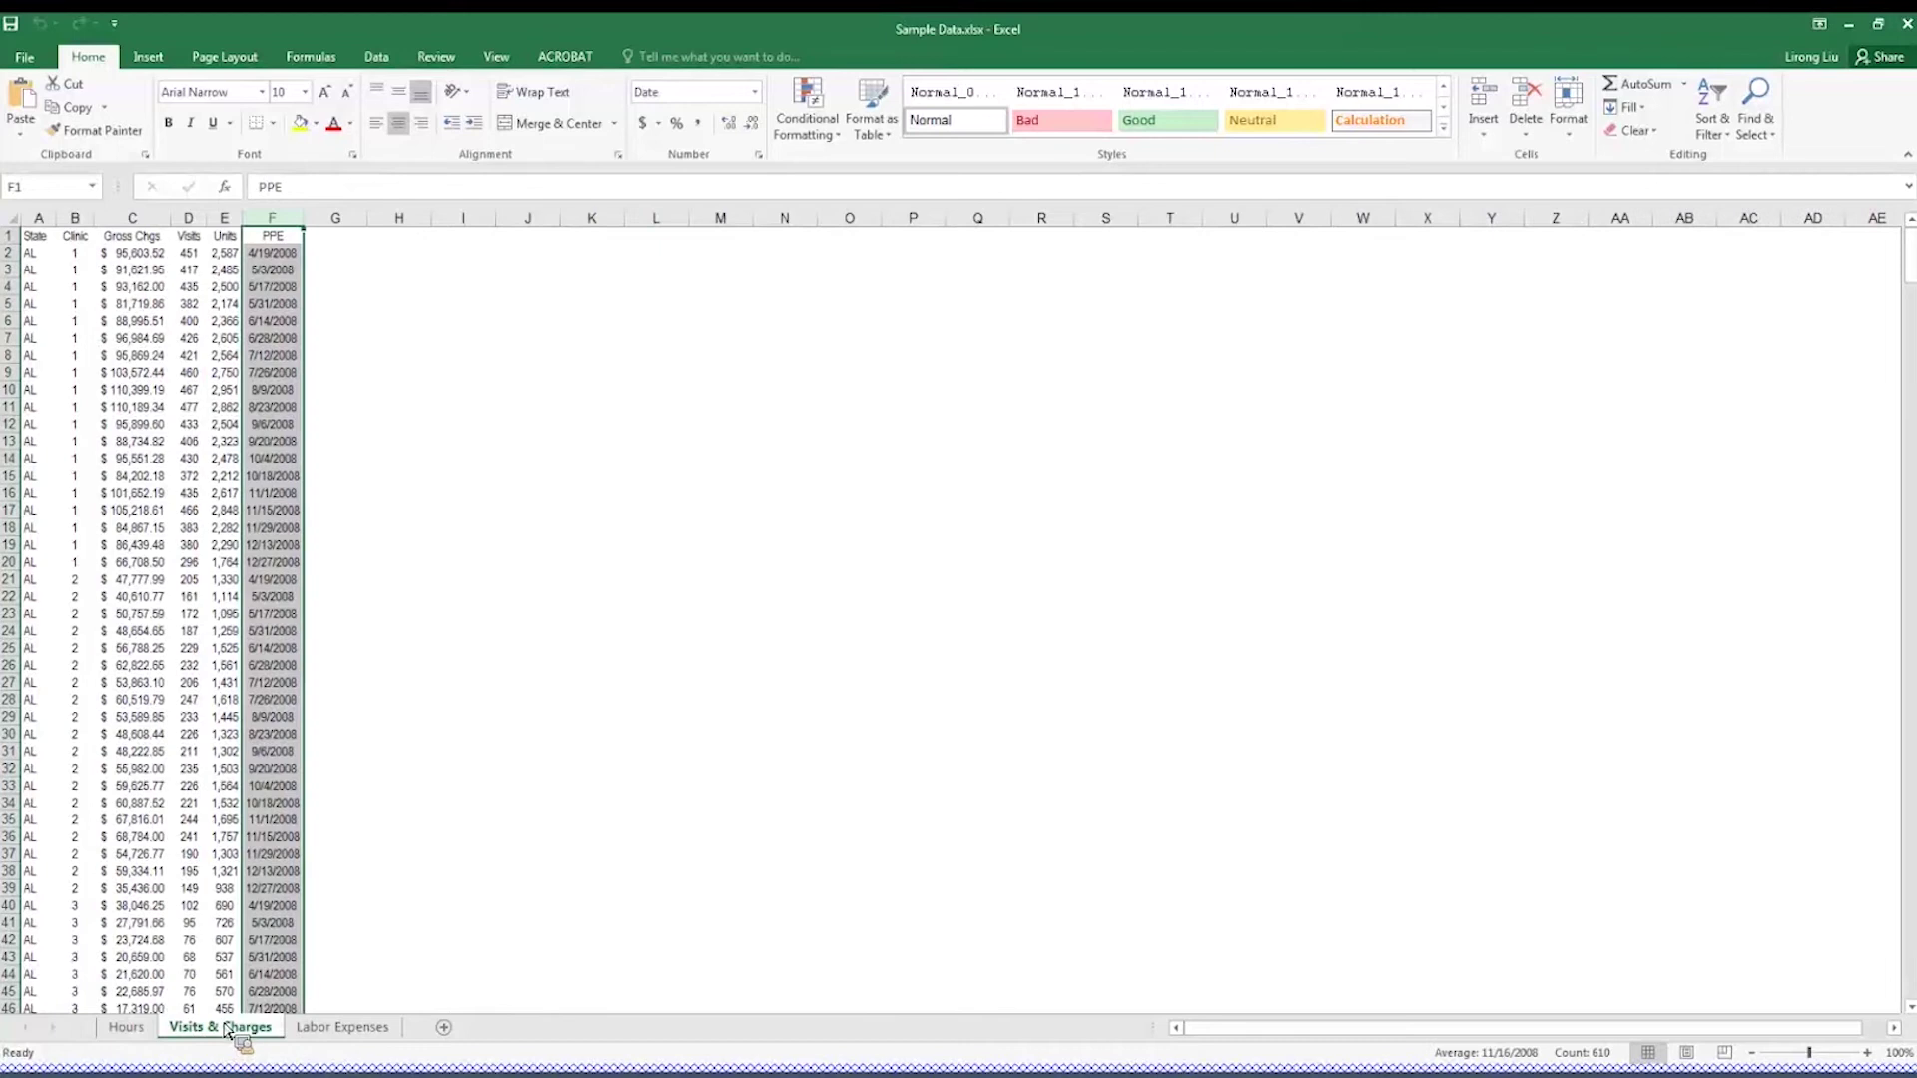
pyautogui.click(140, 218)
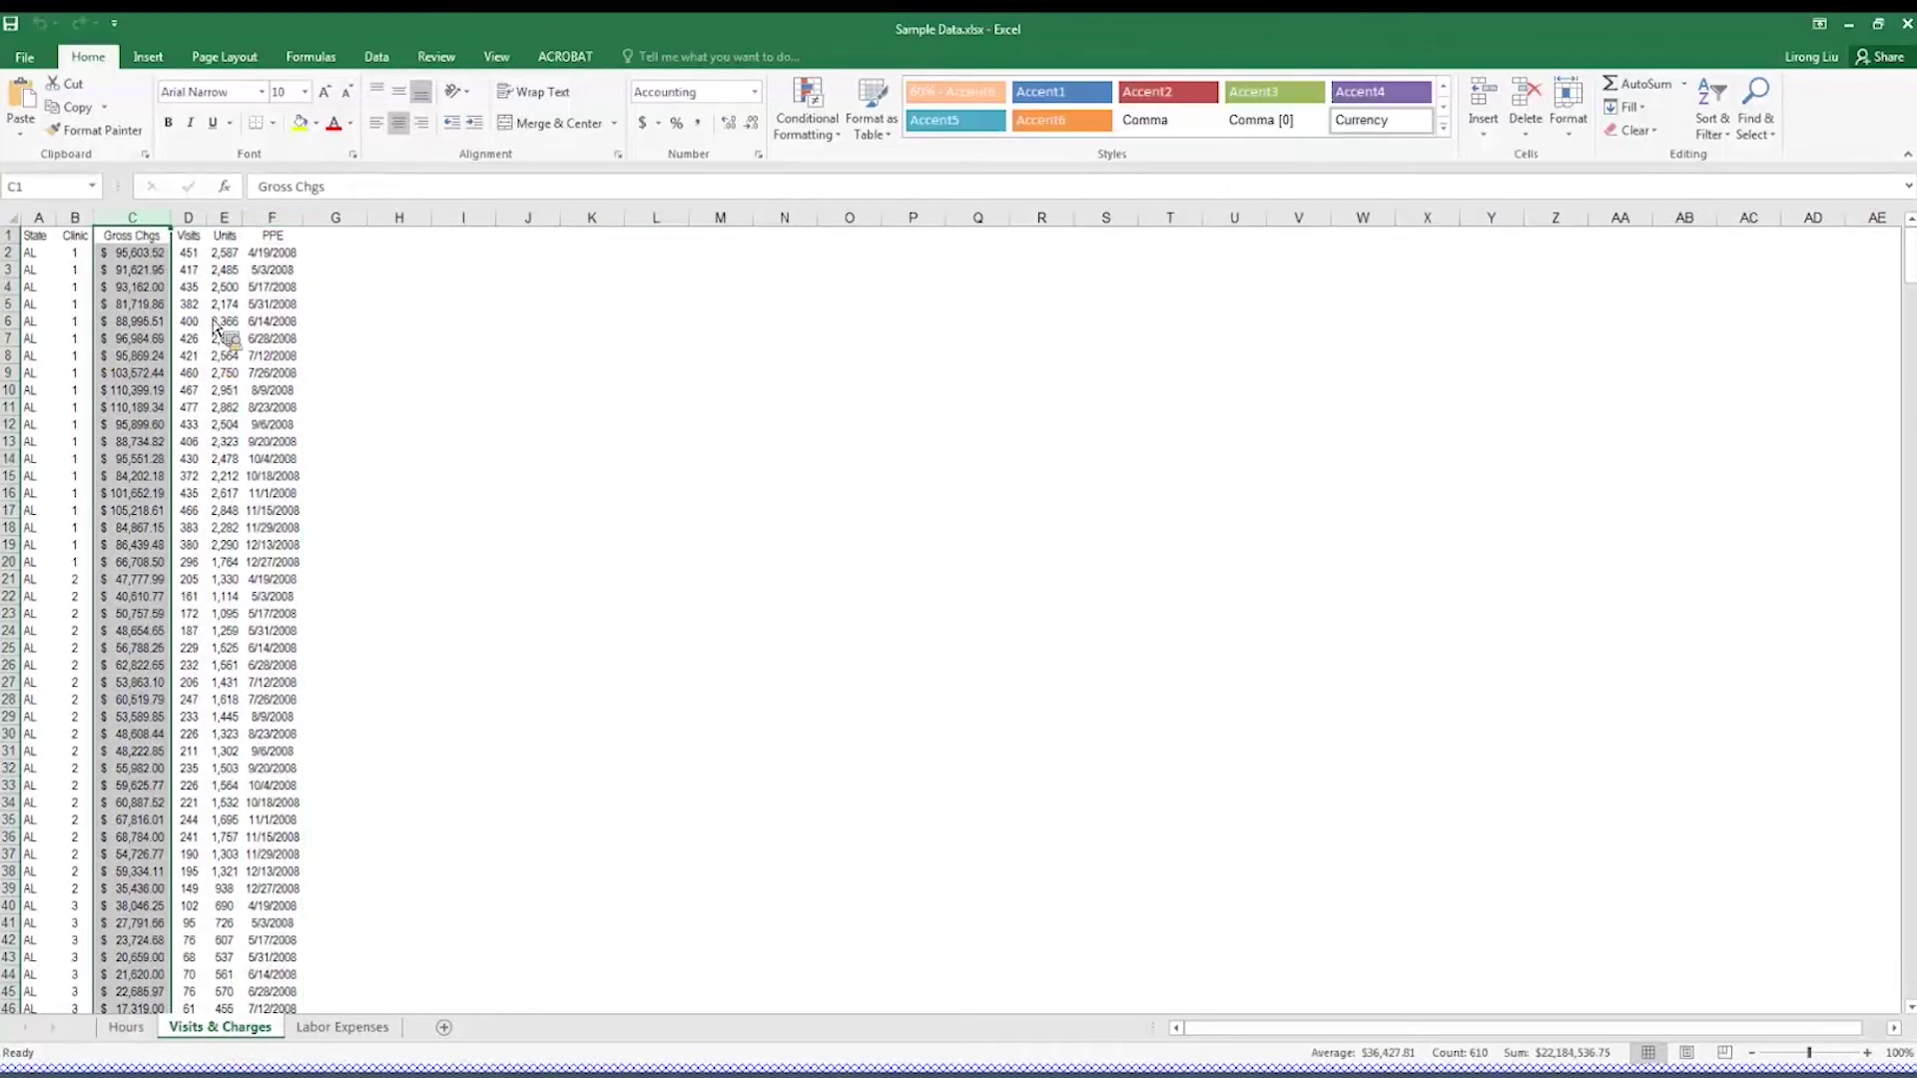
pyautogui.click(197, 220)
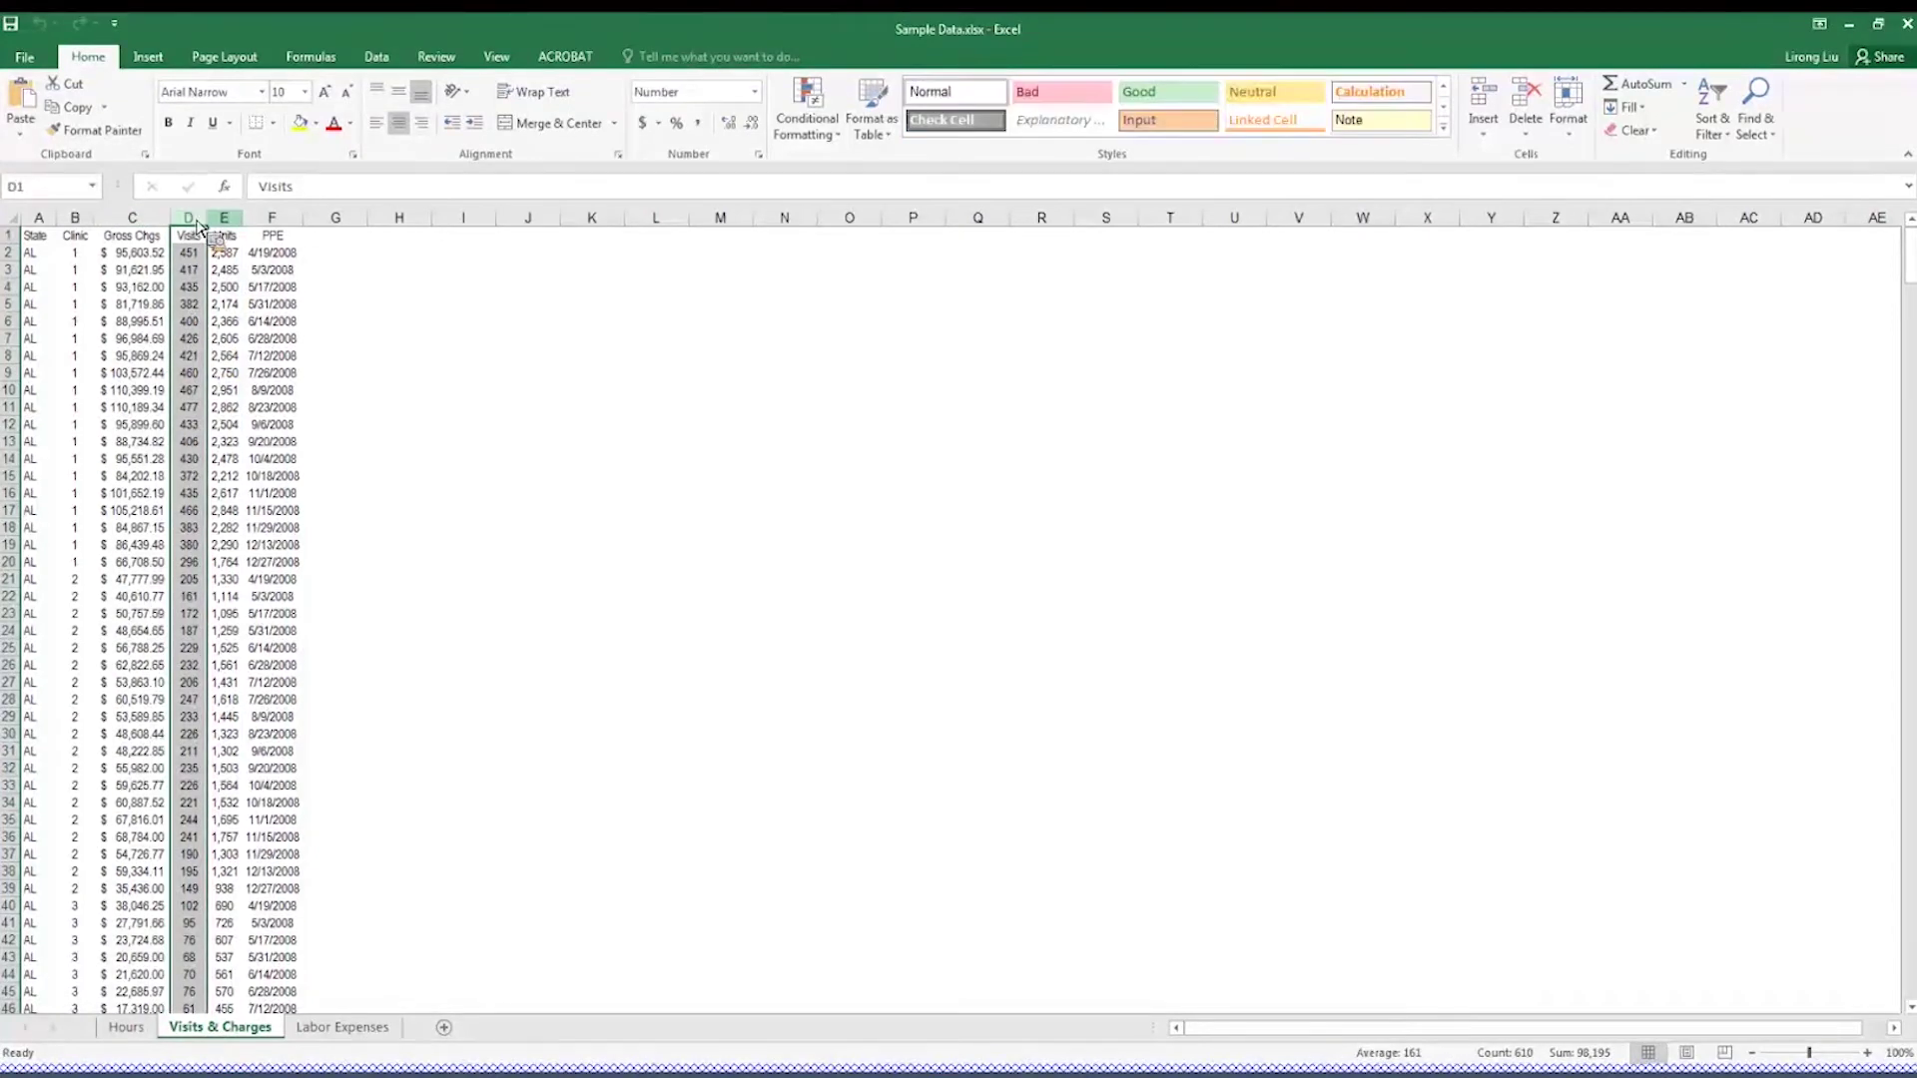
pyautogui.click(223, 217)
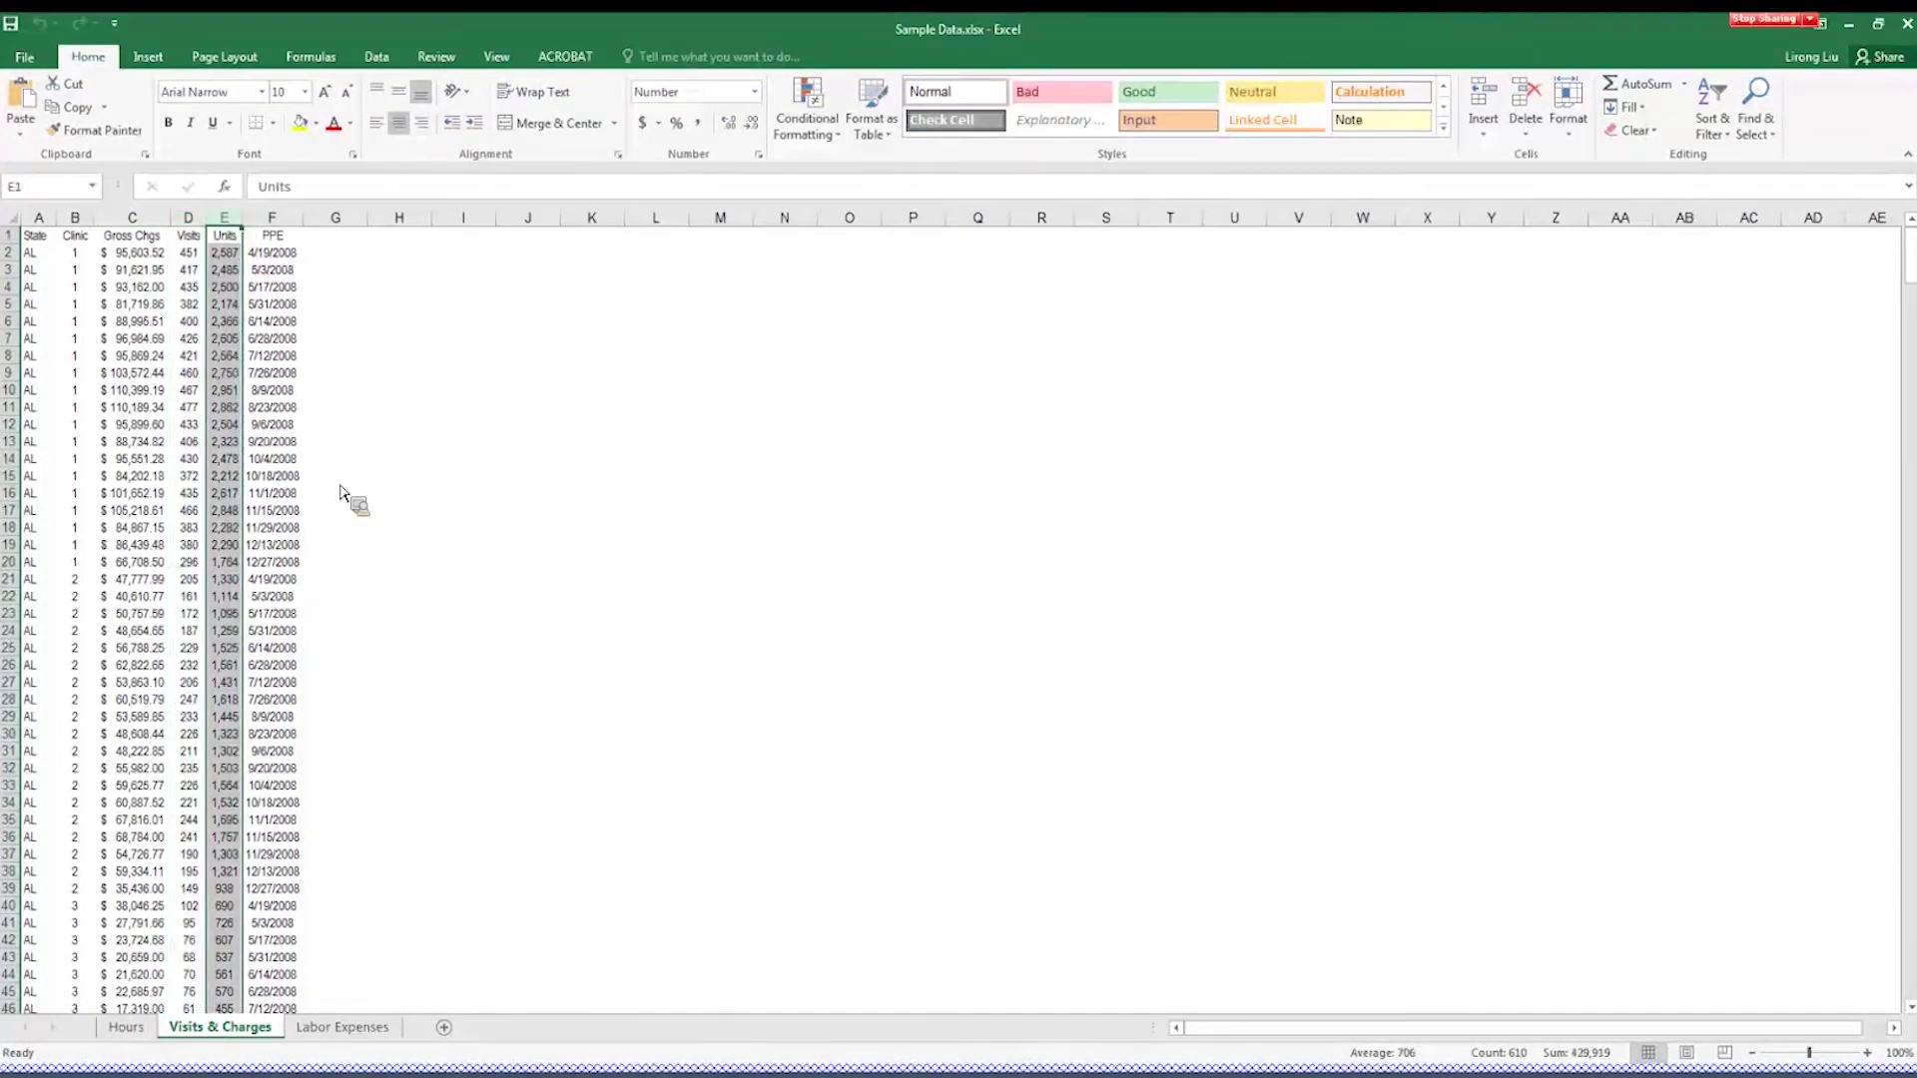
# Examine the State, Clinic, PPE, PT Exp, PTA Exp and Admin Exp columns of the Labor Expenses sheet and revisit the other two sheets.
pyautogui.click(365, 1028)
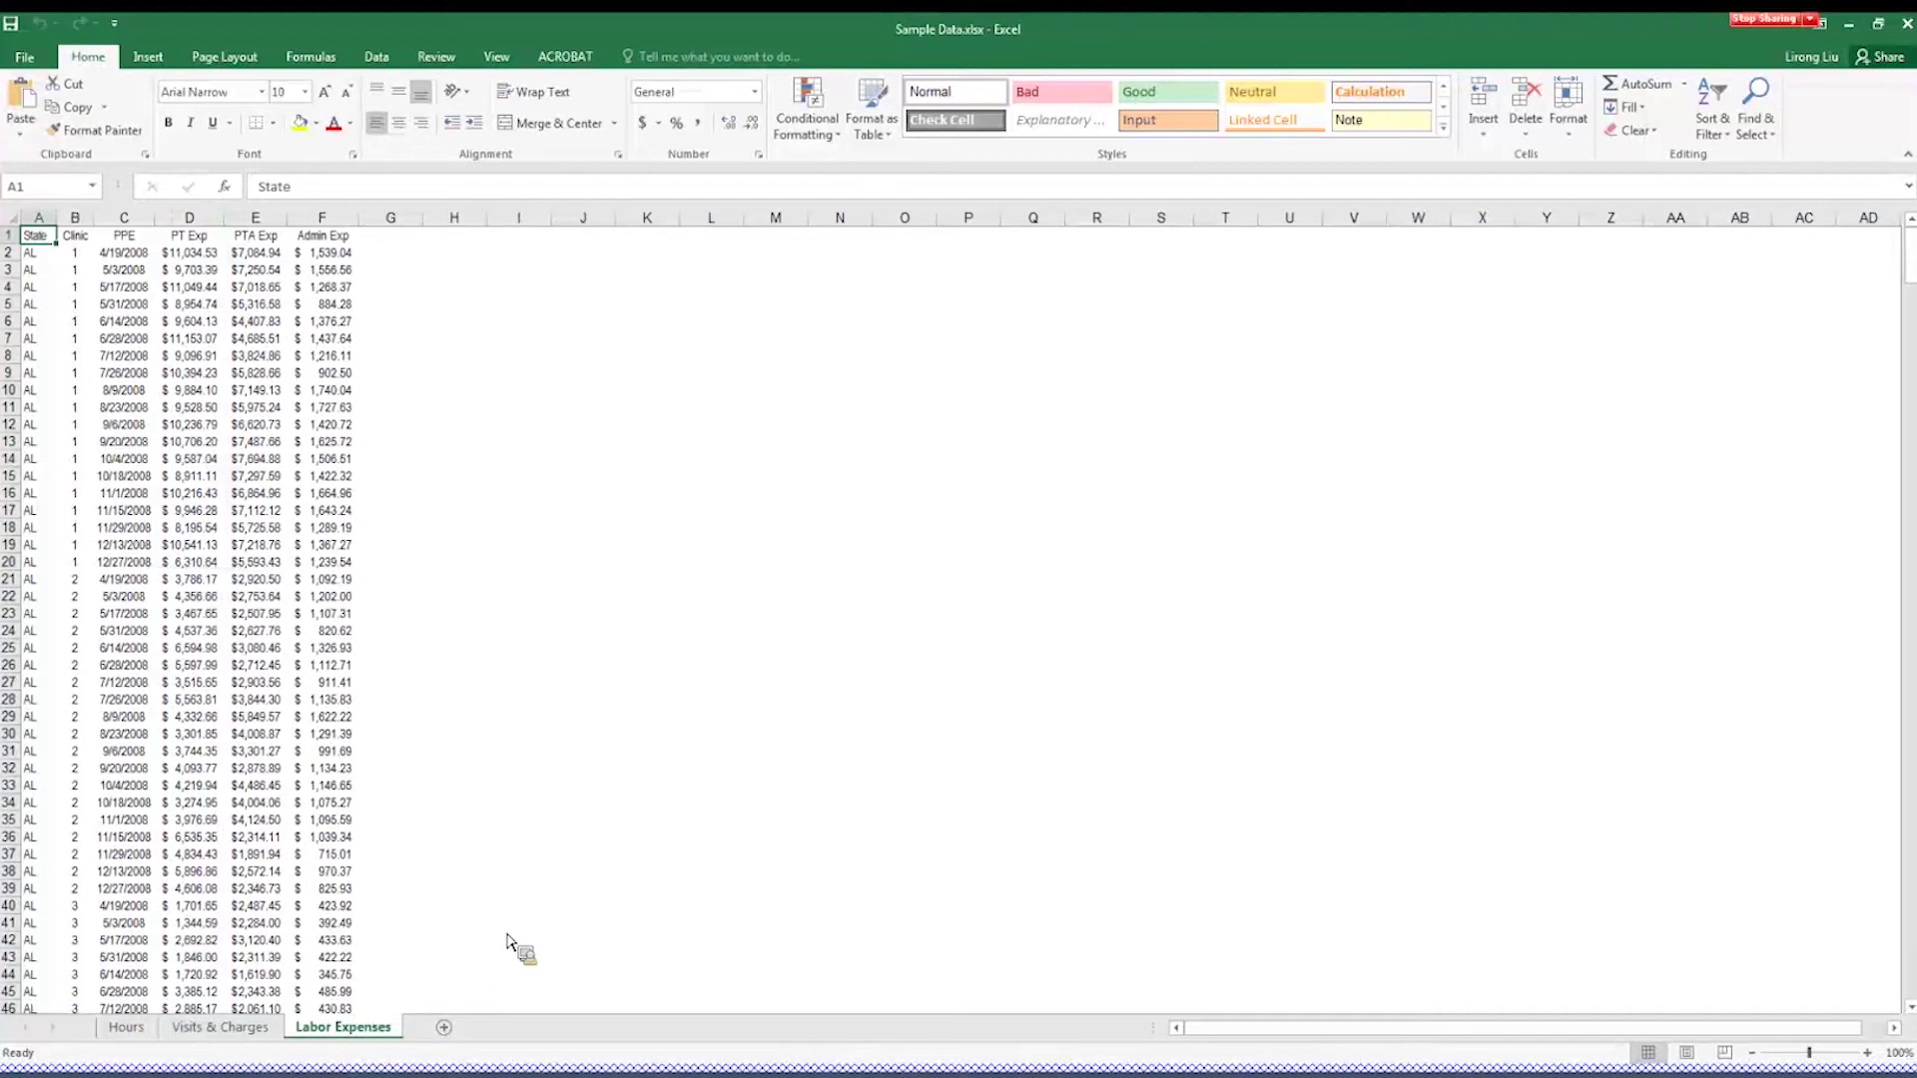
pyautogui.click(40, 218)
pyautogui.click(77, 217)
pyautogui.click(118, 218)
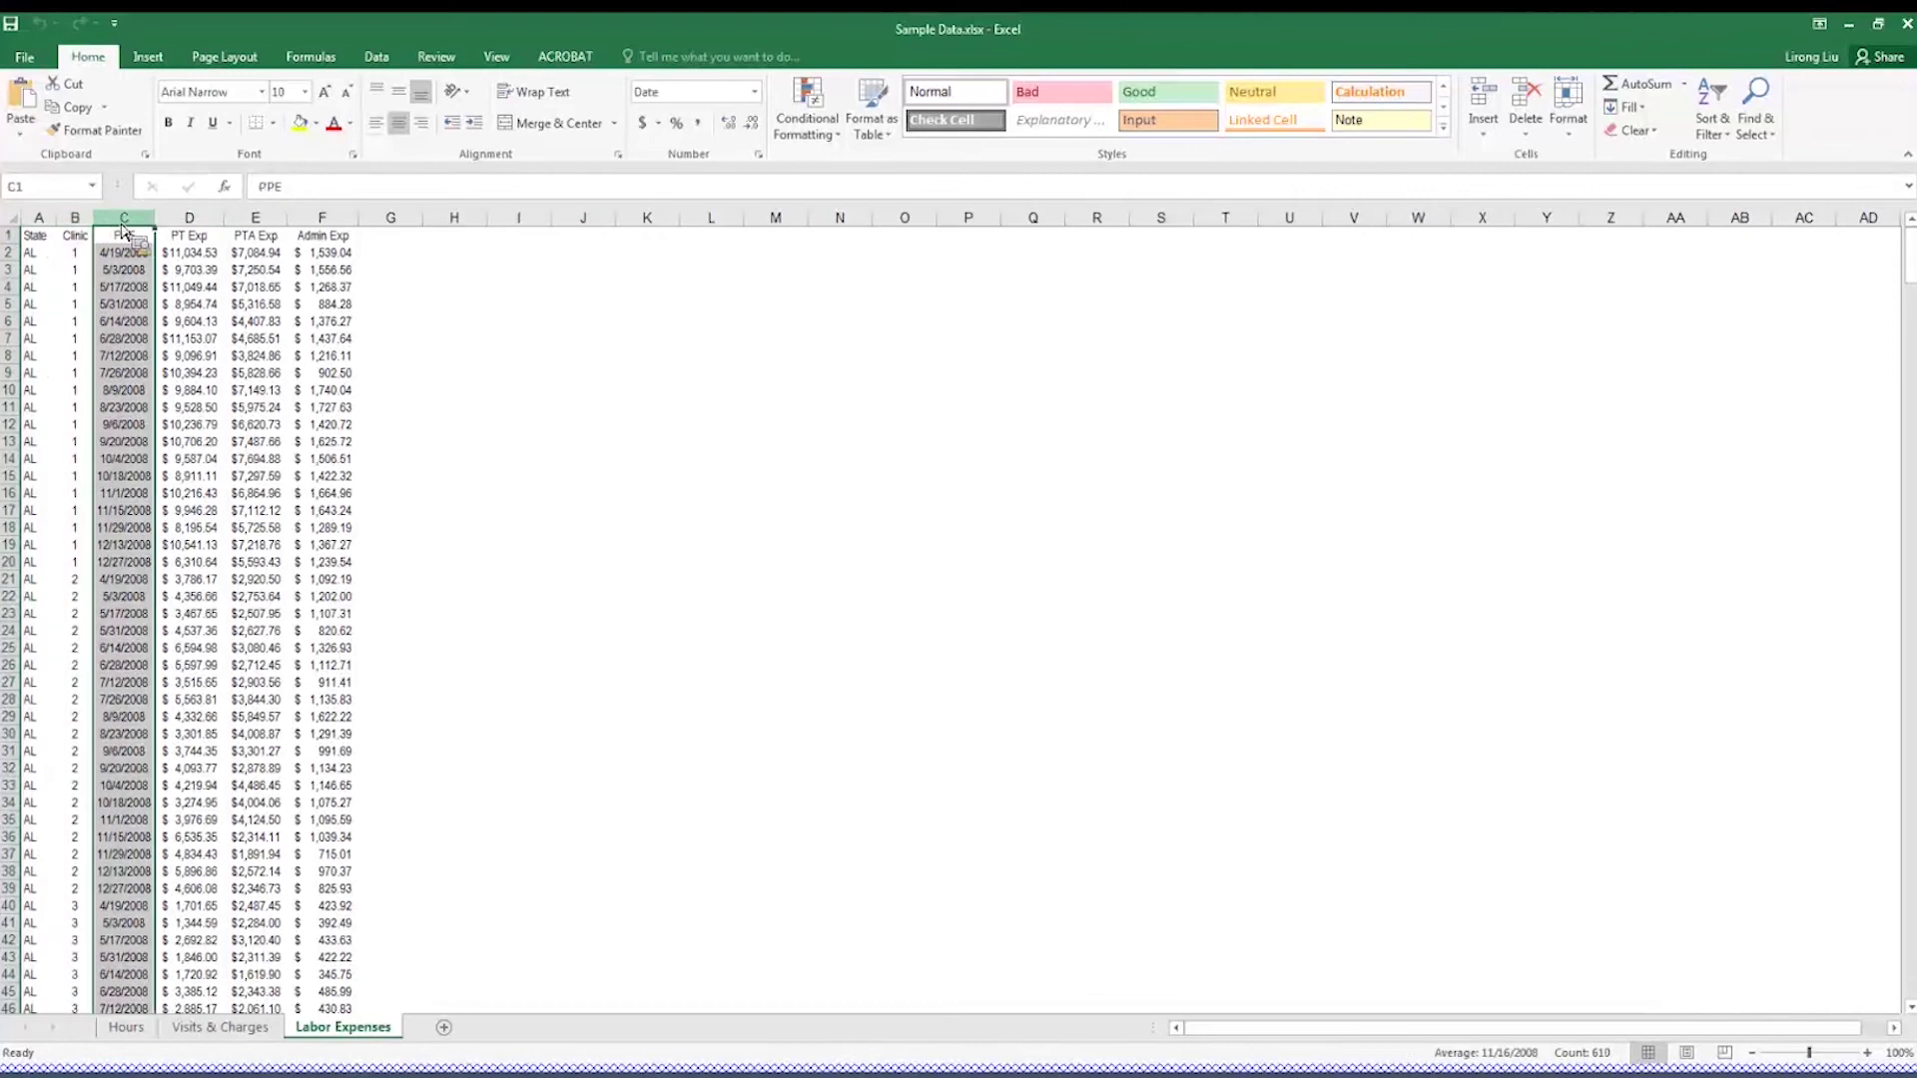
pyautogui.click(210, 220)
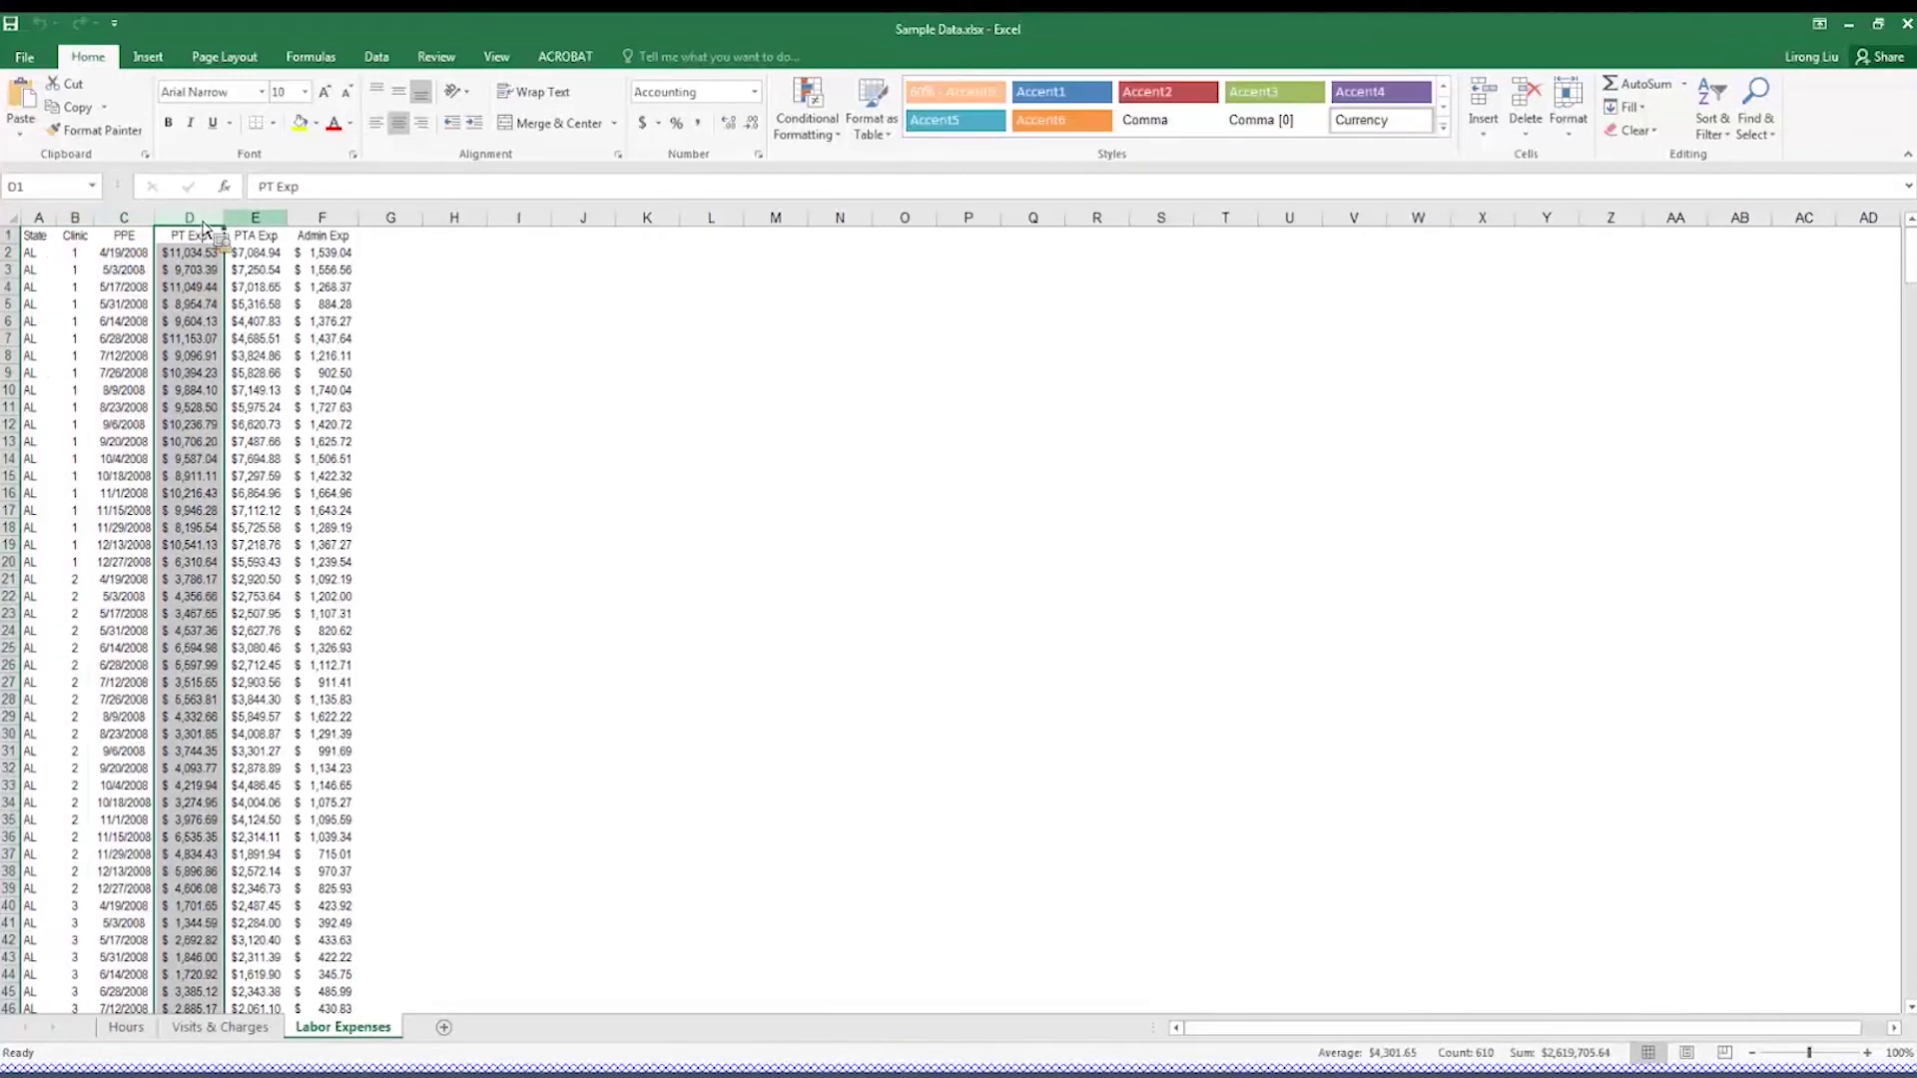
pyautogui.click(268, 220)
pyautogui.click(324, 222)
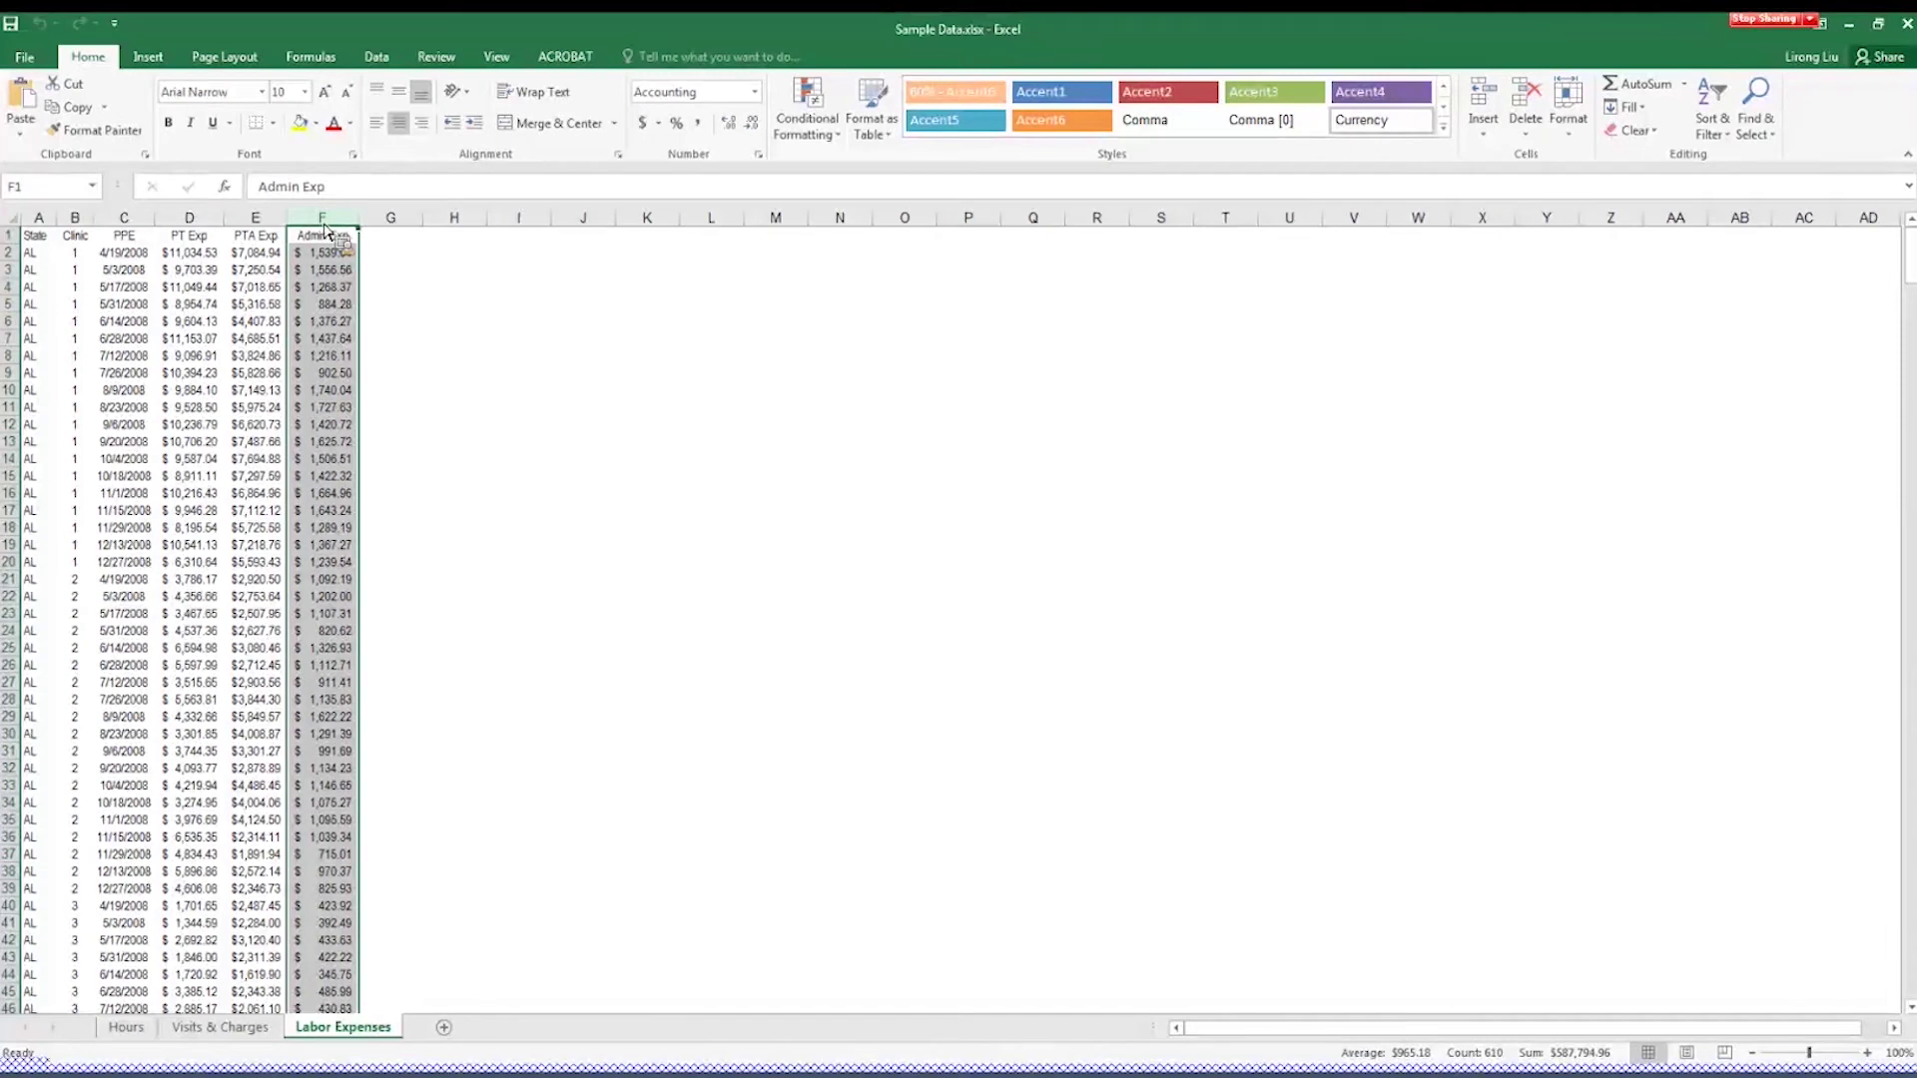
pyautogui.click(126, 1027)
pyautogui.click(220, 1027)
pyautogui.click(345, 1028)
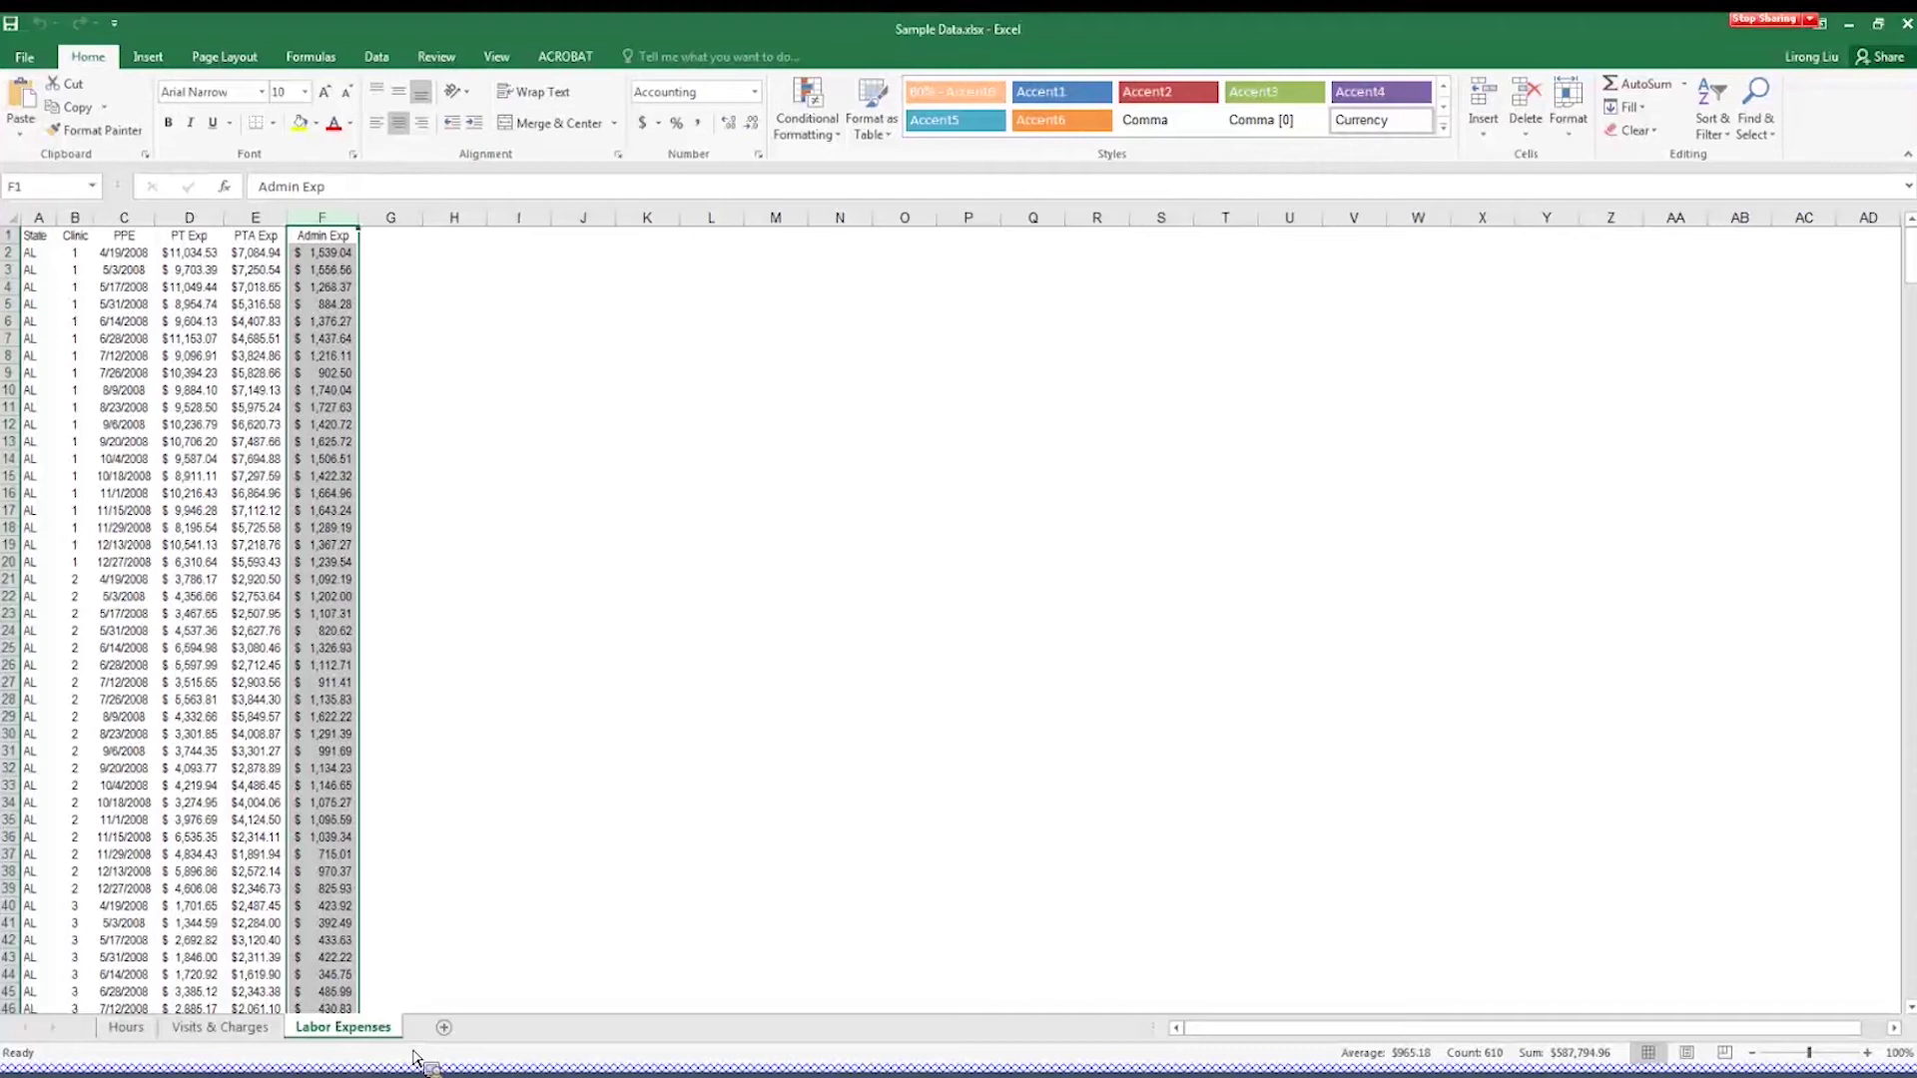
# Add the column heading "Total Exp" in cell G1 of the Labor Expenses sheet, beside Admin Exp.
pyautogui.click(518, 492)
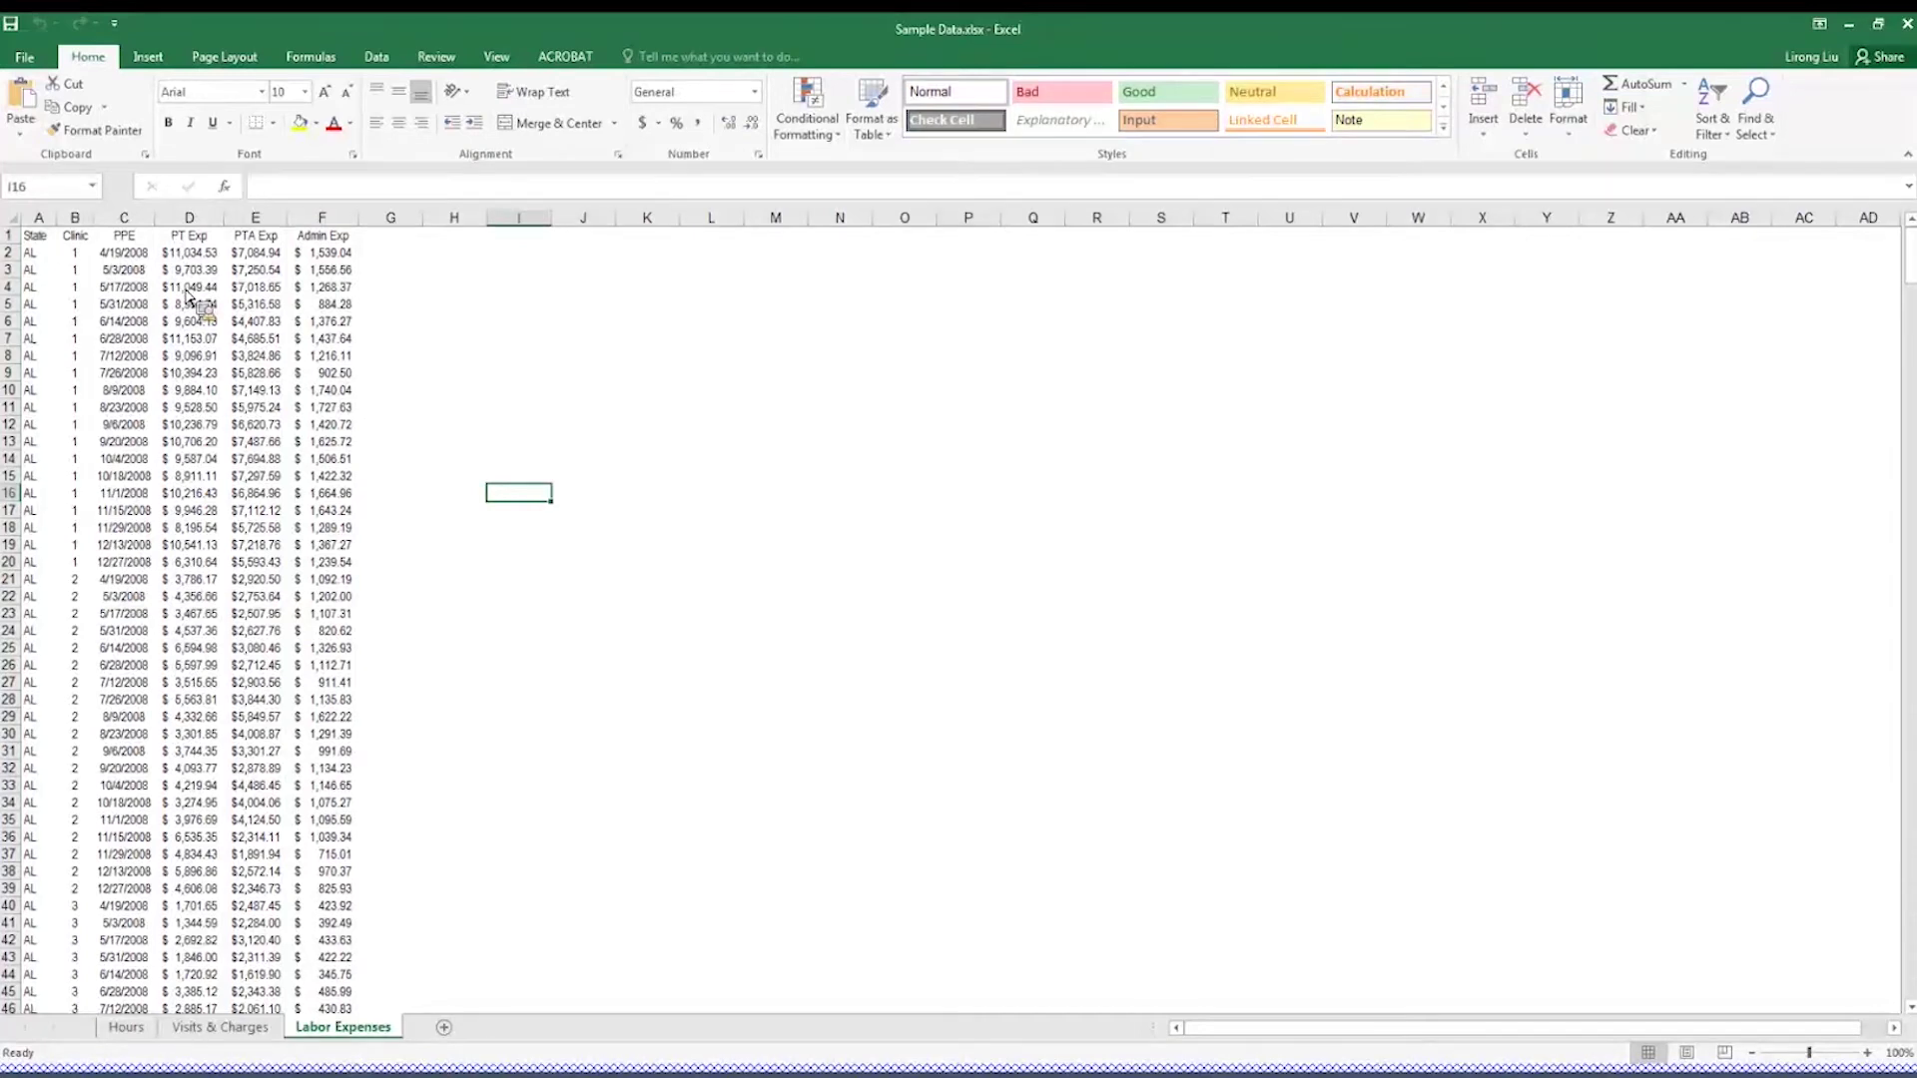
pyautogui.click(190, 254)
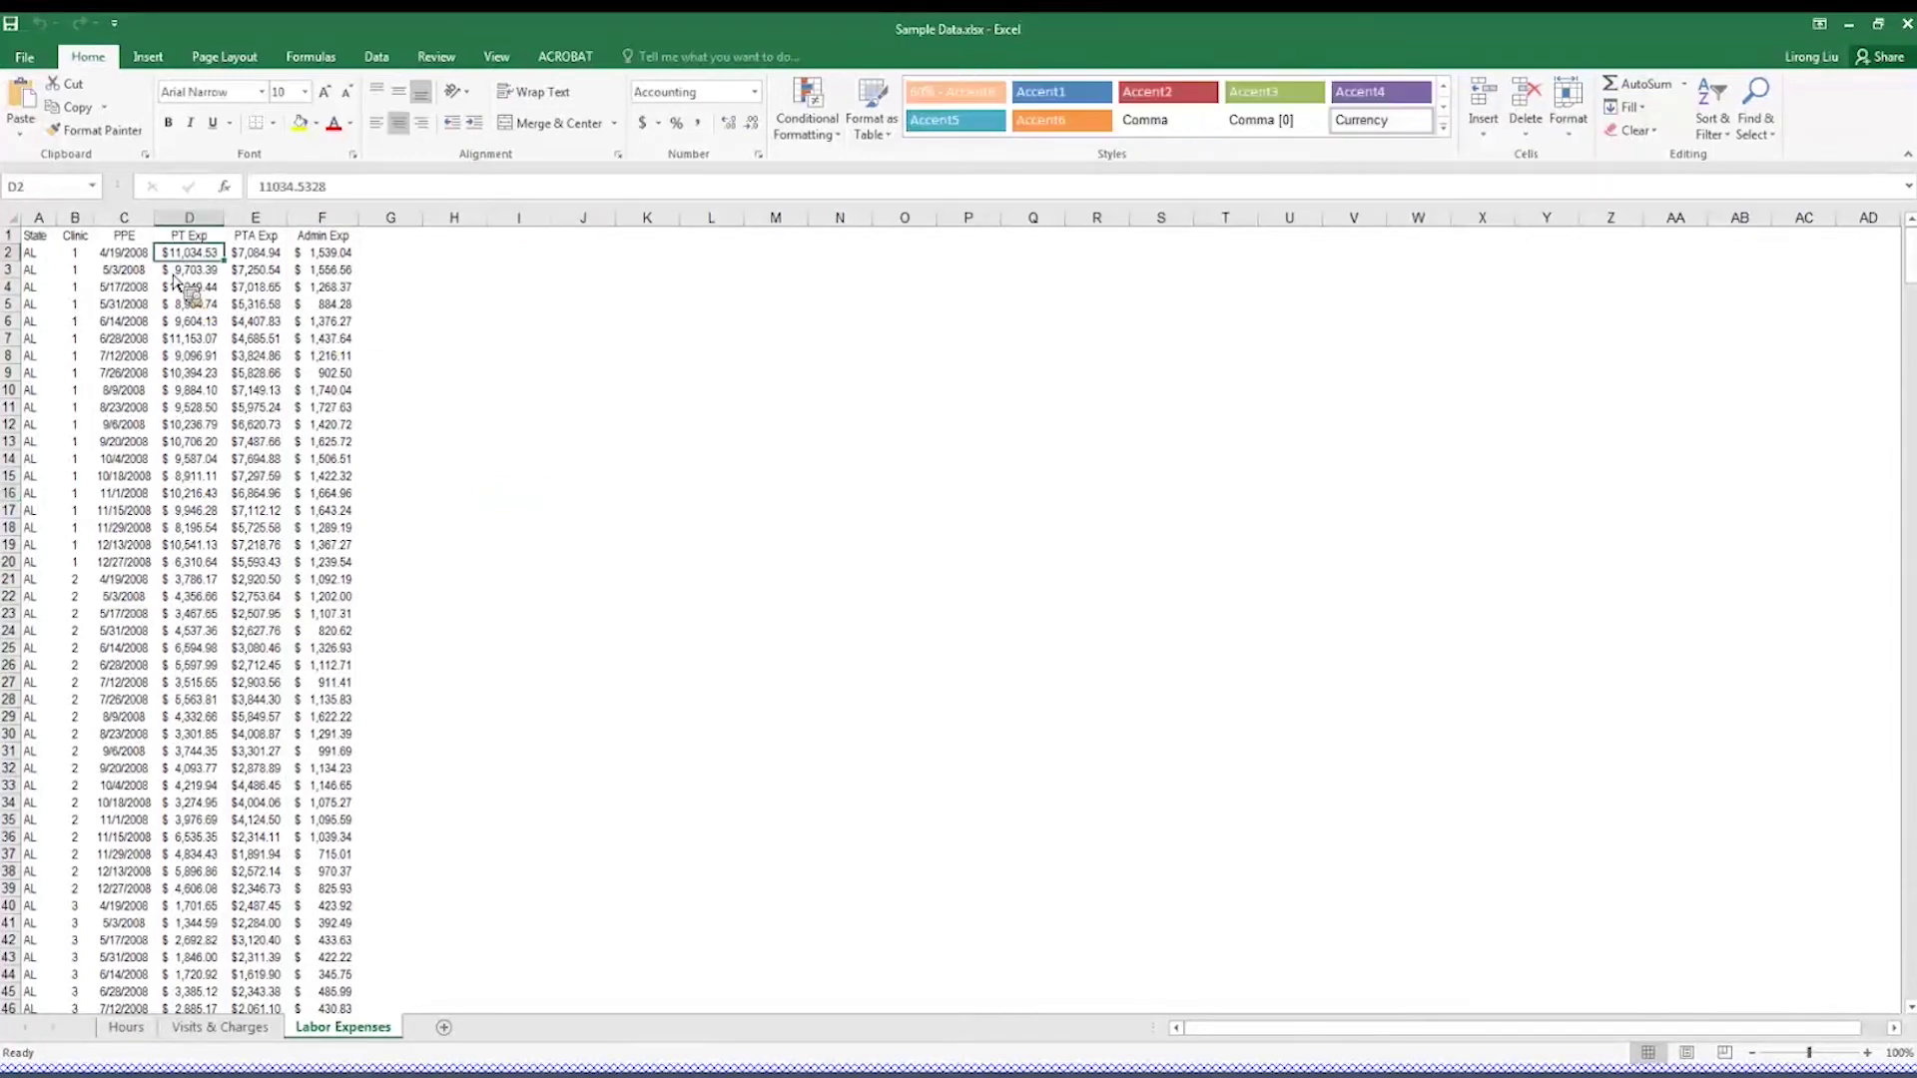
pyautogui.click(274, 257)
pyautogui.click(304, 256)
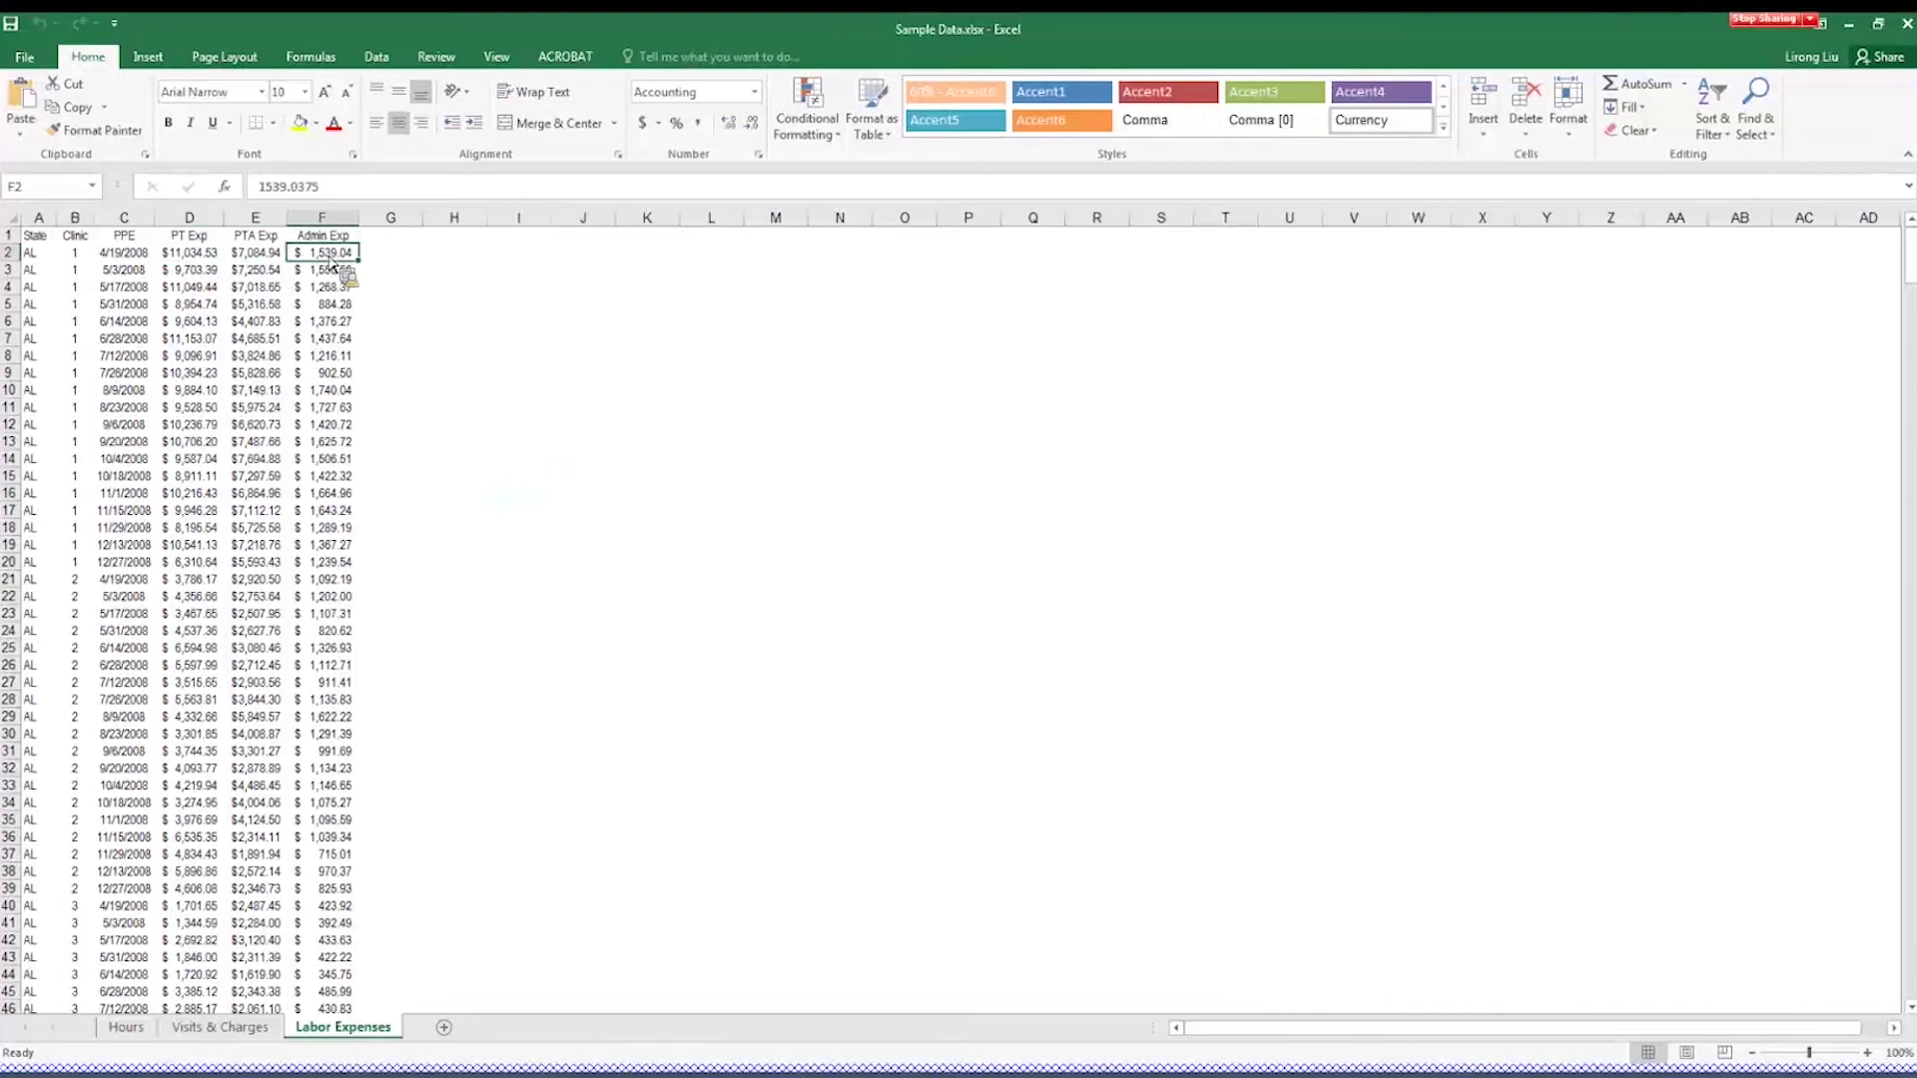
pyautogui.press('Up')
pyautogui.press('Right')
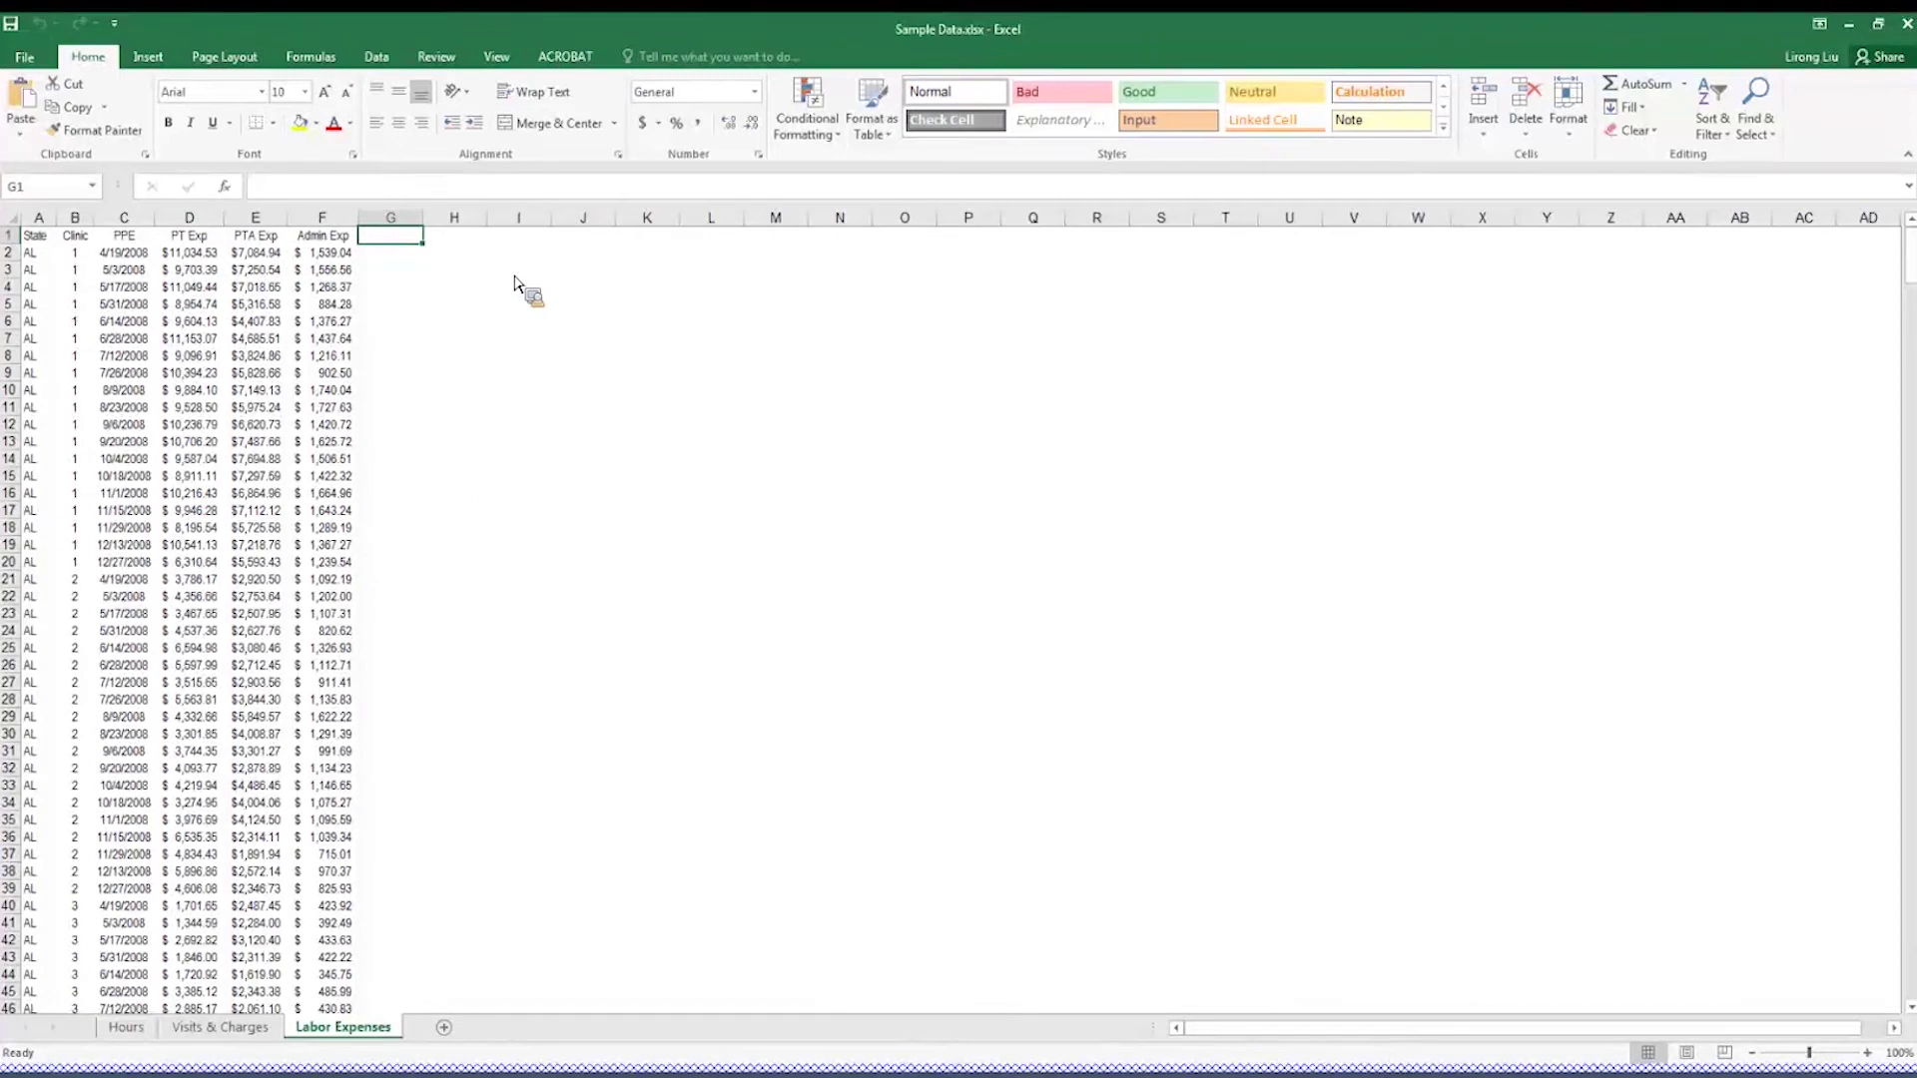
pyautogui.write('Total Exp')
pyautogui.press('Return')
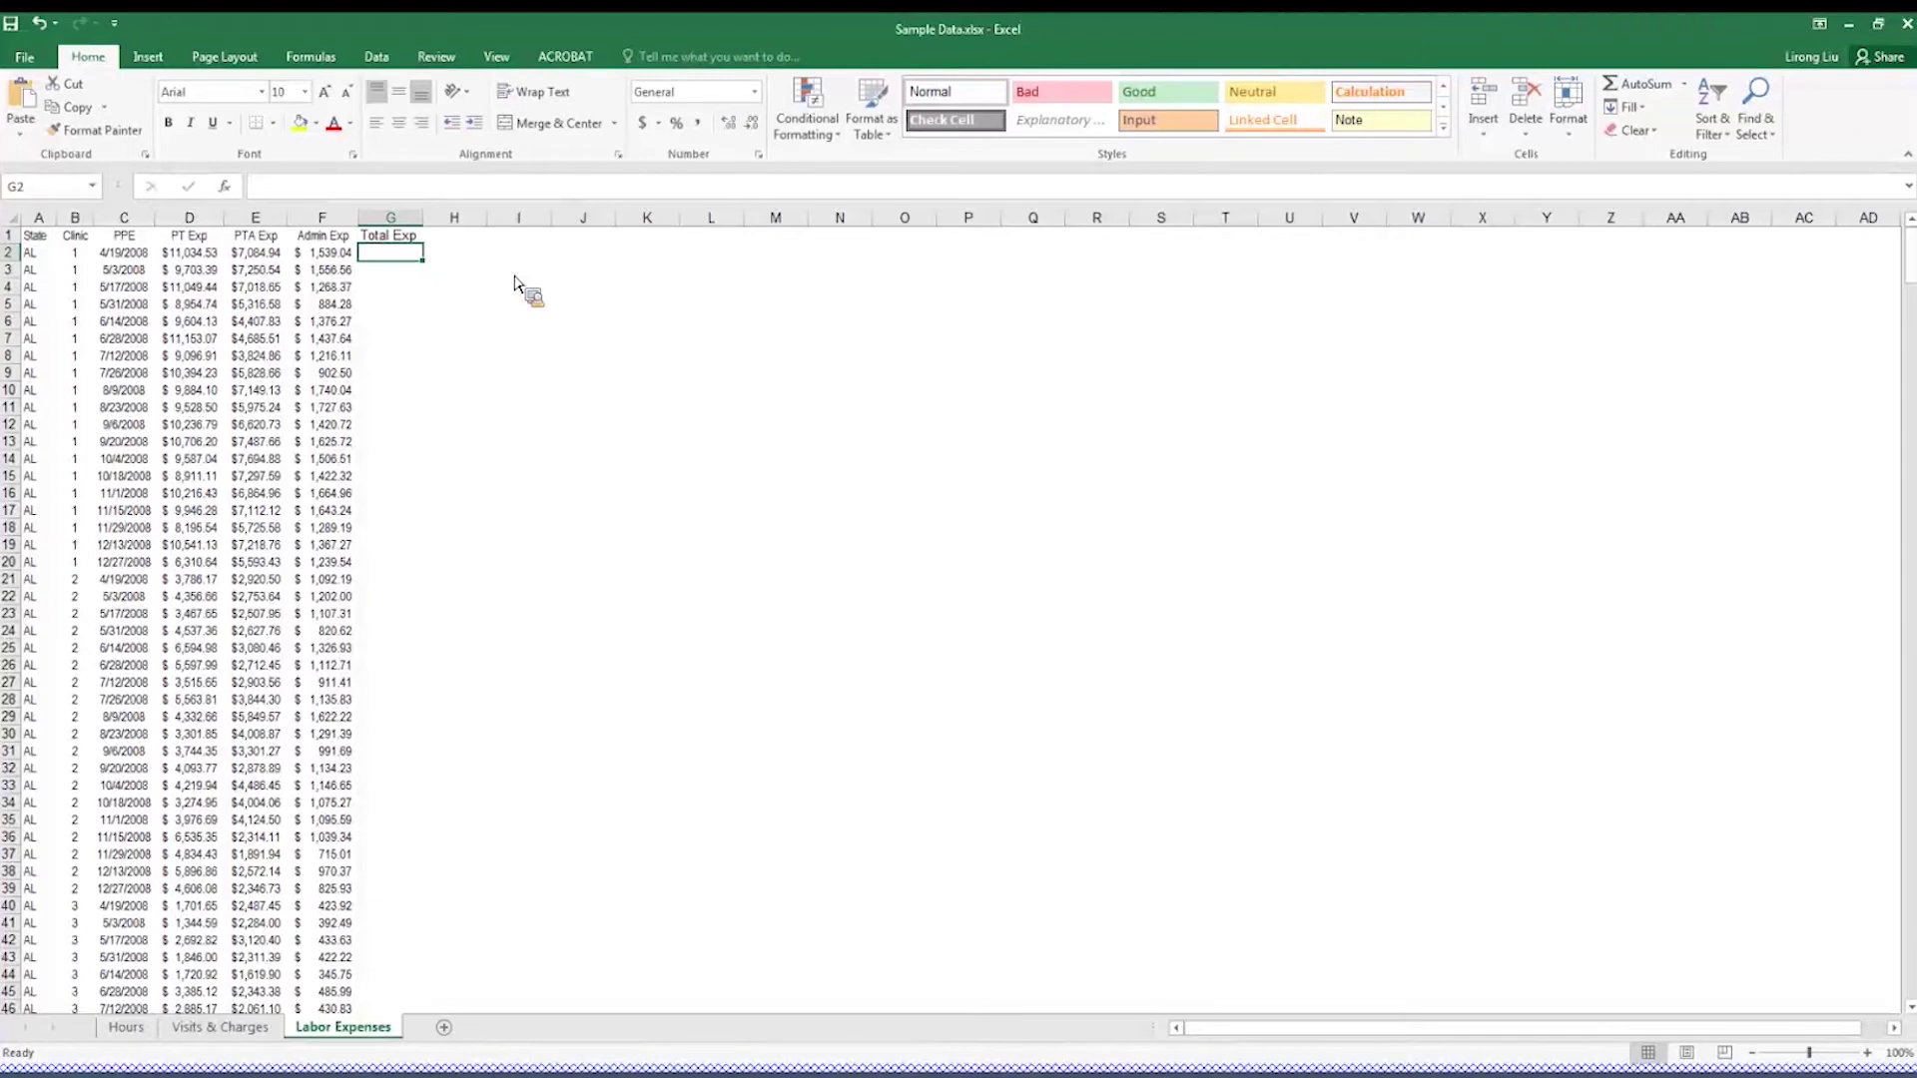
# Enter the formula =D2+E2+F2 in cell G2 to add the PT, PTA and Admin expenses.
pyautogui.click(256, 237)
pyautogui.click(267, 218)
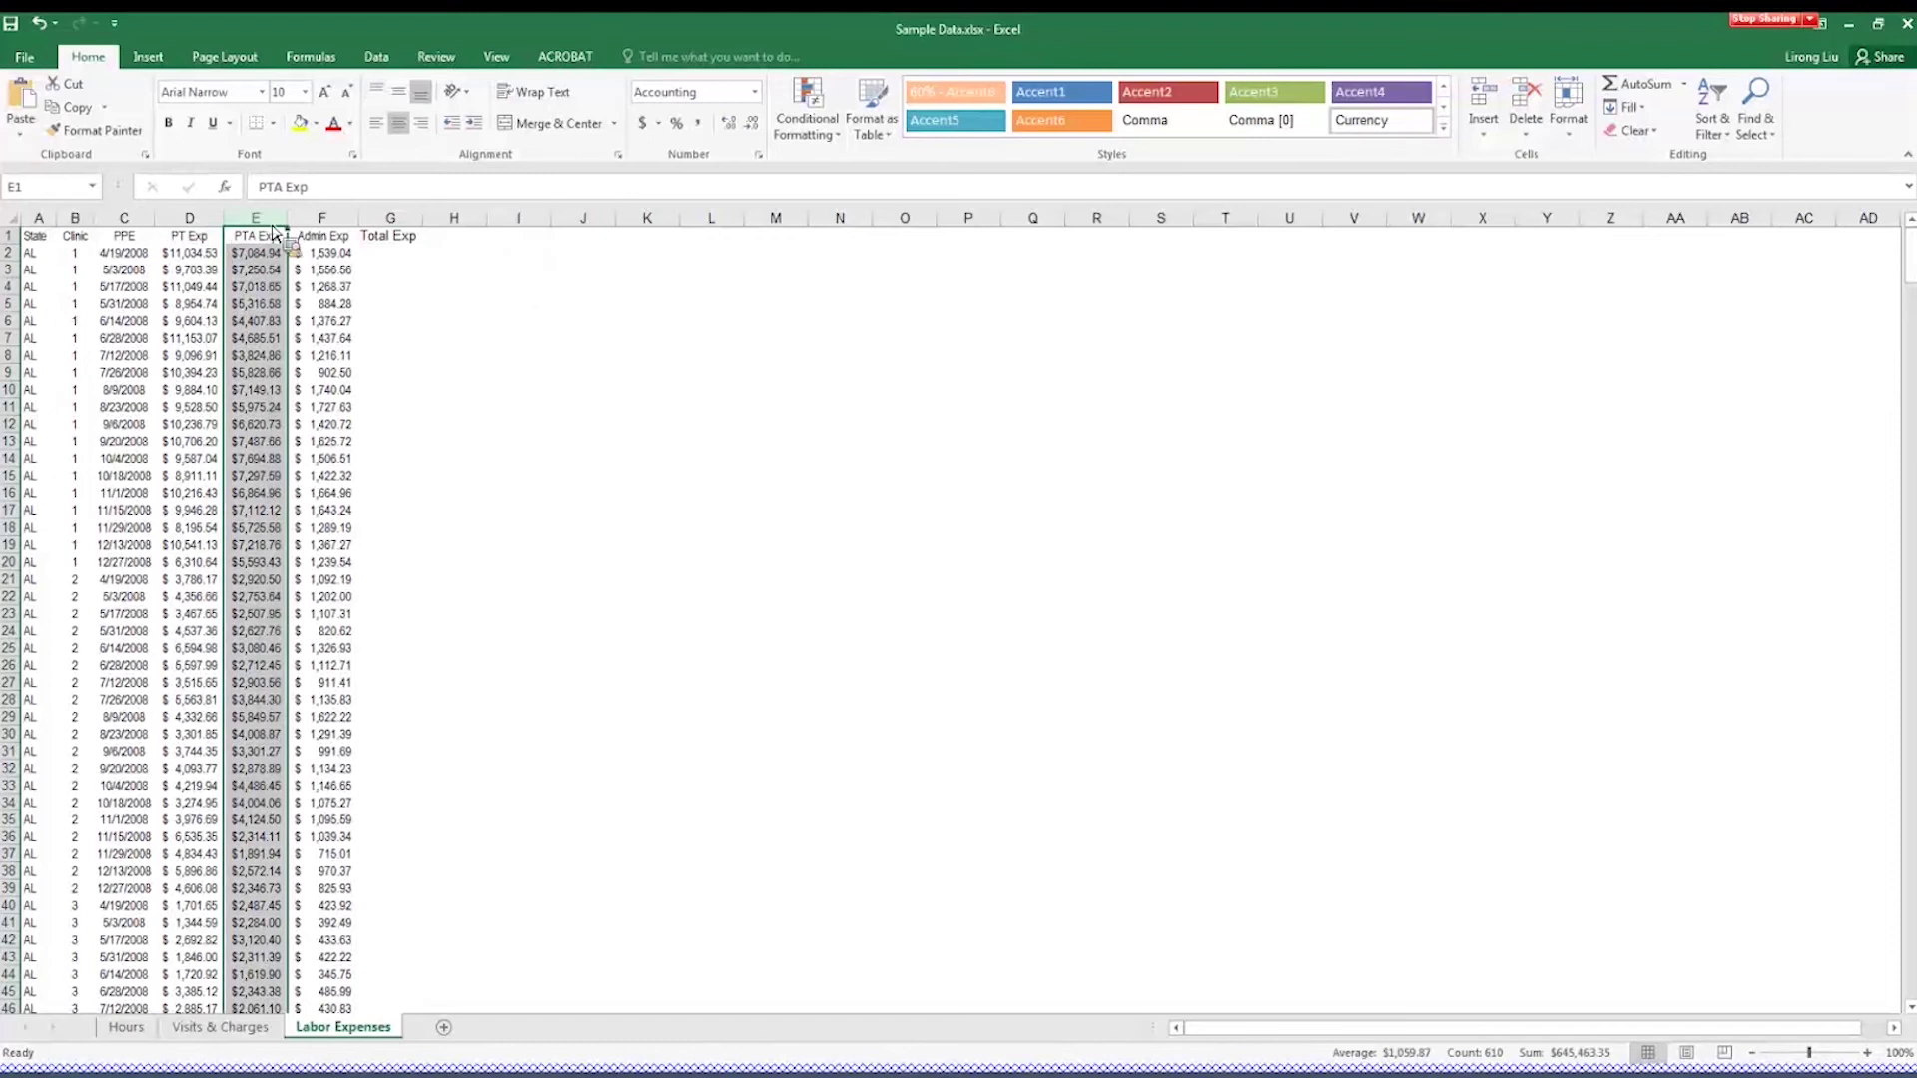
pyautogui.click(401, 257)
pyautogui.write('=')
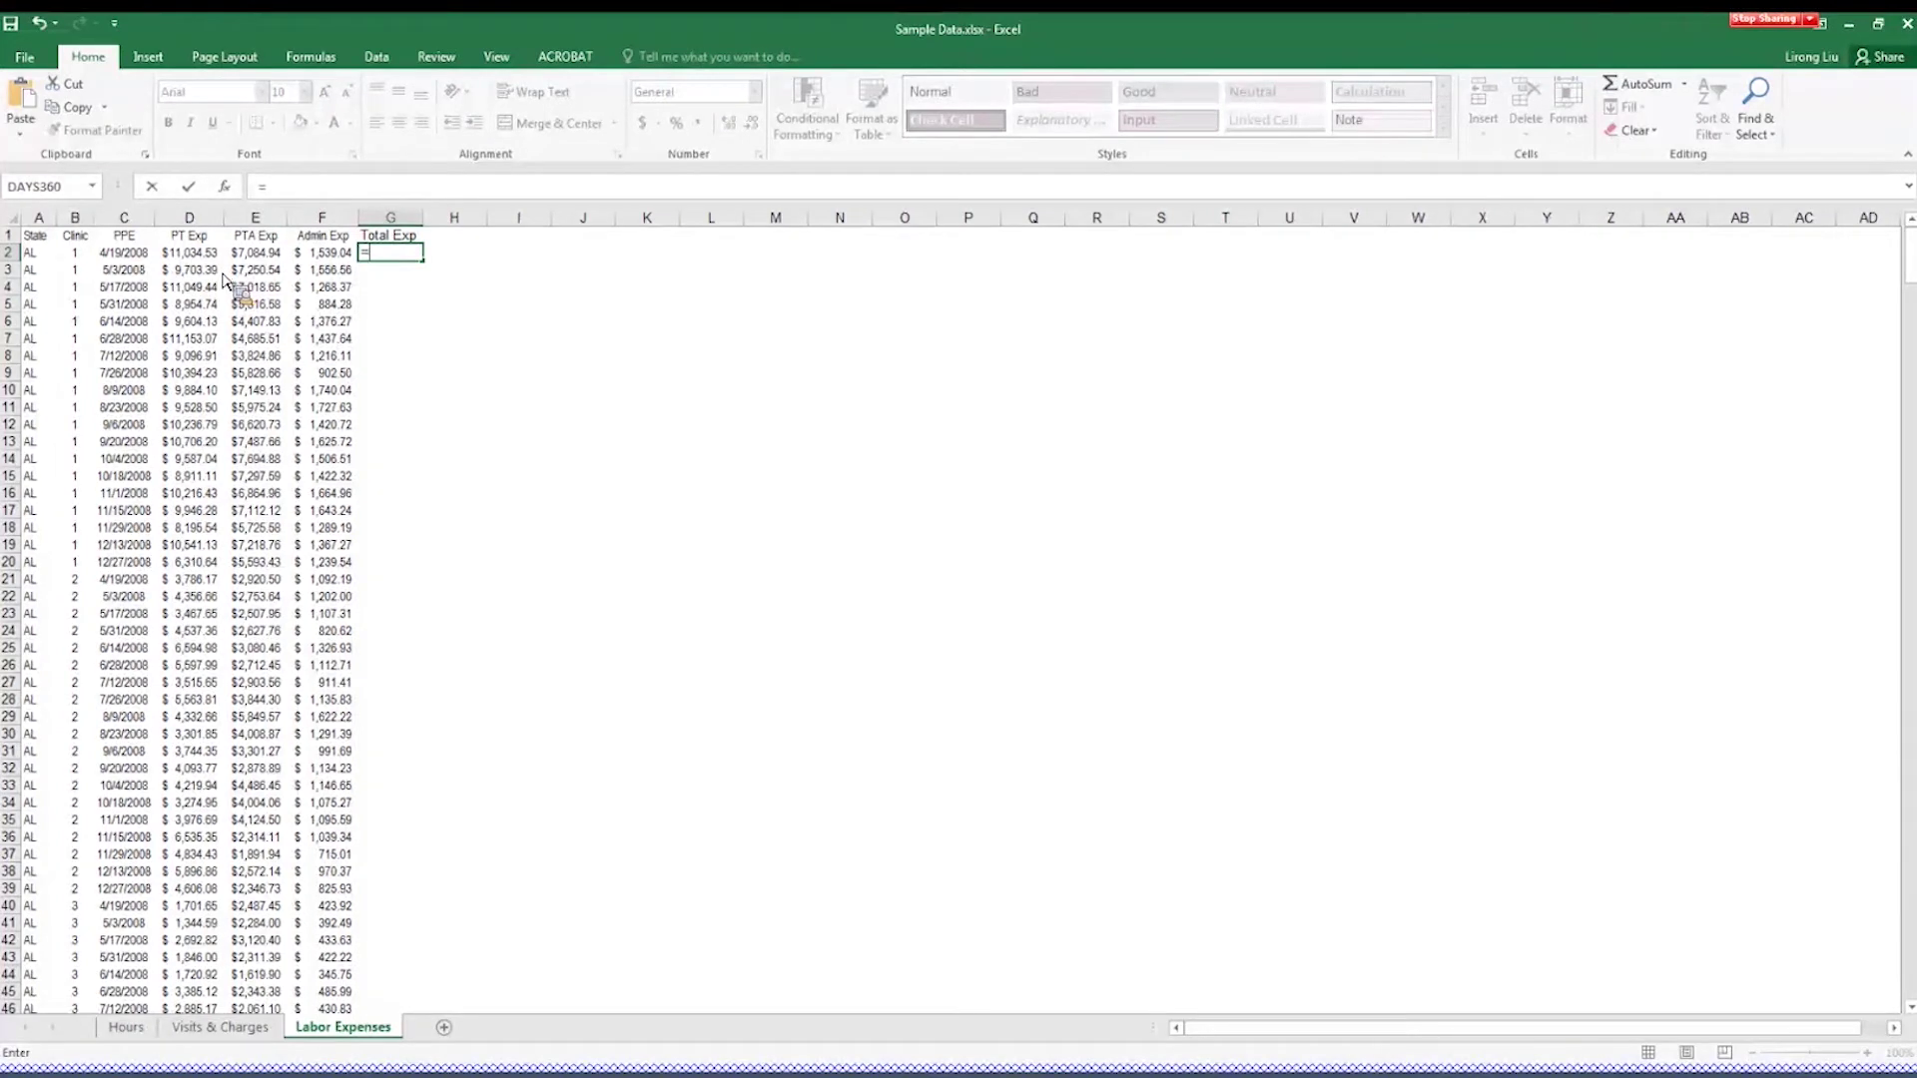
pyautogui.click(204, 258)
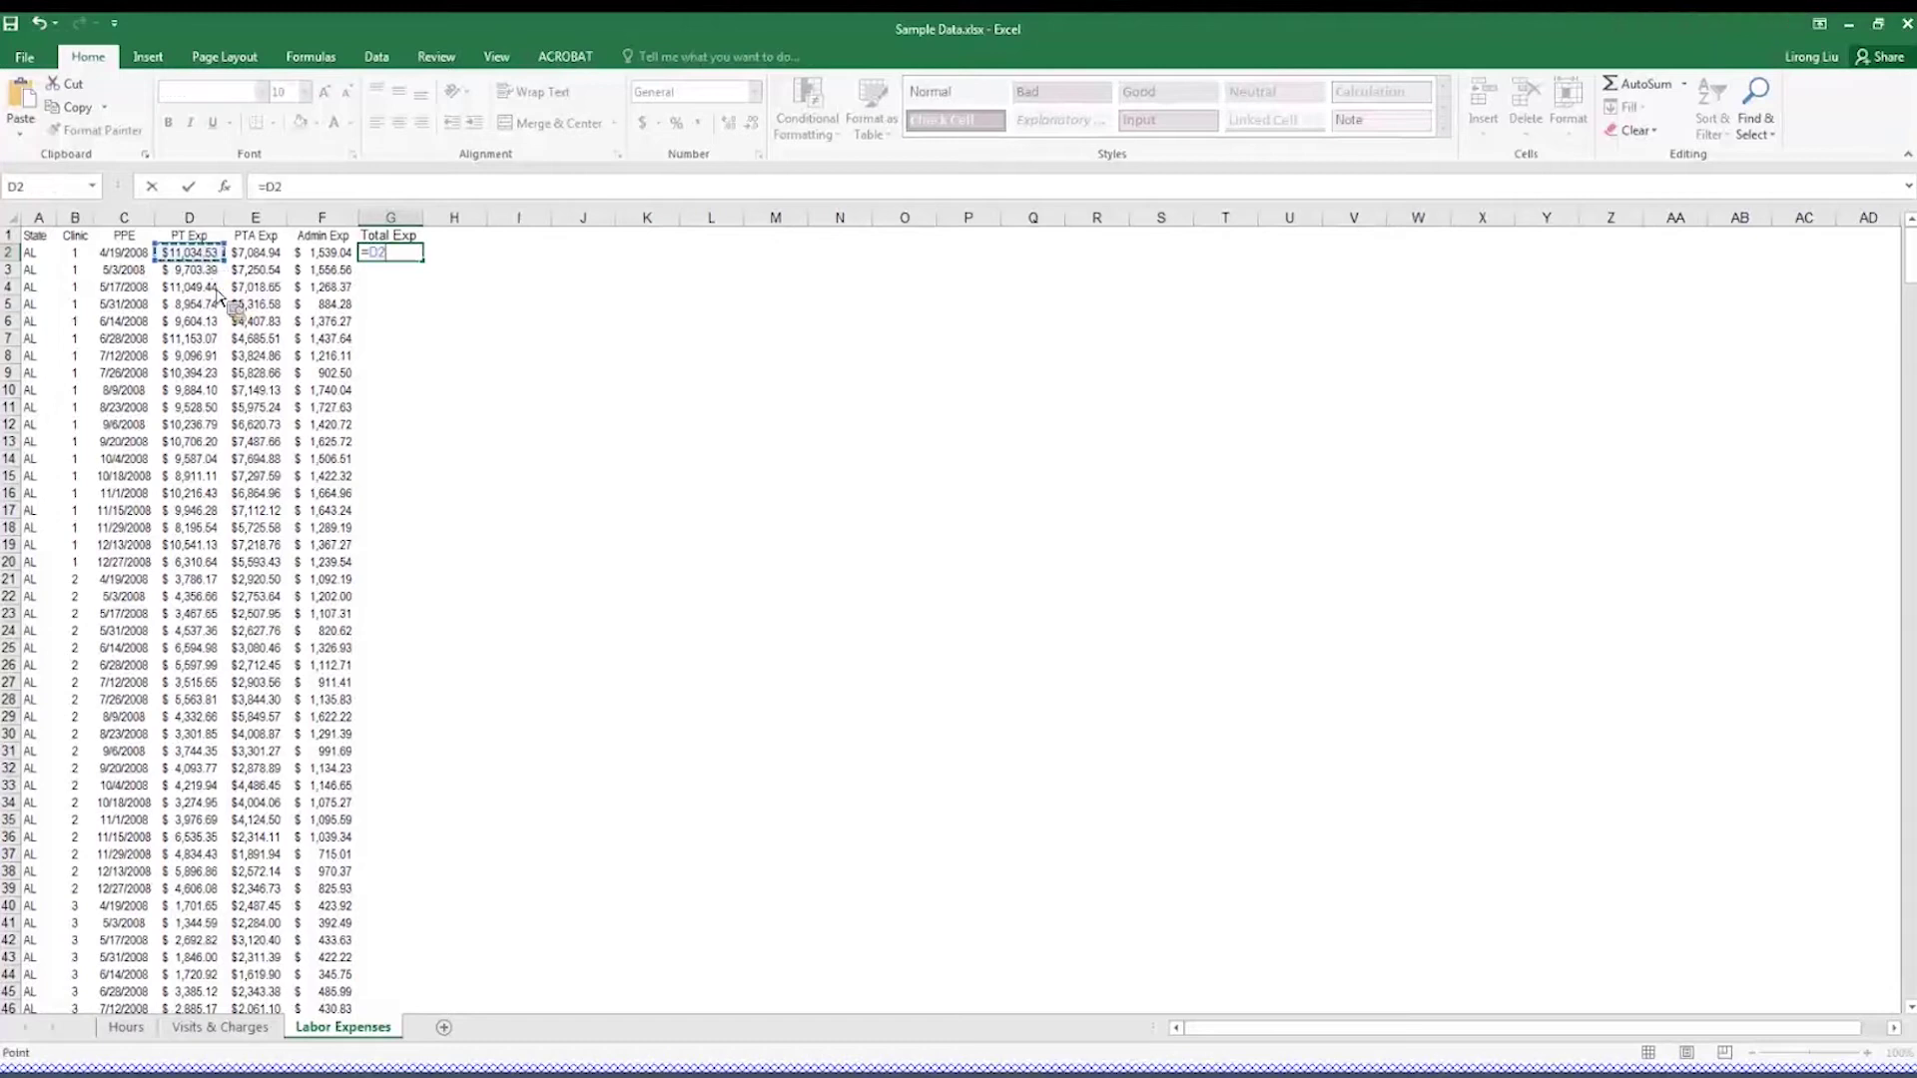
pyautogui.write('+')
pyautogui.click(267, 256)
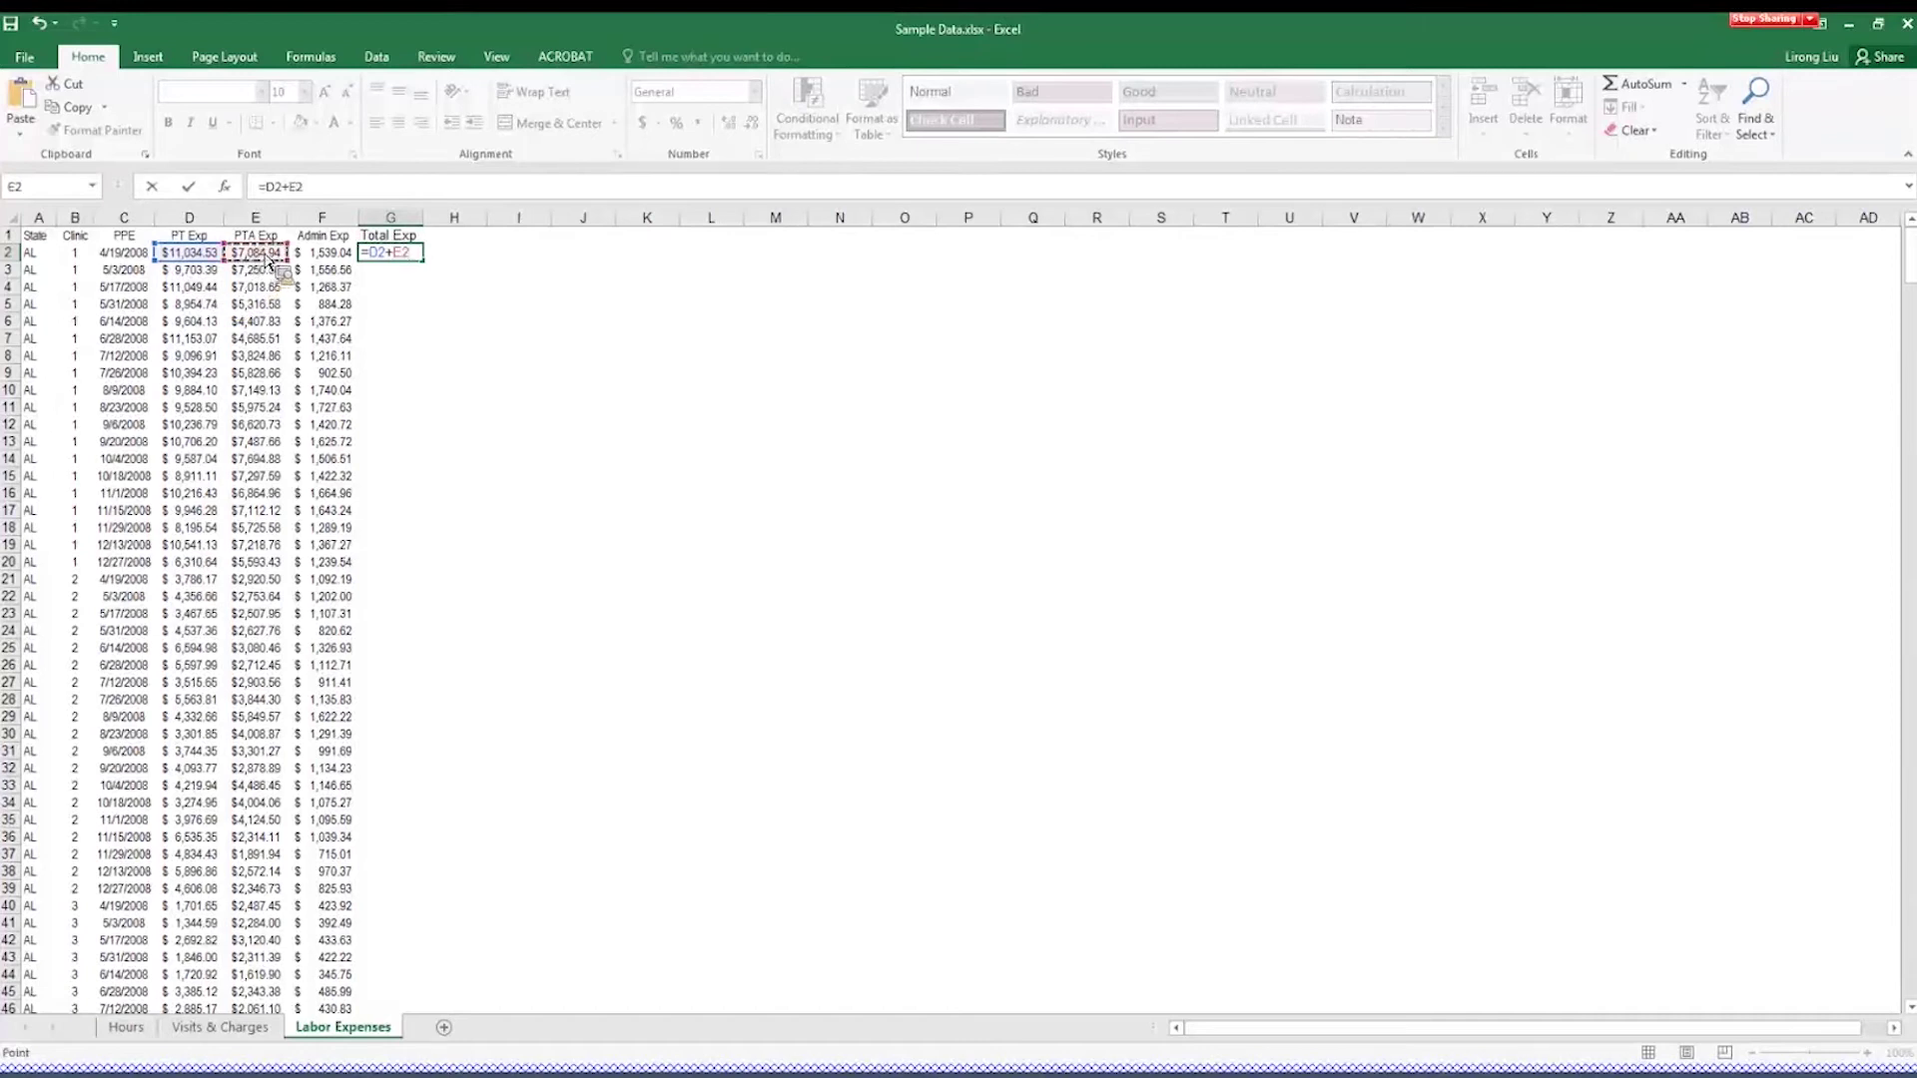
pyautogui.write('+')
pyautogui.click(321, 256)
pyautogui.press('Return')
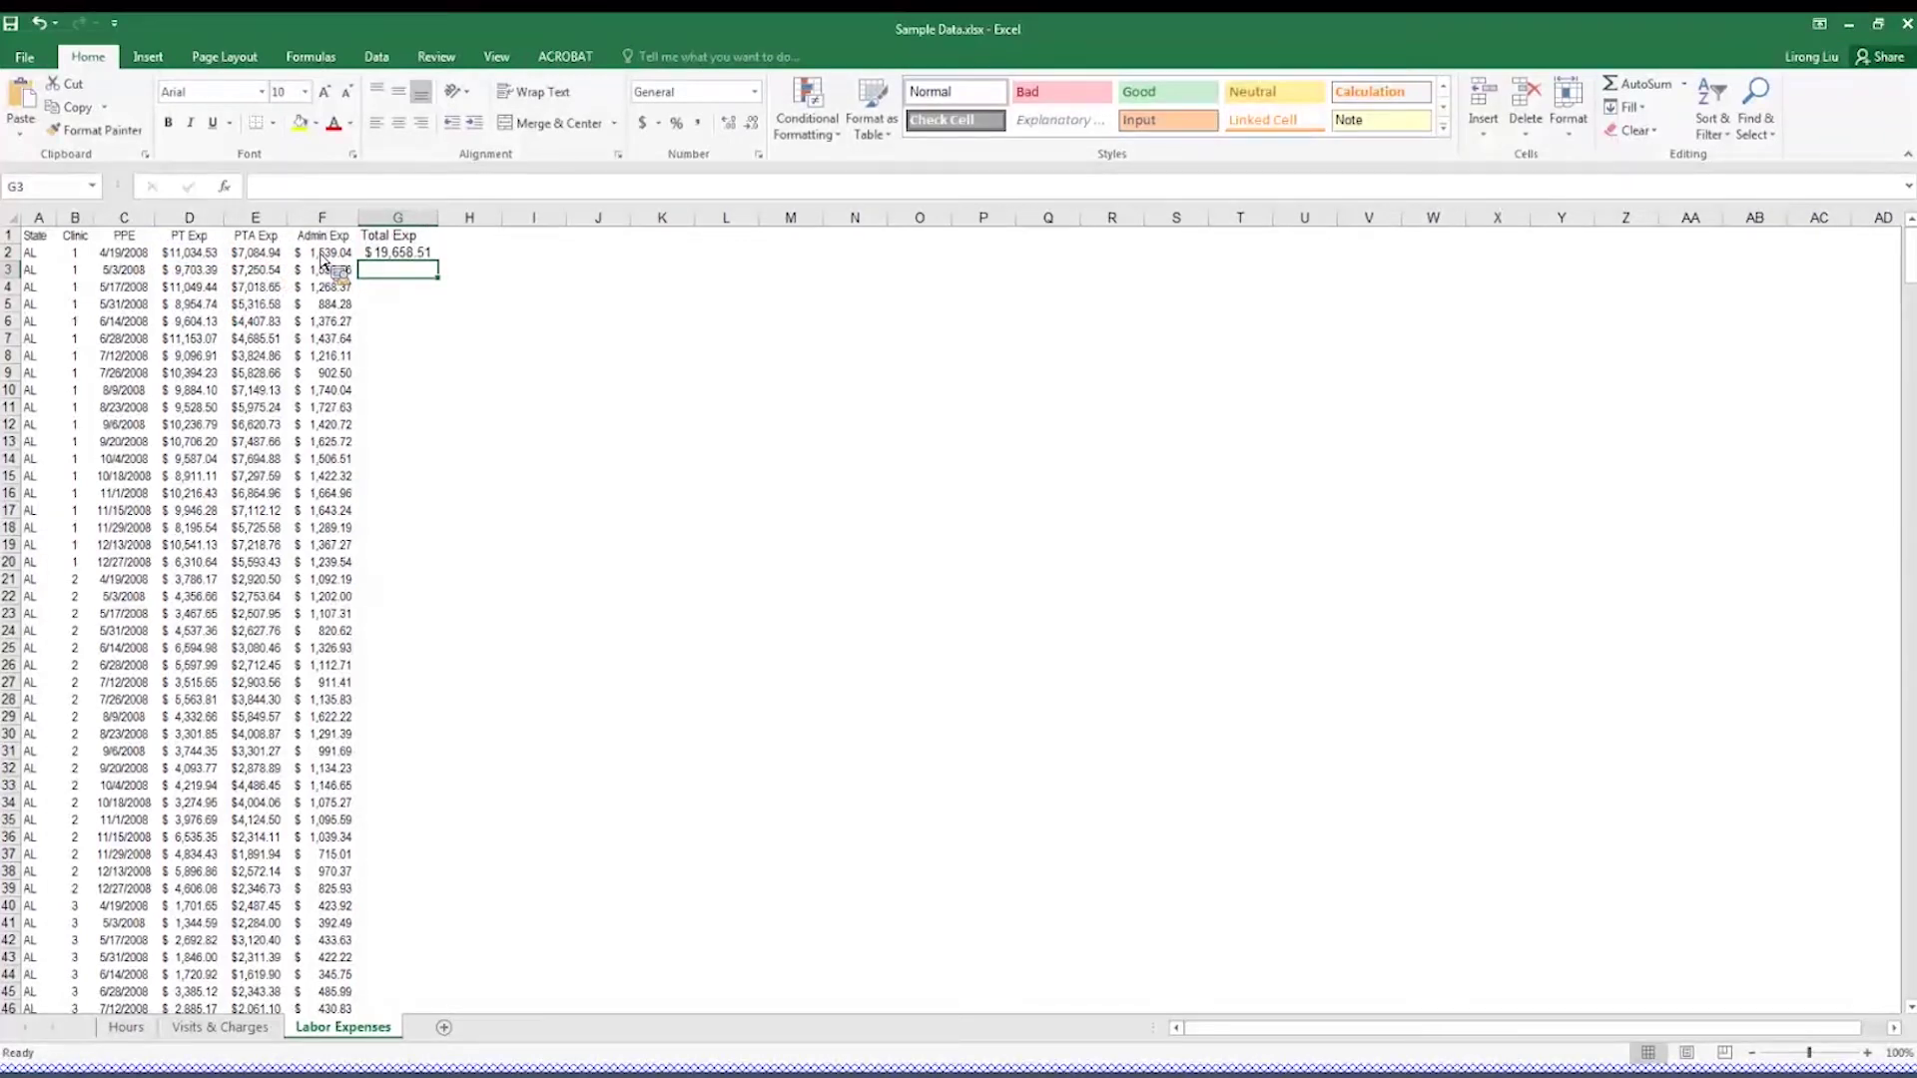
# Replace the formula in cell G2 with =SUM(D2:F2) to total the PT, PTA and Admin expenses.
pyautogui.press('Up')
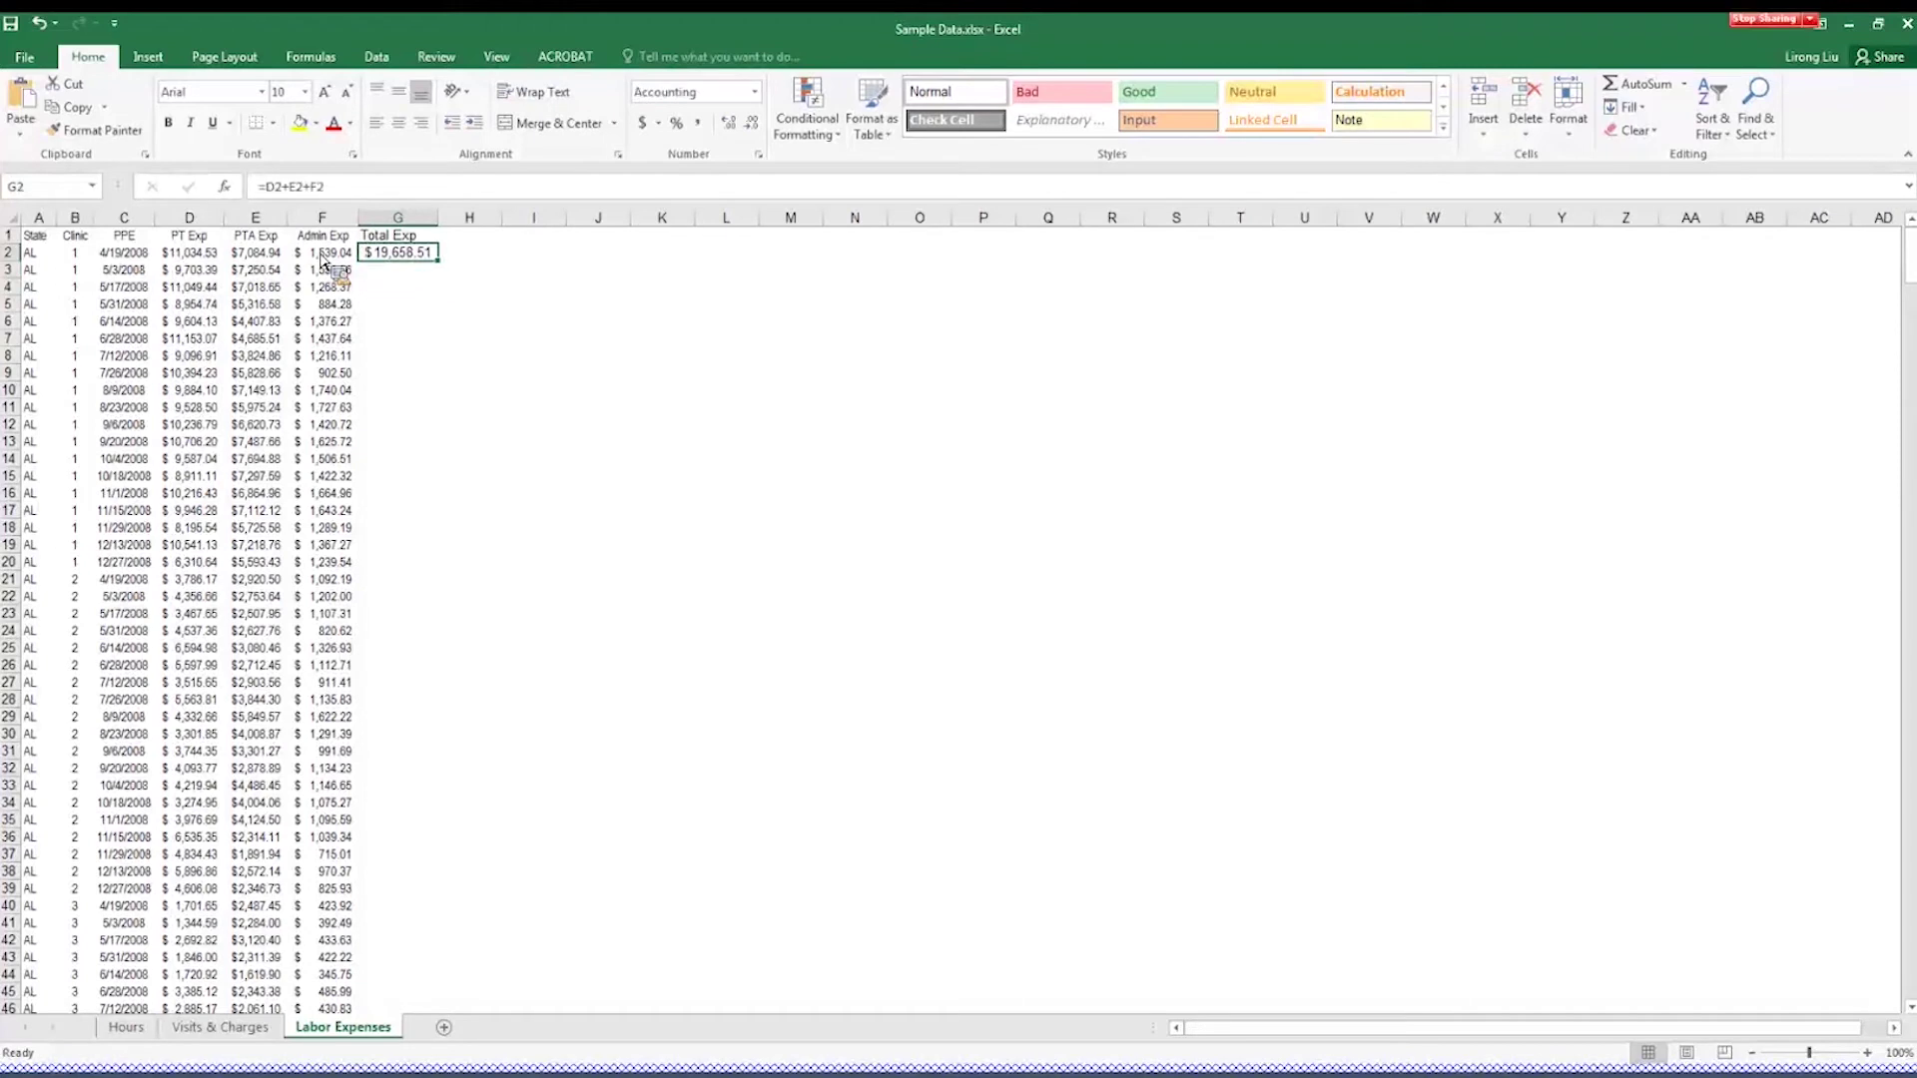
pyautogui.write('=')
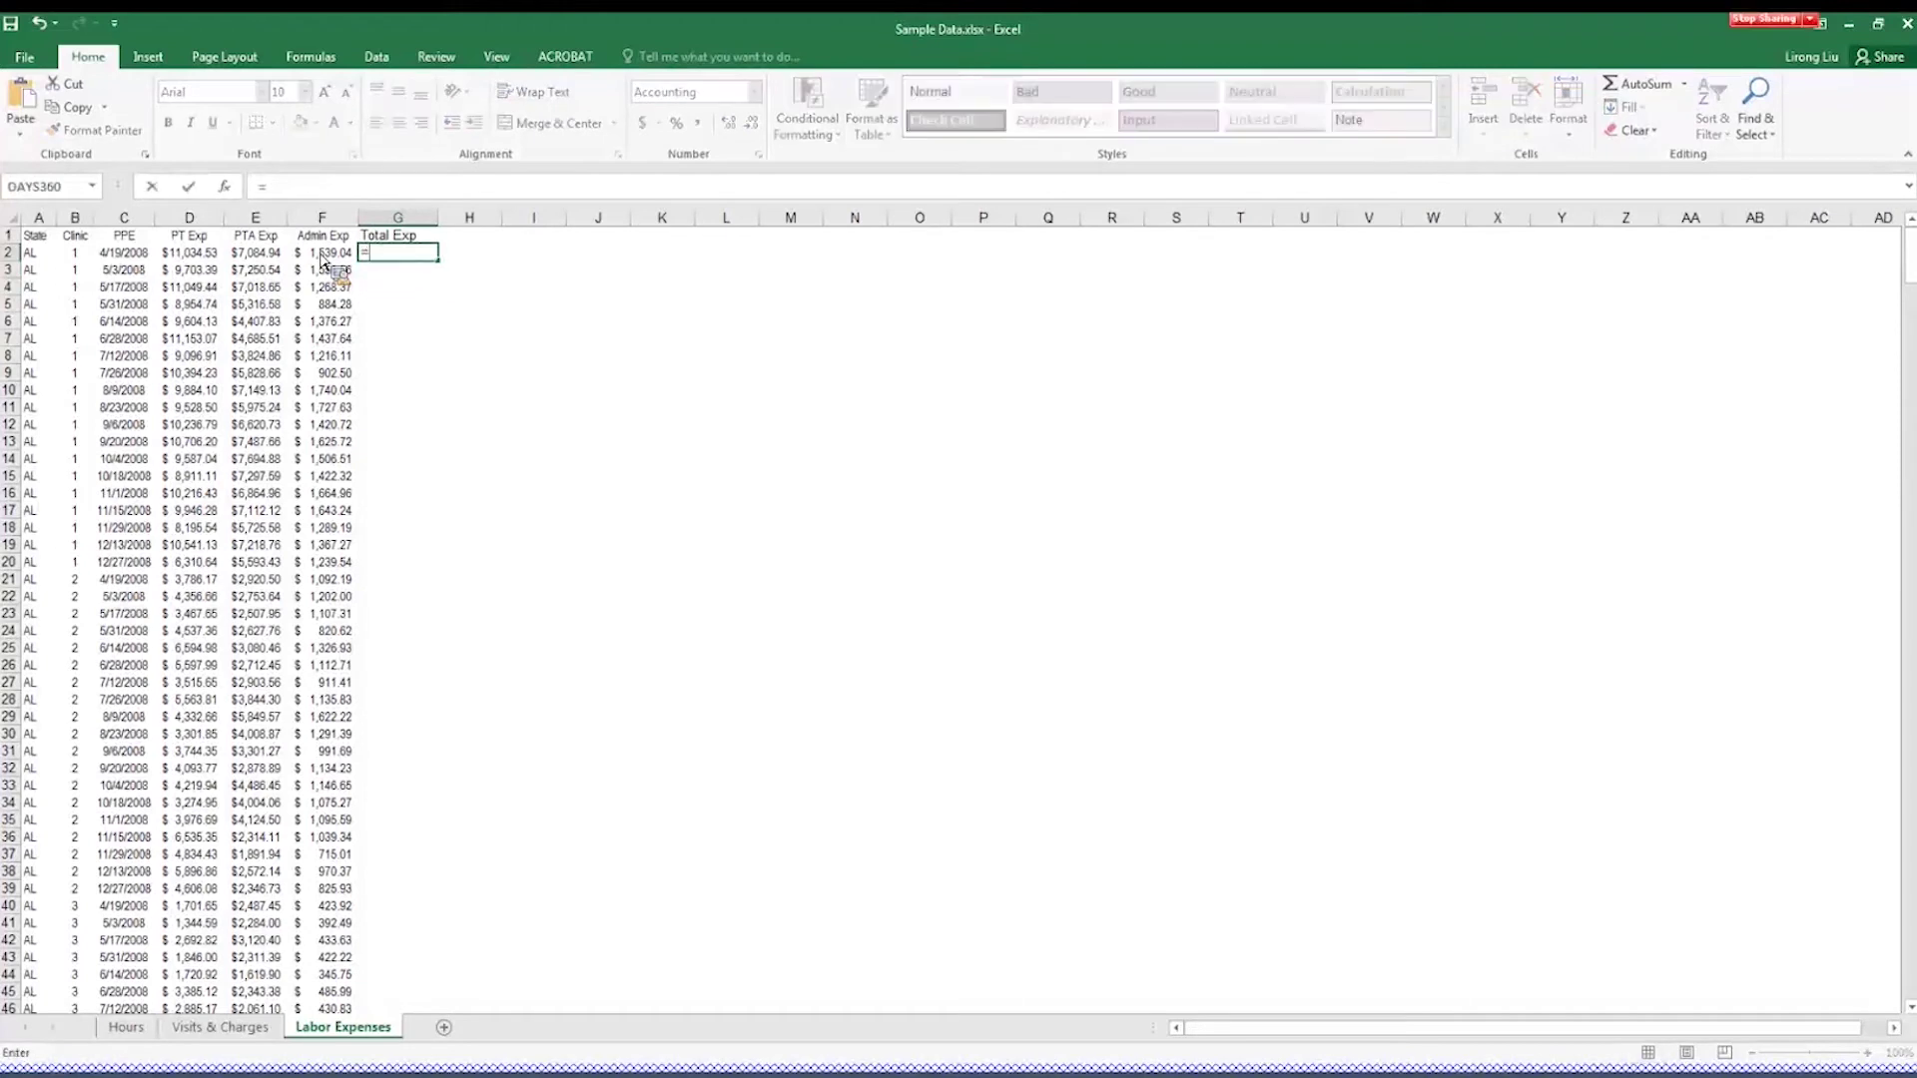
pyautogui.write('sum(')
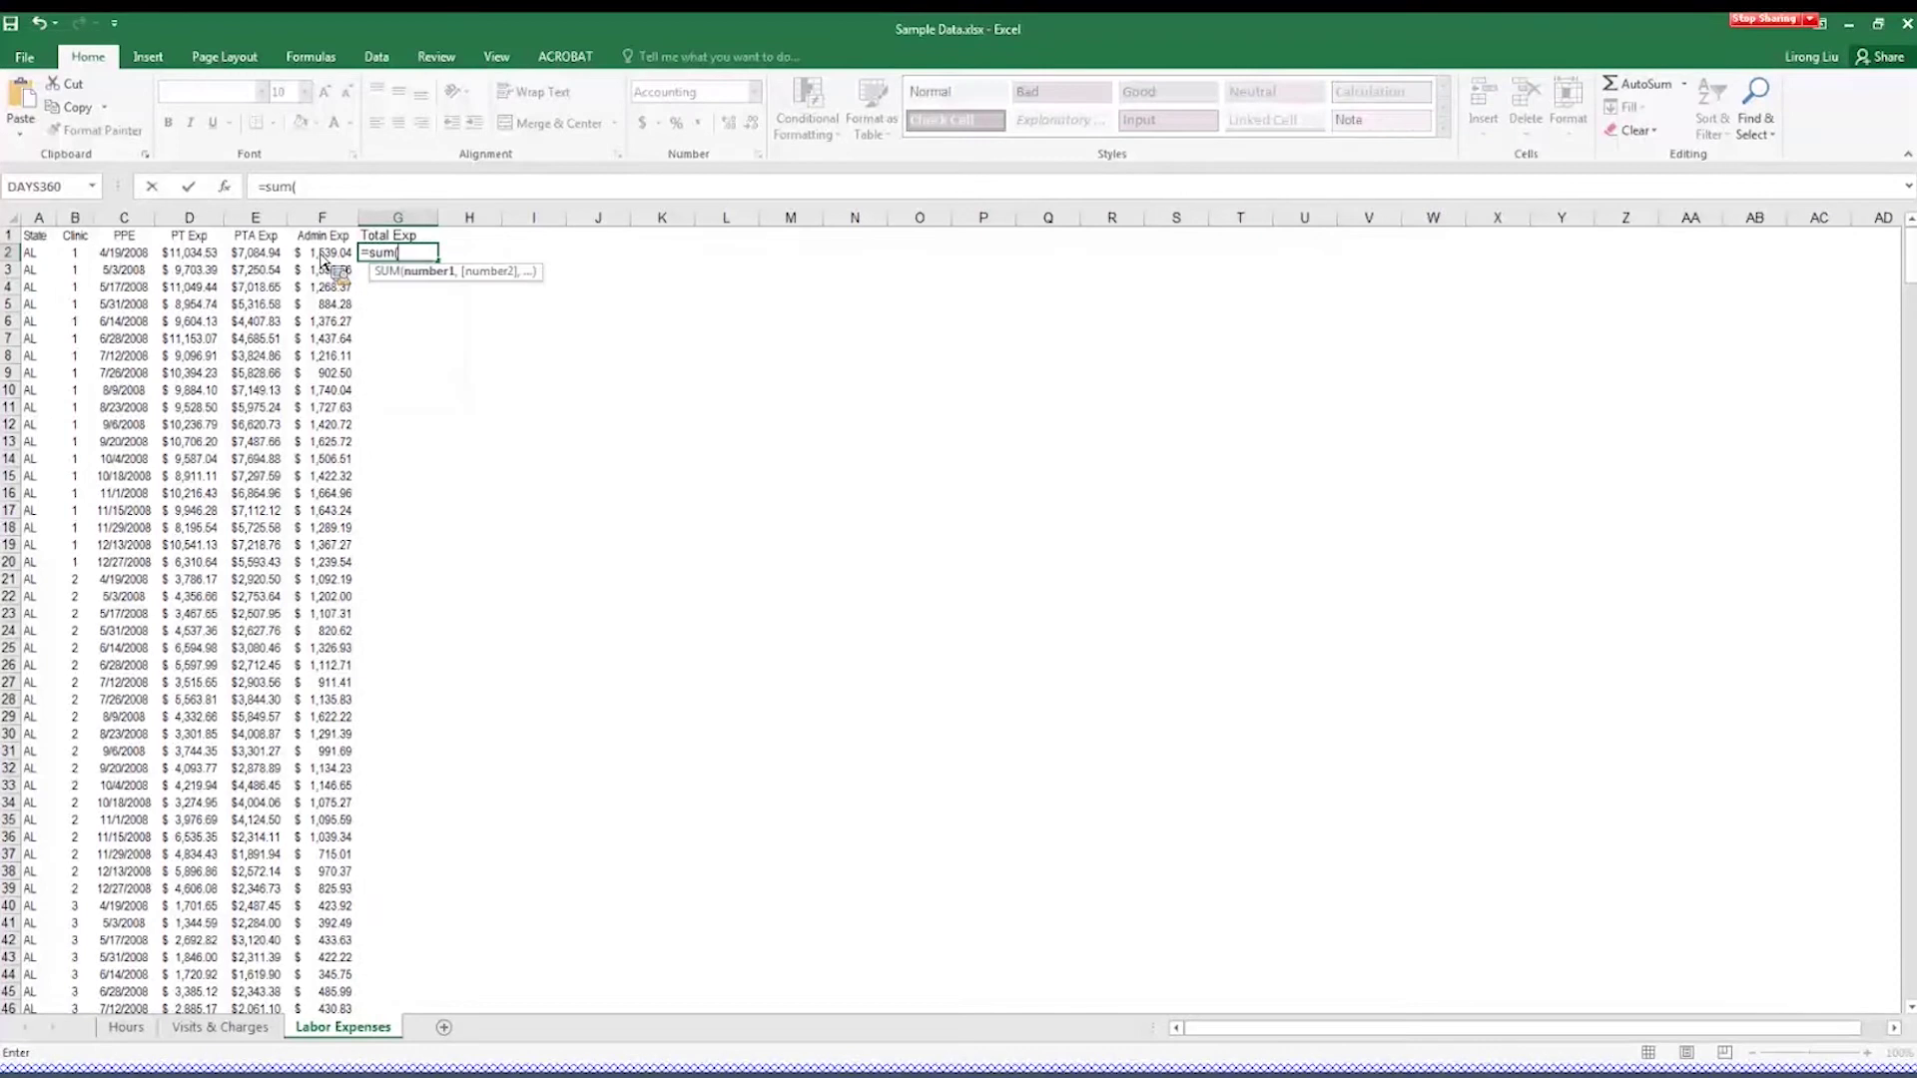
pyautogui.moveTo(195, 256); pyautogui.dragTo(311, 262)
pyautogui.write(')')
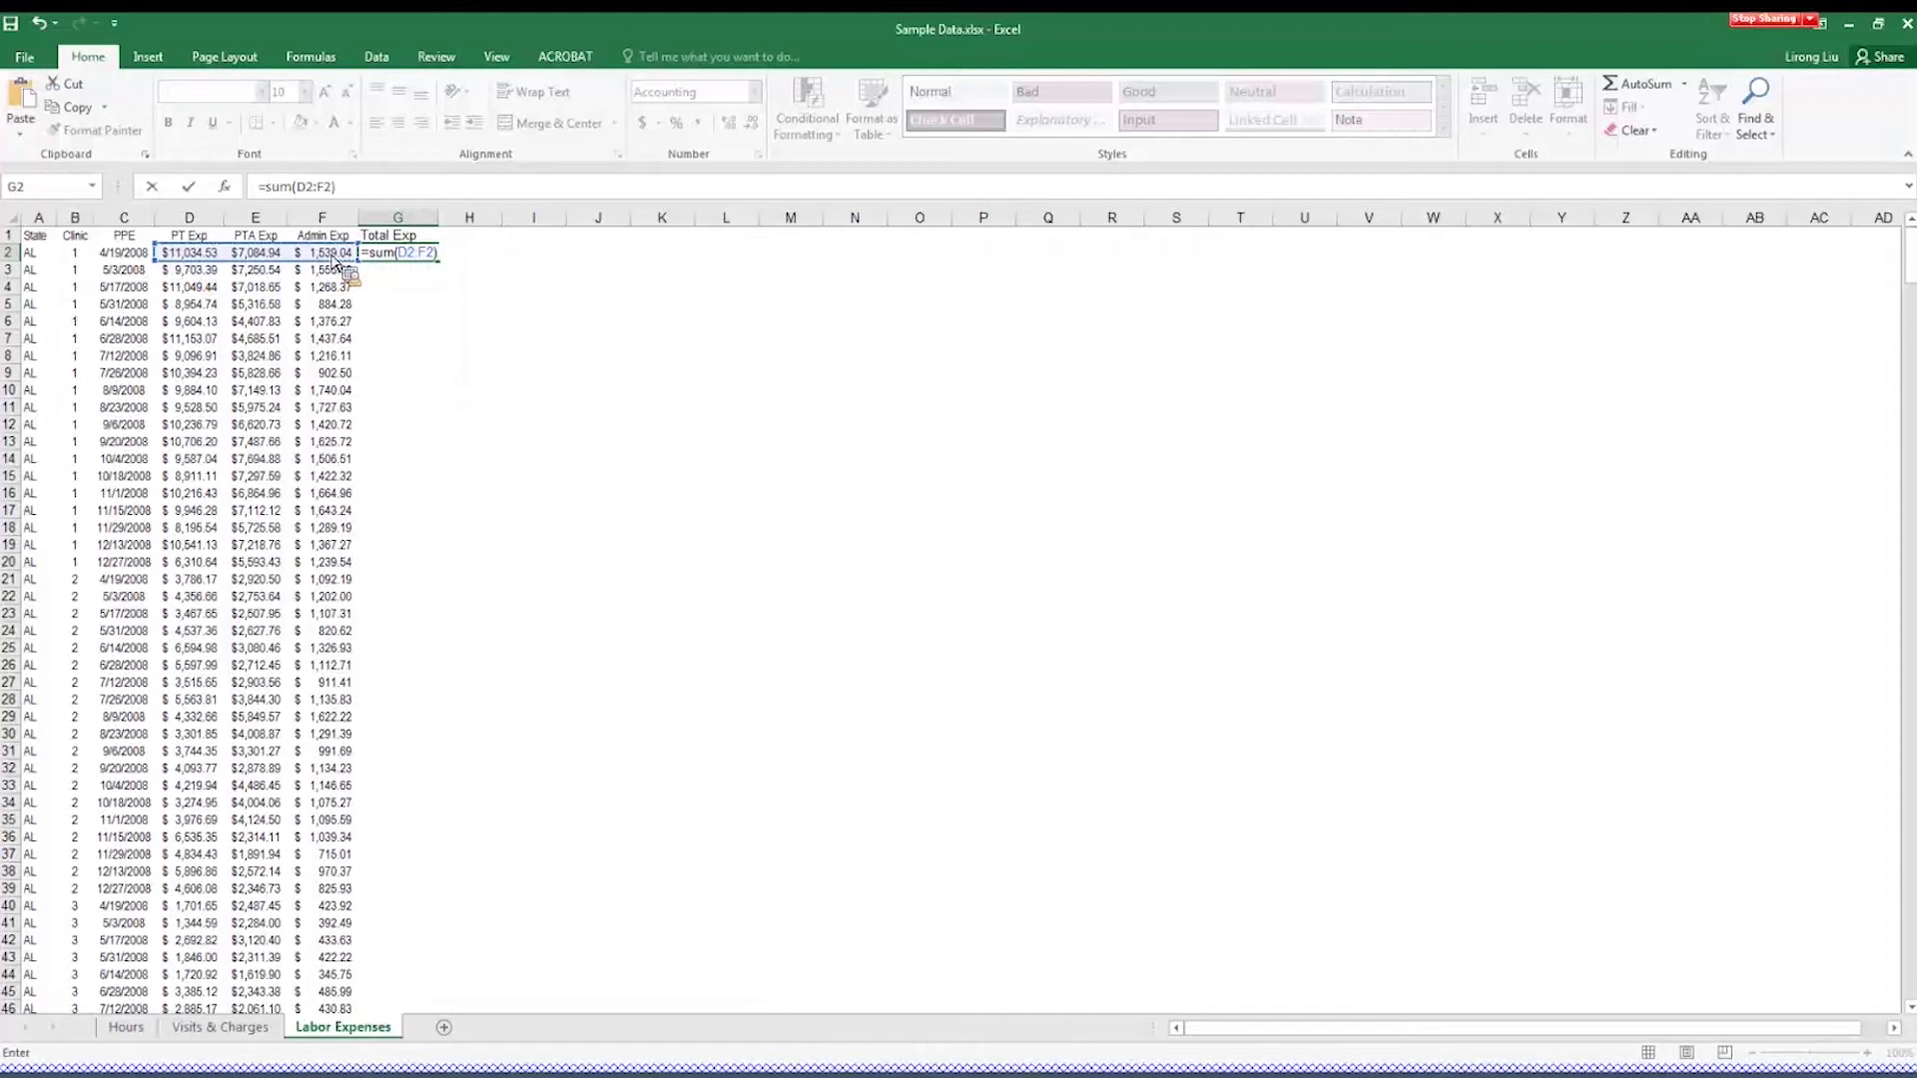
pyautogui.press('Return')
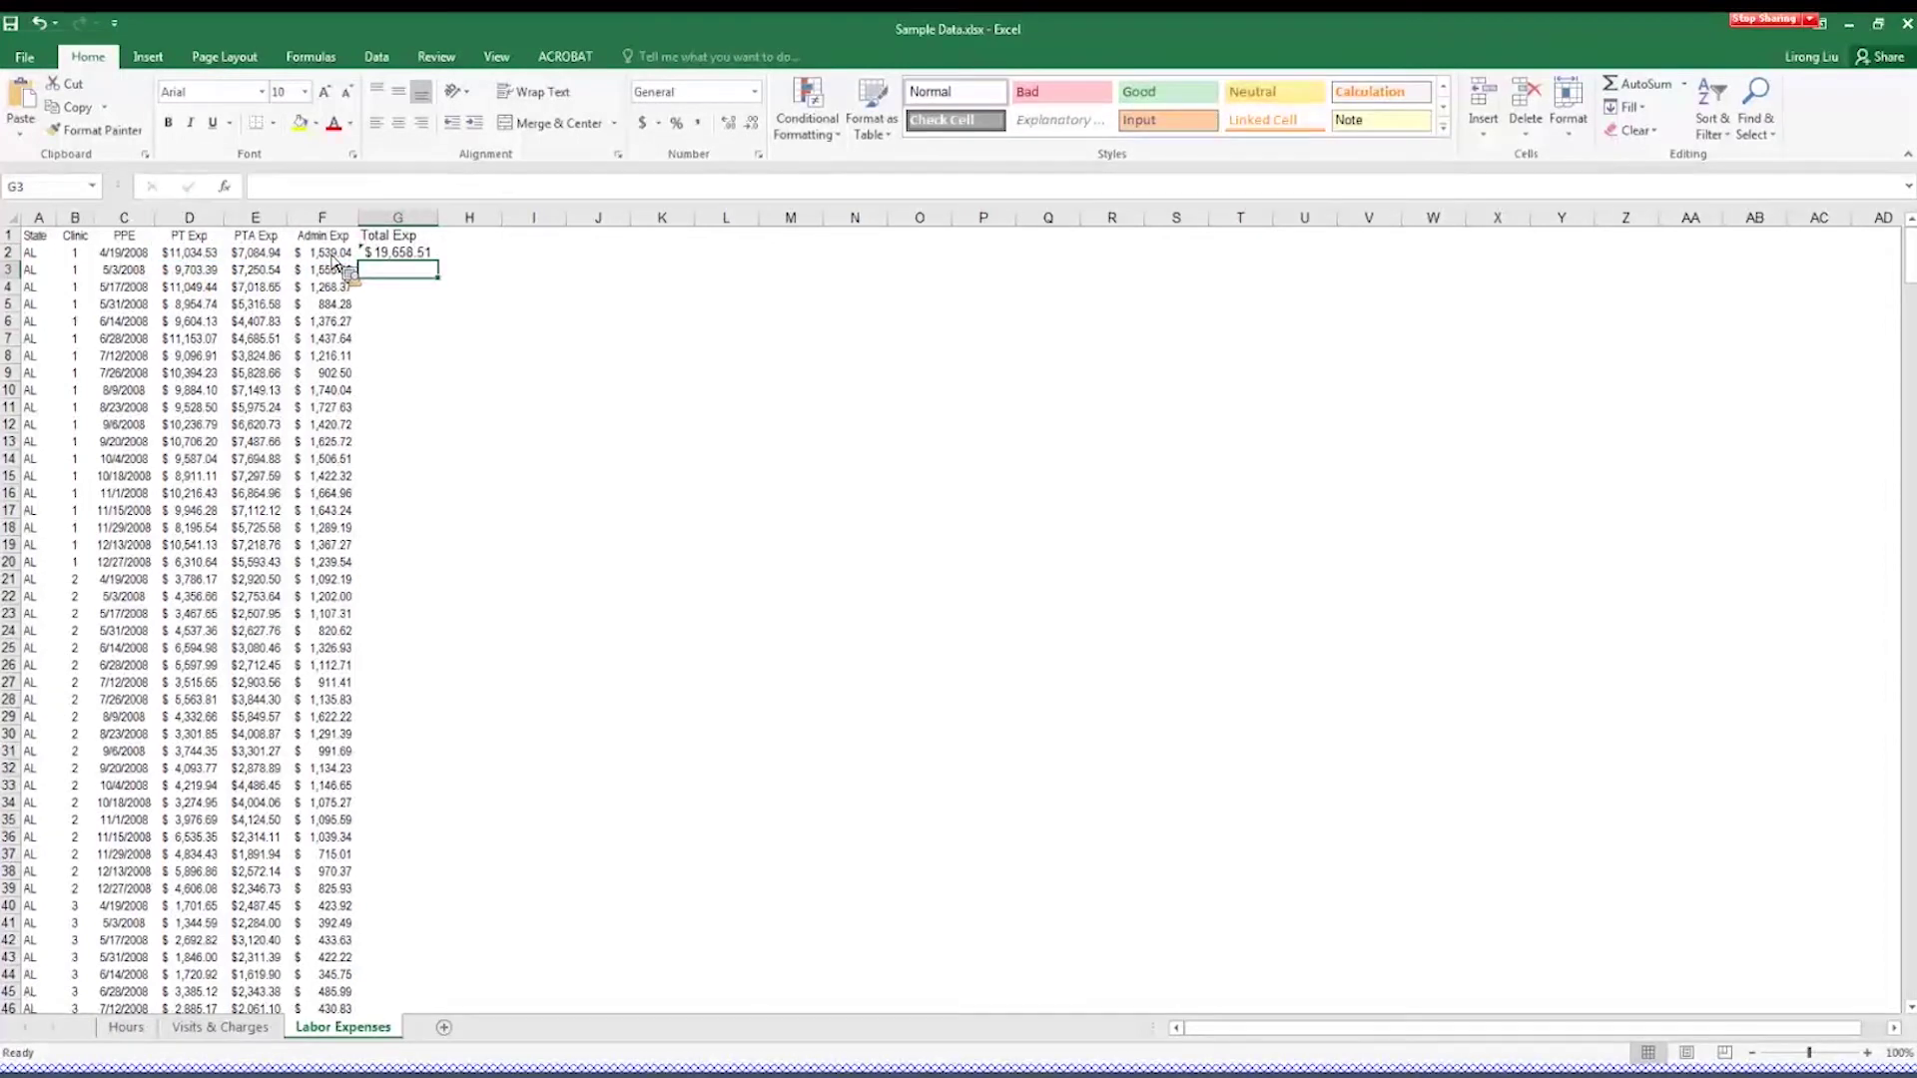
# Use AutoSum in cell G2 to enter =SUM(D2:F2) as the total of the three expense cells.
pyautogui.click(423, 258)
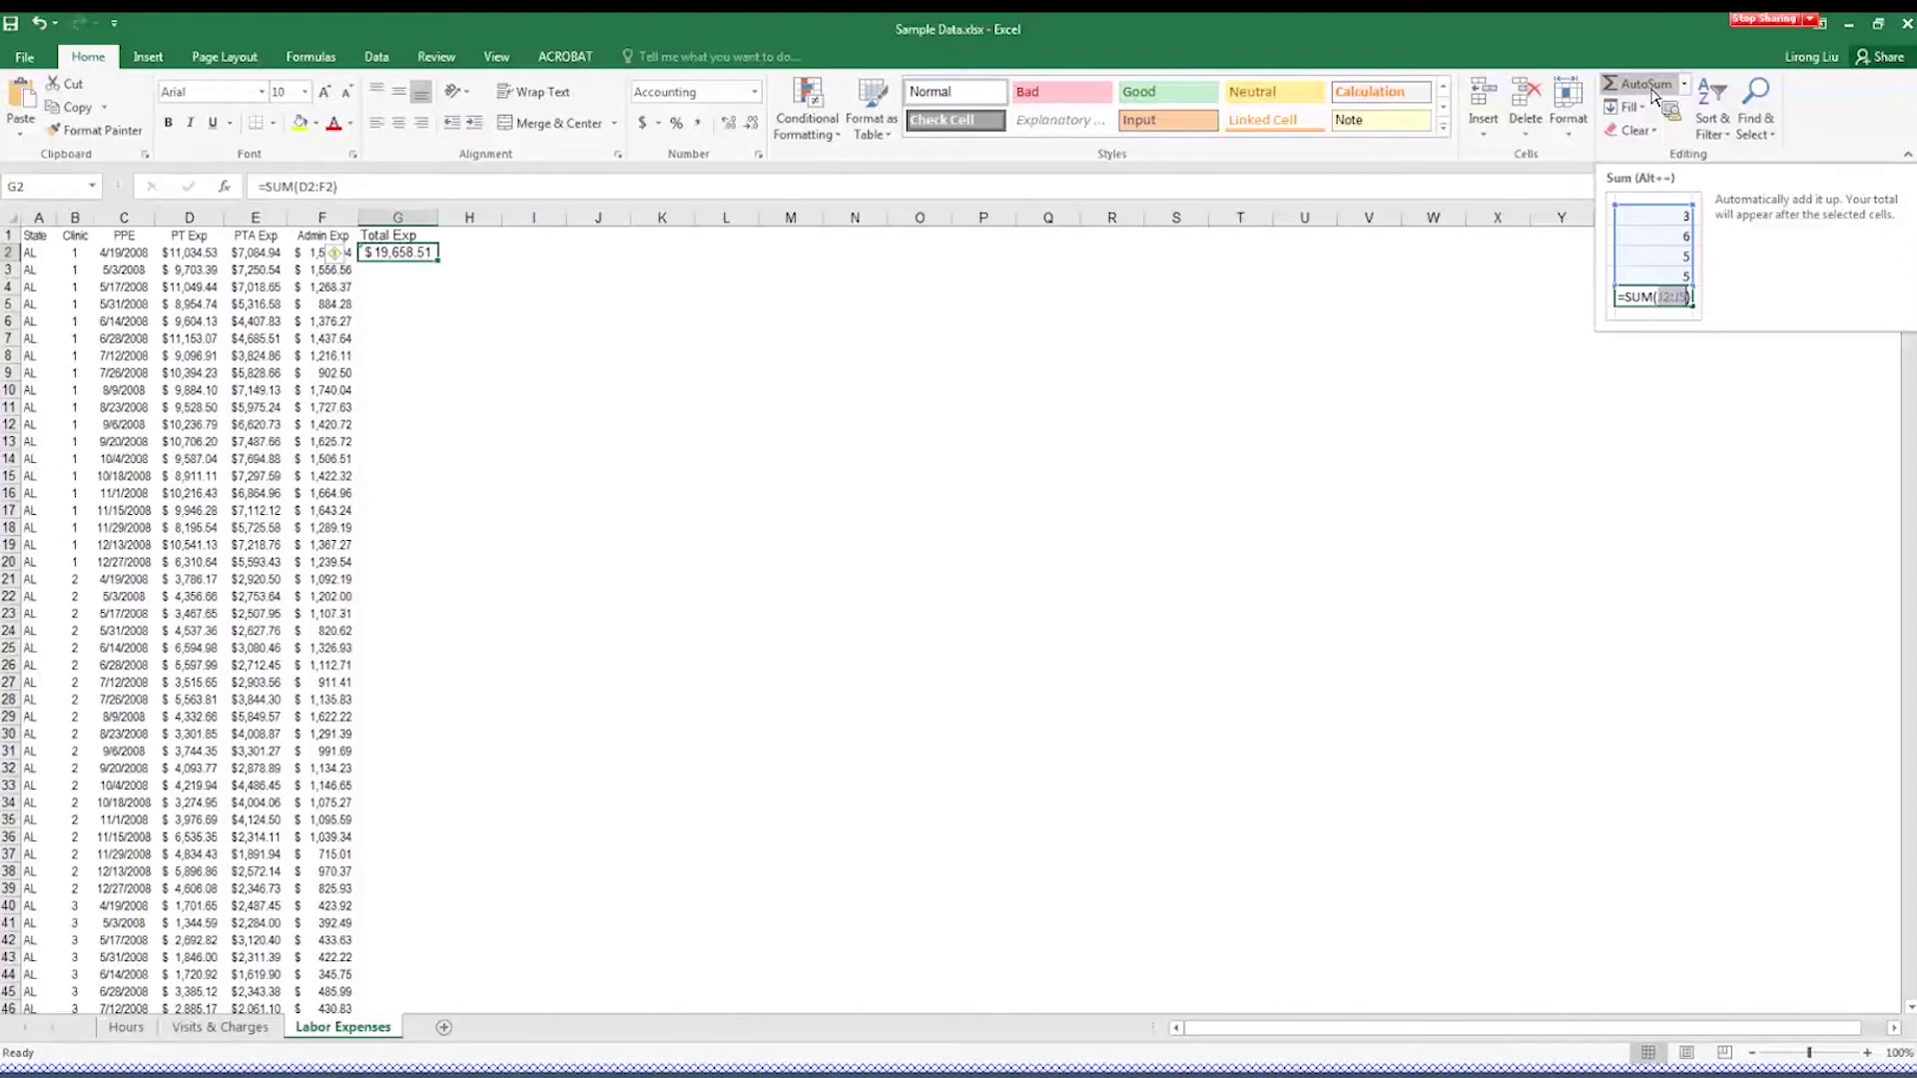
pyautogui.click(408, 288)
pyautogui.click(409, 256)
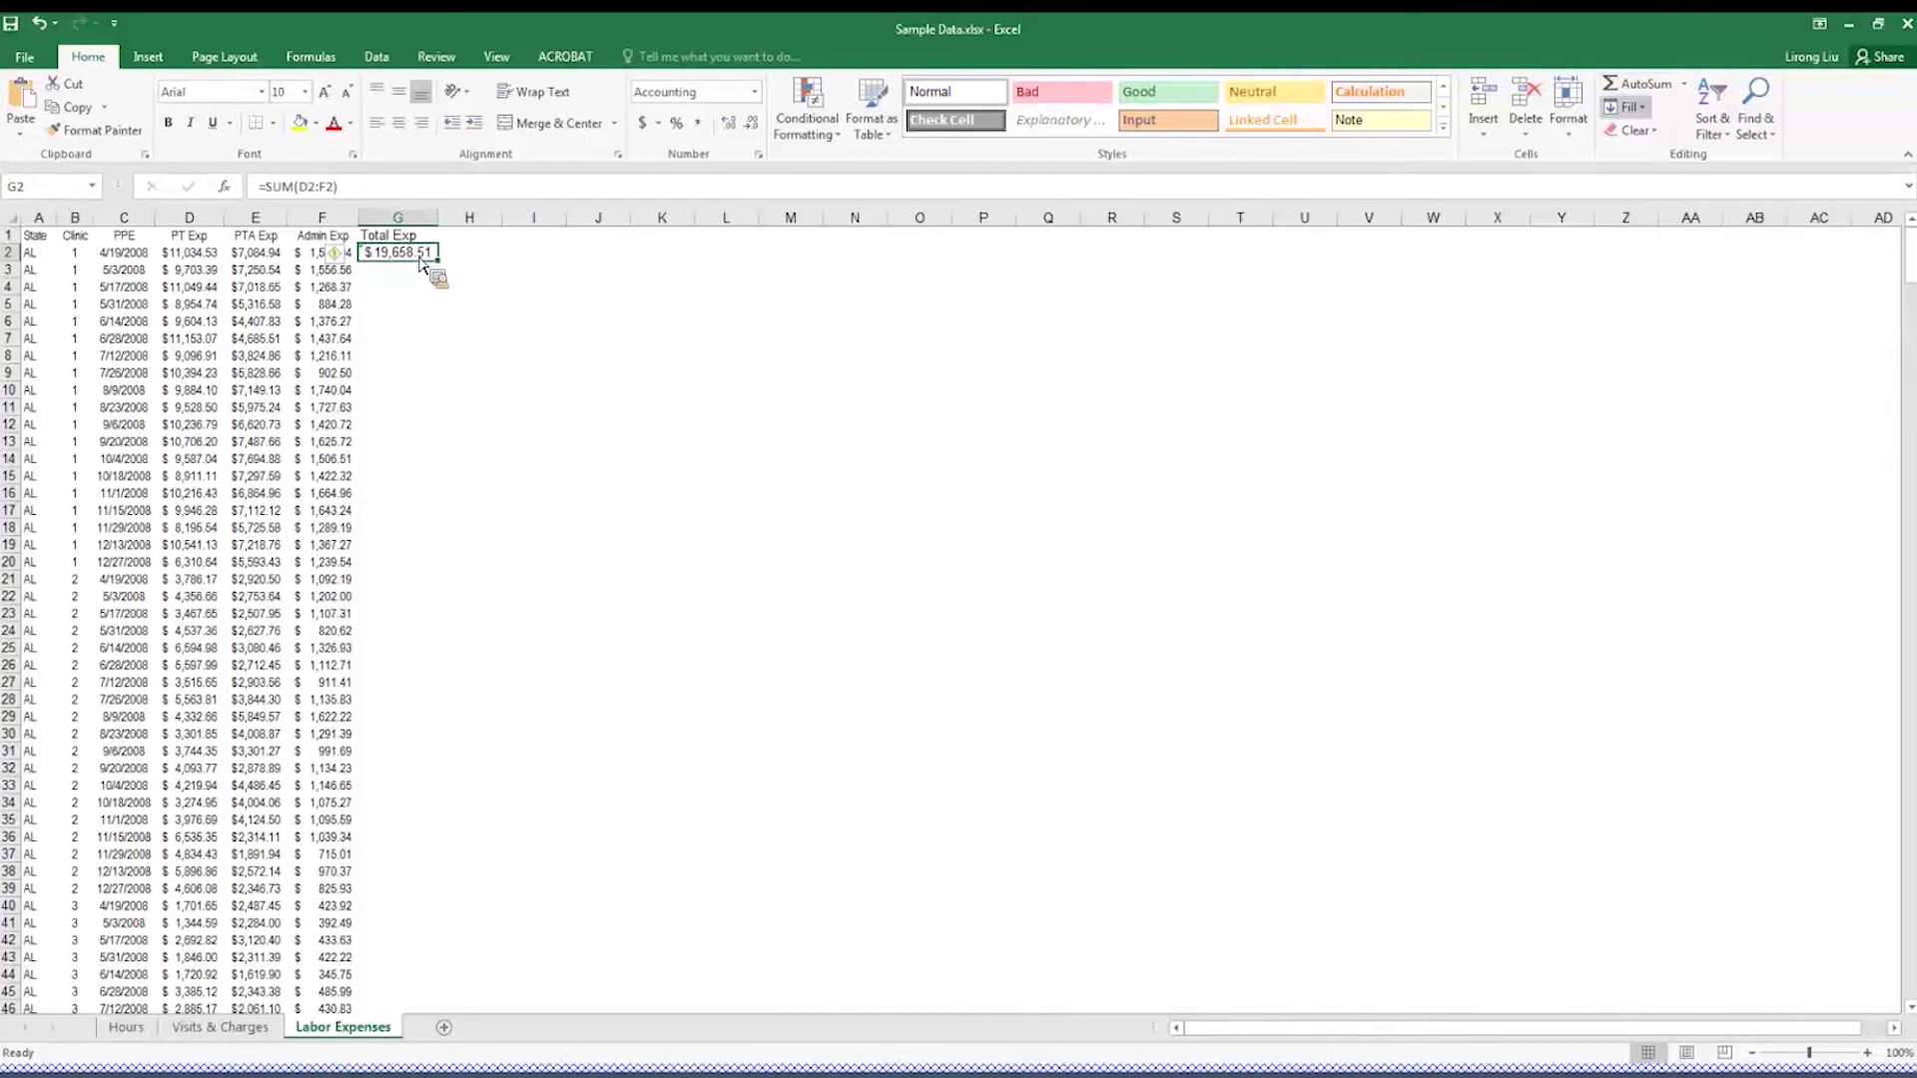
pyautogui.click(1643, 86)
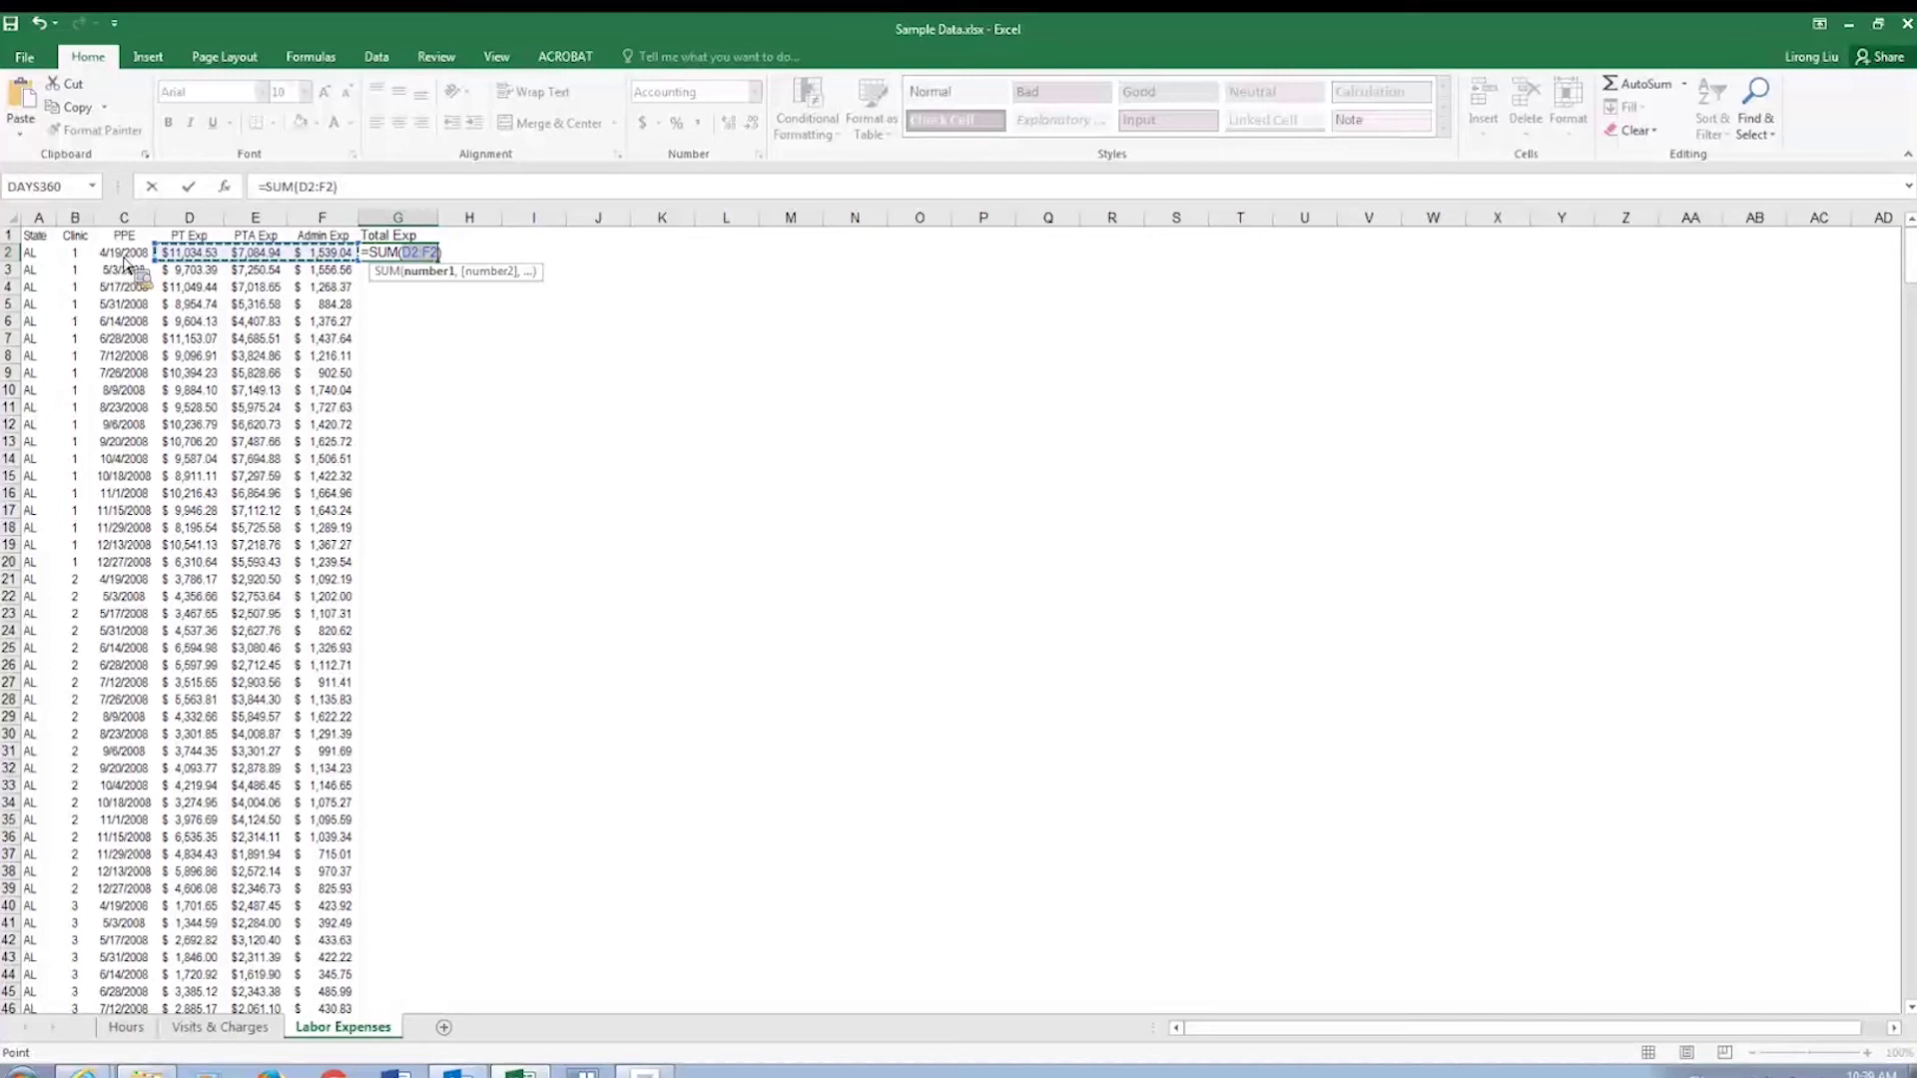
pyautogui.press('Return')
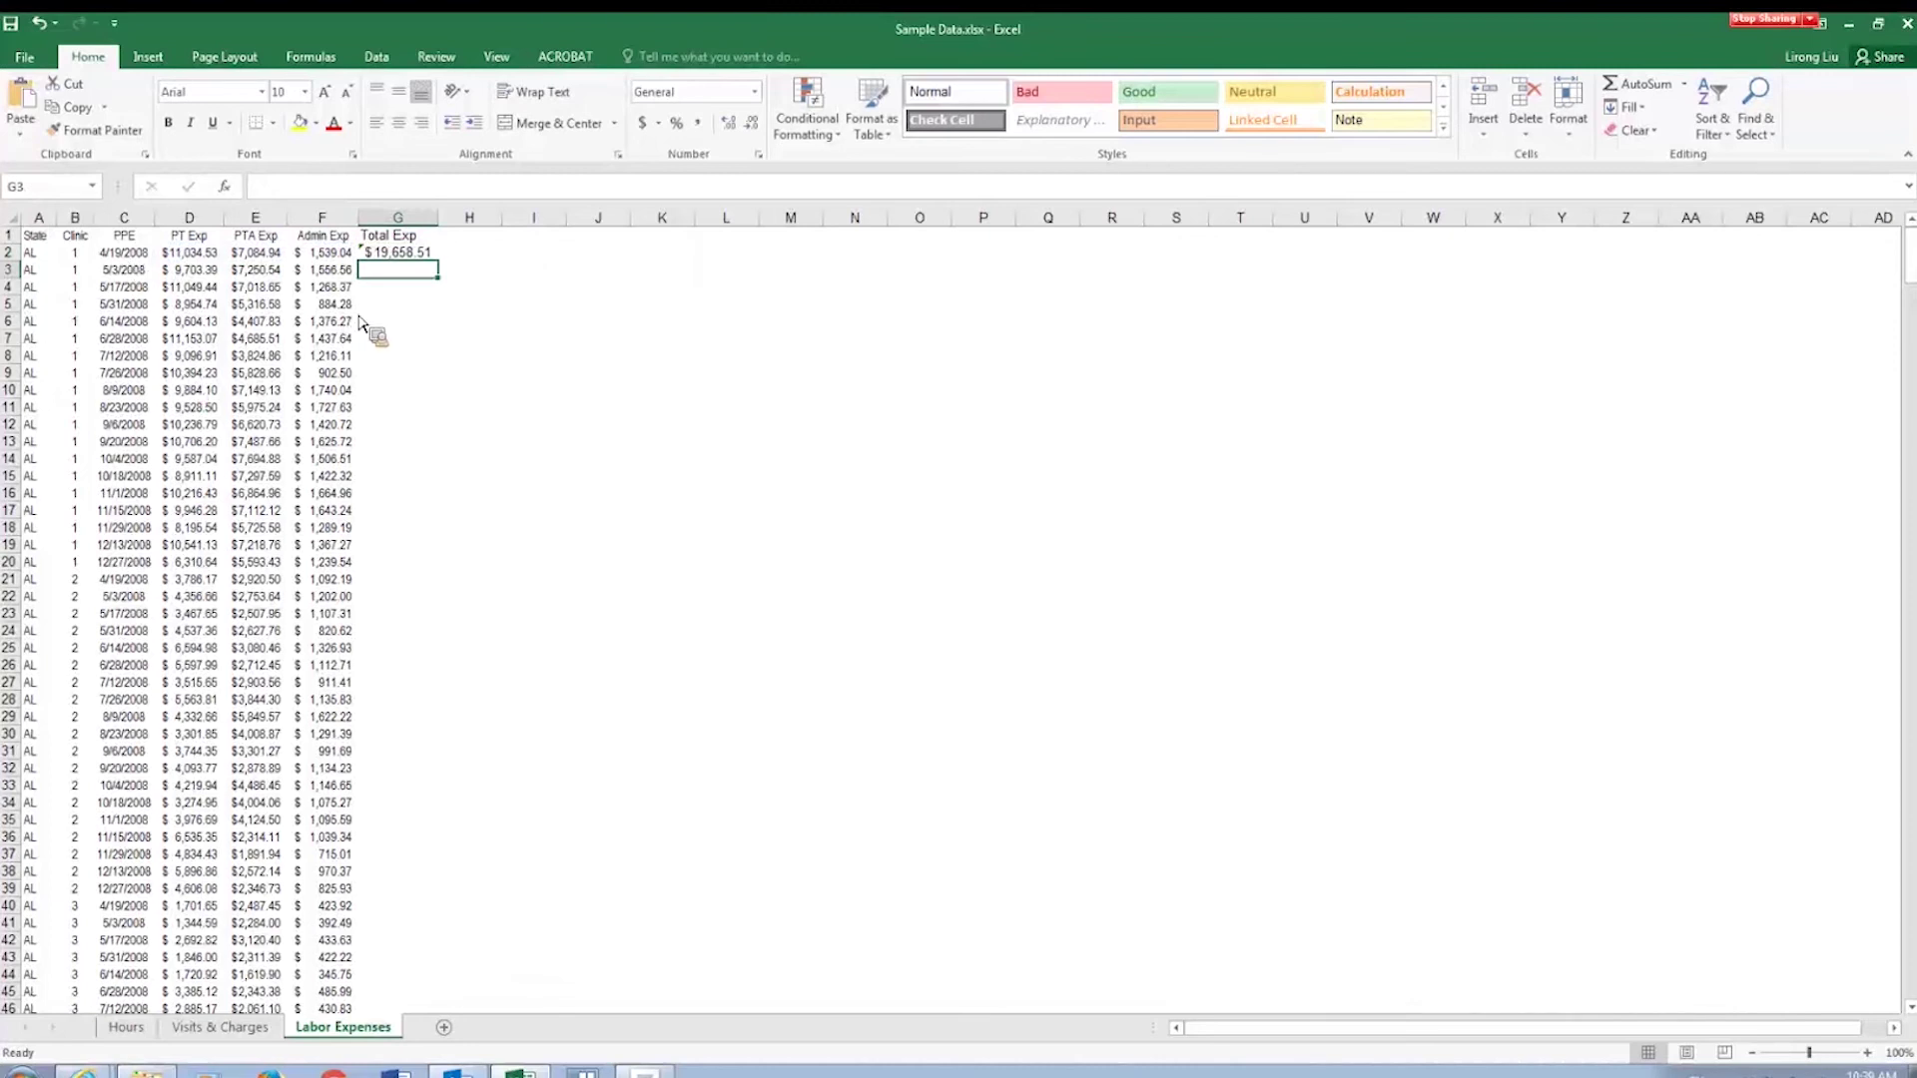
# Try extending the sum formula manually from cell G2 through G610, and undo the fill.
pyautogui.click(413, 255)
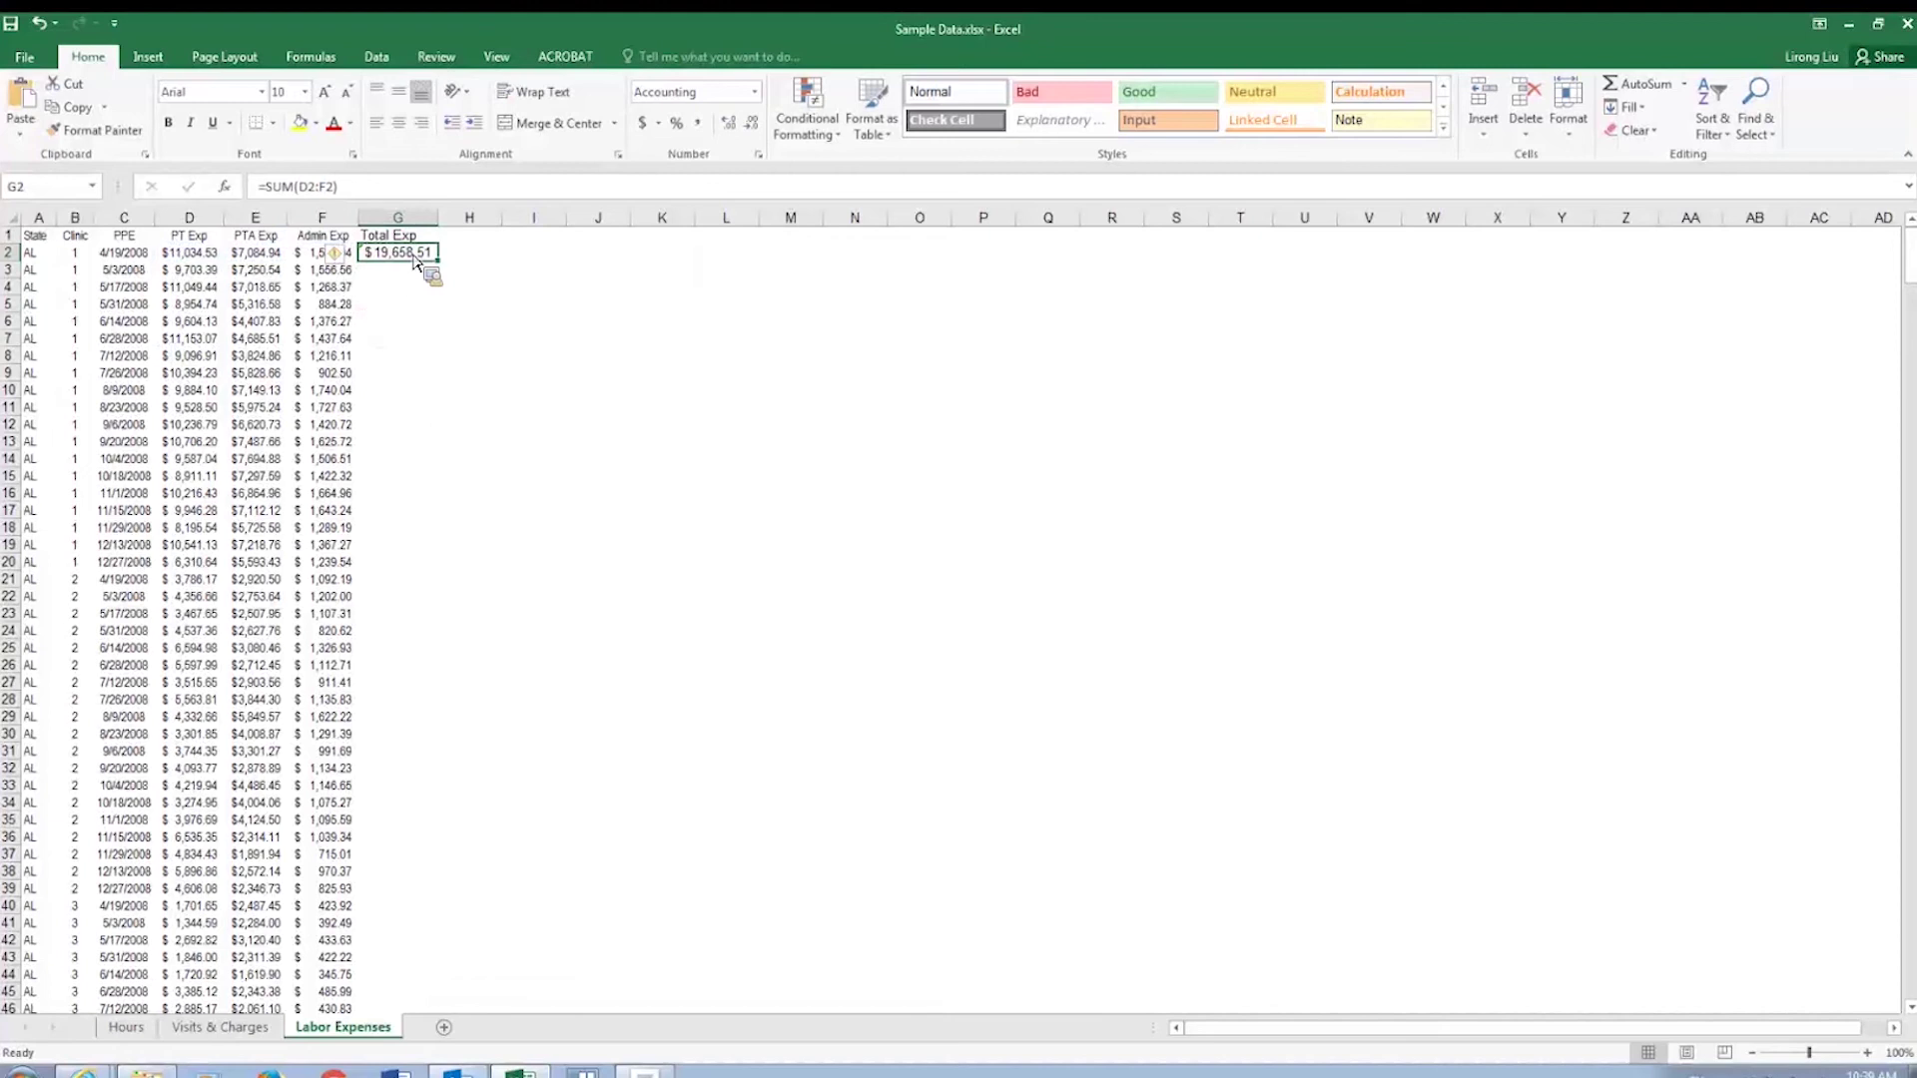
pyautogui.scroll(-20, 427, 299)
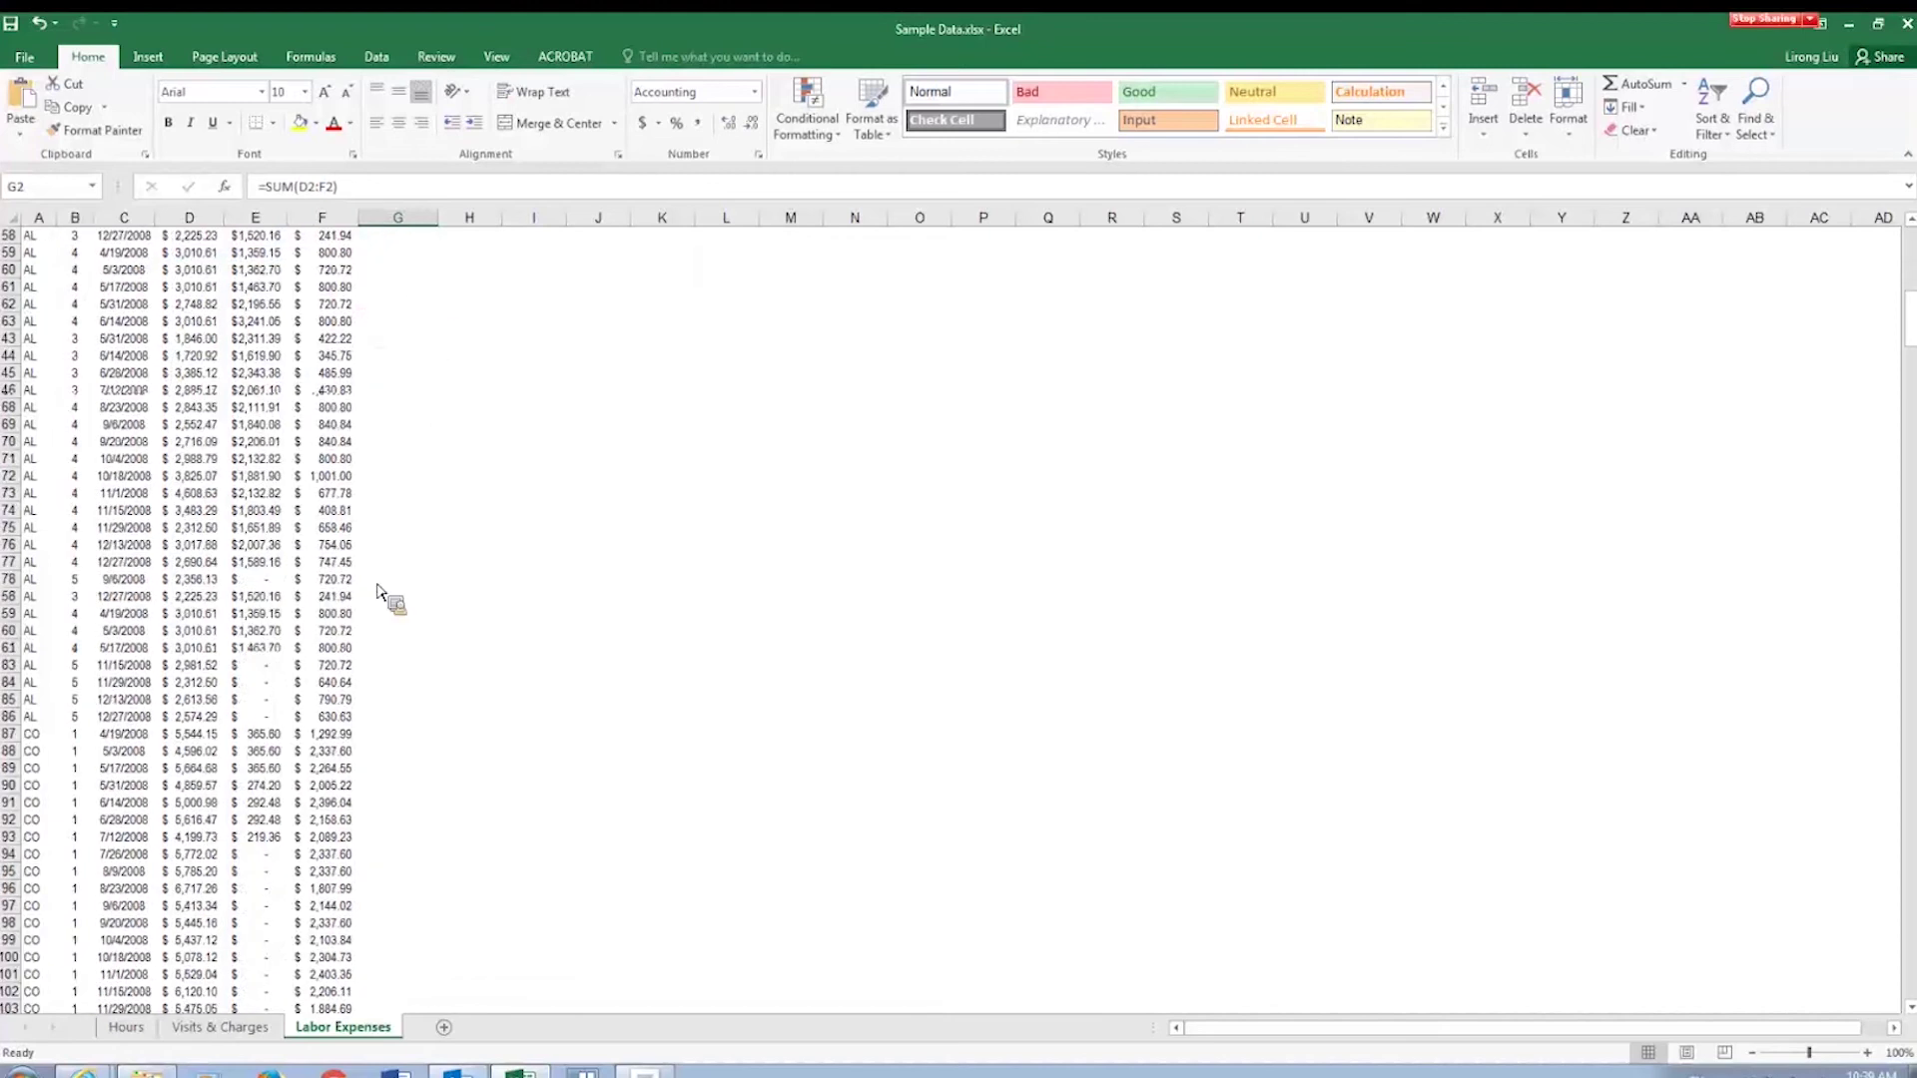
pyautogui.scroll(20, 381, 618)
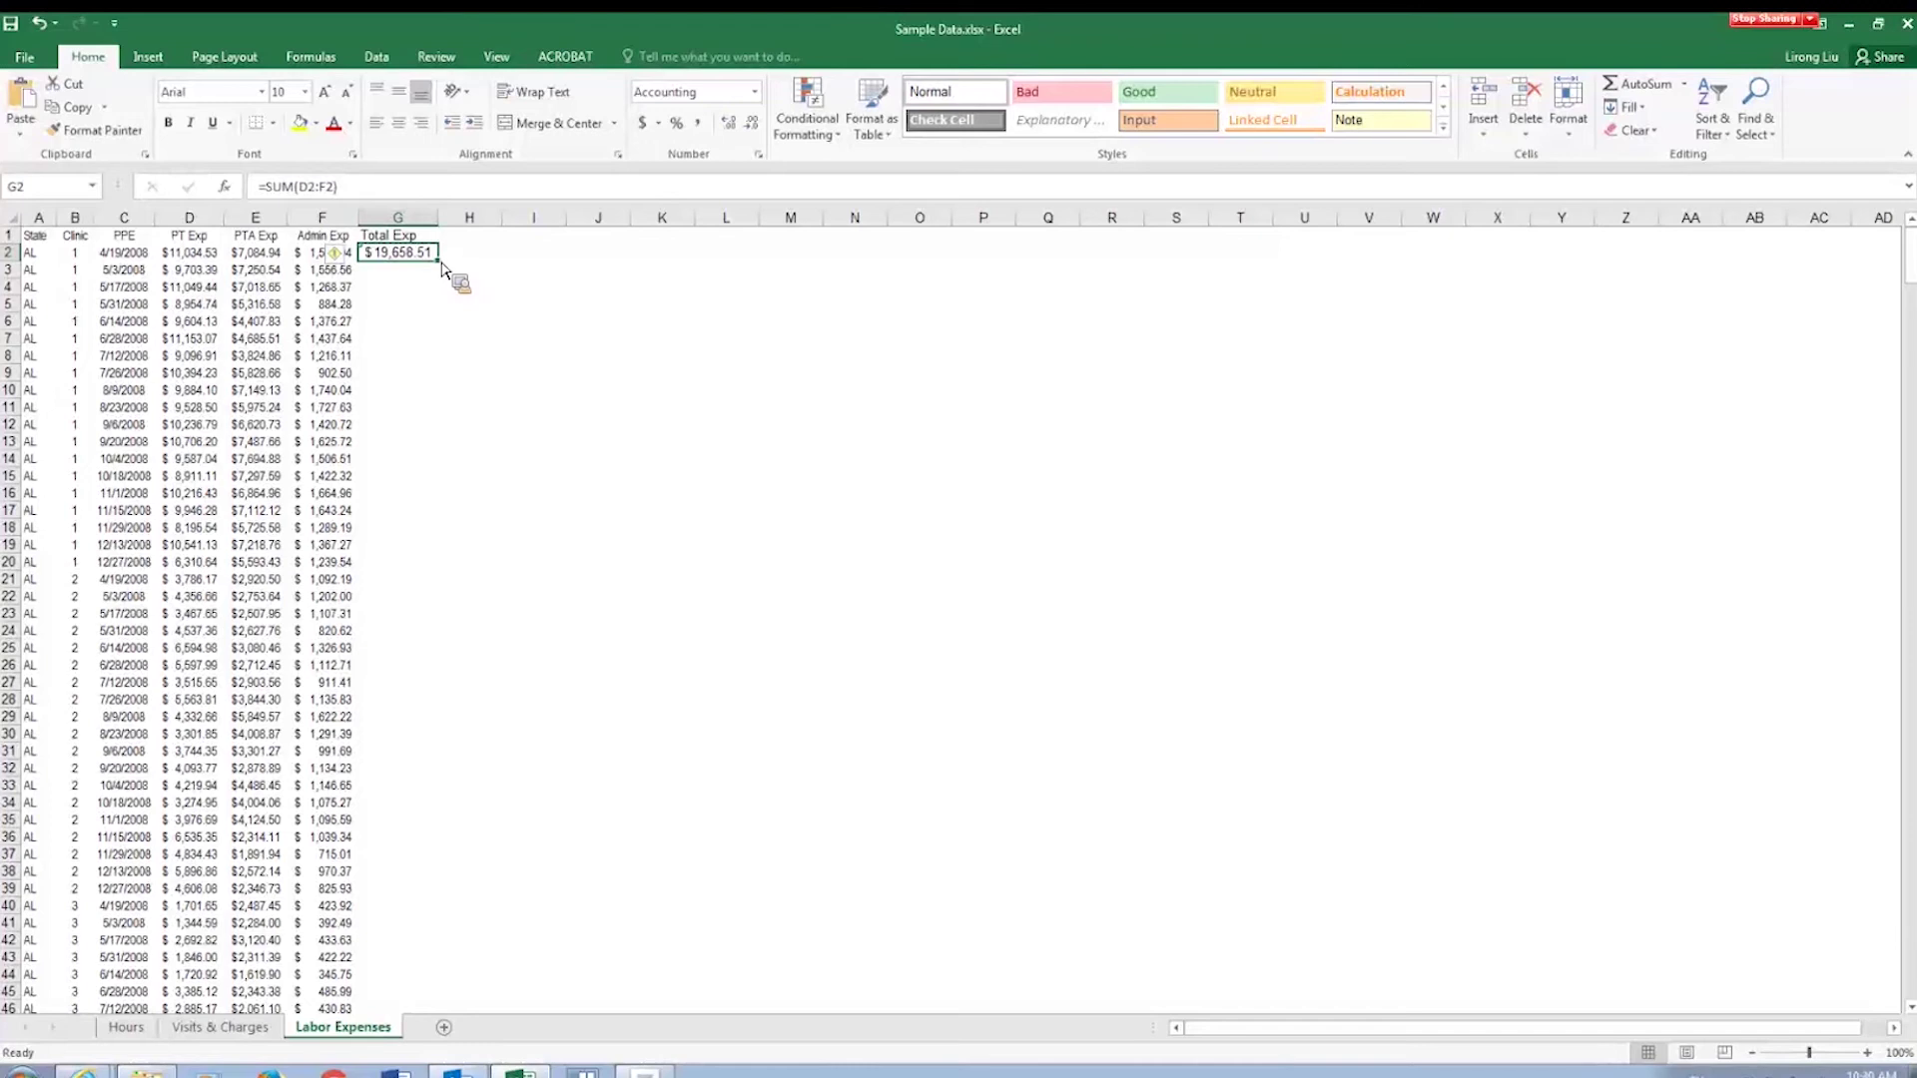
pyautogui.moveTo(440, 261); pyautogui.dragTo(393, 948)
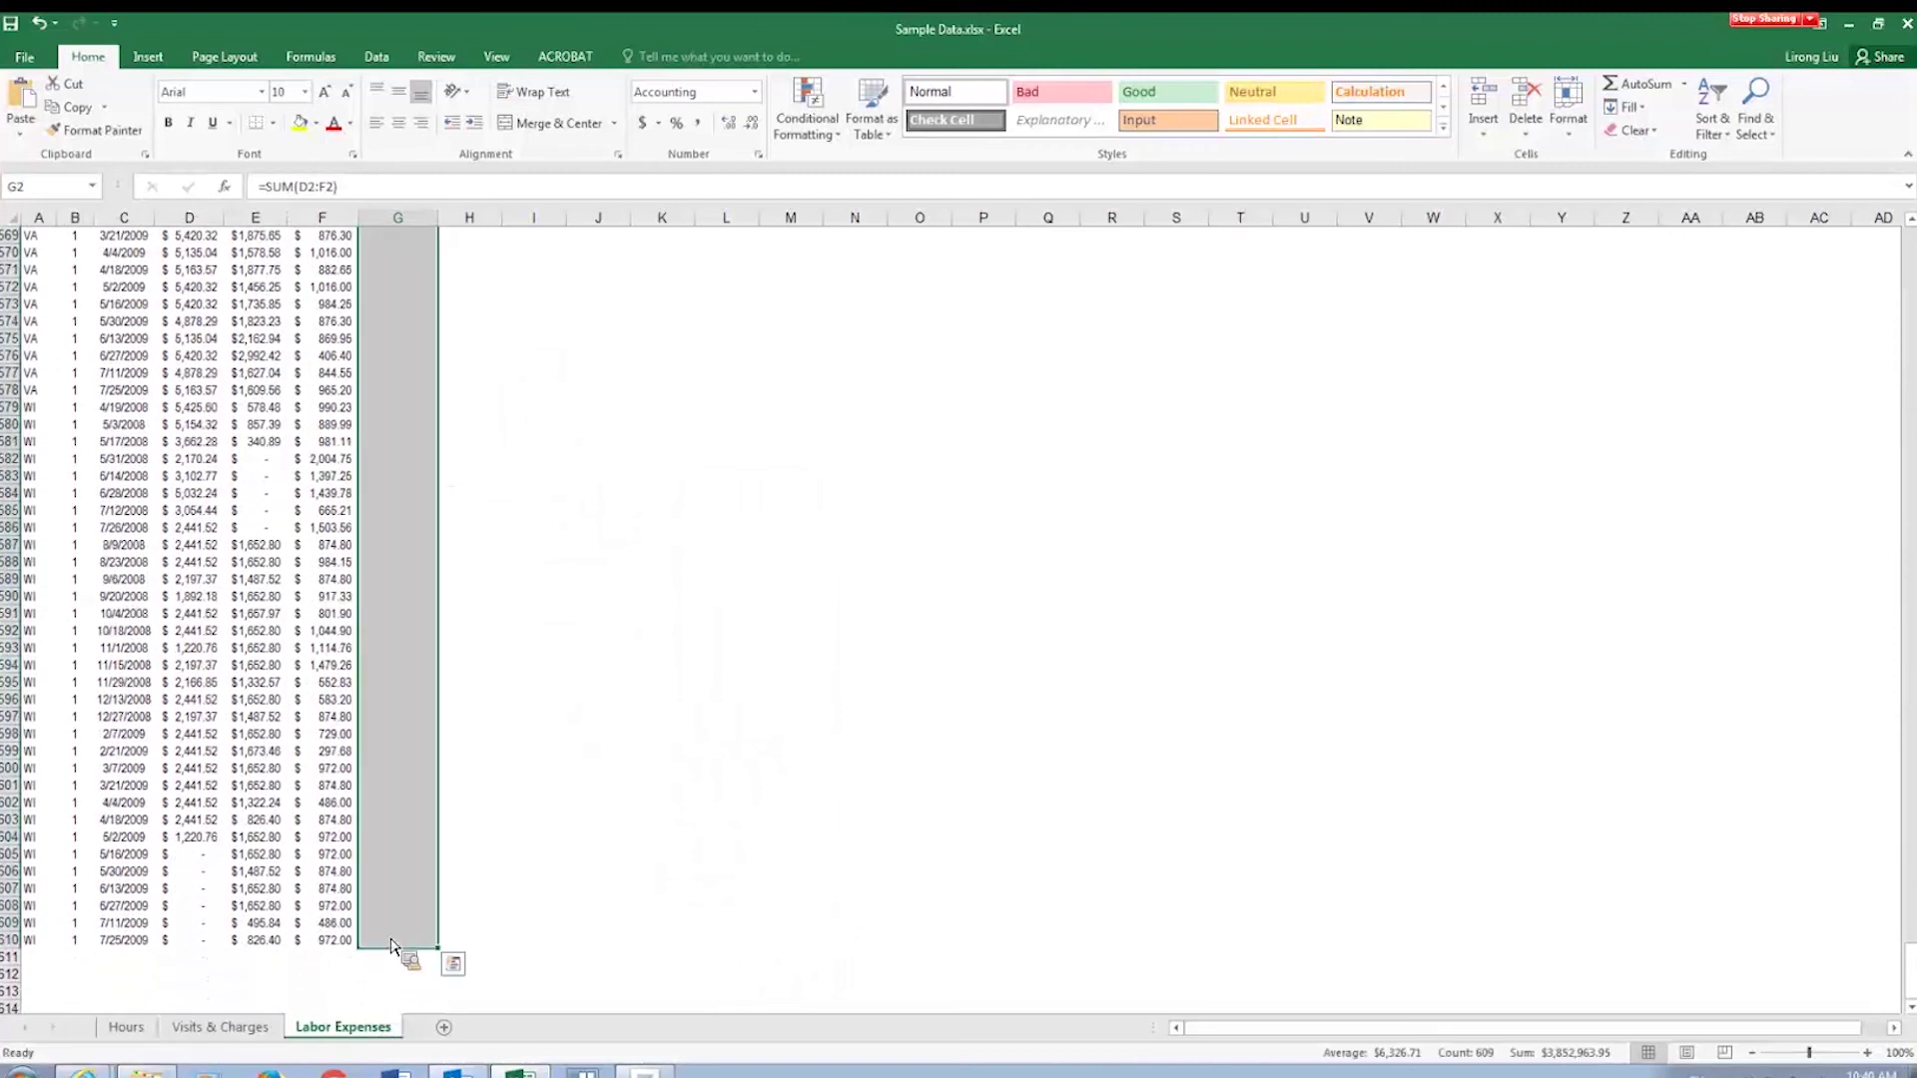
pyautogui.hotkey('ctrl', 'Home')
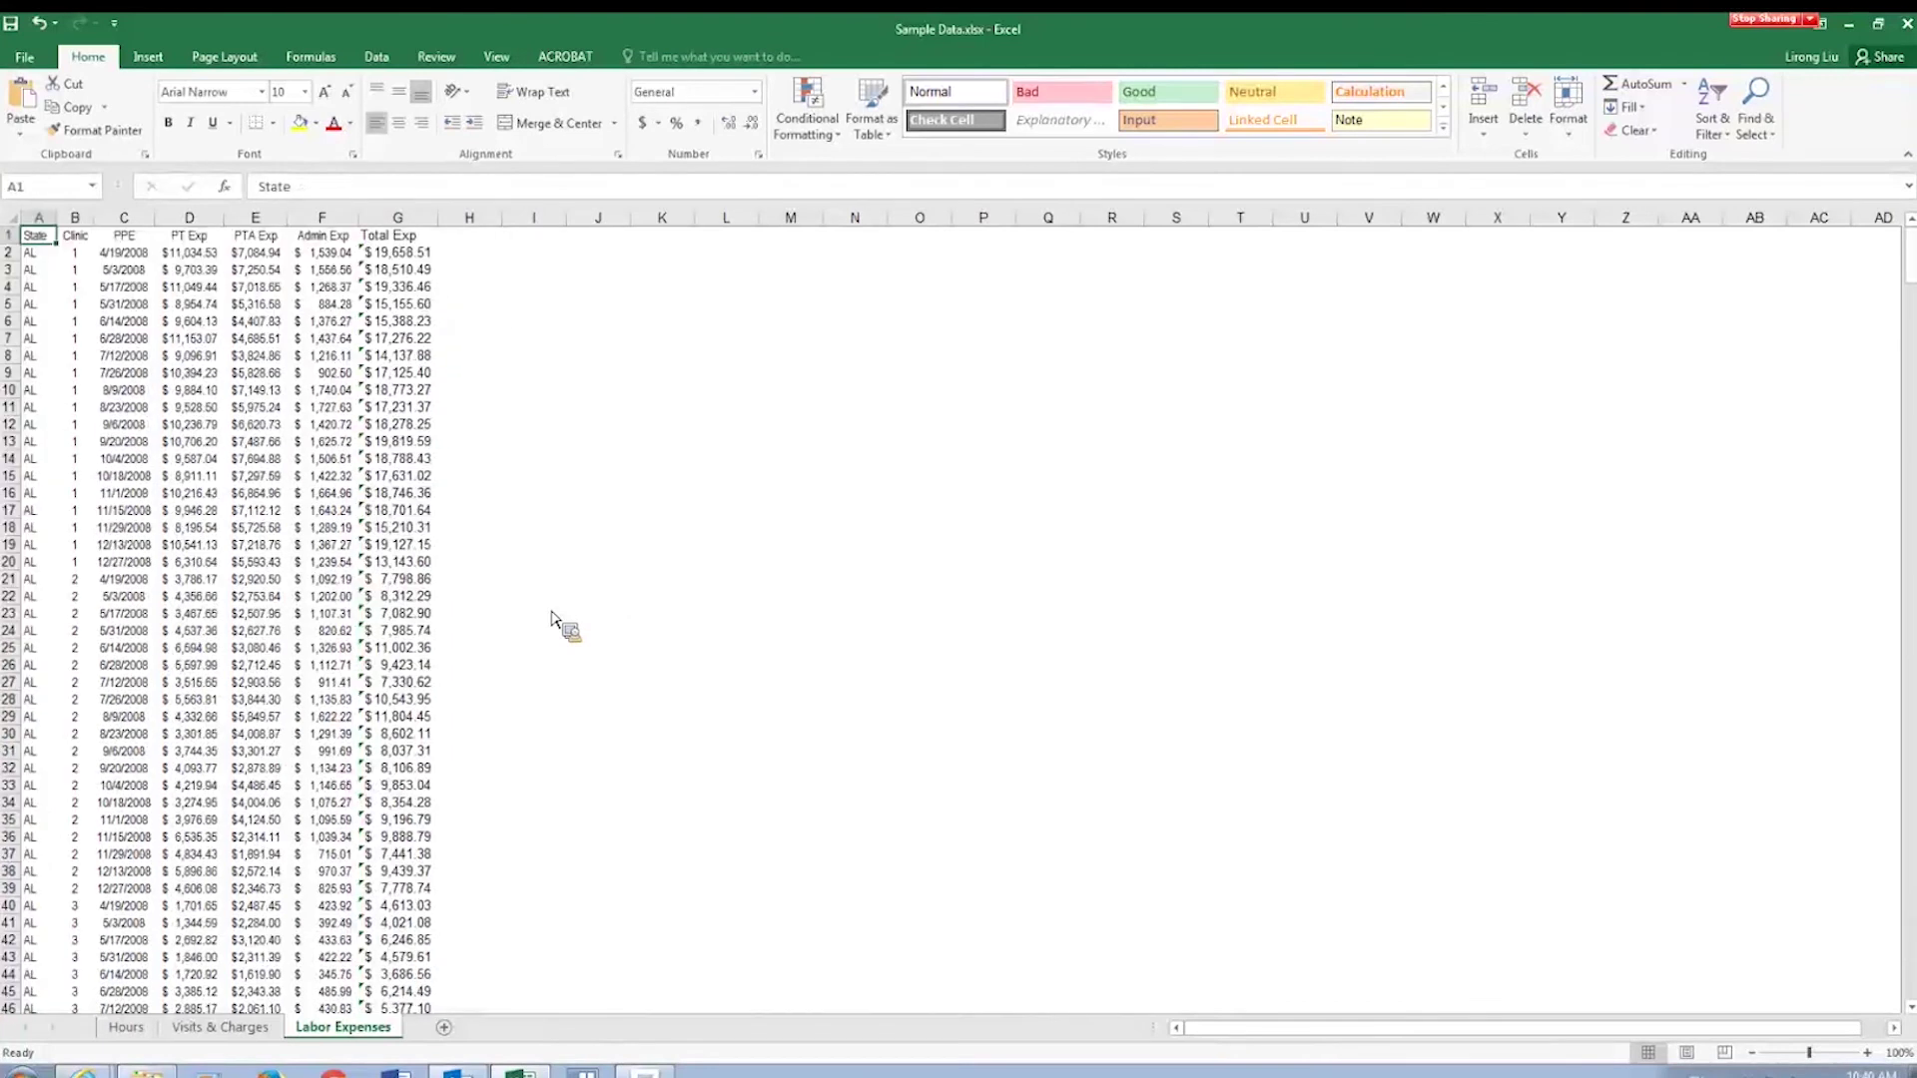
pyautogui.click(41, 26)
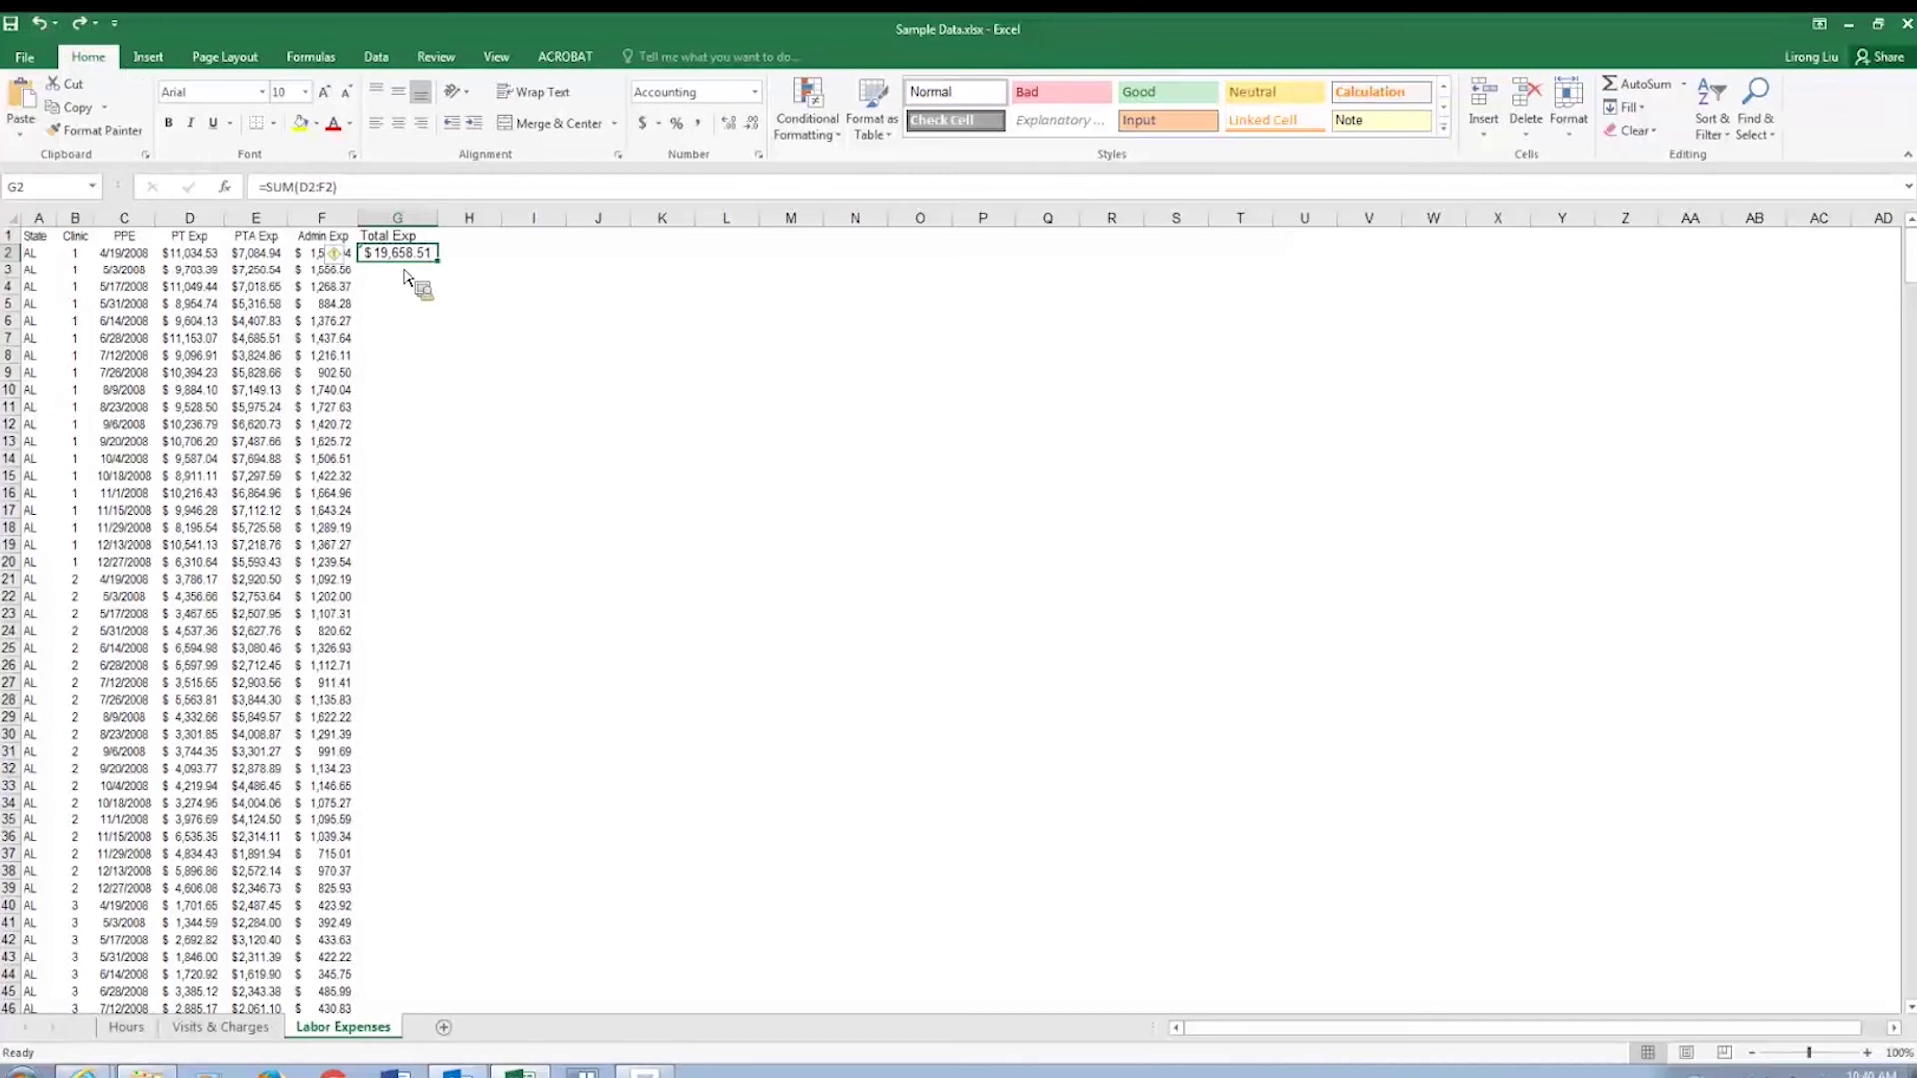
# Copy the sum formula from cell G2 and paste it into G3:G610.
pyautogui.hotkey('ctrl', 'c')
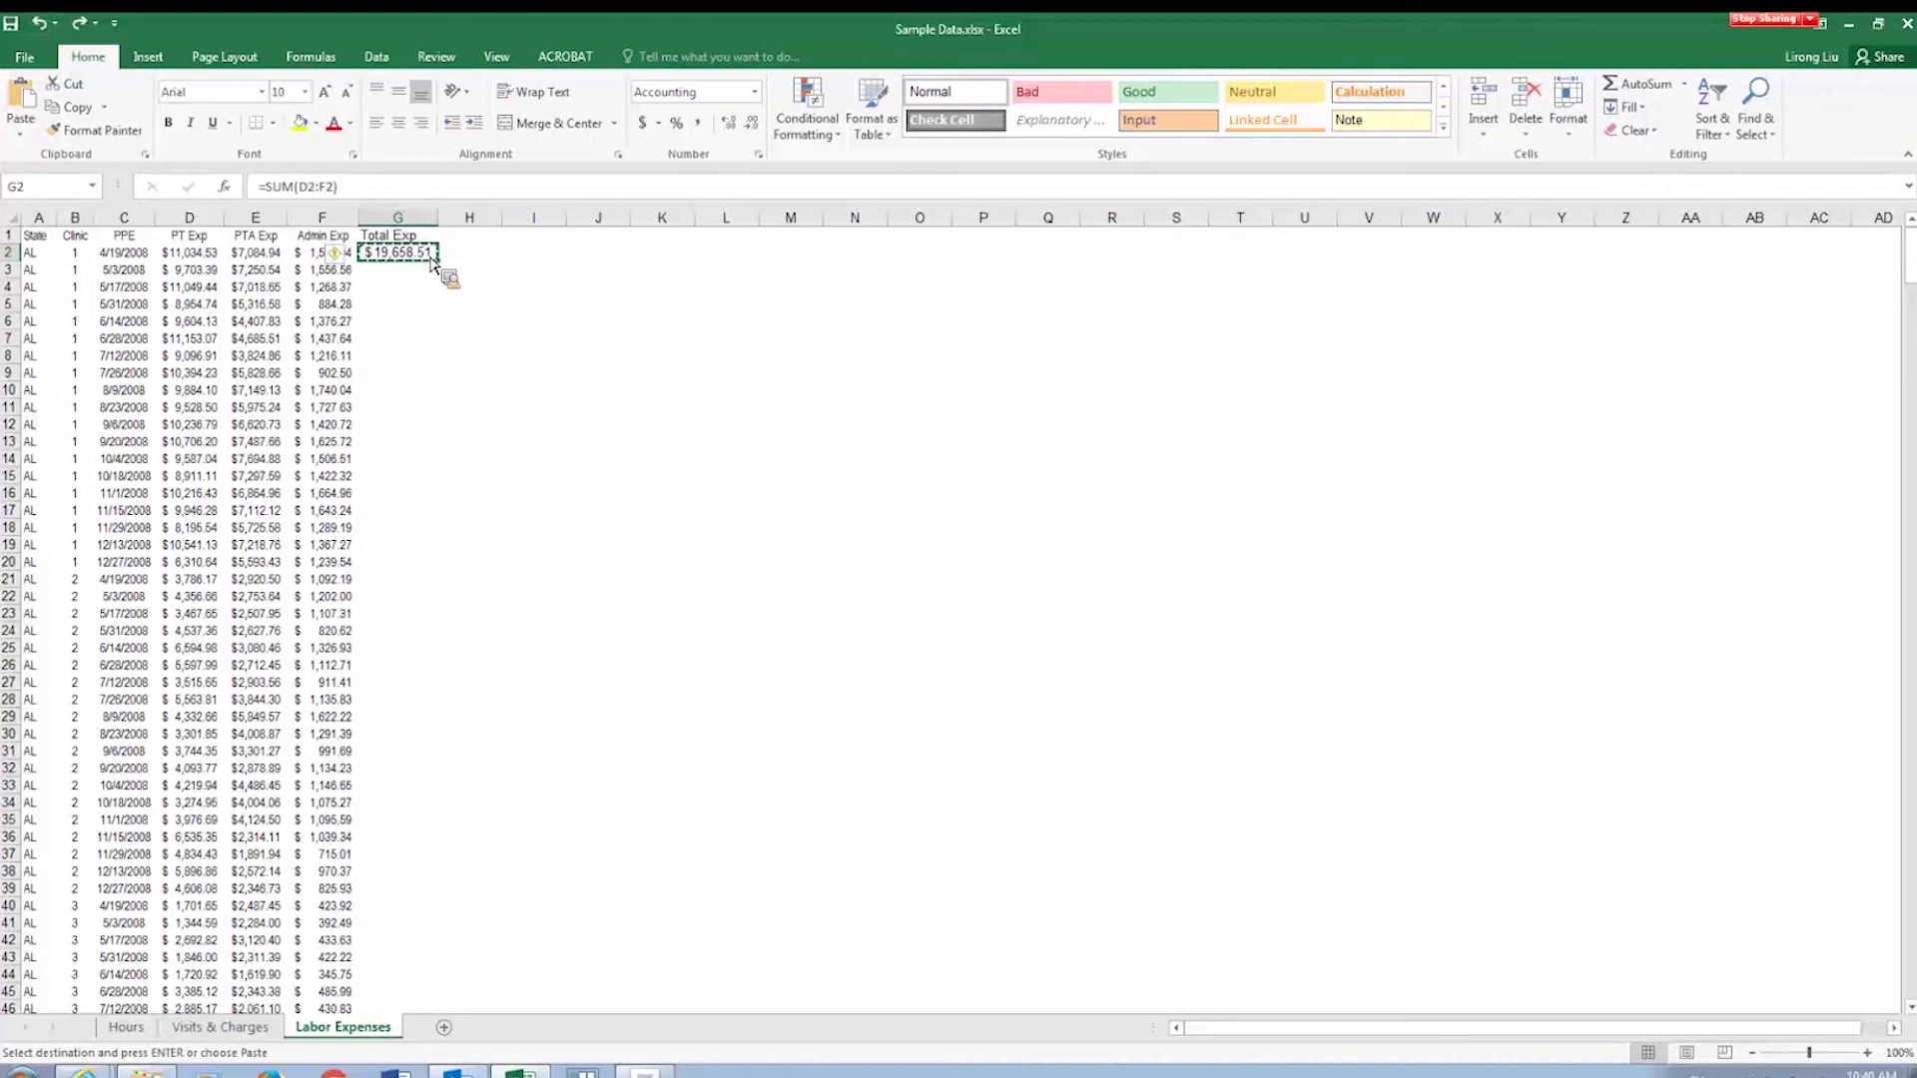
pyautogui.moveTo(431, 277); pyautogui.dragTo(440, 980)
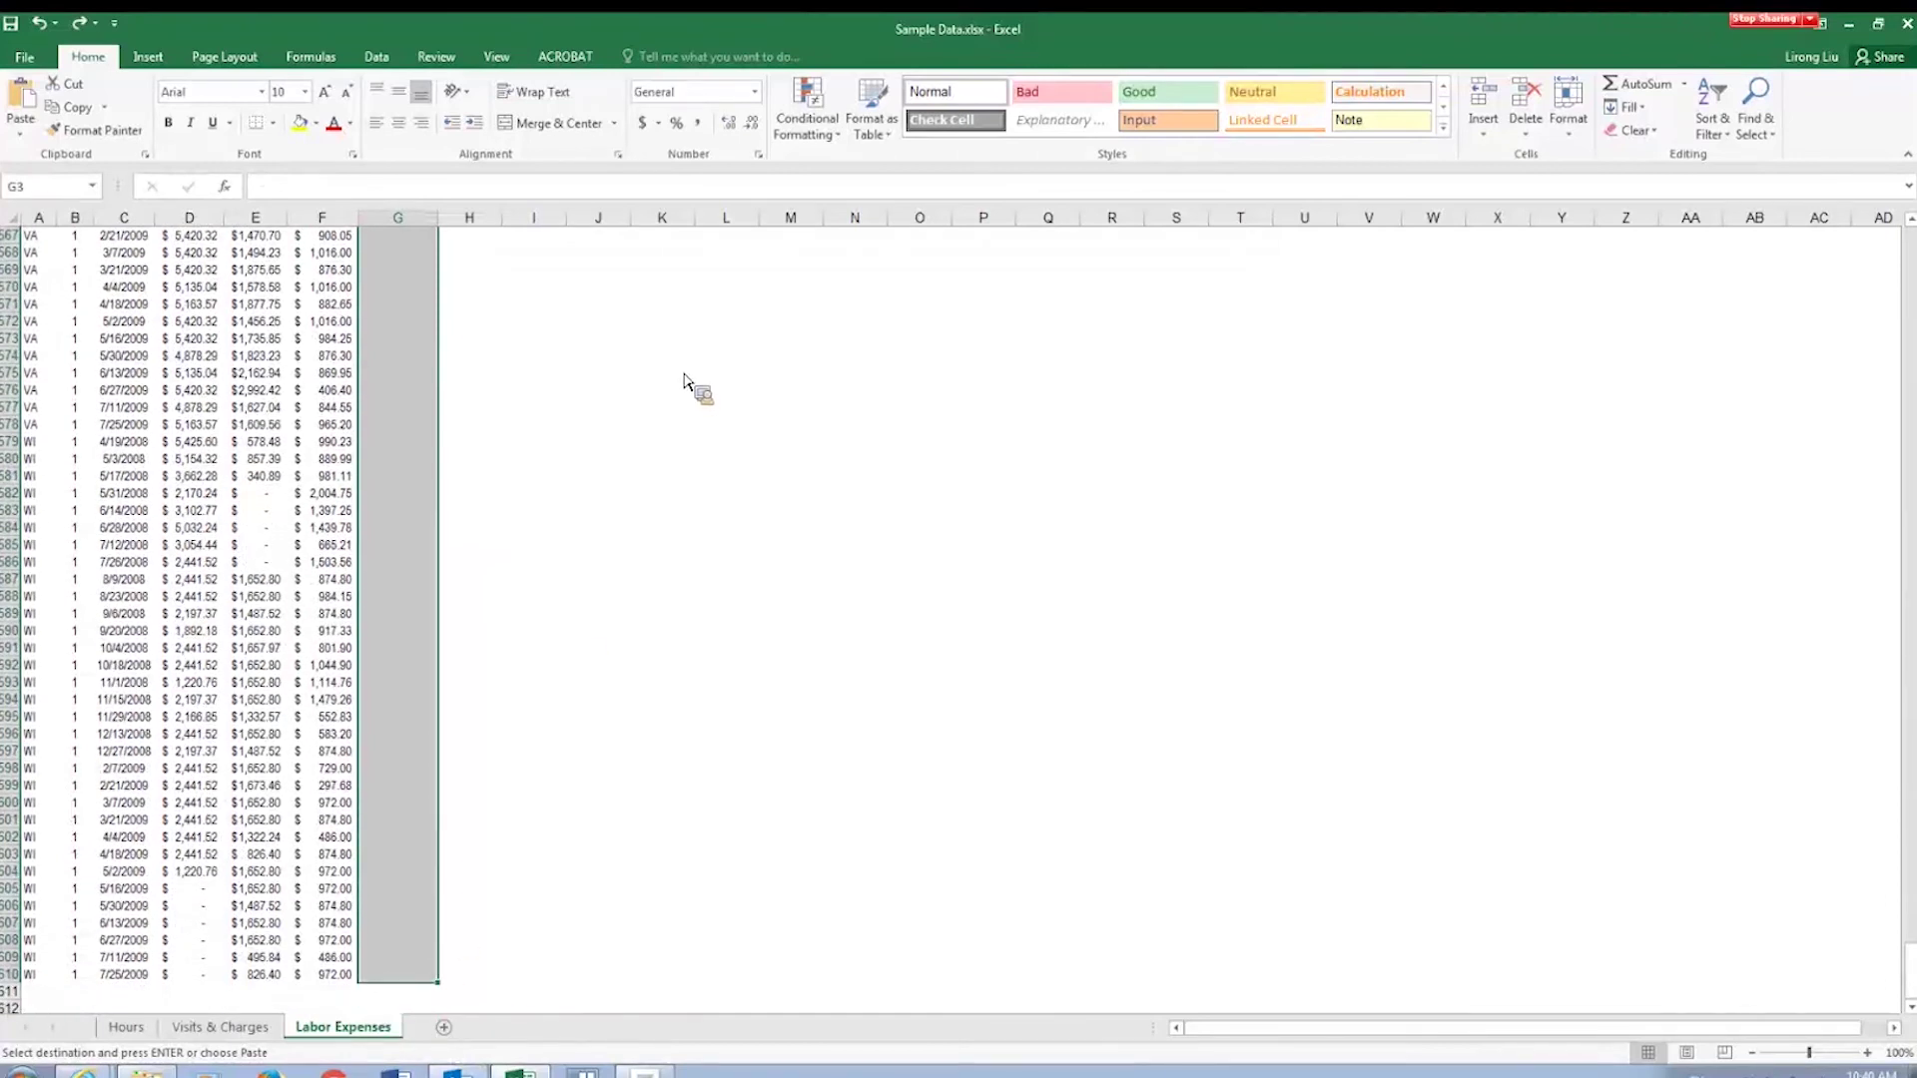
pyautogui.hotkey('ctrl', 'v')
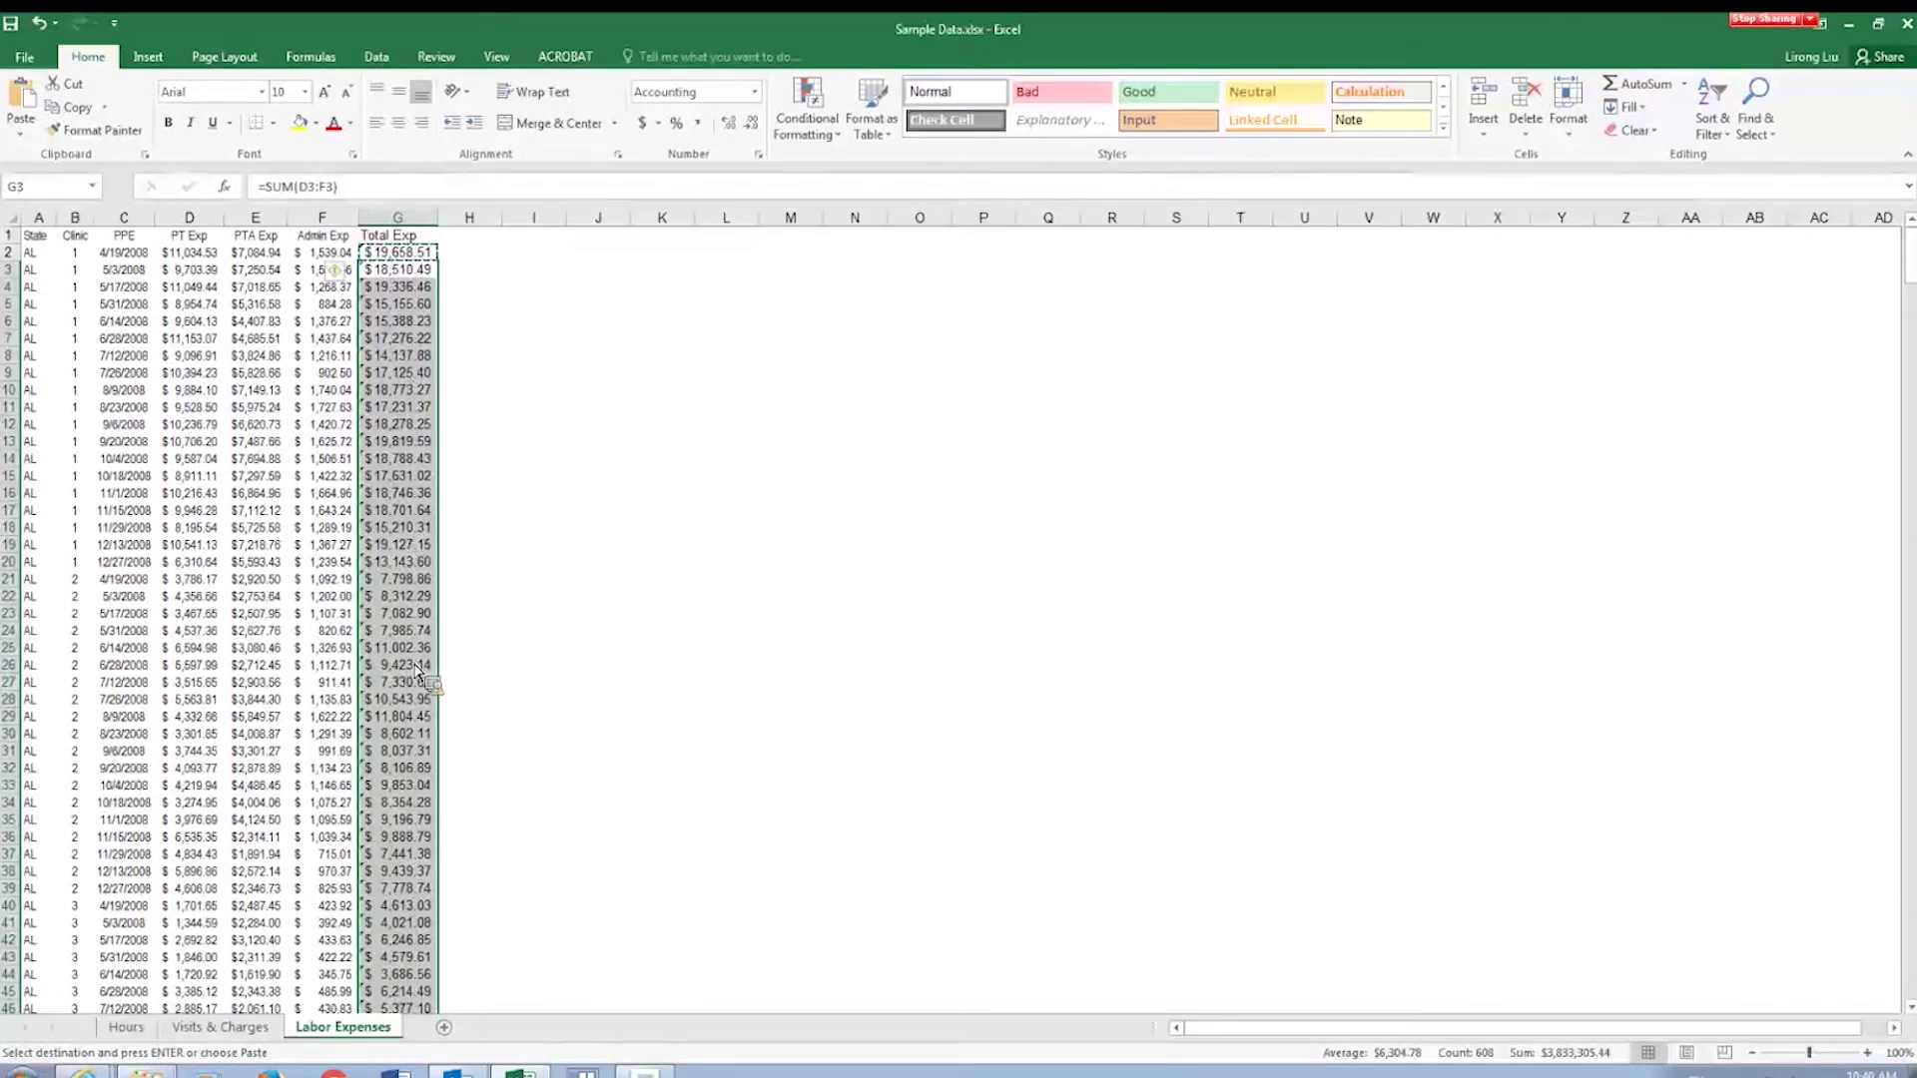
pyautogui.scroll(-10, 417, 672)
pyautogui.scroll(-5, 417, 672)
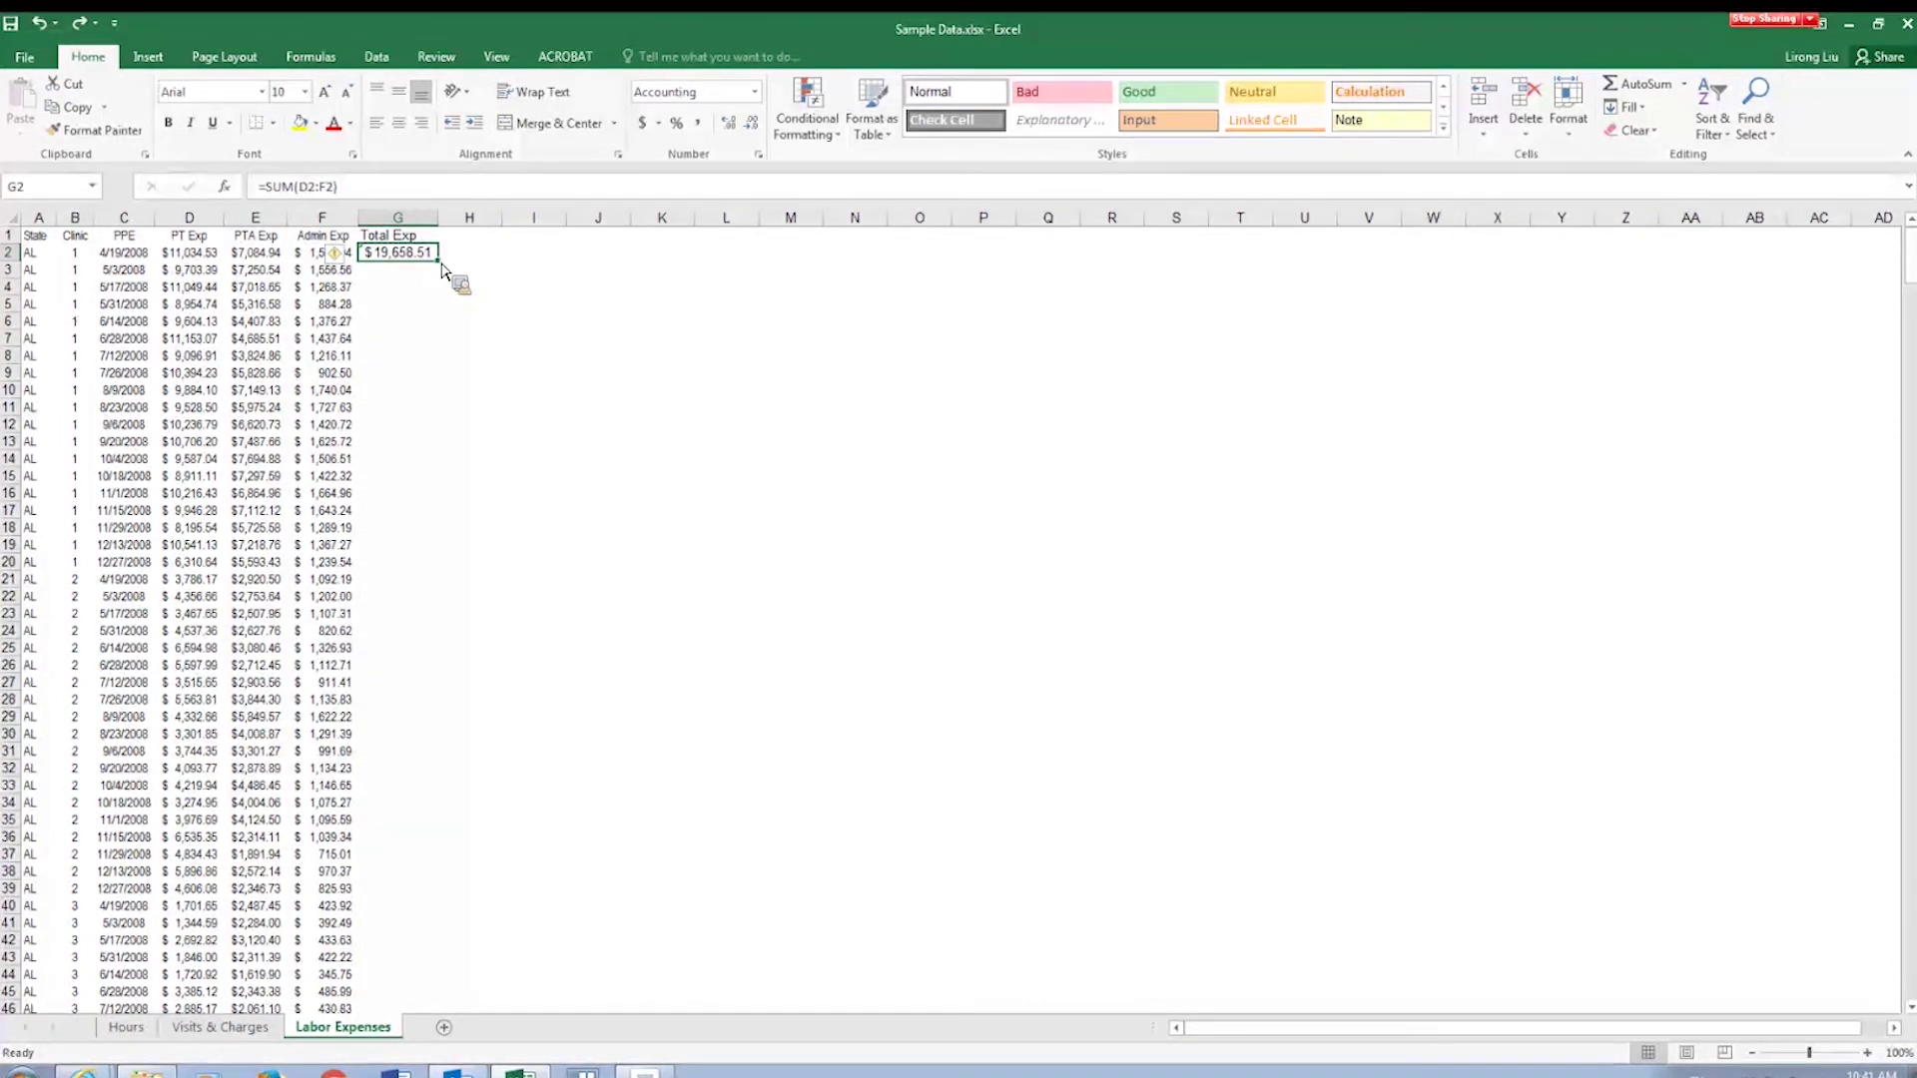
# Auto-fill the sum formula from cell G2 down the Total Exp column to the last data row.
pyautogui.doubleClick(438, 261)
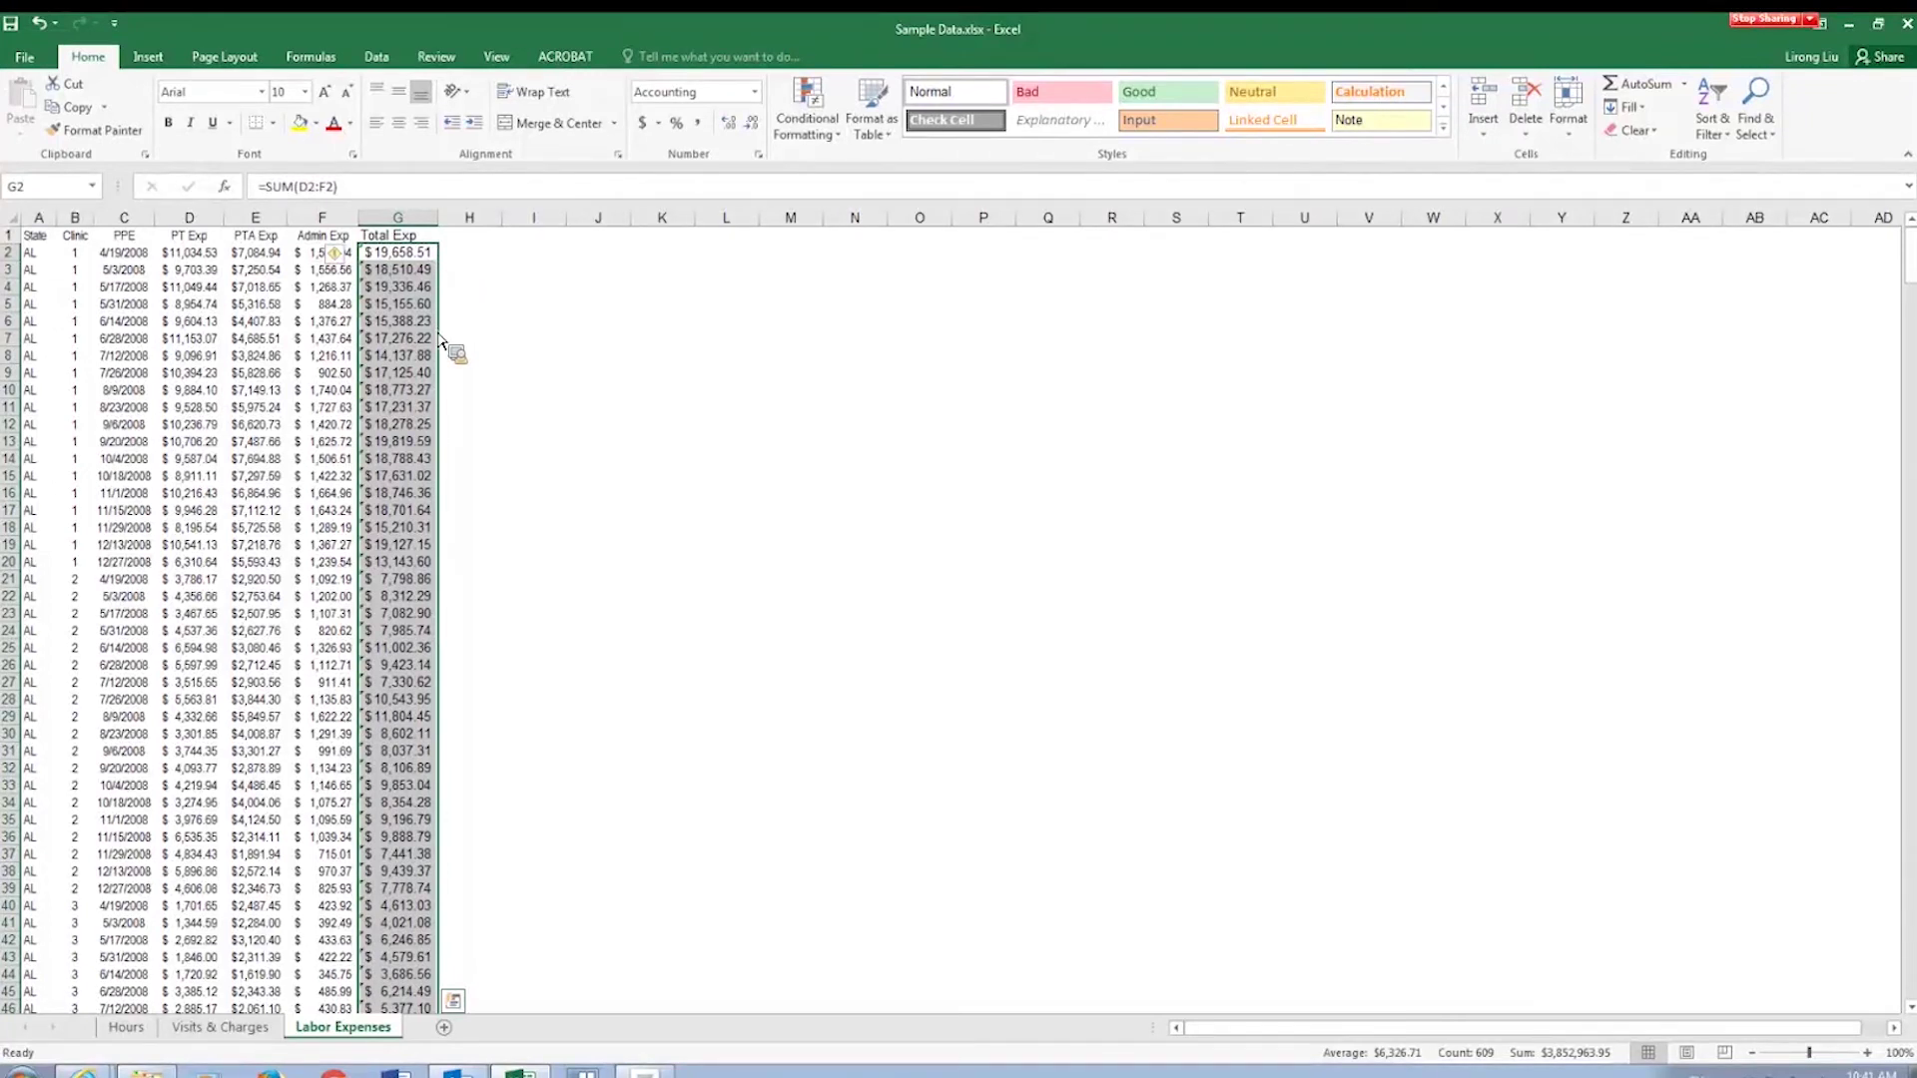
pyautogui.scroll(-20, 440, 339)
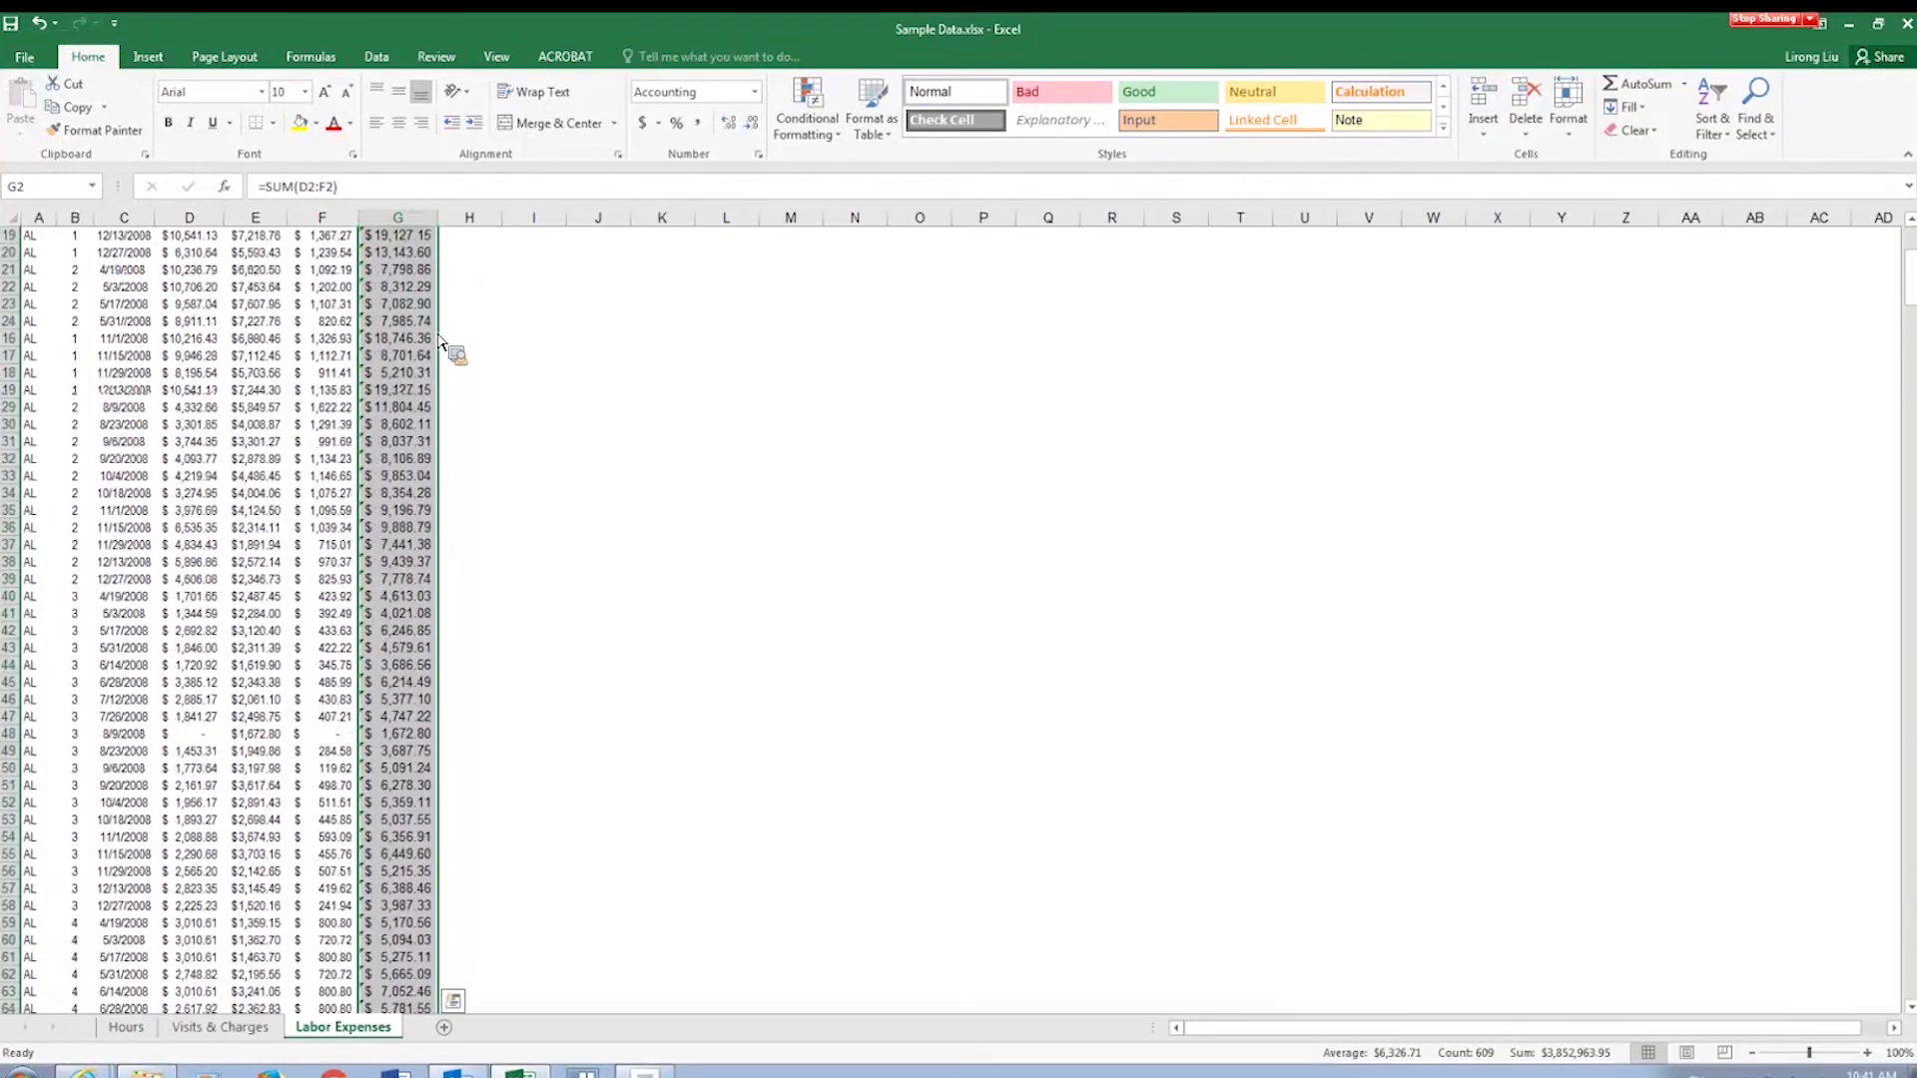
pyautogui.scroll(-15, 423, 427)
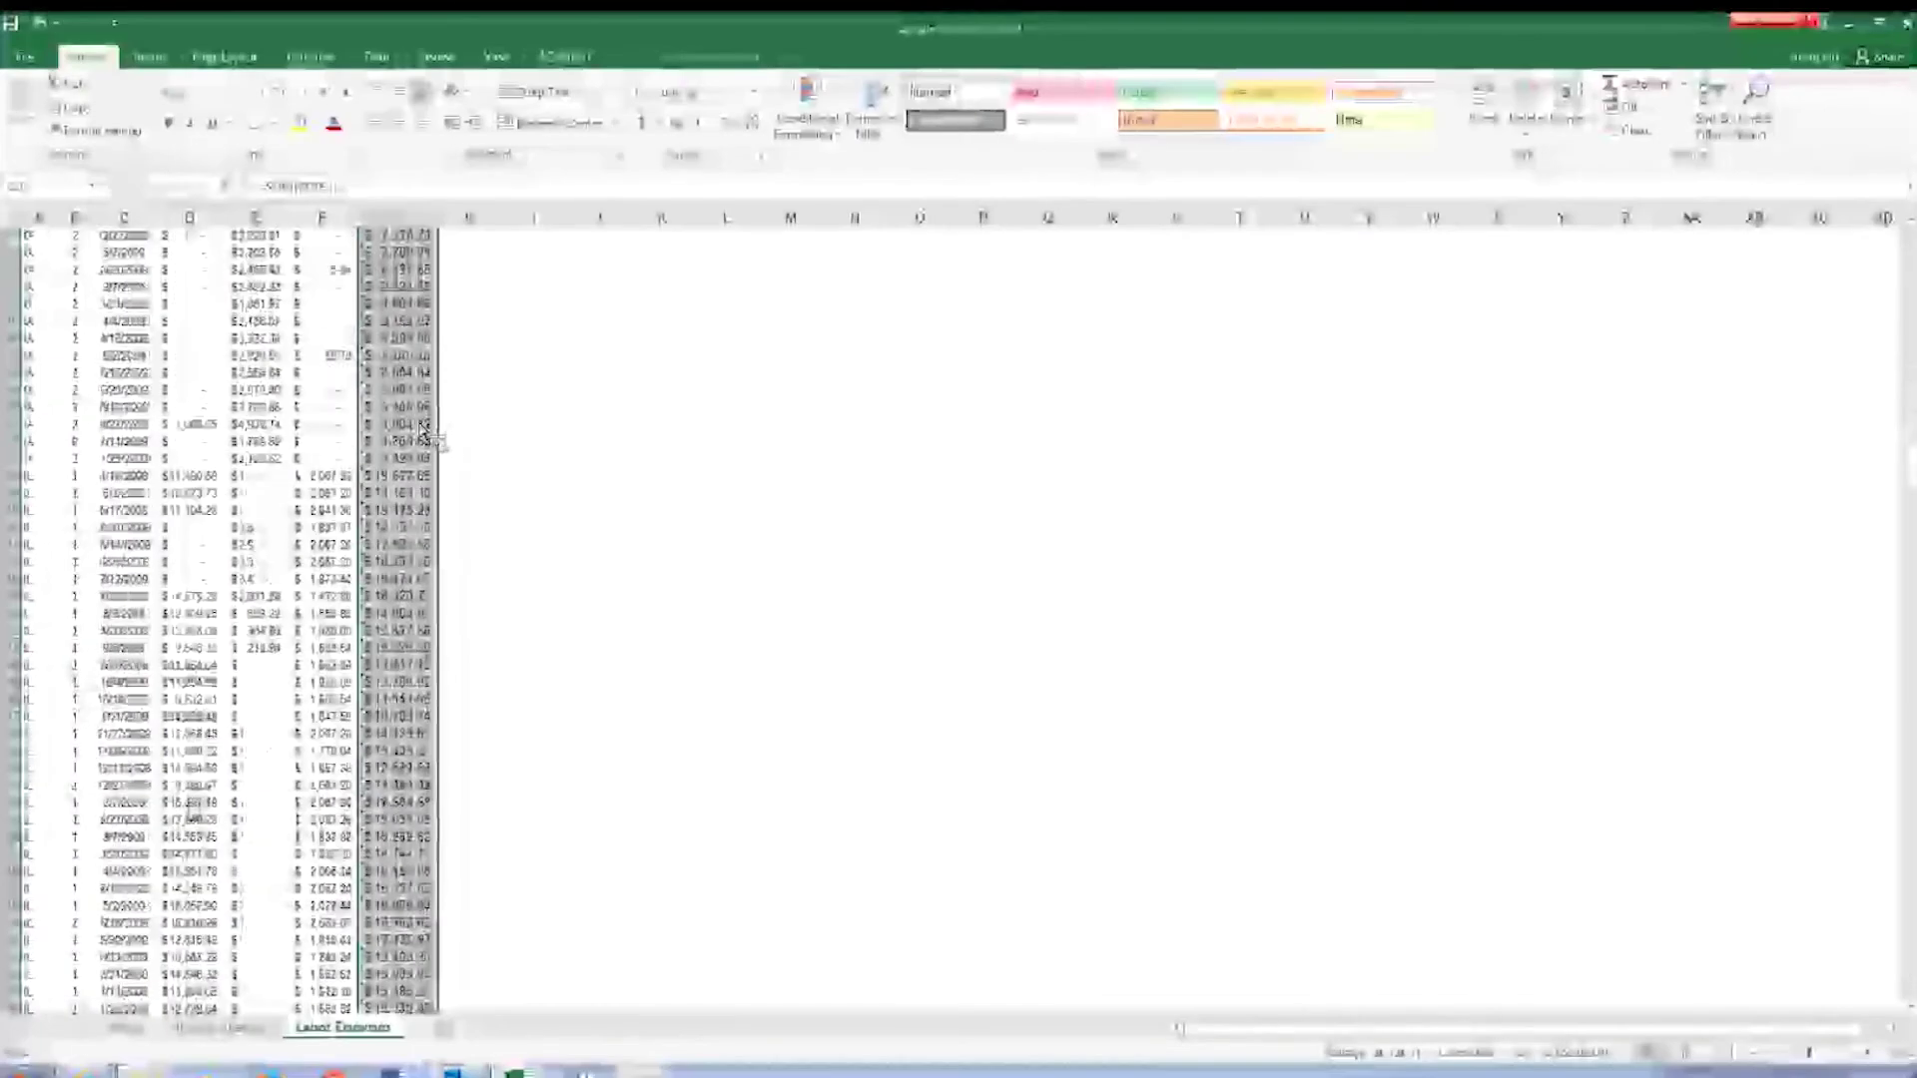
pyautogui.scroll(-15, 422, 436)
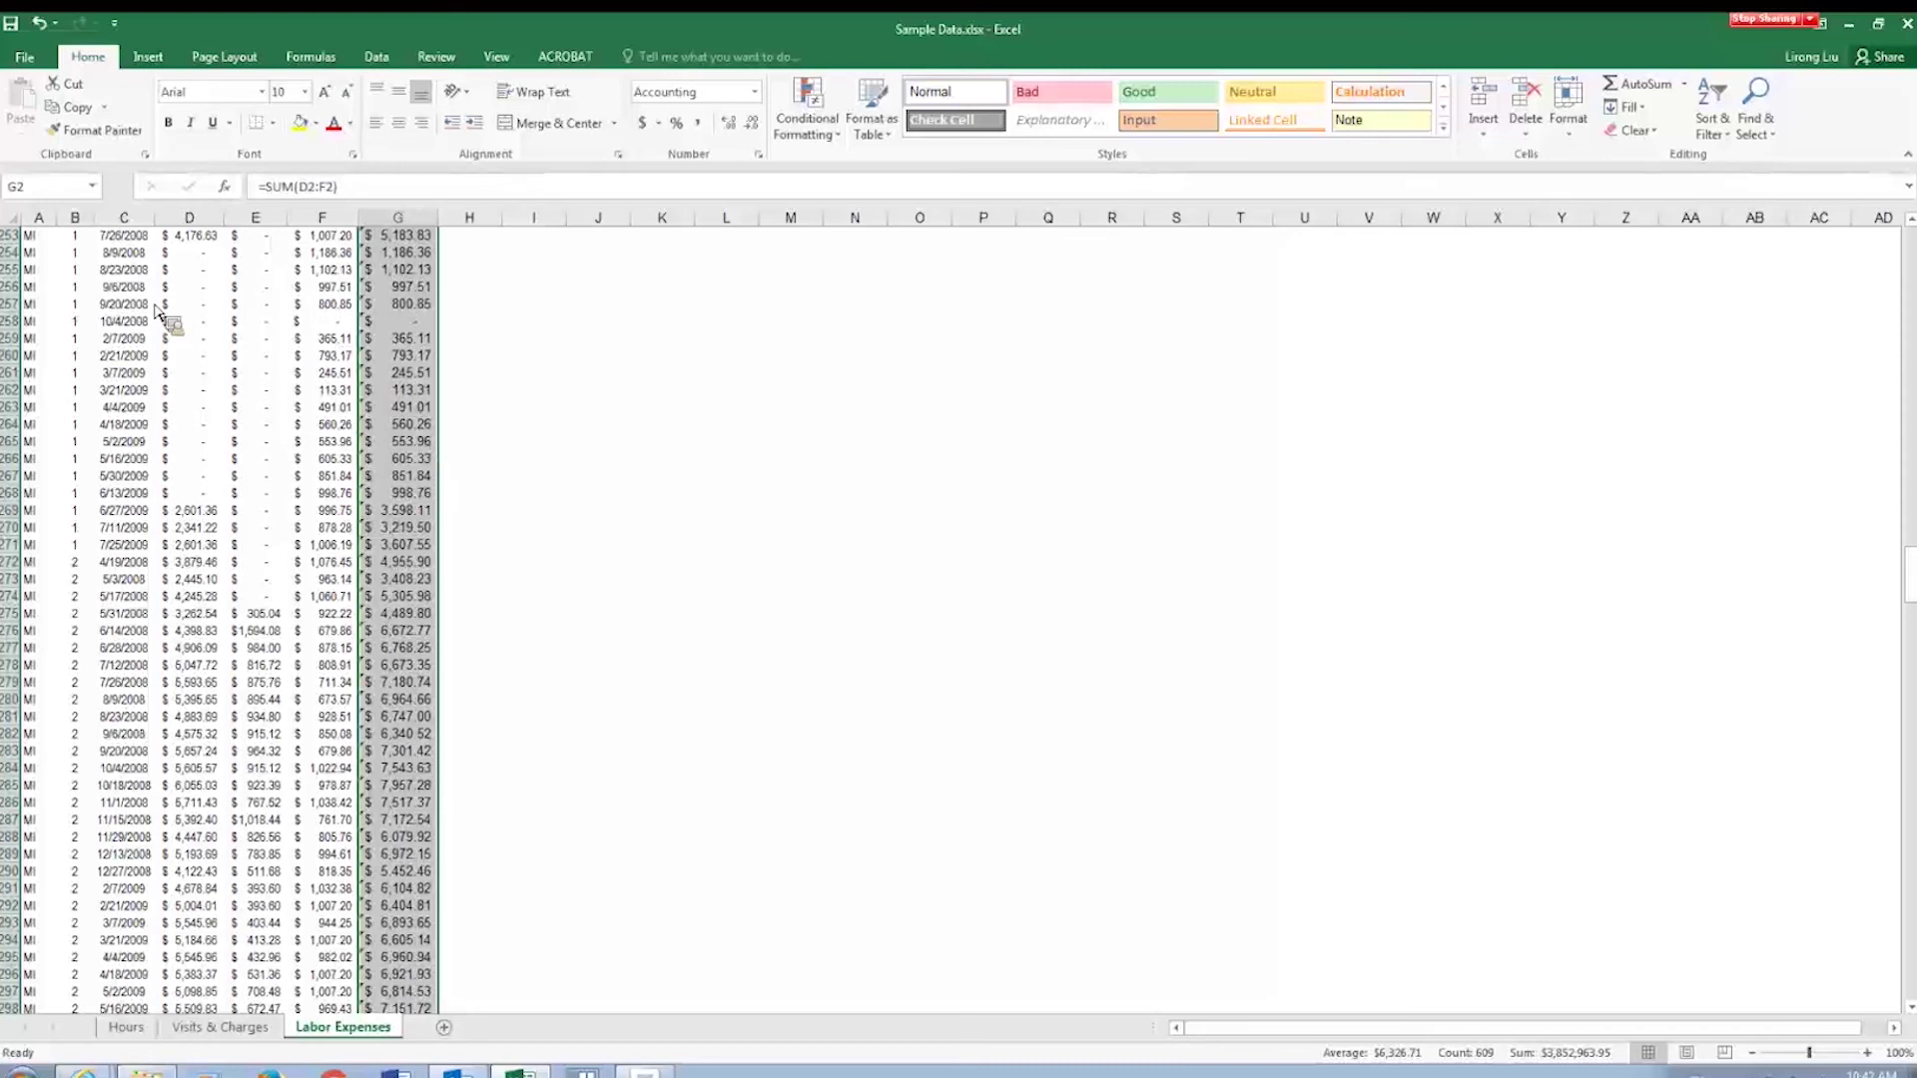
# Examine the filled Total Exp rows against the expense columns, and check the formula in cell G2.
pyautogui.scroll(12, 434, 337)
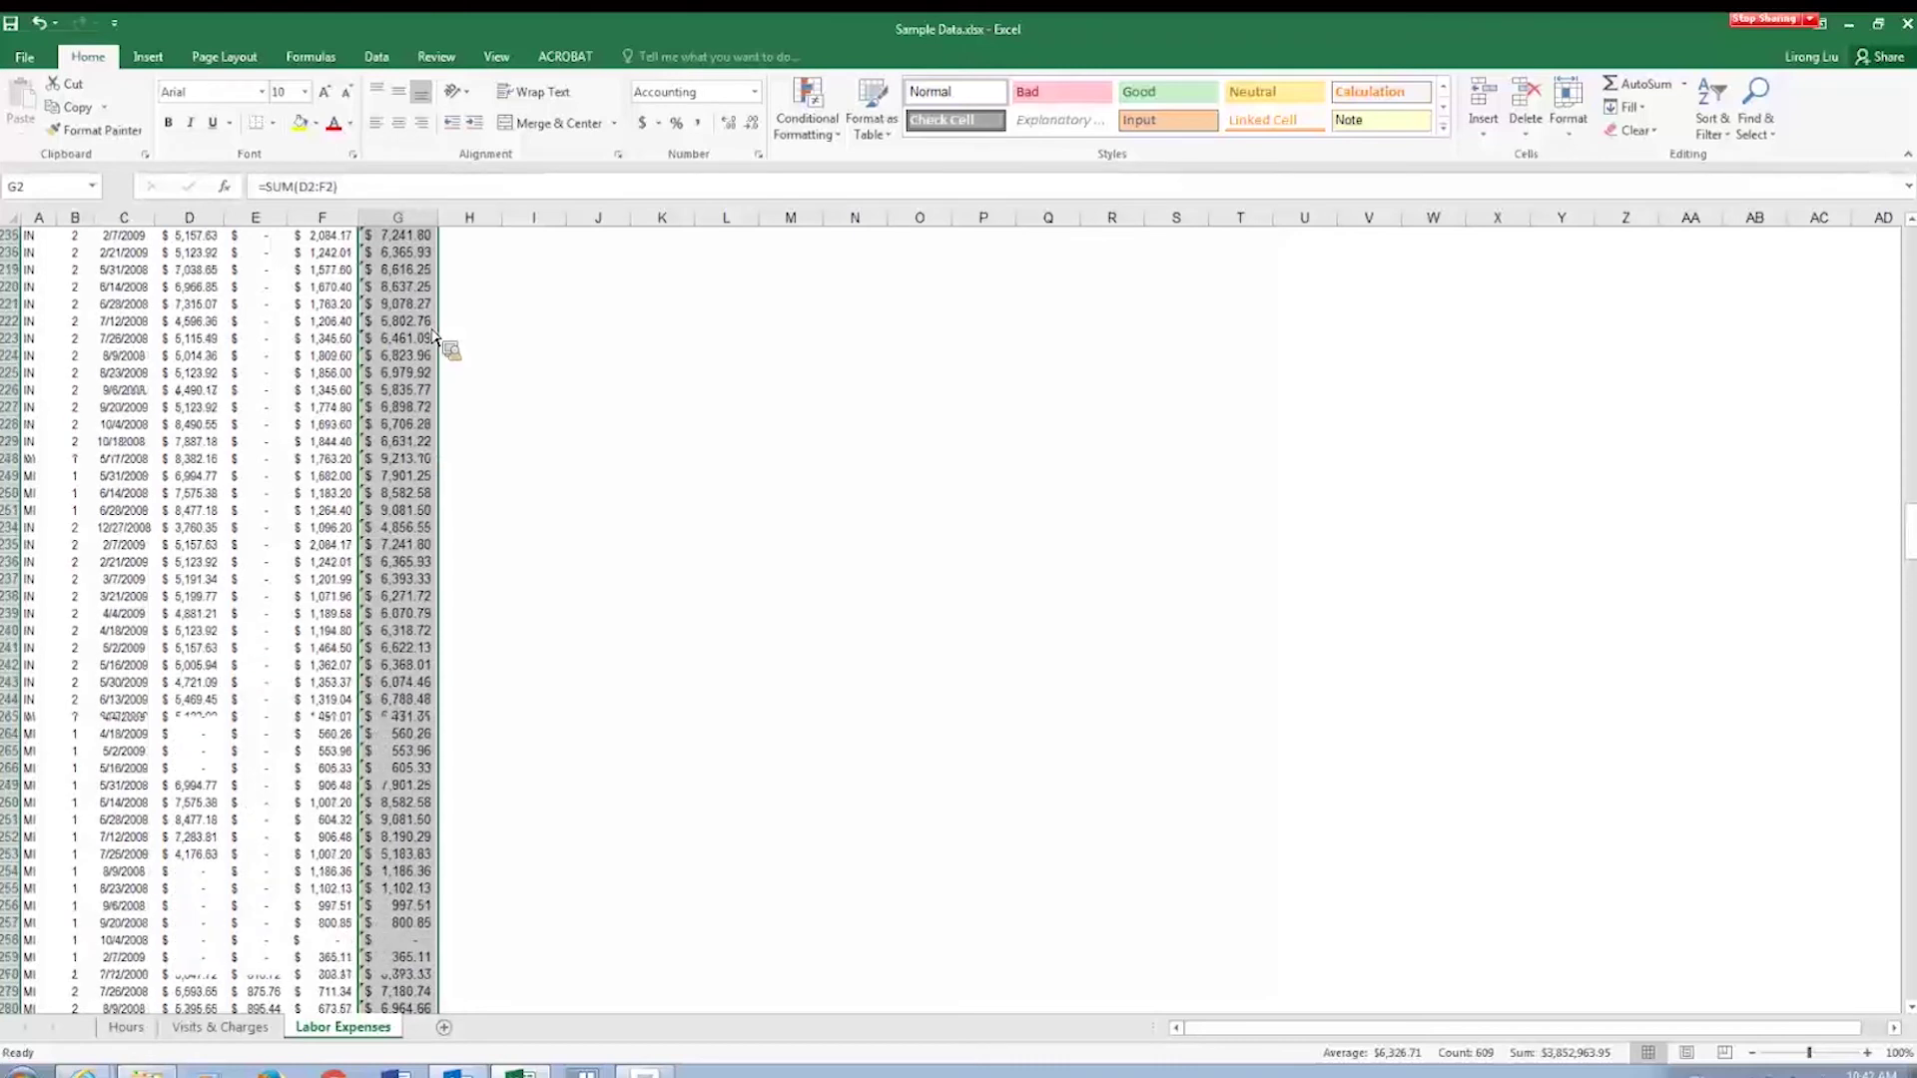
pyautogui.scroll(17, 434, 337)
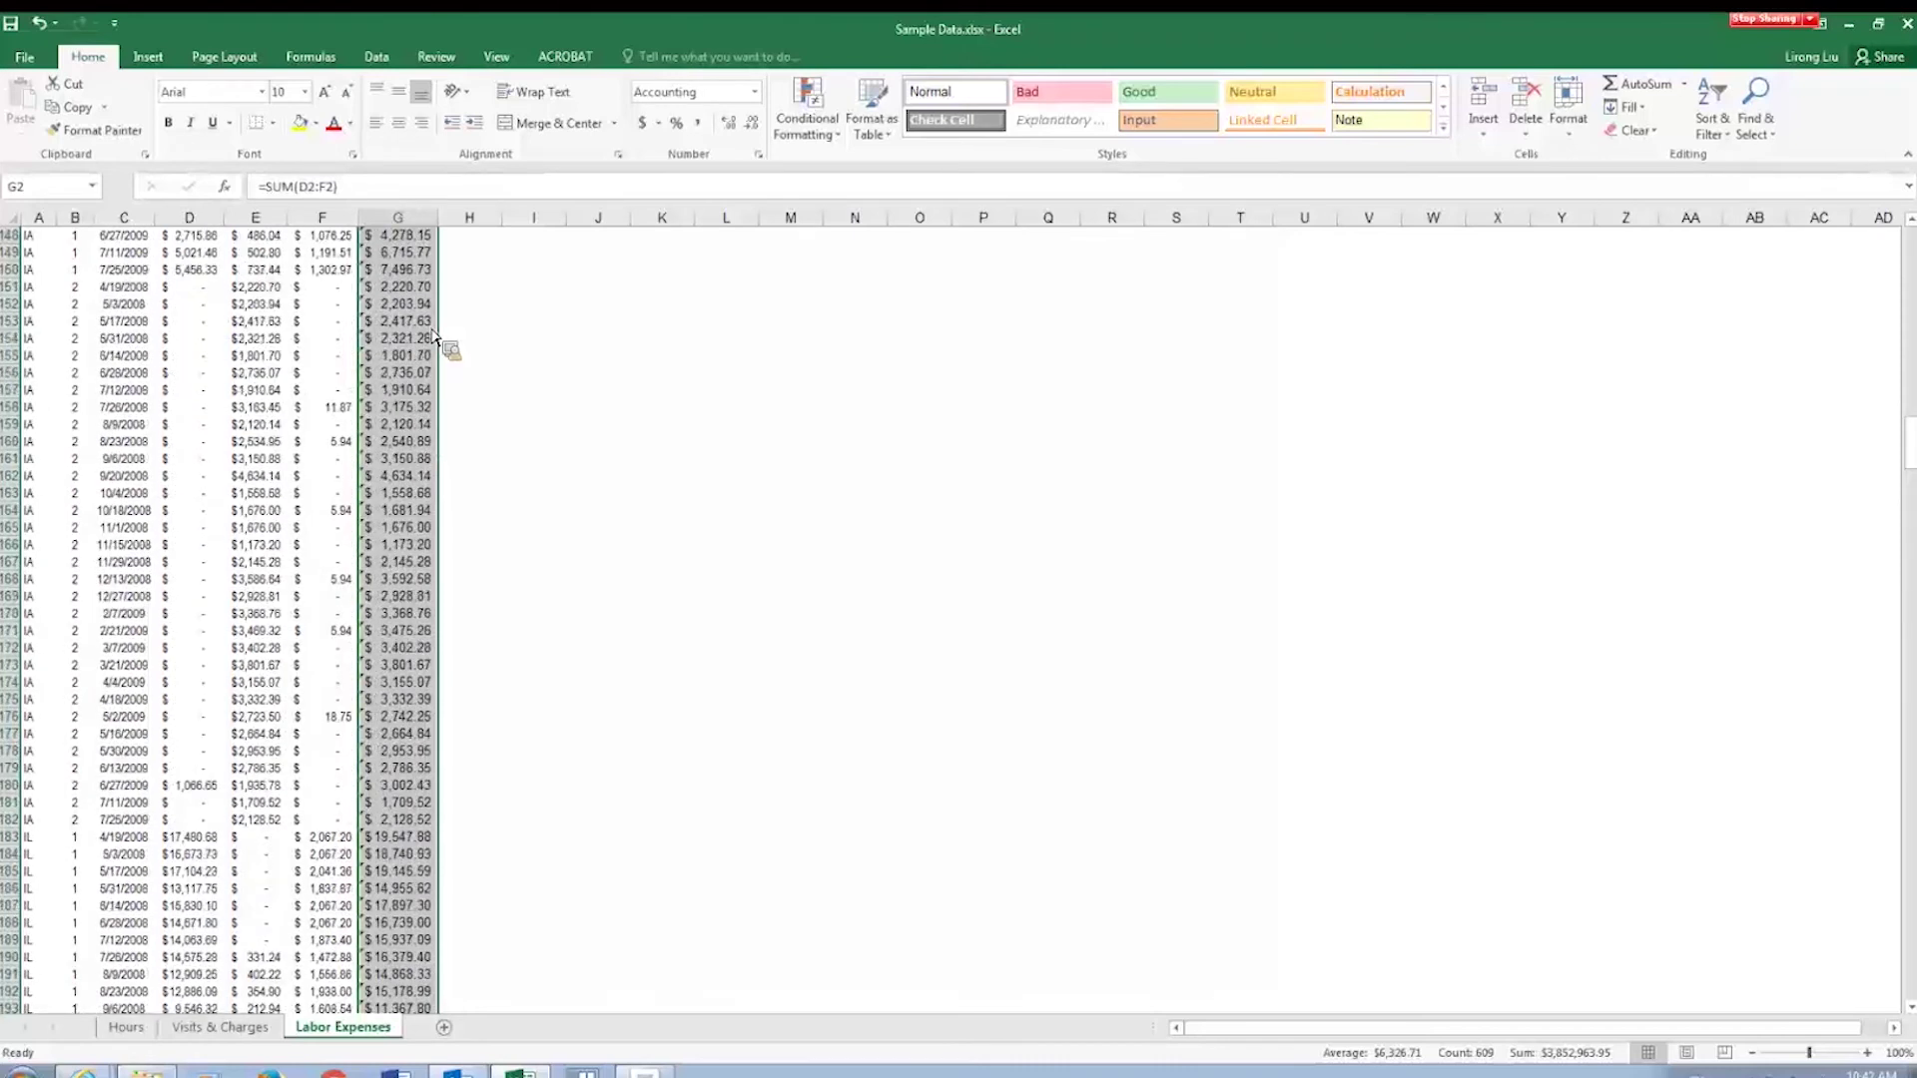
pyautogui.scroll(-20, 430, 344)
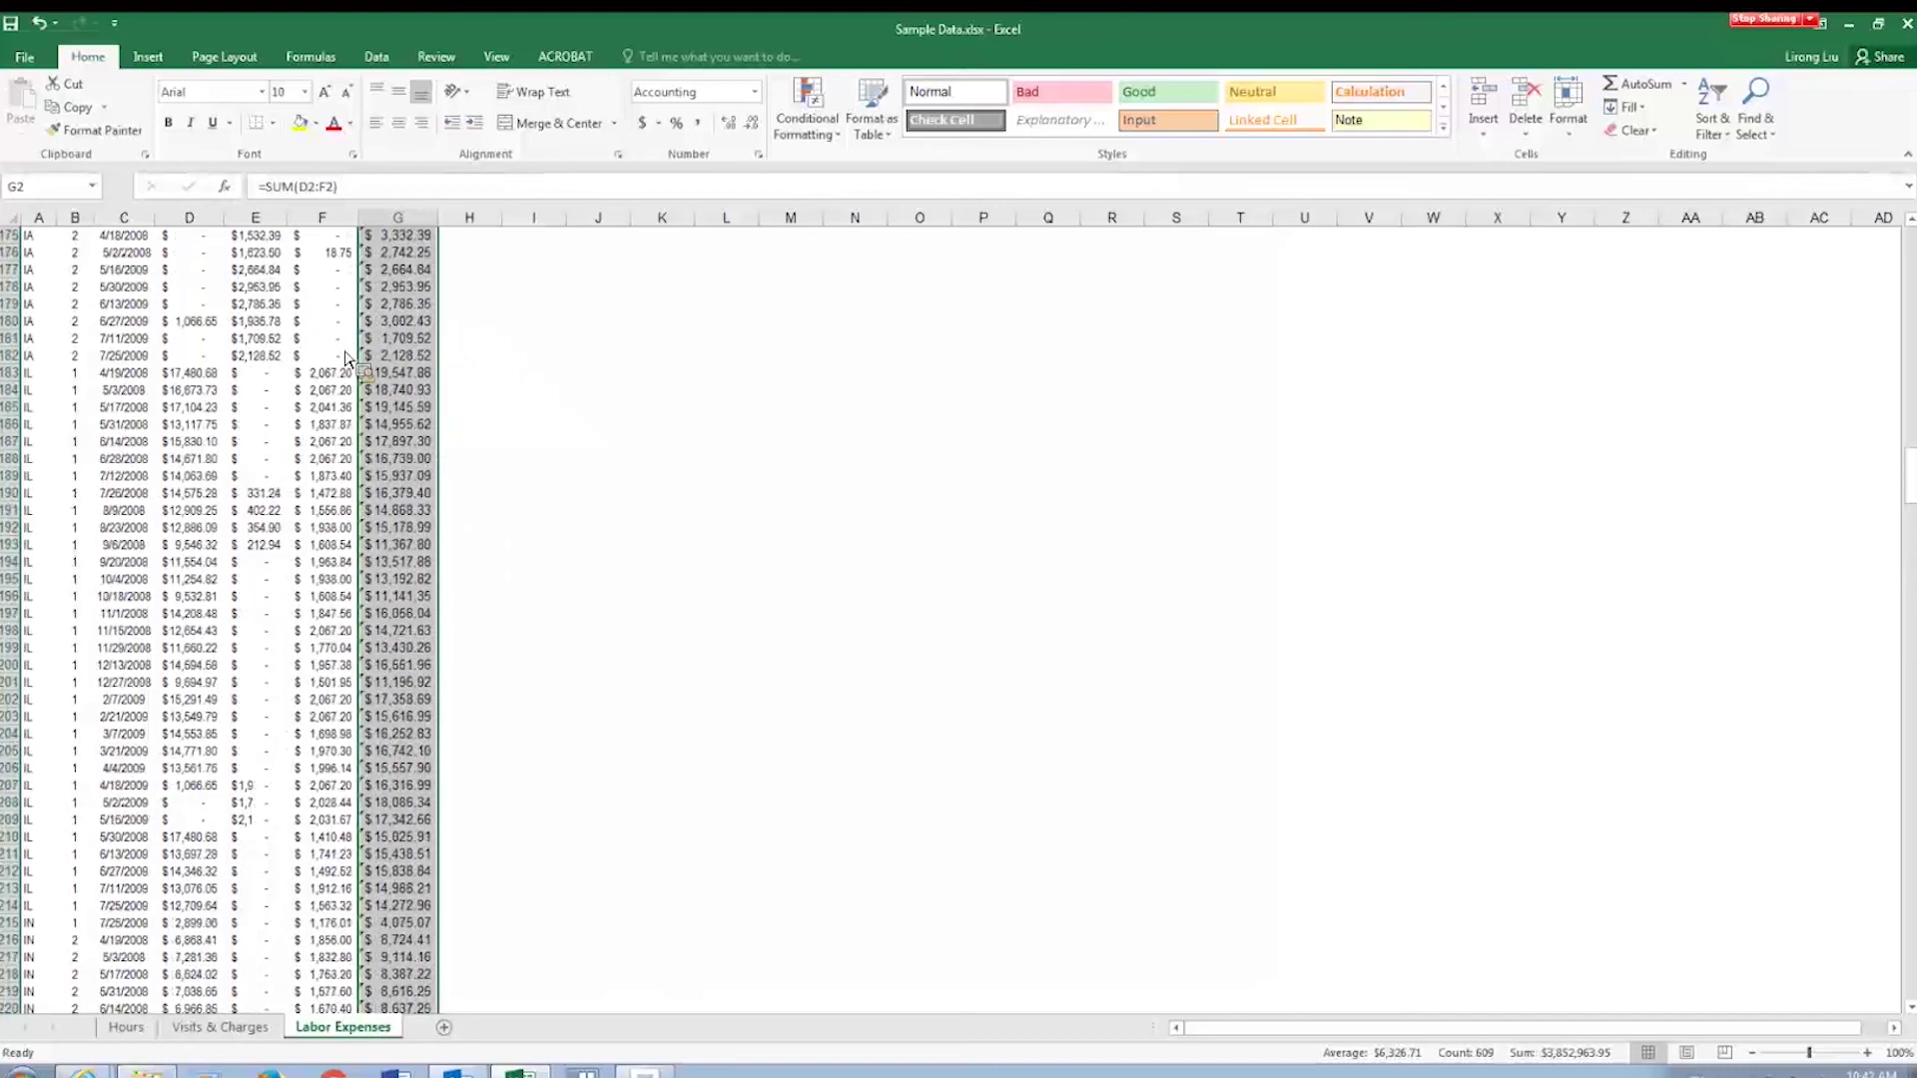
pyautogui.scroll(-20, 422, 489)
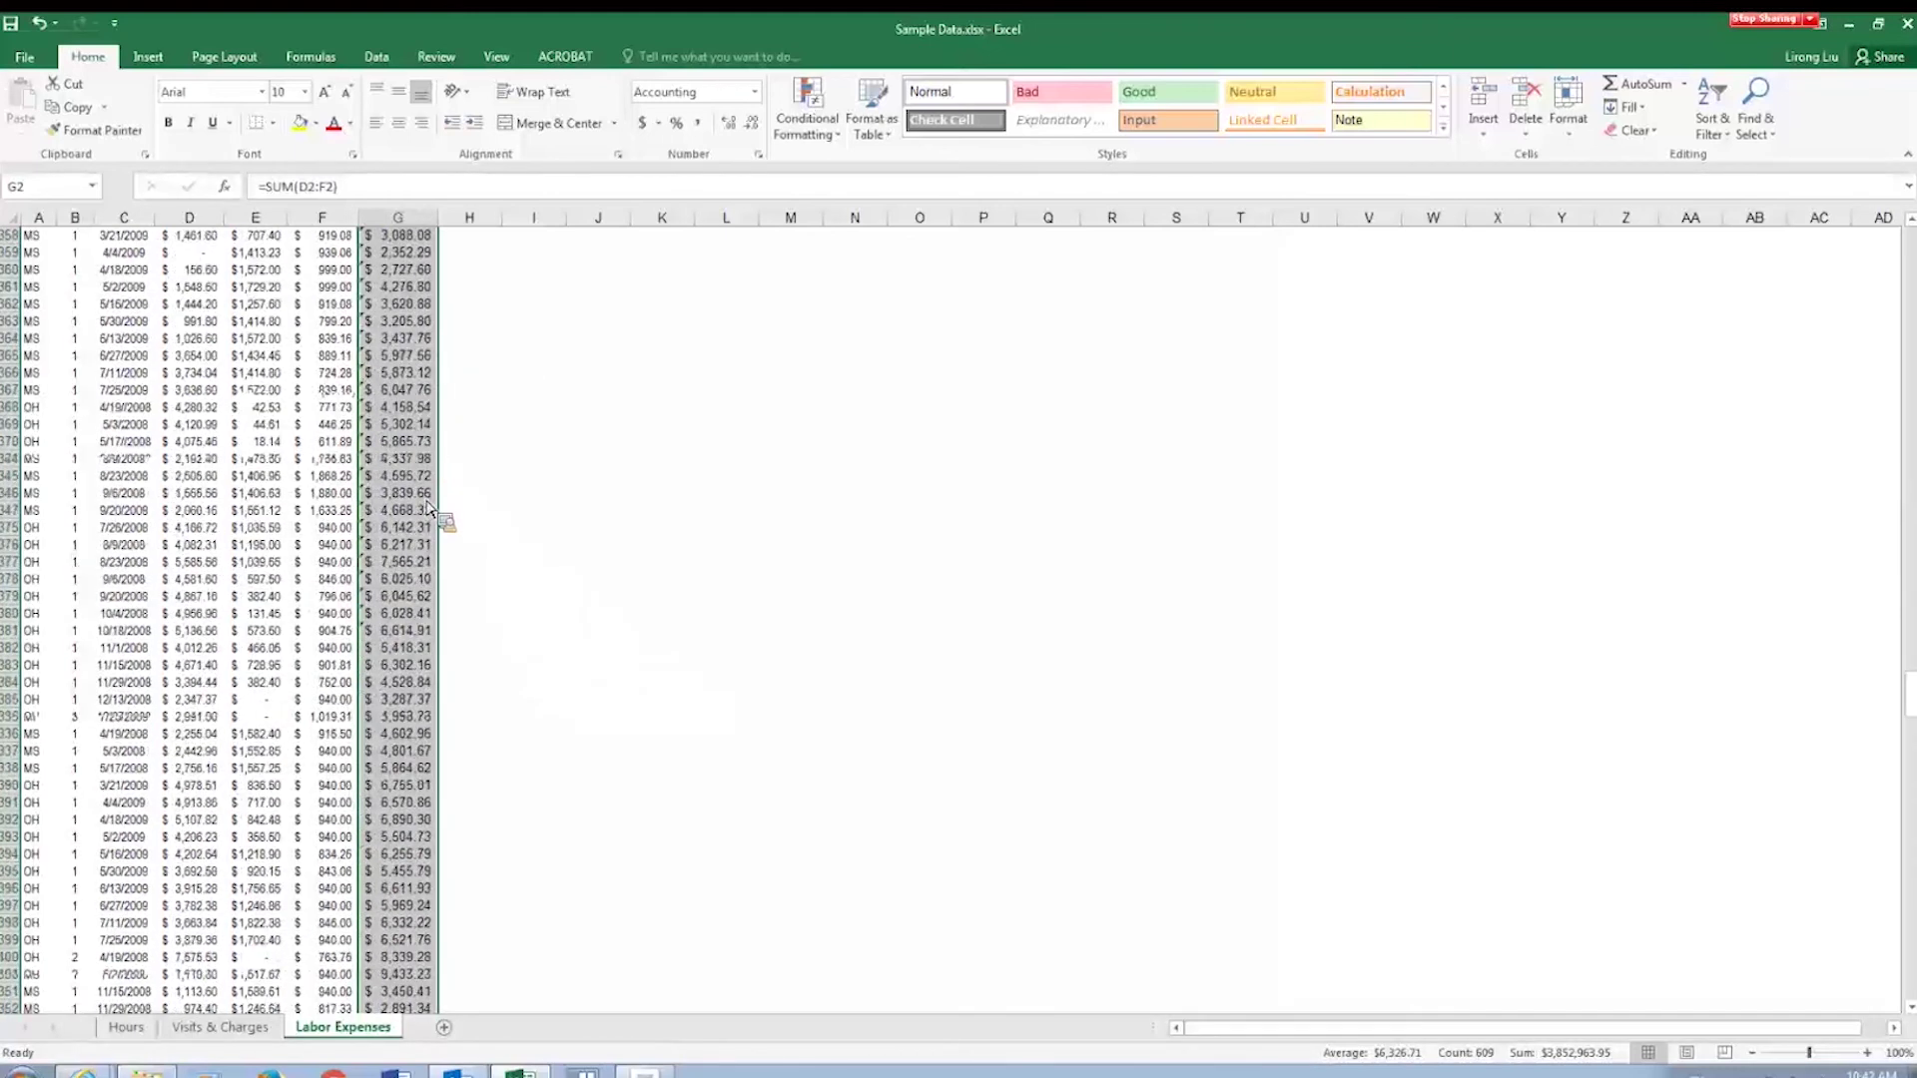
pyautogui.hotkey('ctrl', 'Home')
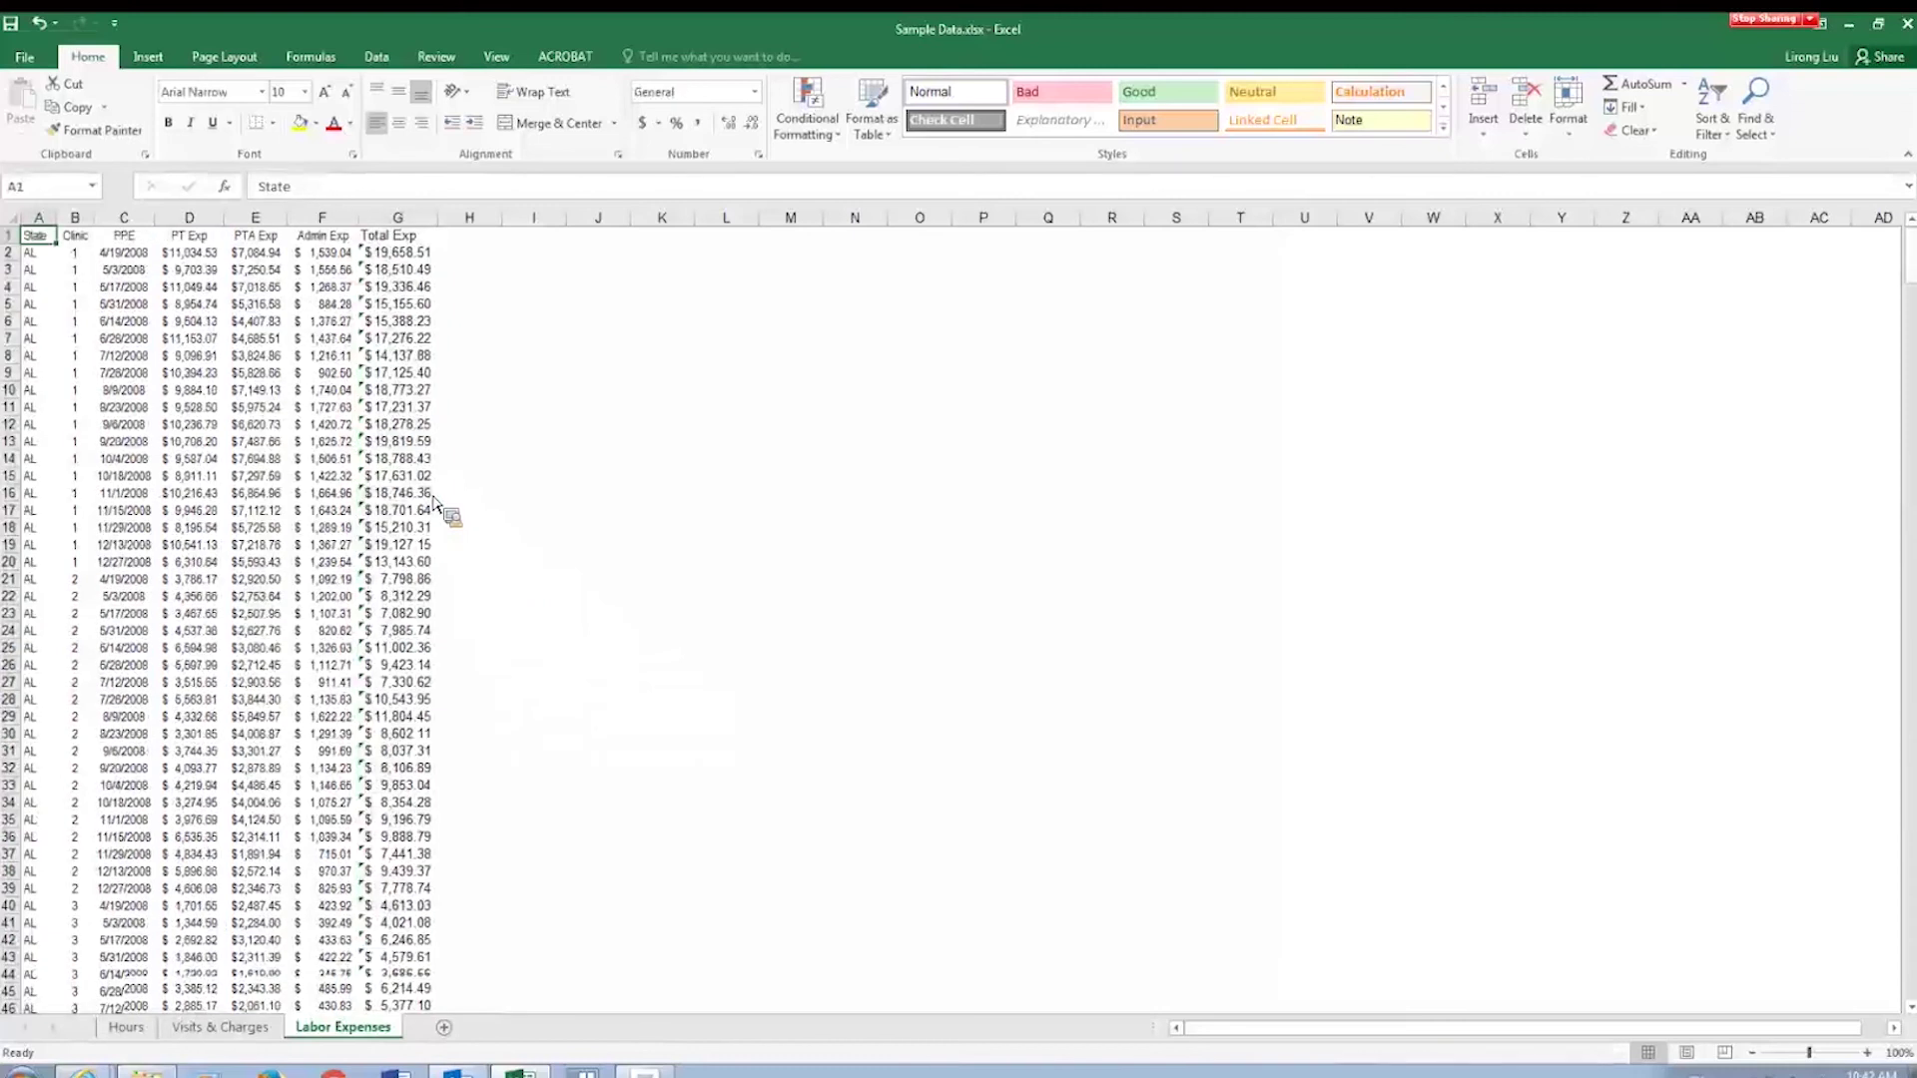
pyautogui.click(322, 321)
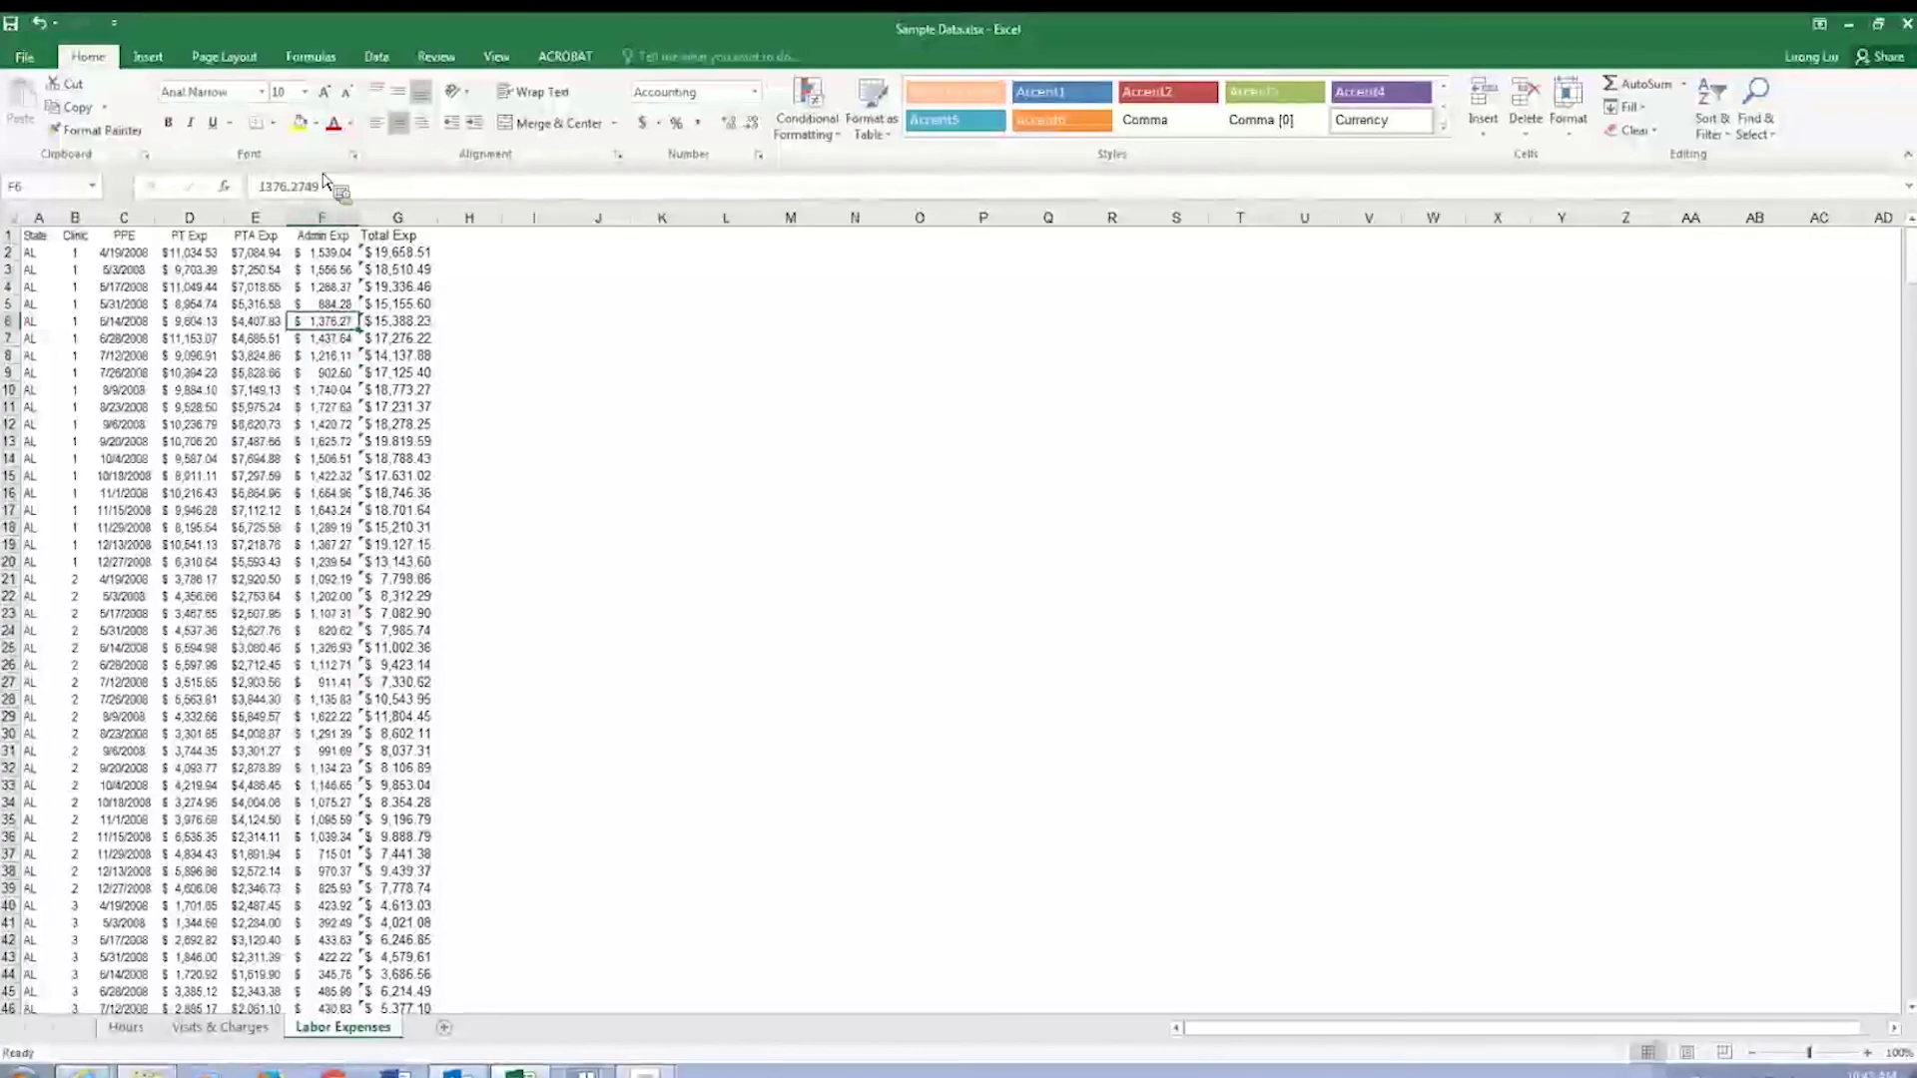
pyautogui.click(398, 235)
pyautogui.click(410, 253)
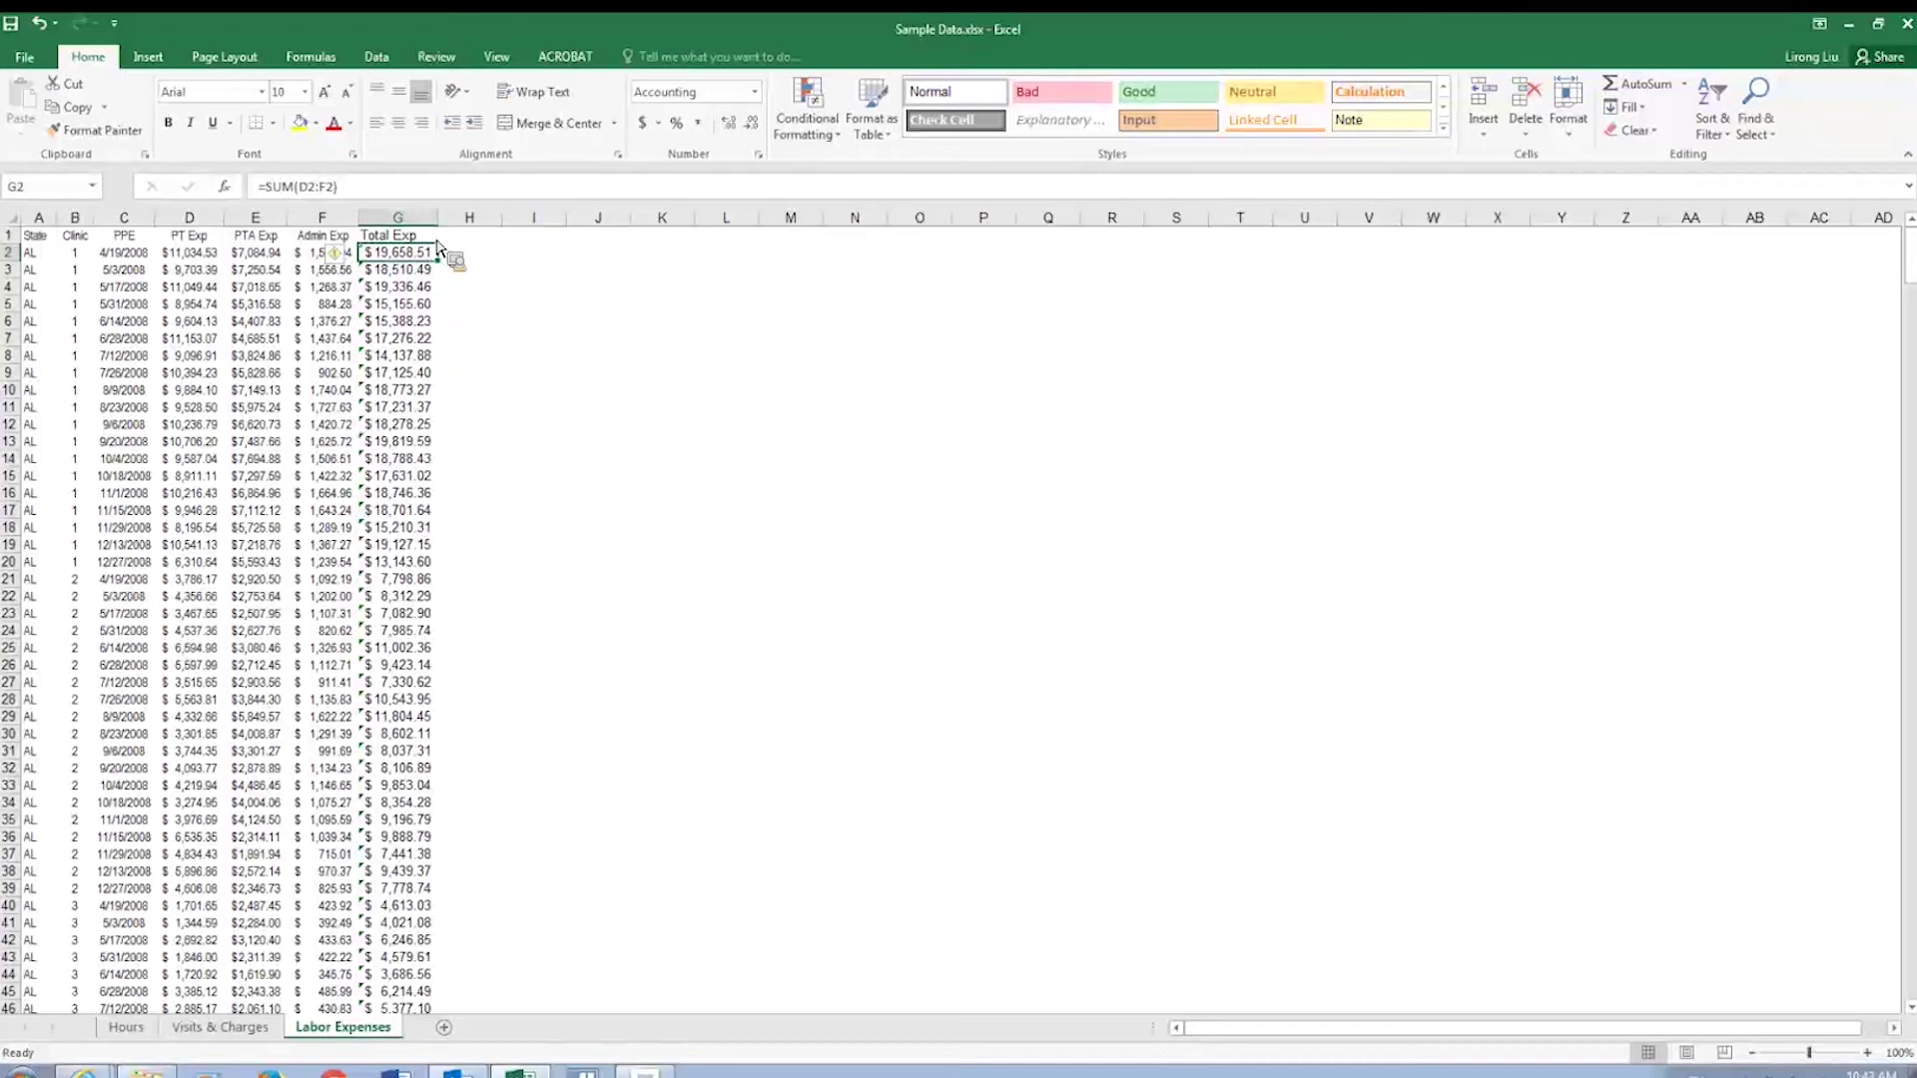
# Try clearing the whole Admin Exp column to check its effect on the G2 total, and undo the deletion.
pyautogui.moveTo(437, 244); pyautogui.dragTo(330, 225)
pyautogui.click(330, 222)
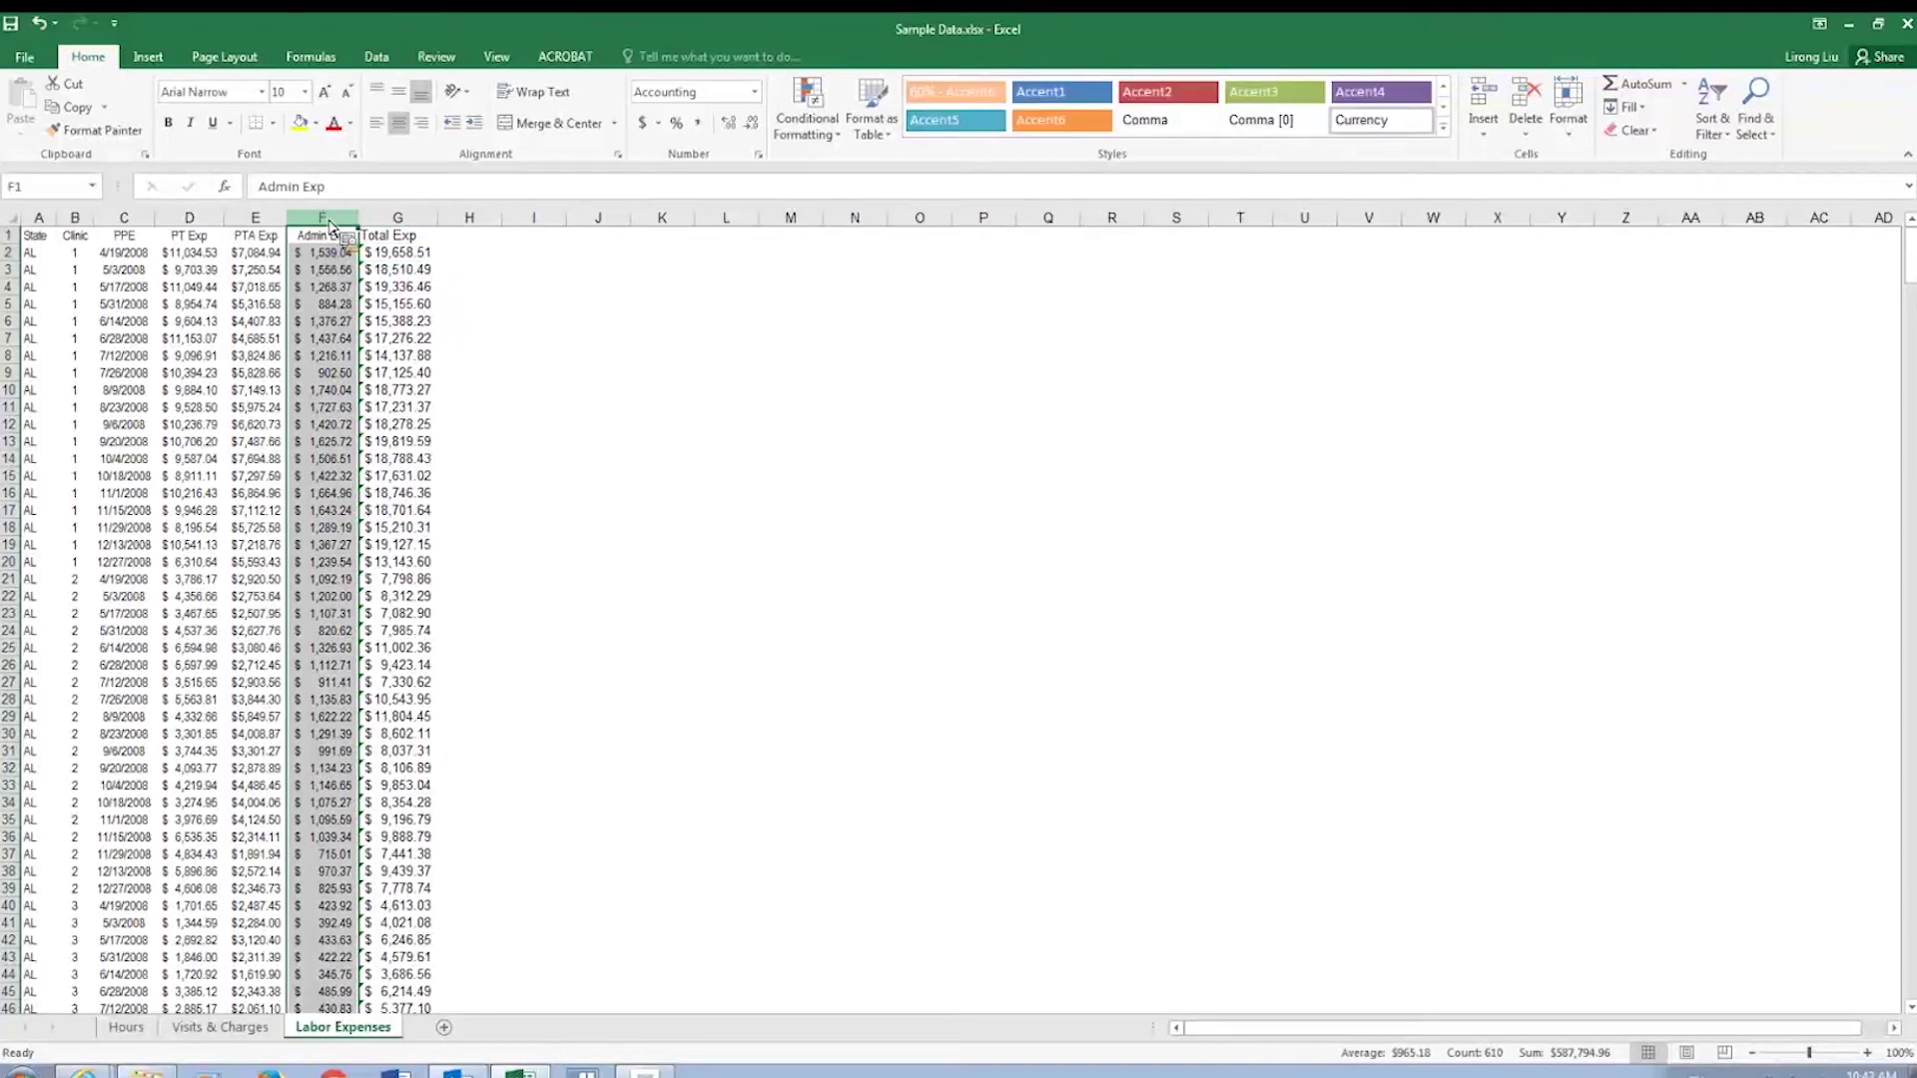
pyautogui.press('Delete')
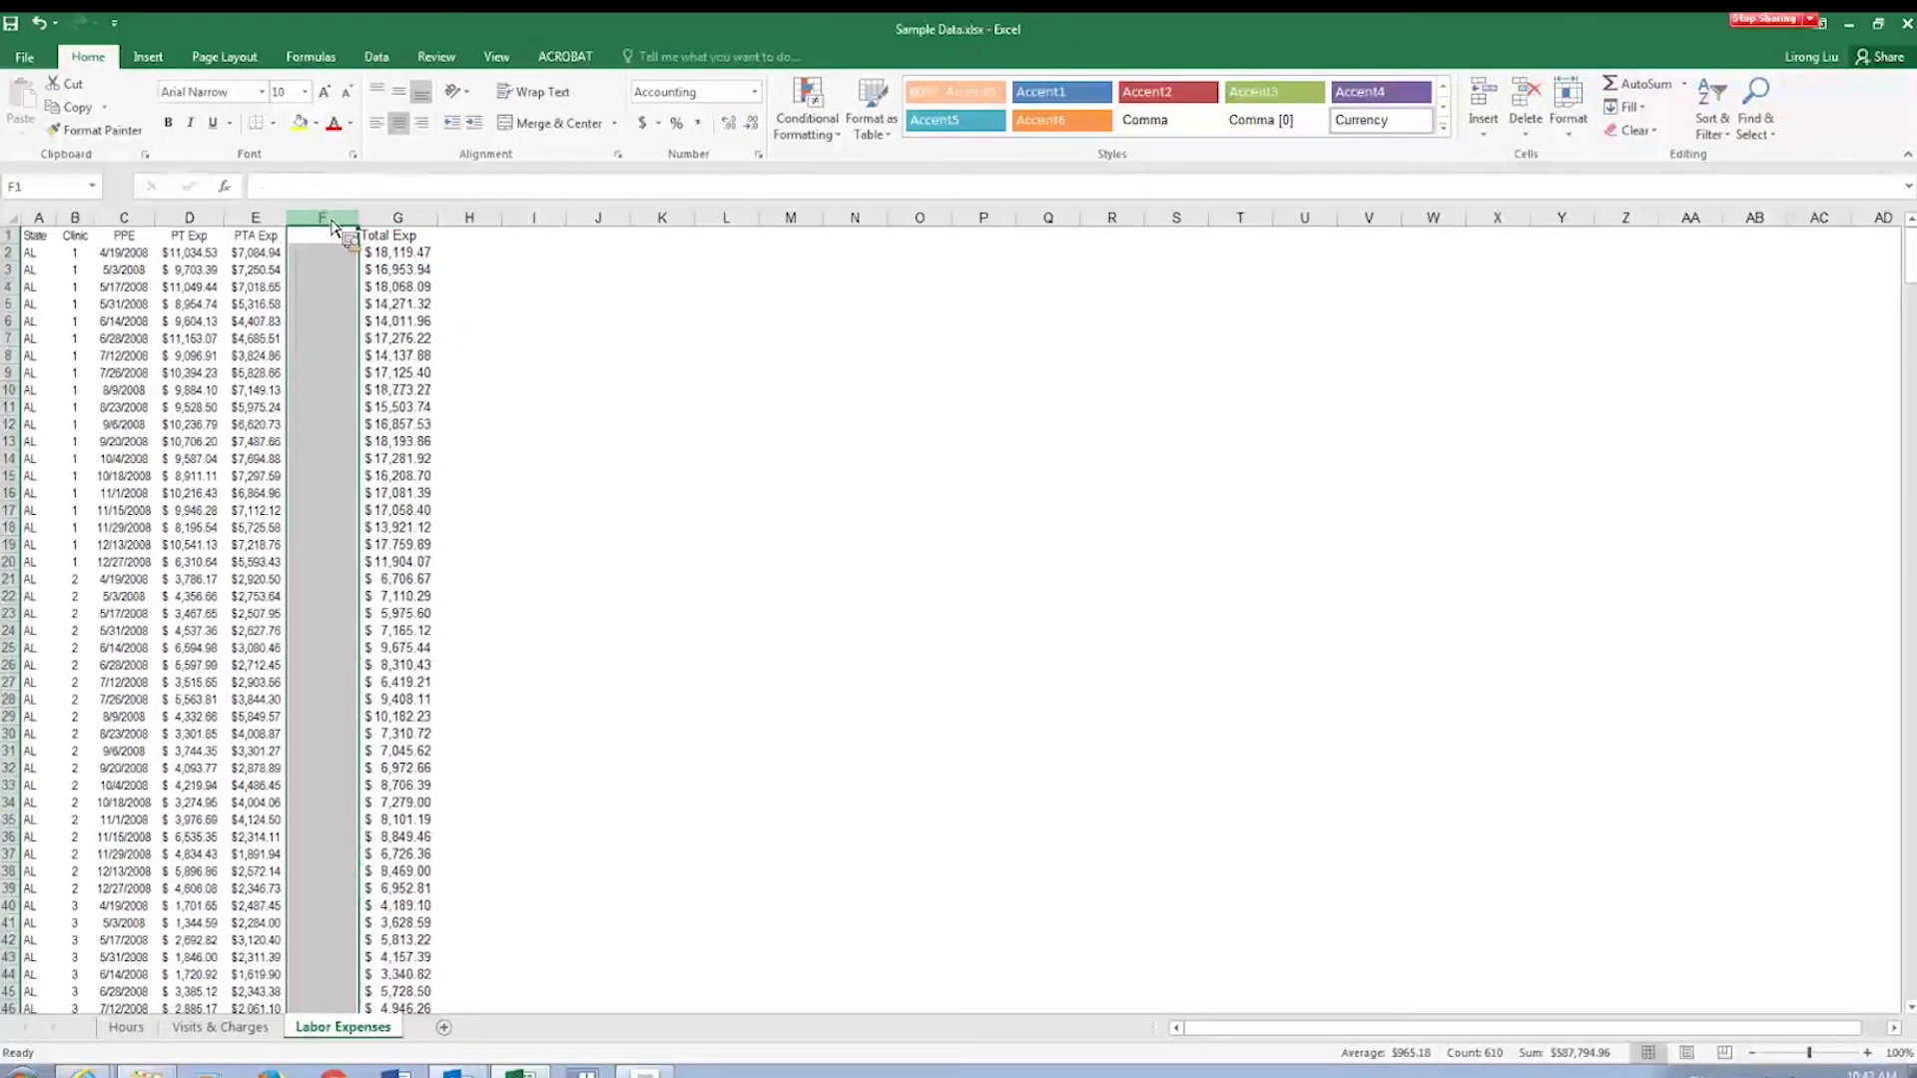
pyautogui.click(405, 256)
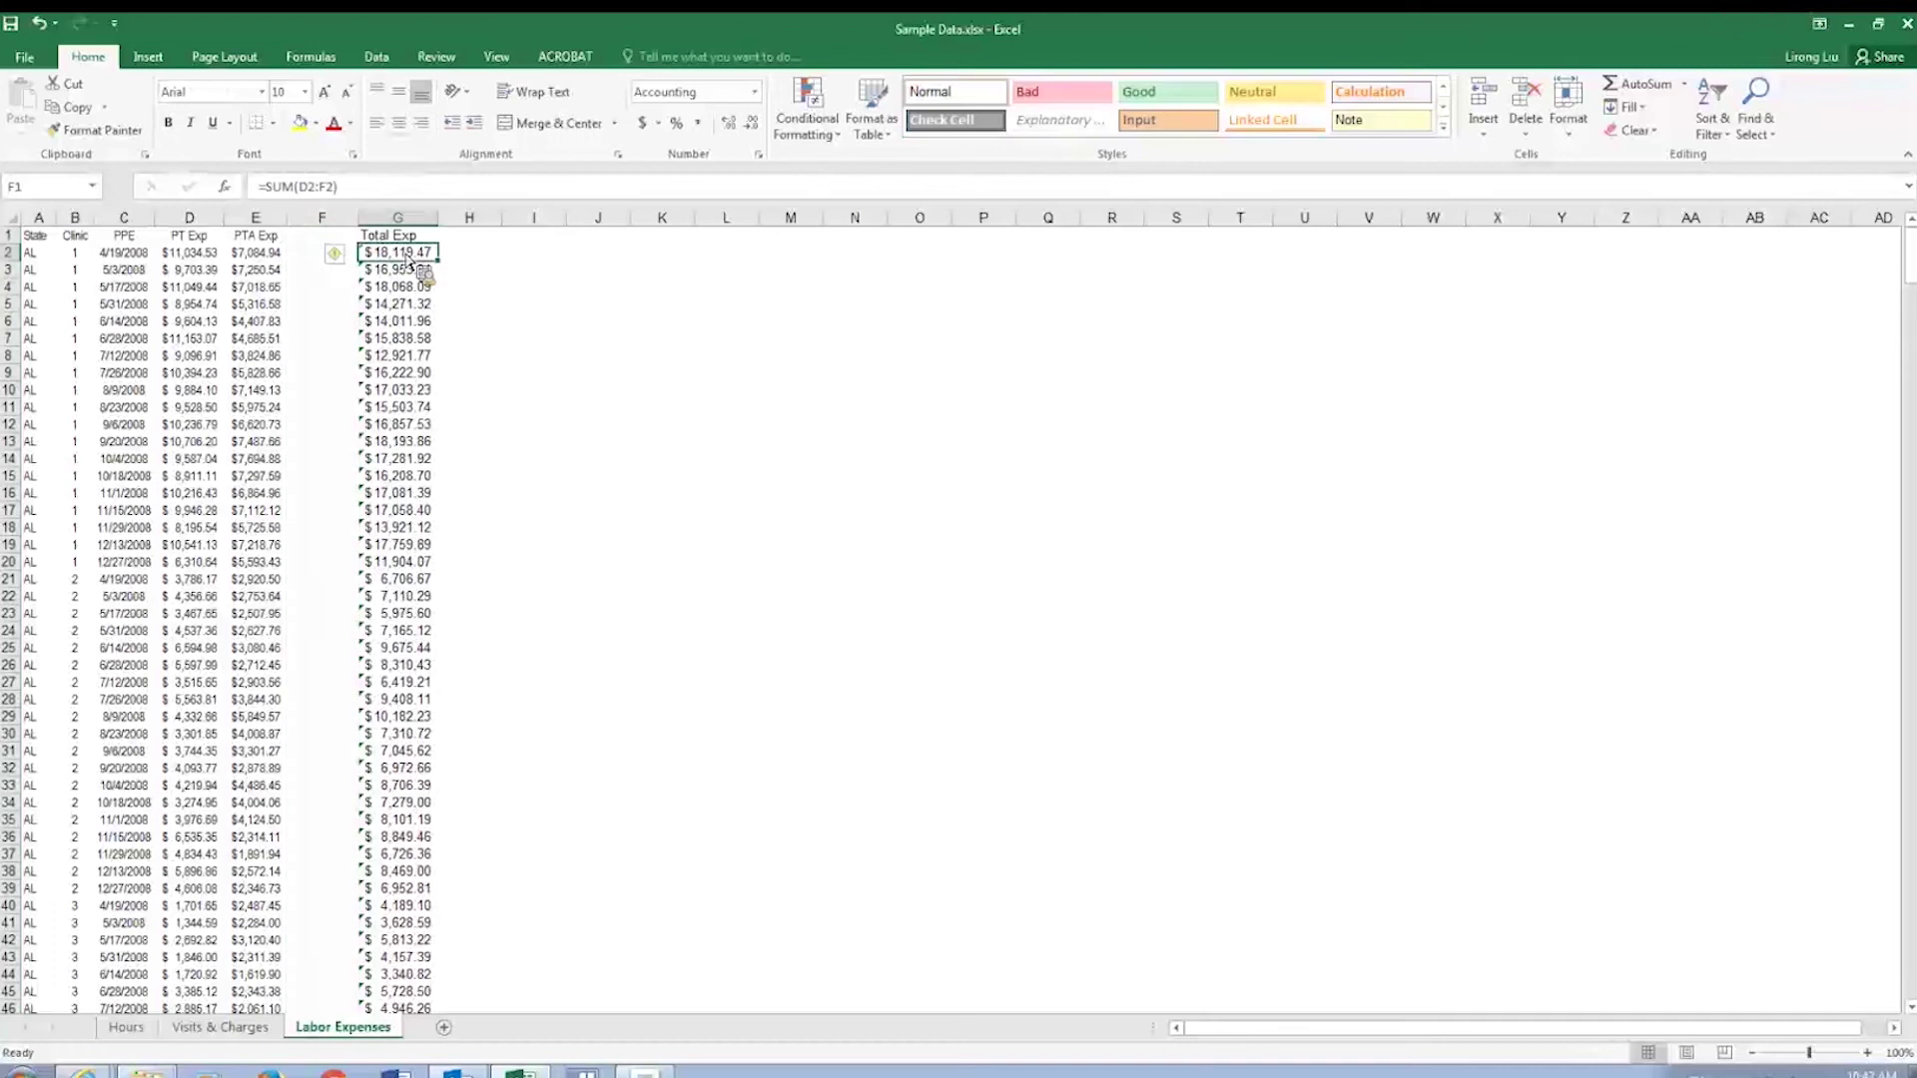
pyautogui.click(40, 24)
pyautogui.click(406, 255)
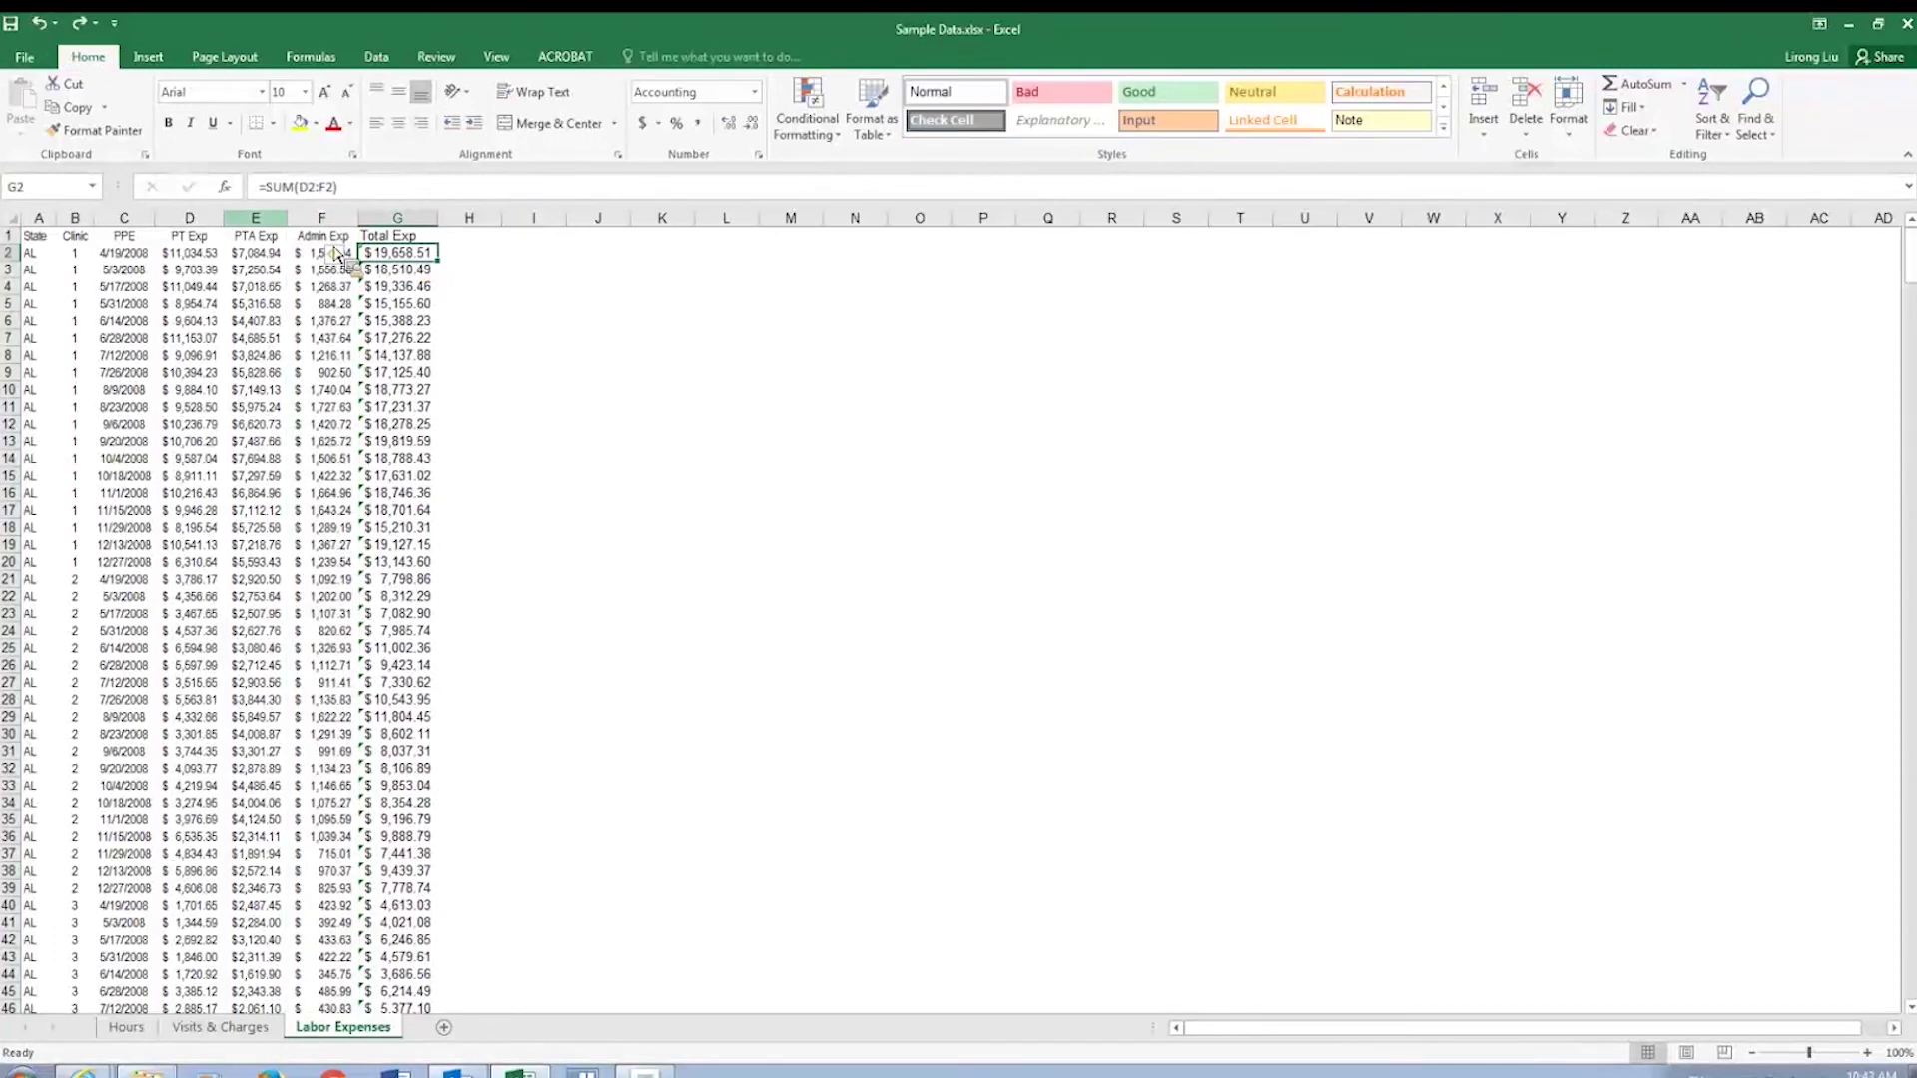
# Copy the Total Exp column on the Labor Expenses sheet and paste it over itself as values only, then check cell G7.
pyautogui.click(267, 222)
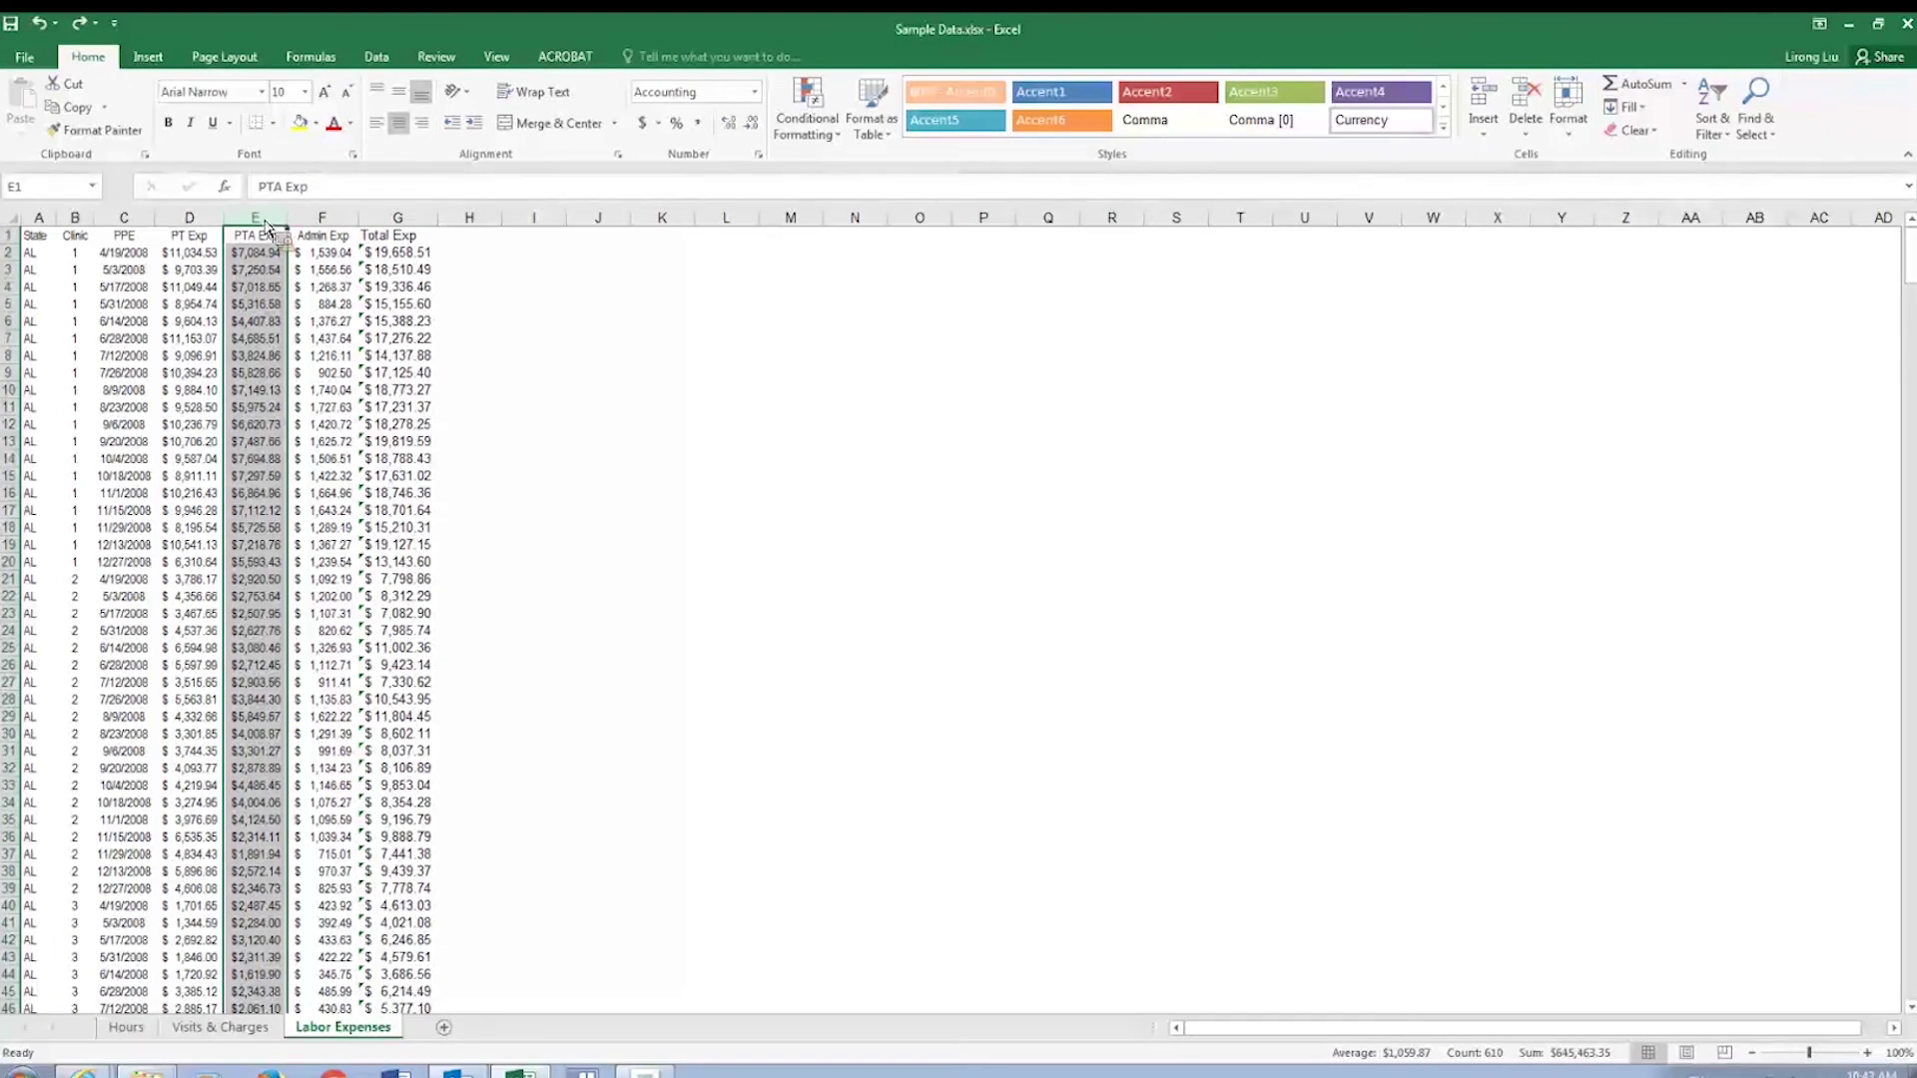
pyautogui.click(434, 262)
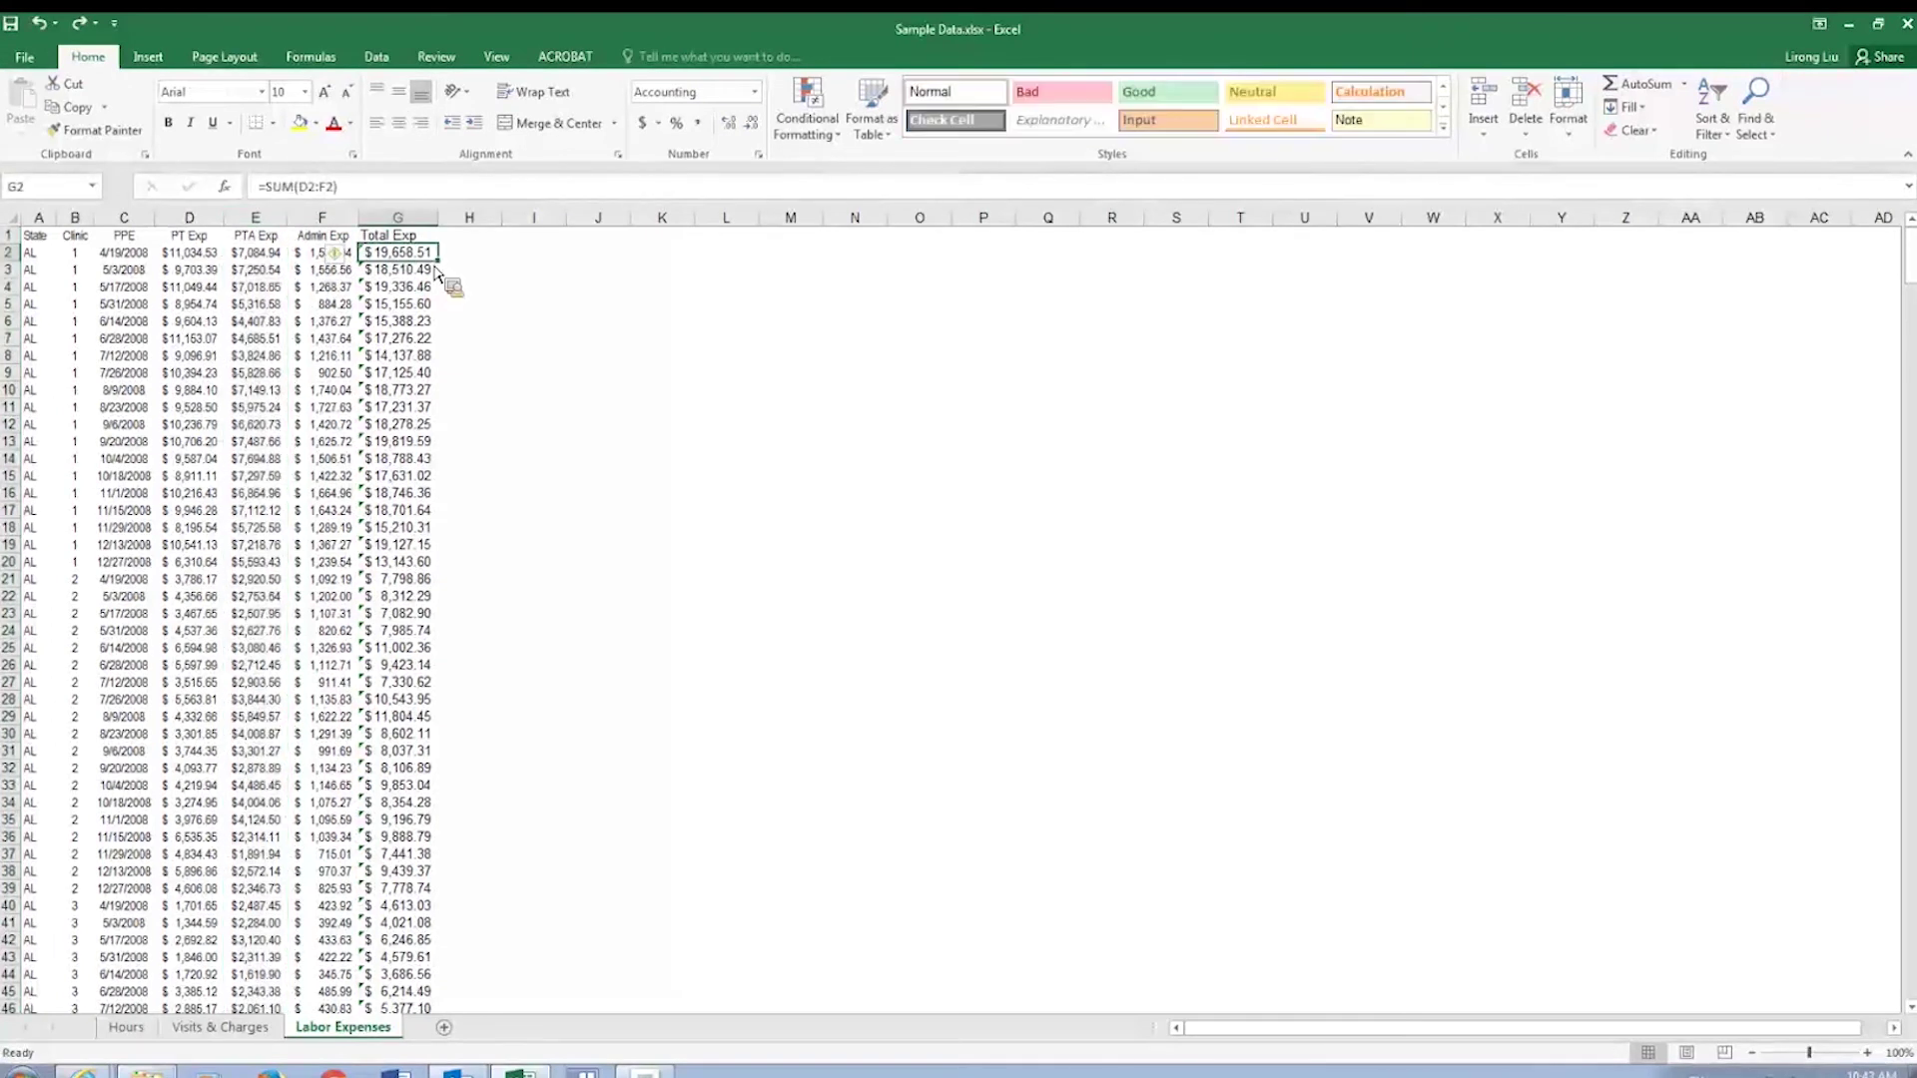
pyautogui.click(419, 219)
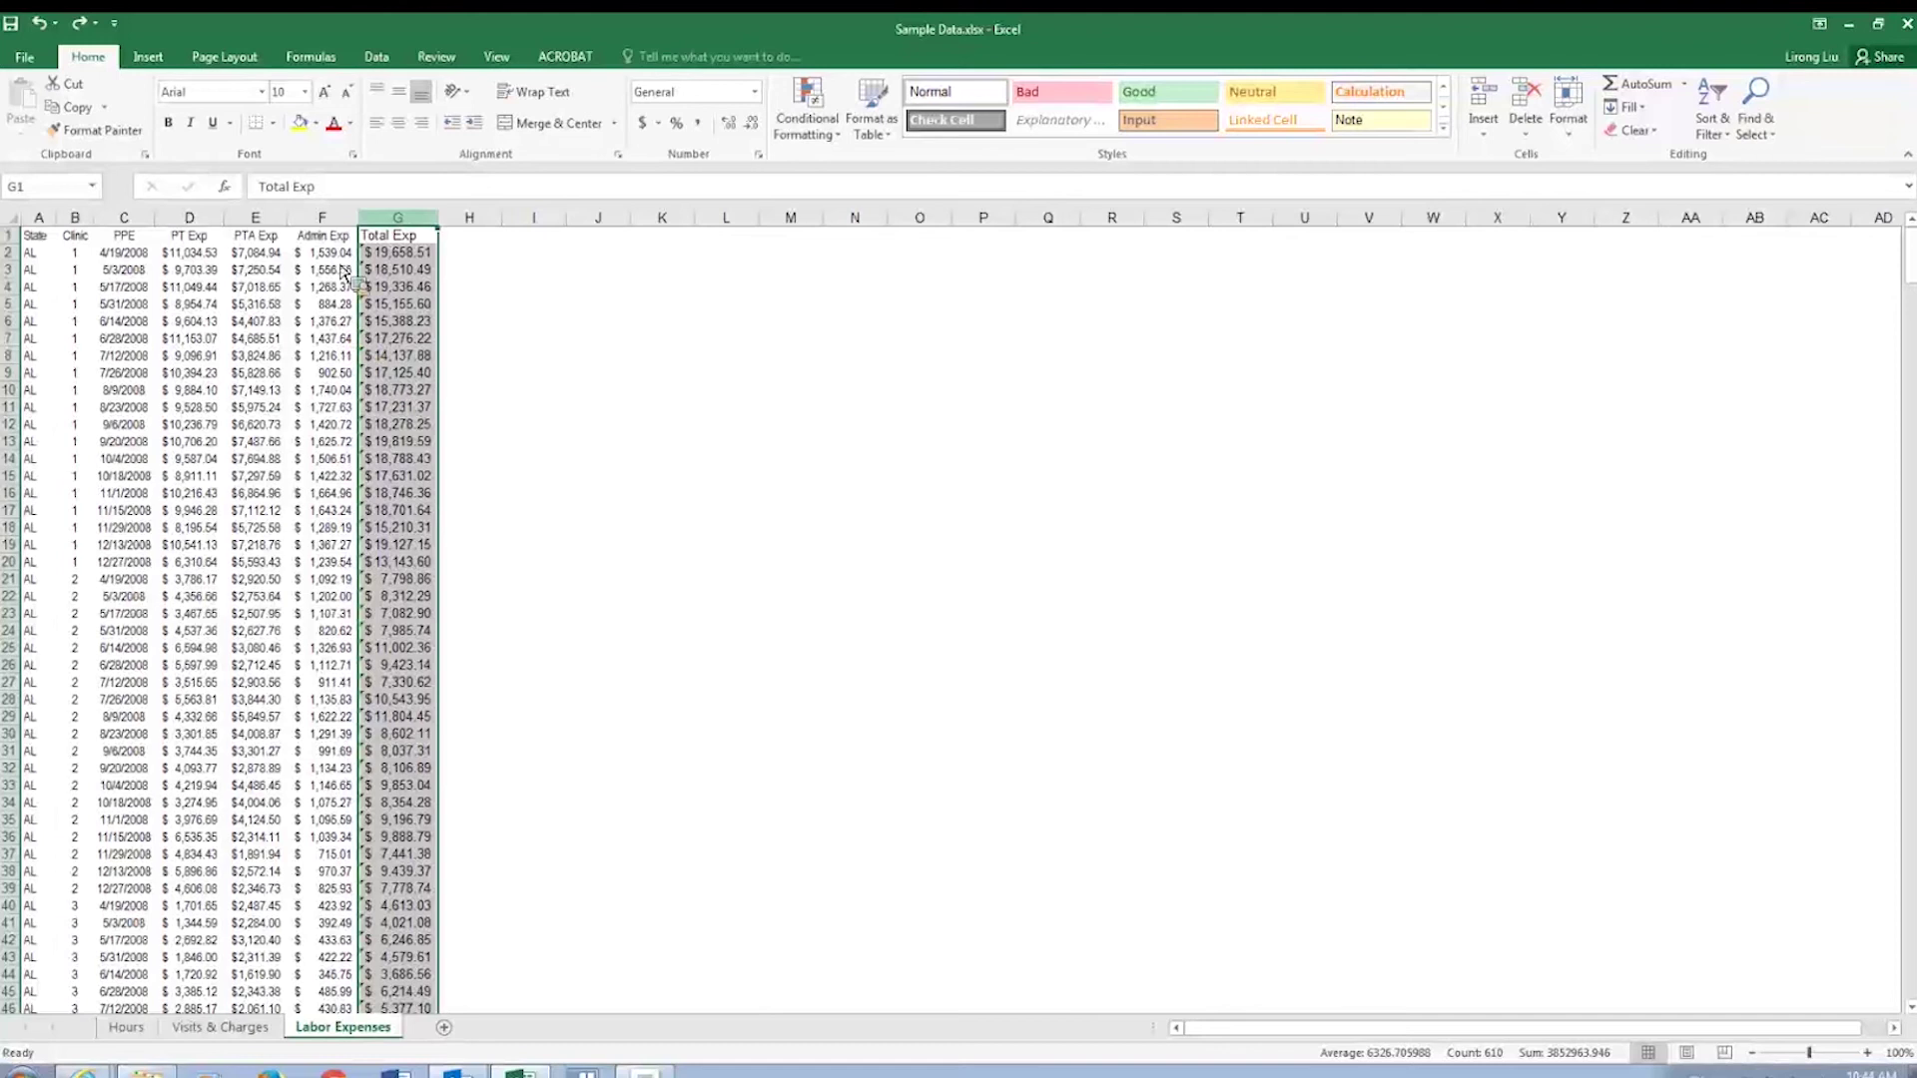
pyautogui.rightClick(412, 250)
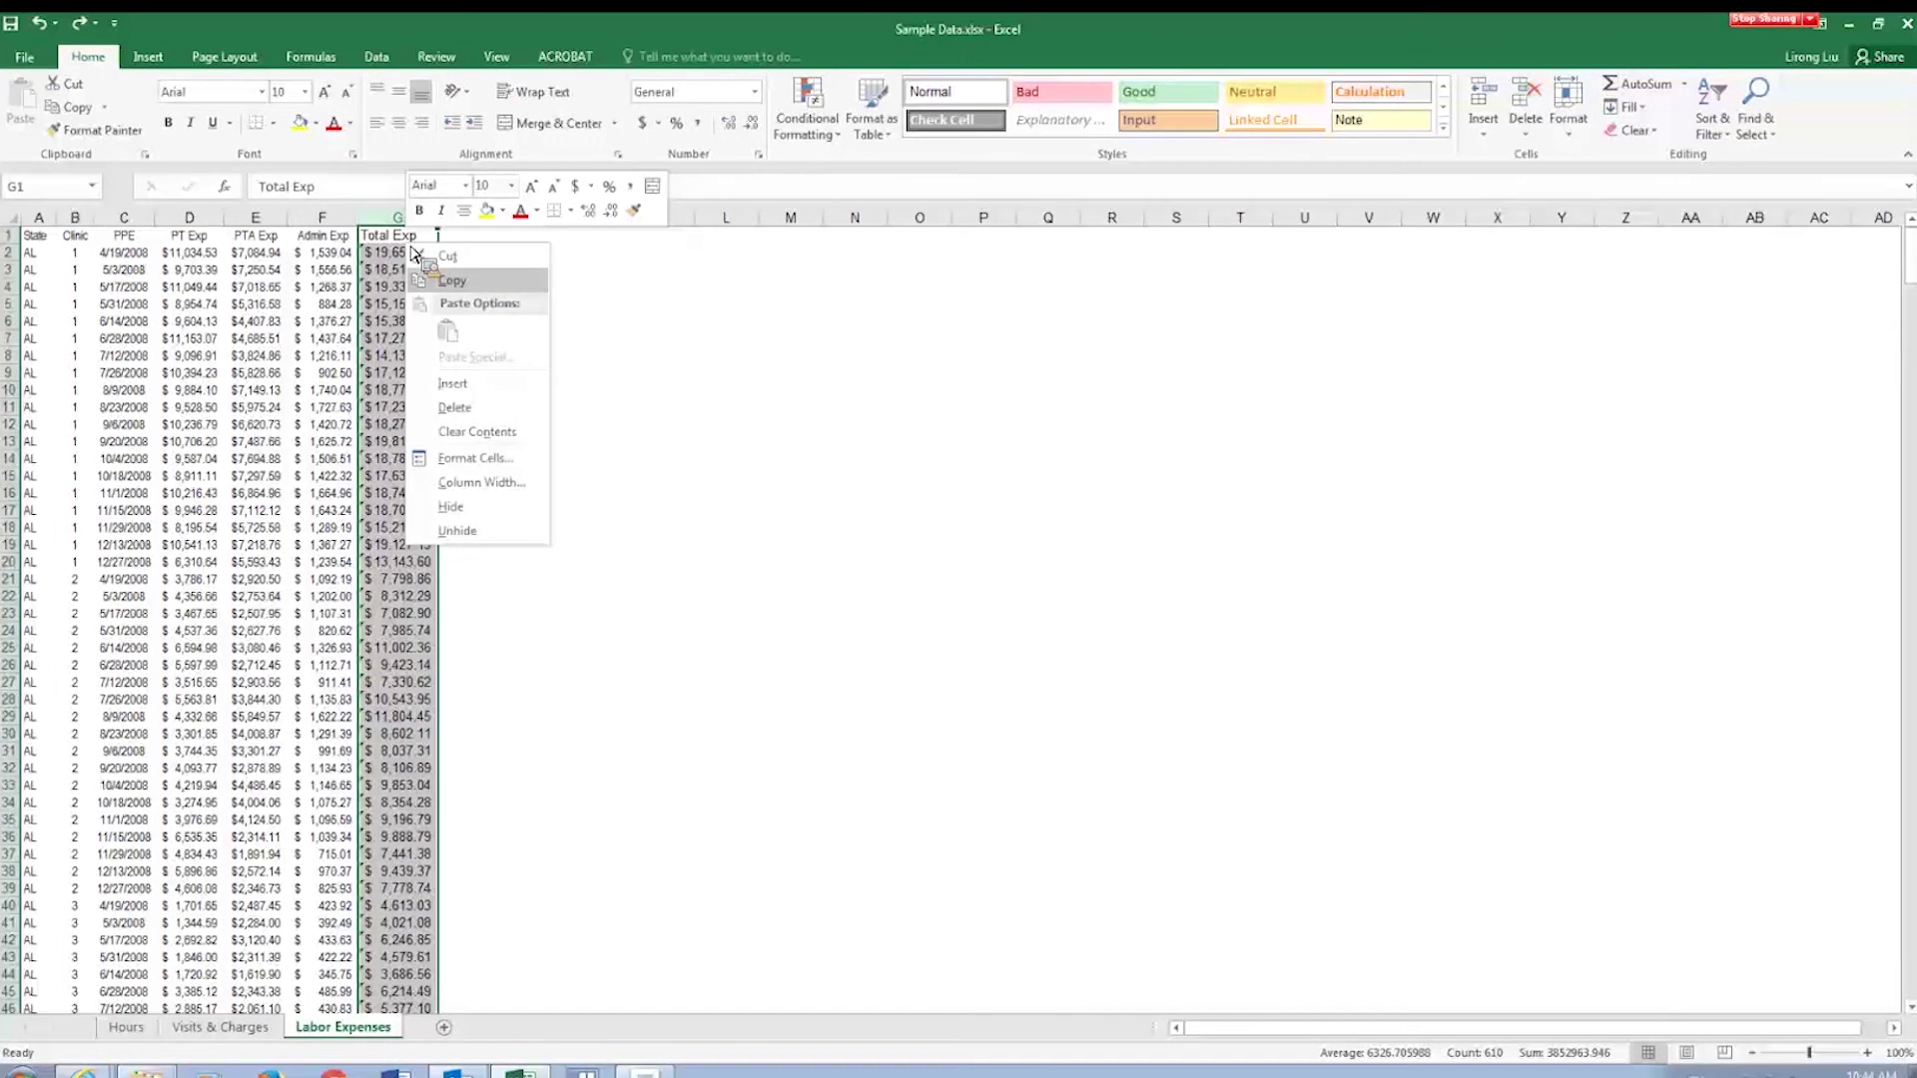
pyautogui.click(474, 278)
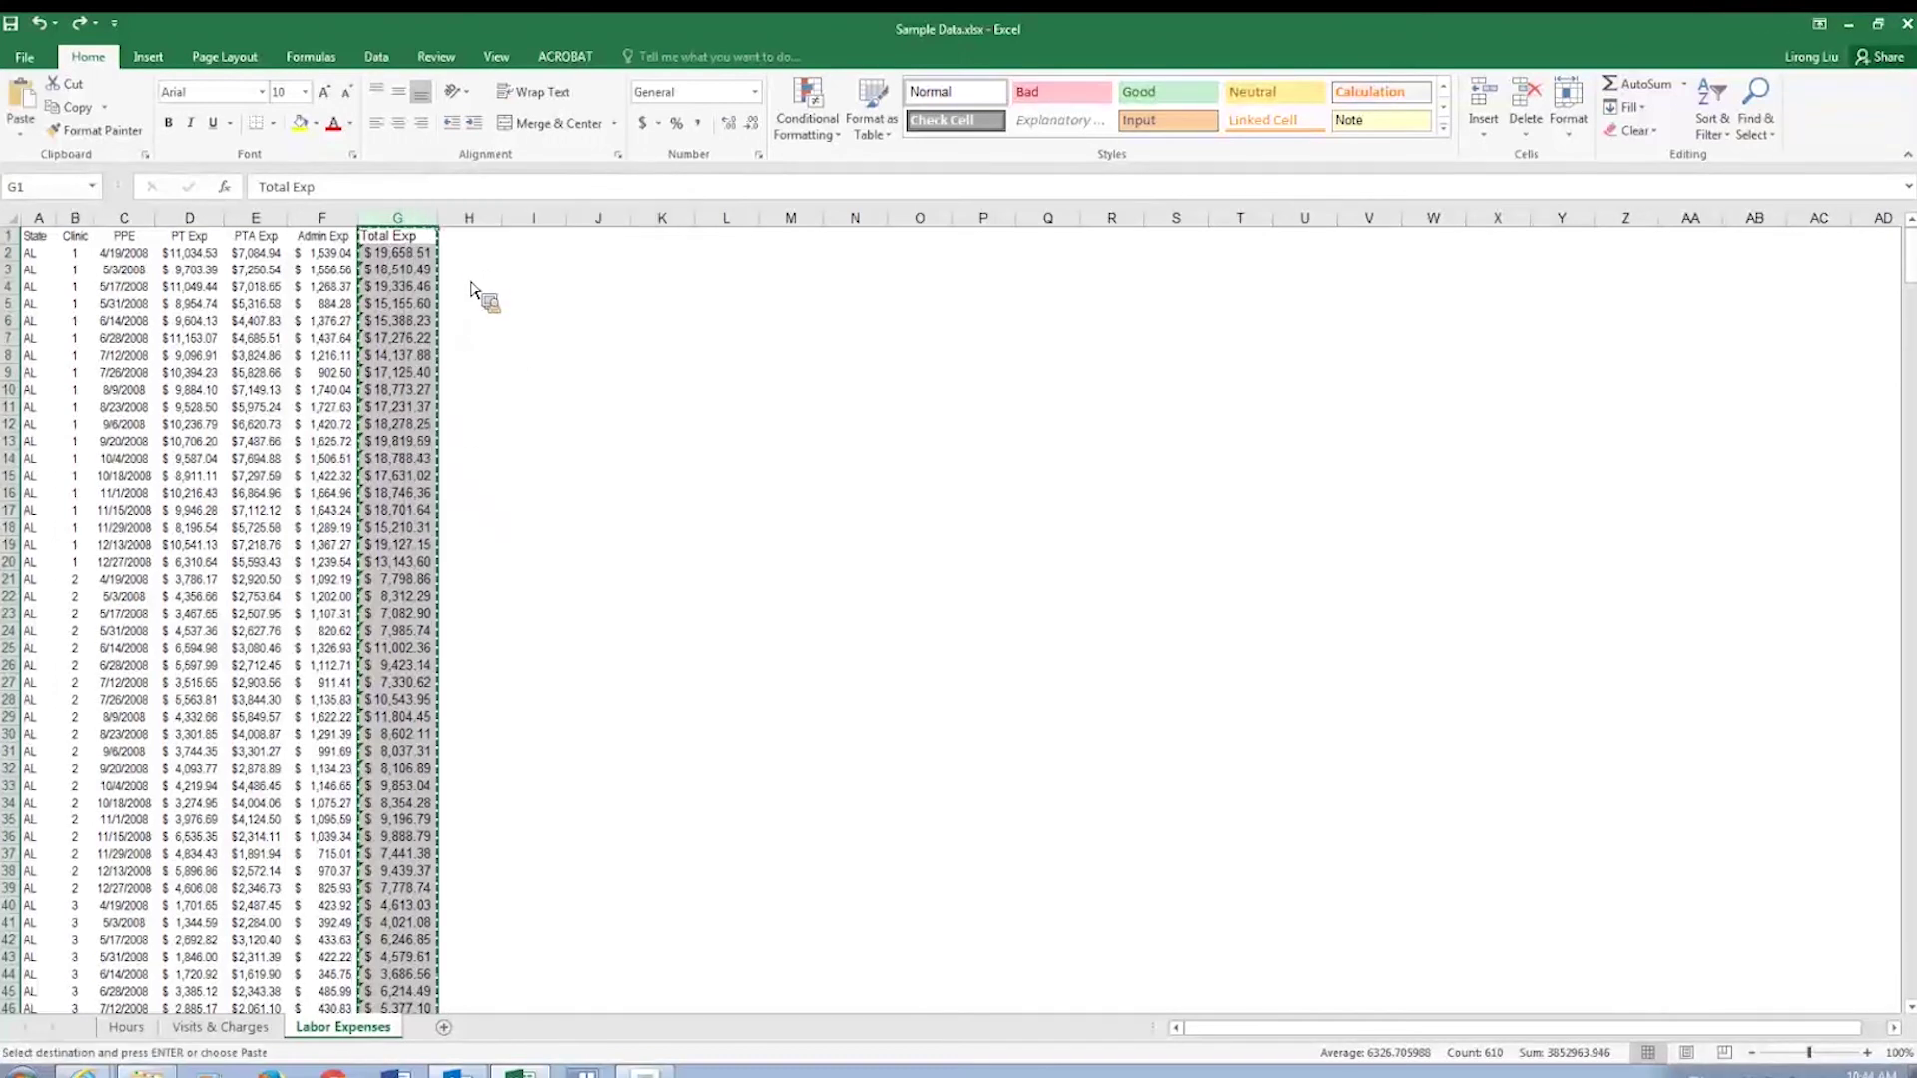
pyautogui.rightClick(404, 285)
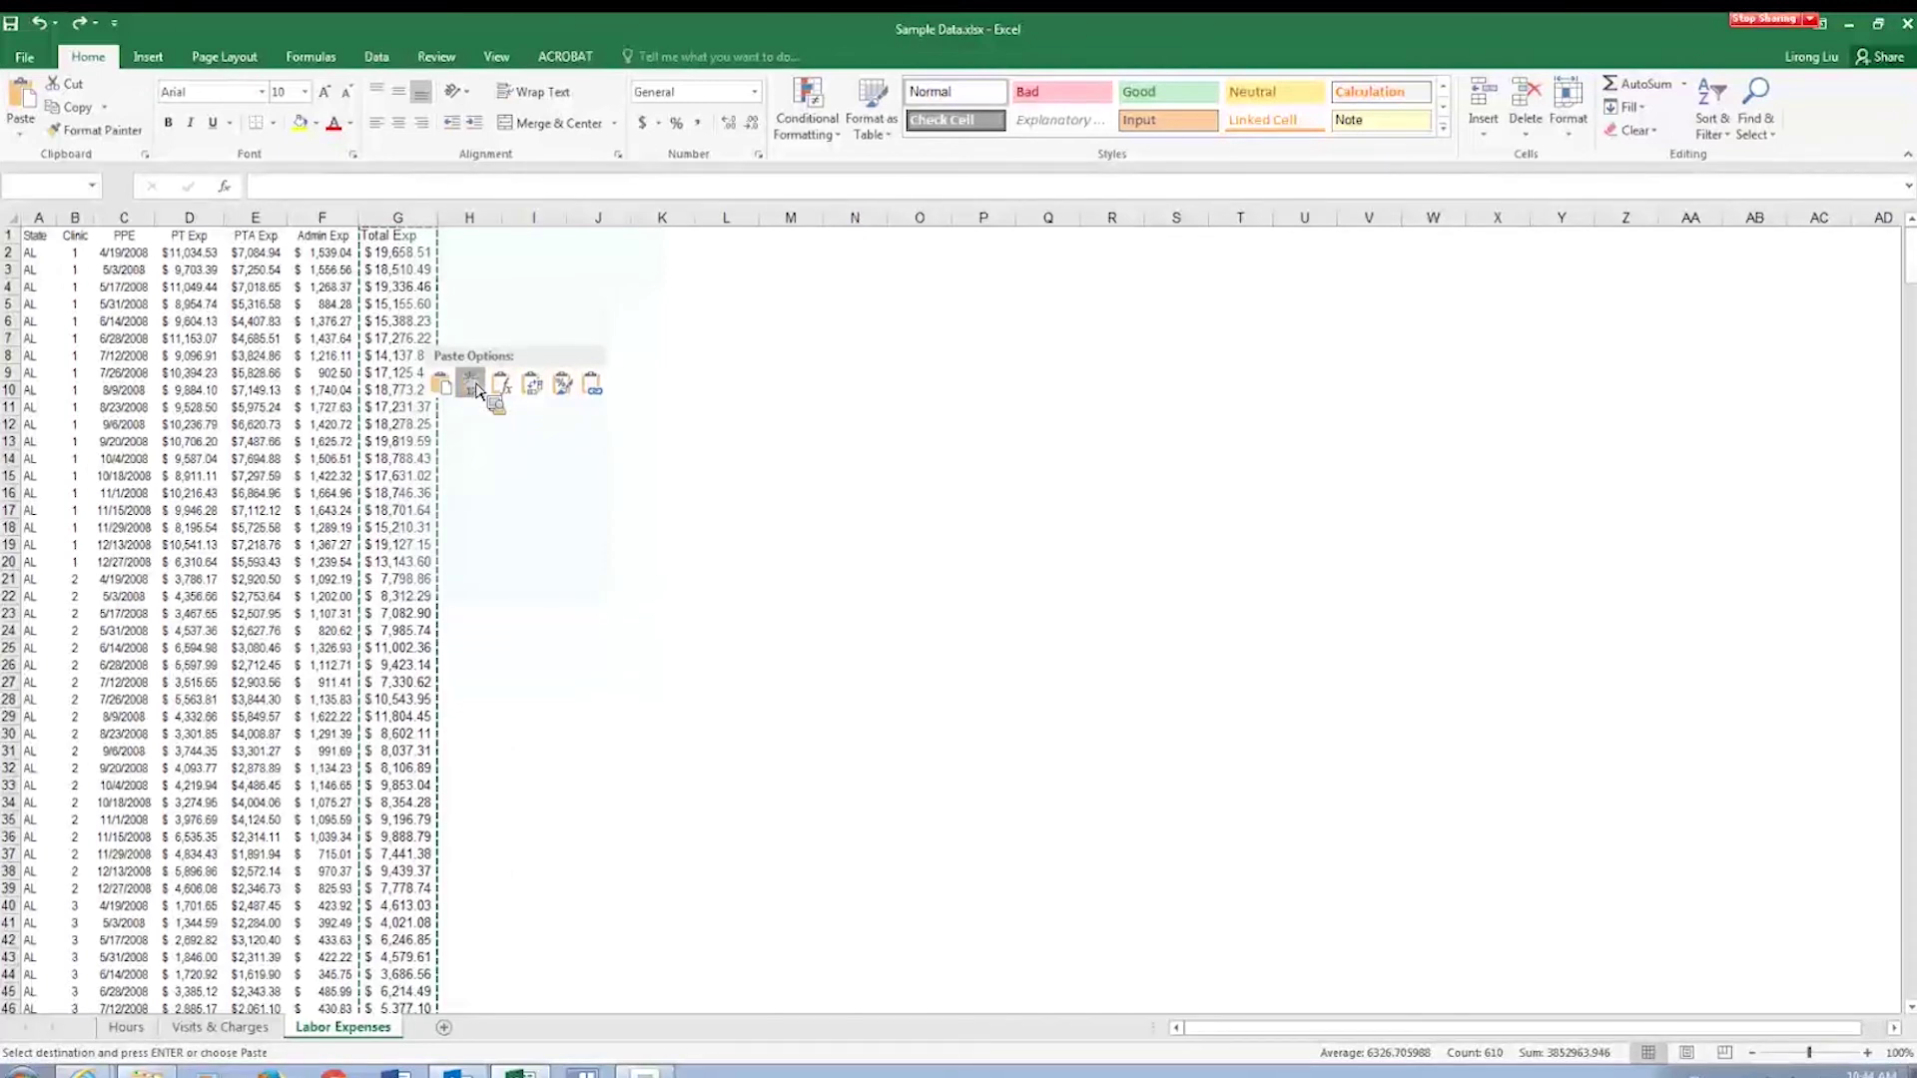
pyautogui.click(470, 385)
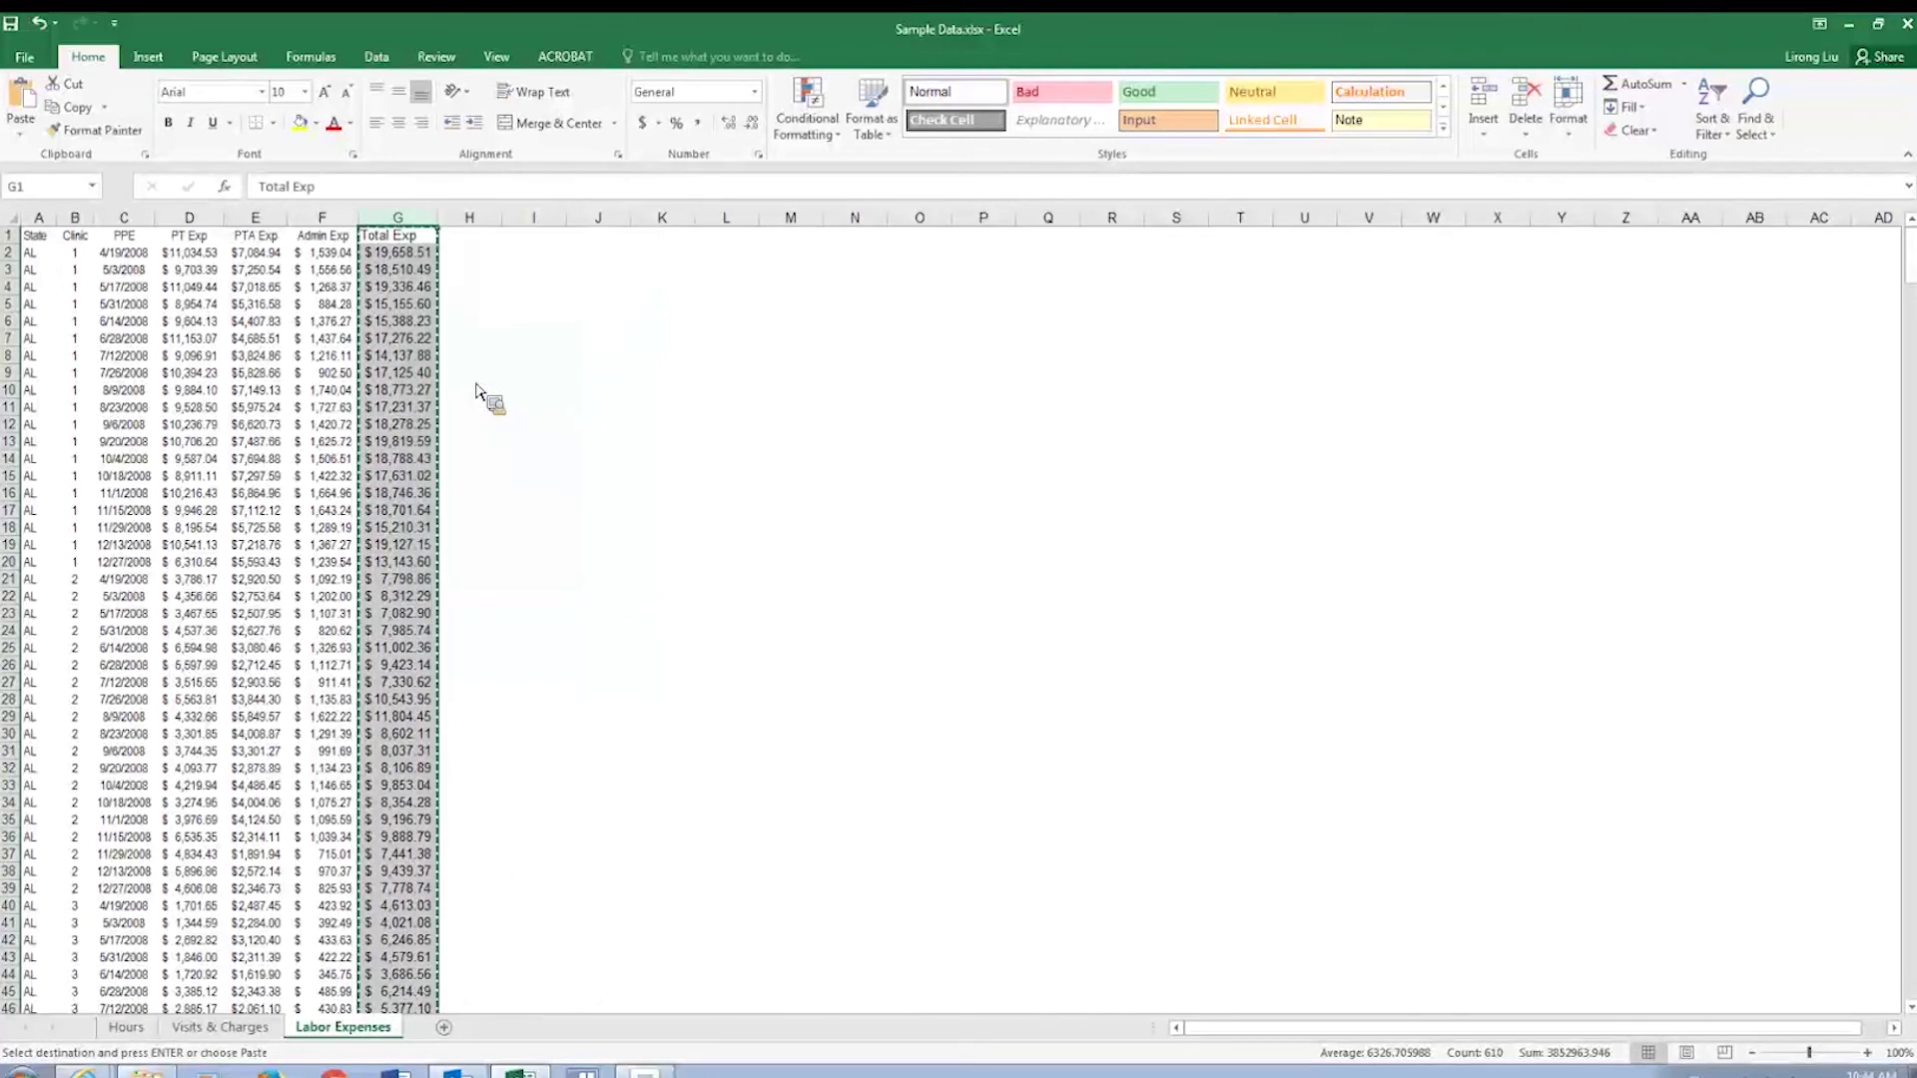
pyautogui.click(411, 339)
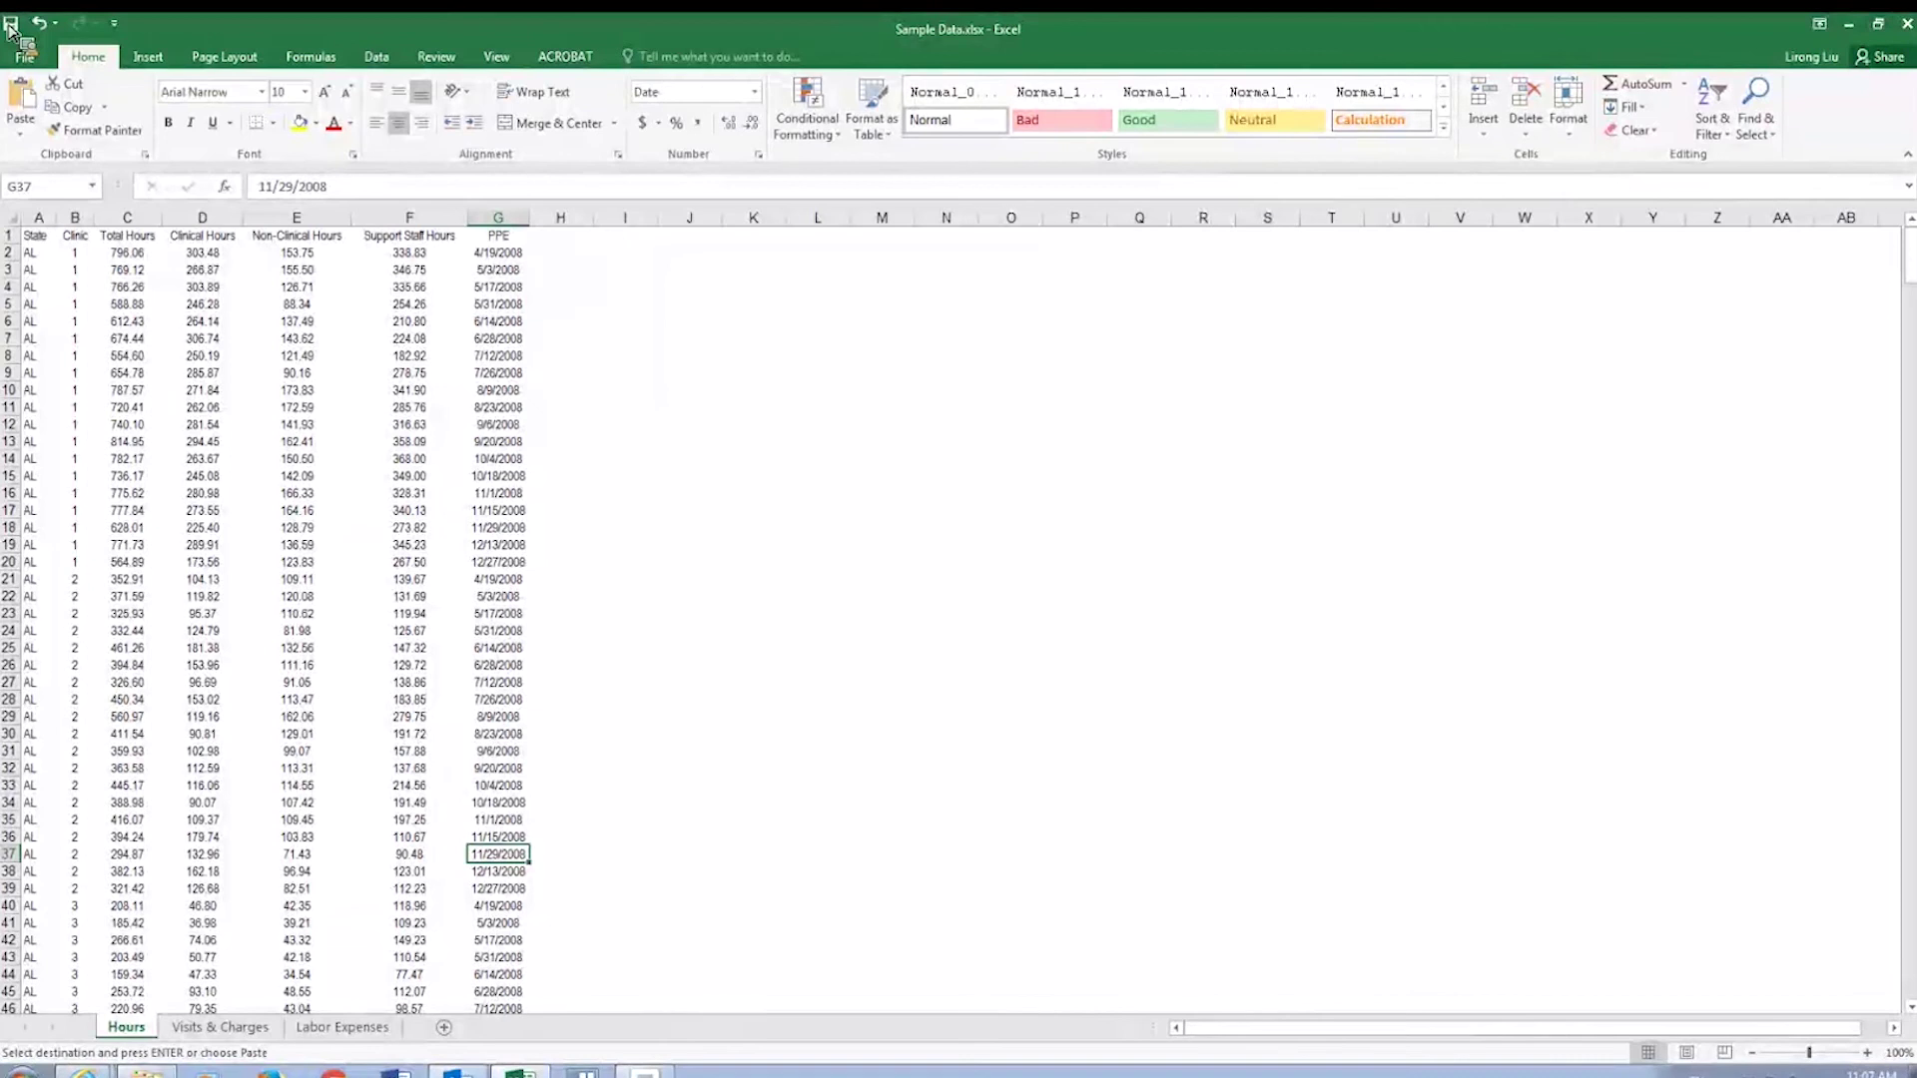
pyautogui.click(751, 837)
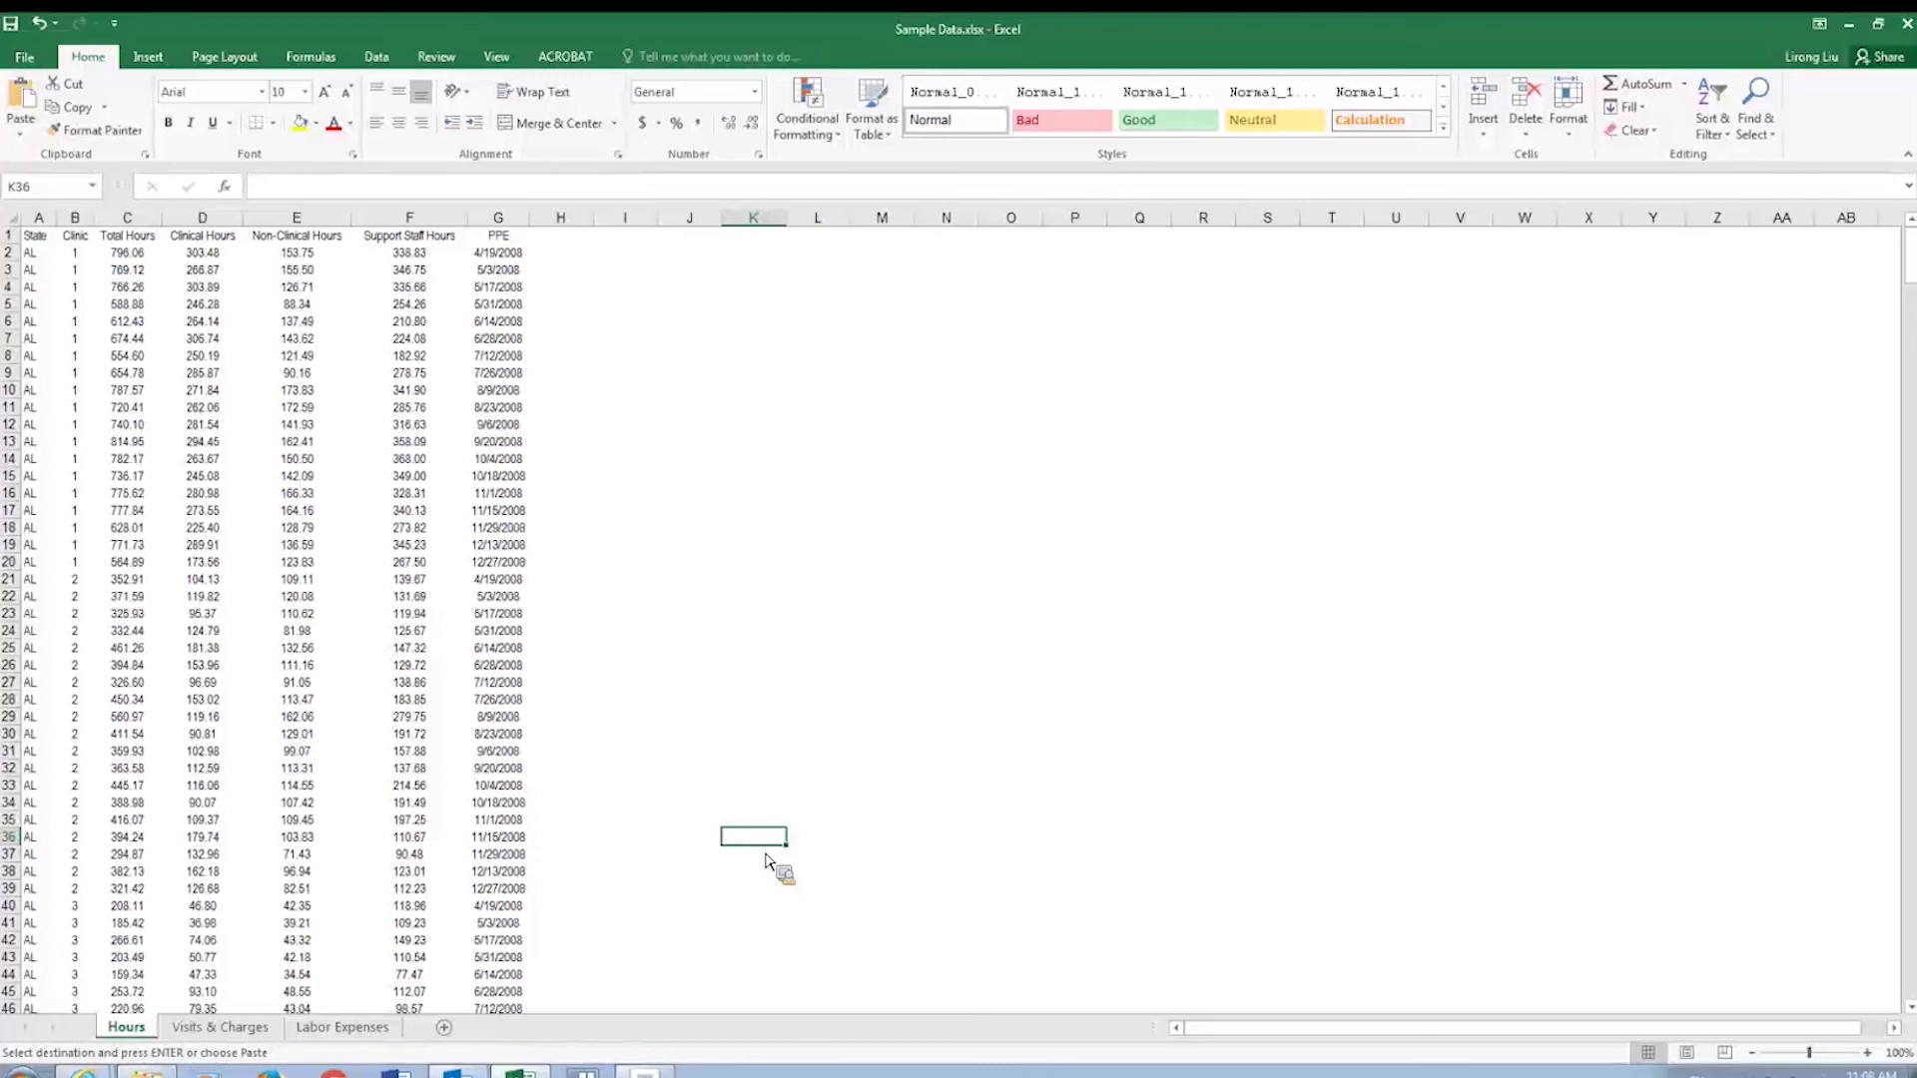
pyautogui.click(687, 889)
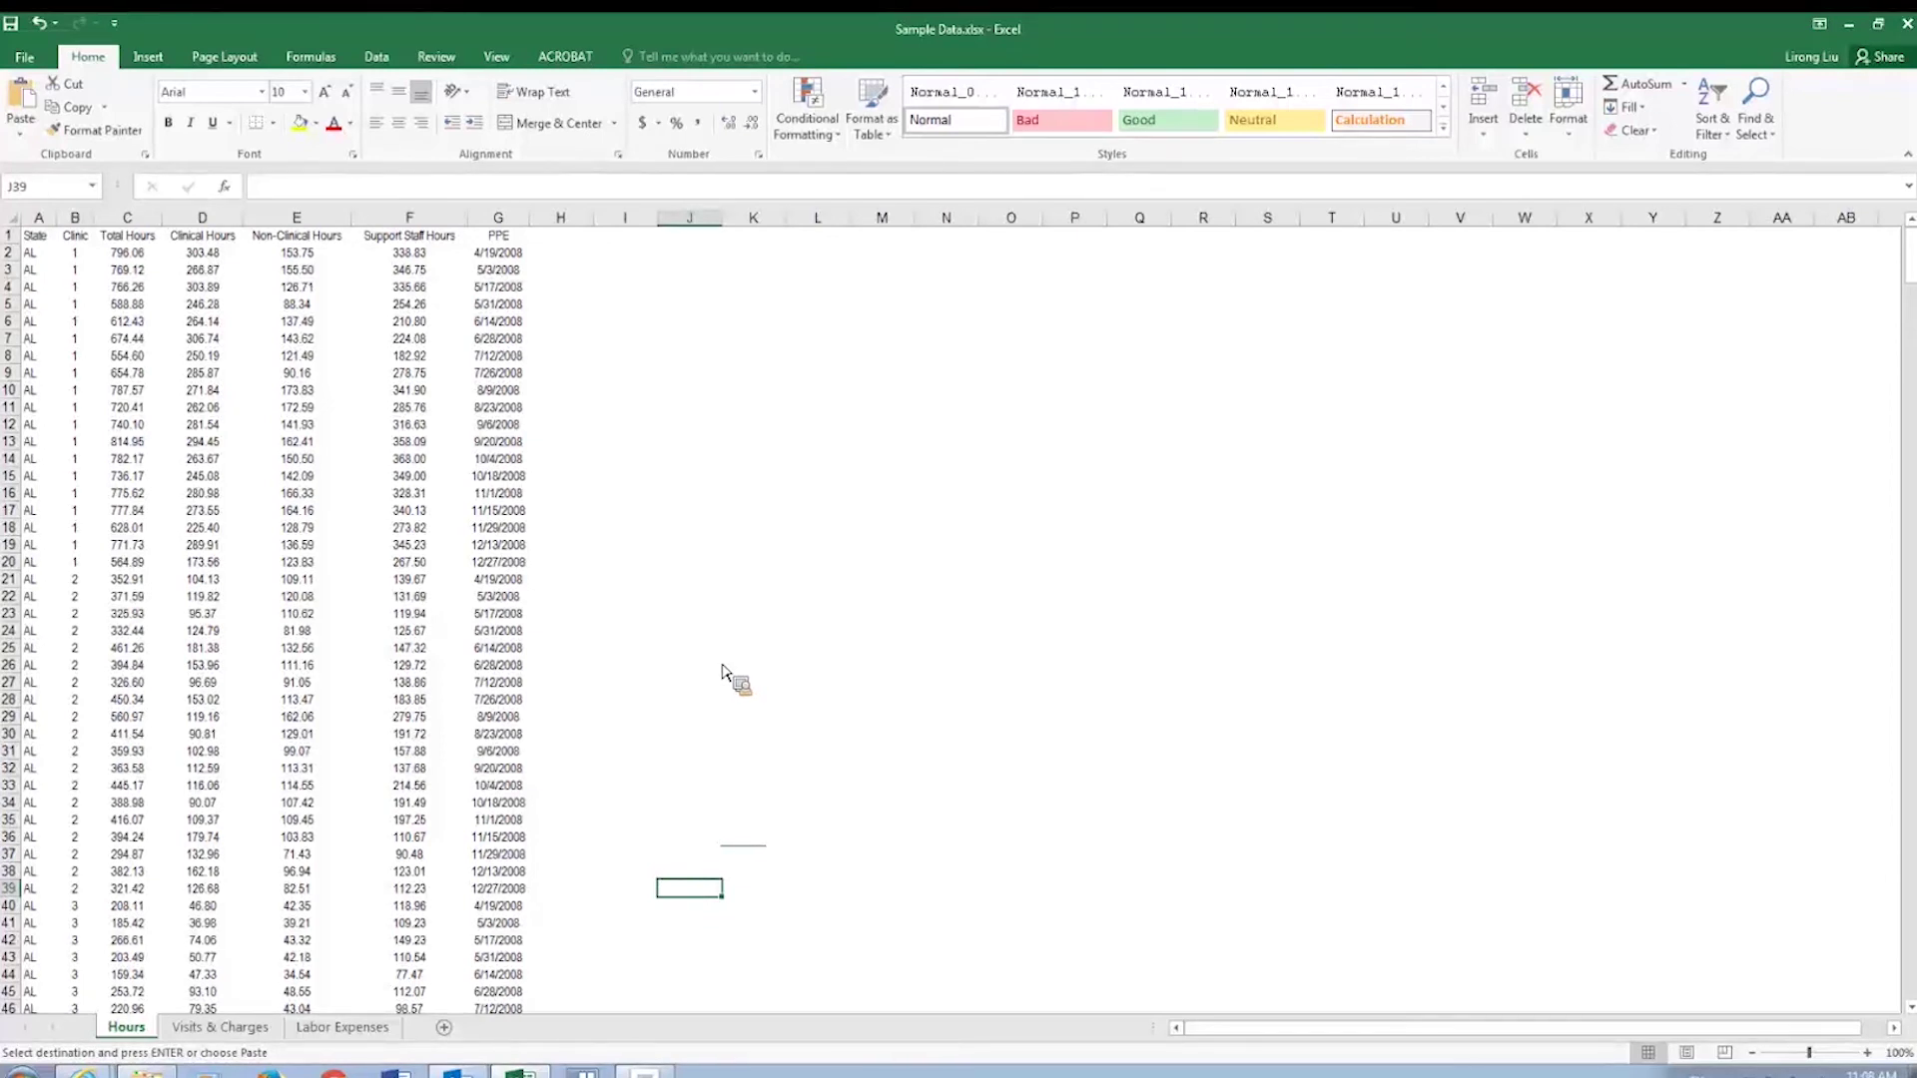
# Add a new worksheet after Labor Expenses and name it Rent.
pyautogui.moveTo(142, 1068)
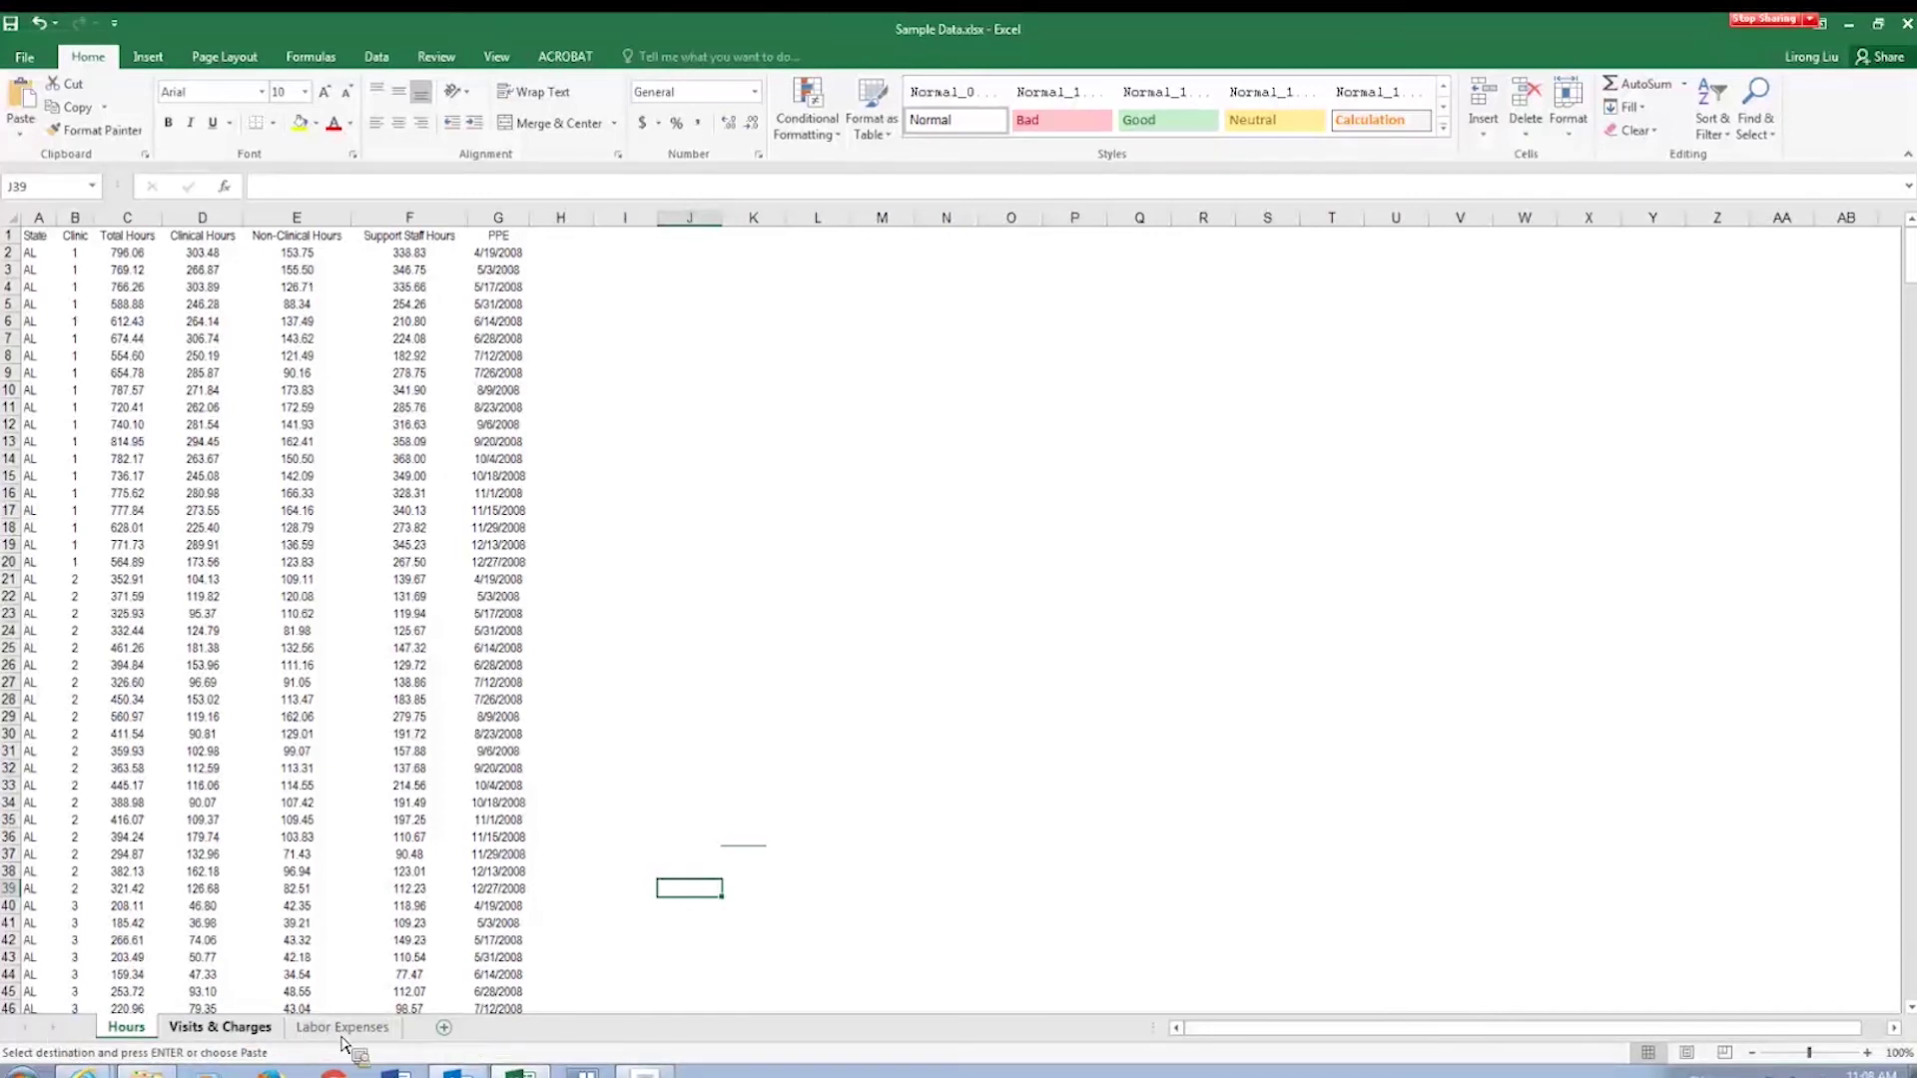
pyautogui.click(224, 1028)
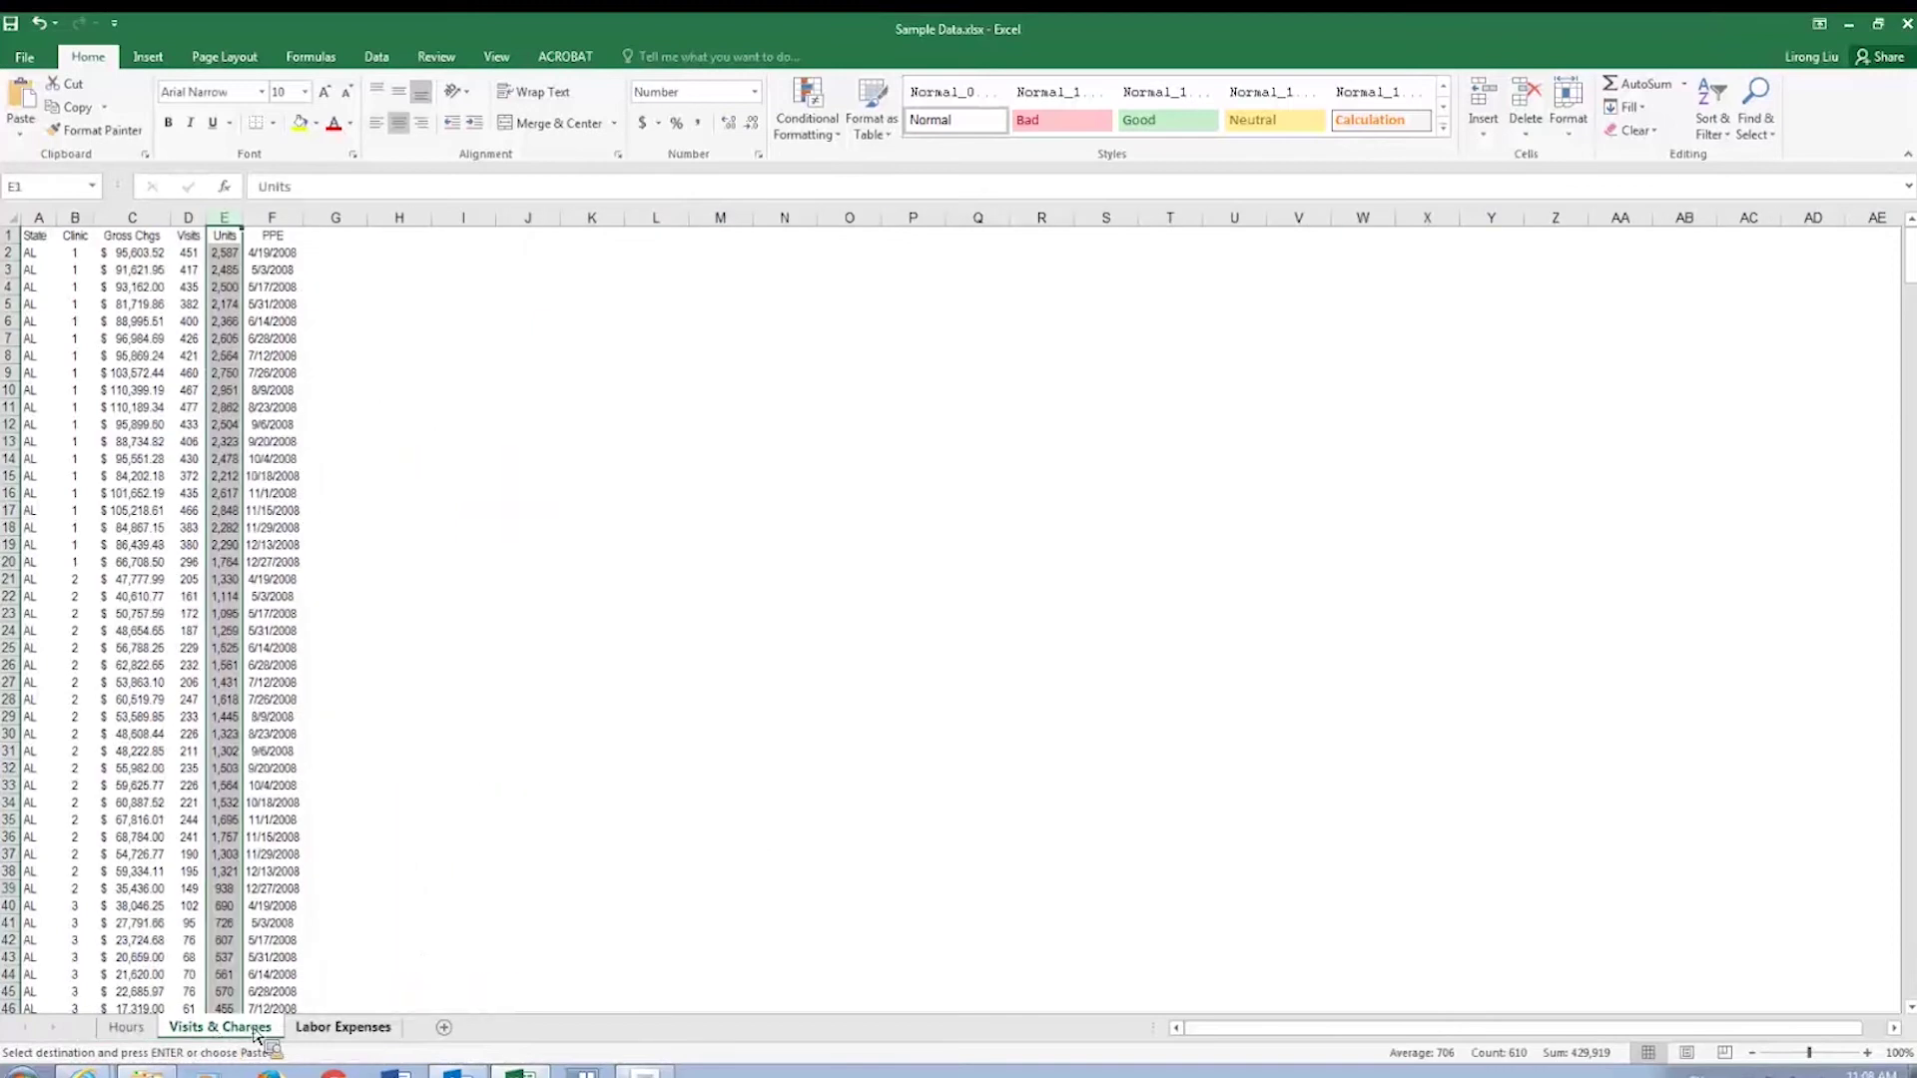
pyautogui.click(339, 1029)
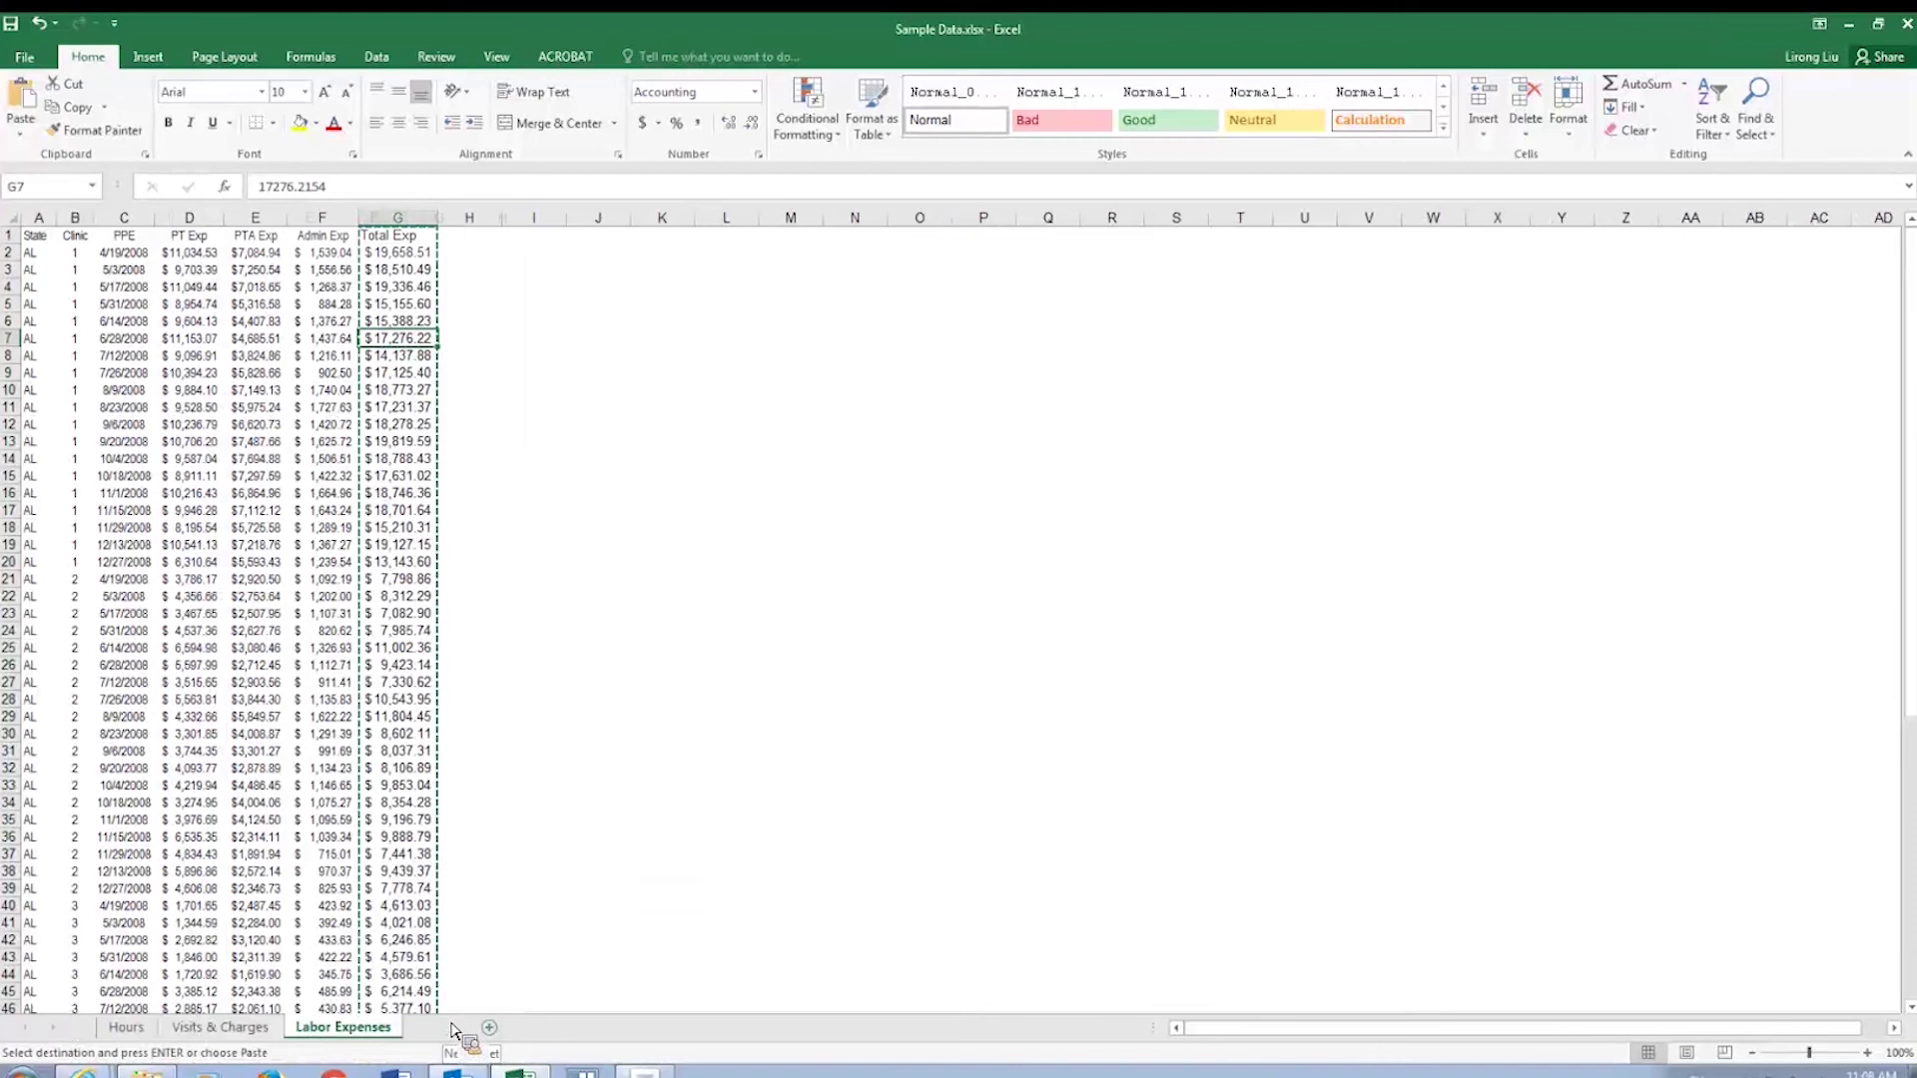
pyautogui.click(451, 1031)
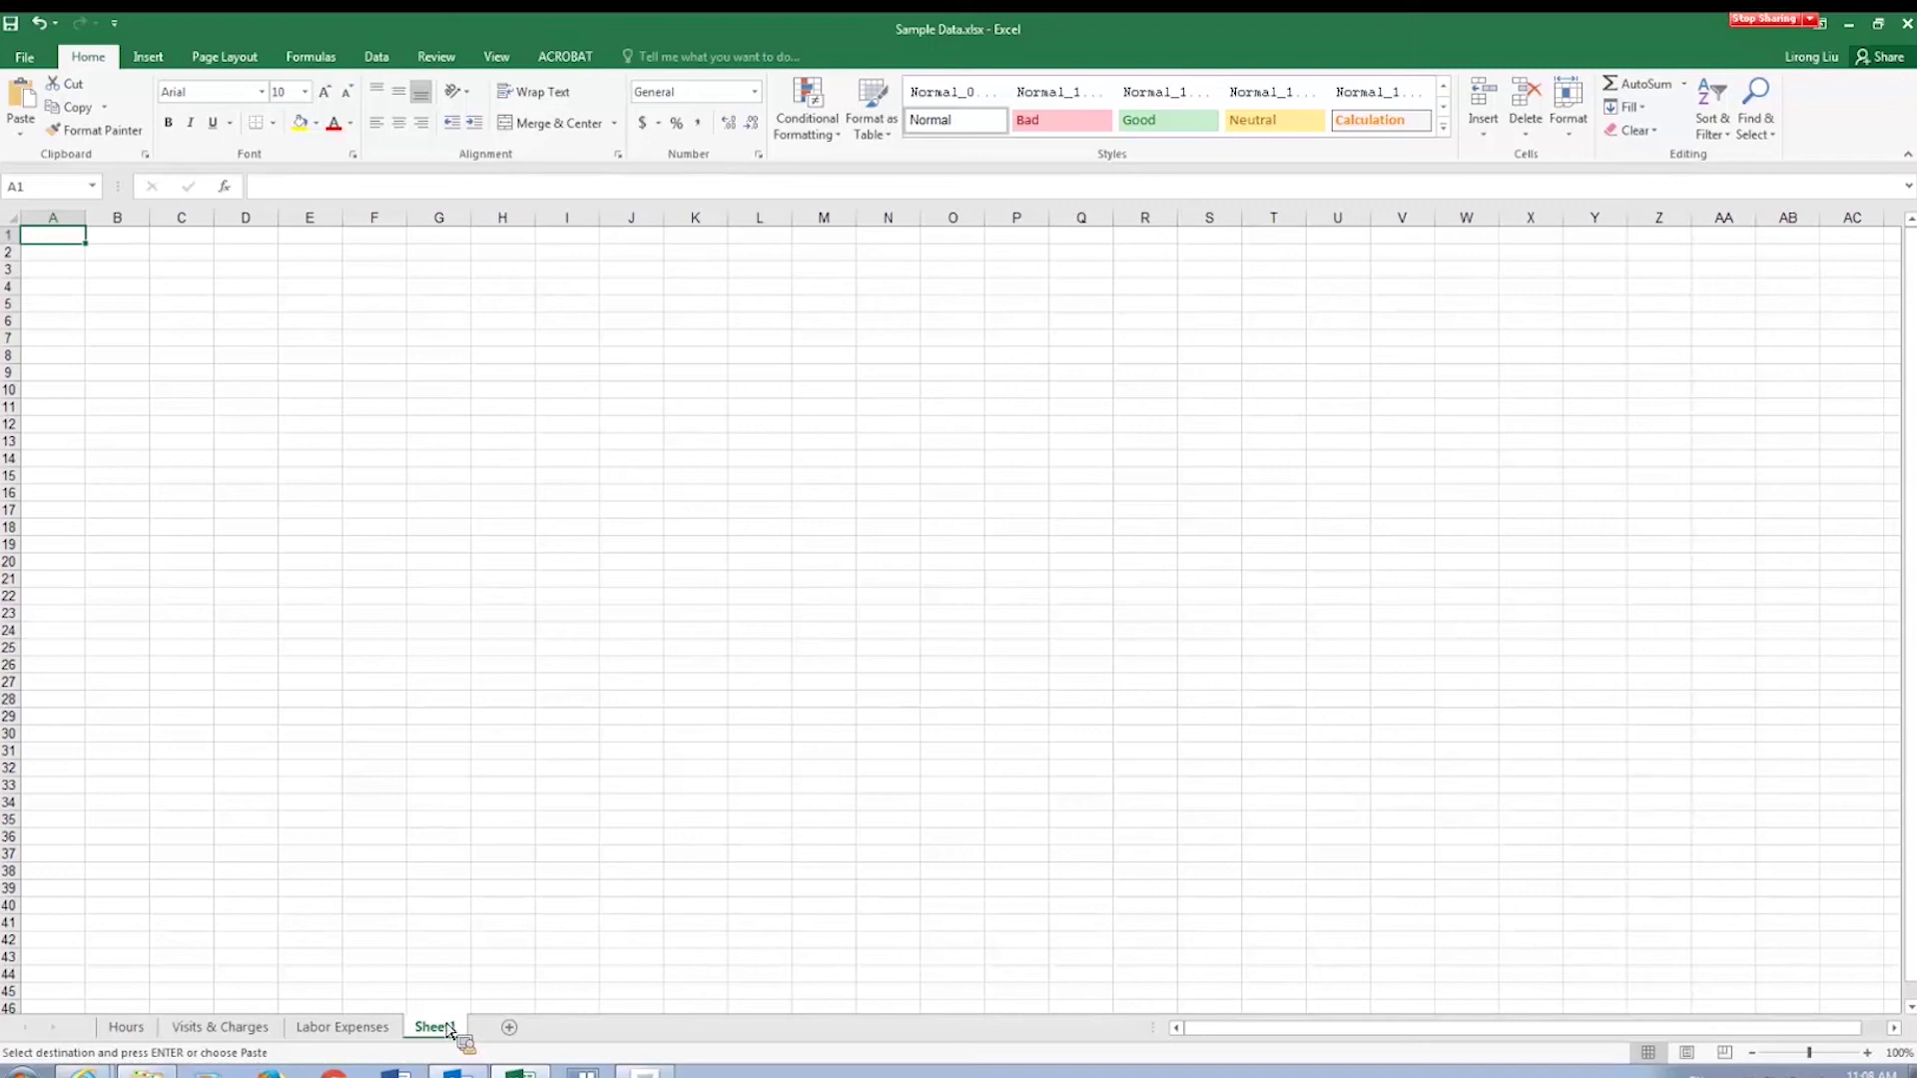
pyautogui.moveTo(448, 1031); pyautogui.dragTo(464, 1041)
pyautogui.doubleClick(439, 1028)
pyautogui.write('Rent')
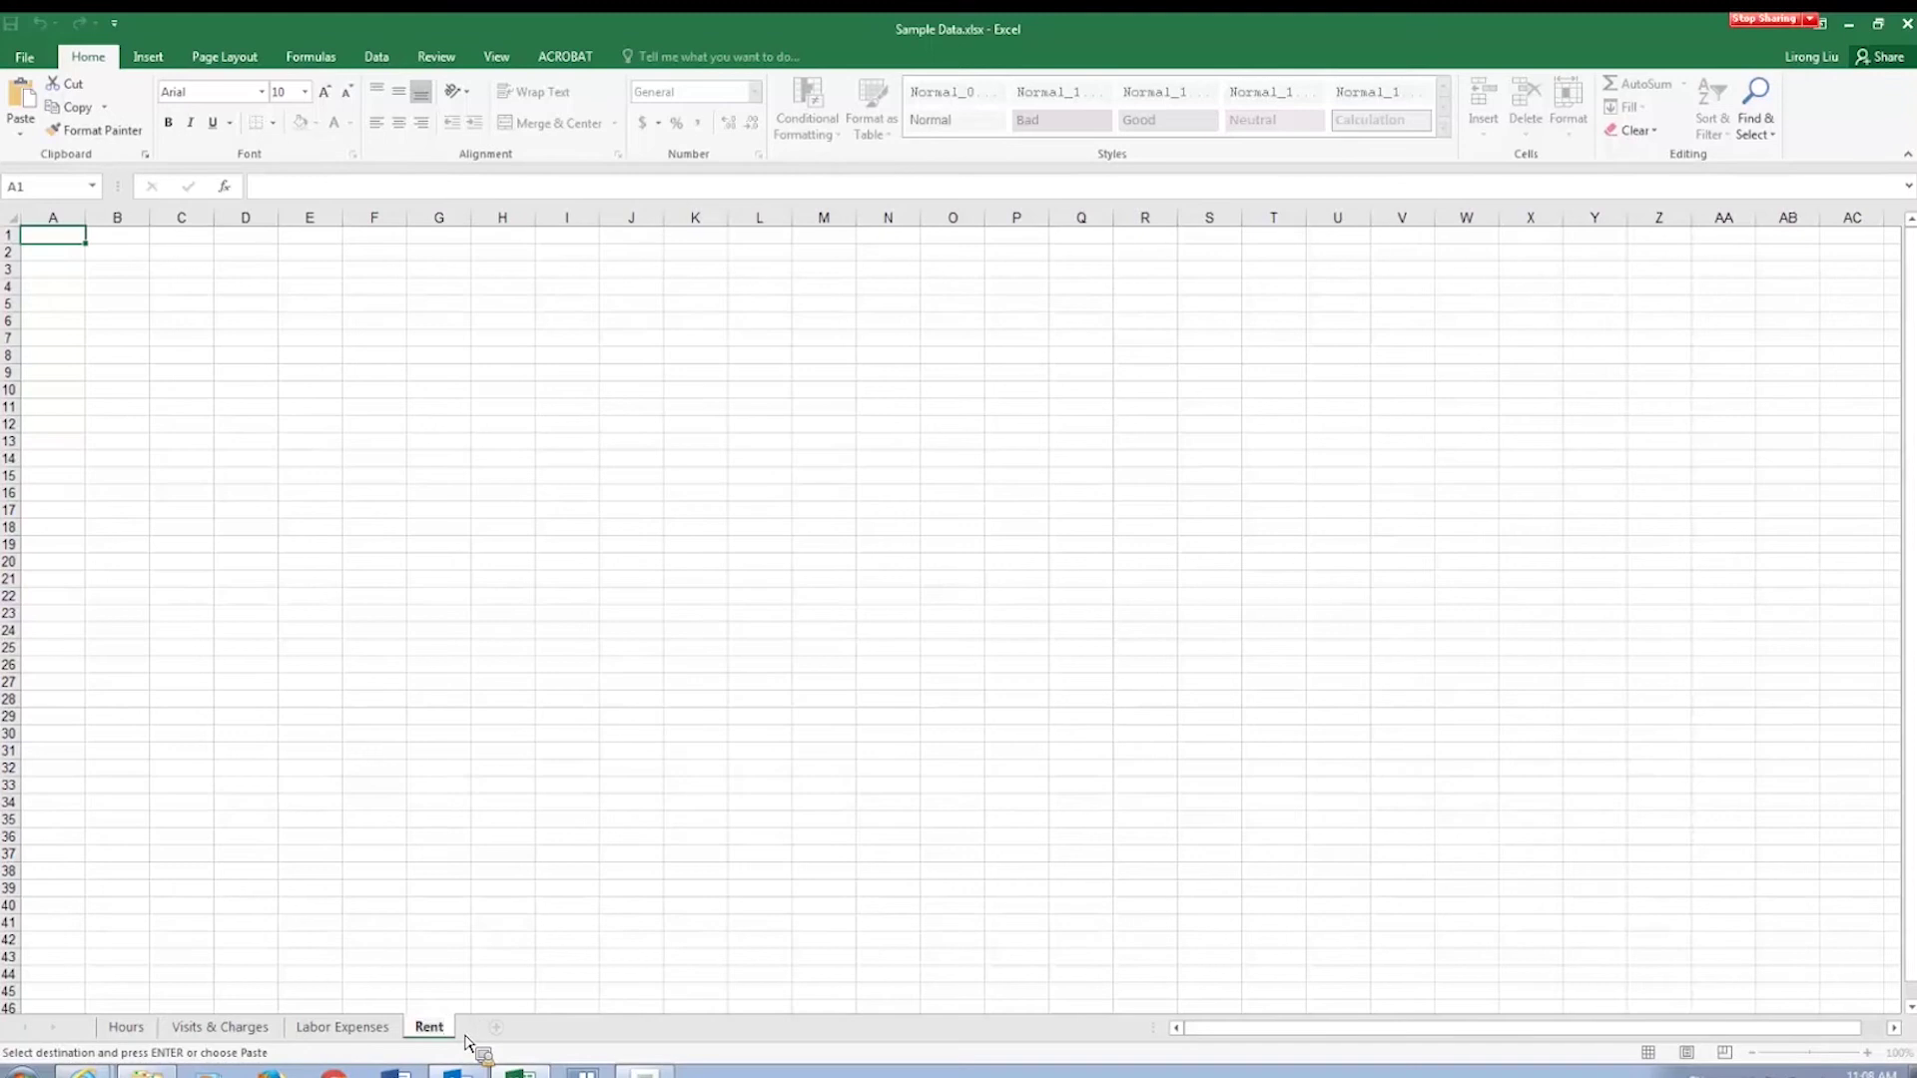
pyautogui.press('Return')
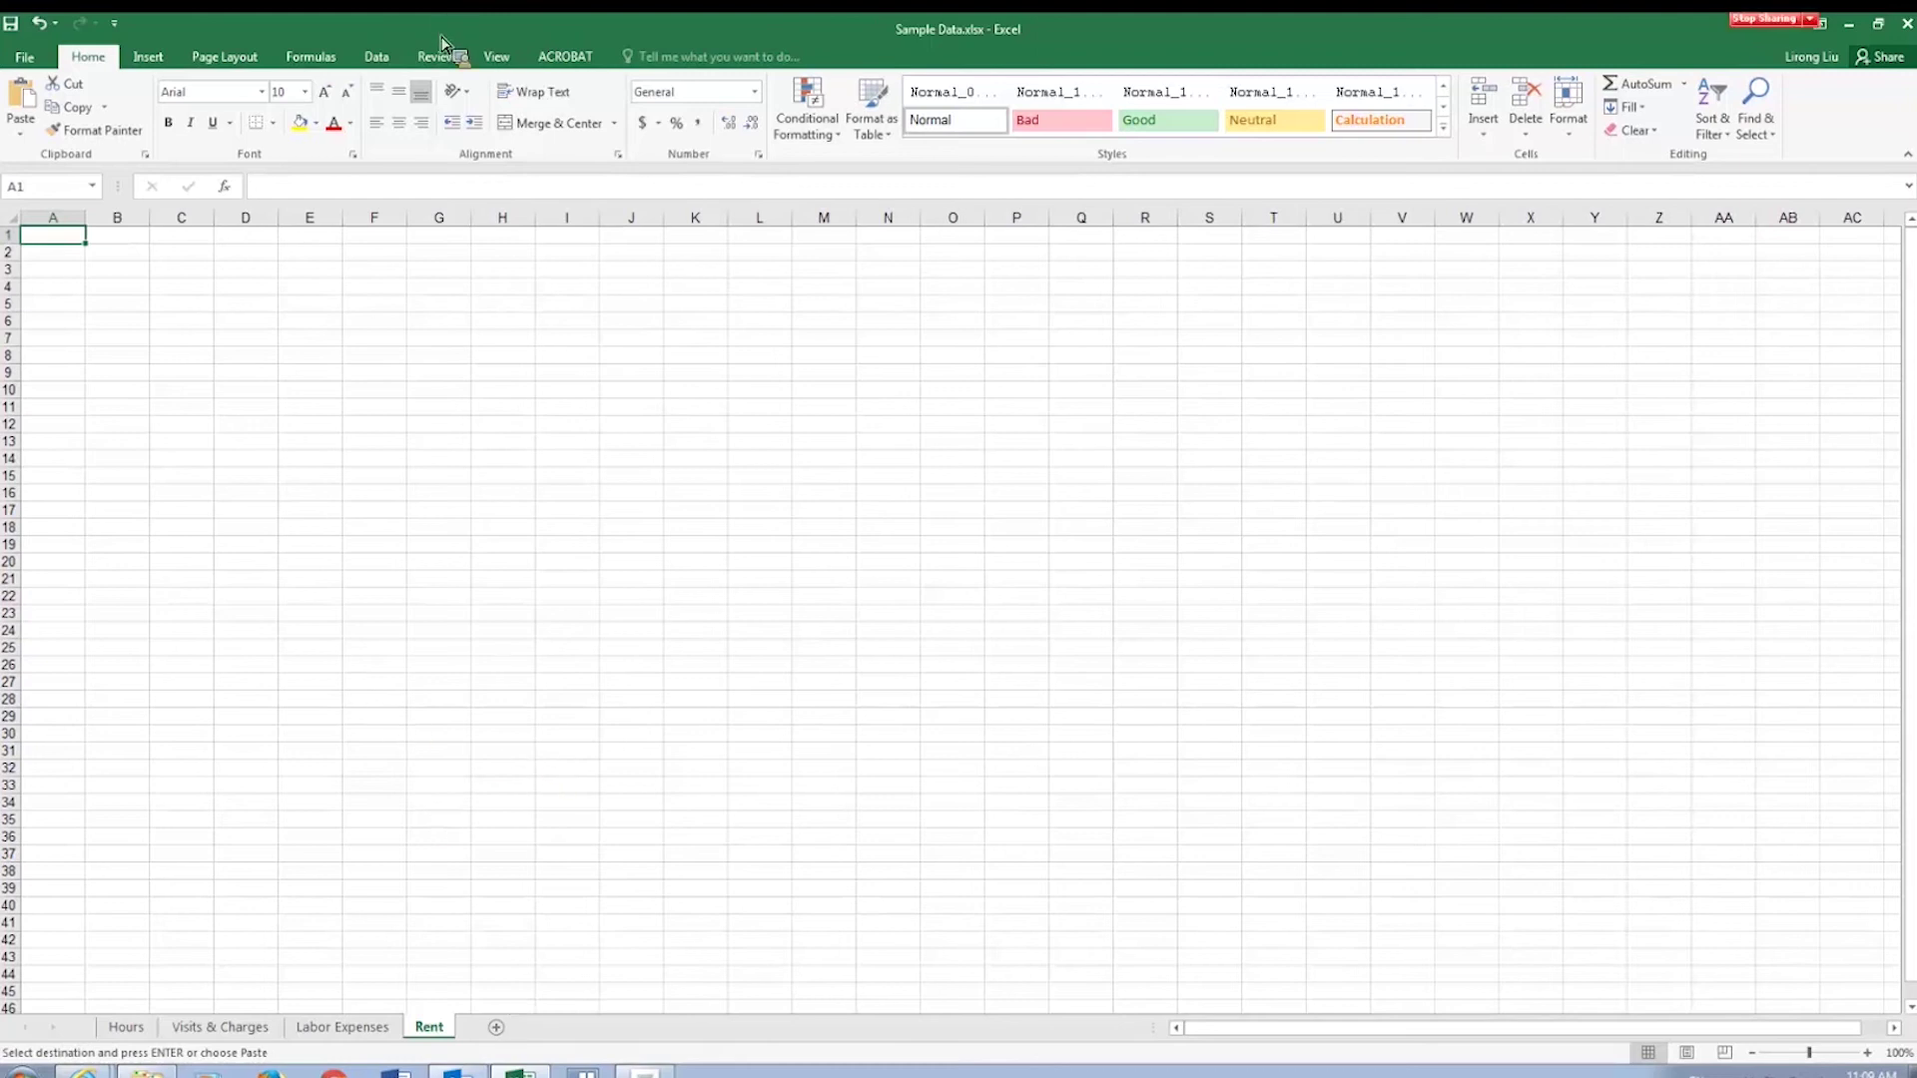
# Start a text import on the Rent sheet using Rent.txt from Dropbox > teaching > Eco 595 > Excel docs.
pyautogui.click(386, 63)
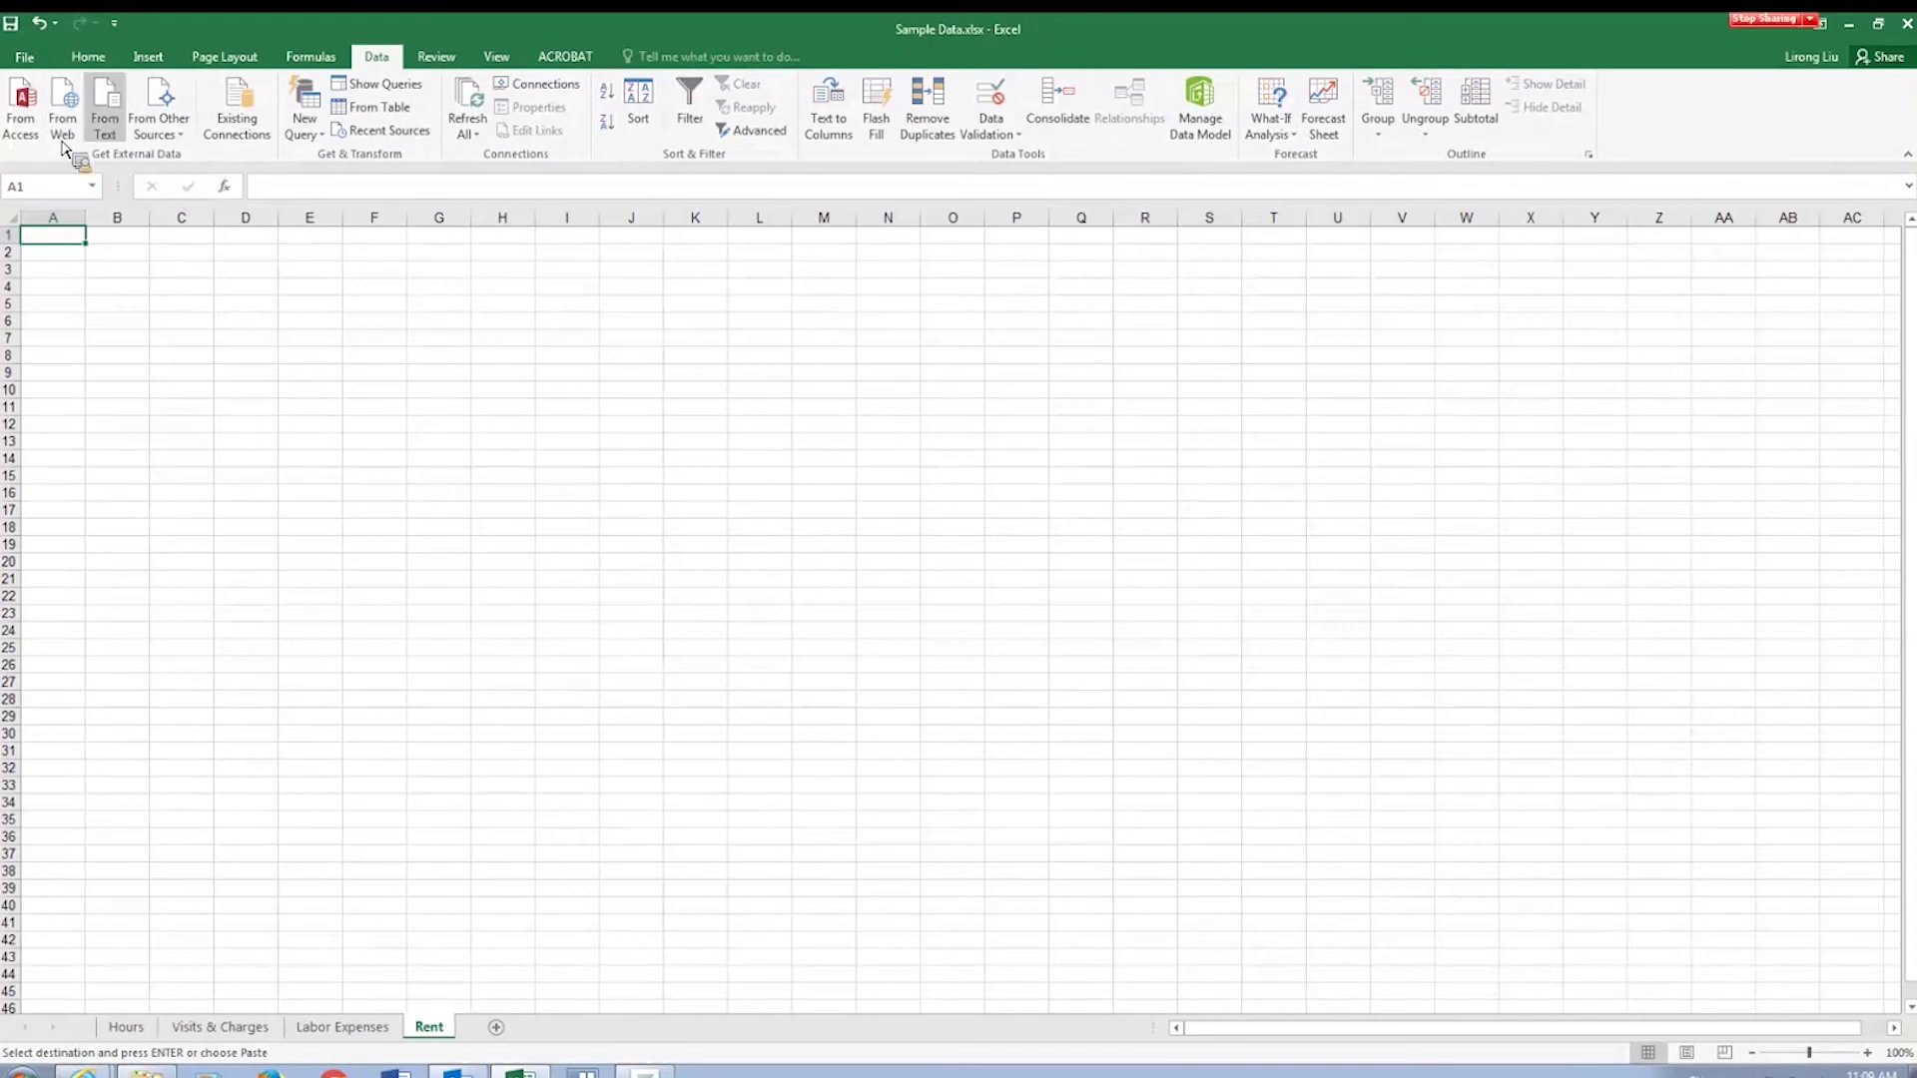
pyautogui.click(115, 125)
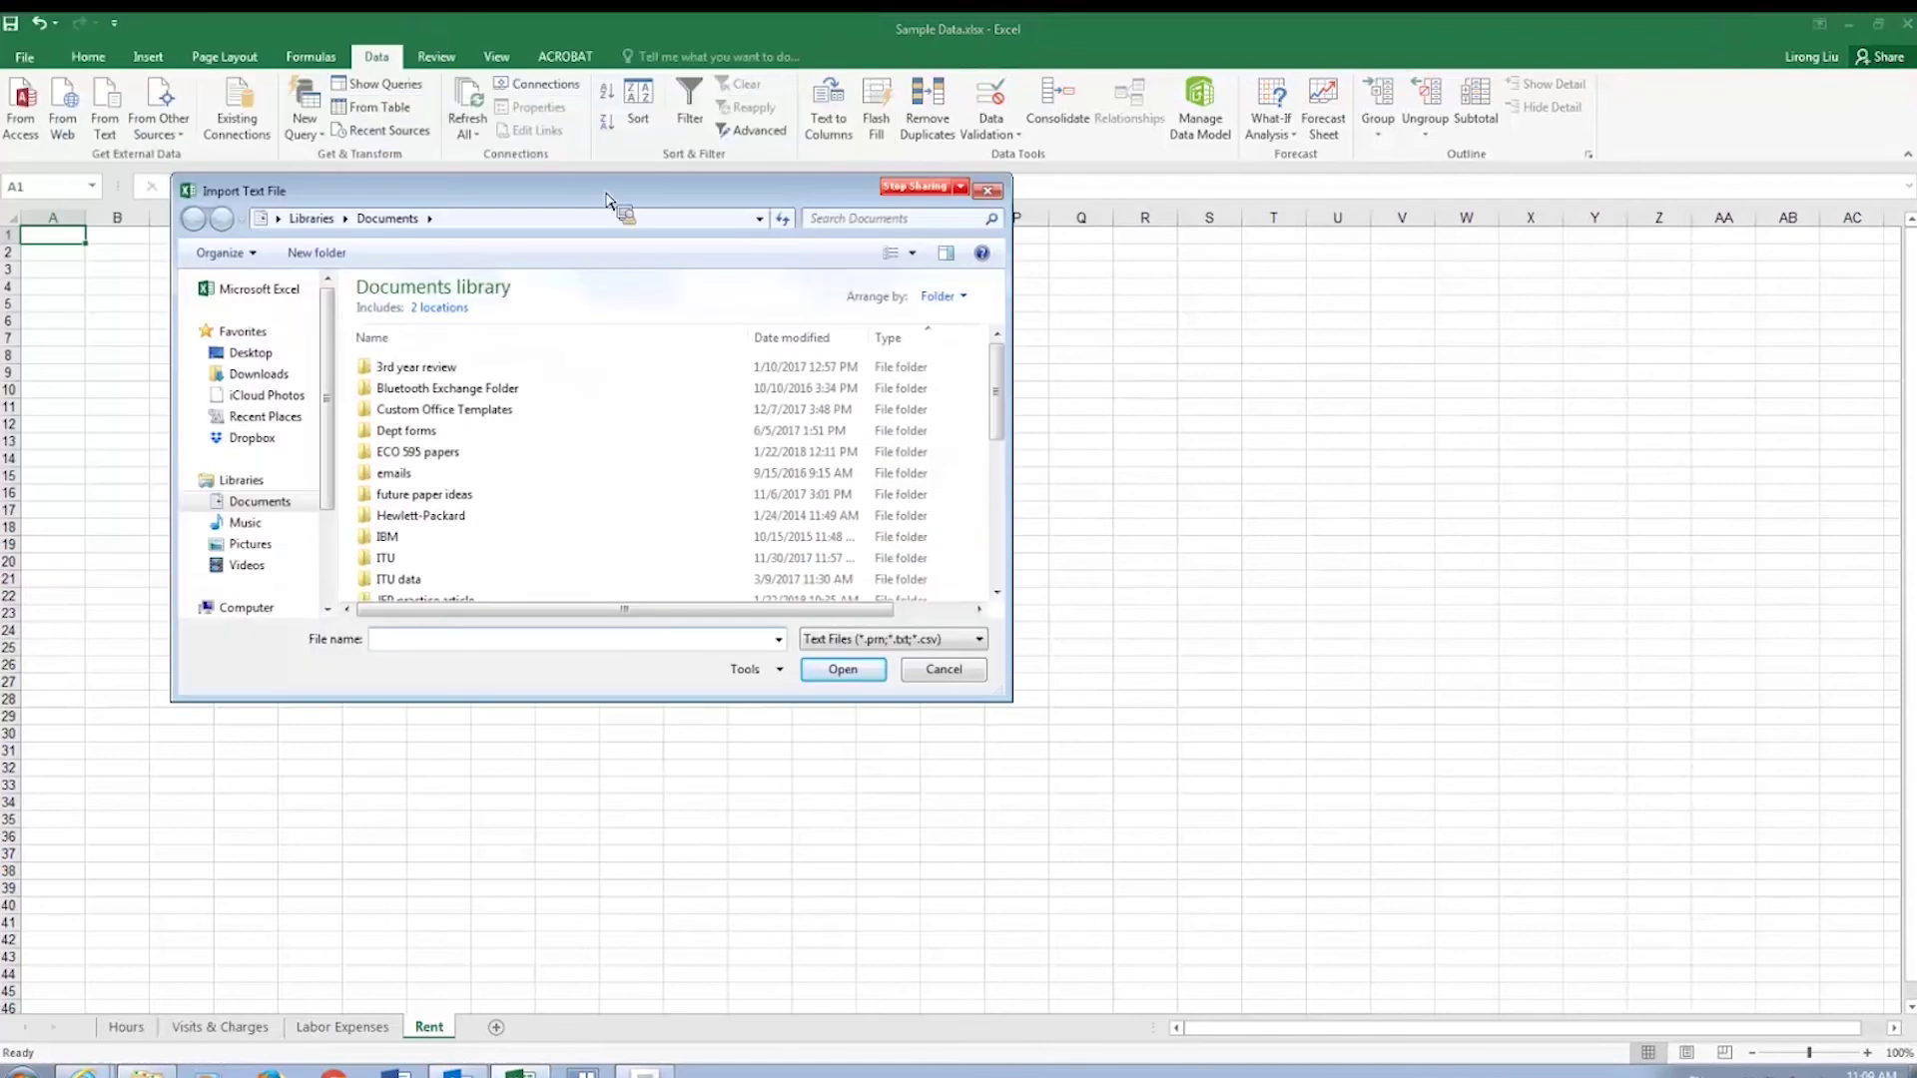
pyautogui.click(252, 439)
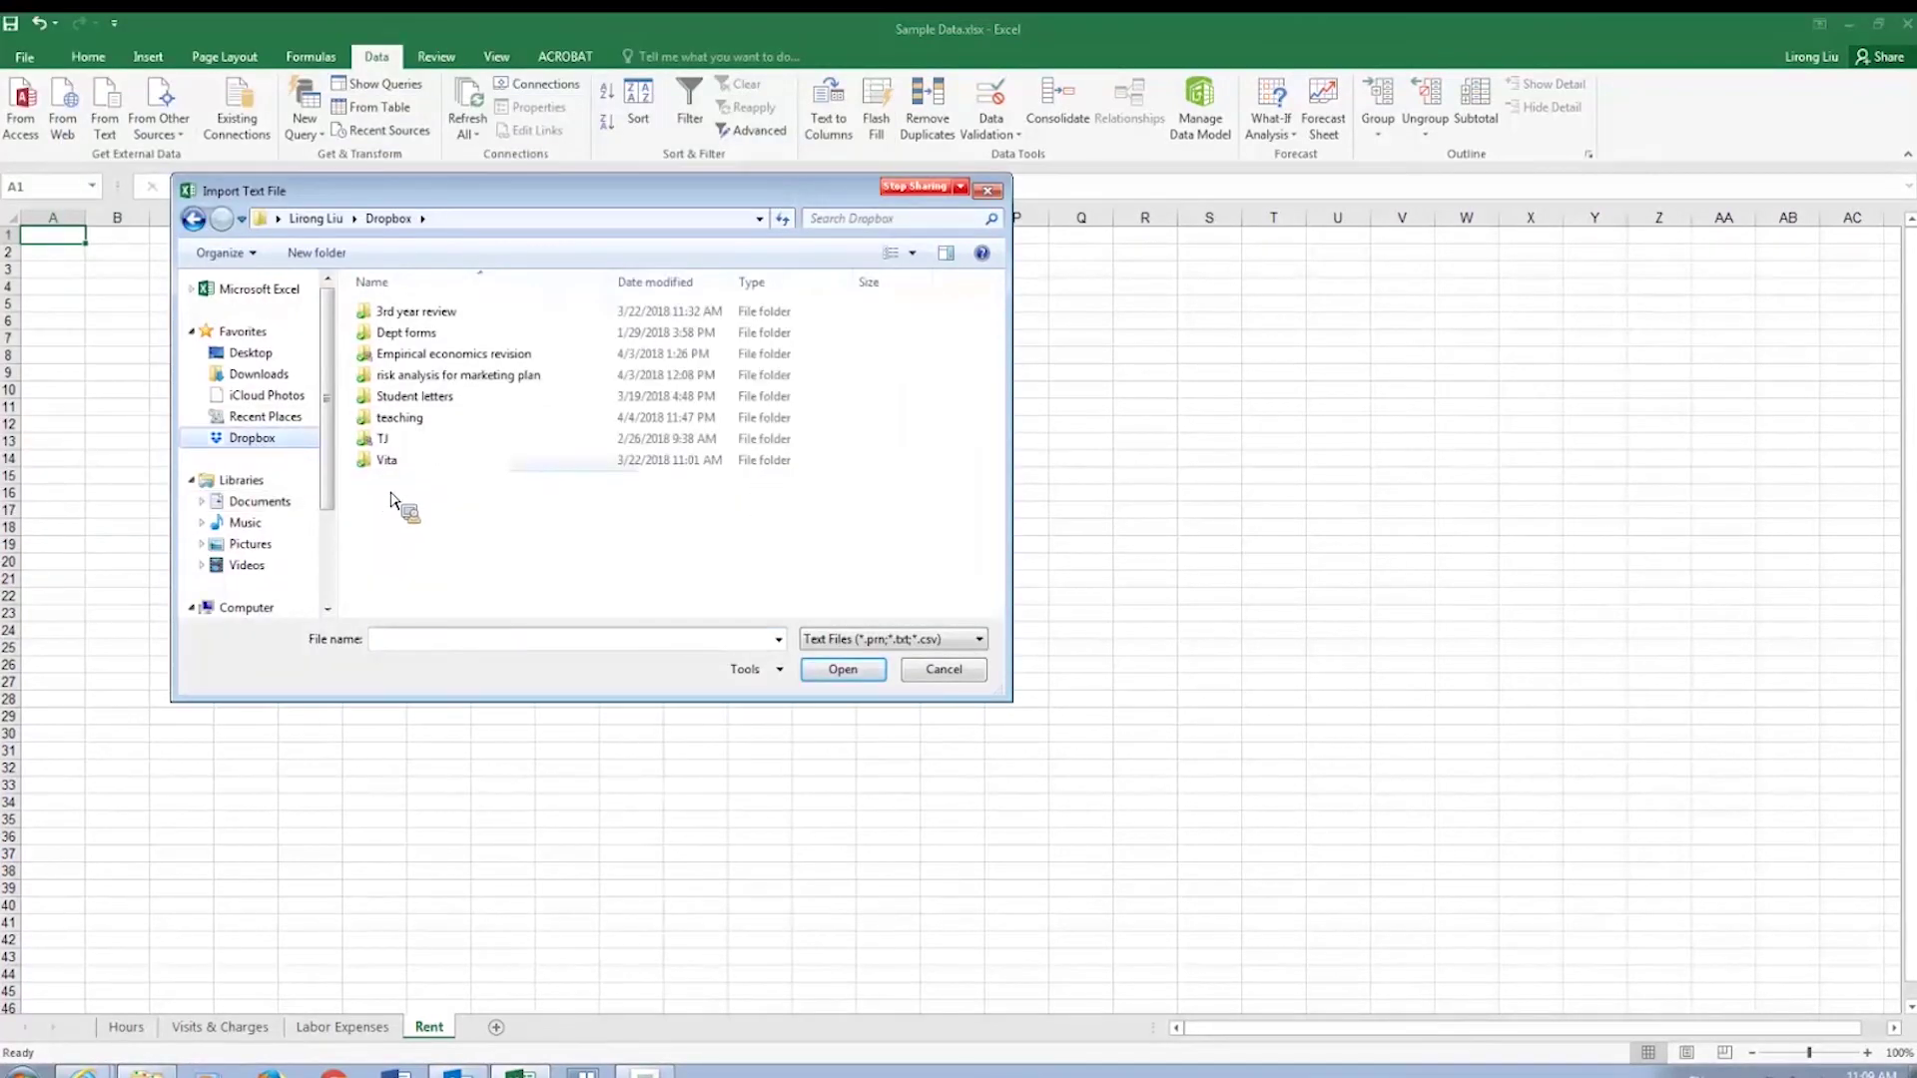
pyautogui.doubleClick(399, 446)
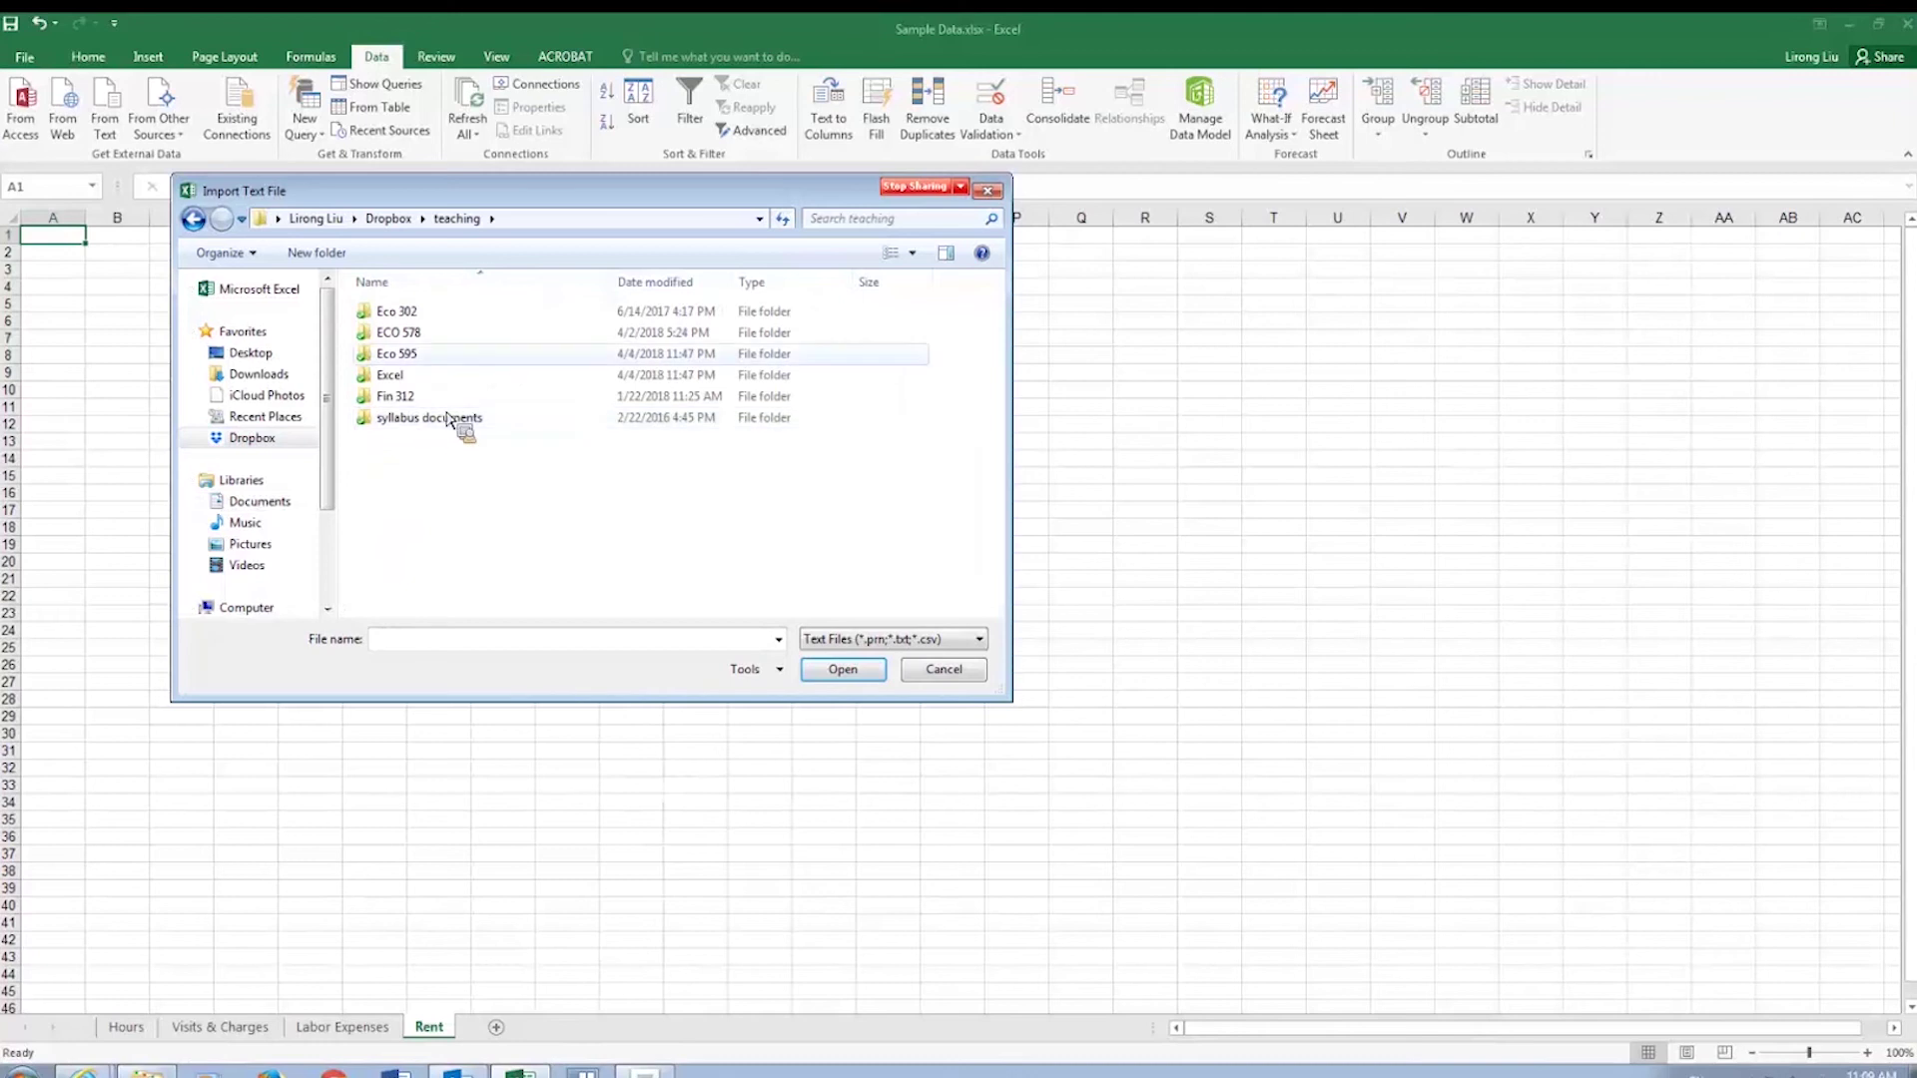
pyautogui.doubleClick(405, 356)
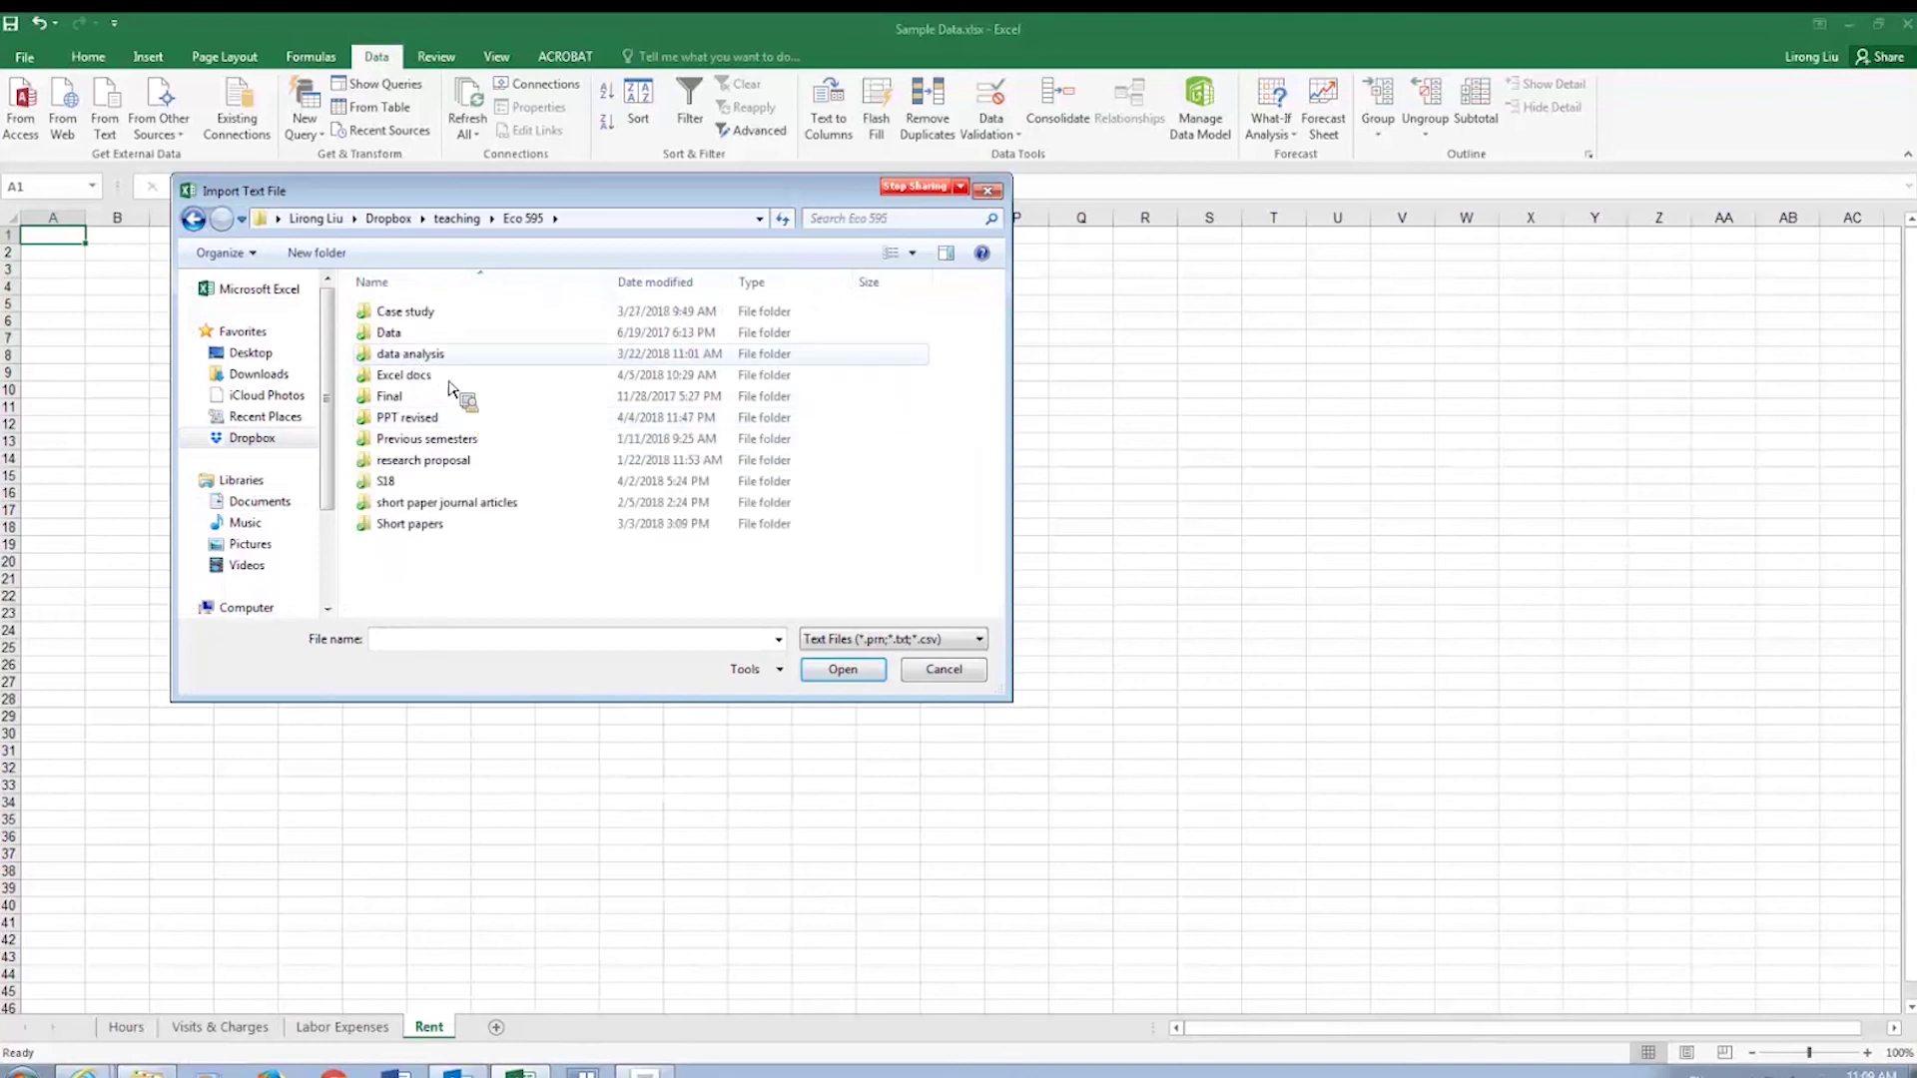
pyautogui.doubleClick(445, 376)
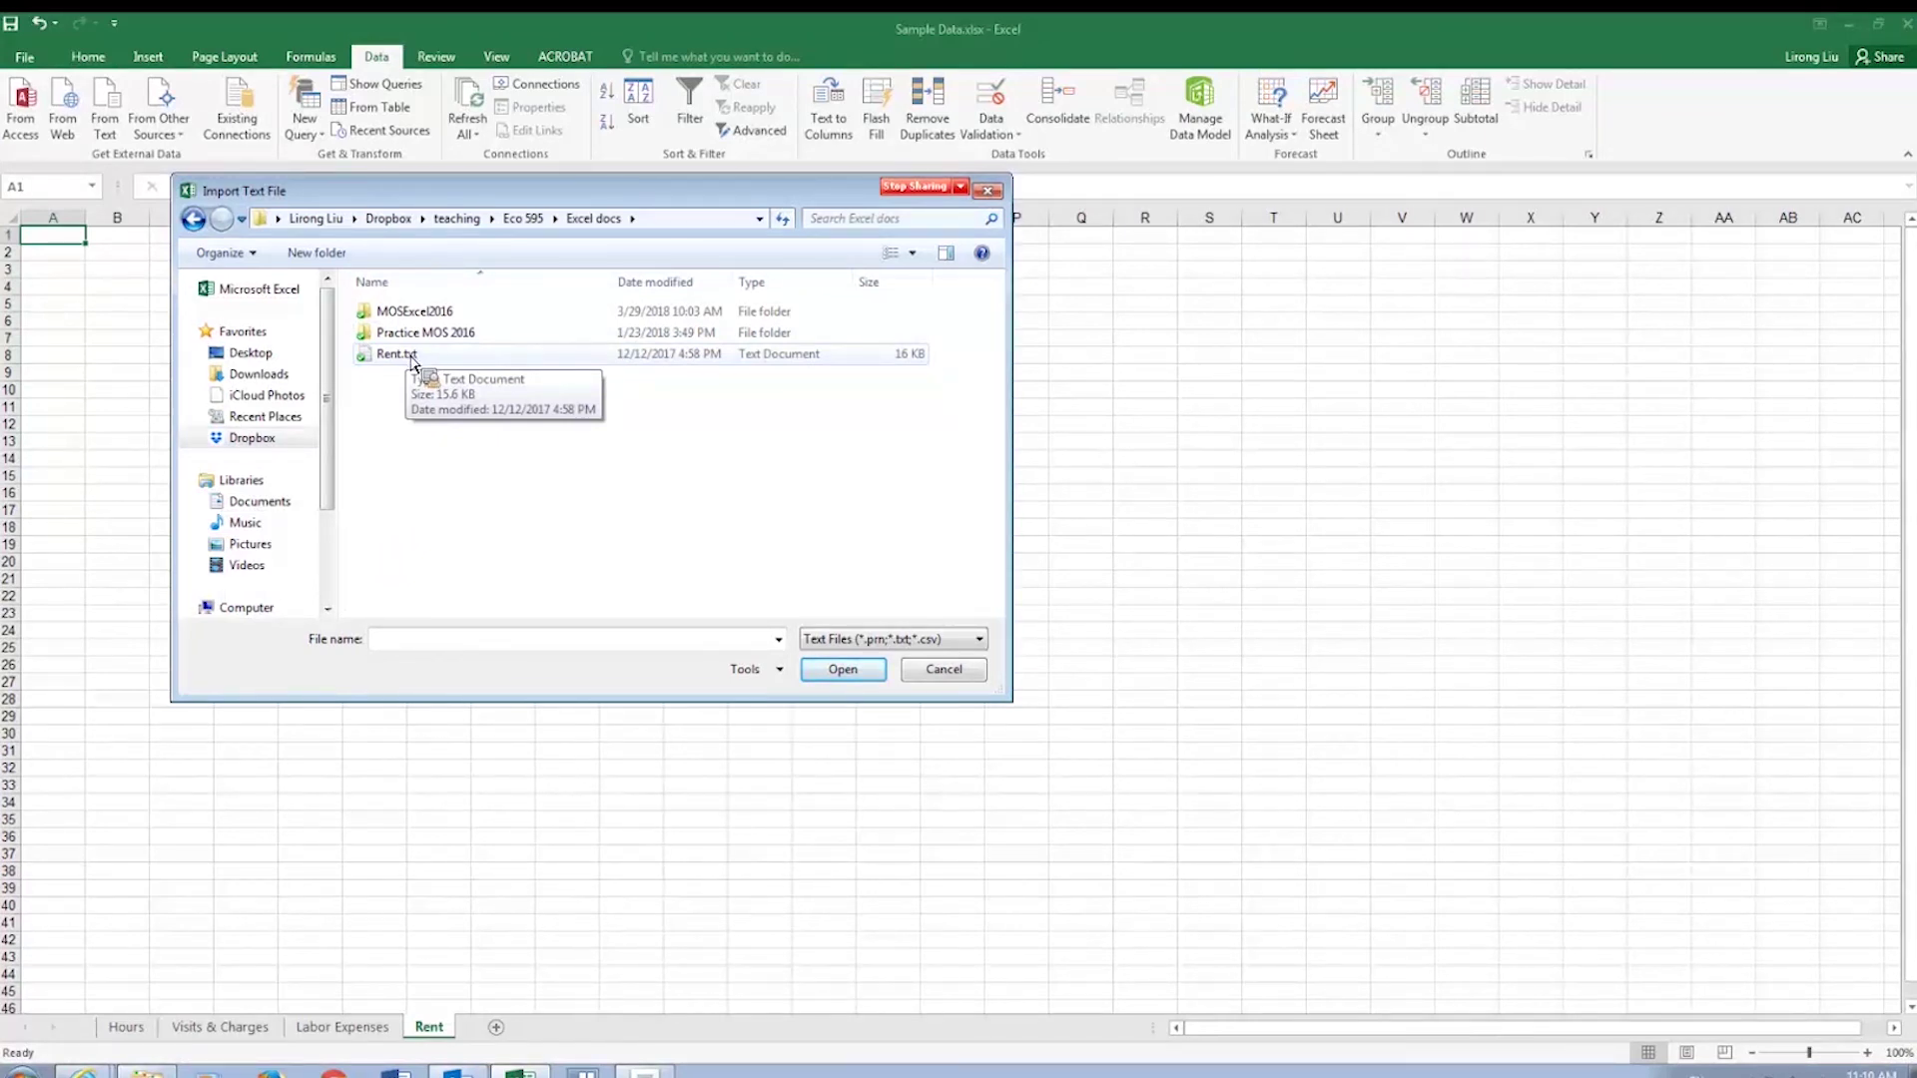
pyautogui.click(412, 356)
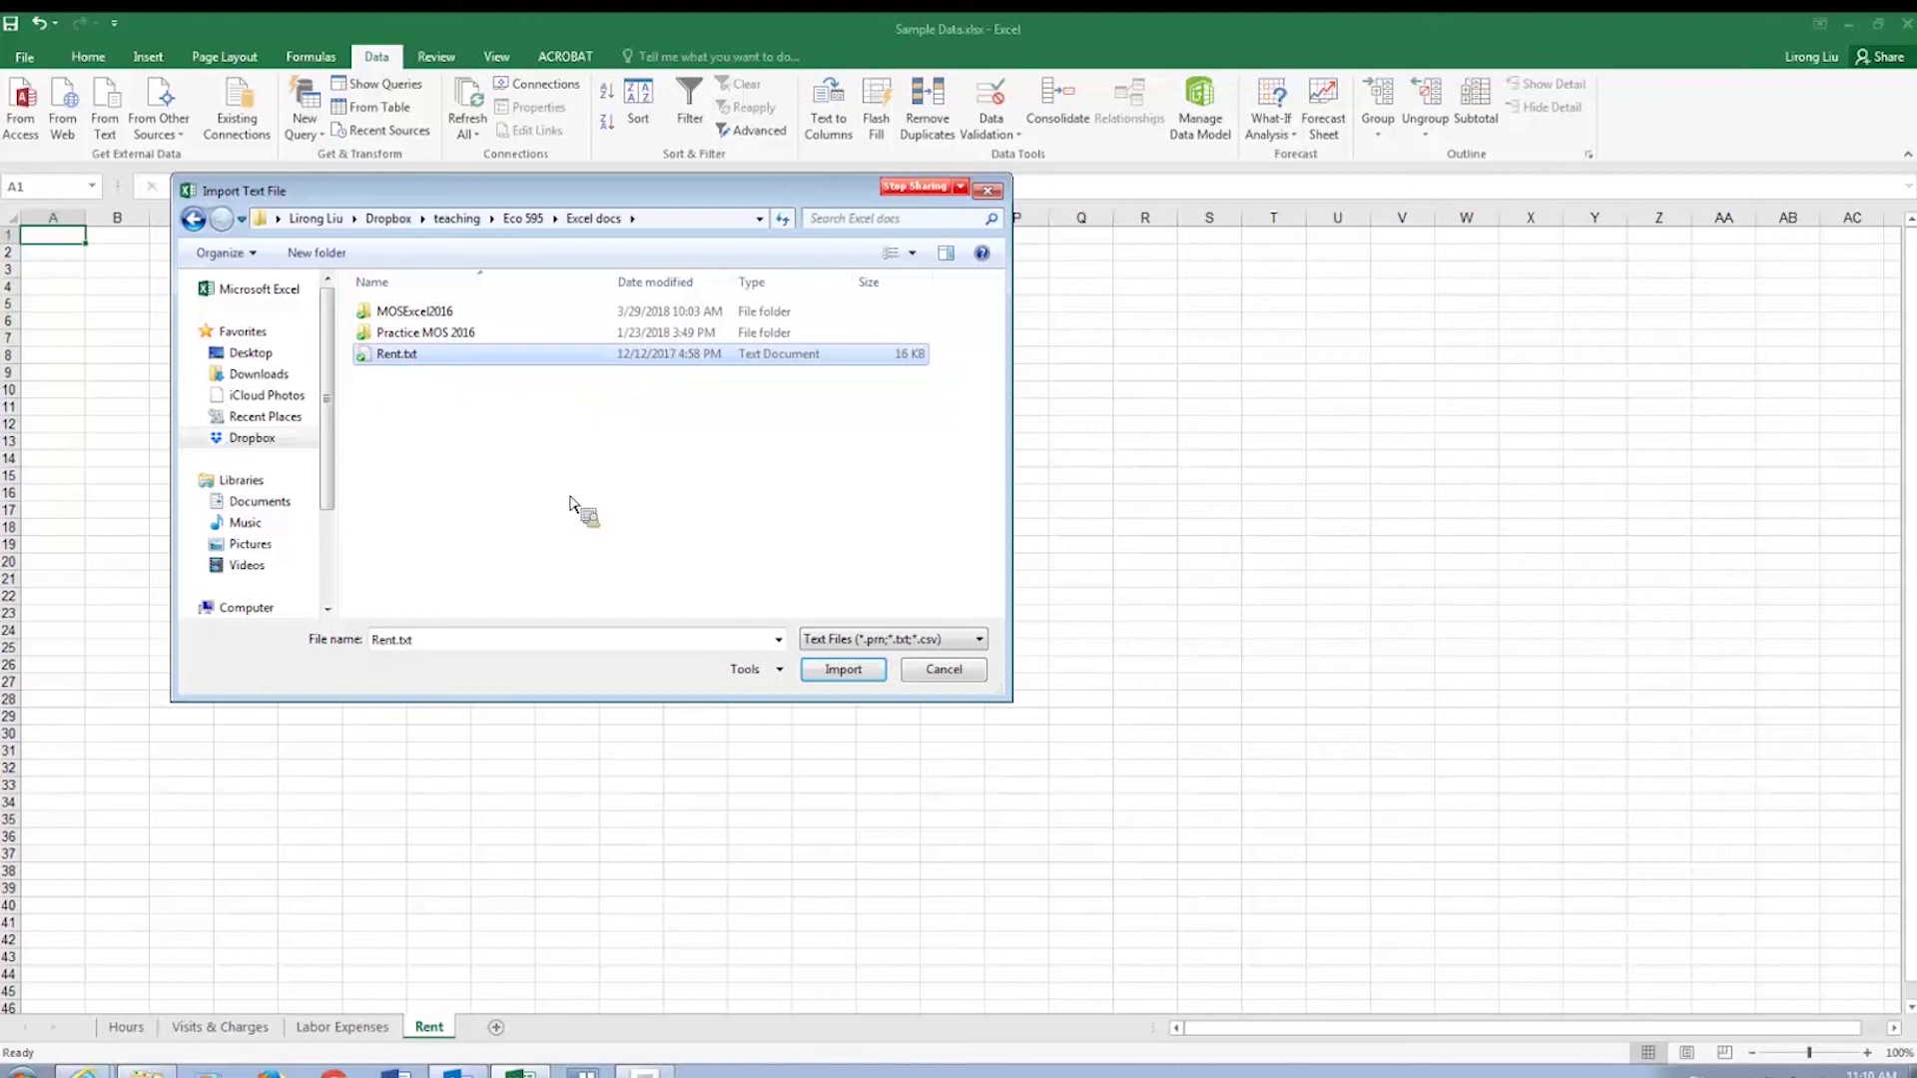
pyautogui.click(859, 671)
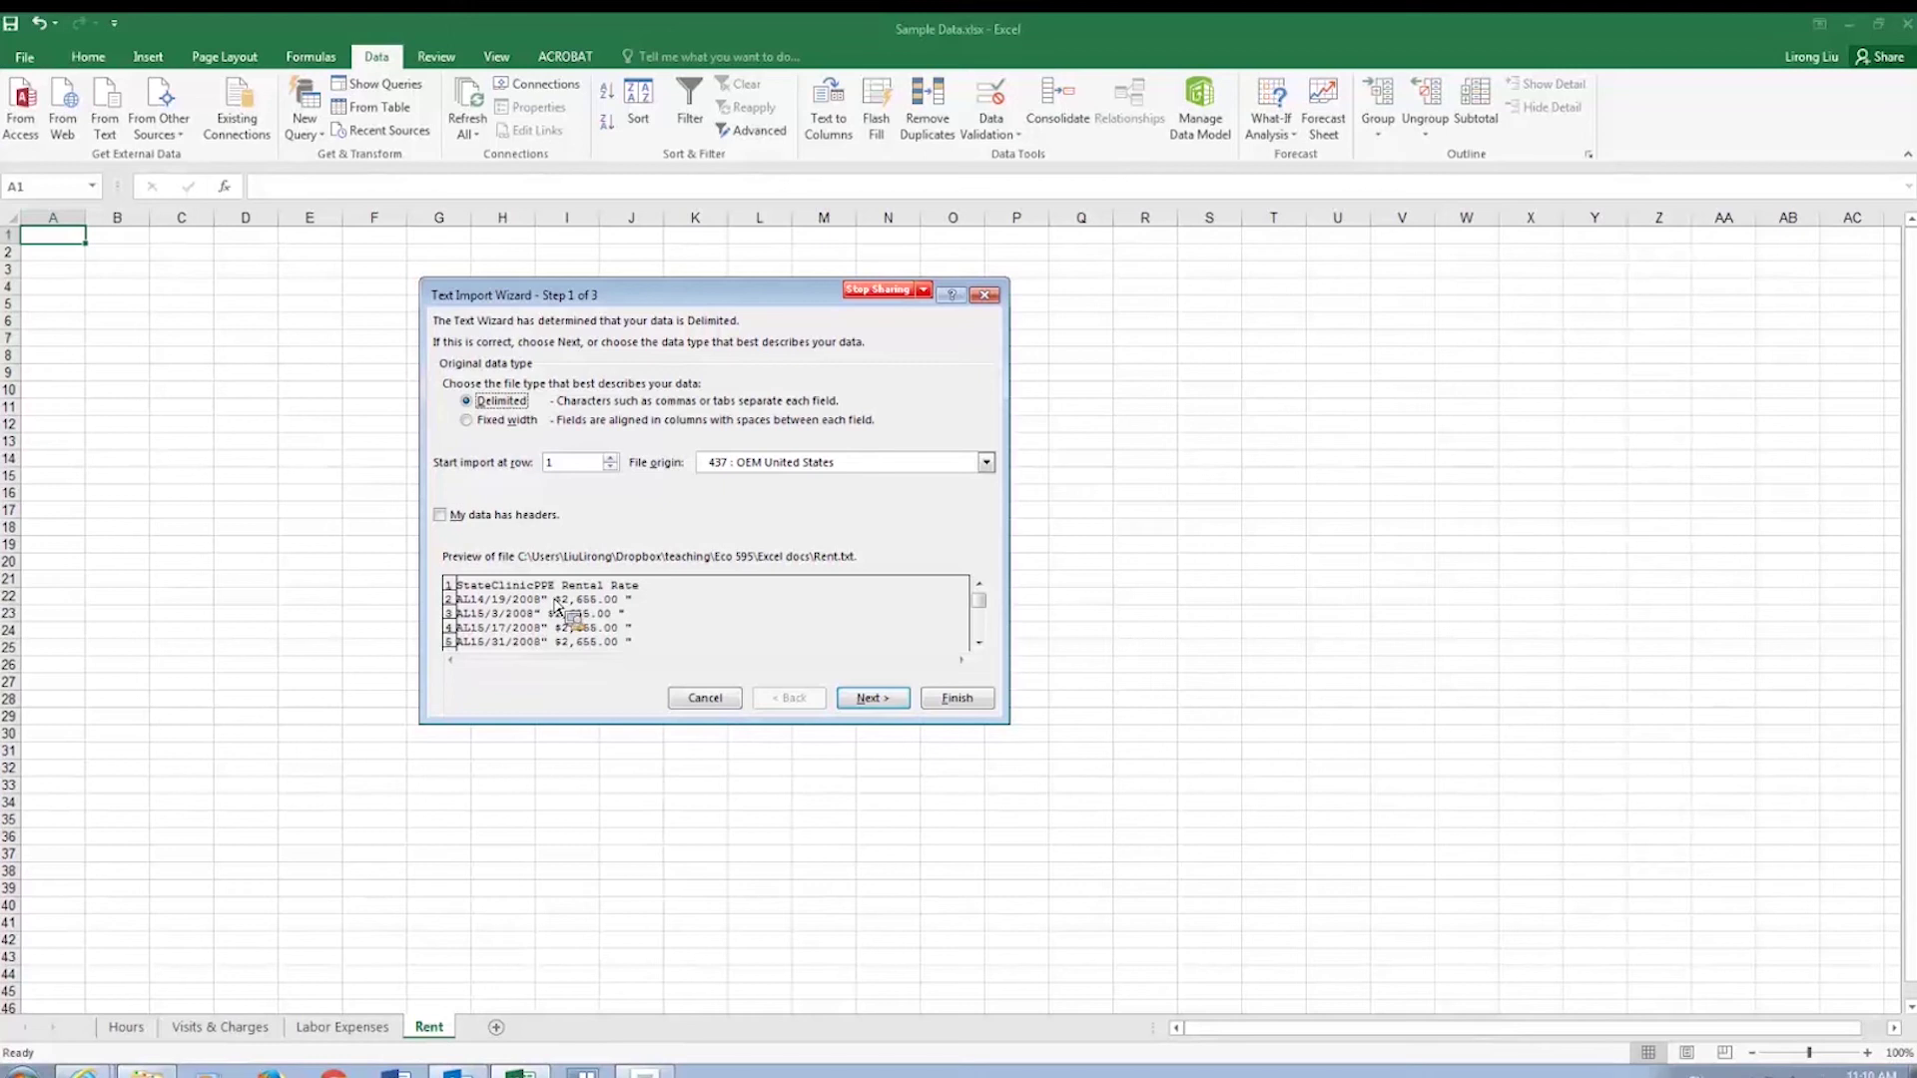
# Import the text as Delimited with only Tab as the delimiter and General column format, placing it at cell A1 of the existing worksheet.
pyautogui.click(467, 420)
pyautogui.click(467, 401)
pyautogui.click(872, 697)
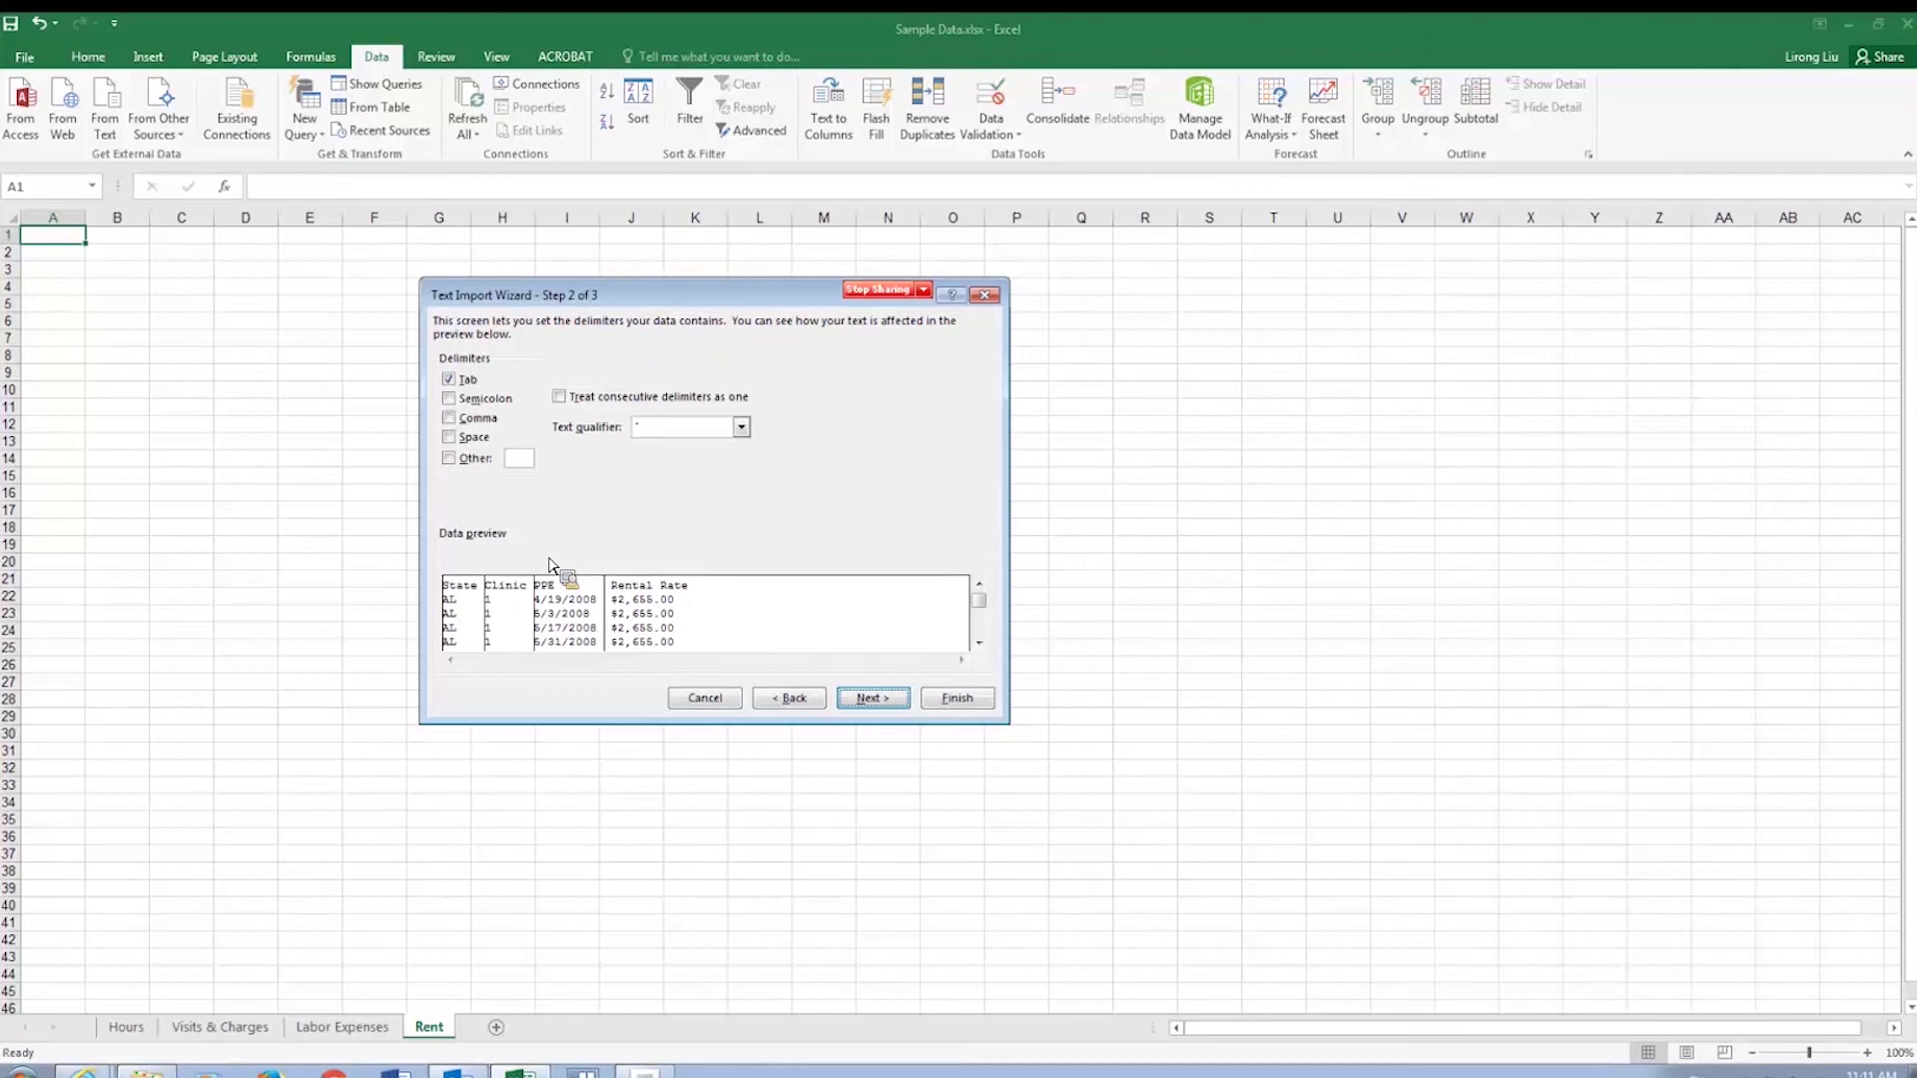
pyautogui.click(449, 398)
pyautogui.click(449, 398)
pyautogui.click(449, 418)
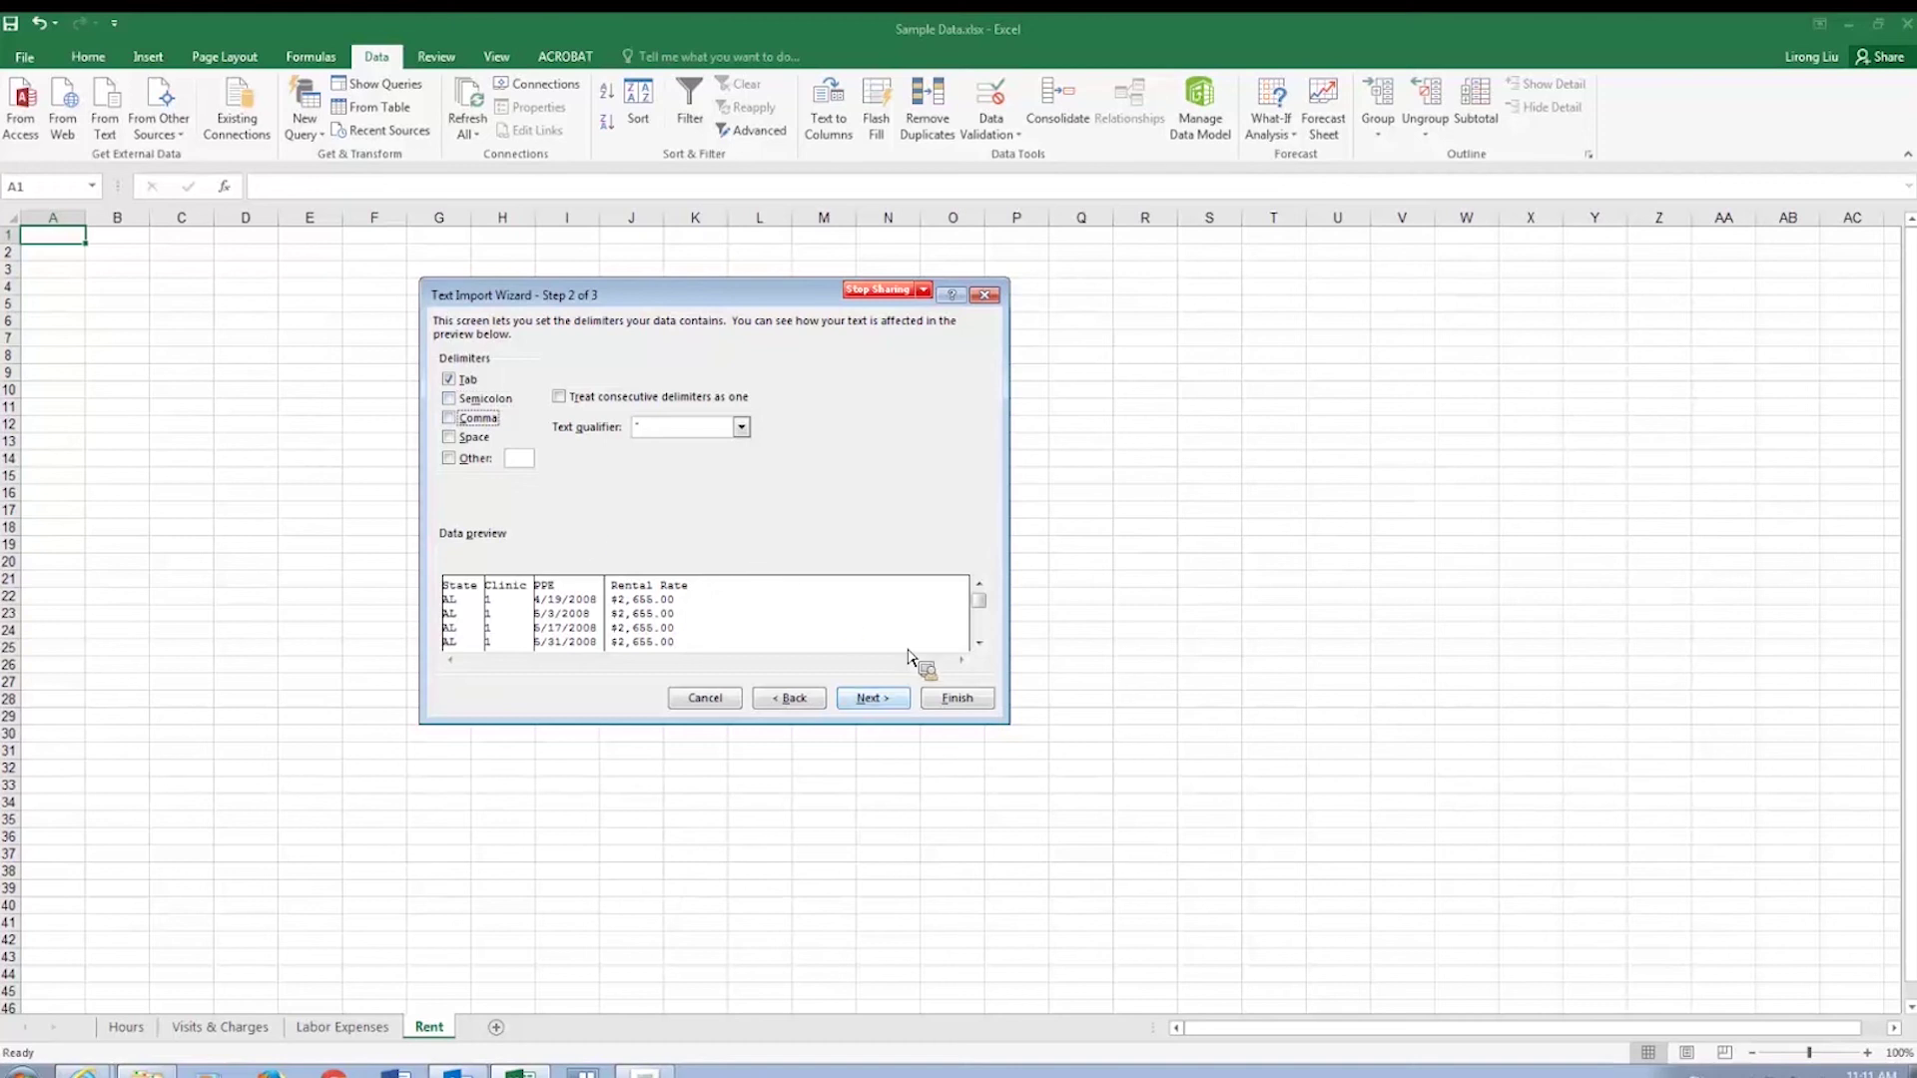
pyautogui.click(882, 698)
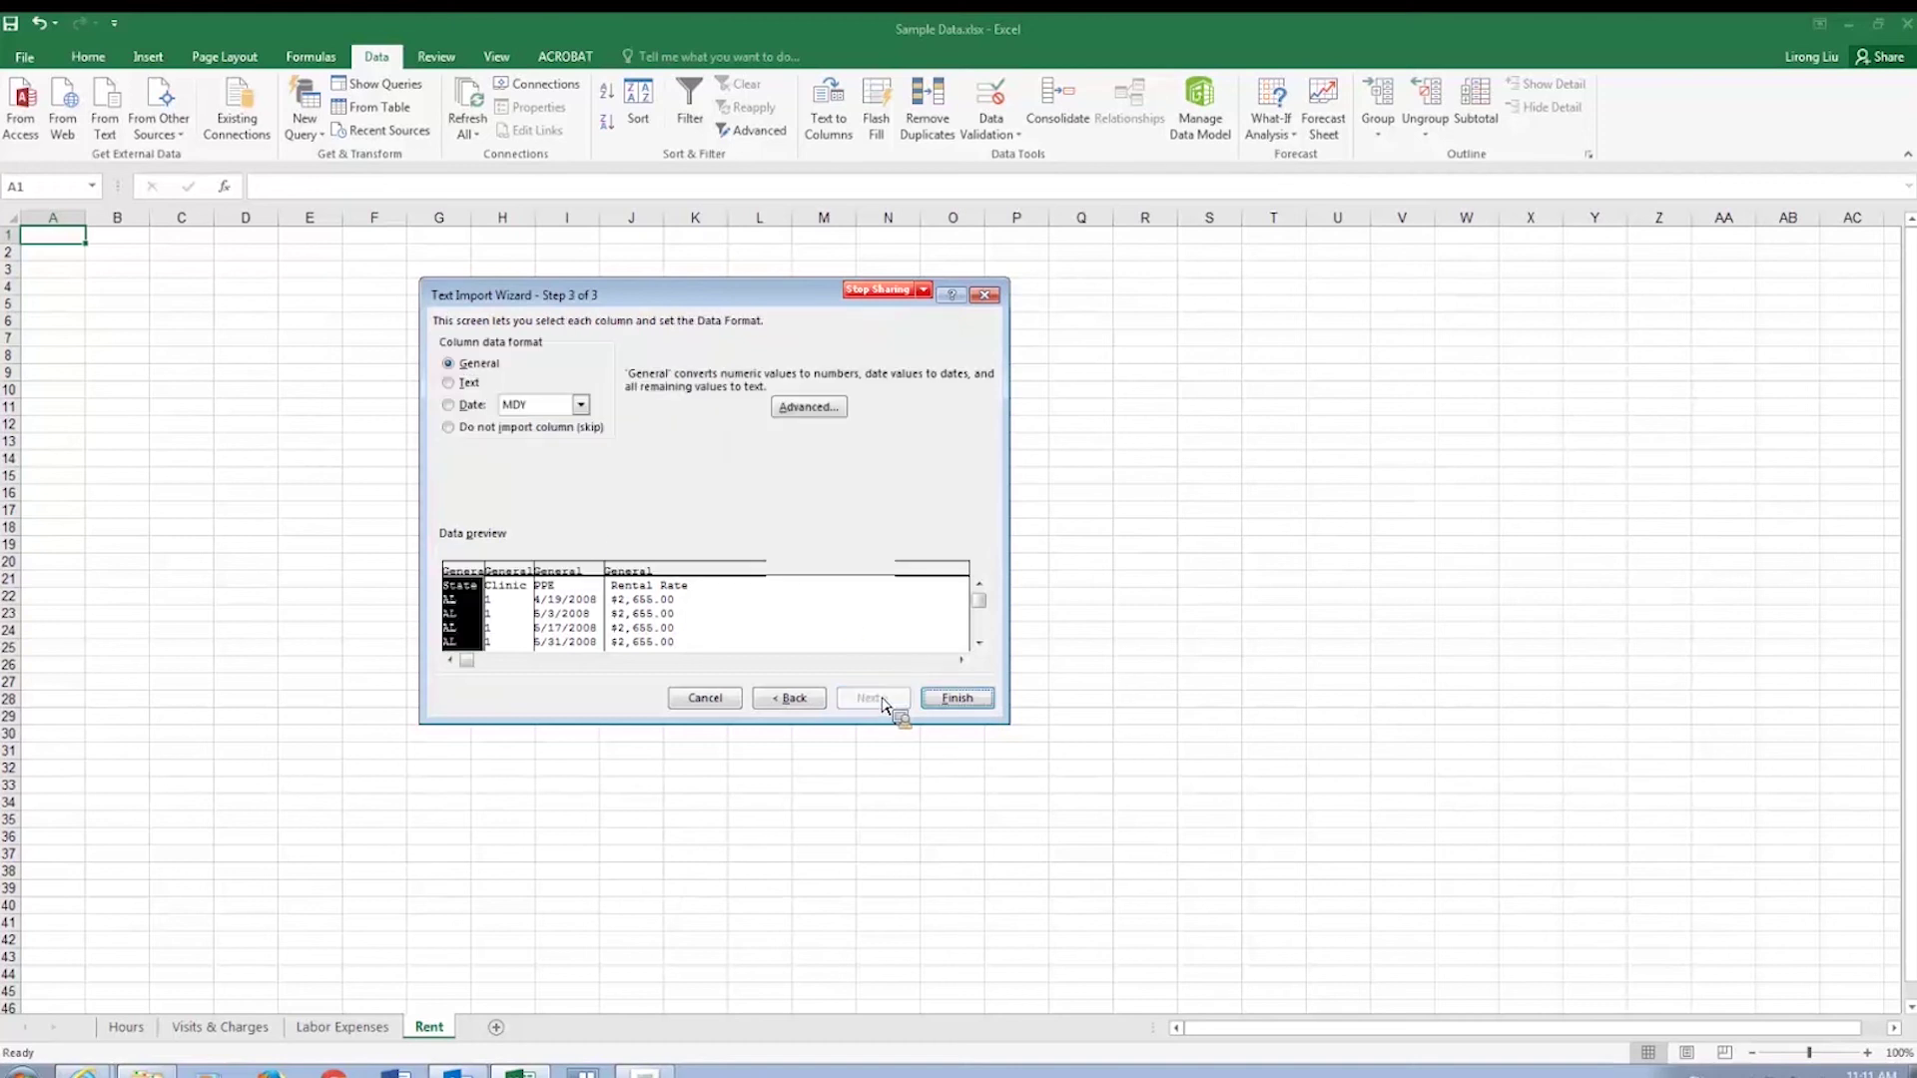
pyautogui.click(956, 698)
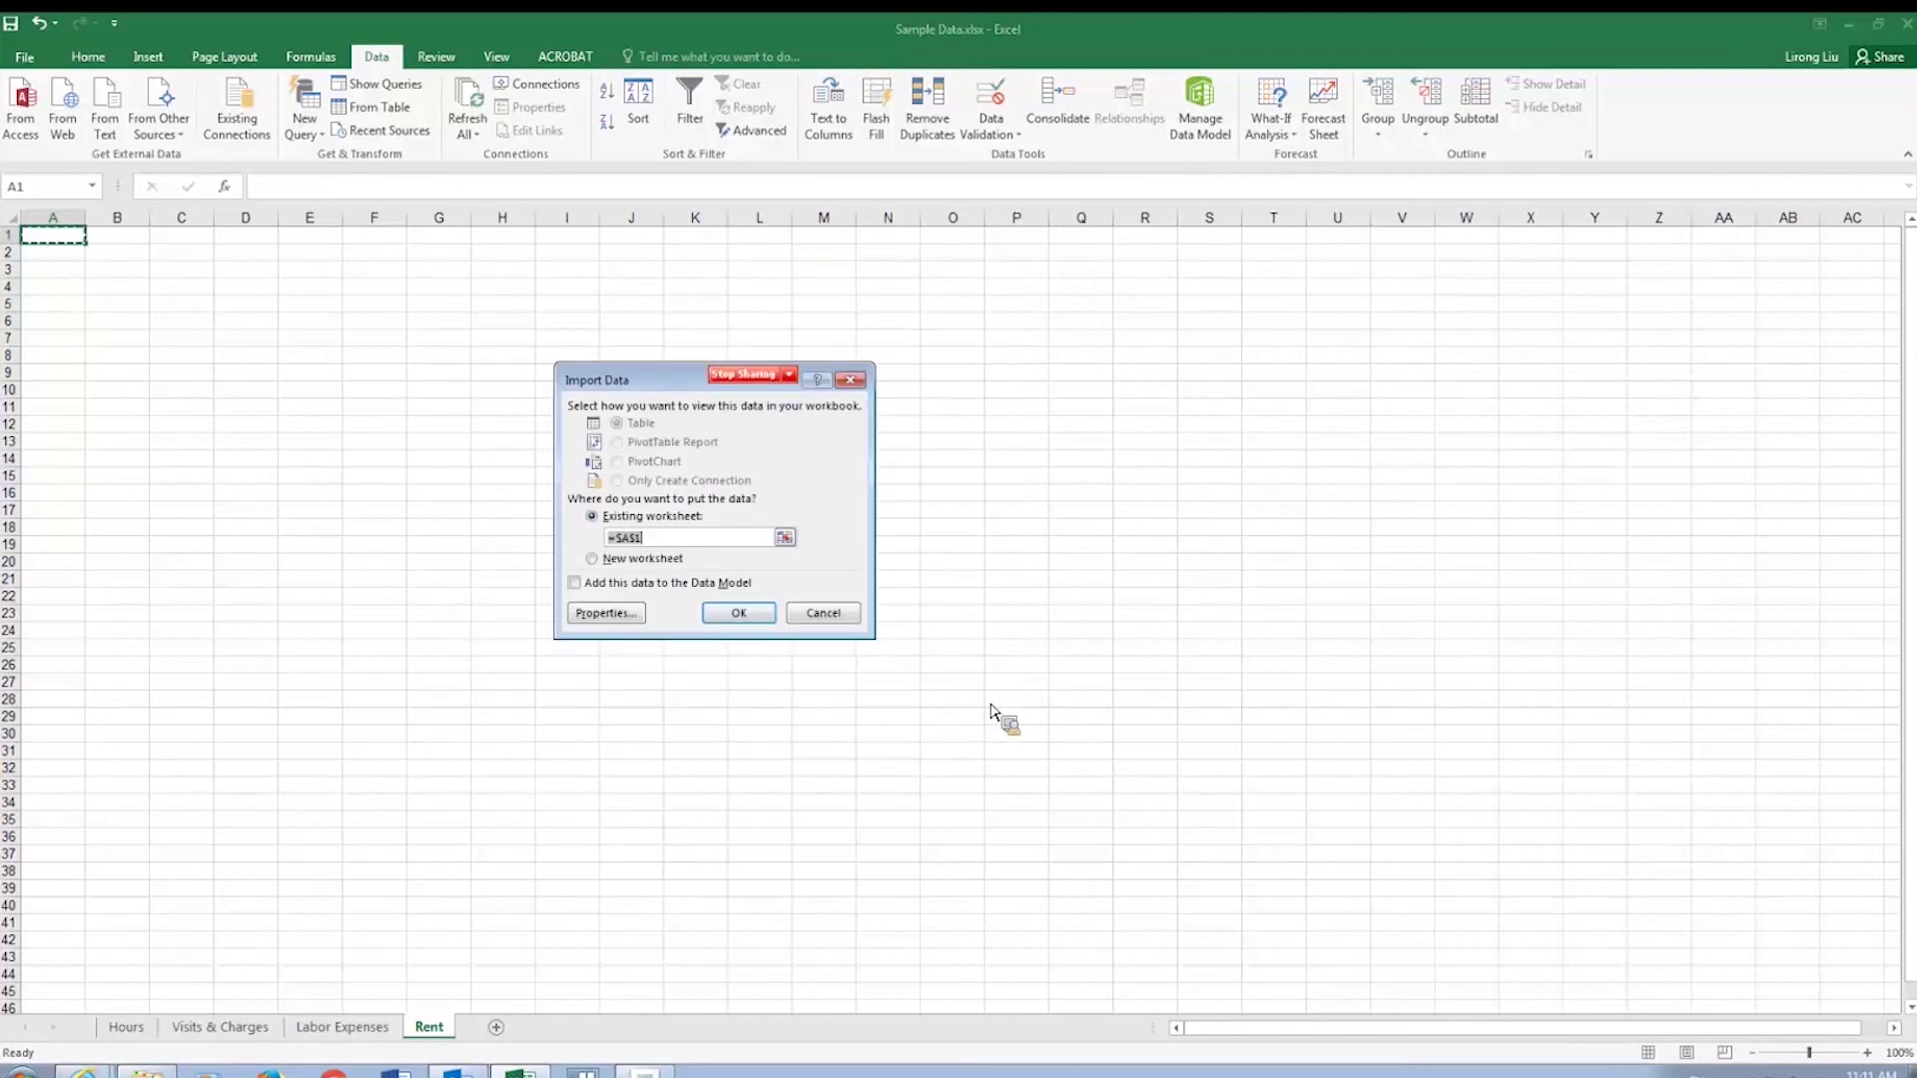
pyautogui.click(740, 615)
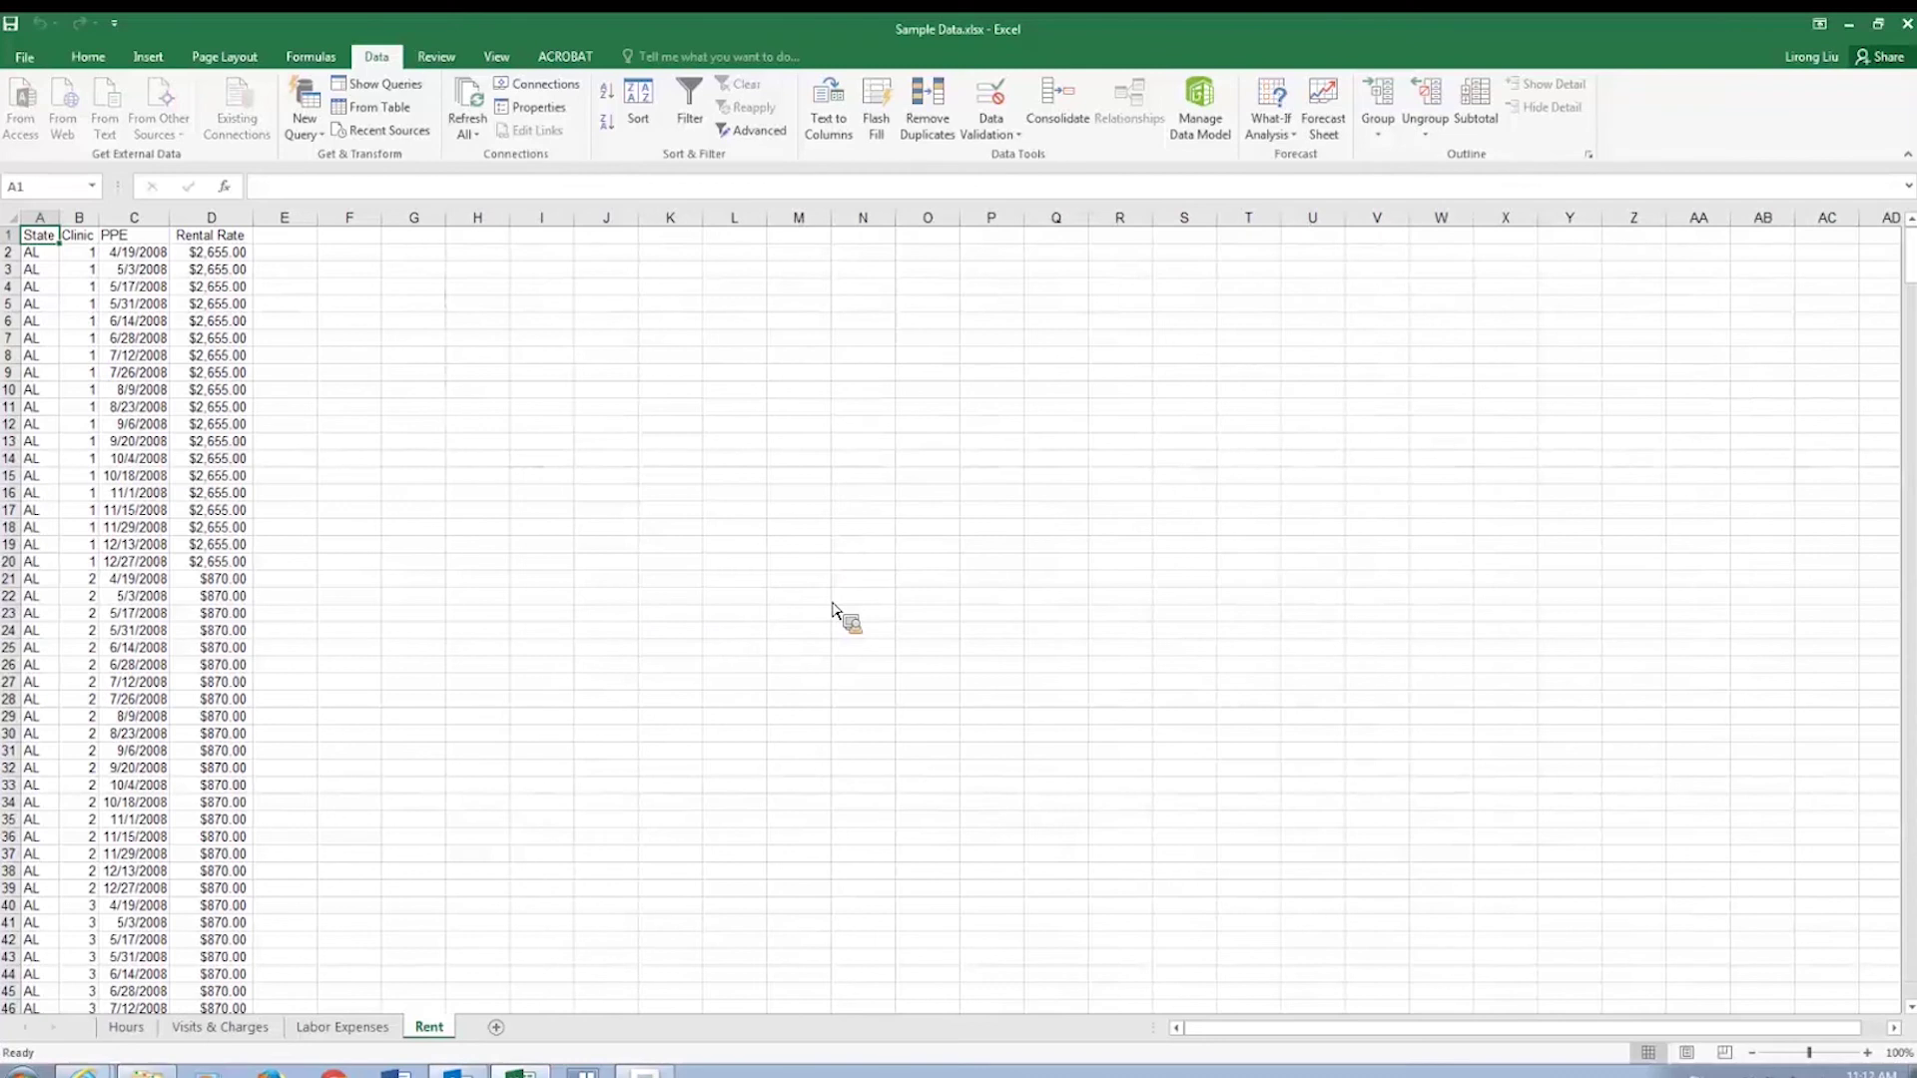
# Compare the State, Clinic and PPE columns of the Rent sheet with the Hours, Visits & Charges and Labor Expenses sheets.
pyautogui.click(140, 1027)
pyautogui.click(220, 1027)
pyautogui.click(342, 1028)
pyautogui.click(429, 1027)
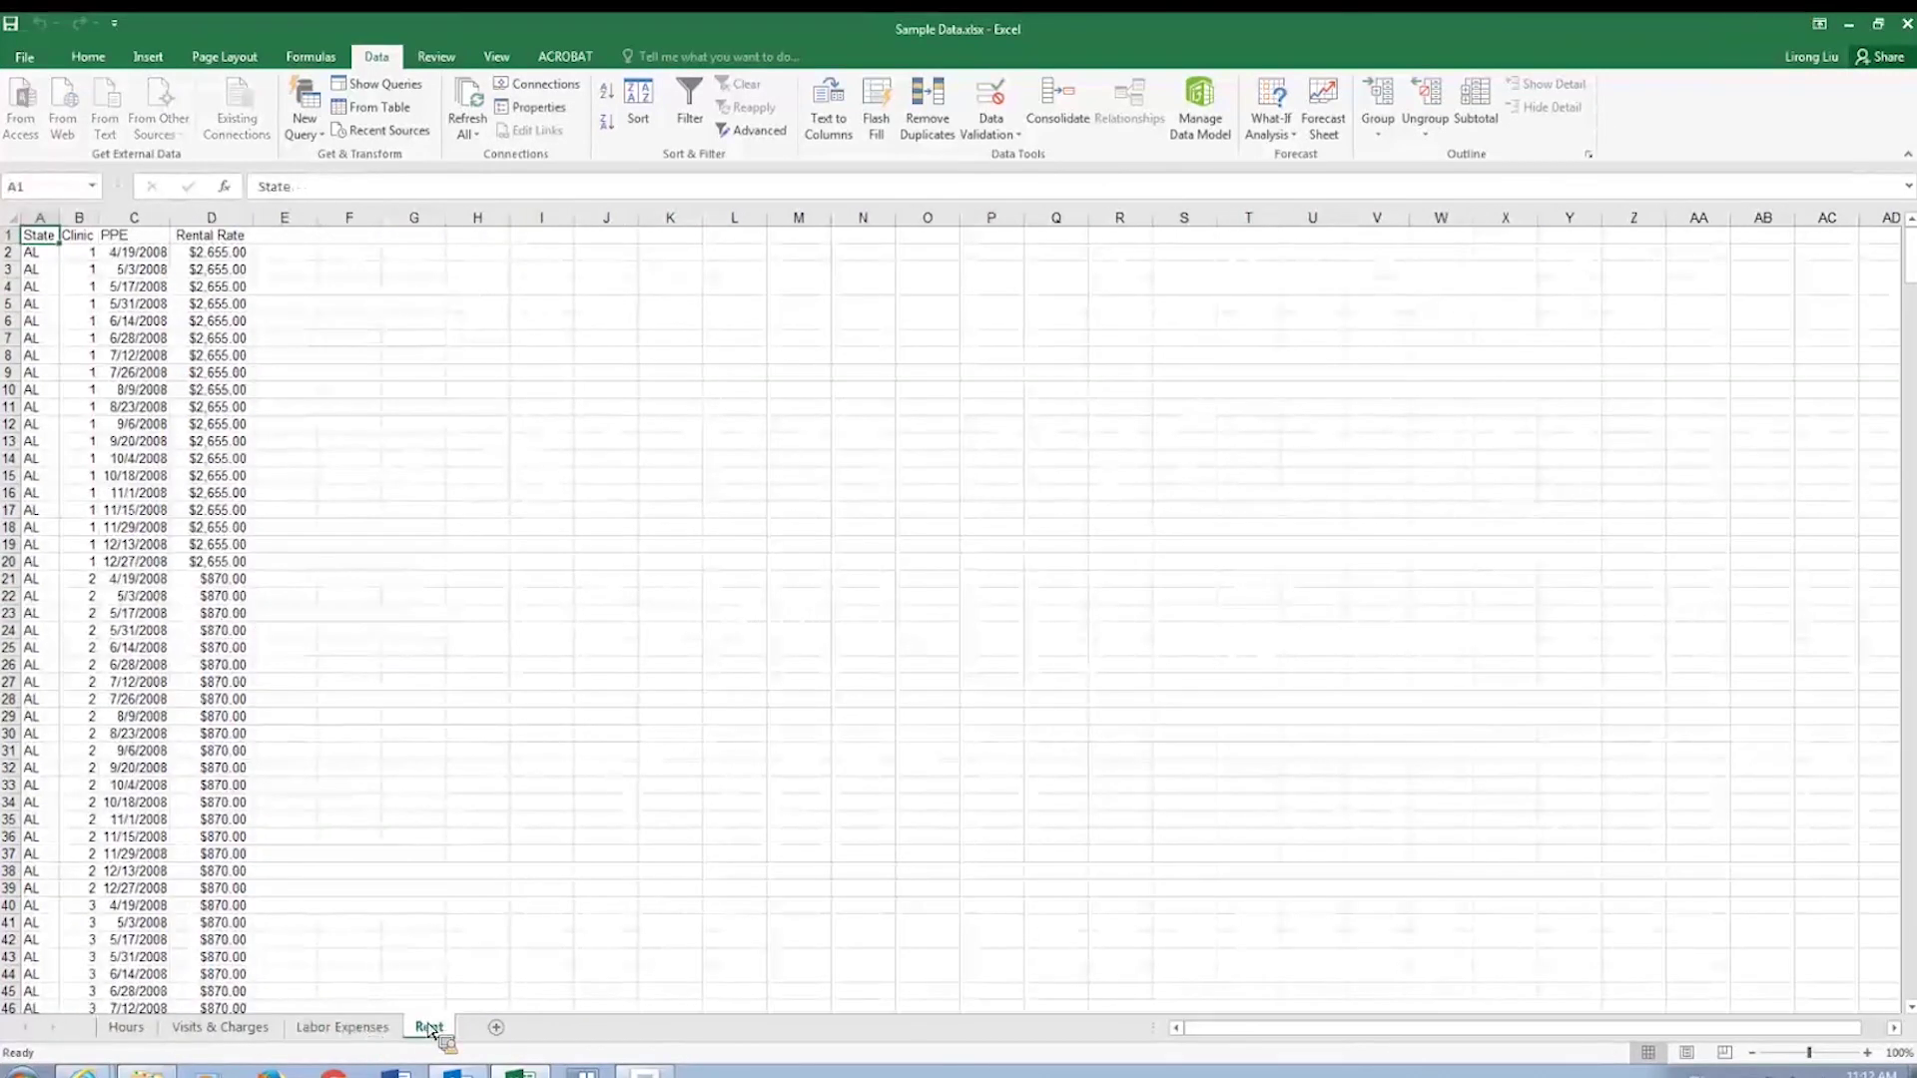
pyautogui.hotkey('ctrl', 'shift', 'Down')
pyautogui.click(136, 240)
pyautogui.hotkey('ctrl', 'shift', 'Down')
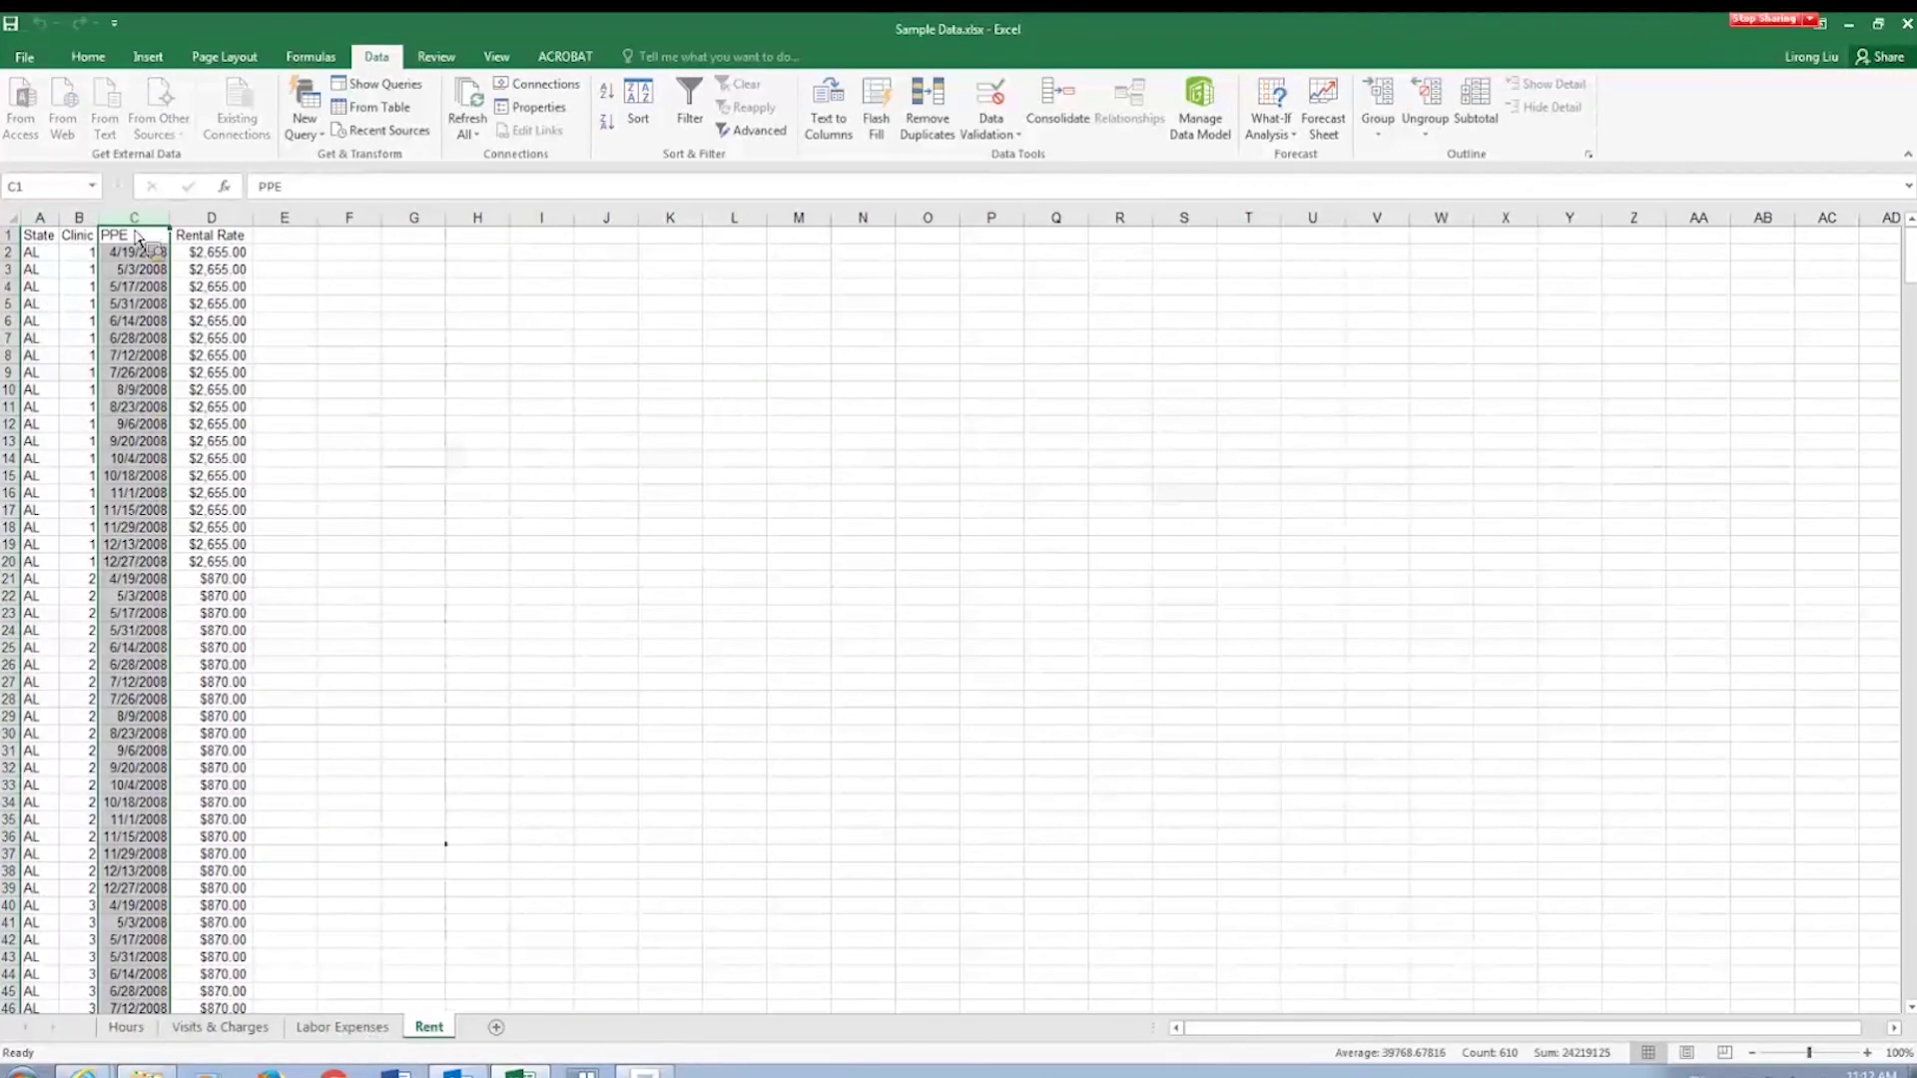
pyautogui.hotkey('ctrl', 'Home')
pyautogui.hotkey('ctrl', 'shift', 'Down')
pyautogui.click(82, 234)
pyautogui.hotkey('ctrl', 'shift', 'Down')
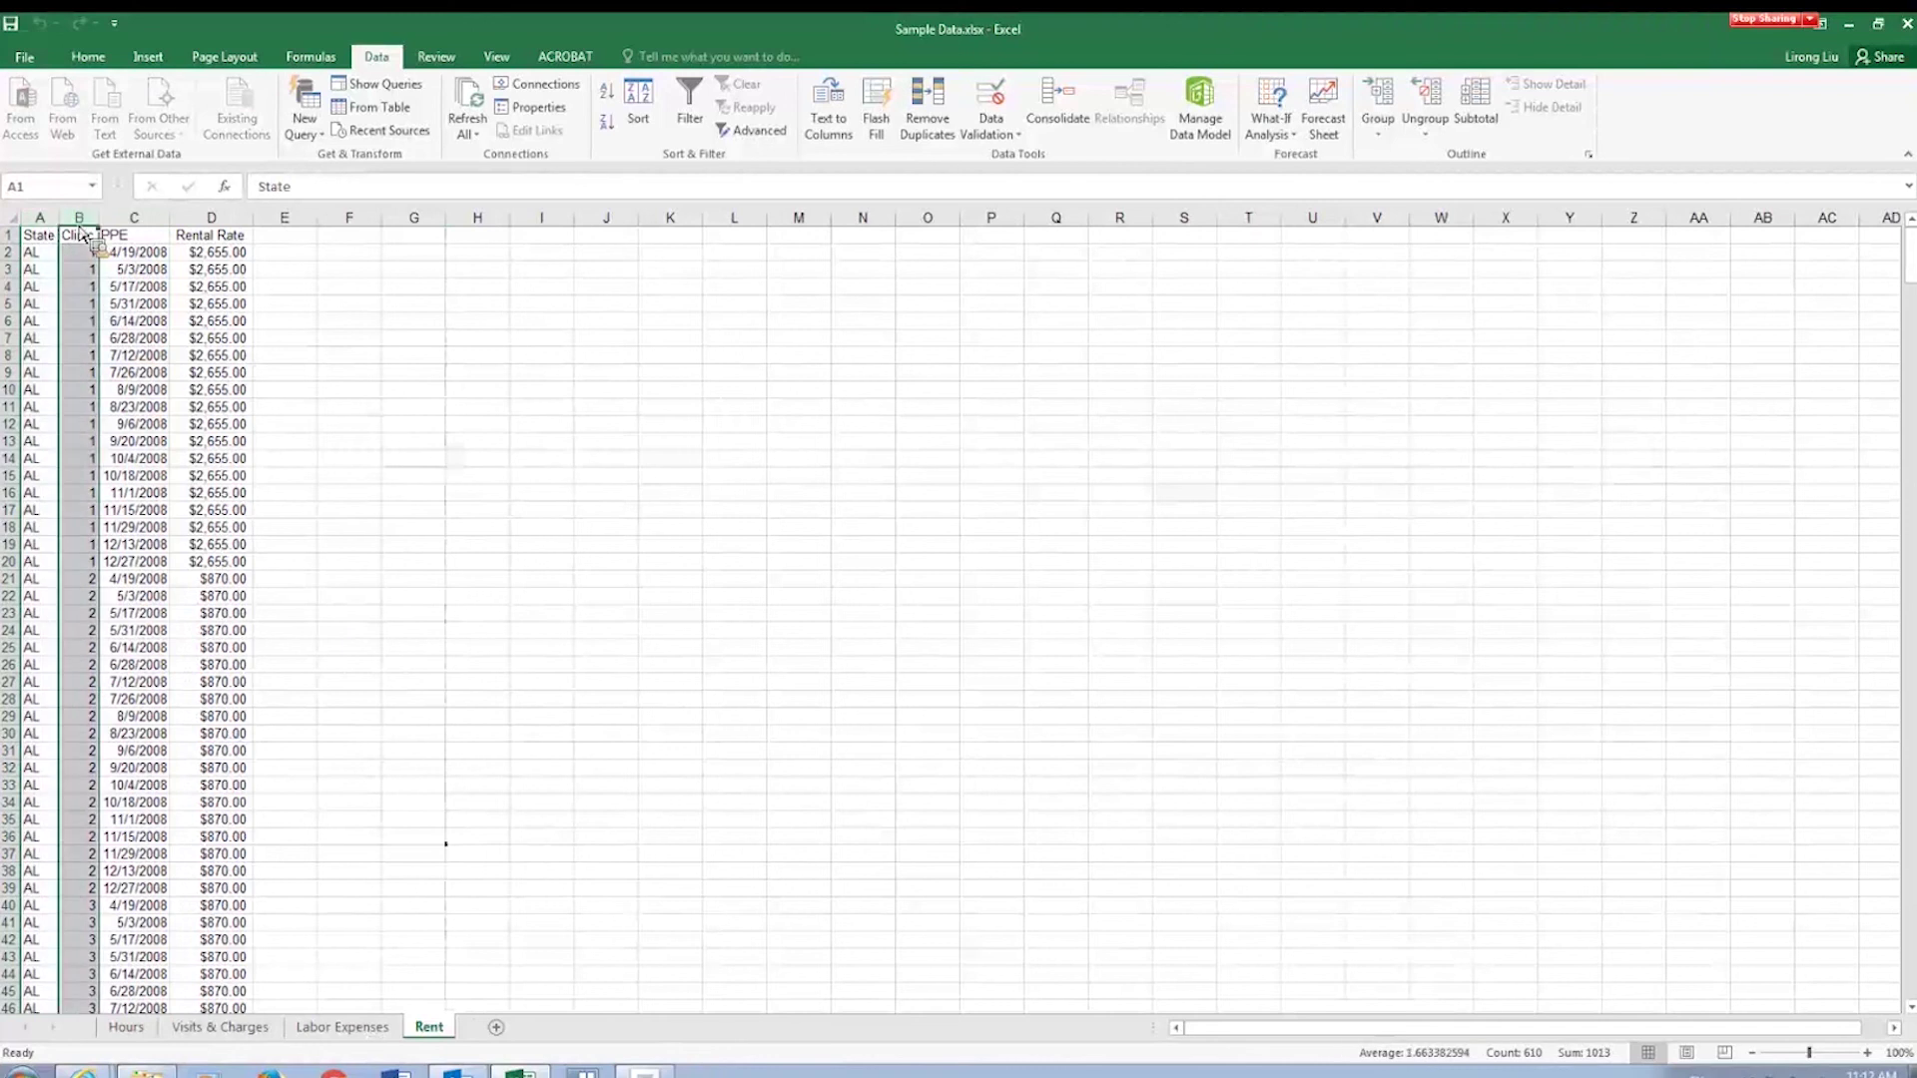
pyautogui.click(124, 235)
pyautogui.hotkey('ctrl', 'shift', 'Down')
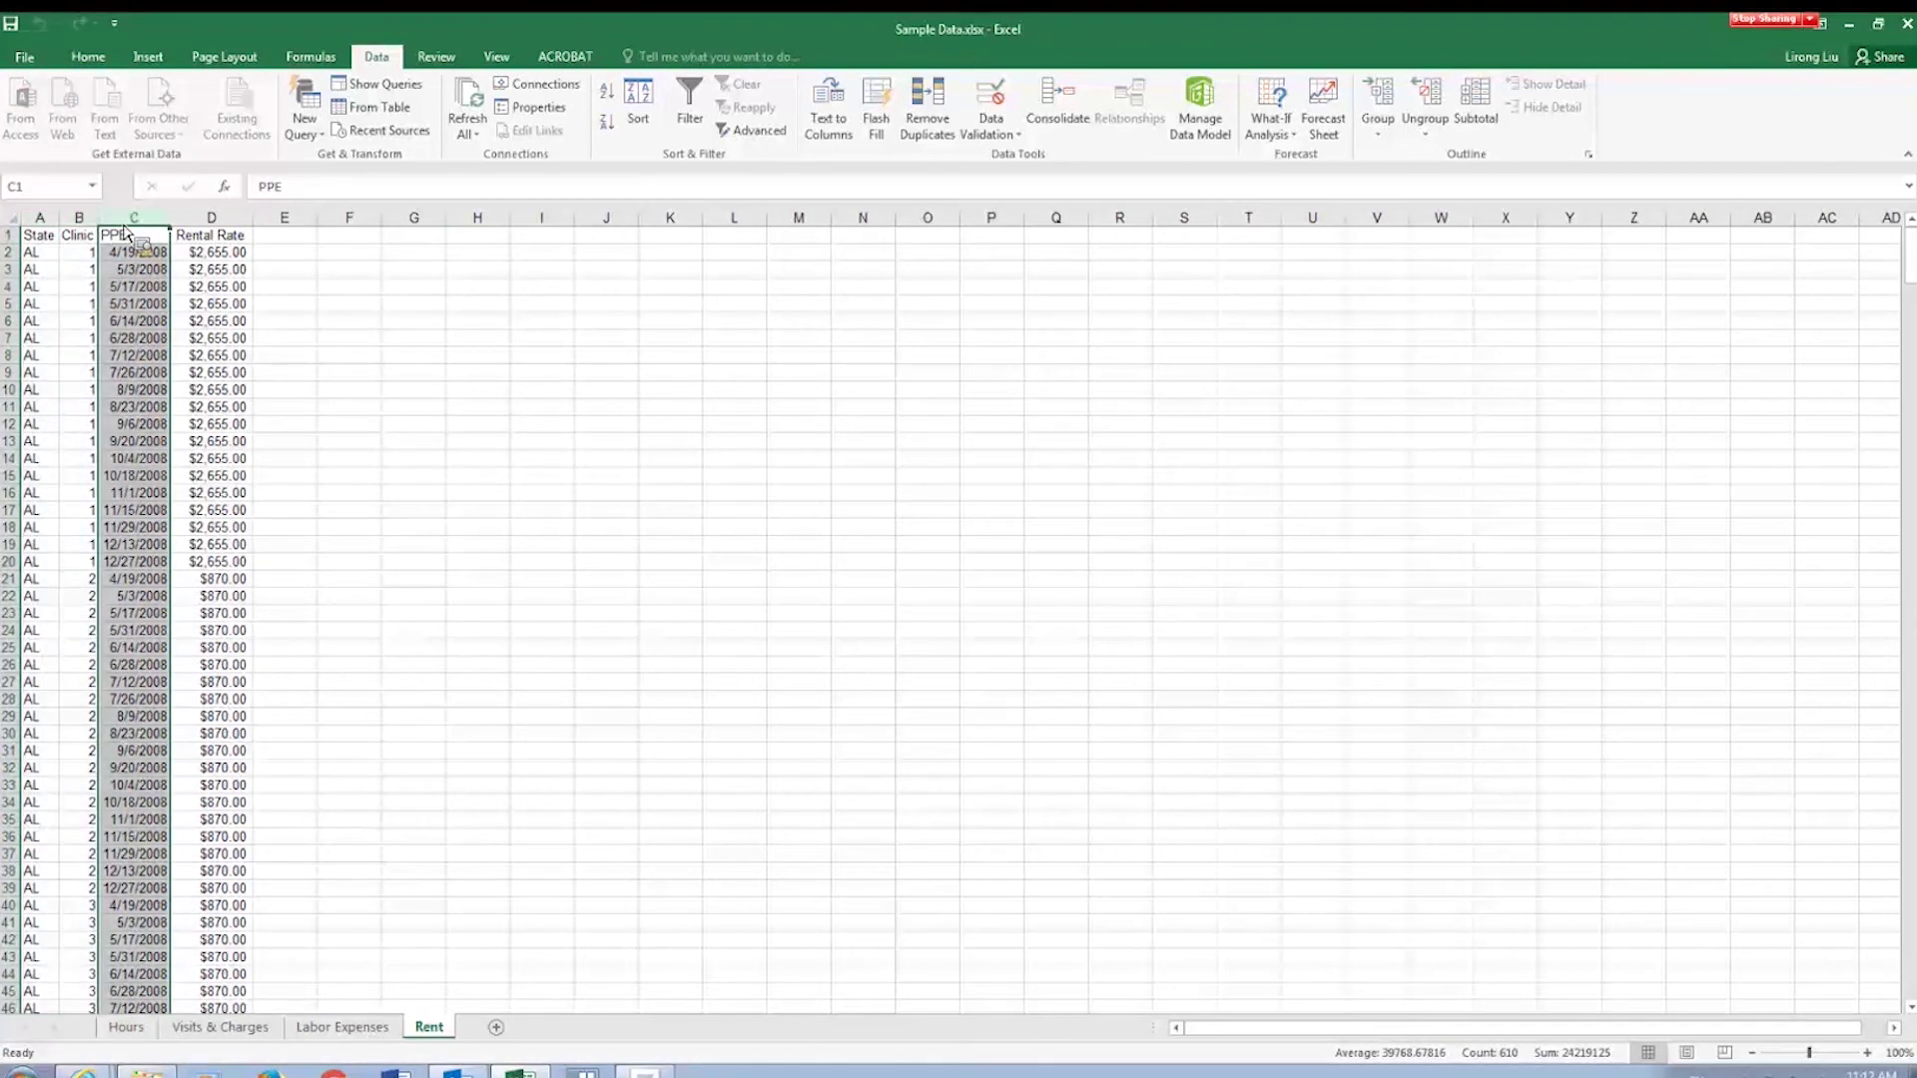
pyautogui.hotkey('ctrl', 'pageup')
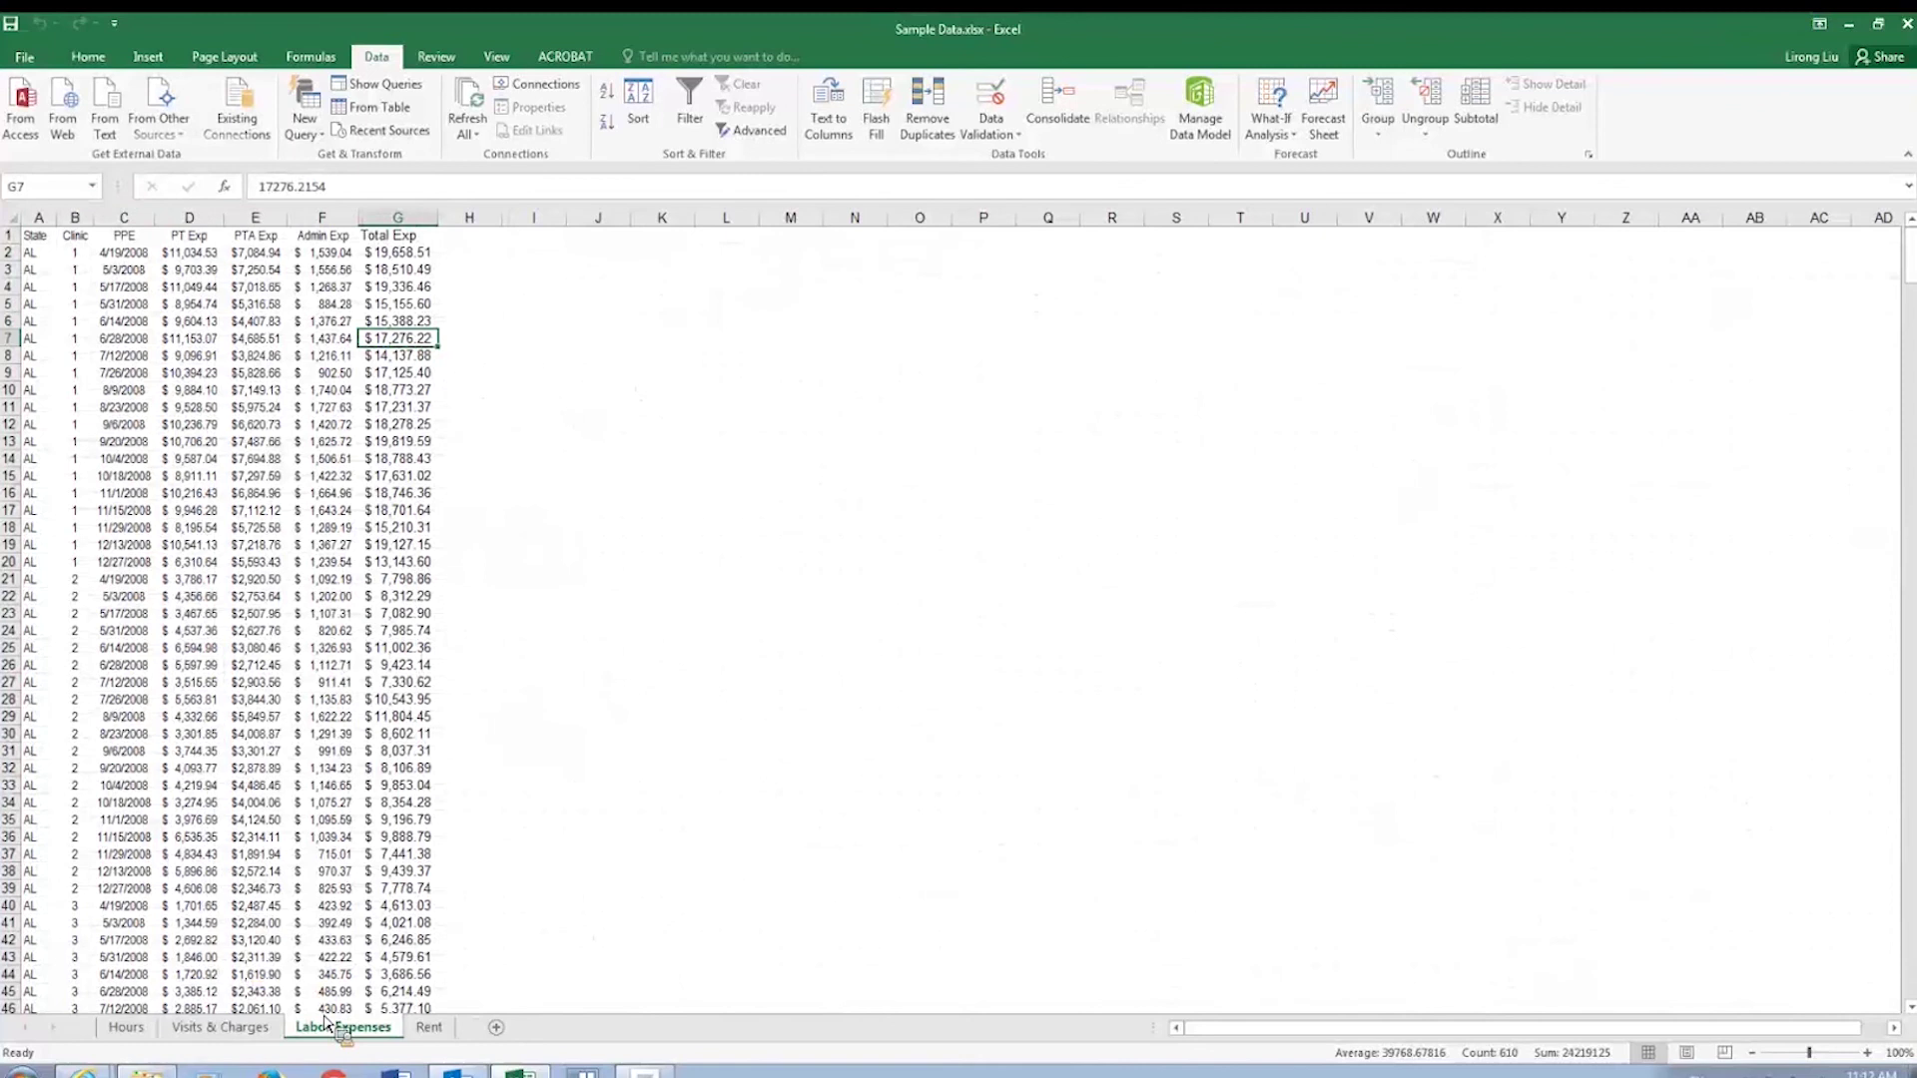
pyautogui.click(212, 1027)
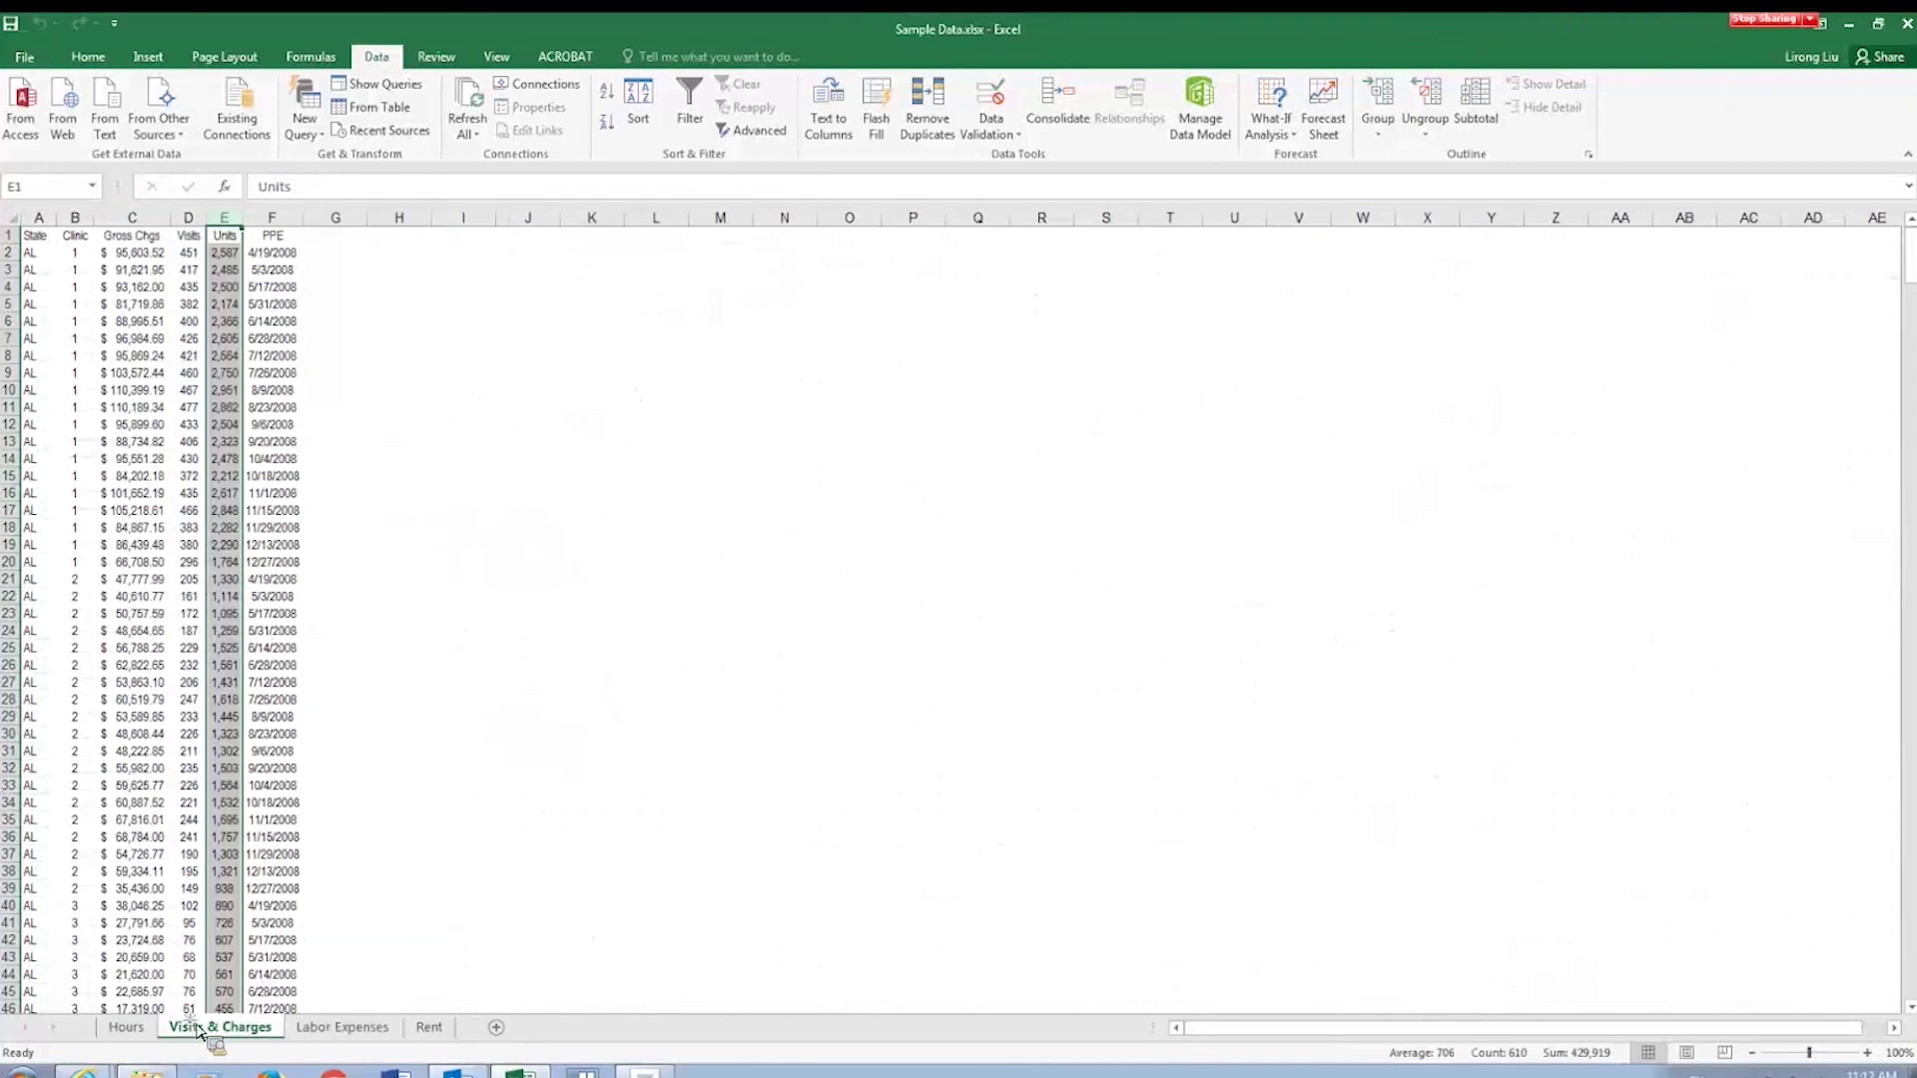
# Insert an empty column before the State column on the Hours sheet.
pyautogui.hotkey('ctrl', 'pageup')
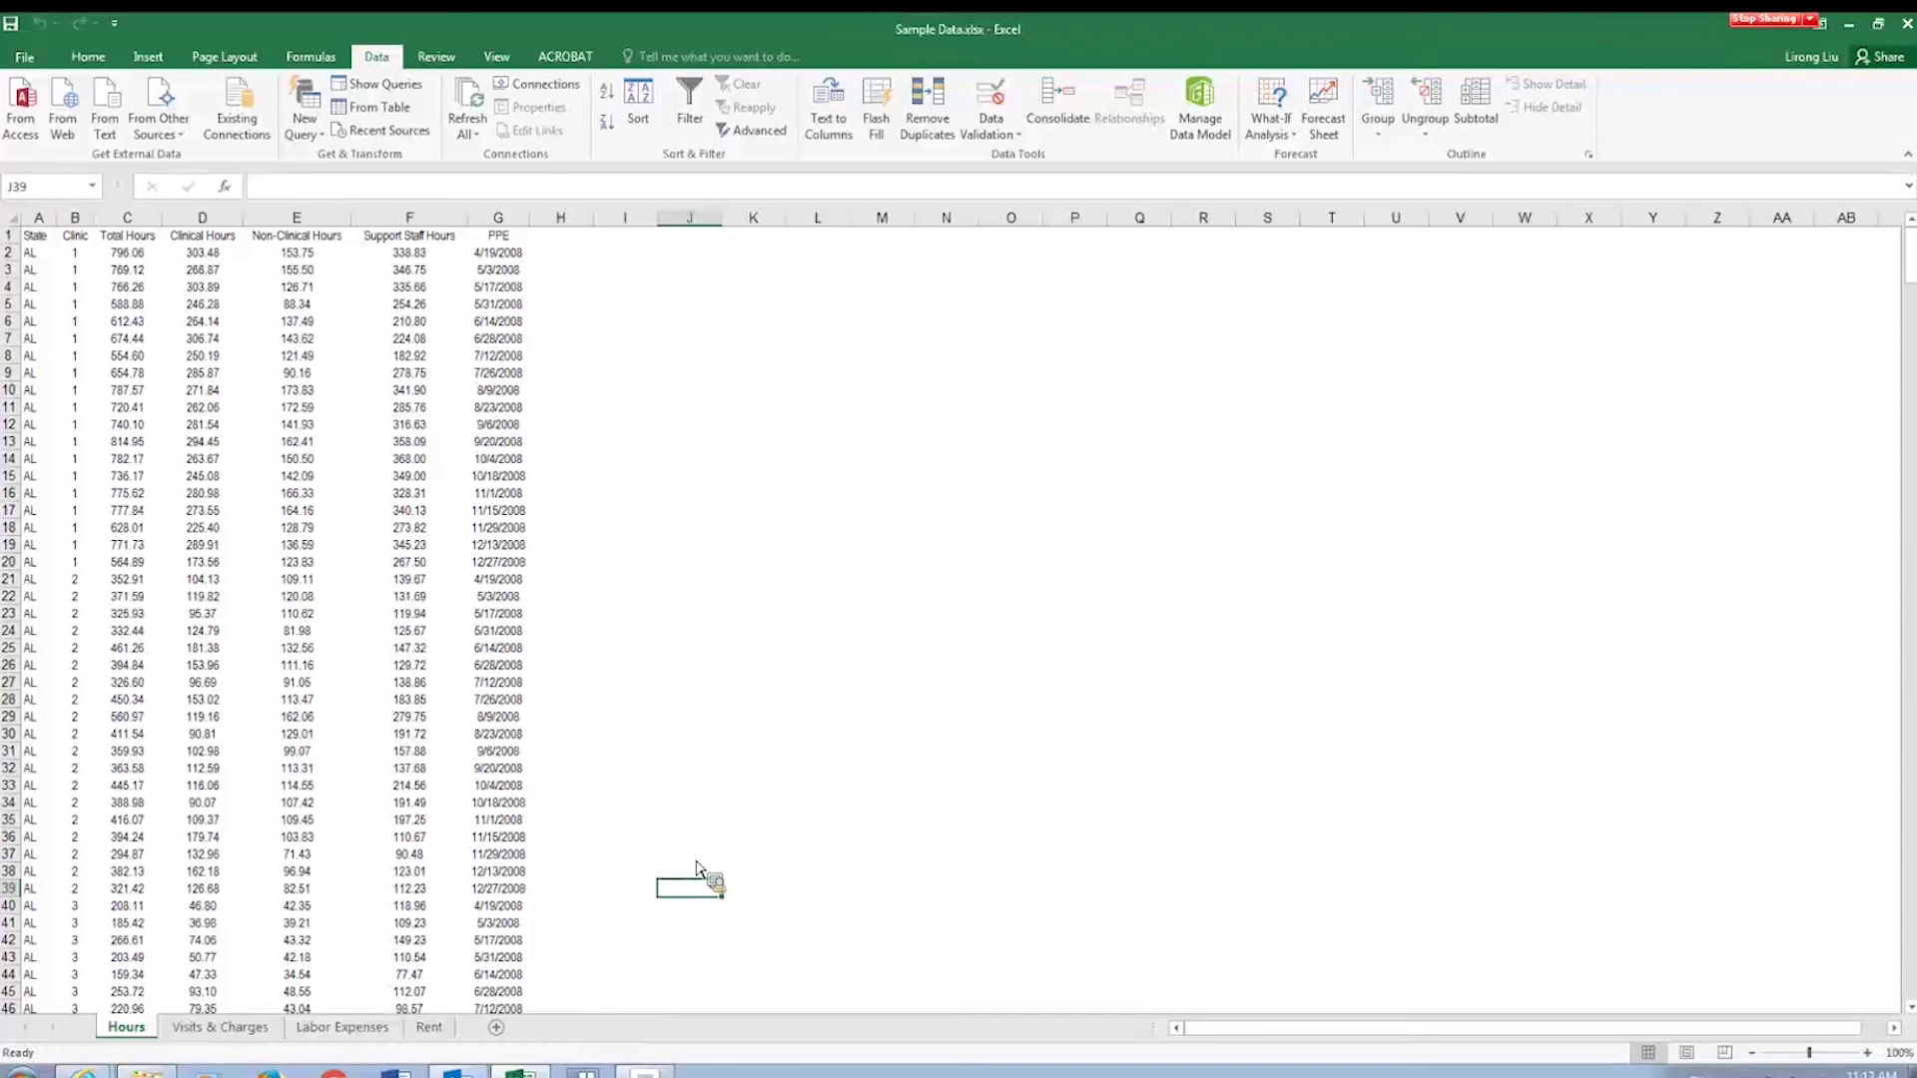
pyautogui.click(39, 493)
pyautogui.click(80, 494)
pyautogui.click(499, 529)
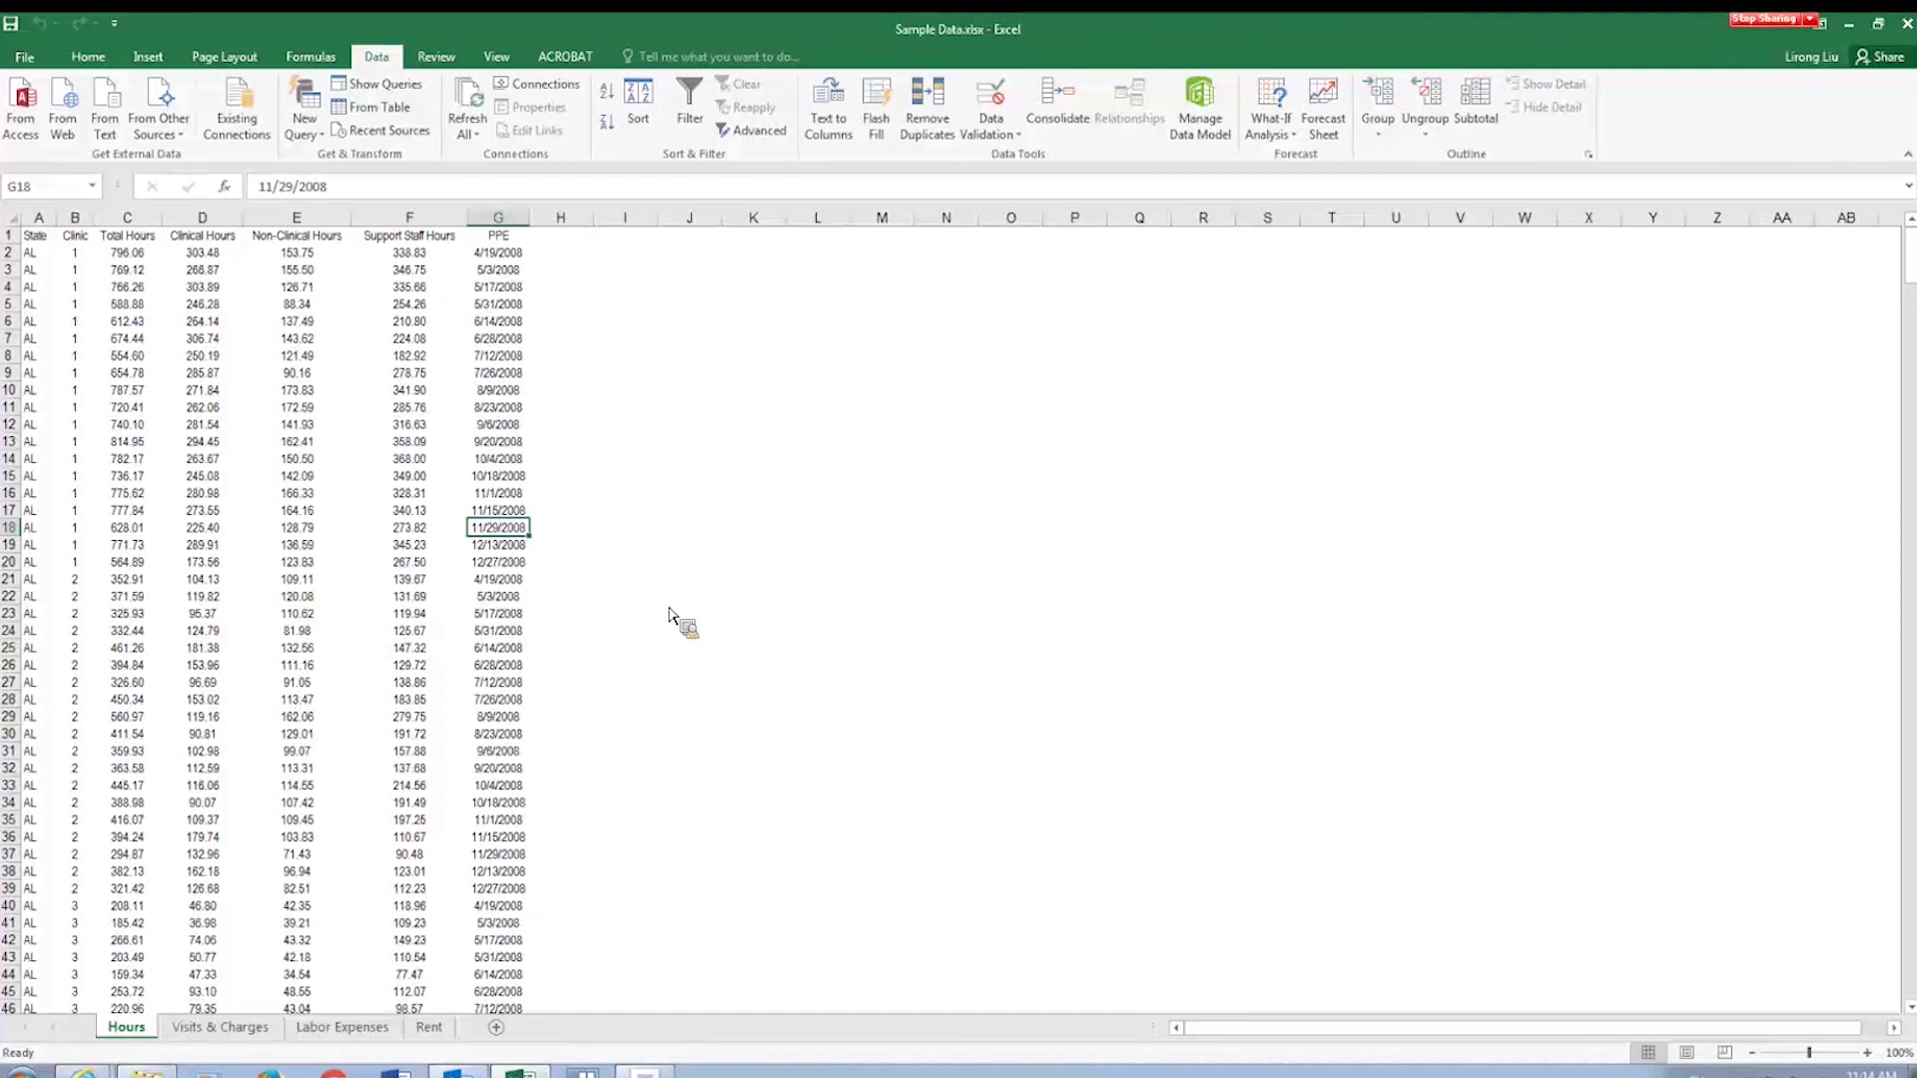
pyautogui.click(41, 229)
pyautogui.hotkey('ctrl', 'shift', 'Down')
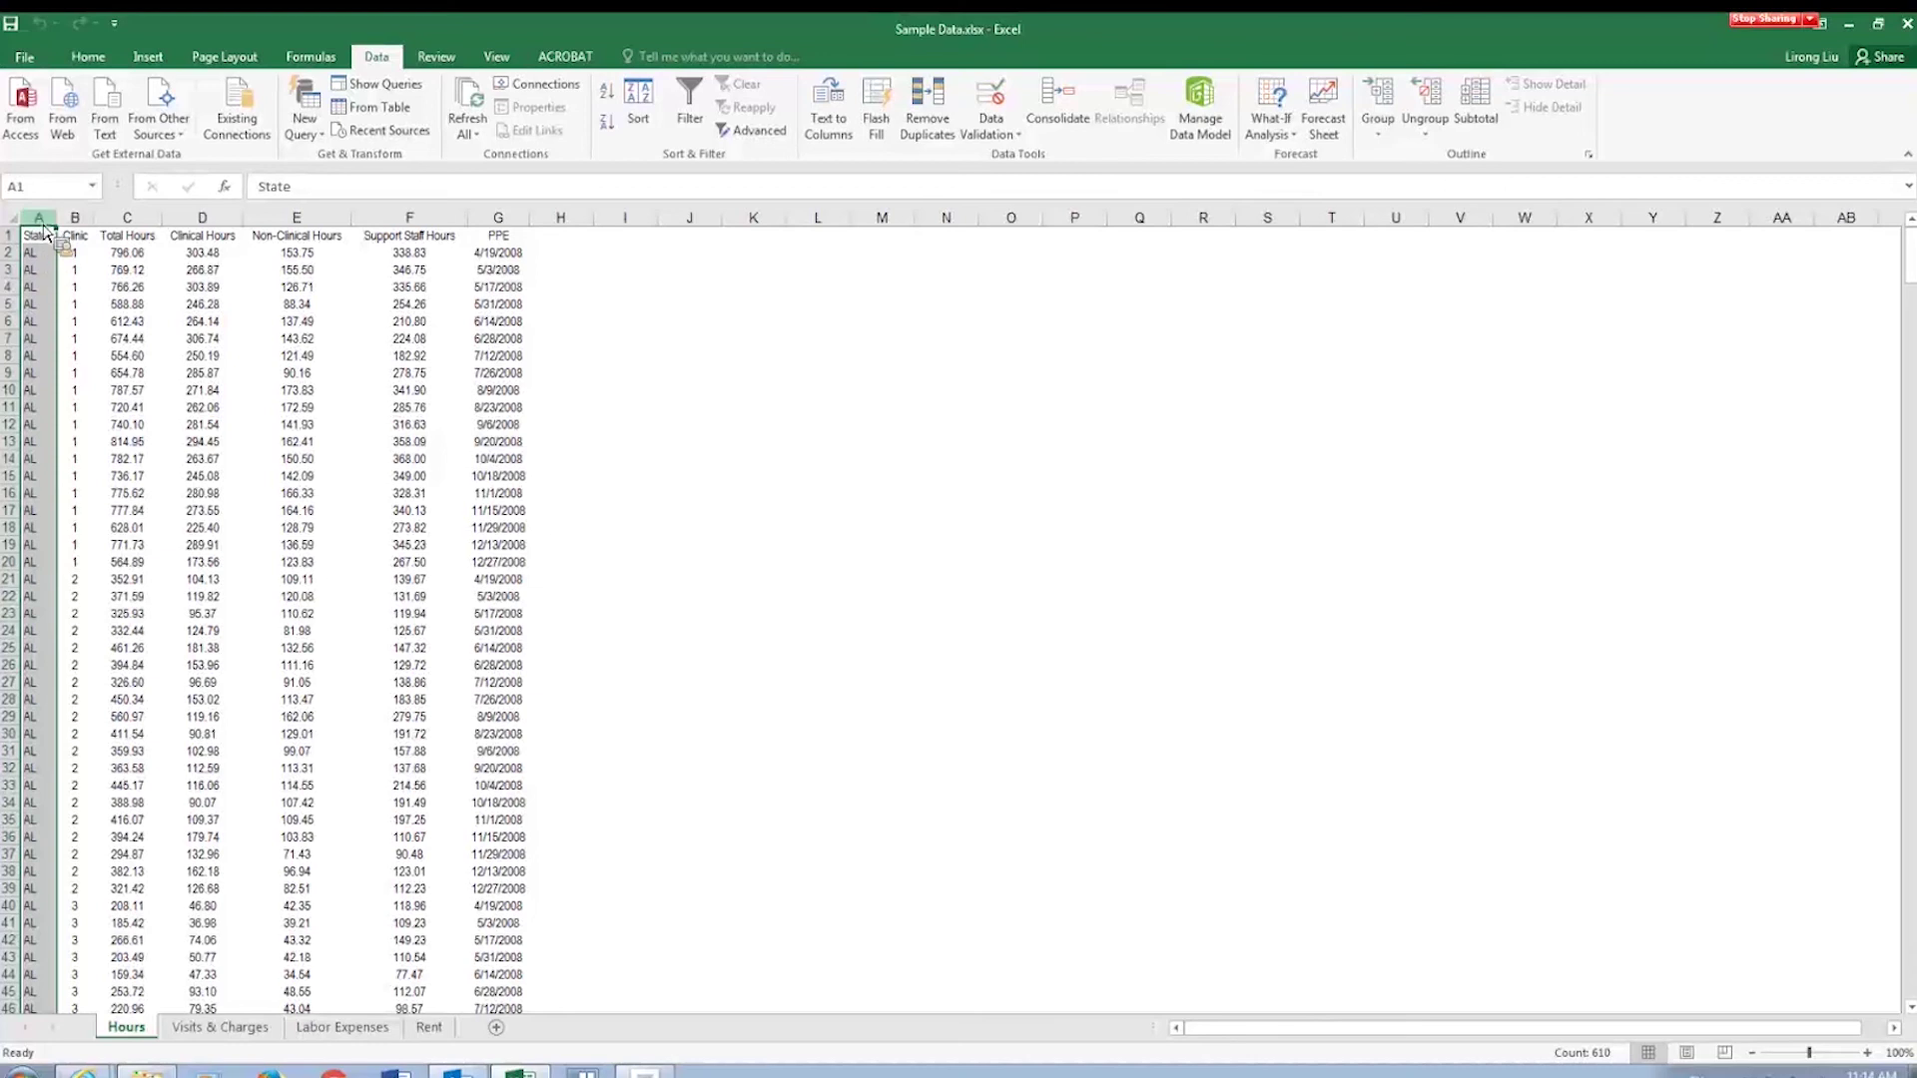
pyautogui.rightClick(44, 229)
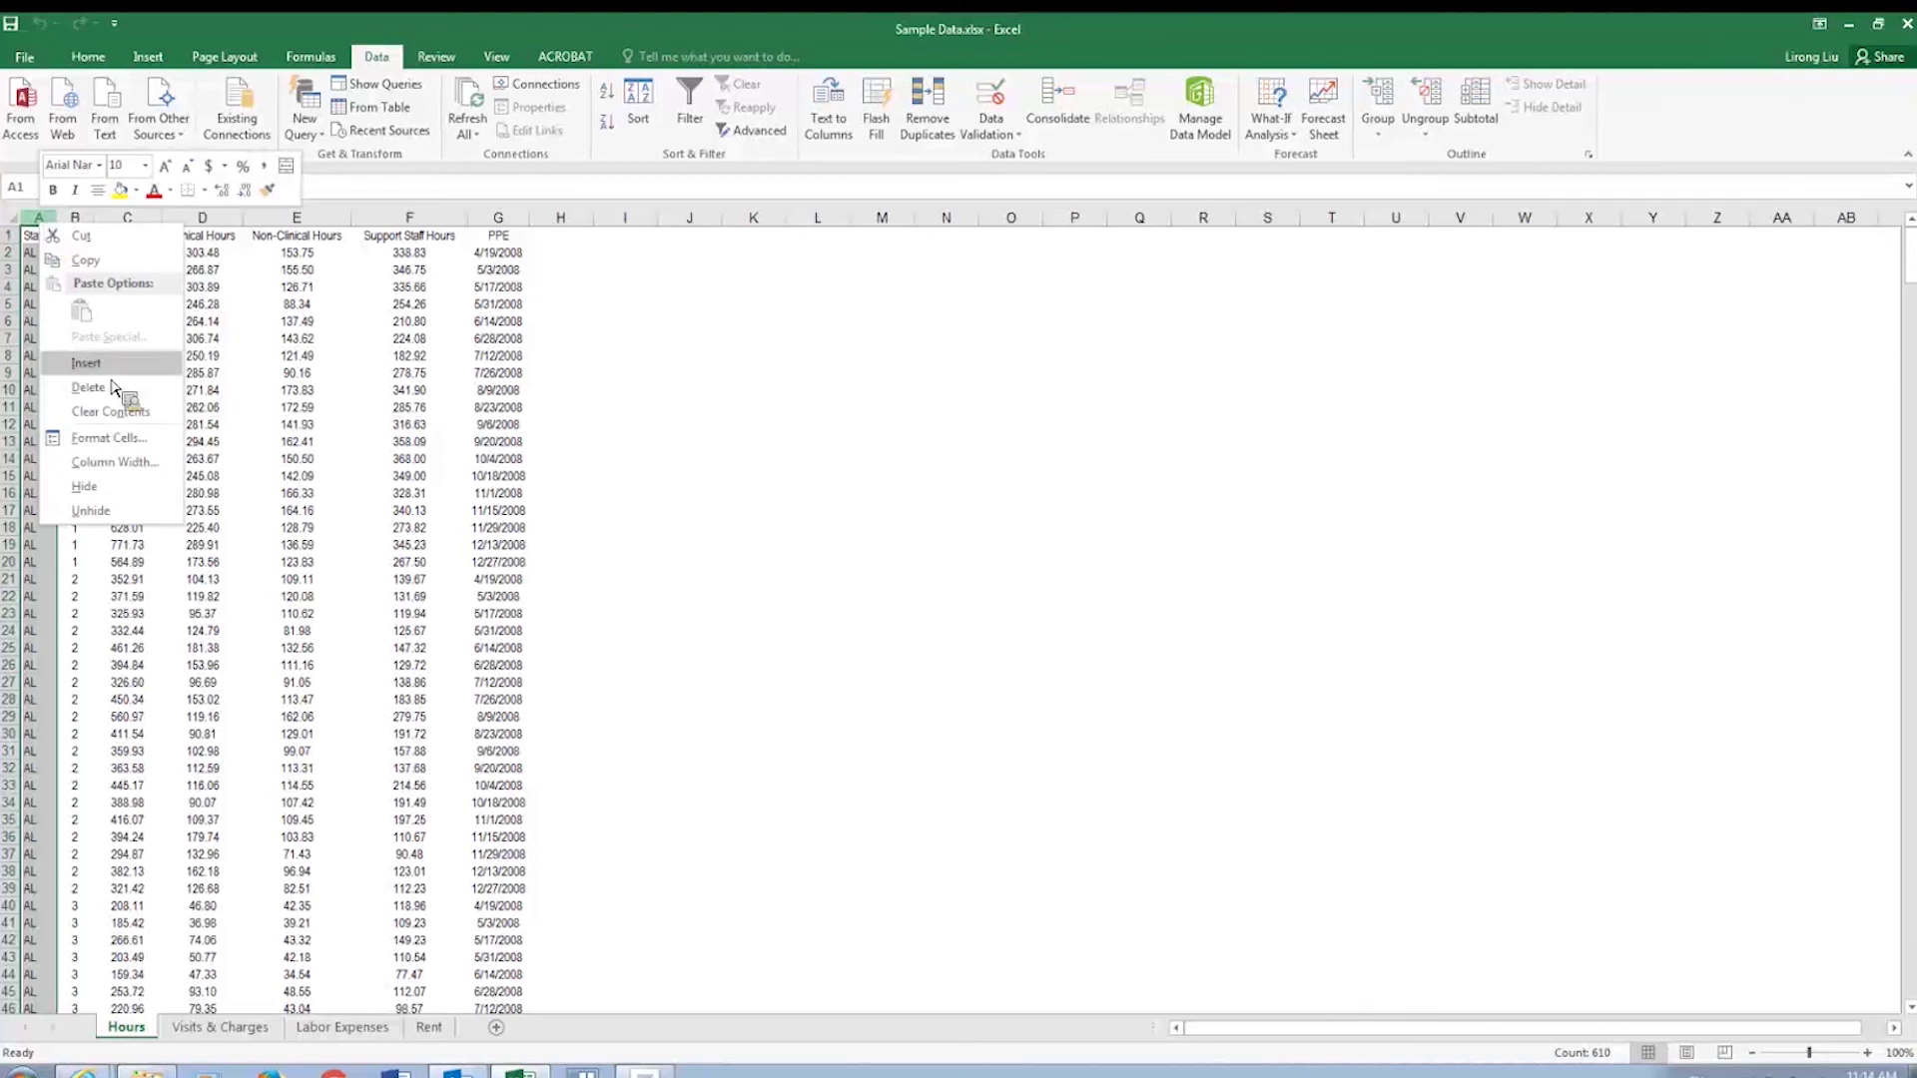
pyautogui.click(121, 373)
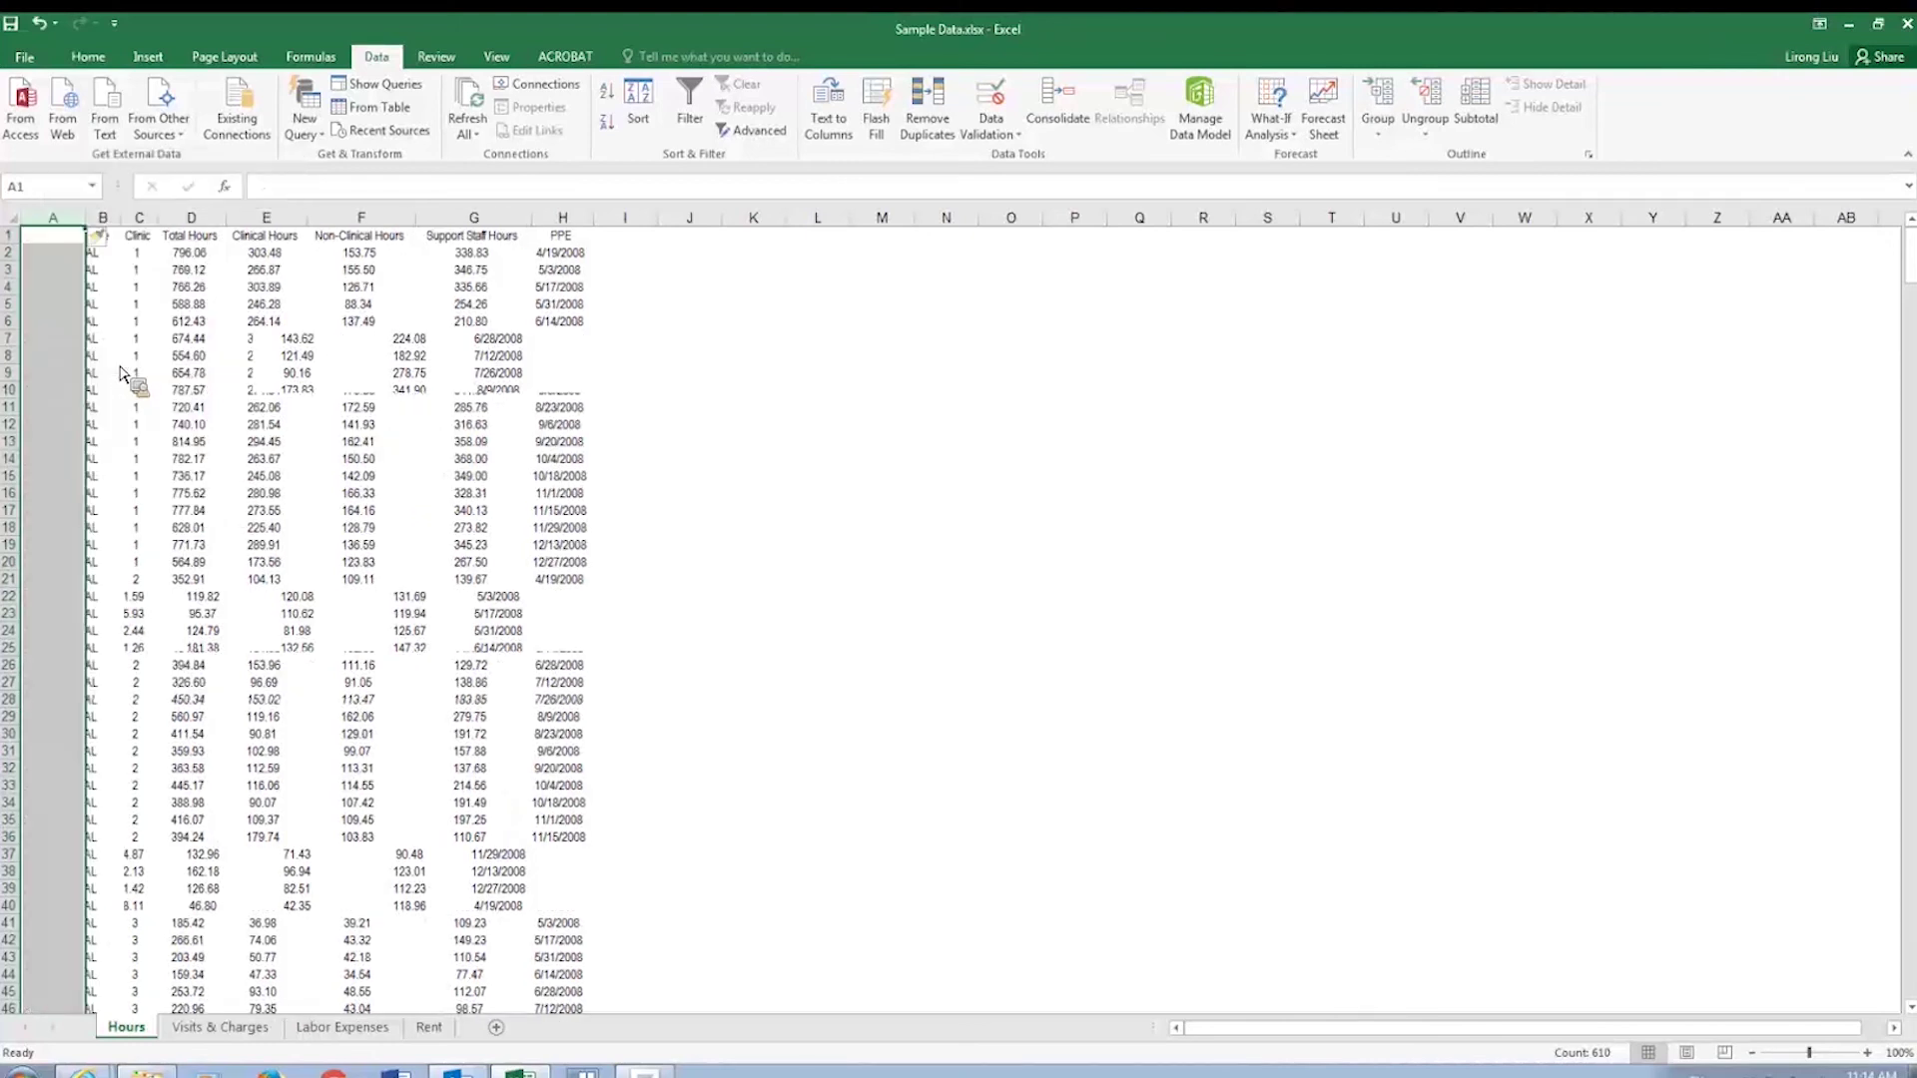
# Enter the formula =CONCATENATE(B1, "@", C1, "@", D1) in cell A1 of the Hours sheet.
pyautogui.click(43, 236)
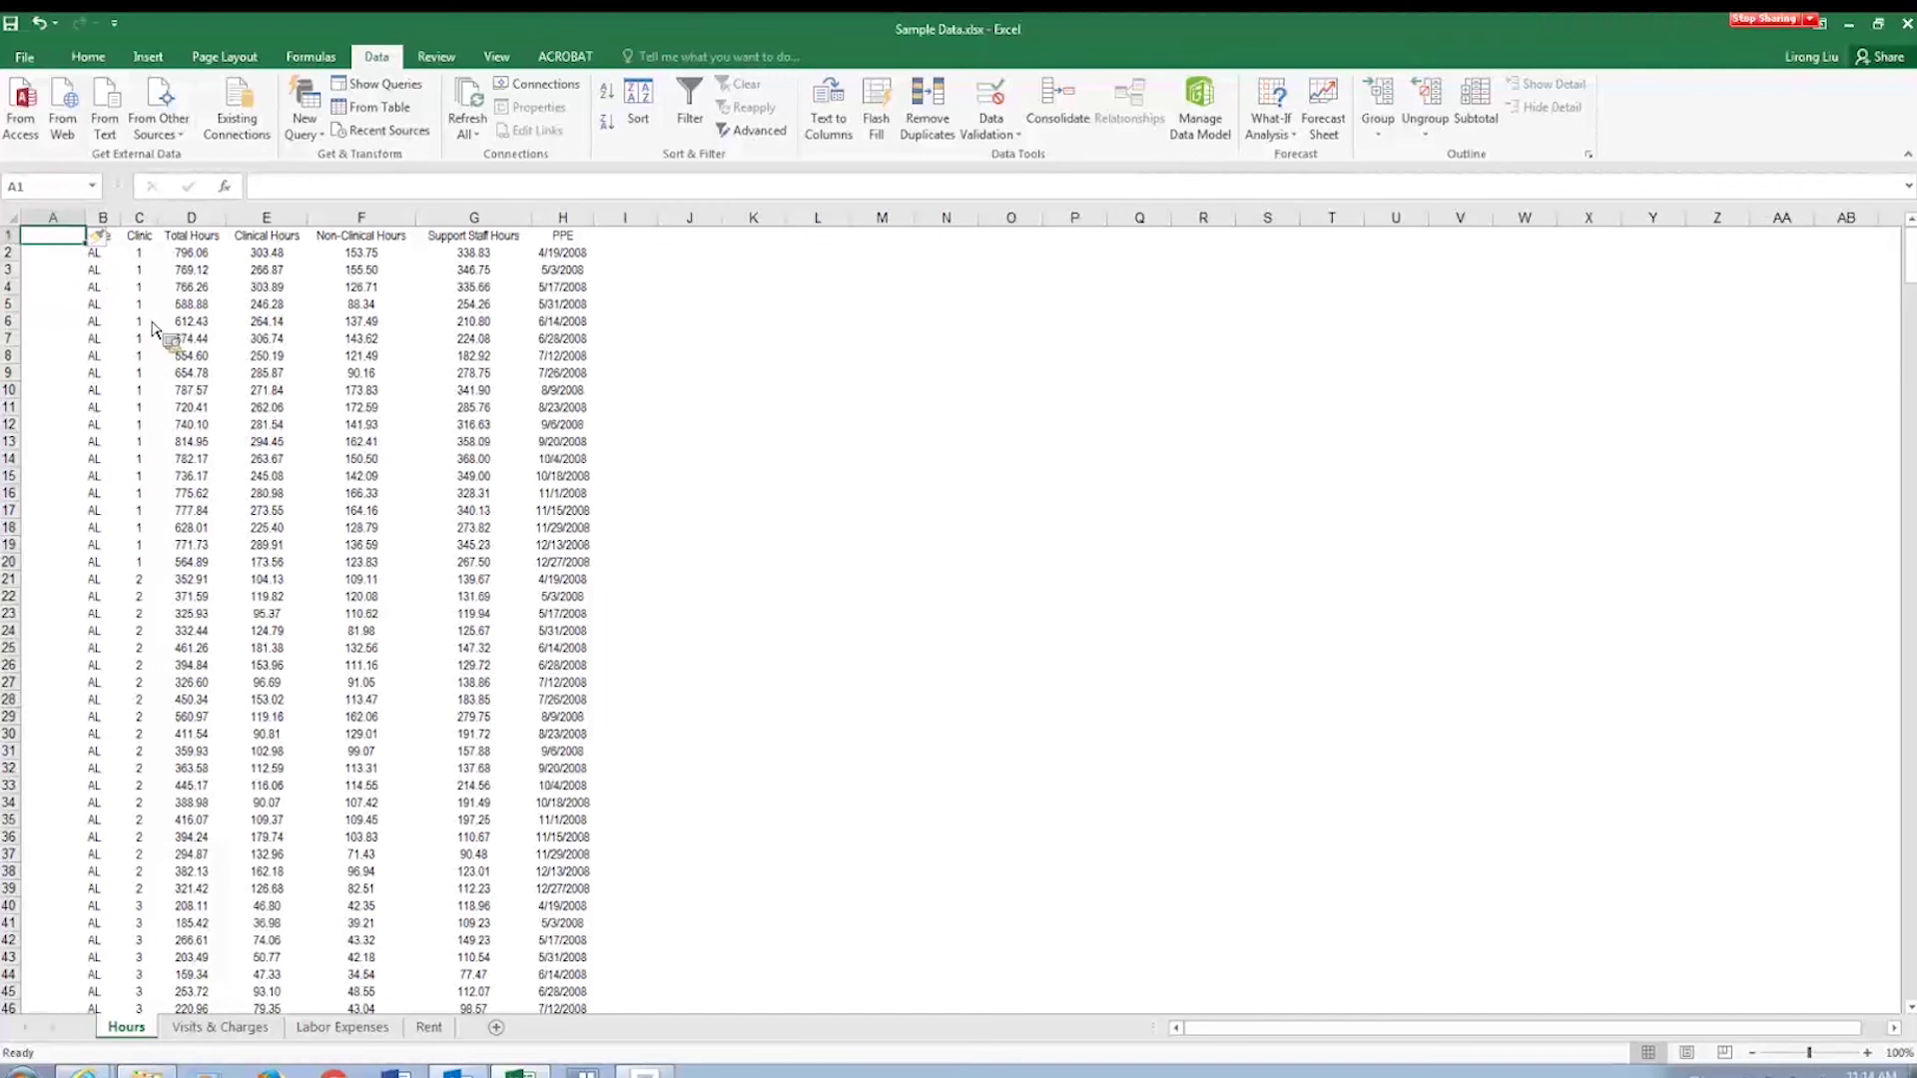
pyautogui.press('Down')
pyautogui.press('Up')
pyautogui.write('=')
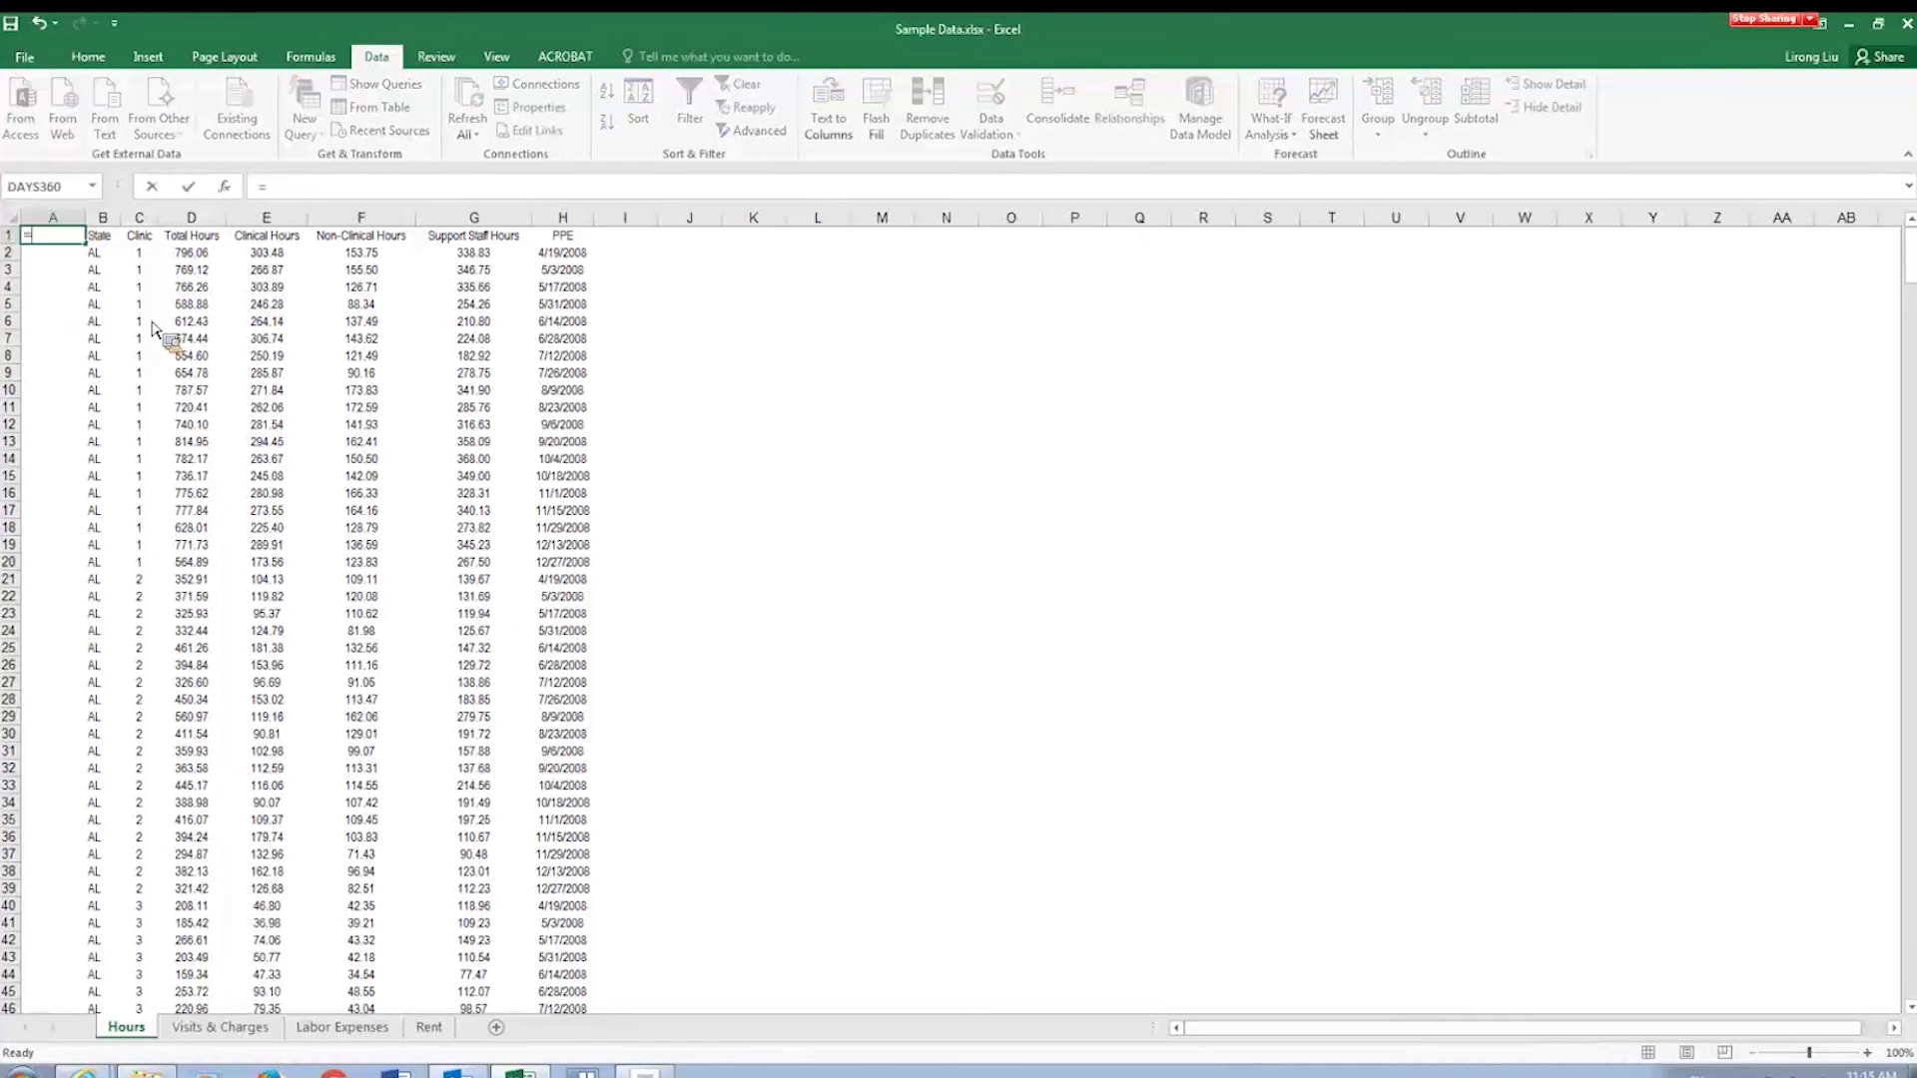
pyautogui.write('con')
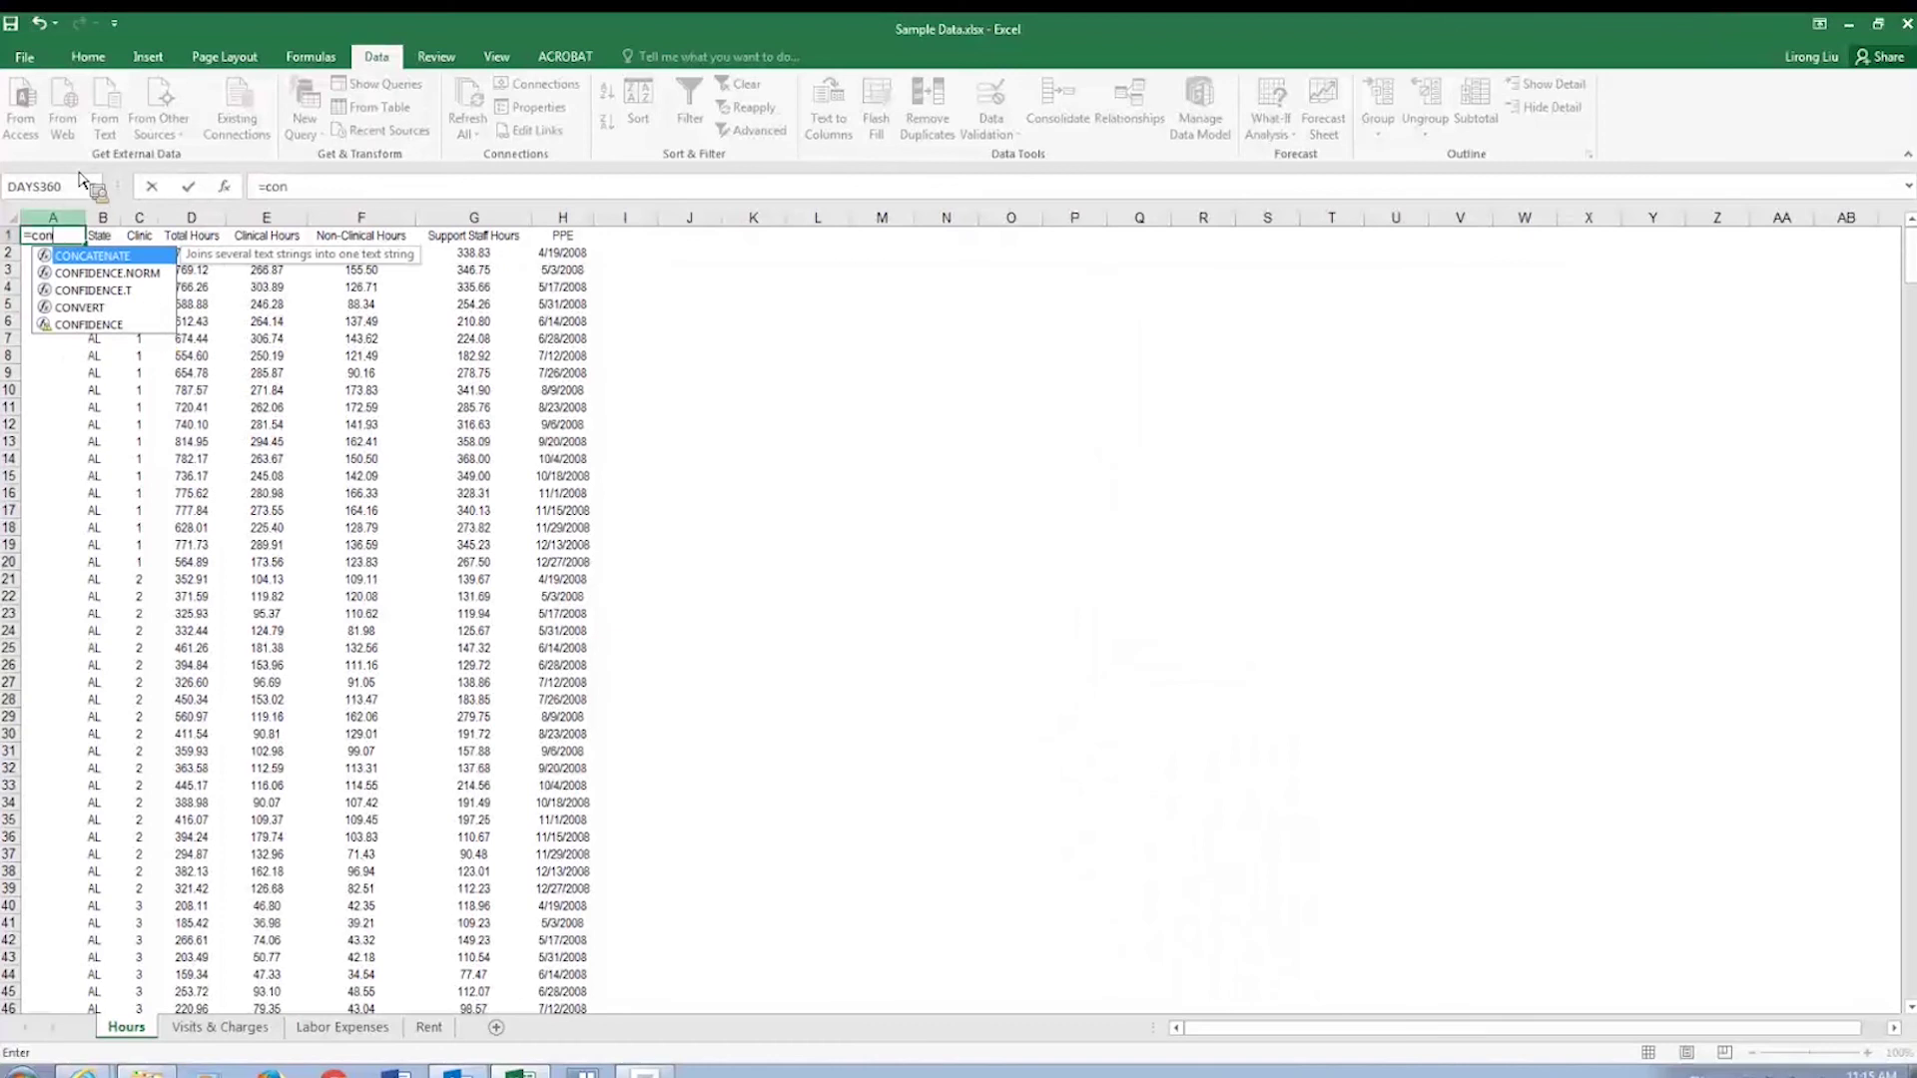
pyautogui.doubleClick(98, 257)
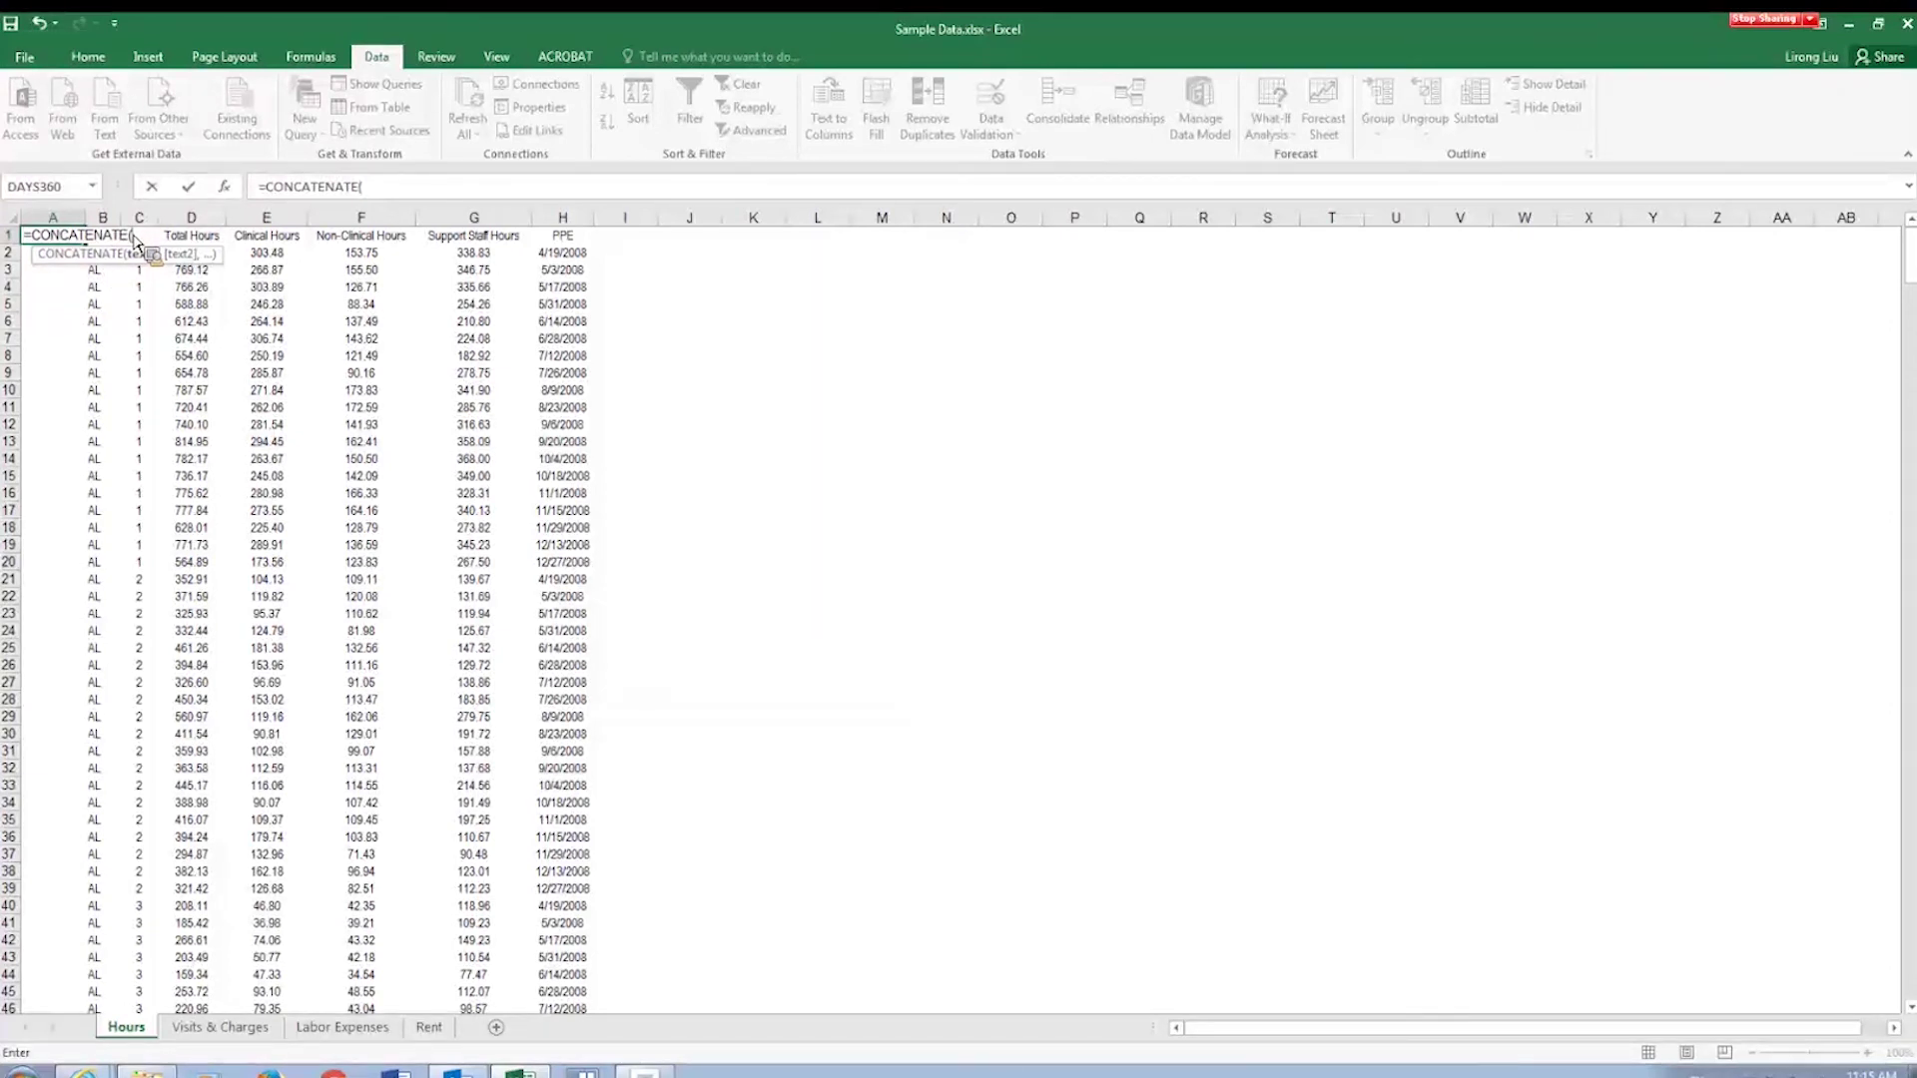
pyautogui.write('B1,')
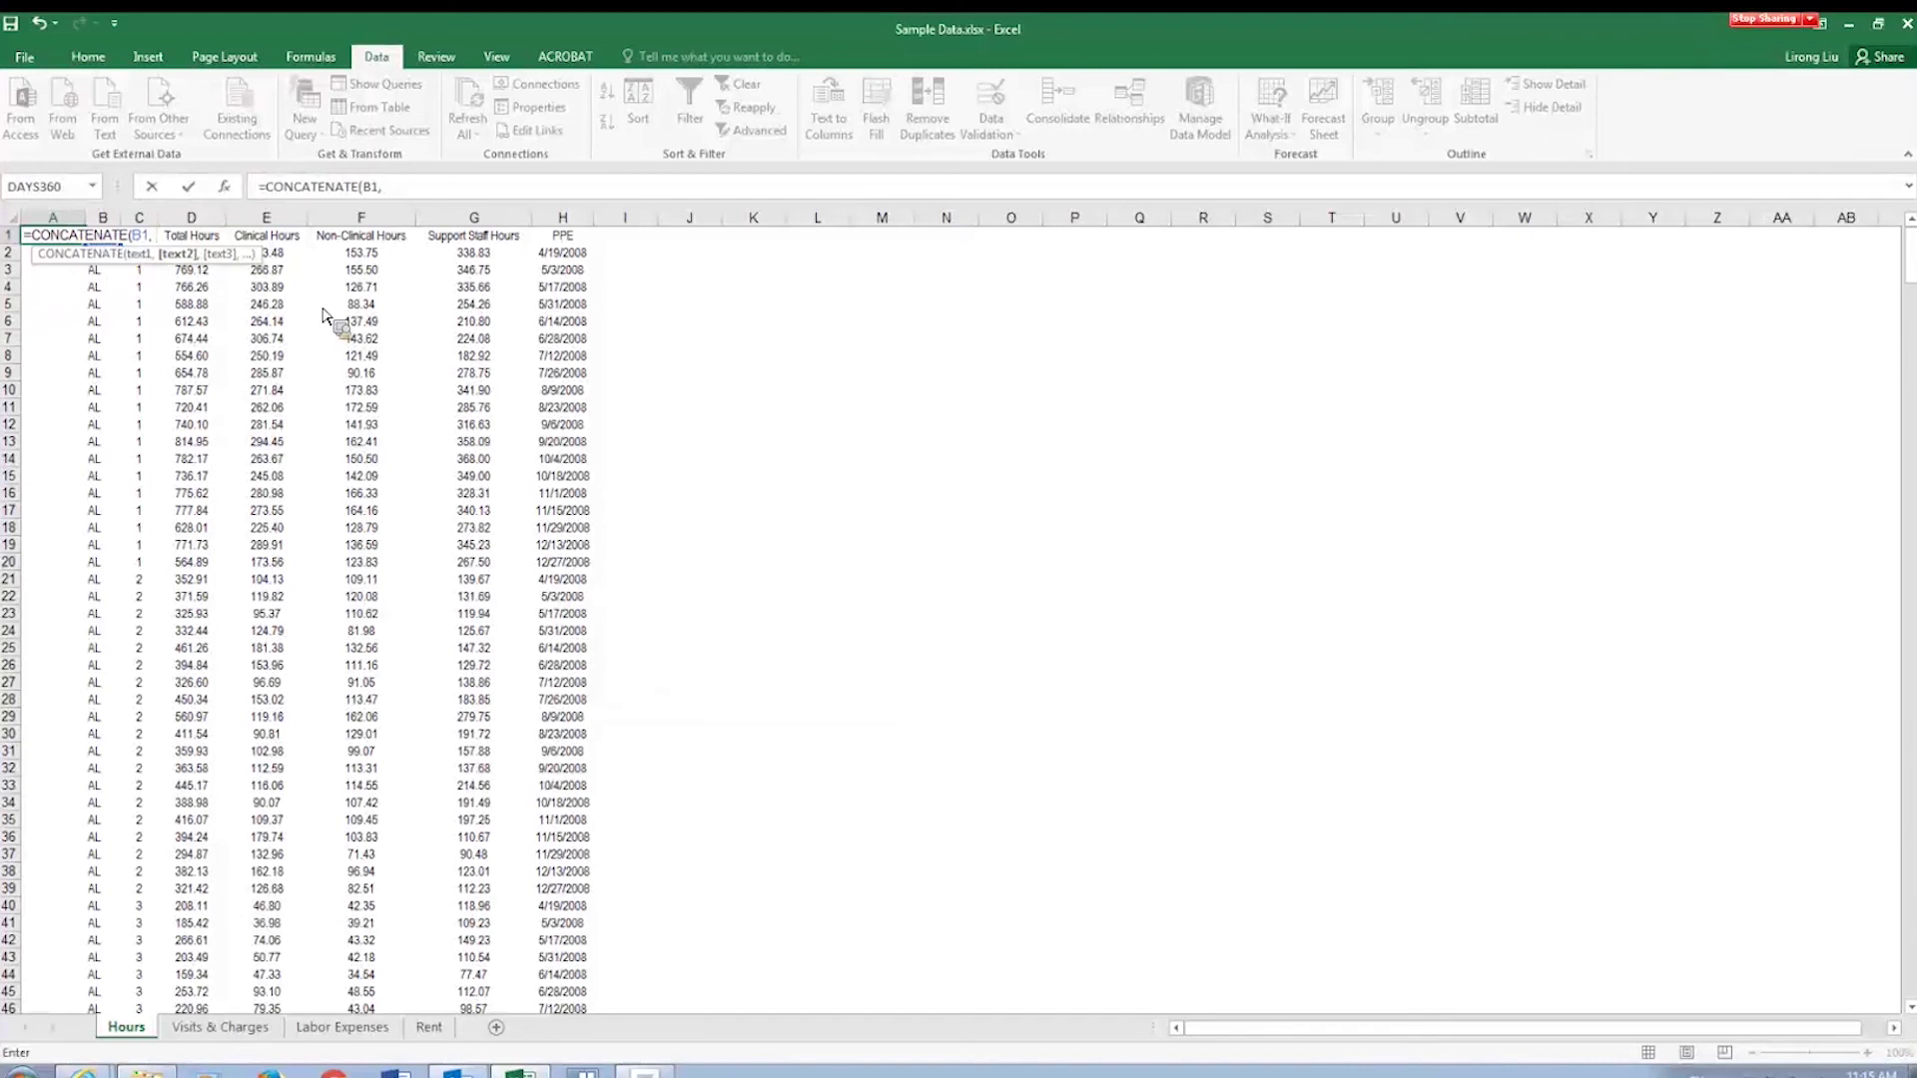
pyautogui.write('"@')
pyautogui.write(',')
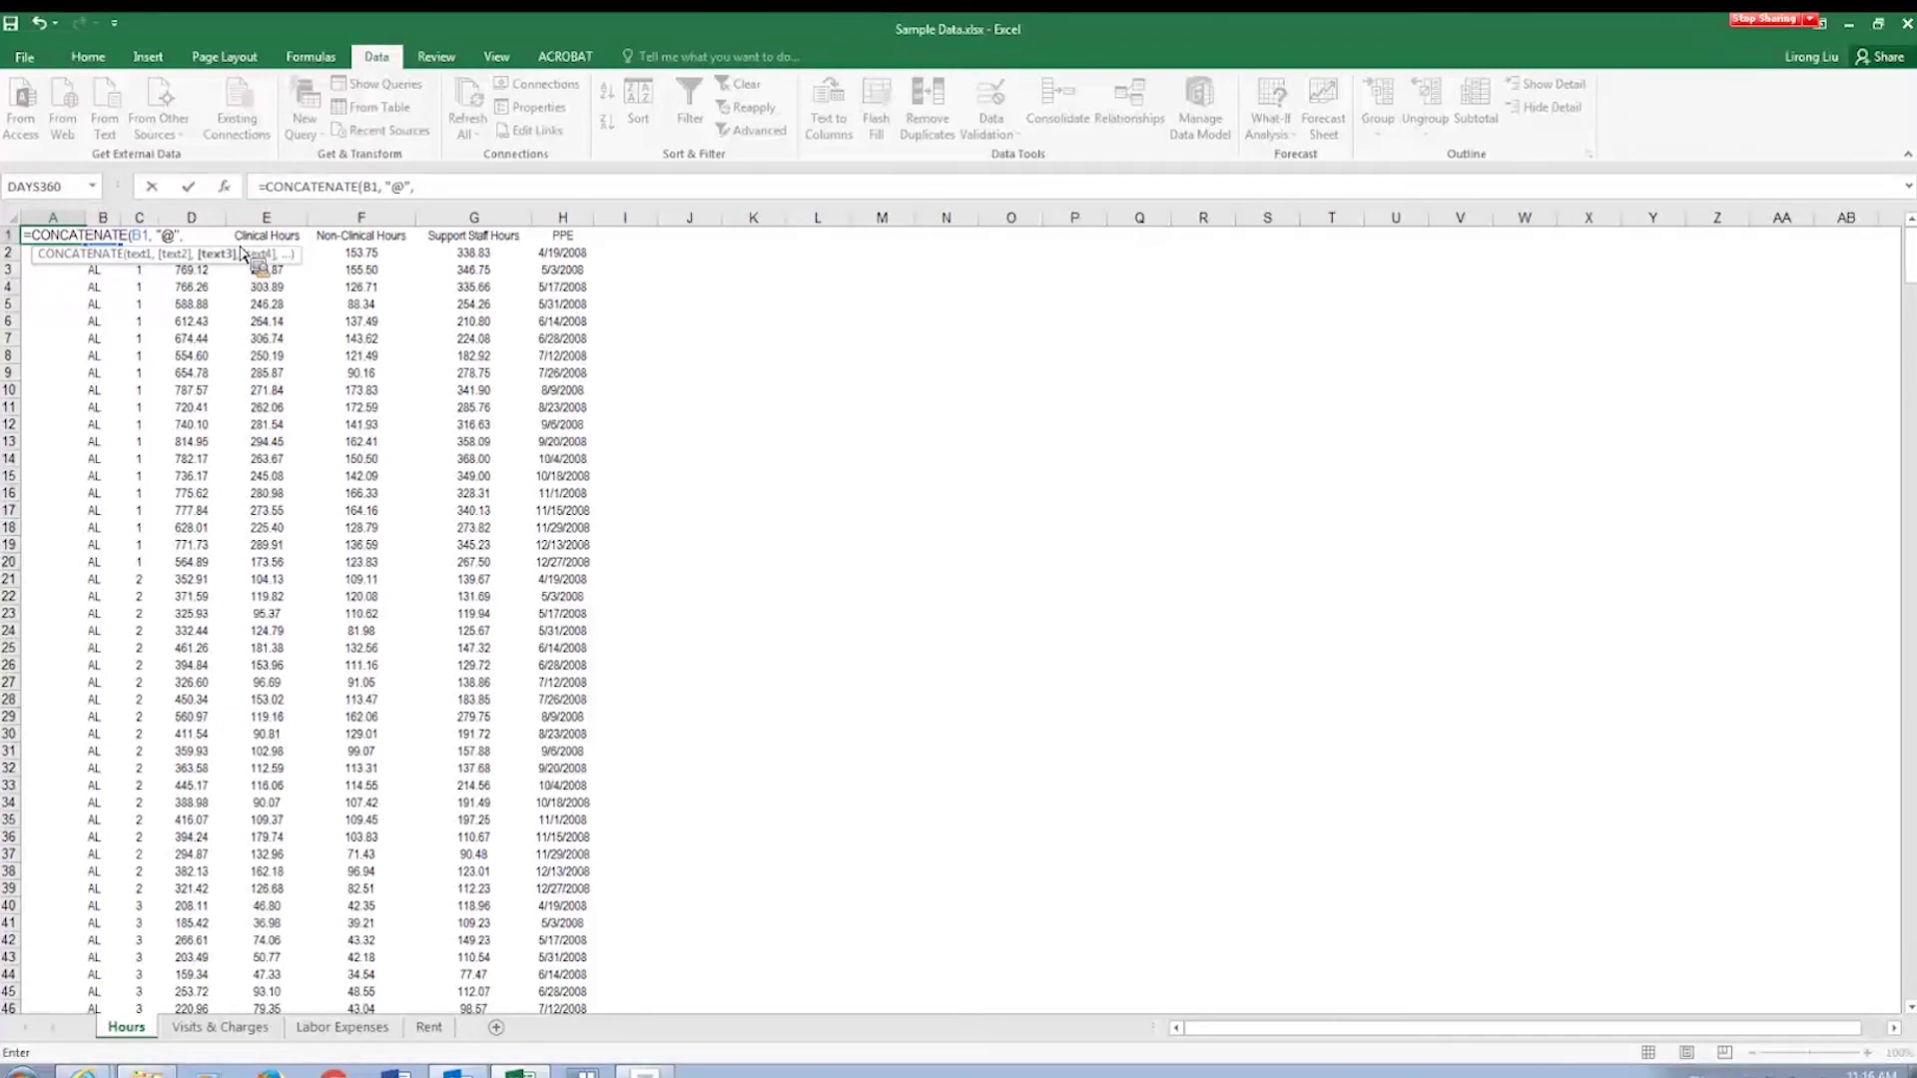
pyautogui.write(' C1, "@", D1')
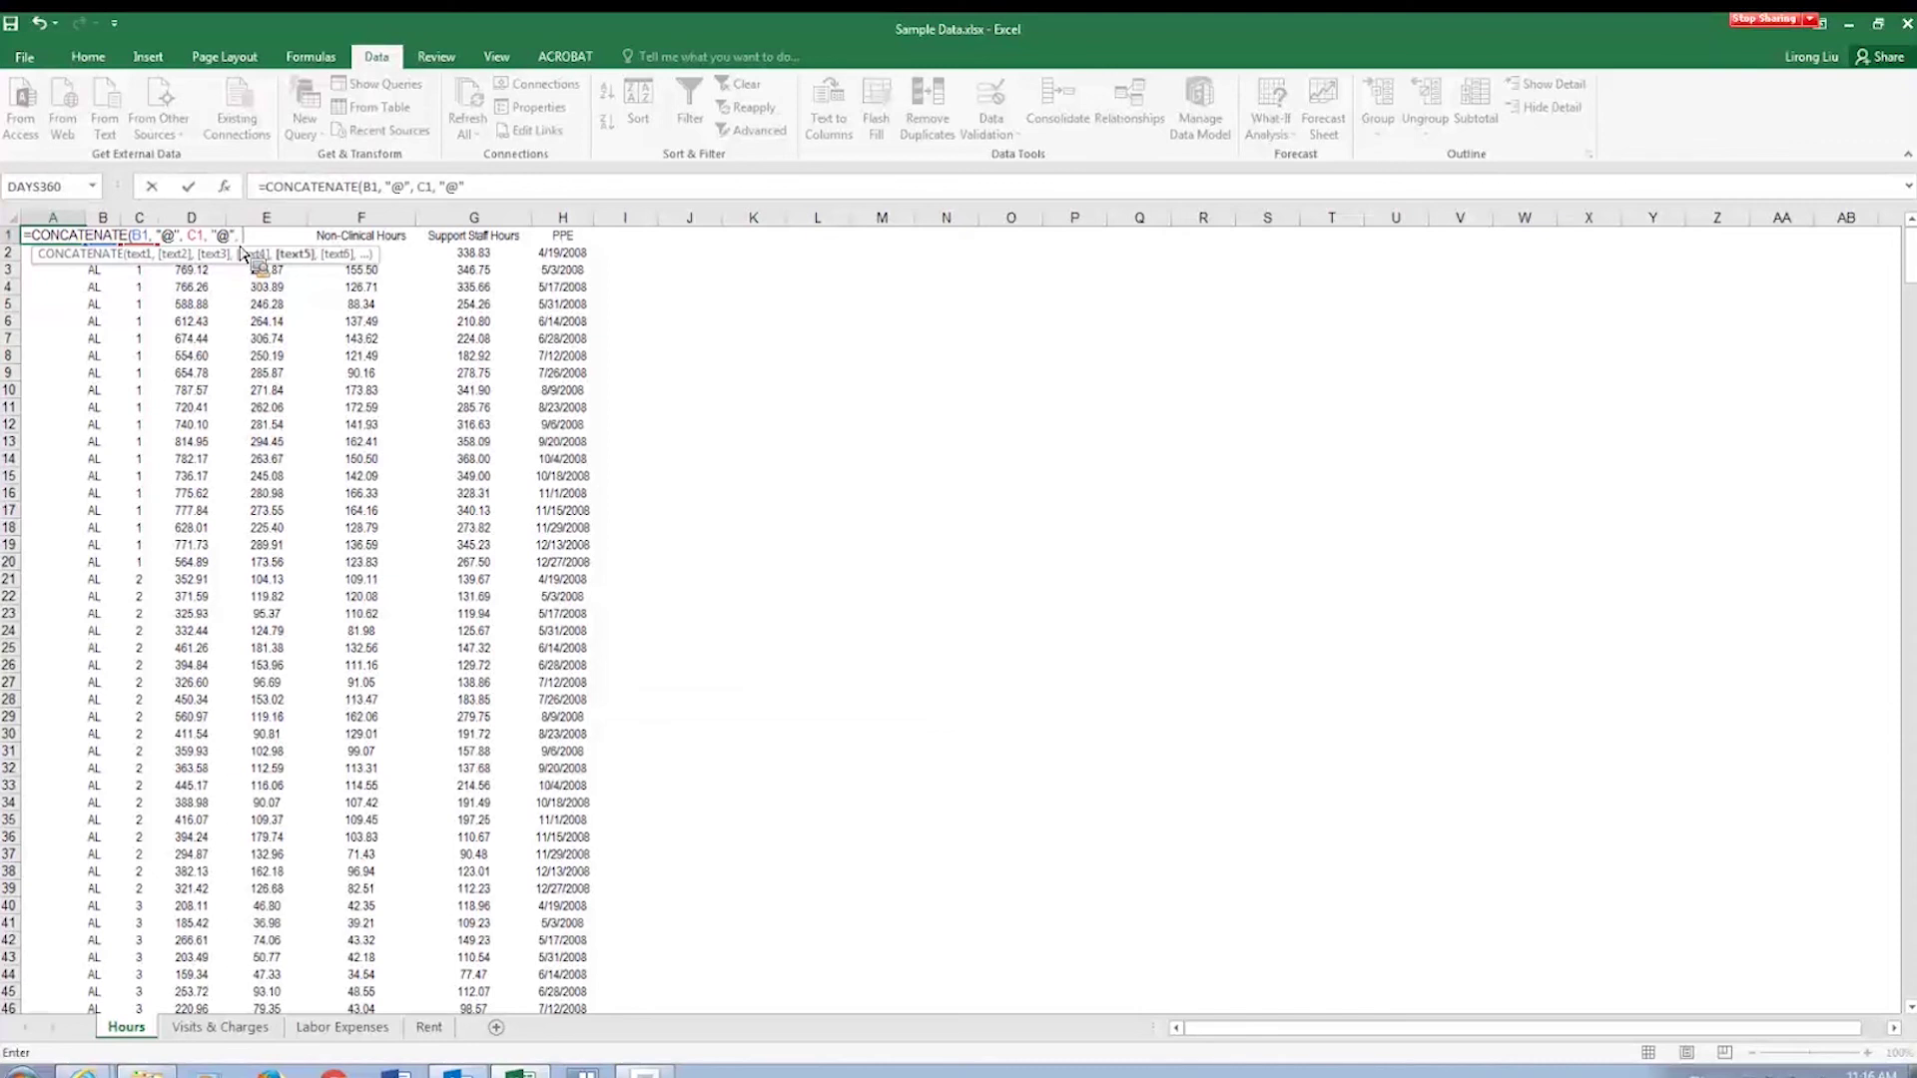
pyautogui.write(')')
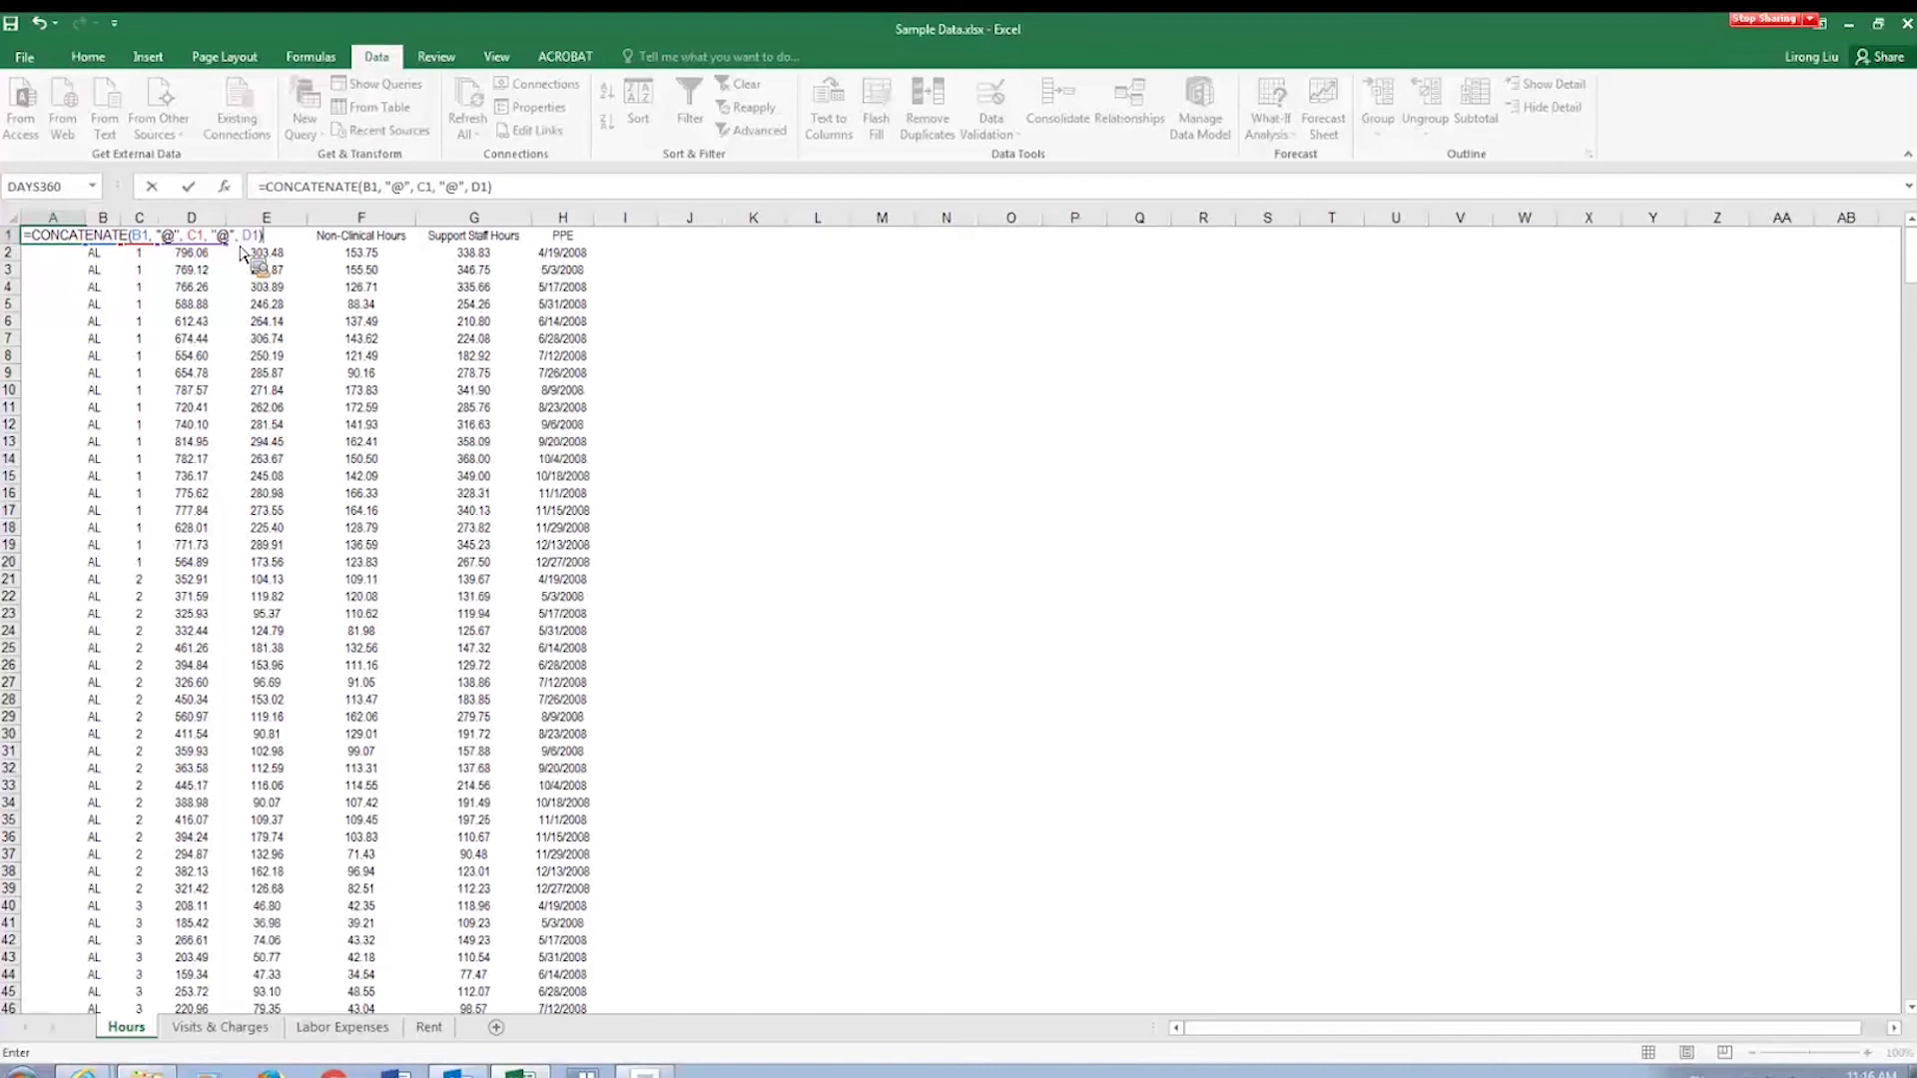
pyautogui.press('Return')
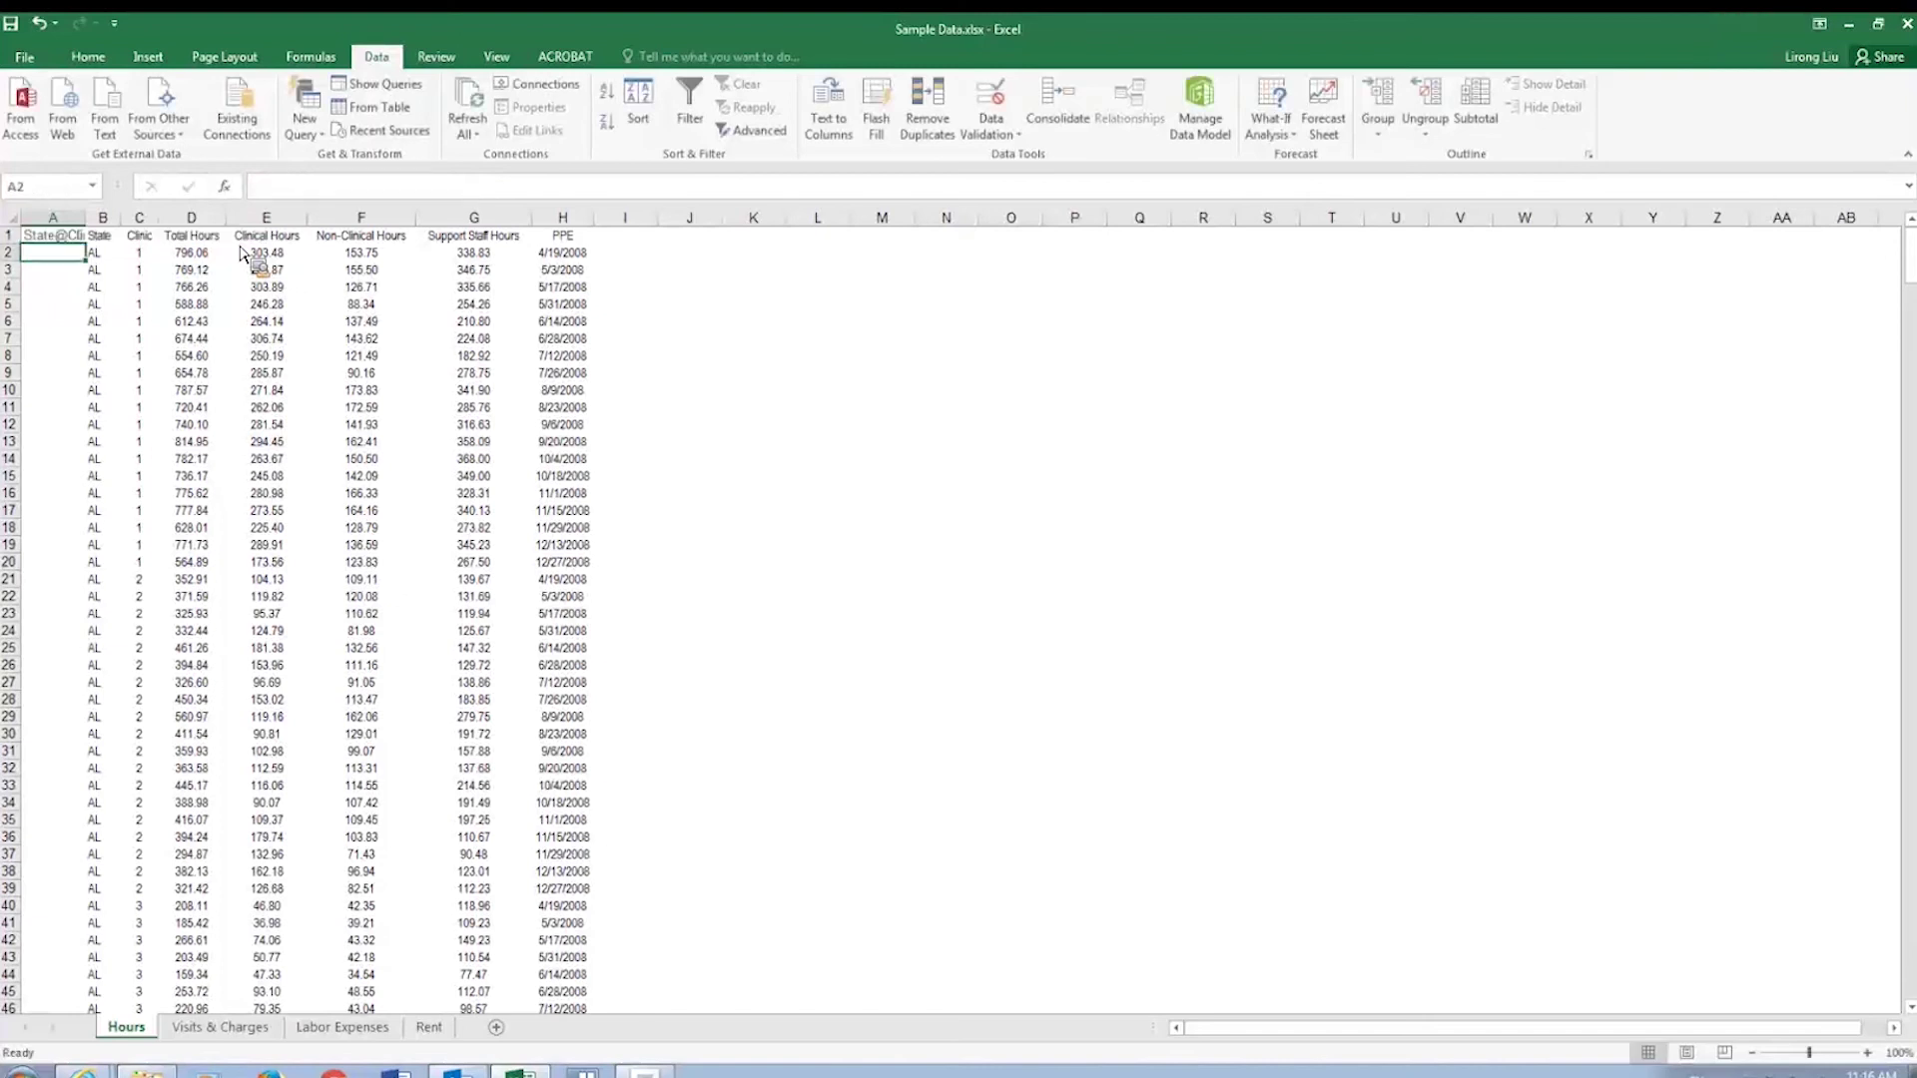
# Fit column A's width to its contents and fill the A1 formula down to the last data row.
pyautogui.doubleClick(90, 225)
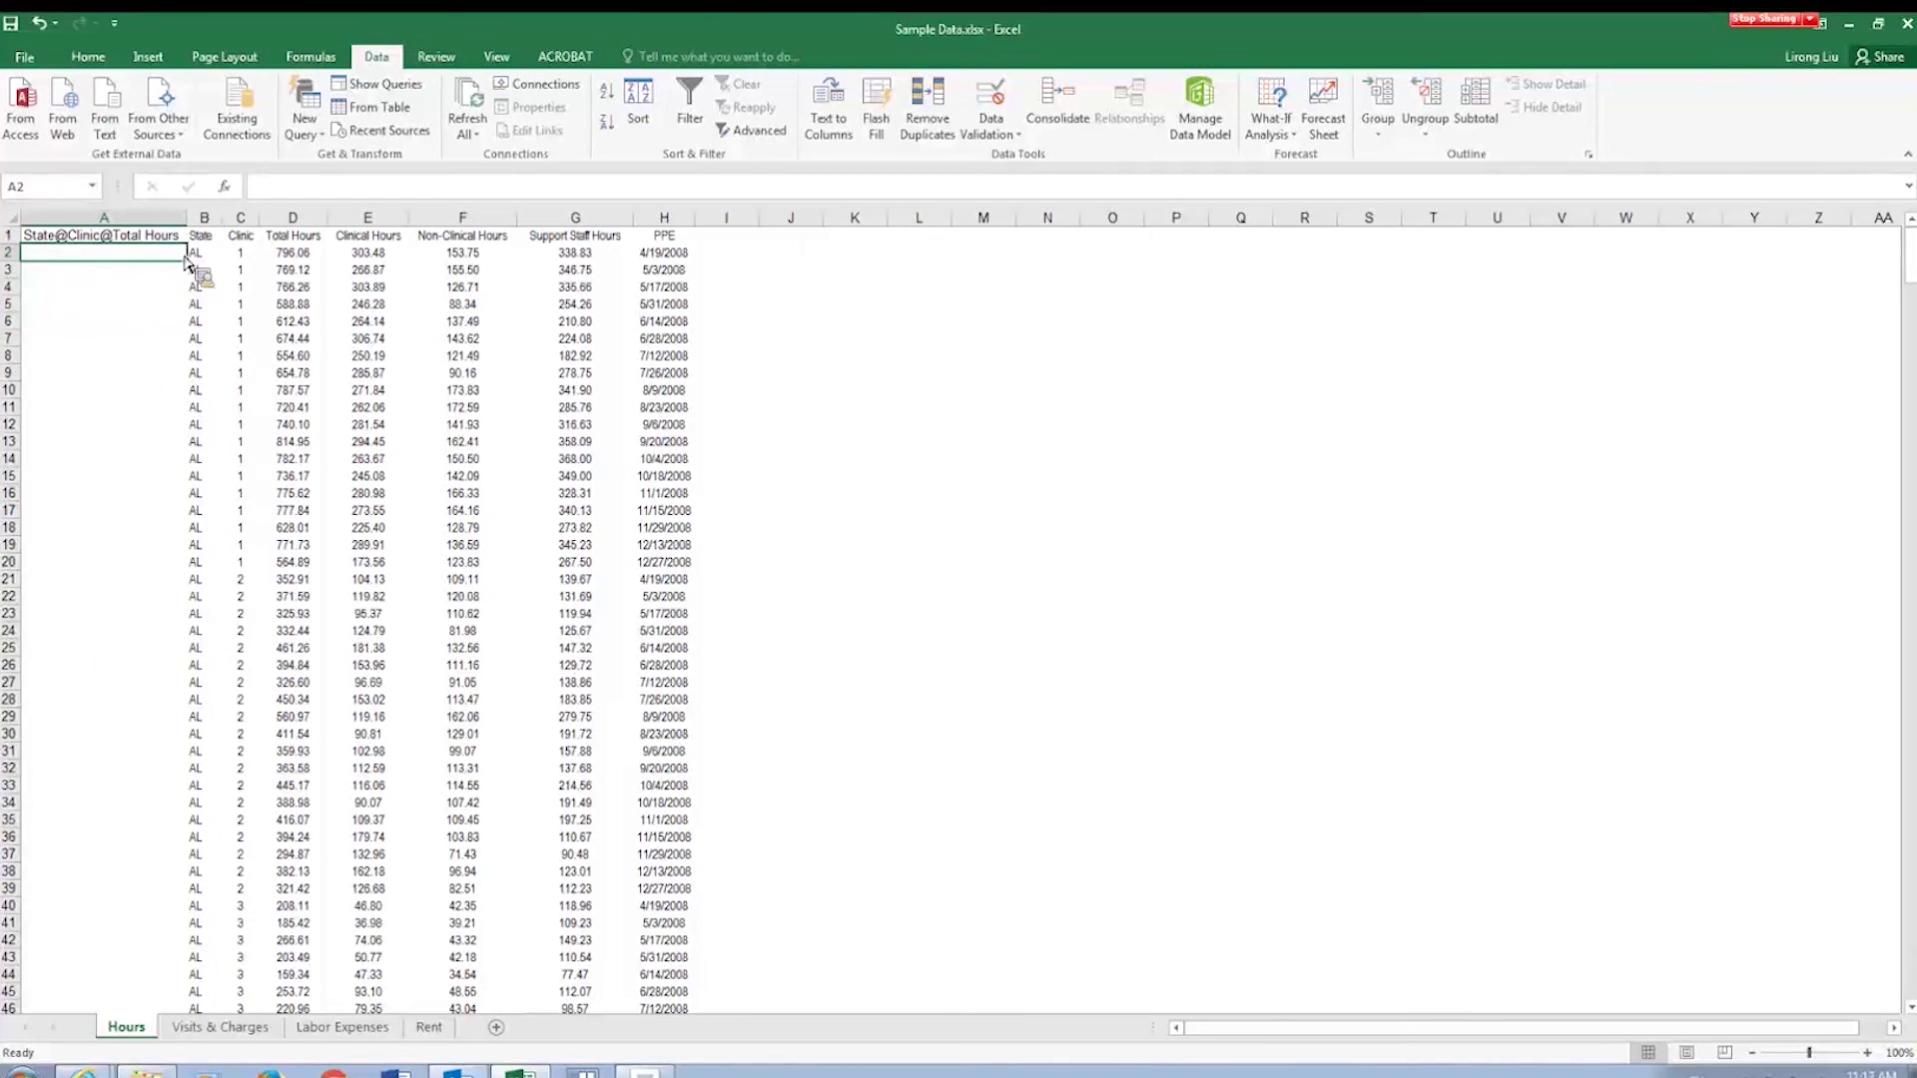
pyautogui.click(132, 238)
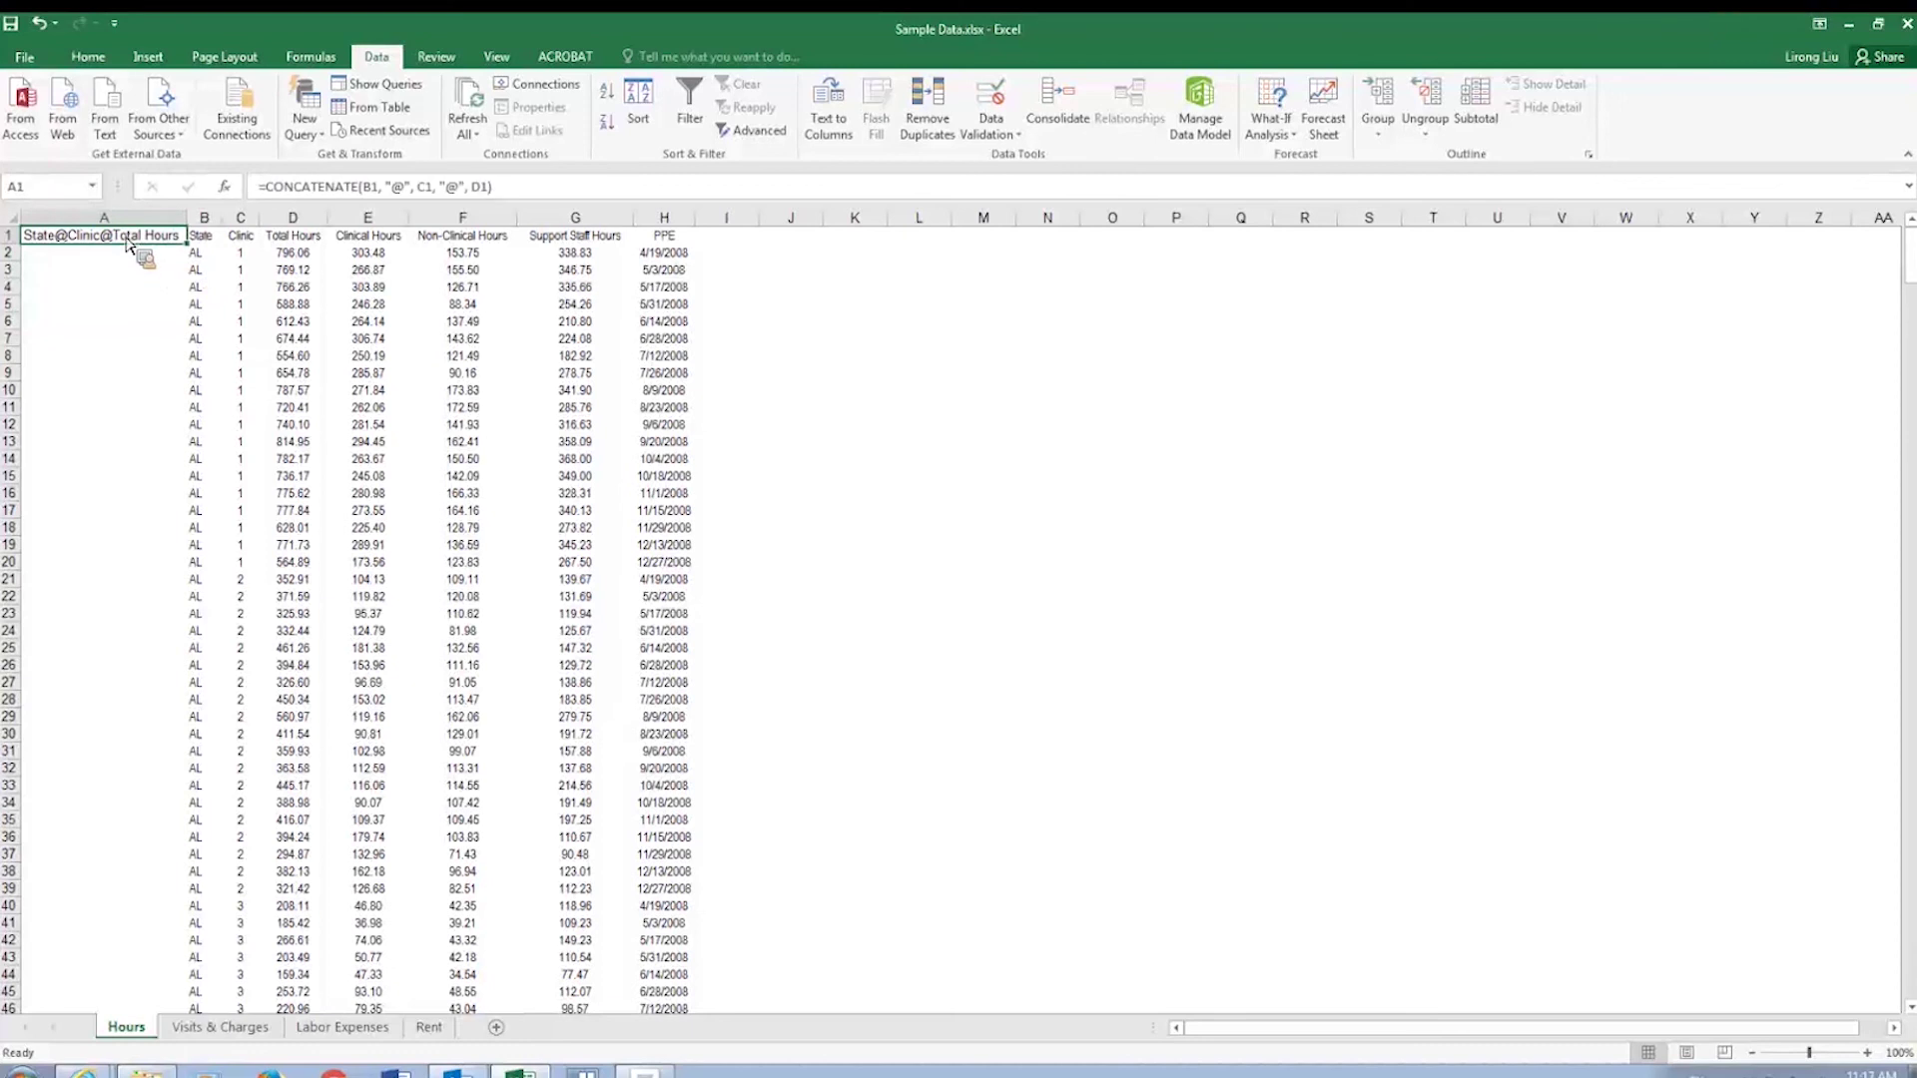
pyautogui.press('Right')
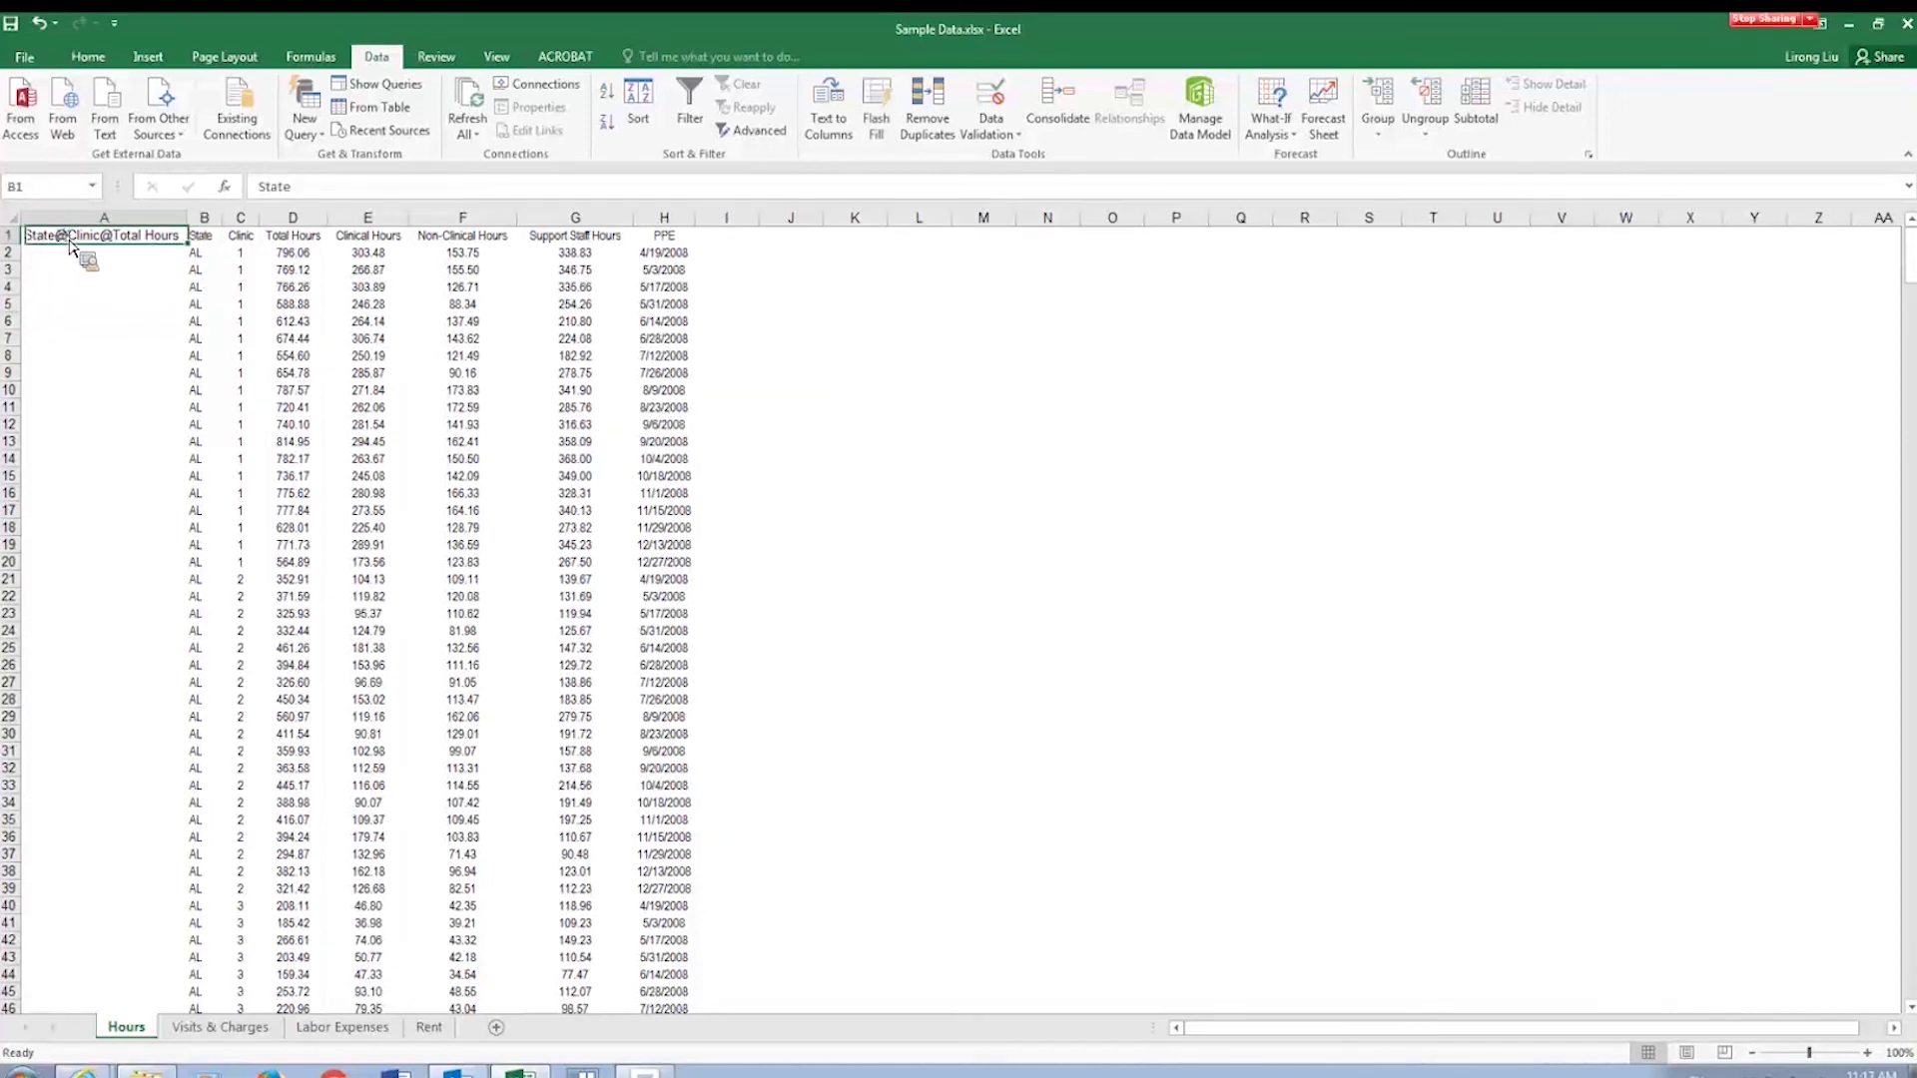
pyautogui.click(249, 239)
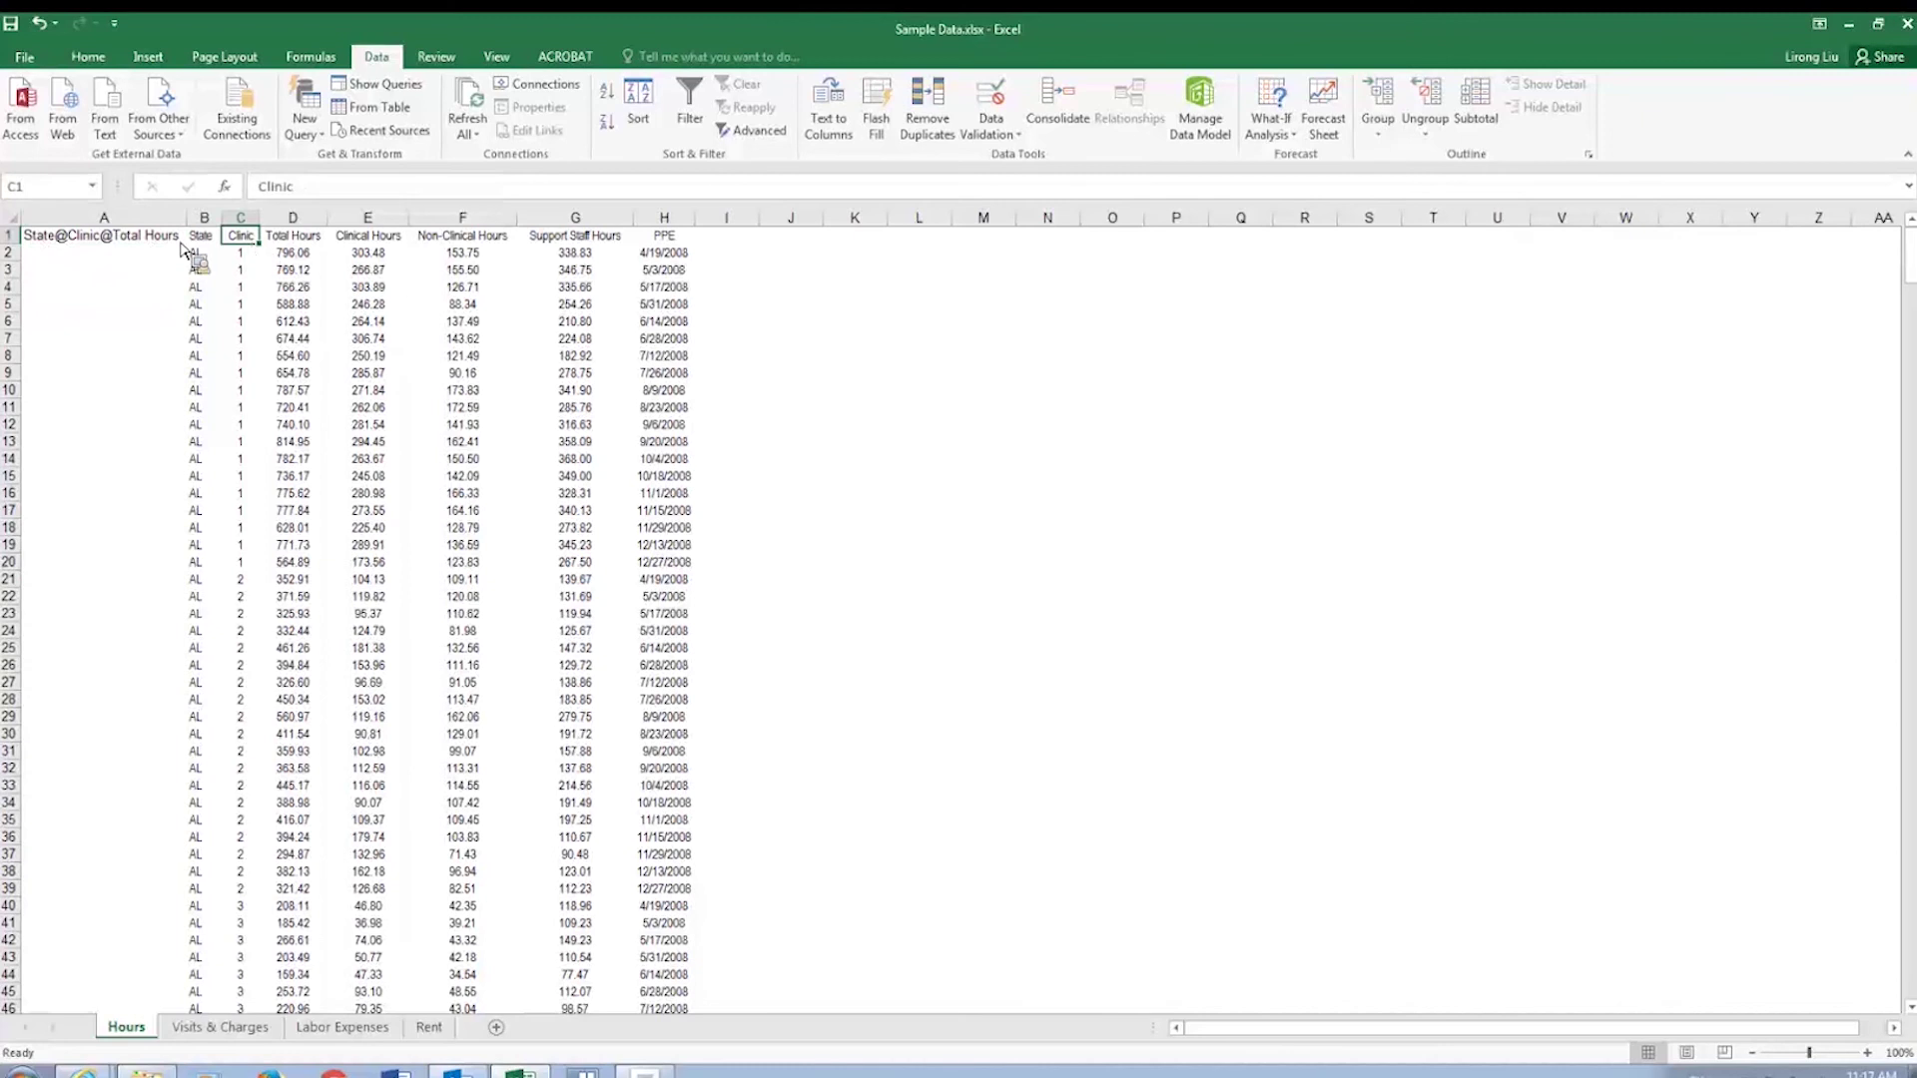
pyautogui.click(140, 239)
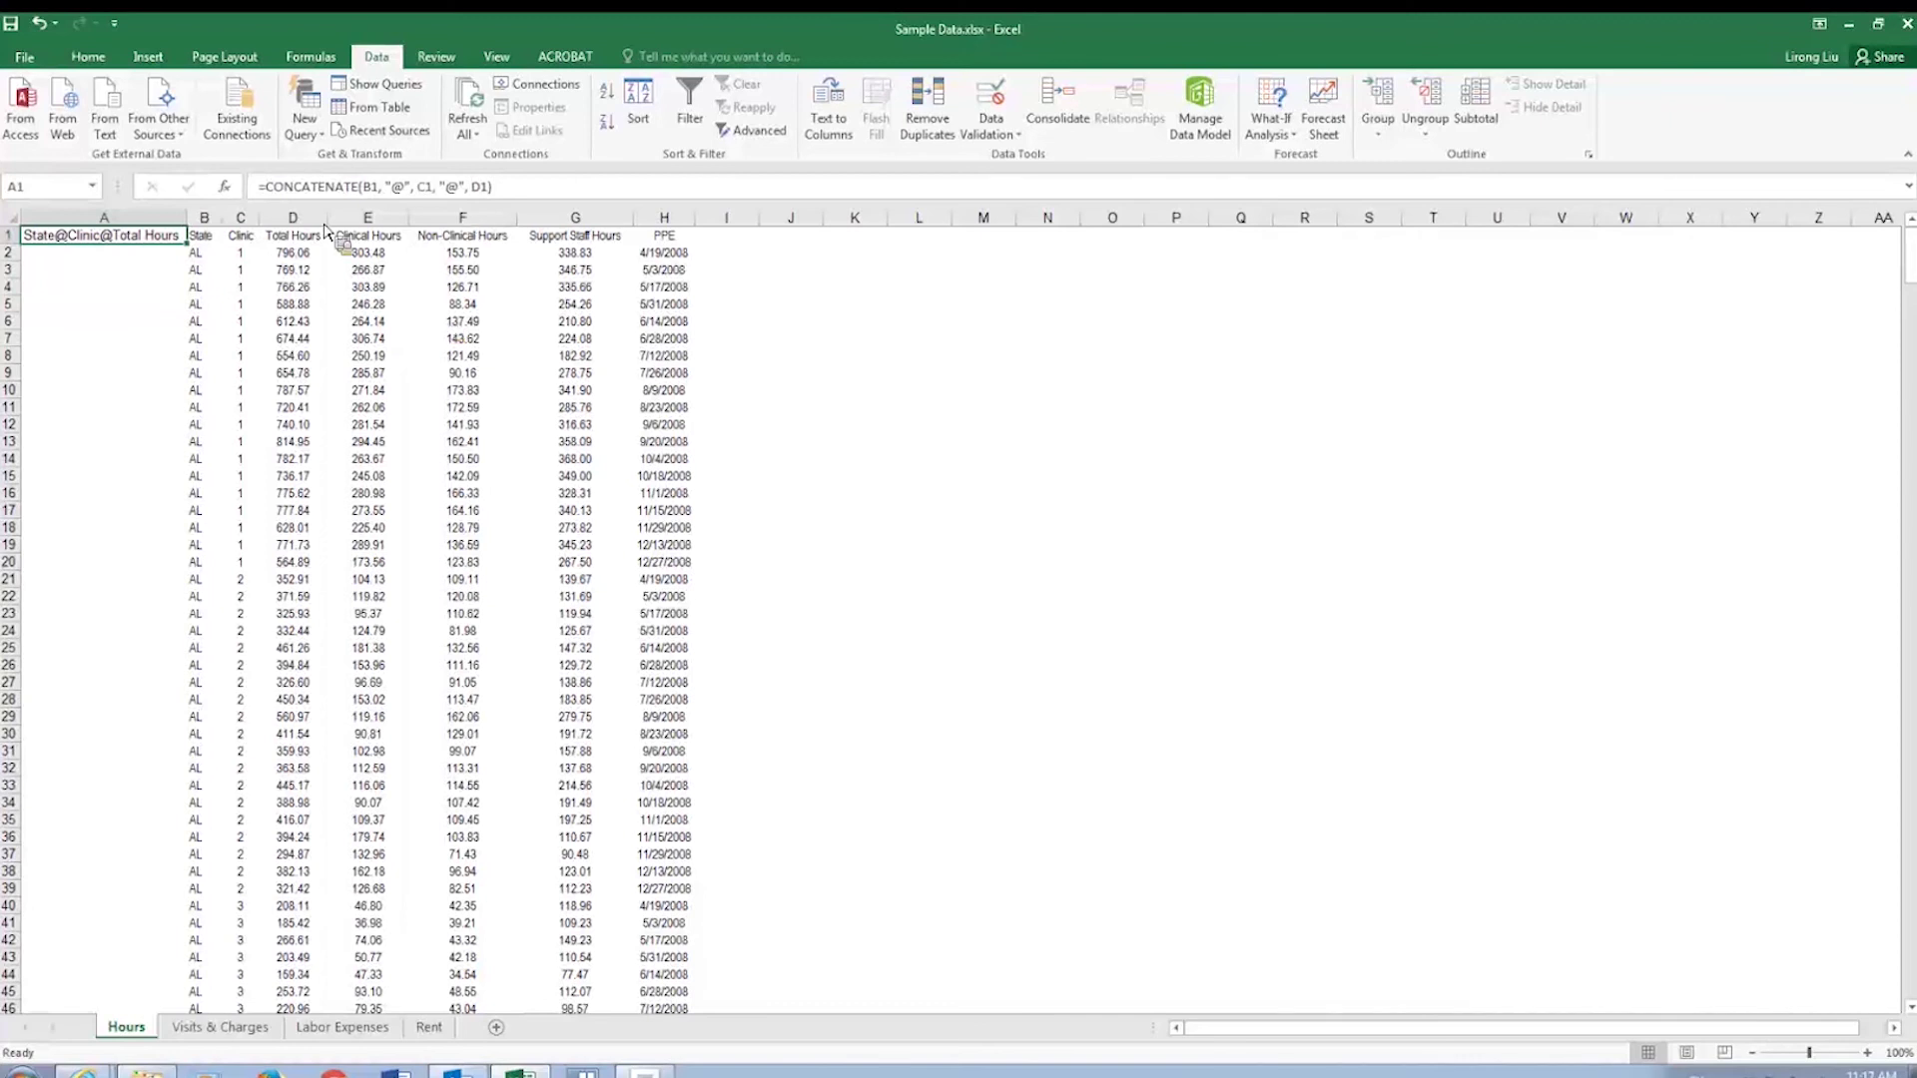
pyautogui.doubleClick(188, 245)
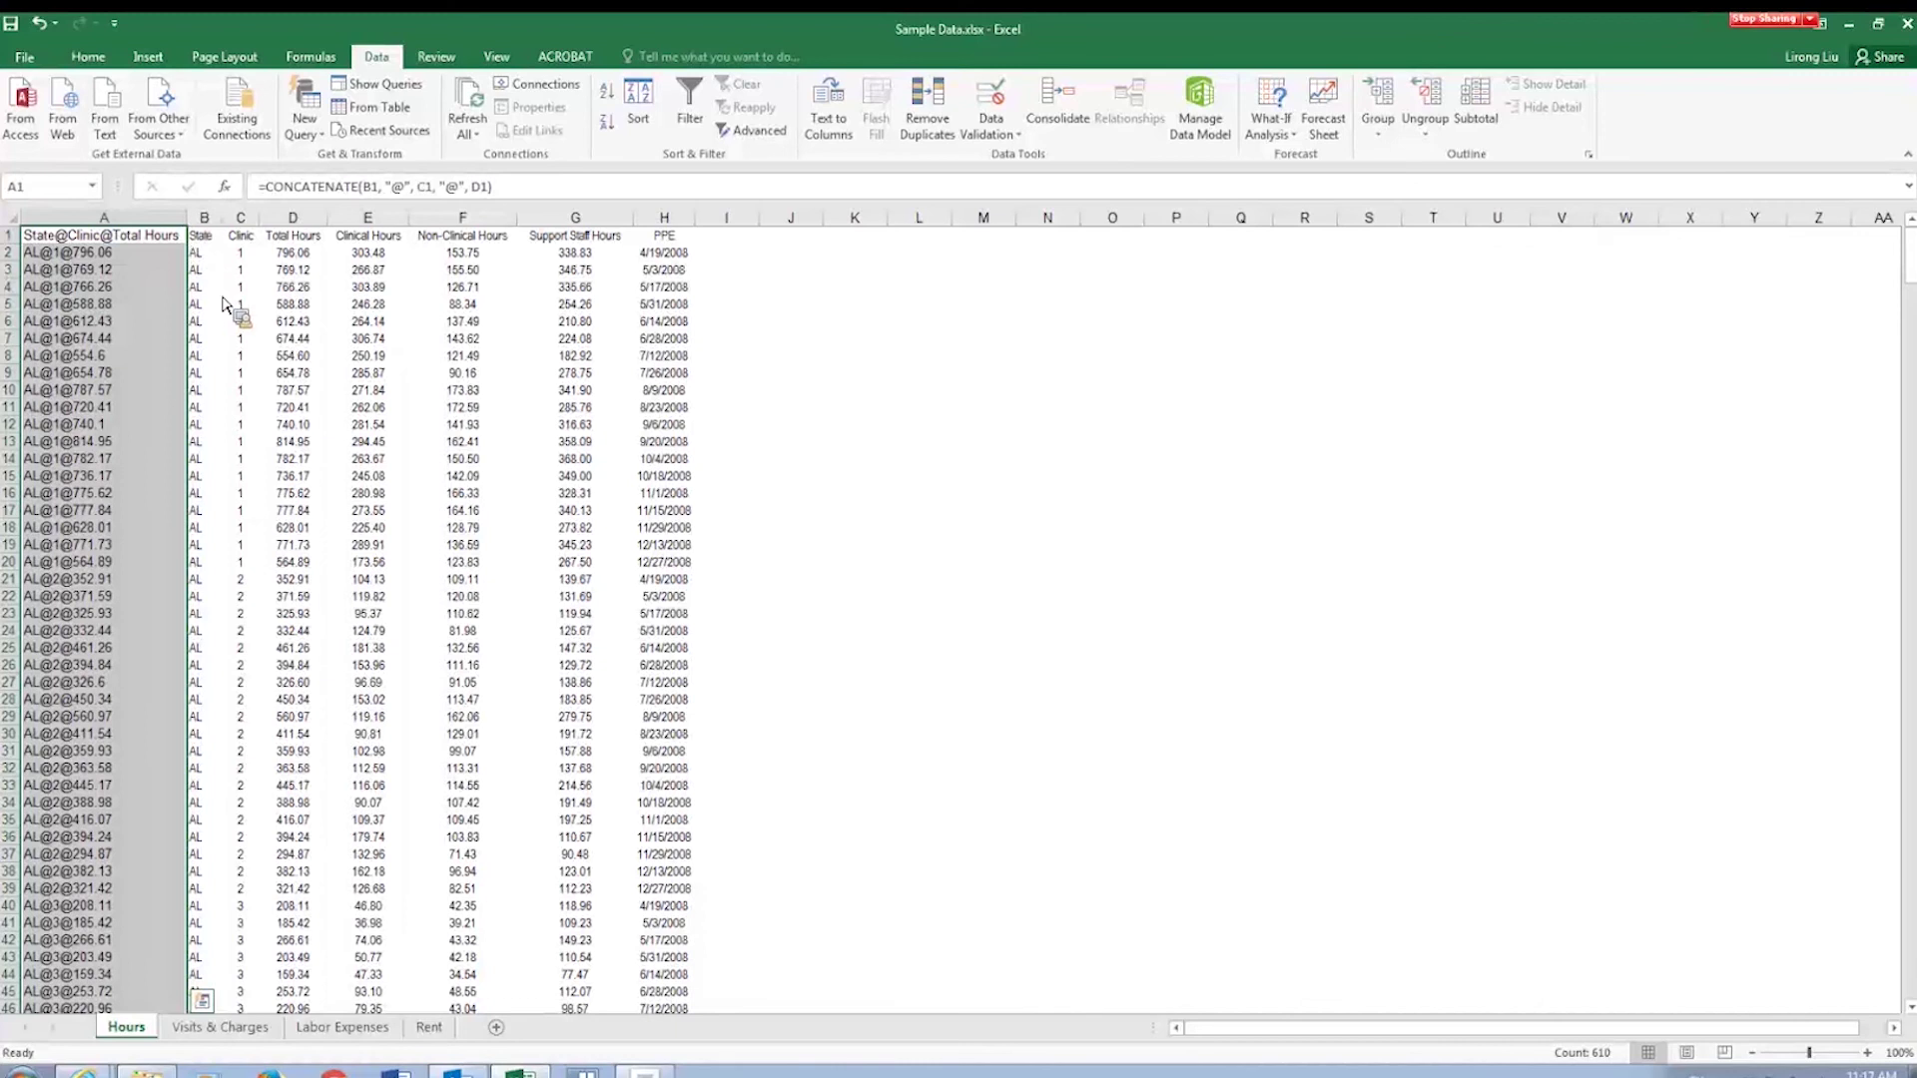
# Replace D1 with H1 in the A1 CONCATENATE formula so it uses PPE, and refill it down column A.
pyautogui.click(72, 240)
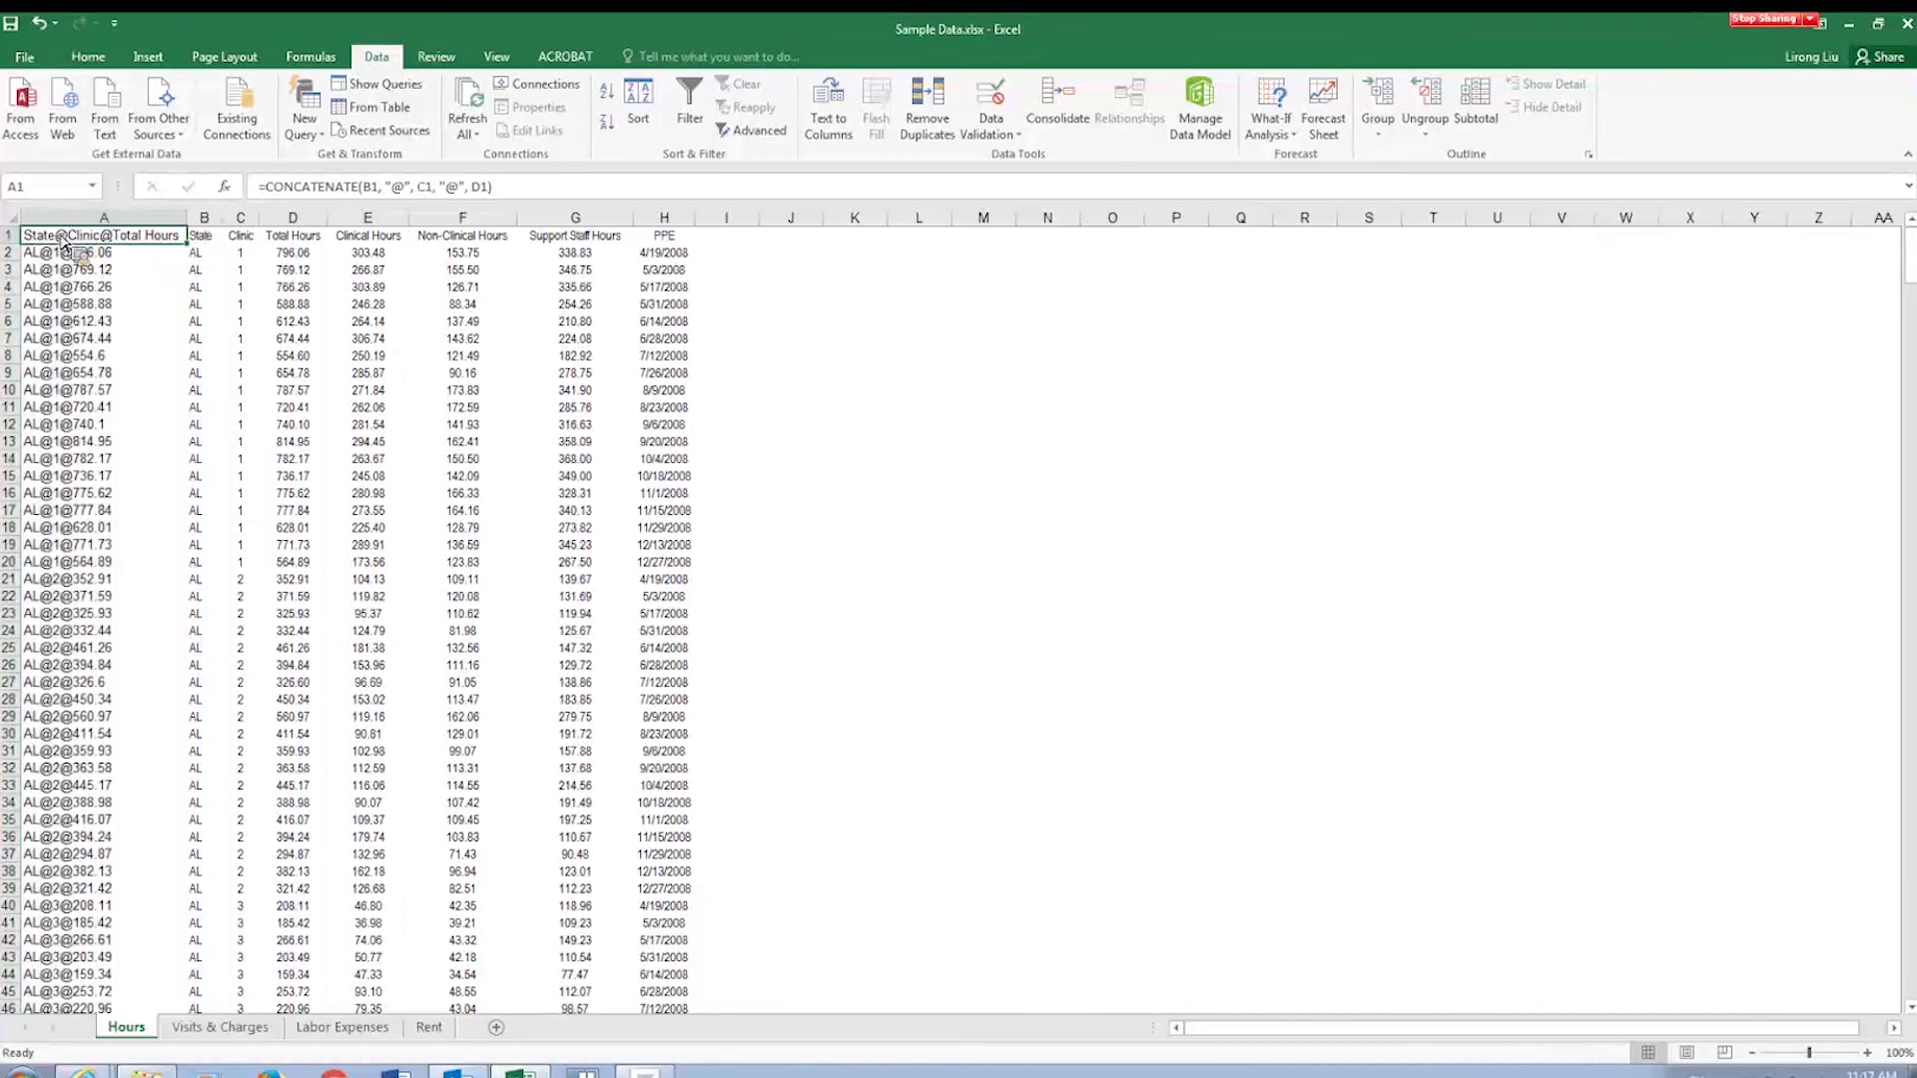
pyautogui.click(473, 187)
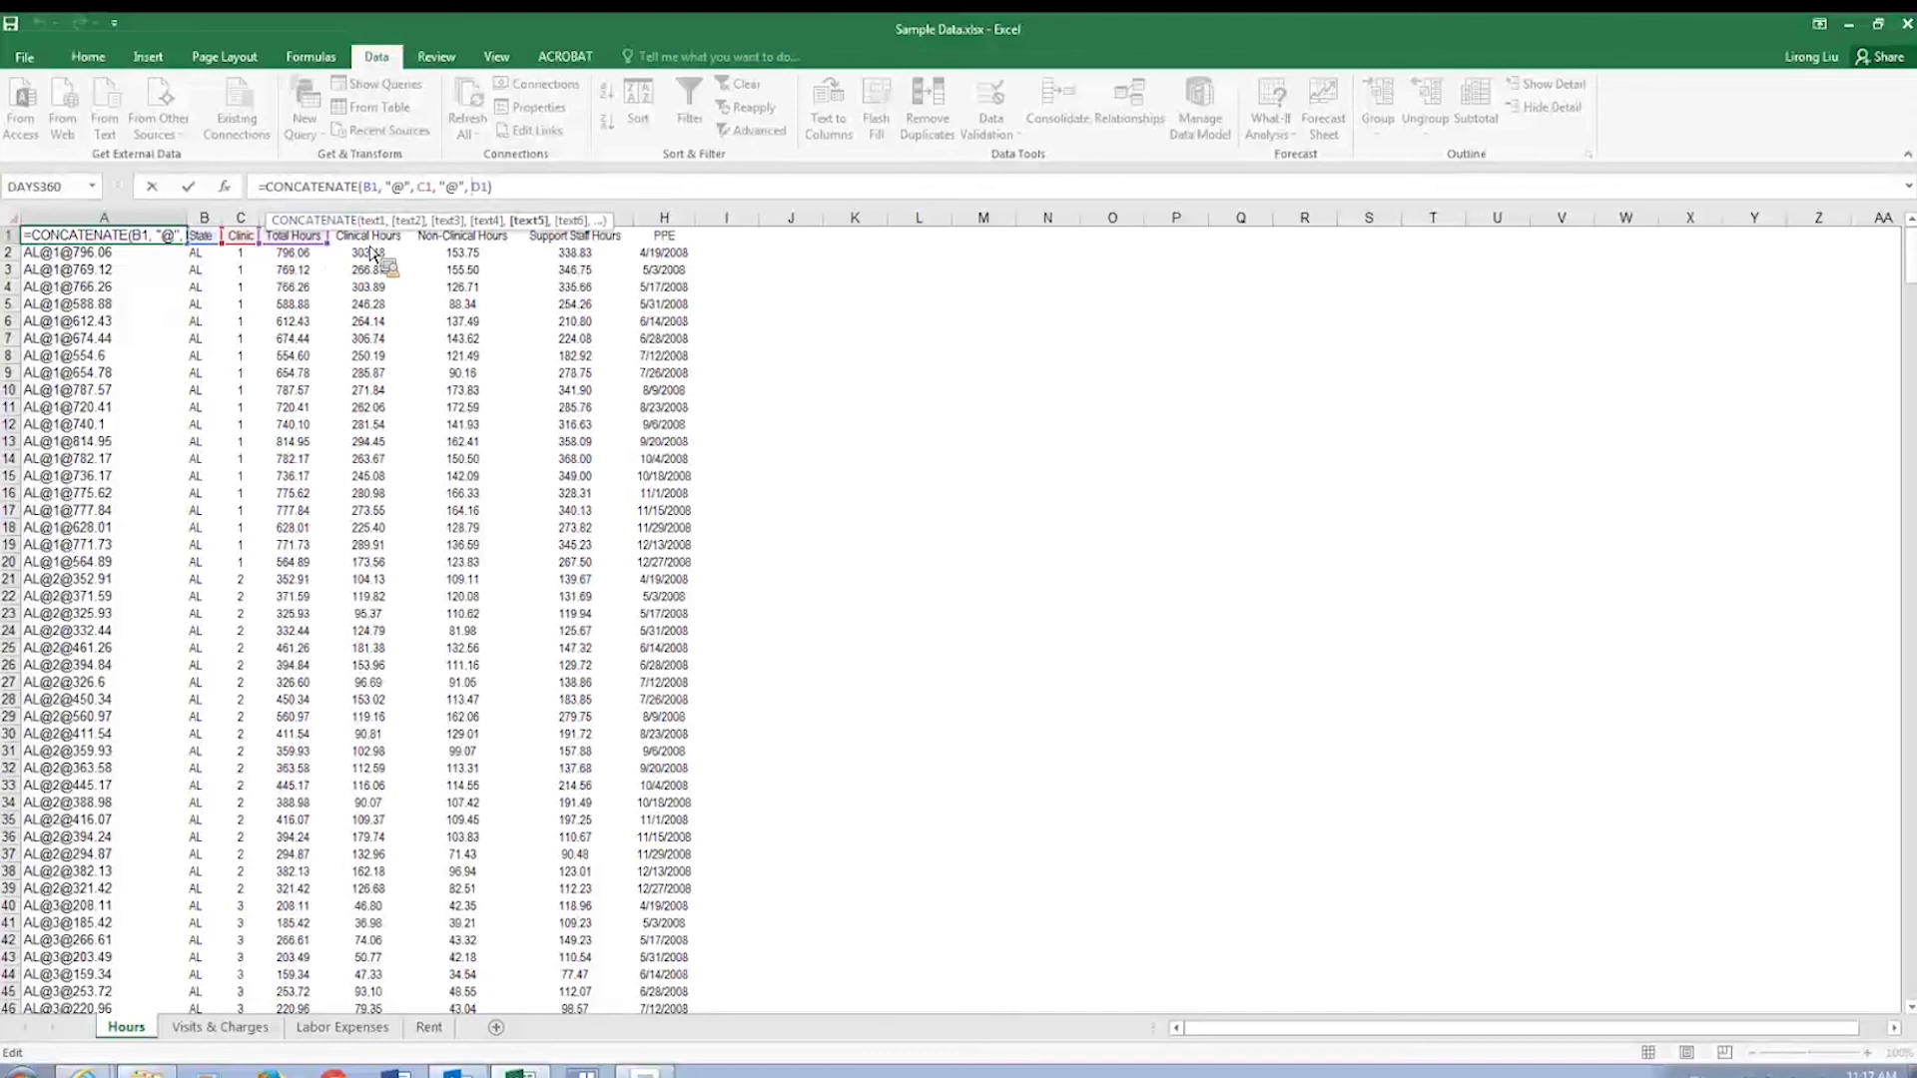
pyautogui.press('BackSpace')
pyautogui.press('BackSpace')
pyautogui.write('H1')
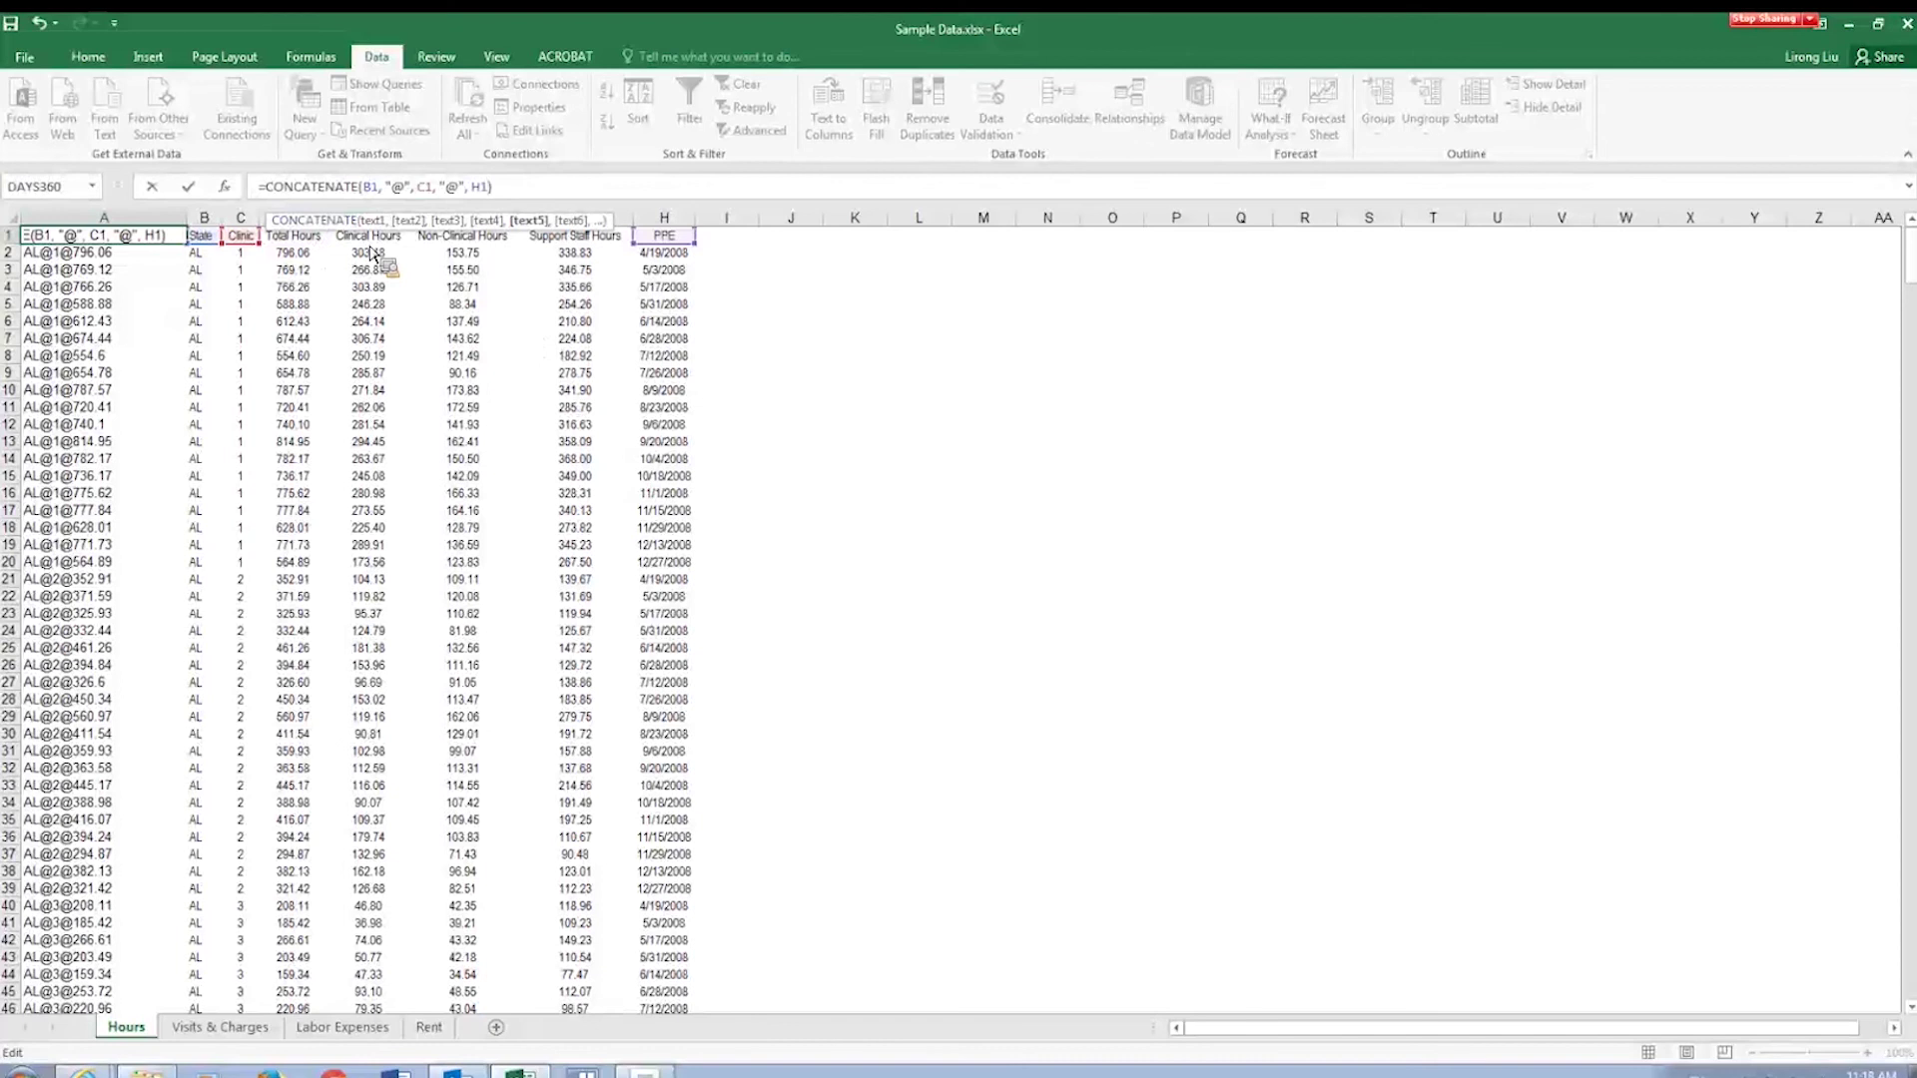
pyautogui.press('Return')
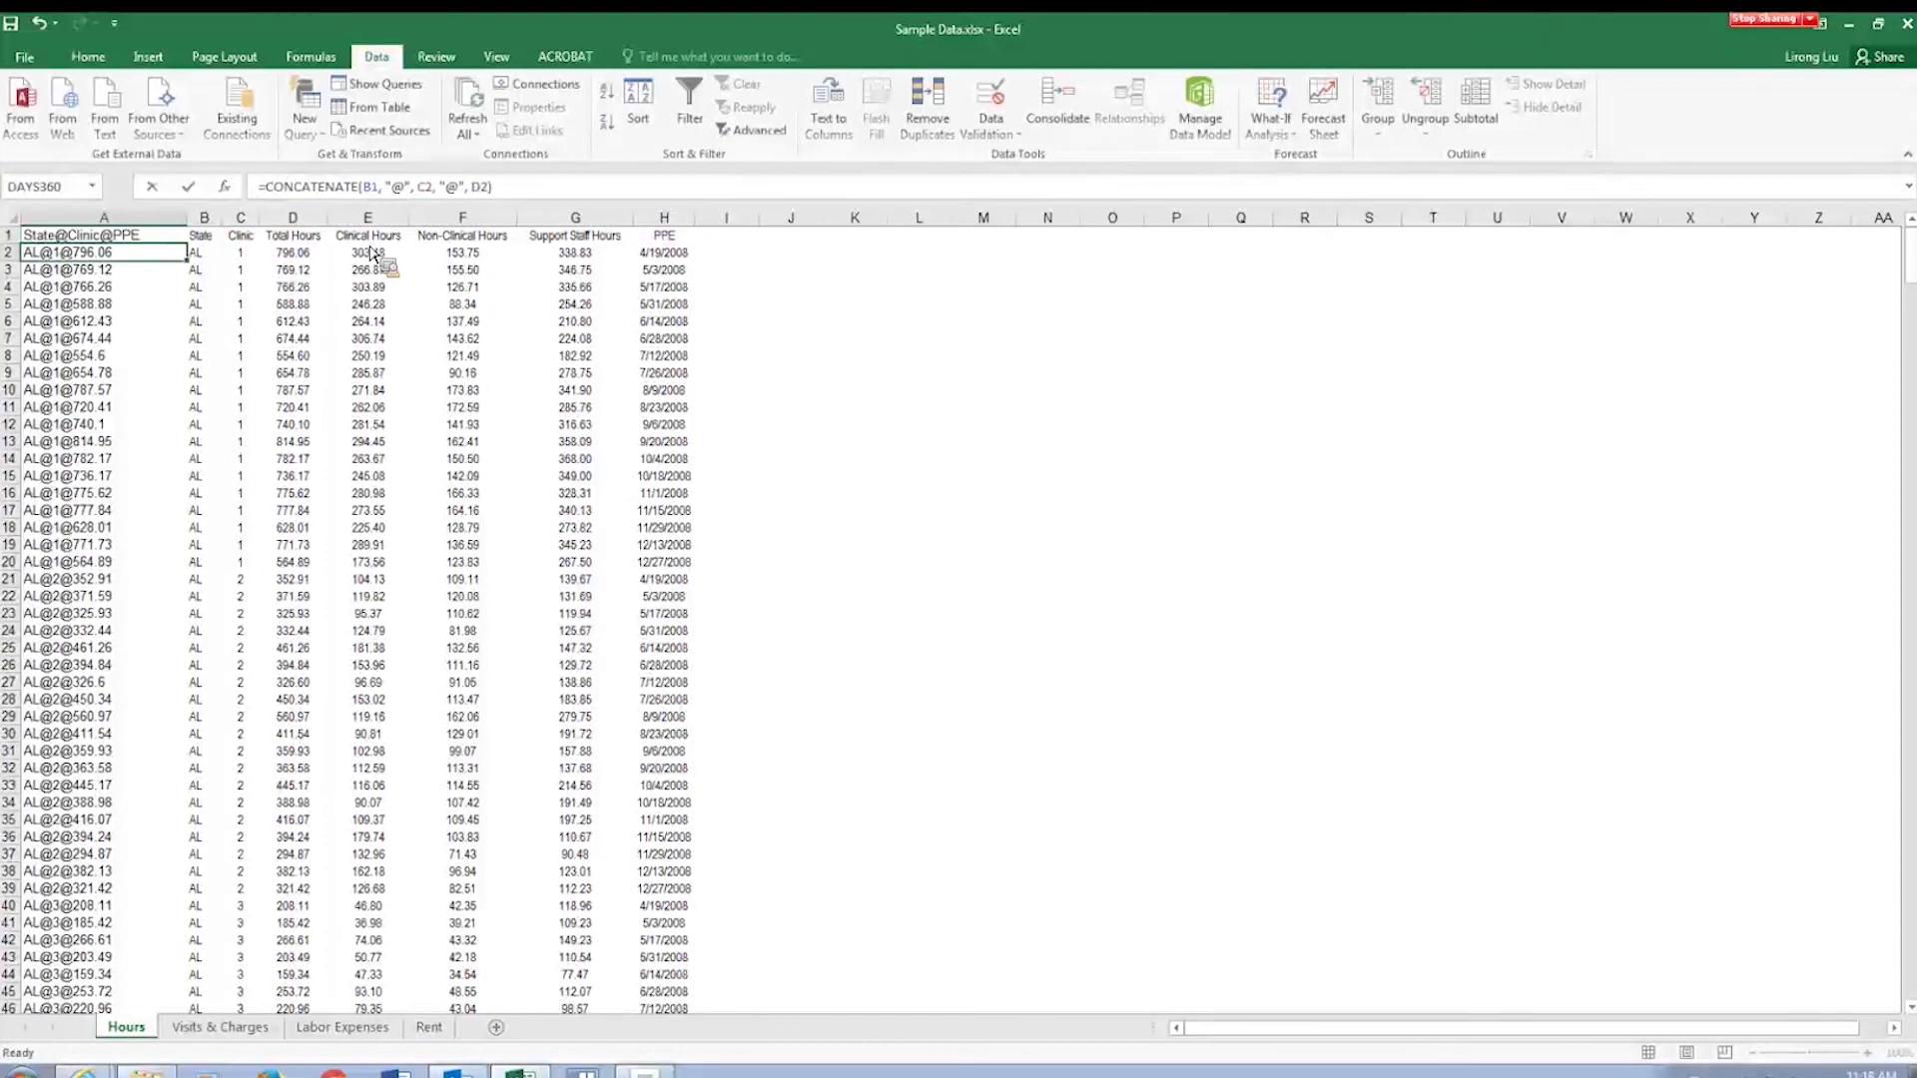
pyautogui.click(179, 239)
pyautogui.doubleClick(186, 242)
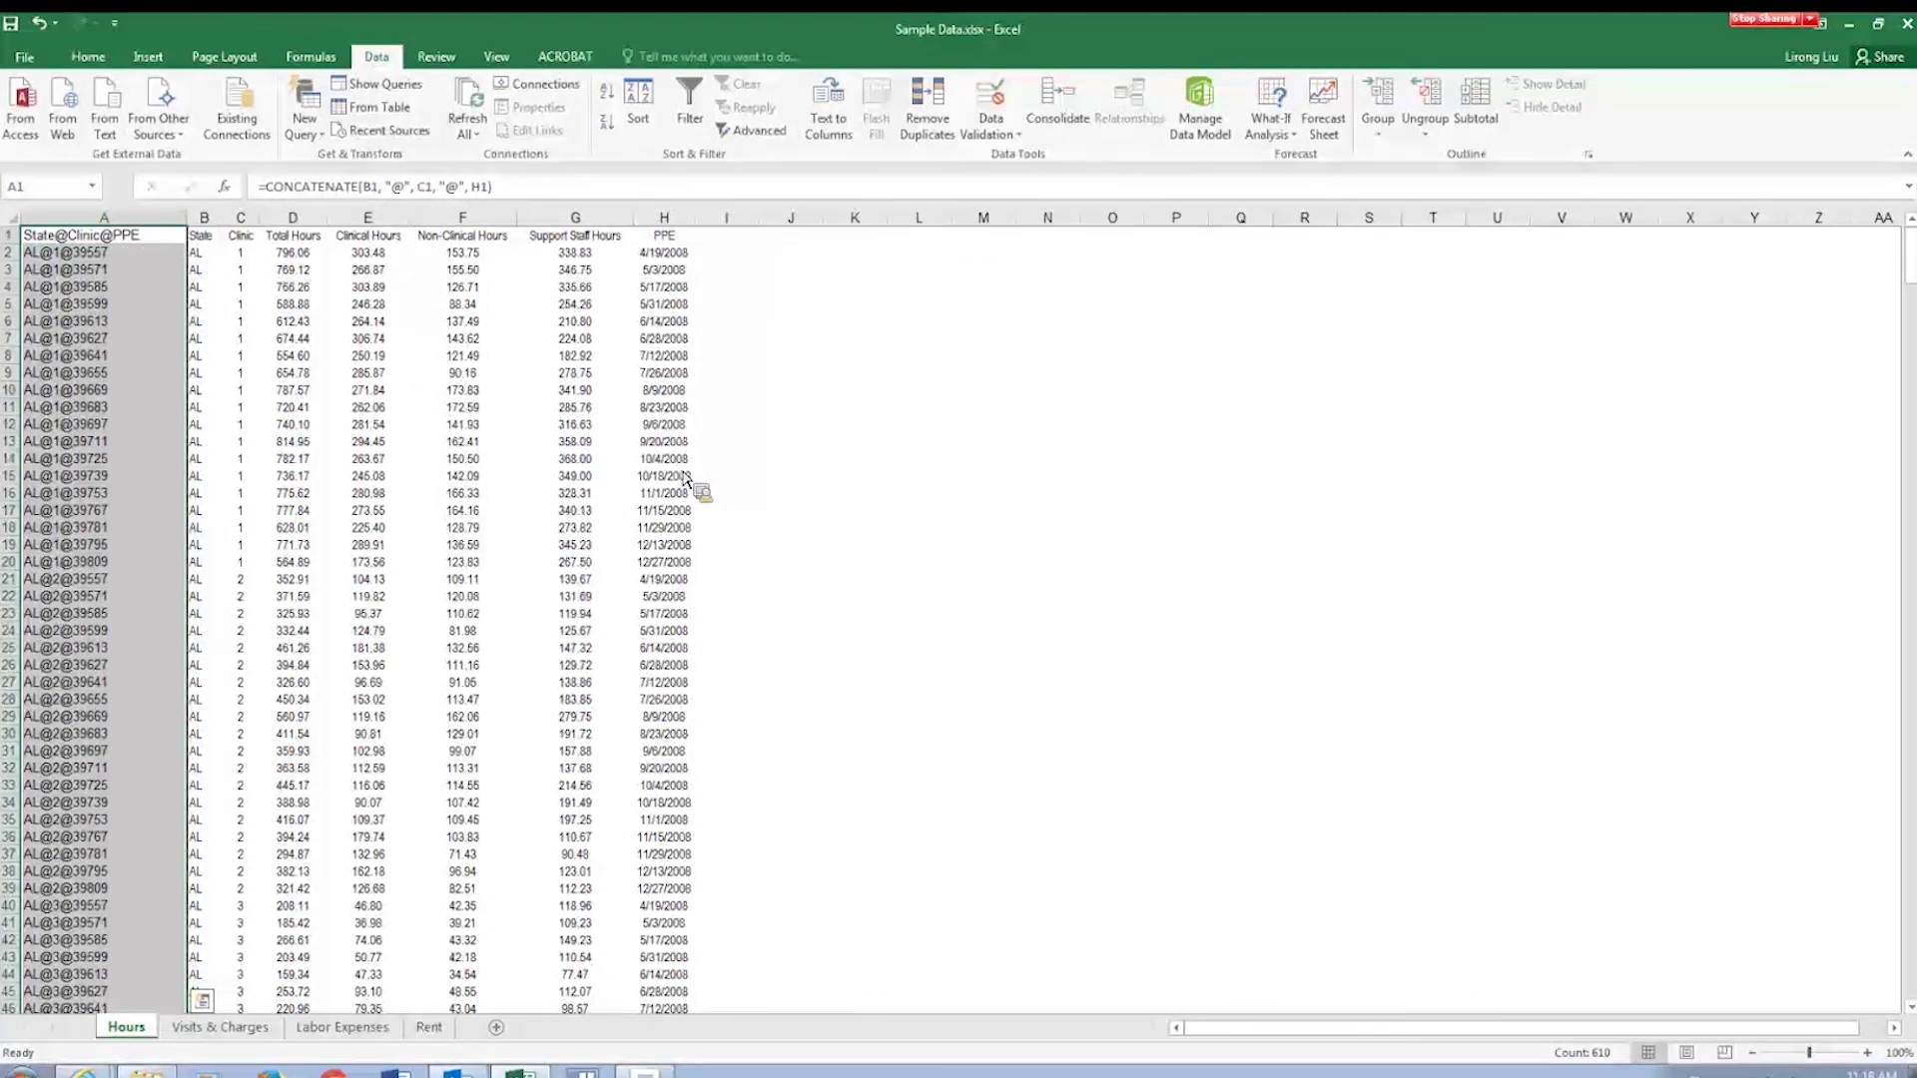
pyautogui.click(83, 252)
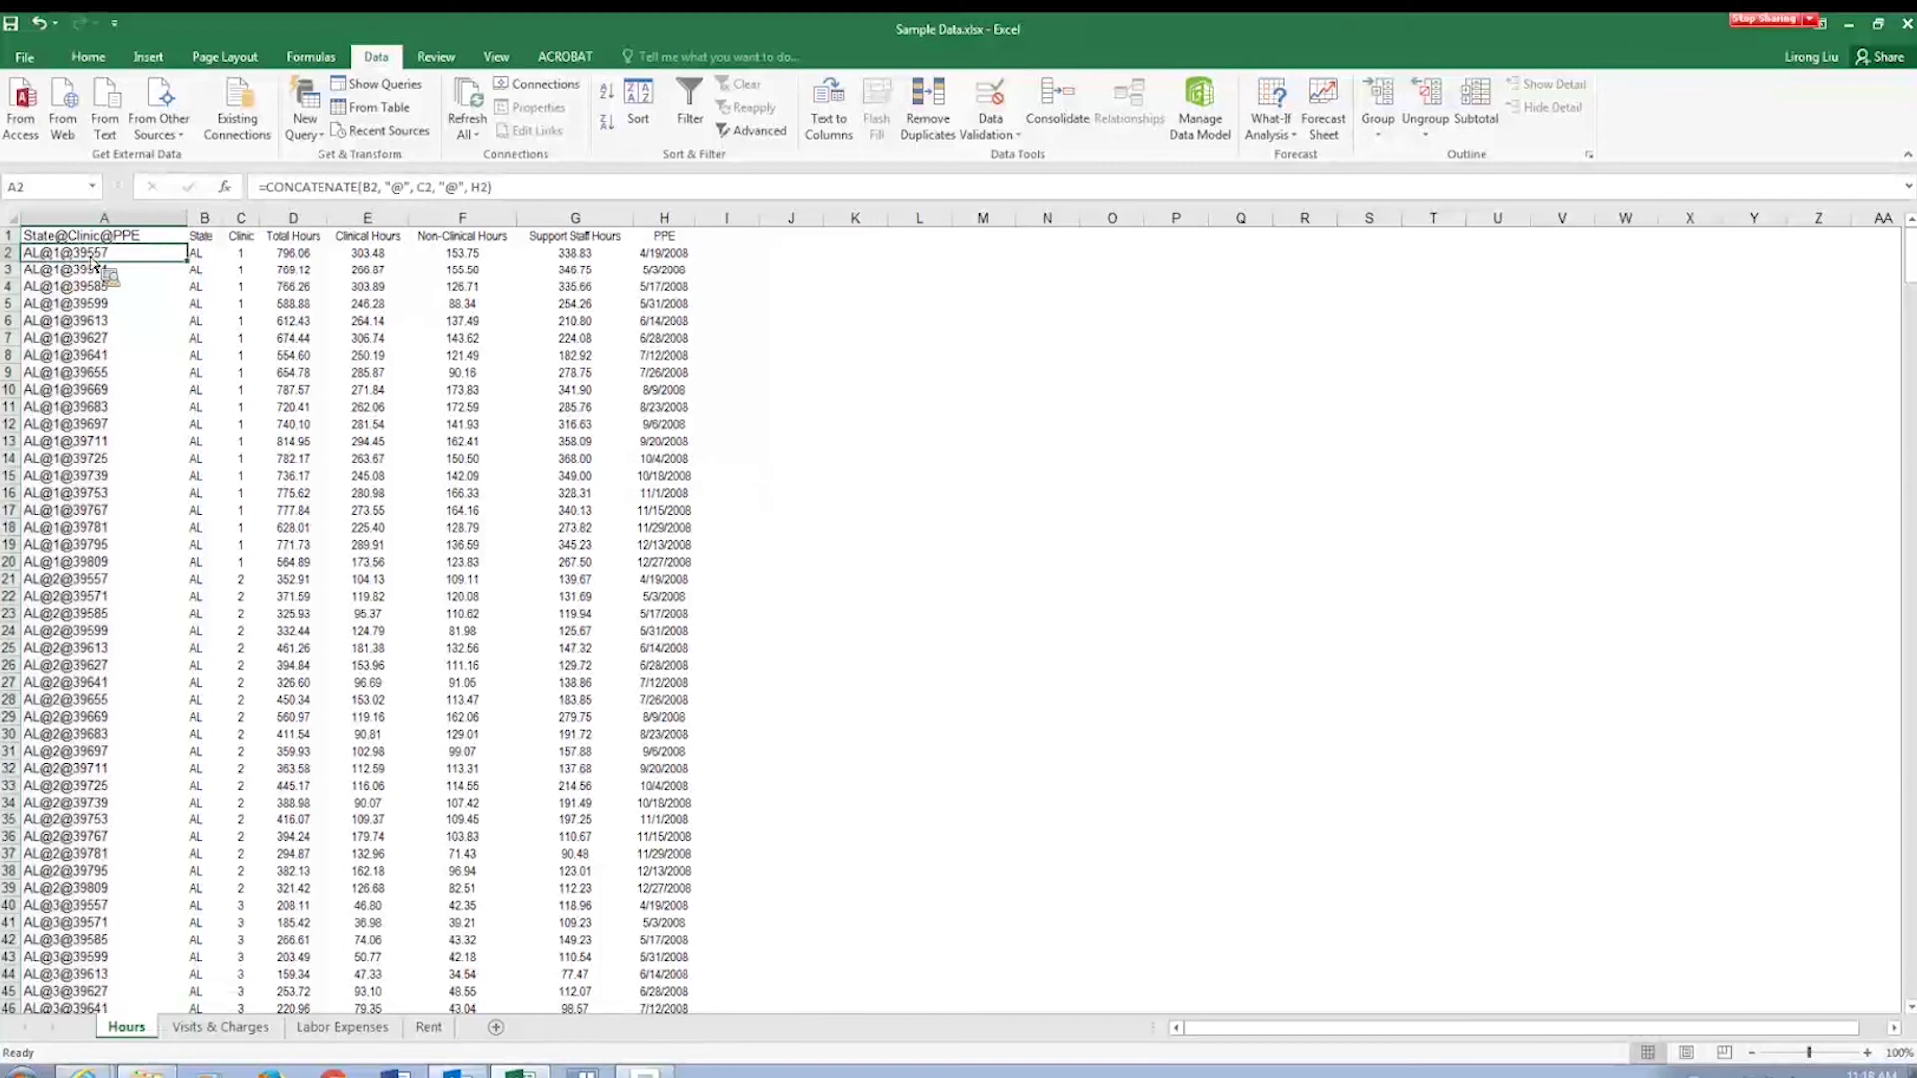
pyautogui.click(241, 257)
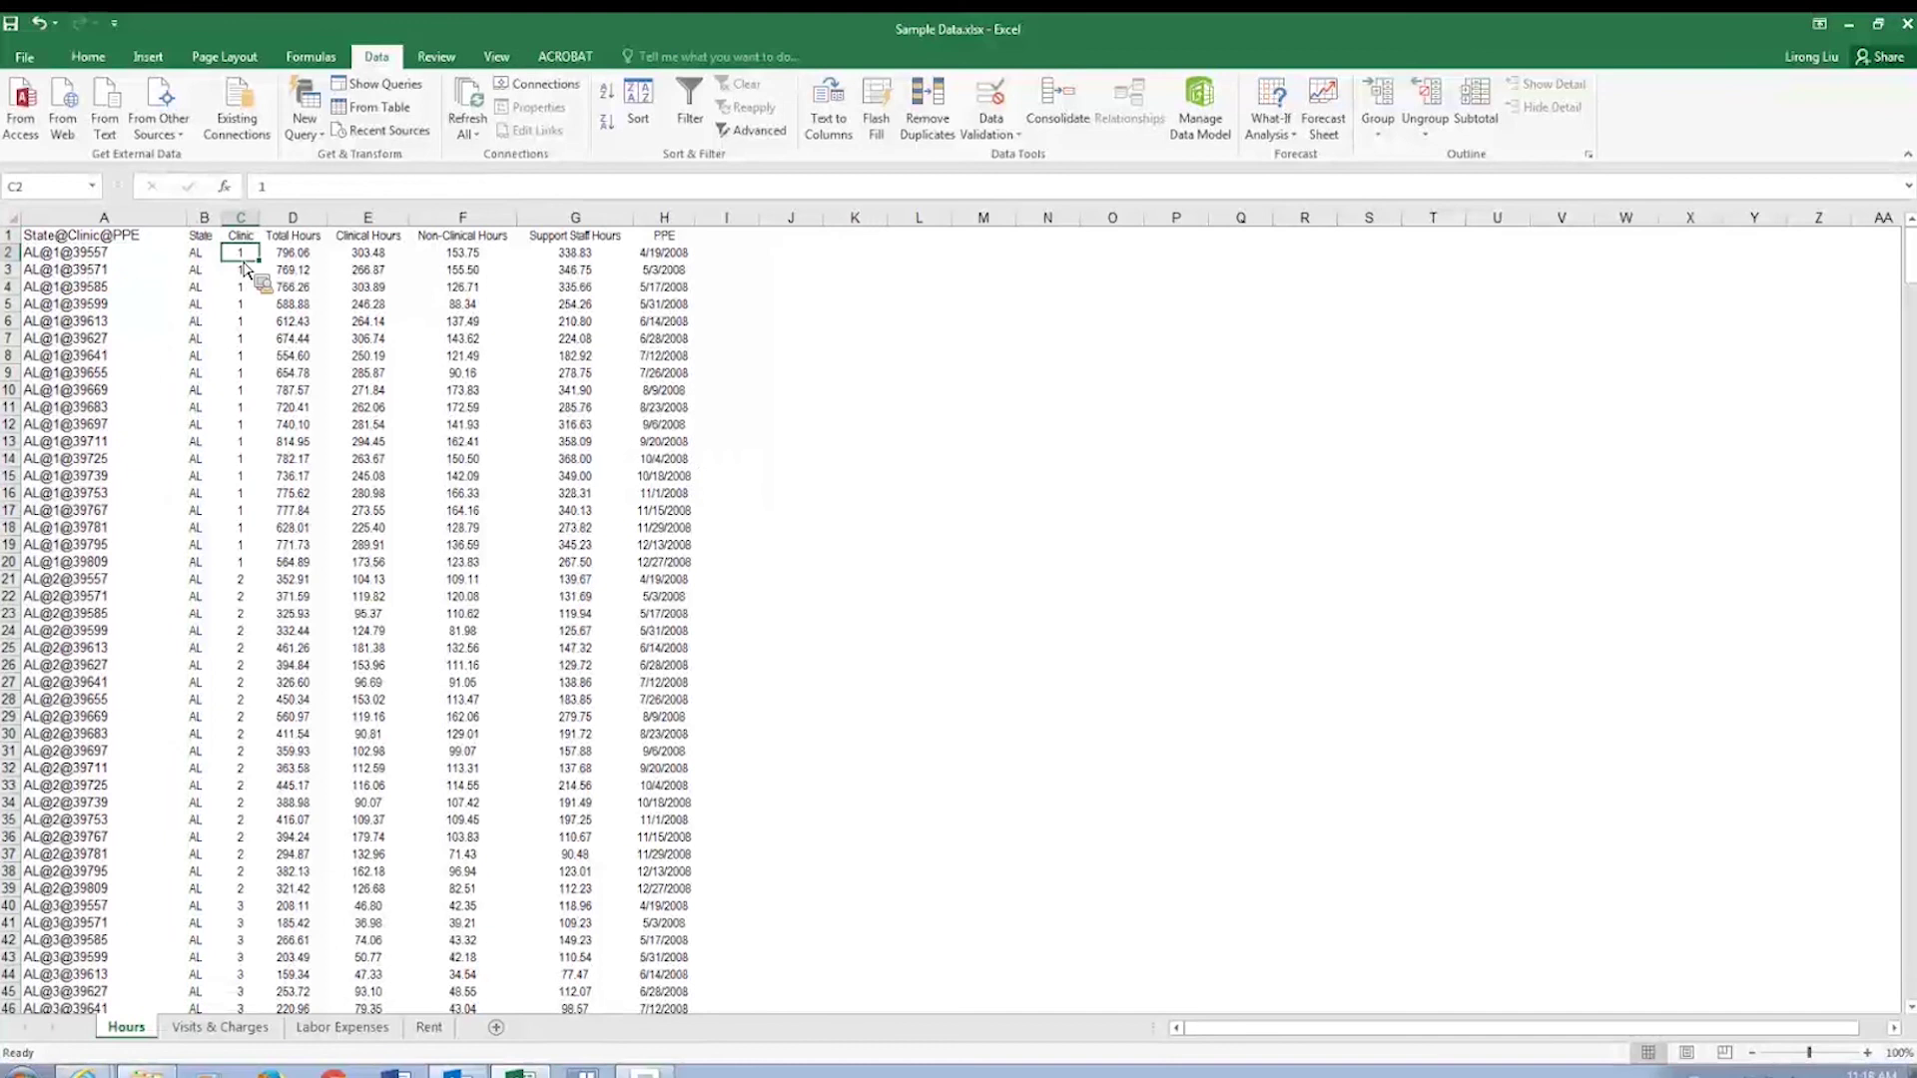
pyautogui.click(128, 258)
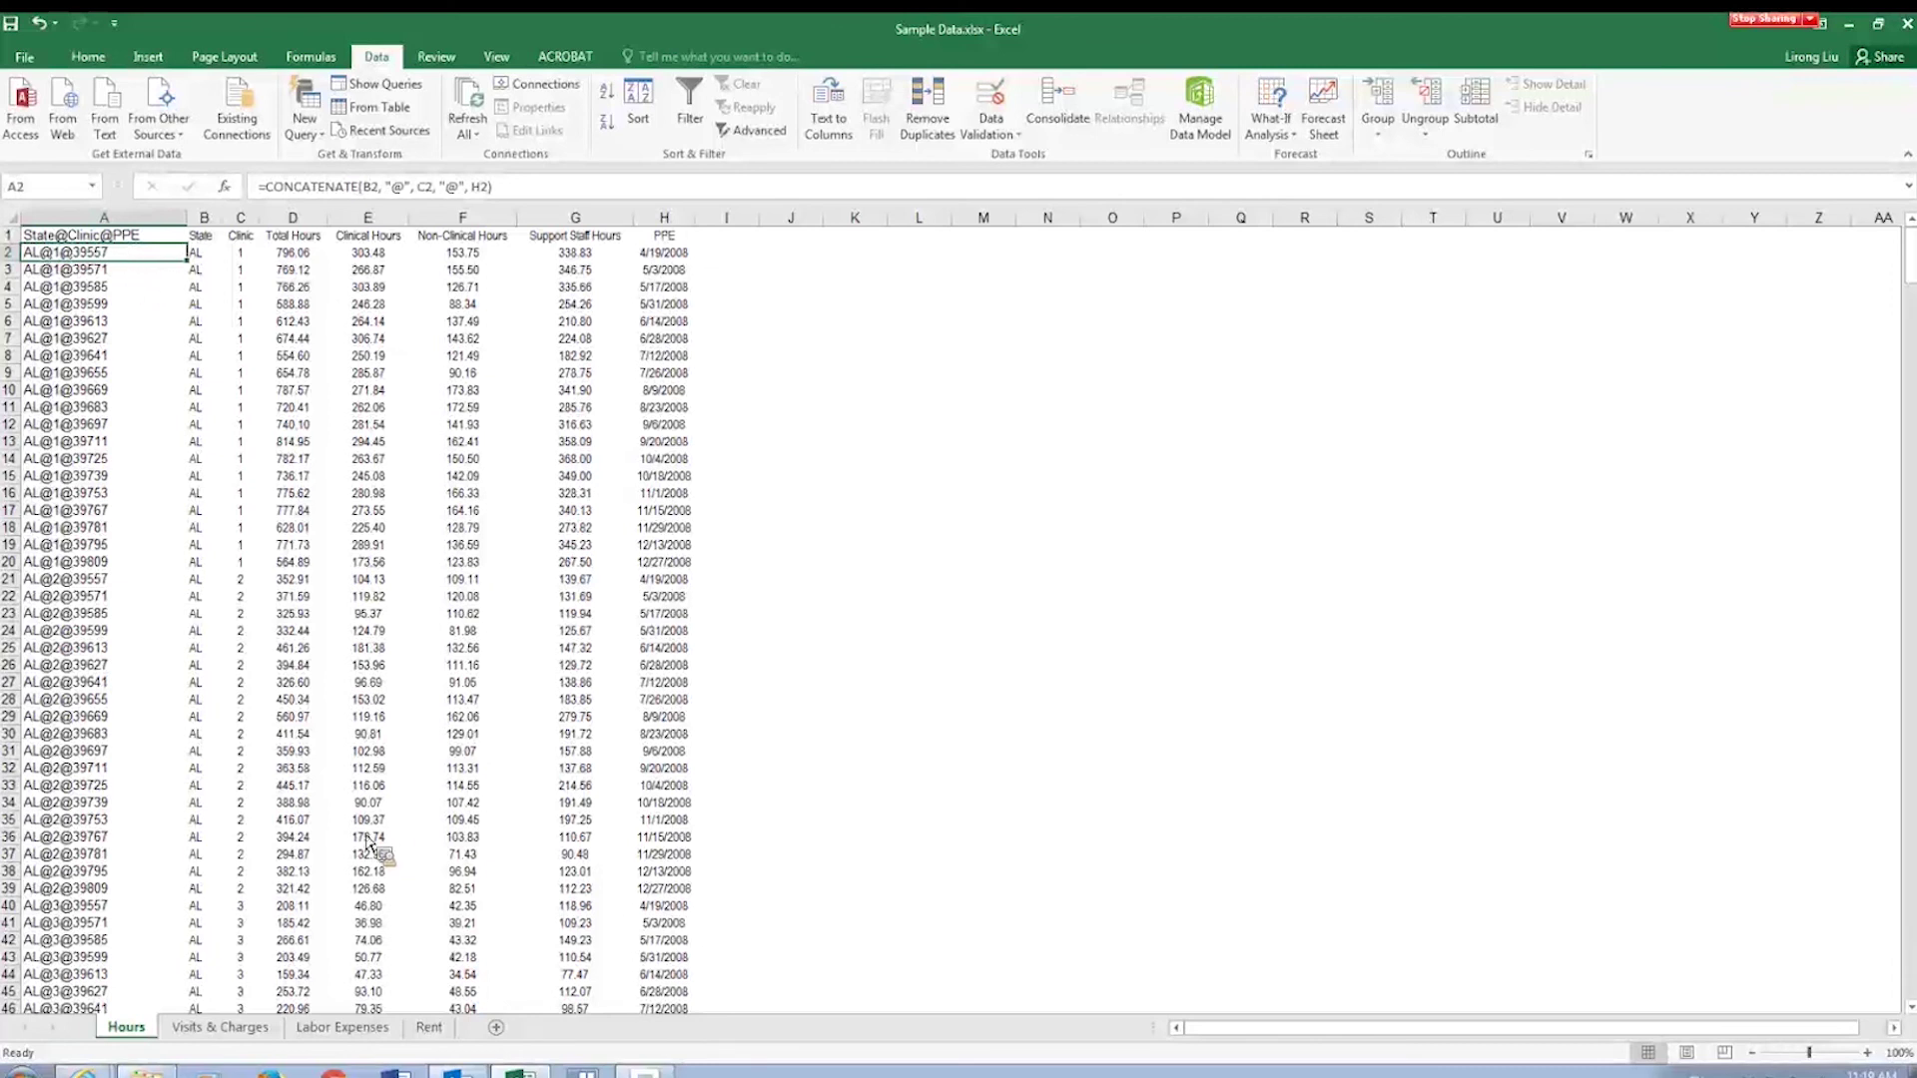
# Insert an empty column before the State column on the Visits & Charges sheet.
pyautogui.click(258, 1027)
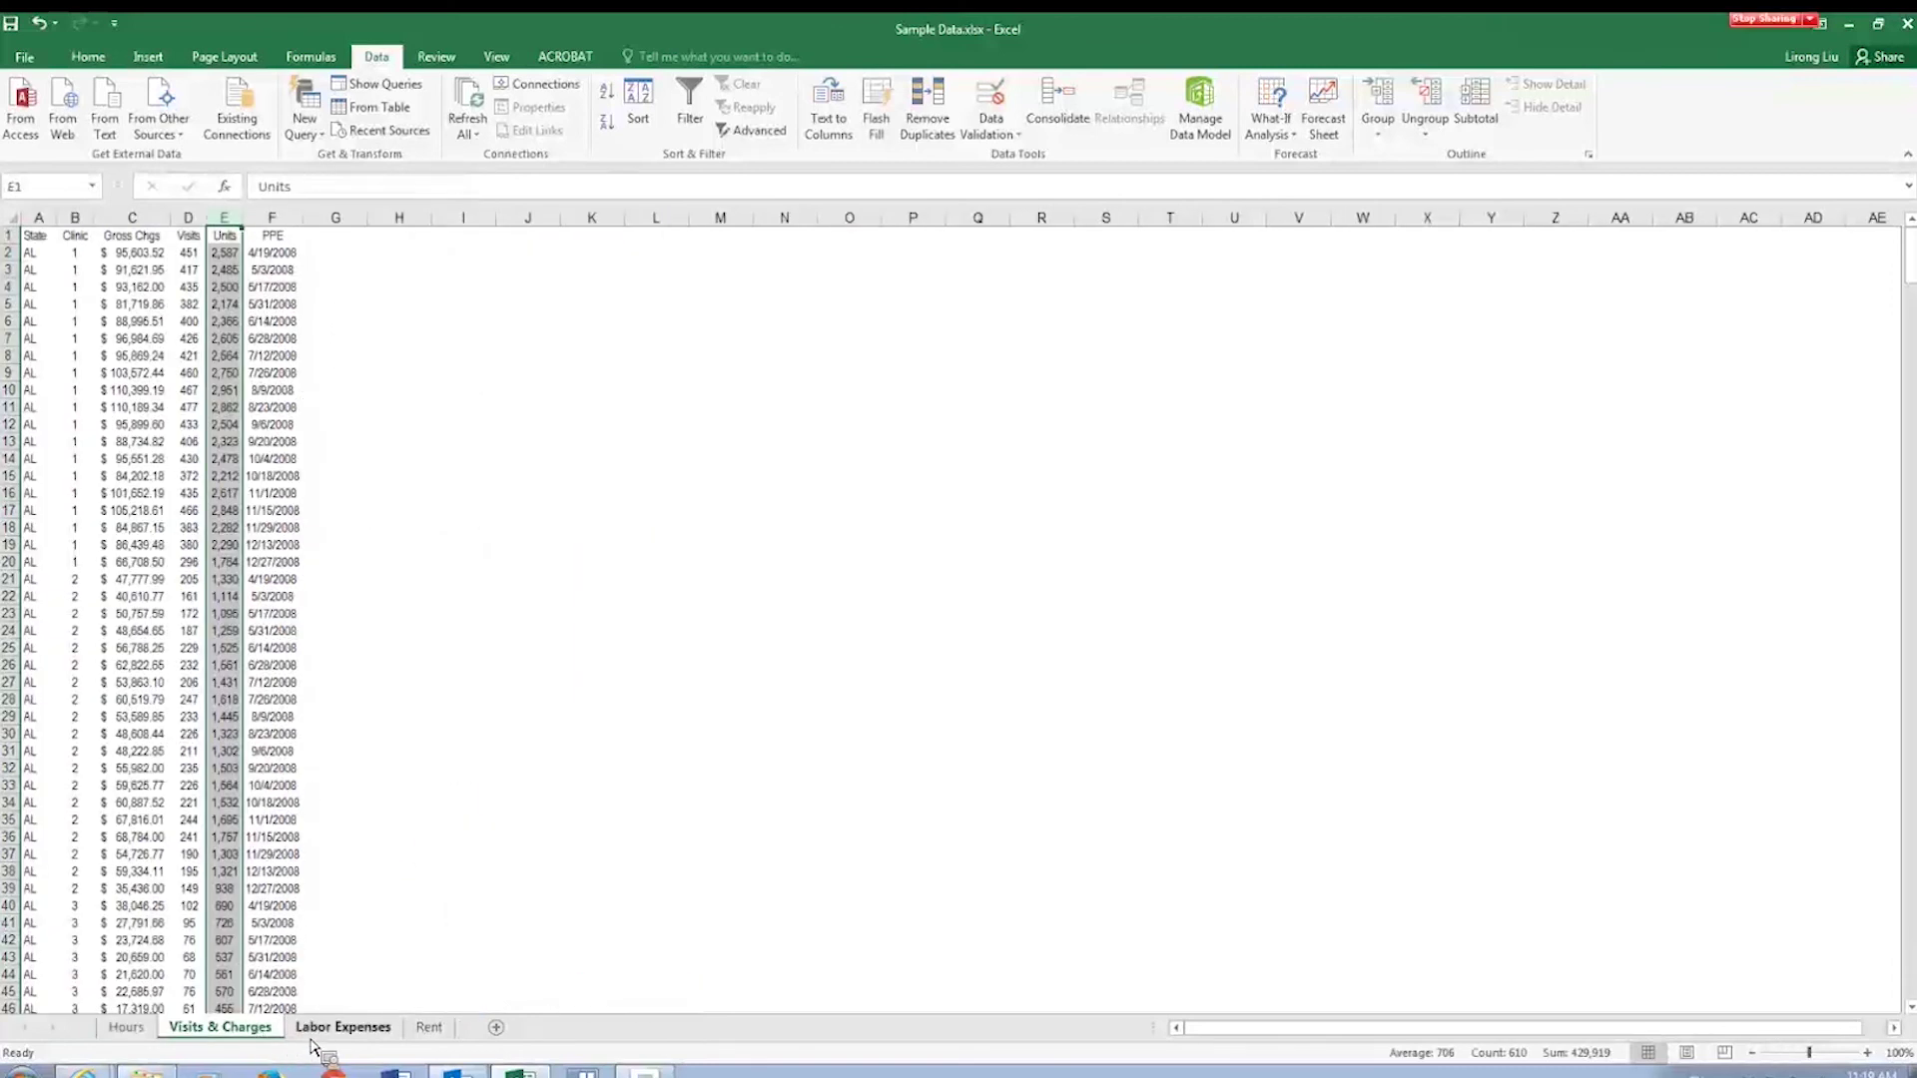
pyautogui.click(38, 217)
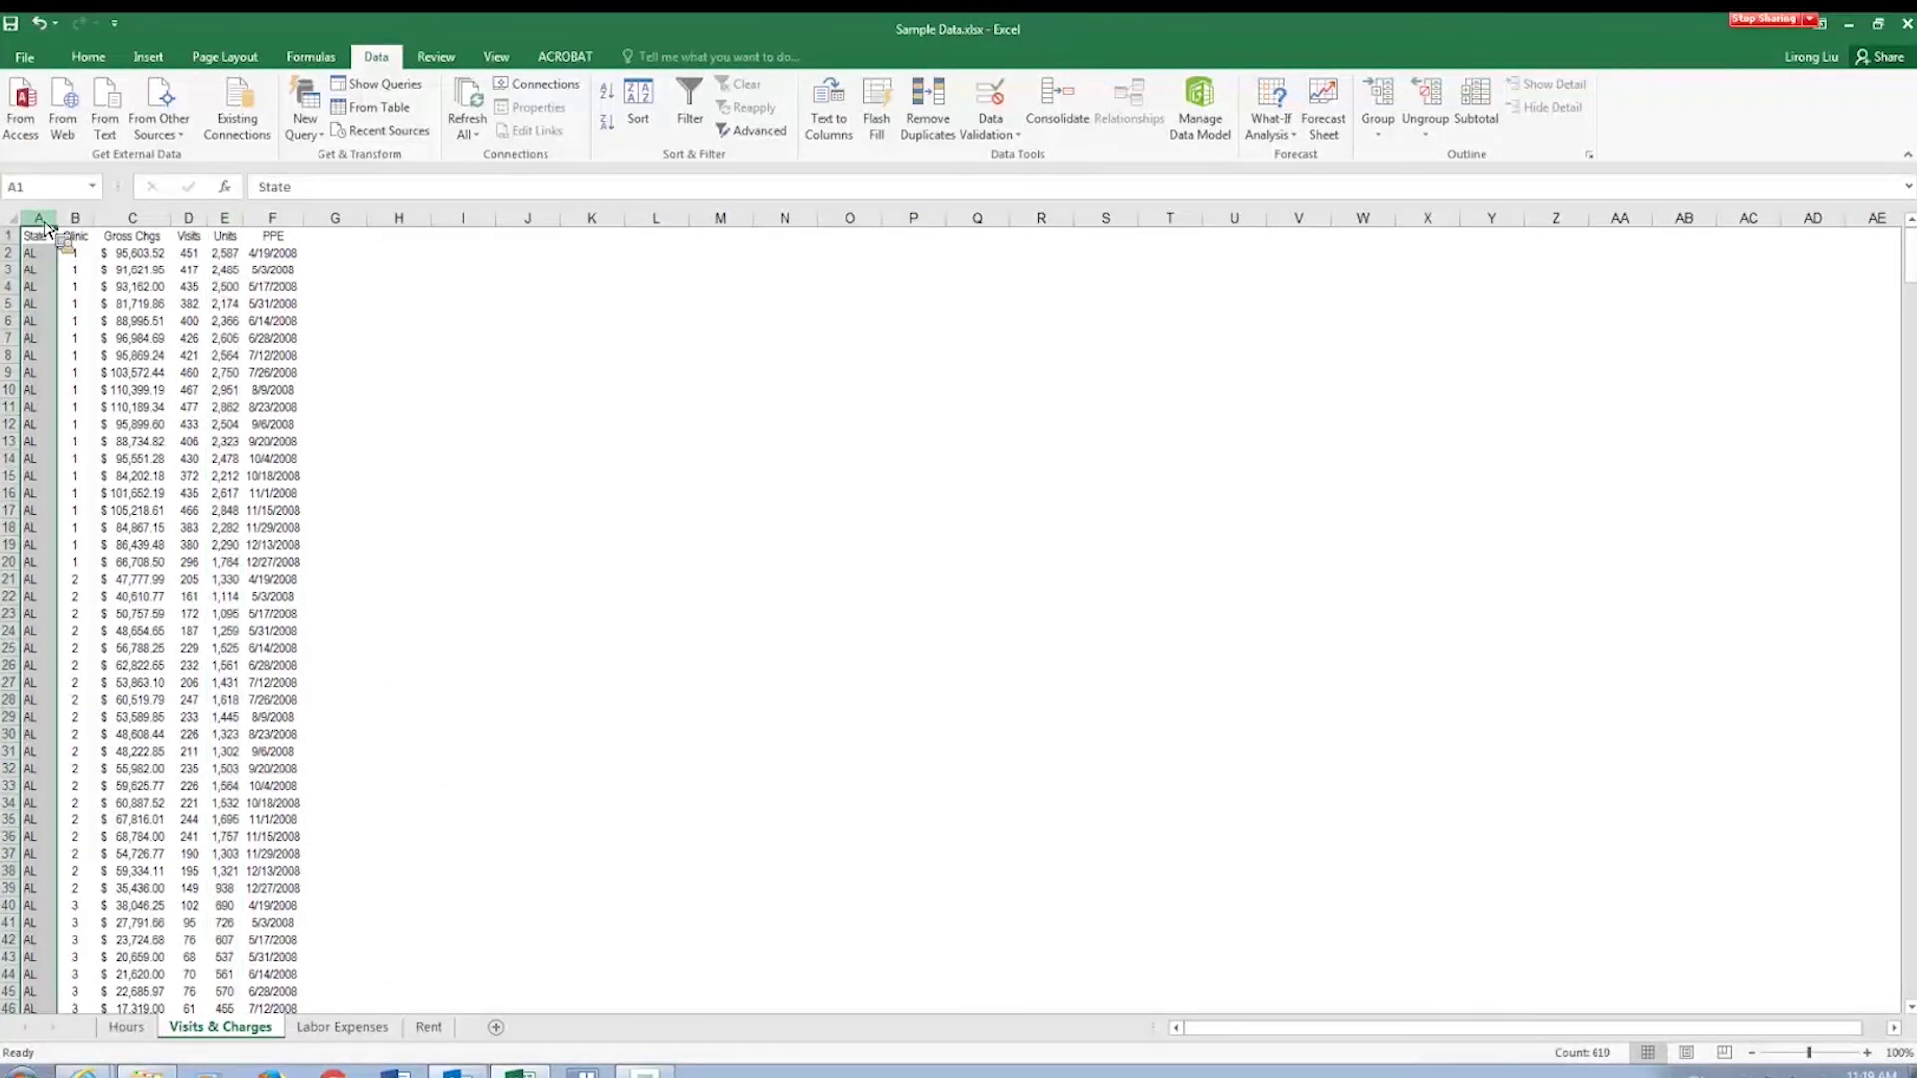
pyautogui.rightClick(40, 218)
pyautogui.click(87, 360)
# Enter the formula =CONCATENATE(B1, "@", C1, "@", ) in cell A1 of the Visits & Charges sheet.
pyautogui.click(46, 242)
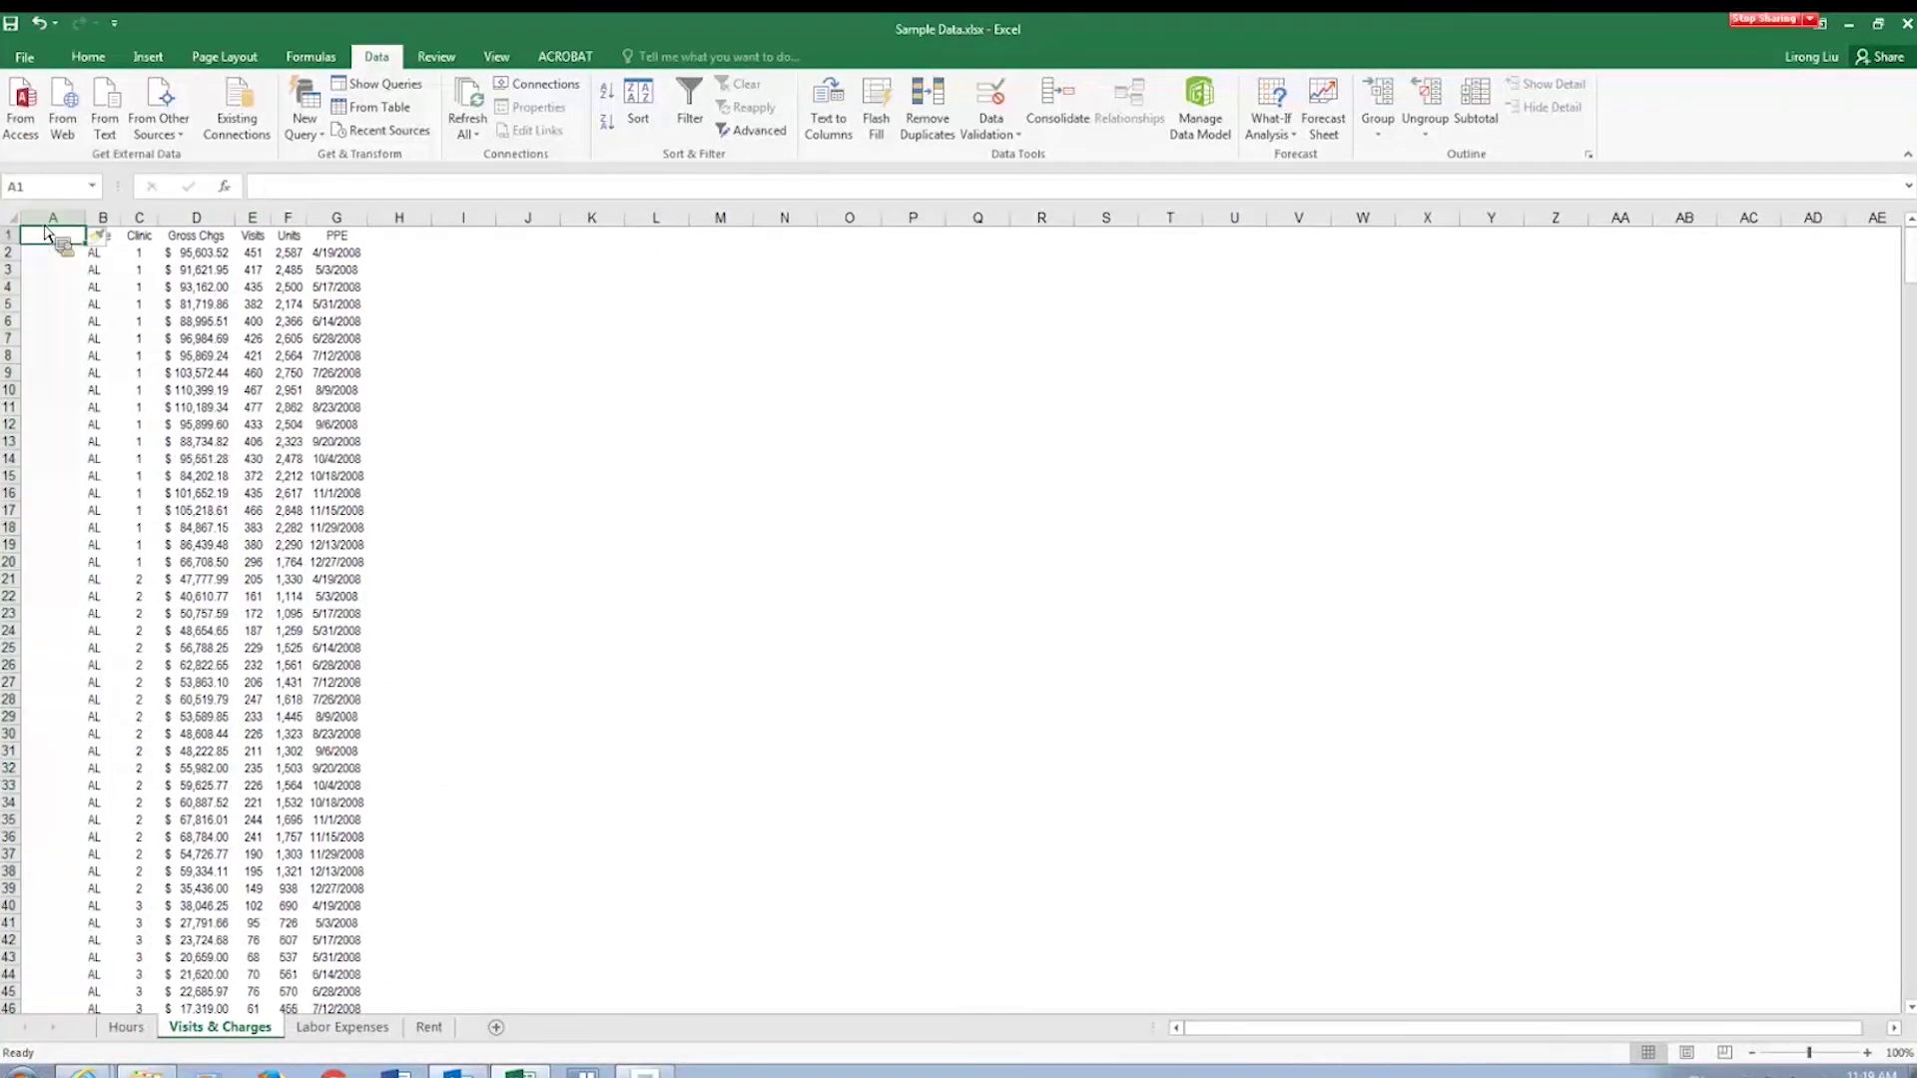
pyautogui.write('=con')
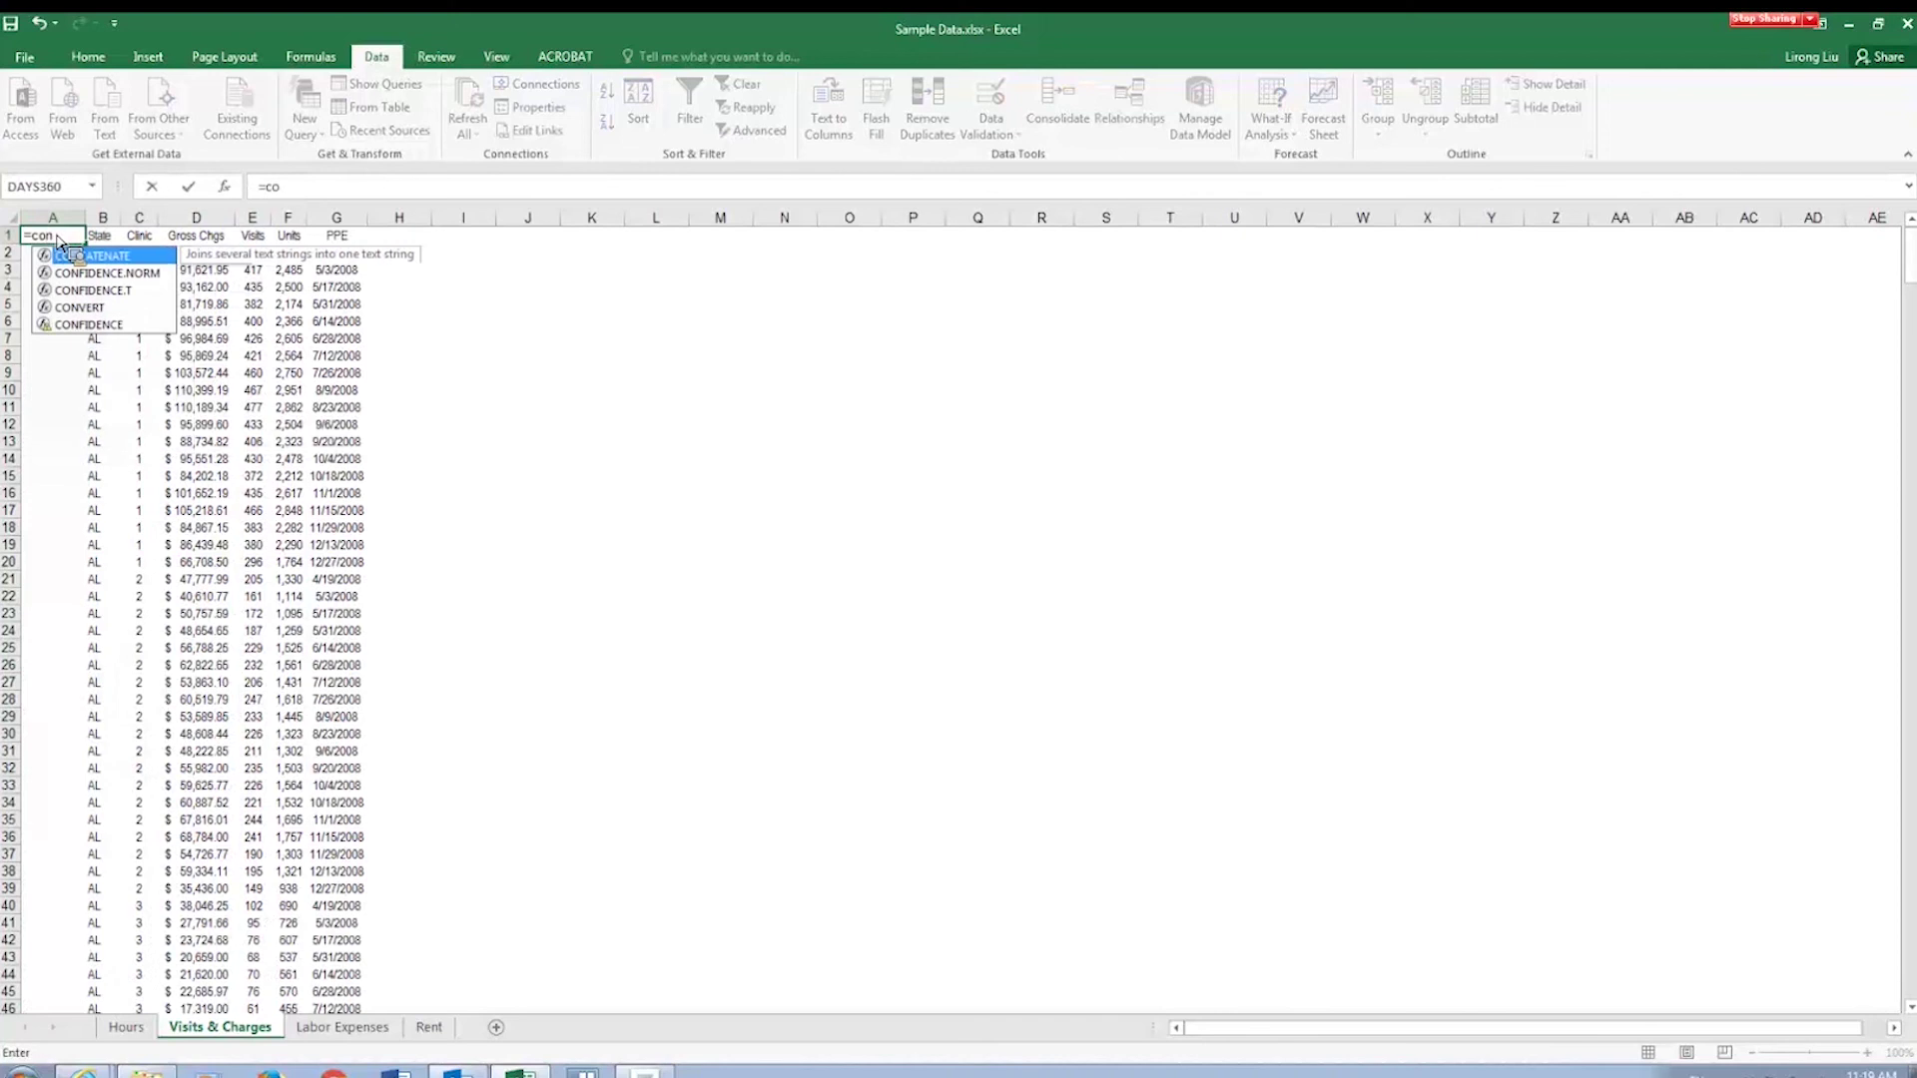
pyautogui.doubleClick(99, 257)
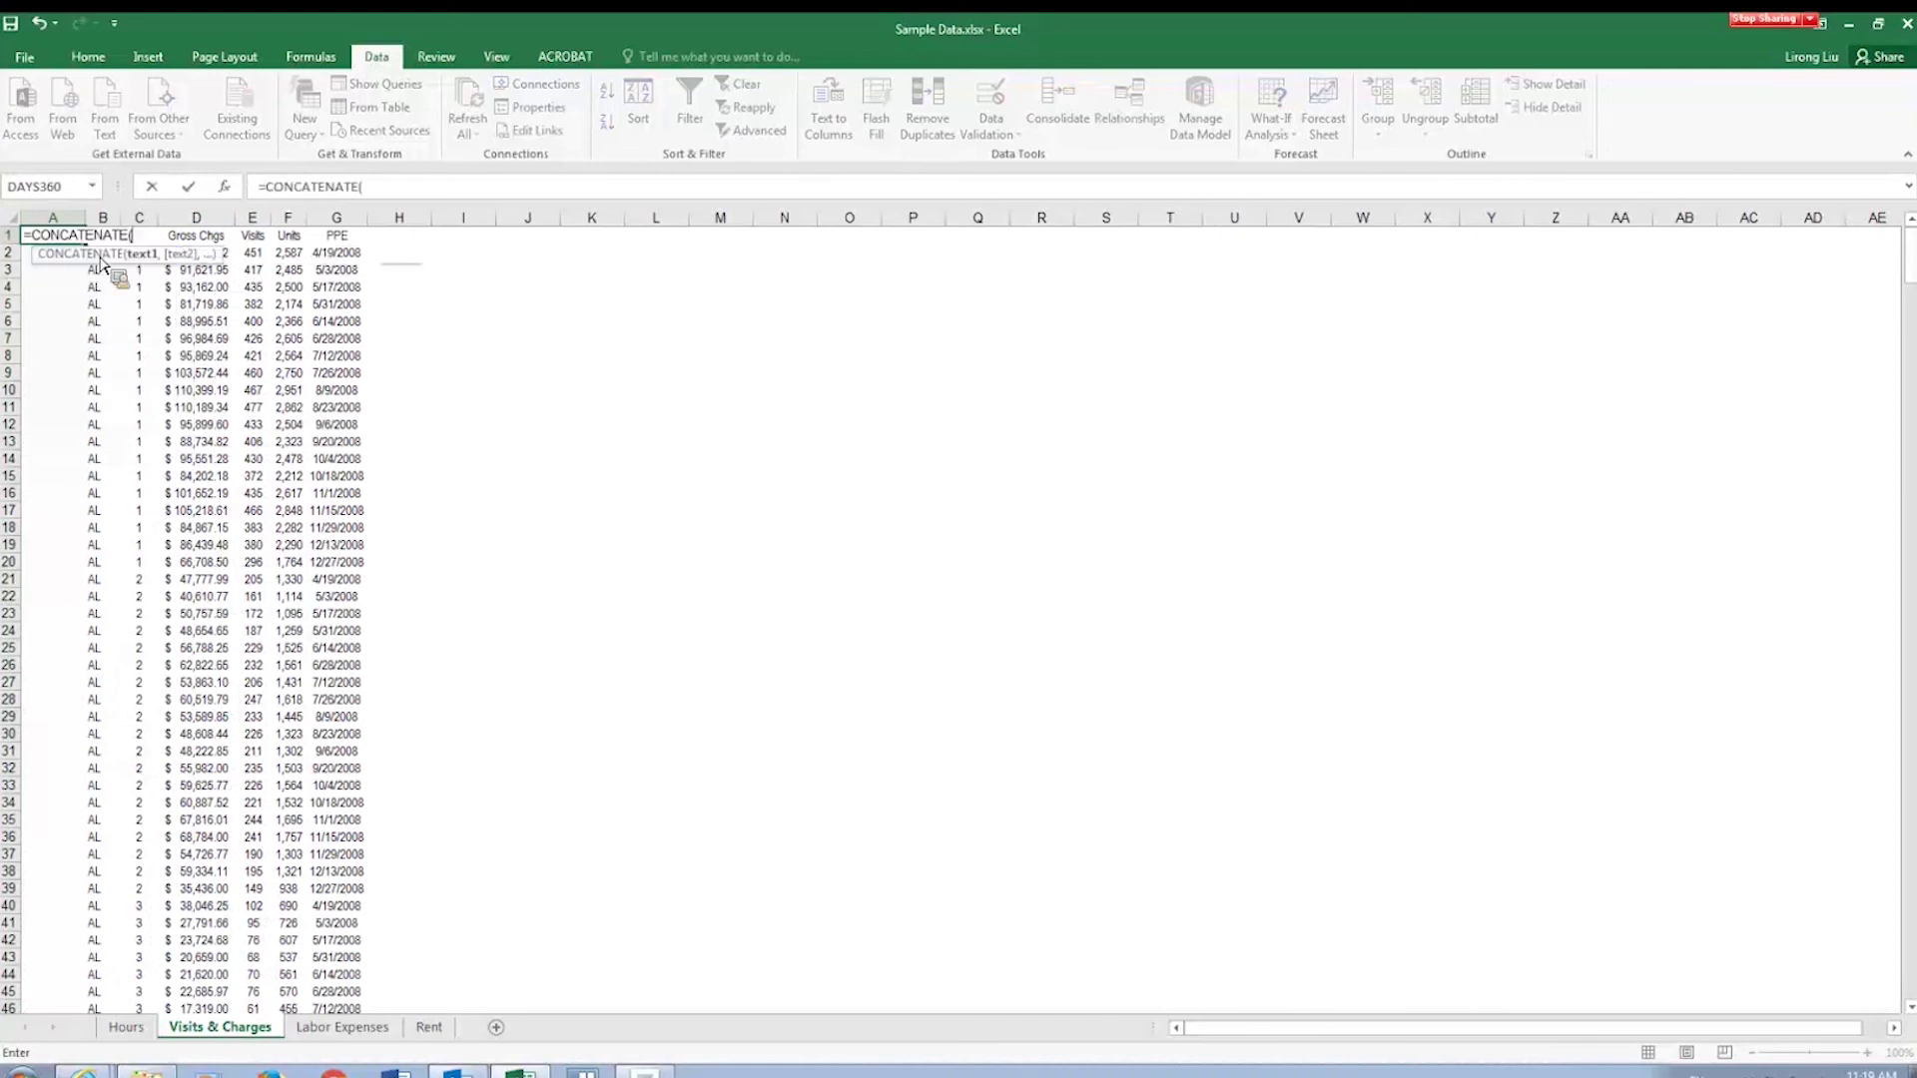
pyautogui.write('B')
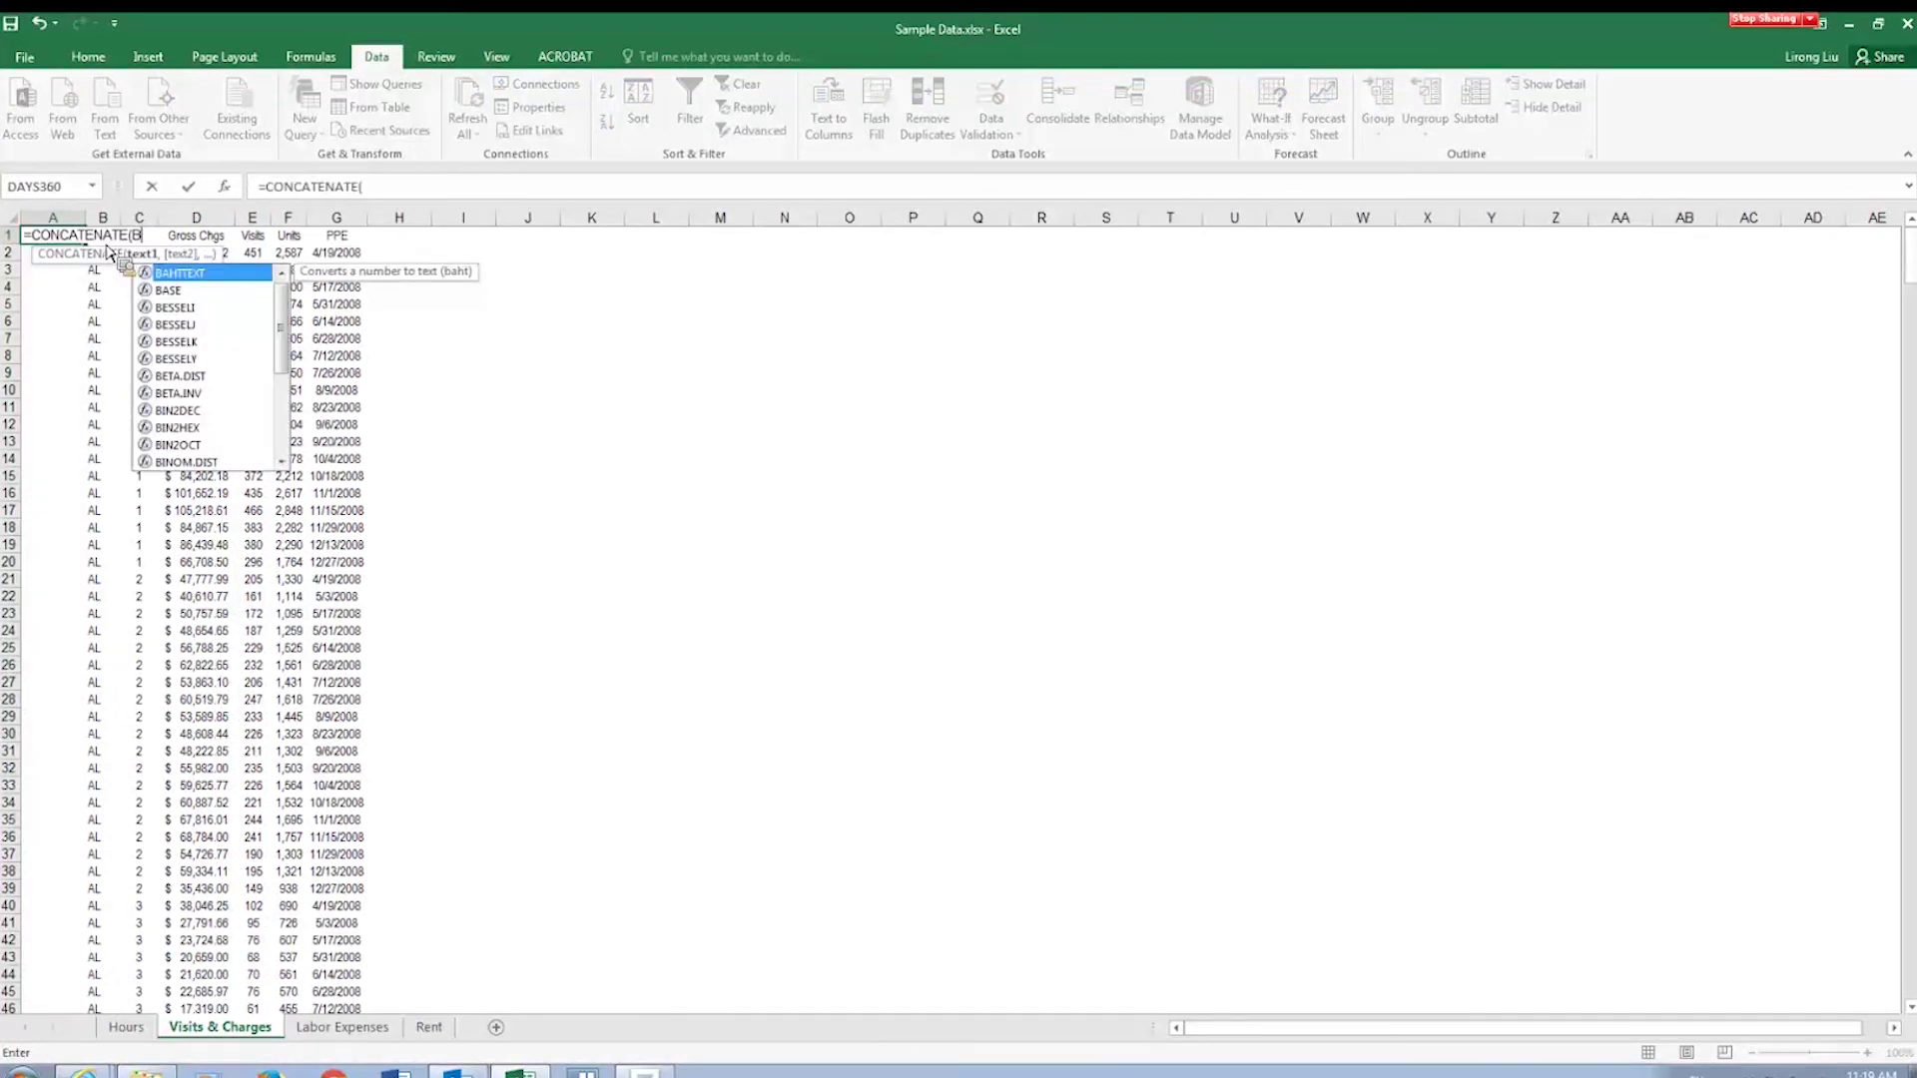
pyautogui.write('1, "')
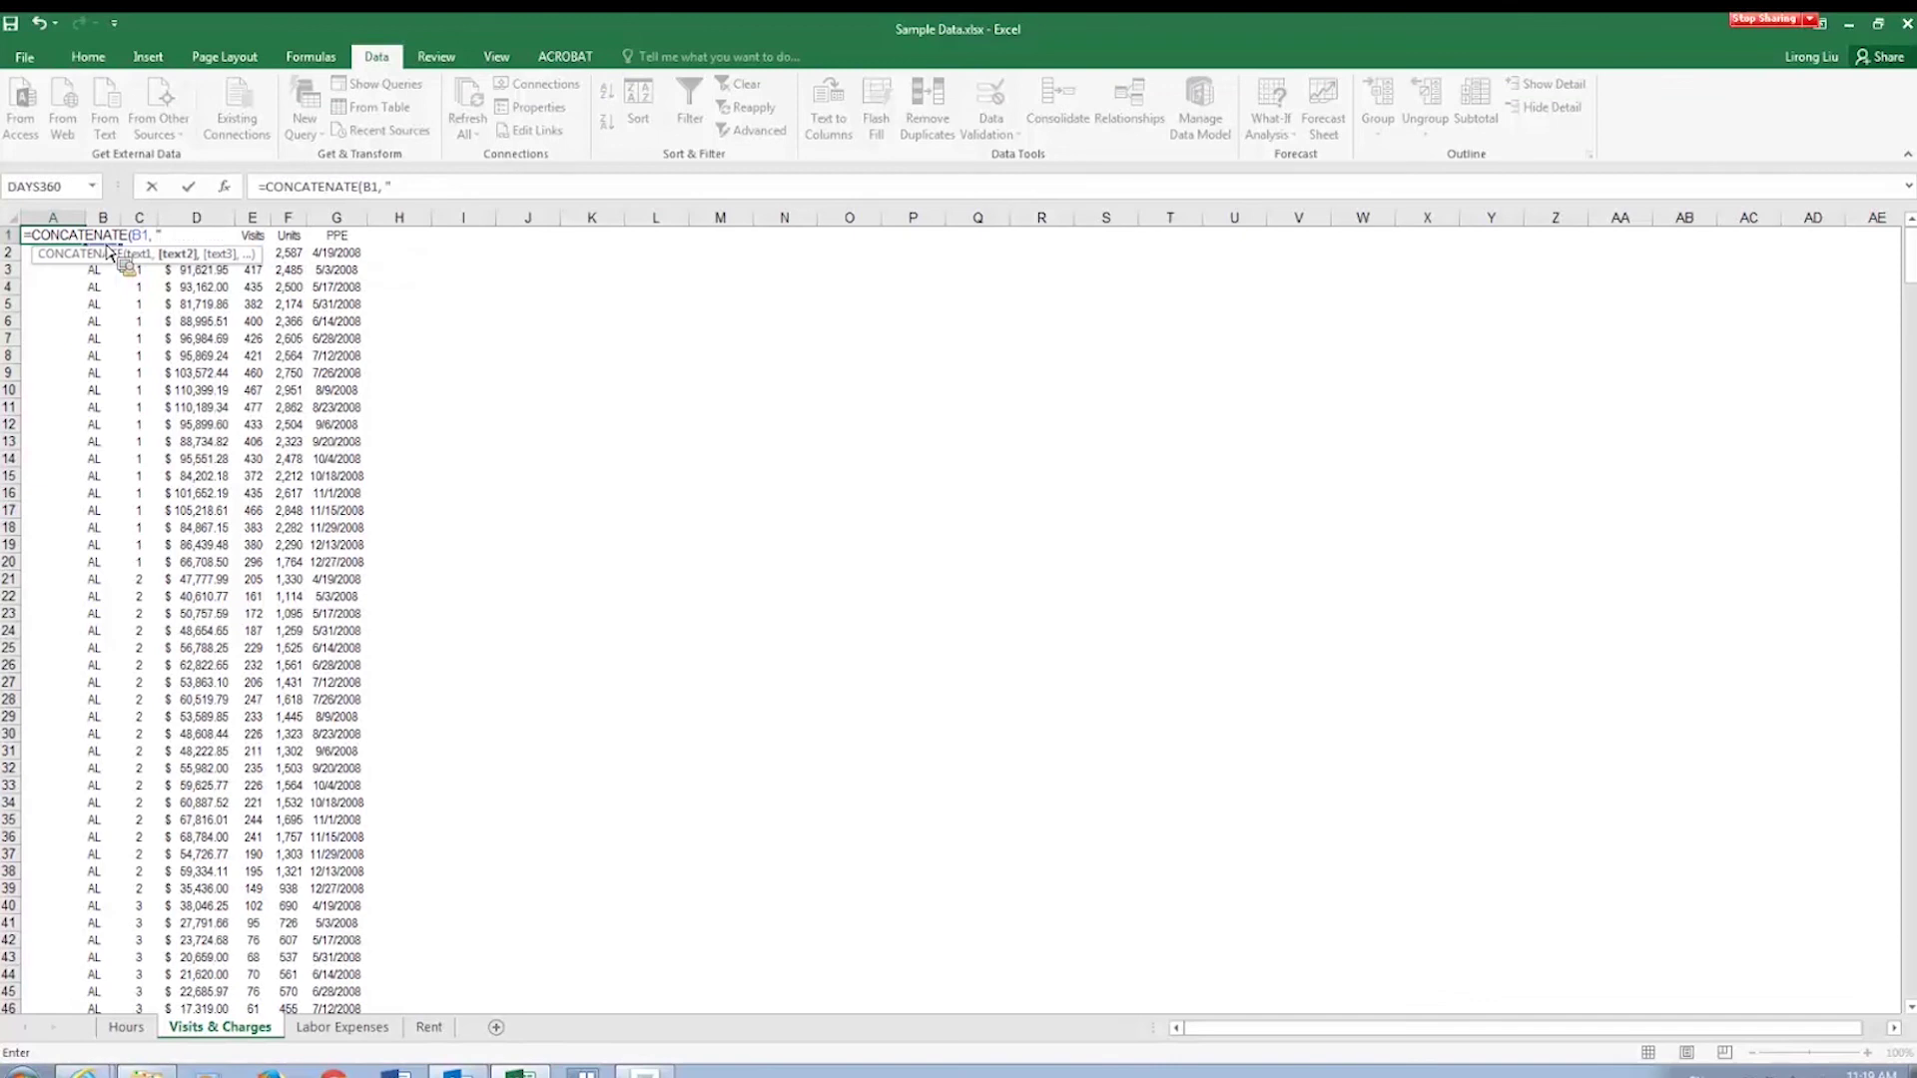
pyautogui.write('@", C')
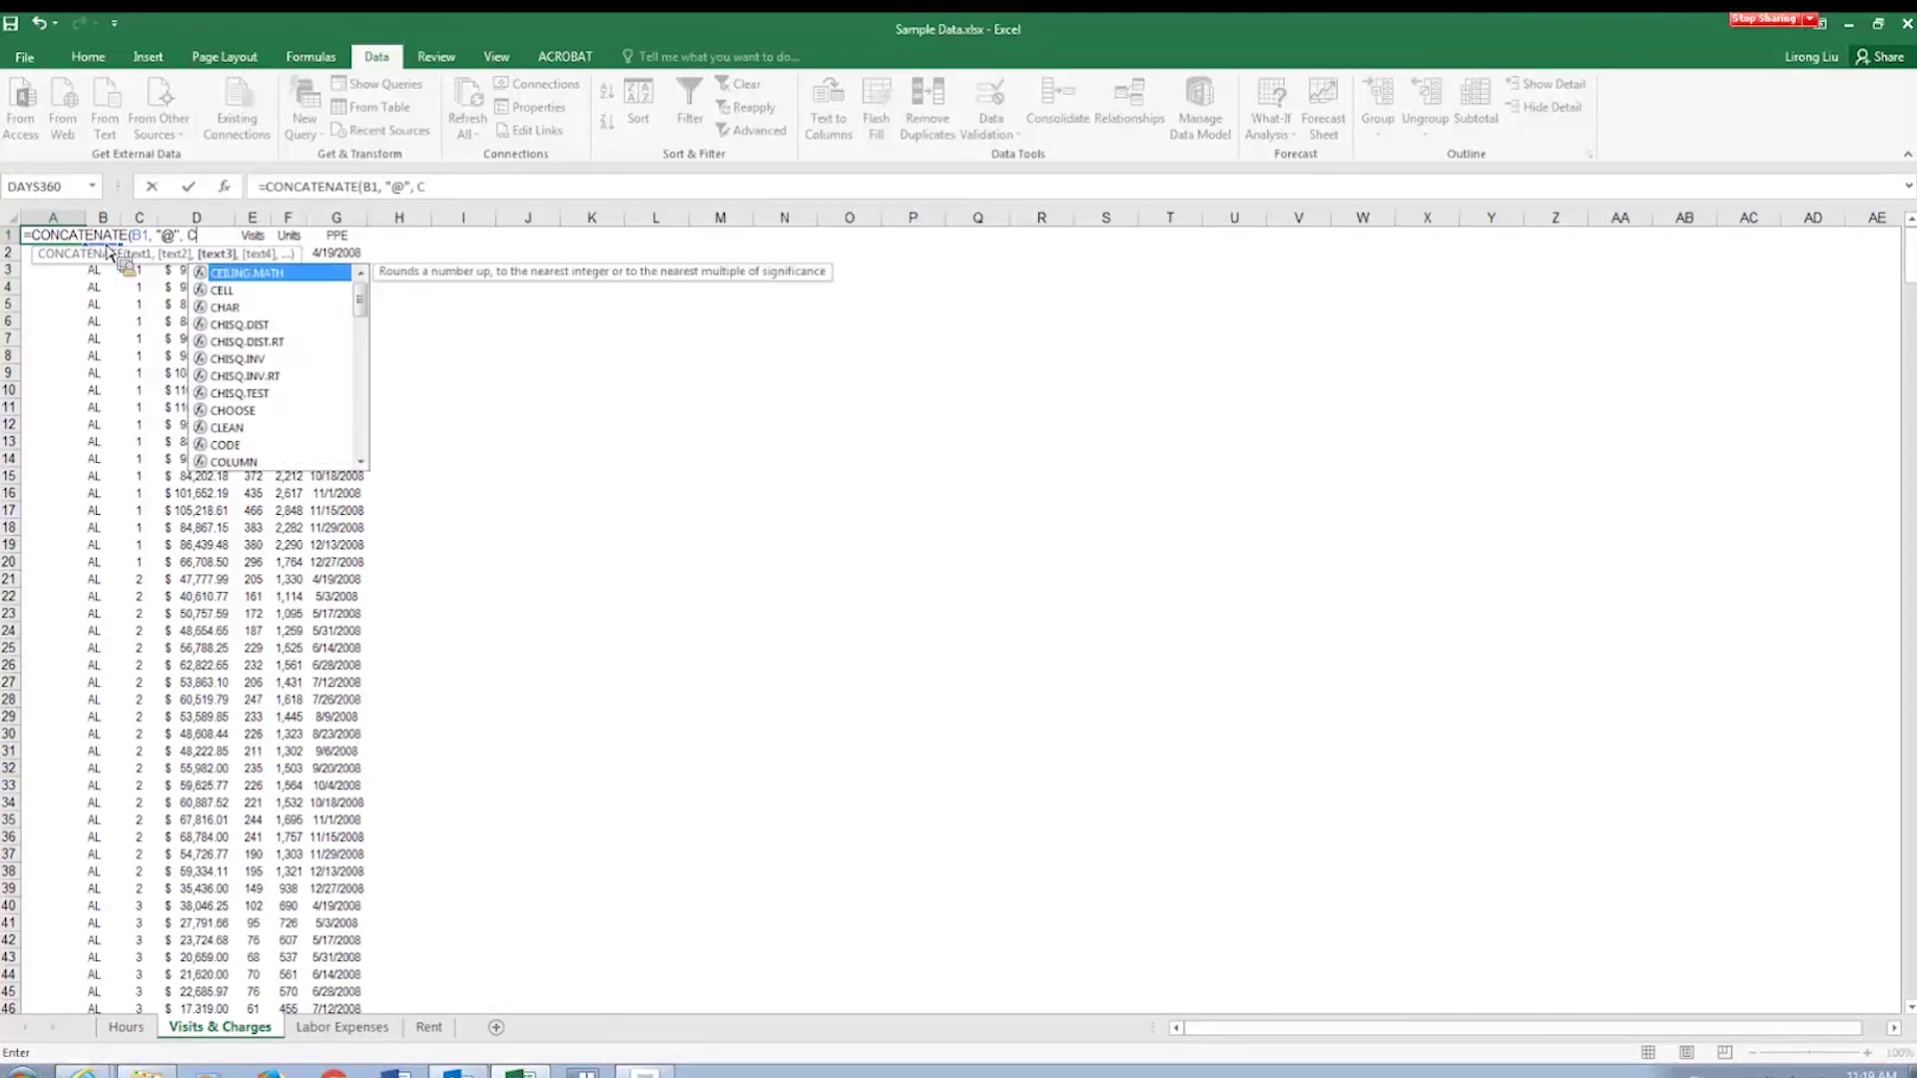
pyautogui.write('1')
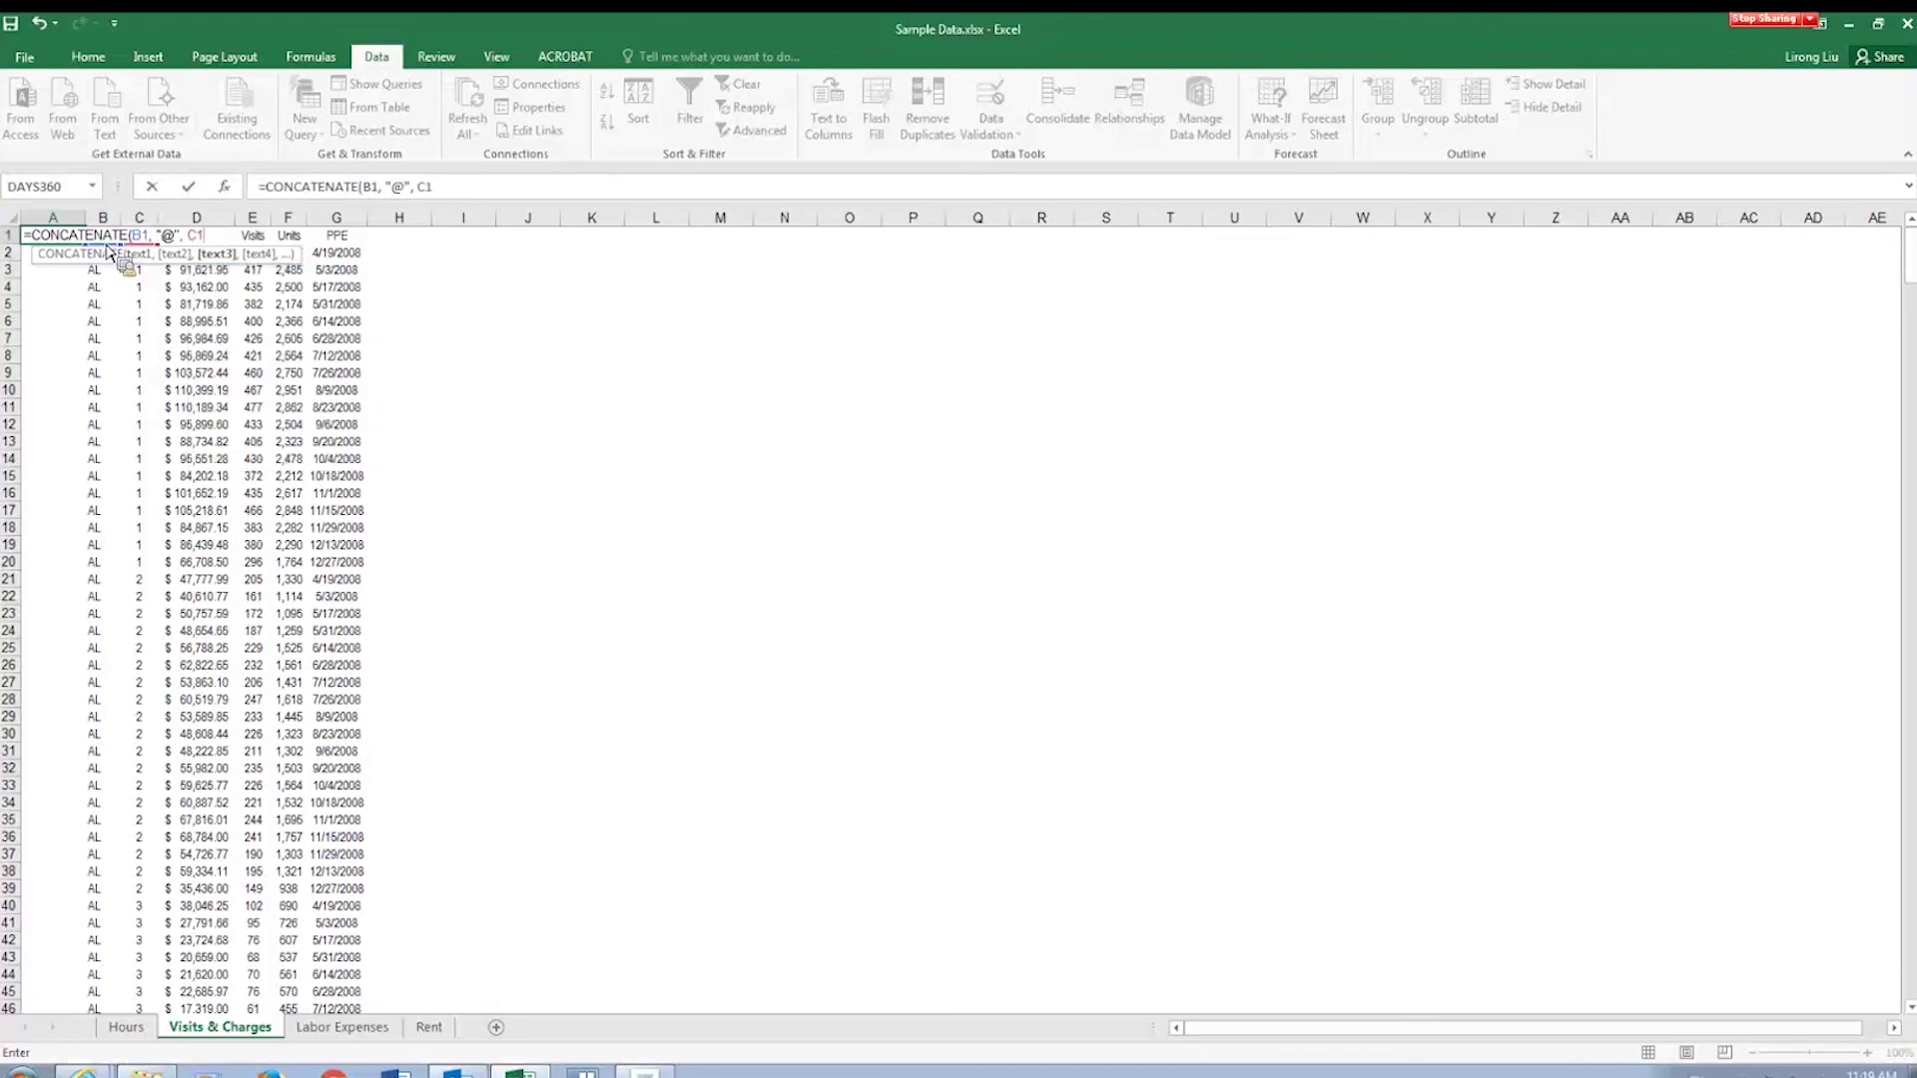
pyautogui.write(', "@",')
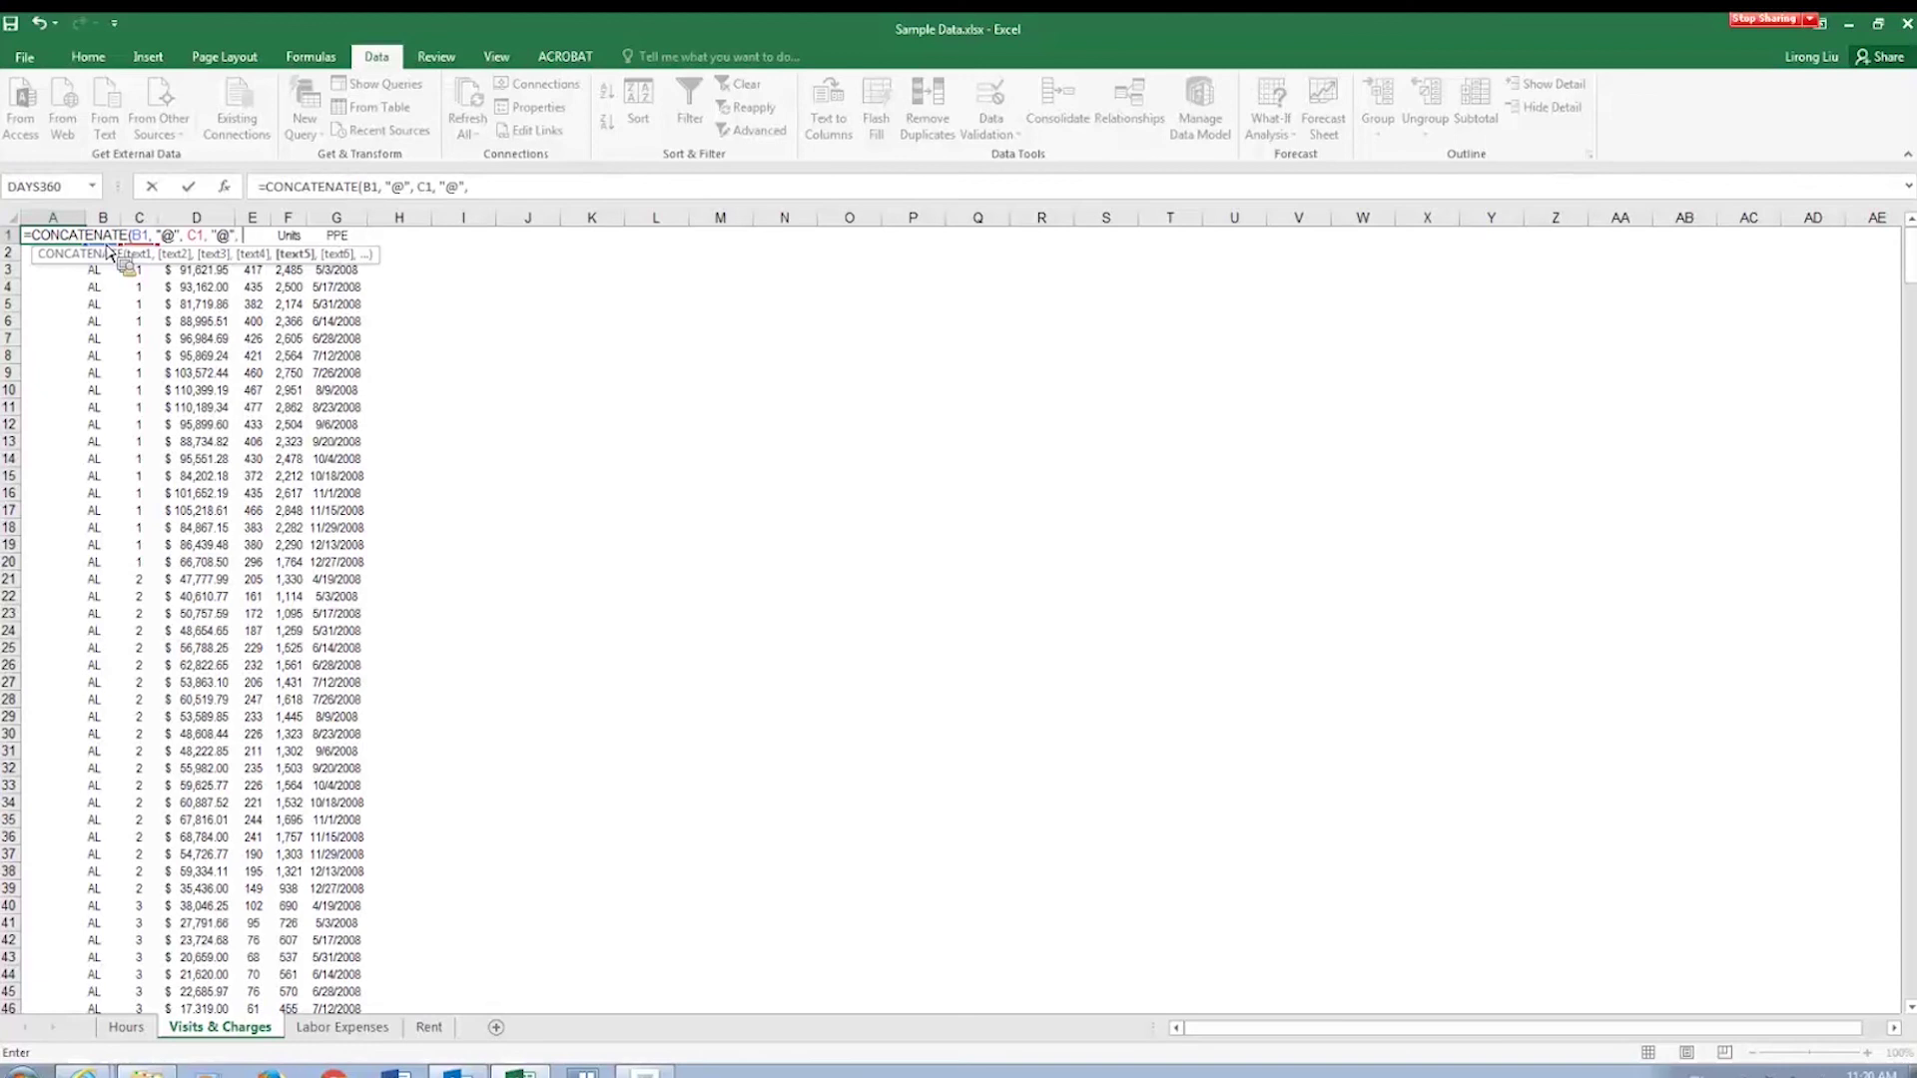
pyautogui.press('Return')
# Complete the A1 CONCATENATE formula by adding G1, the PPE header, as its last argument.
pyautogui.write('G')
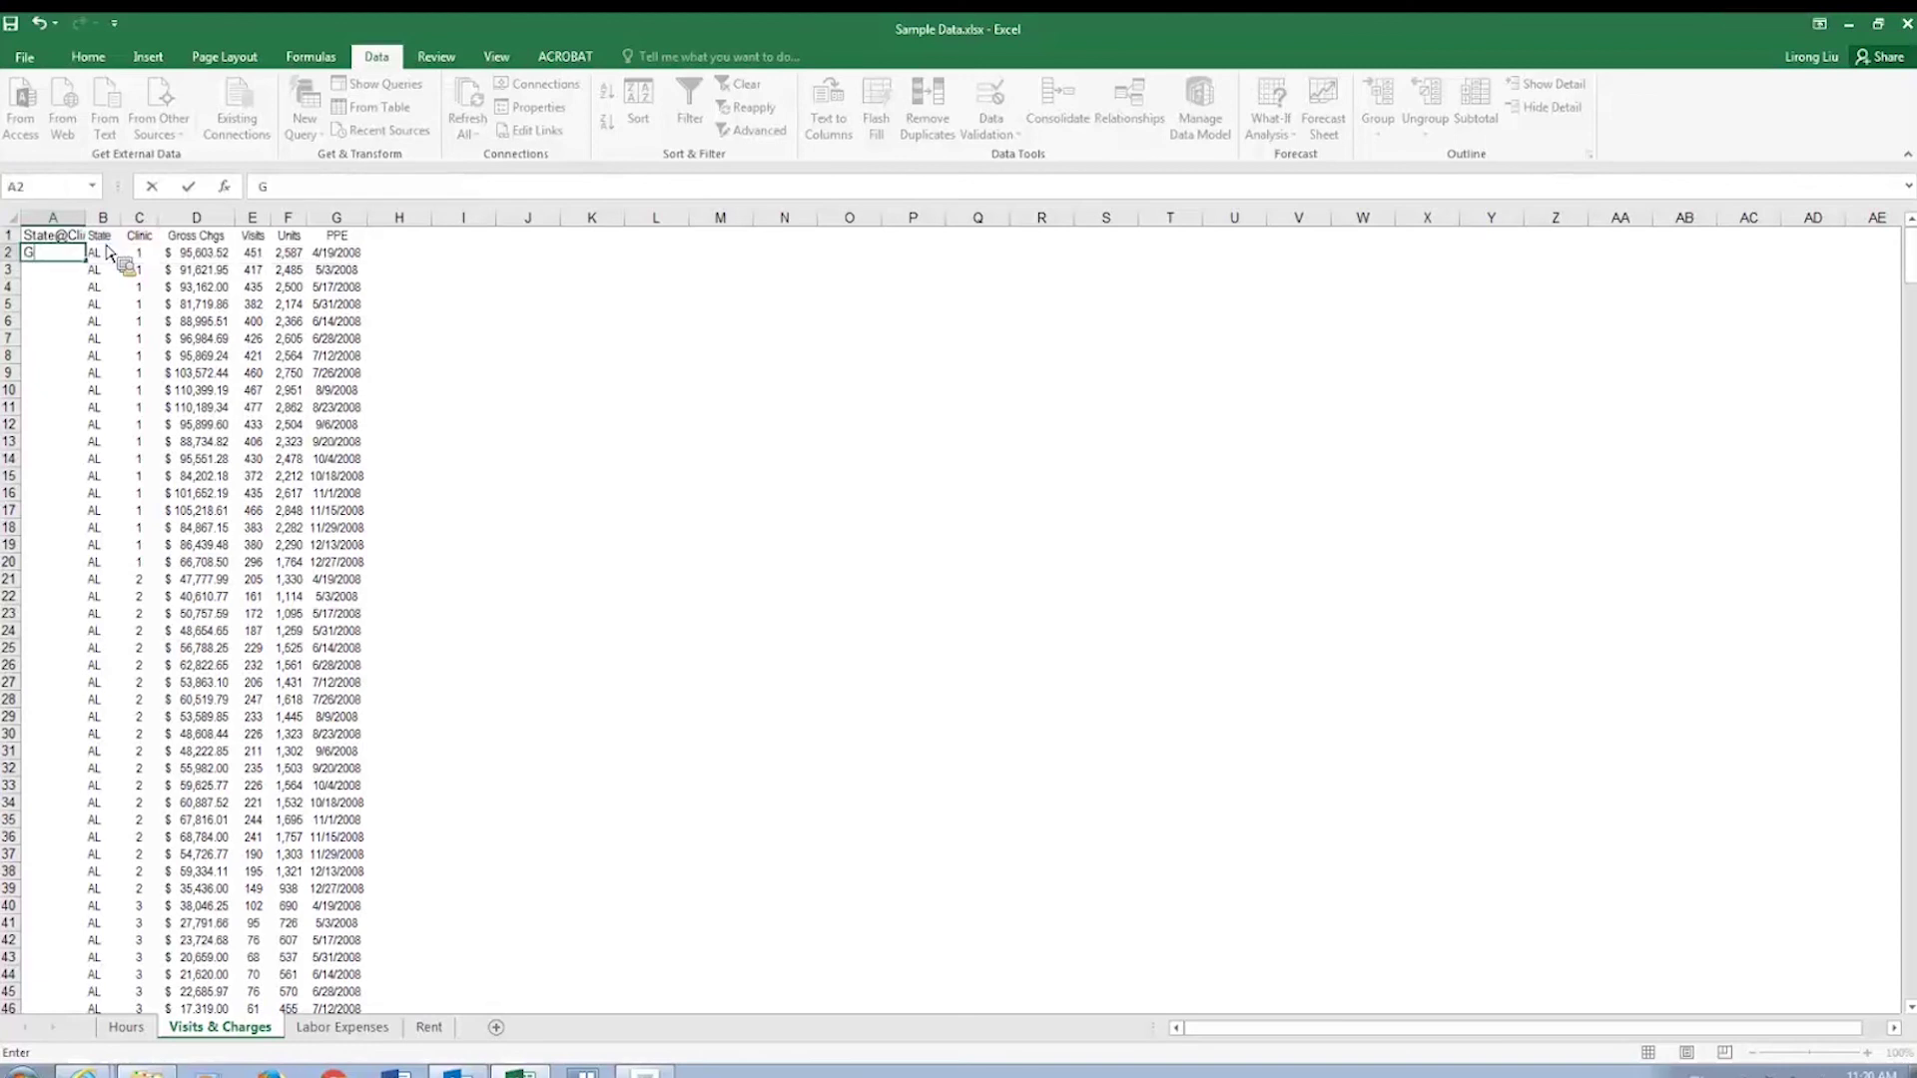
pyautogui.press('Up')
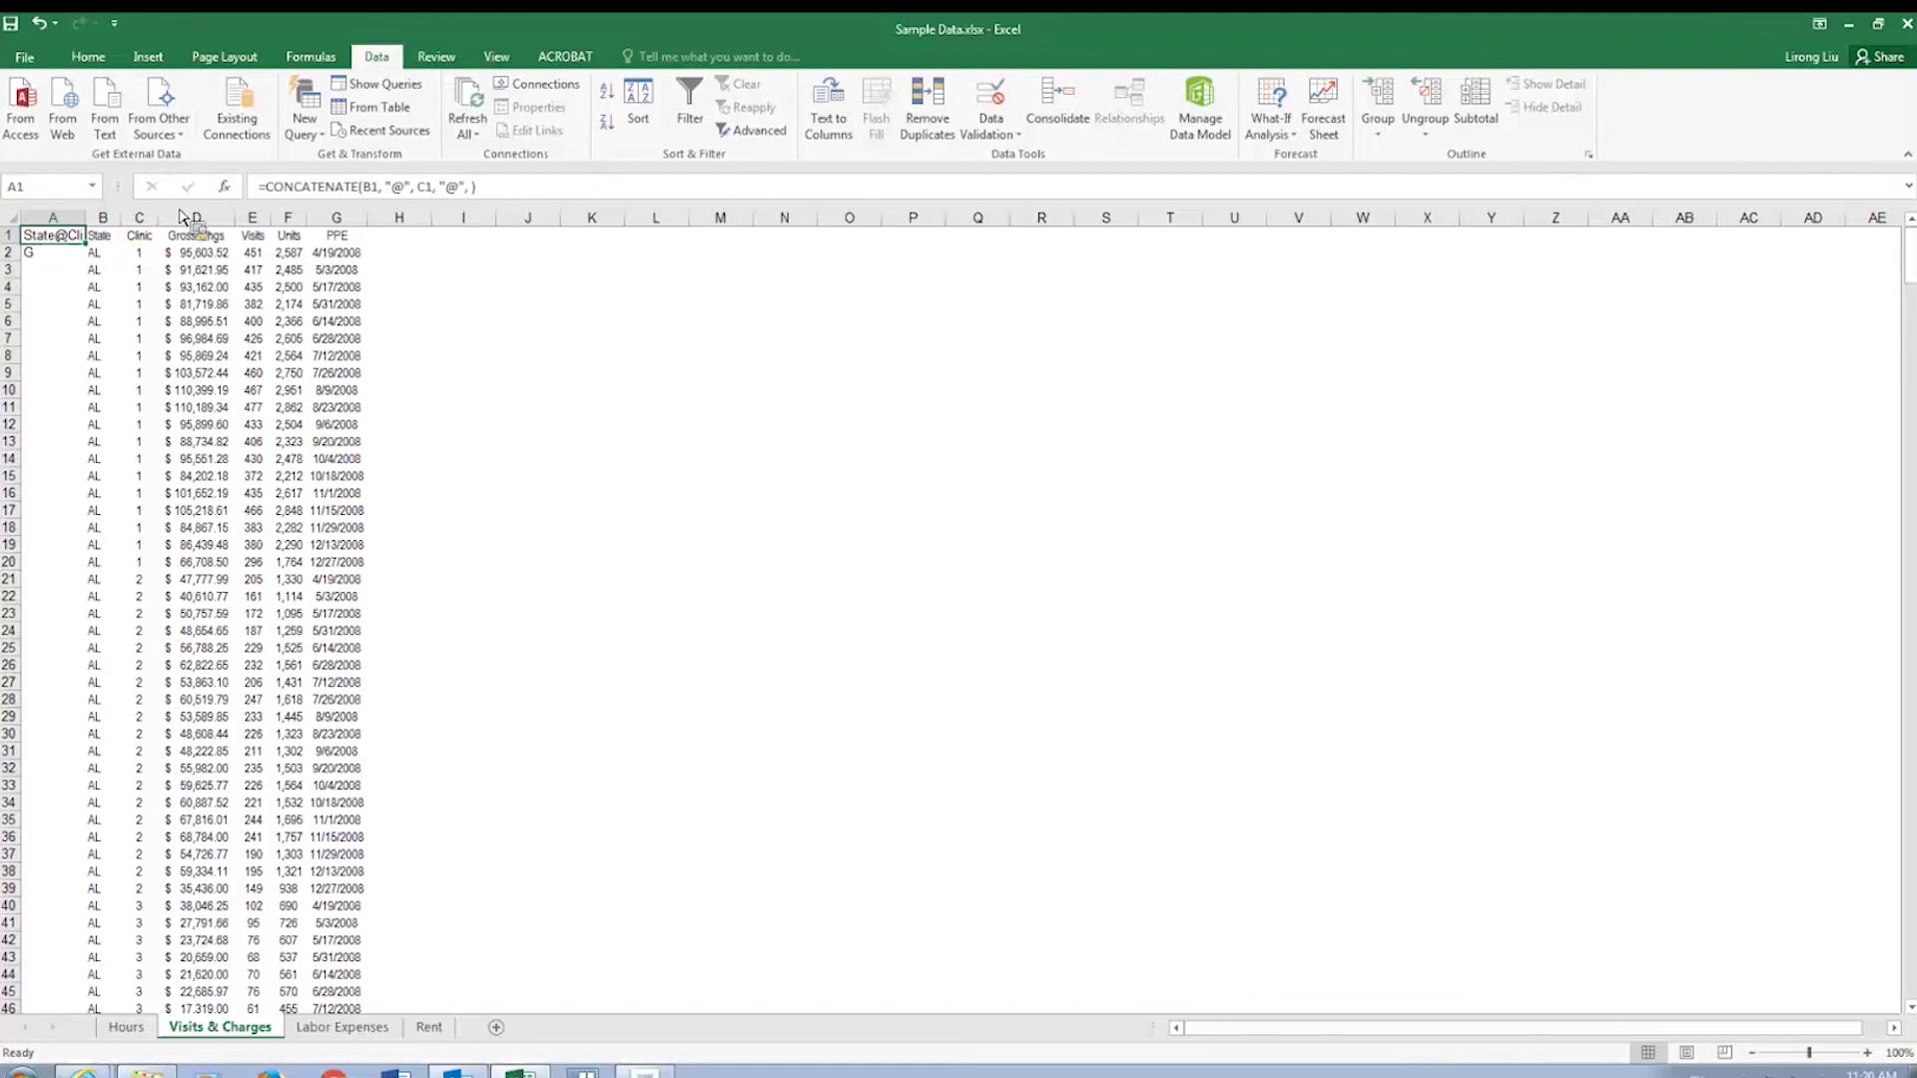
pyautogui.click(478, 190)
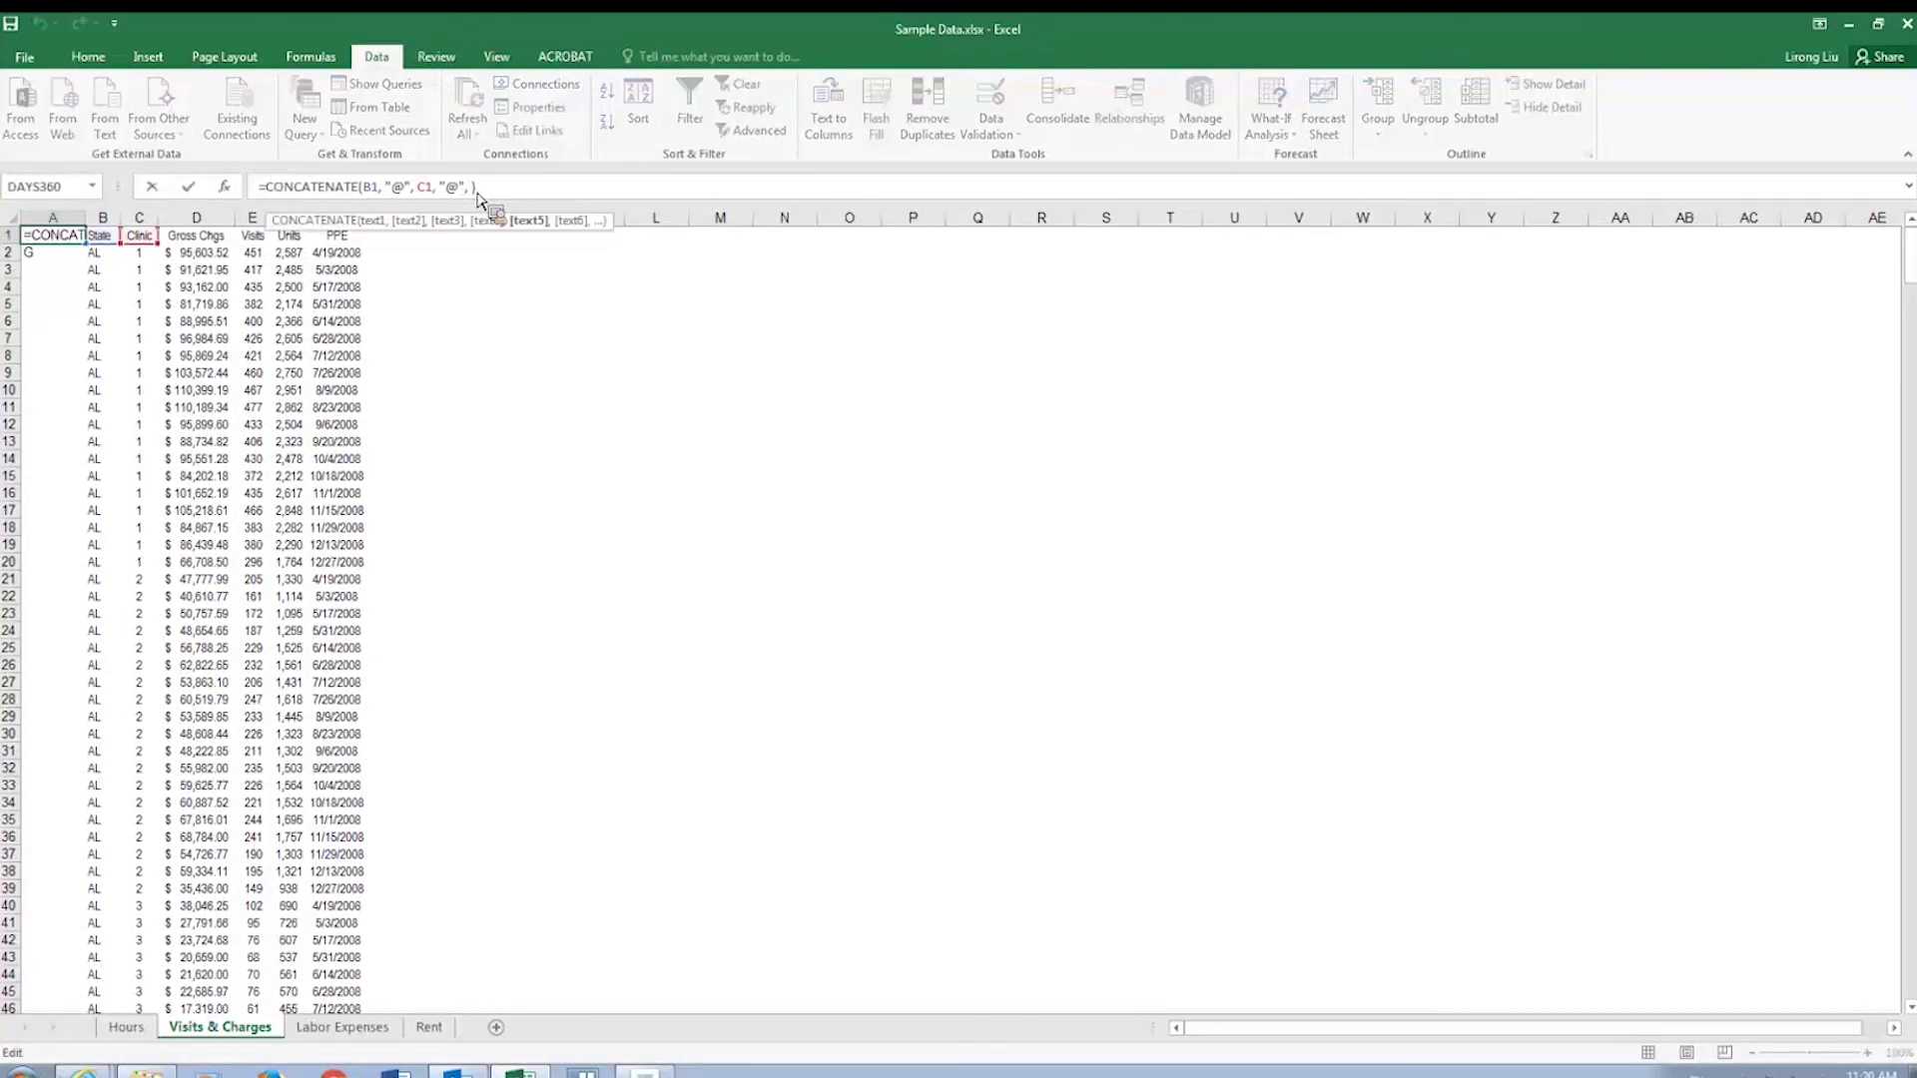
pyautogui.write('G1')
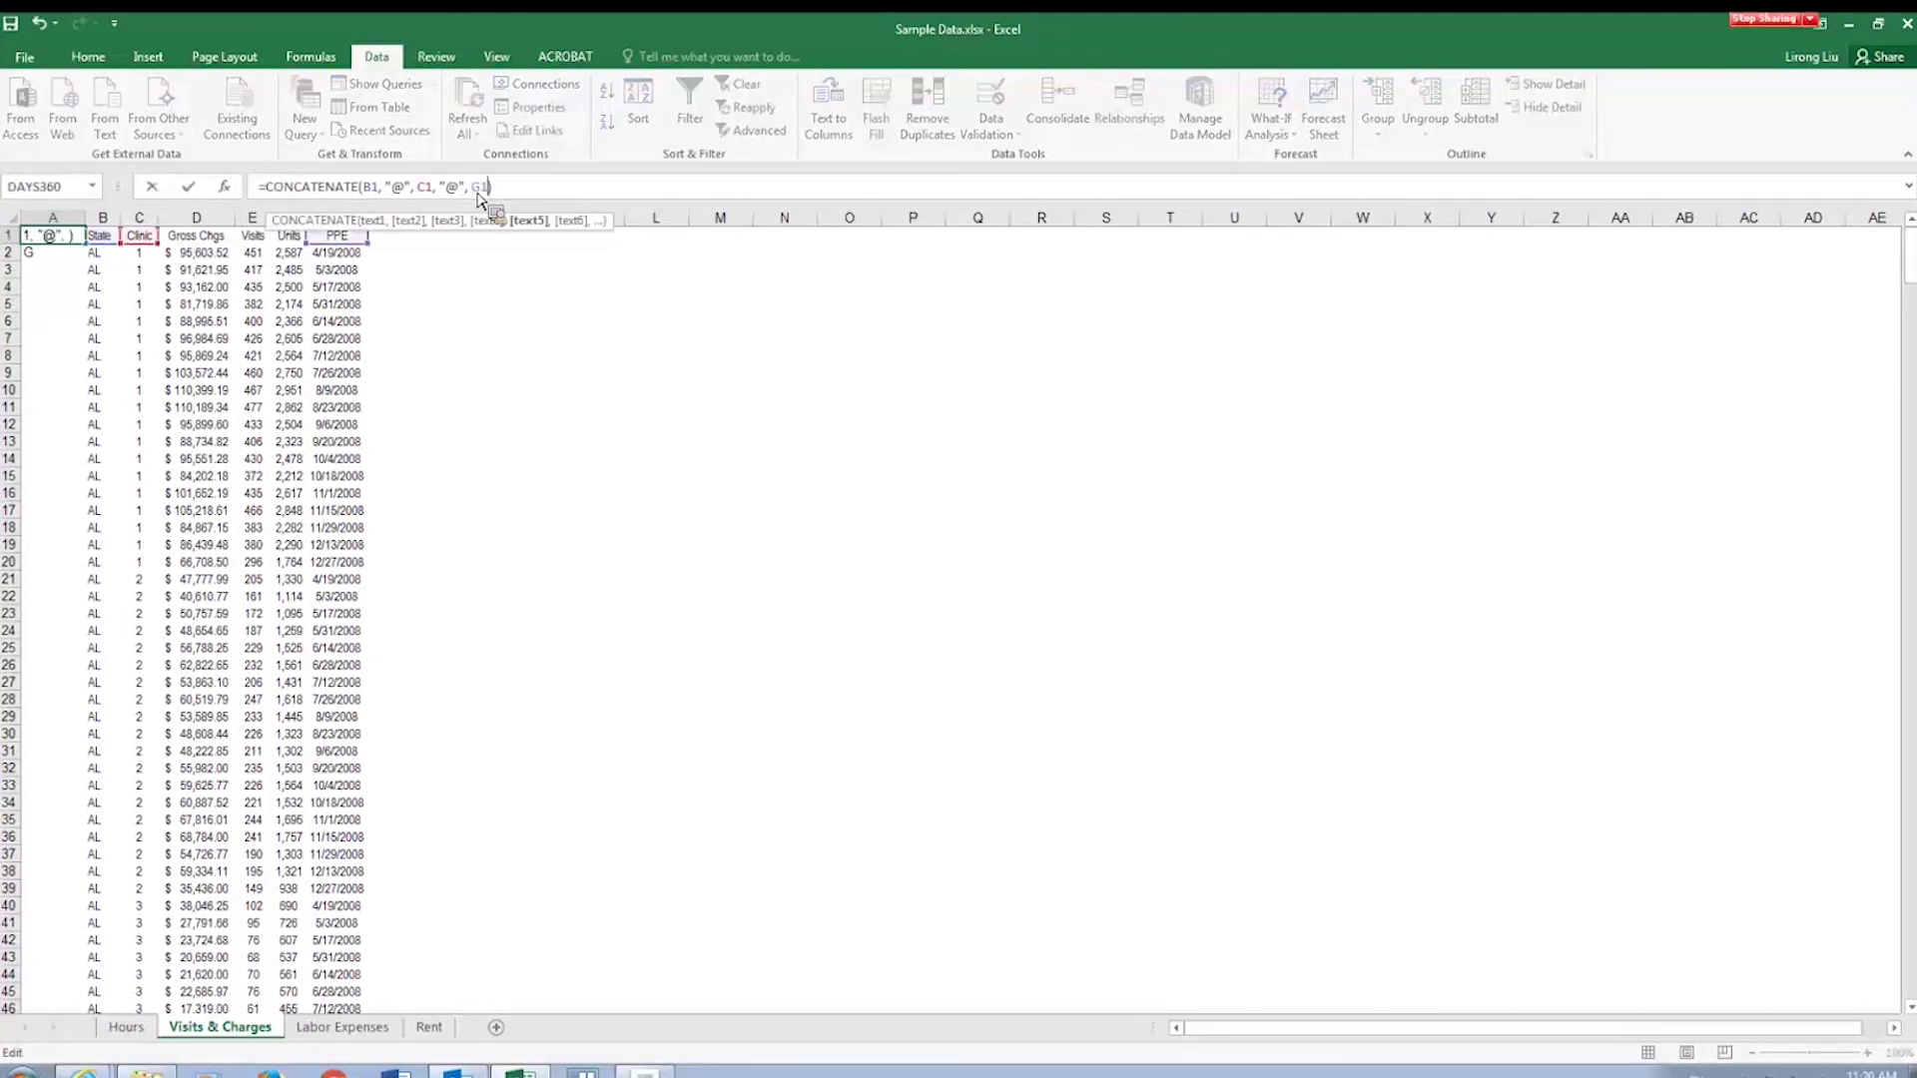
pyautogui.press('Return')
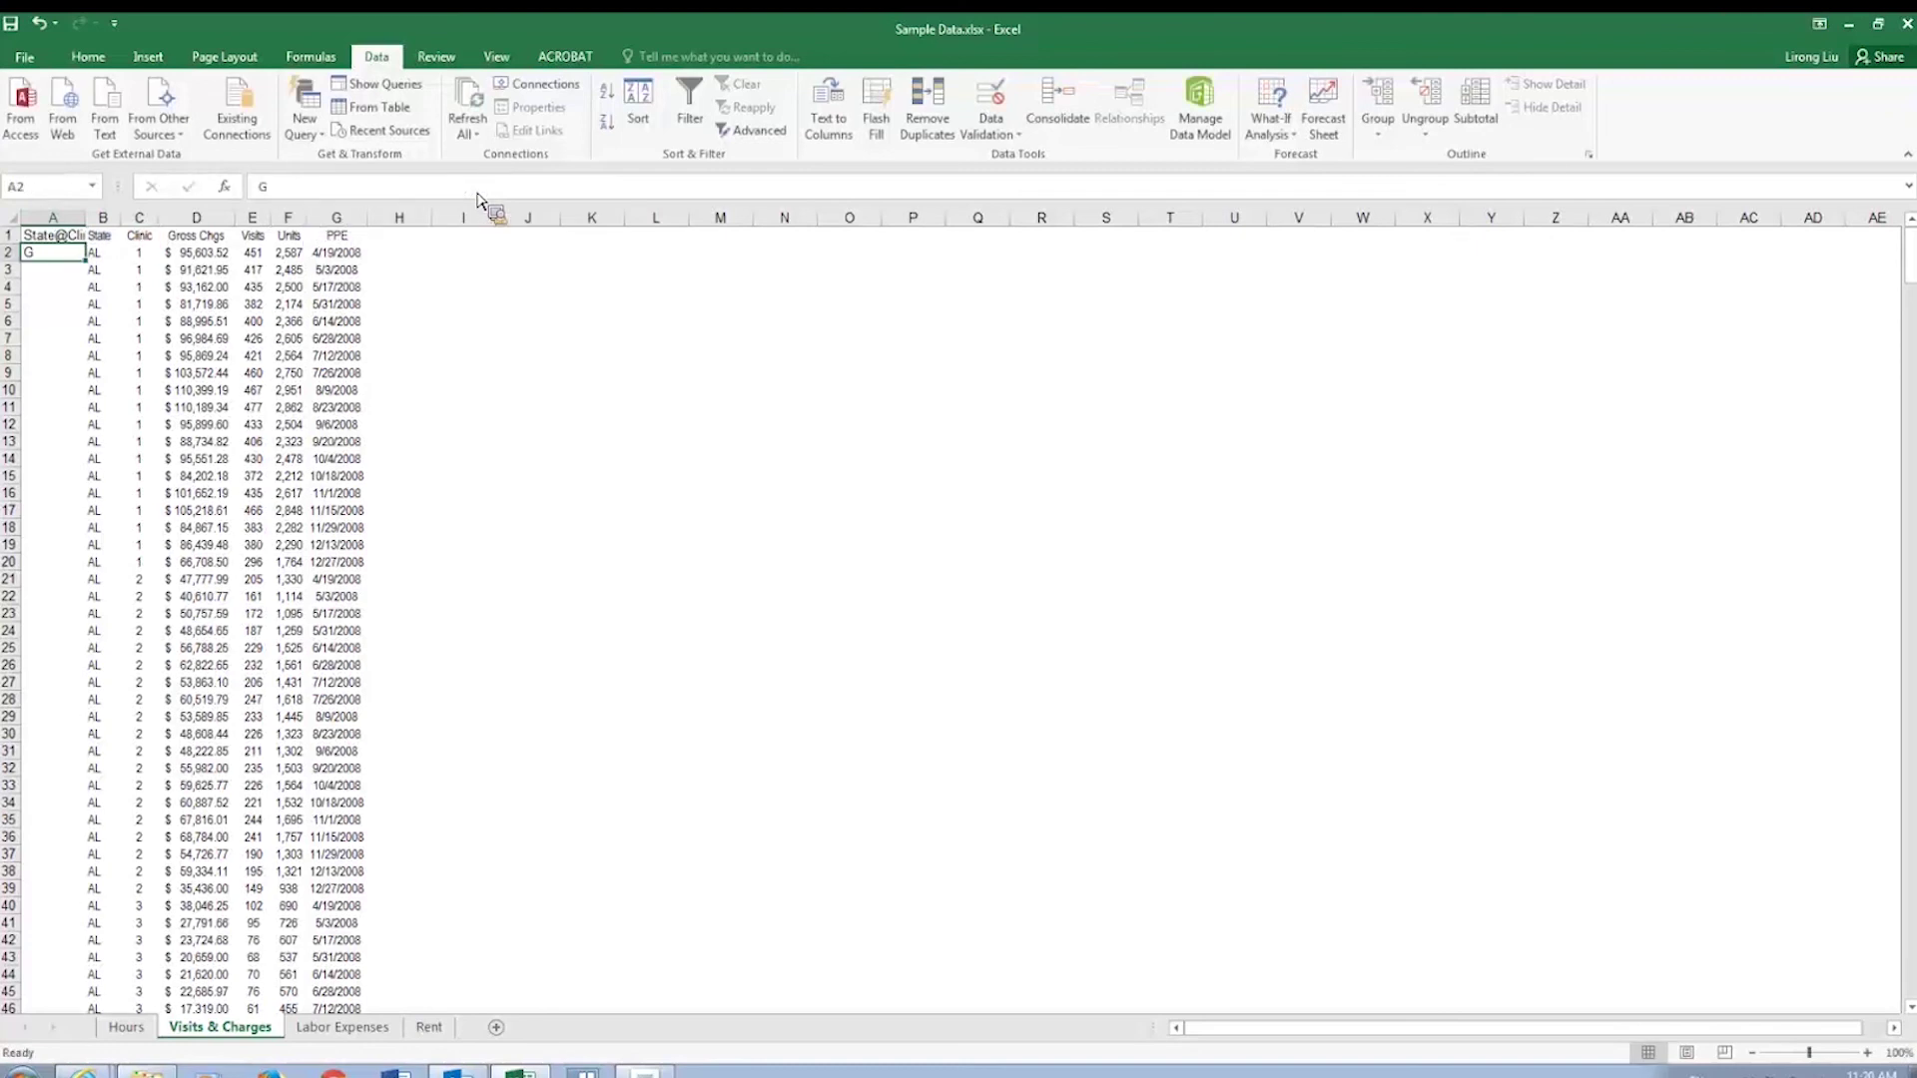
# Fit column A's width to its contents and copy the A1 formula into cell A2.
pyautogui.doubleClick(86, 216)
pyautogui.click(103, 239)
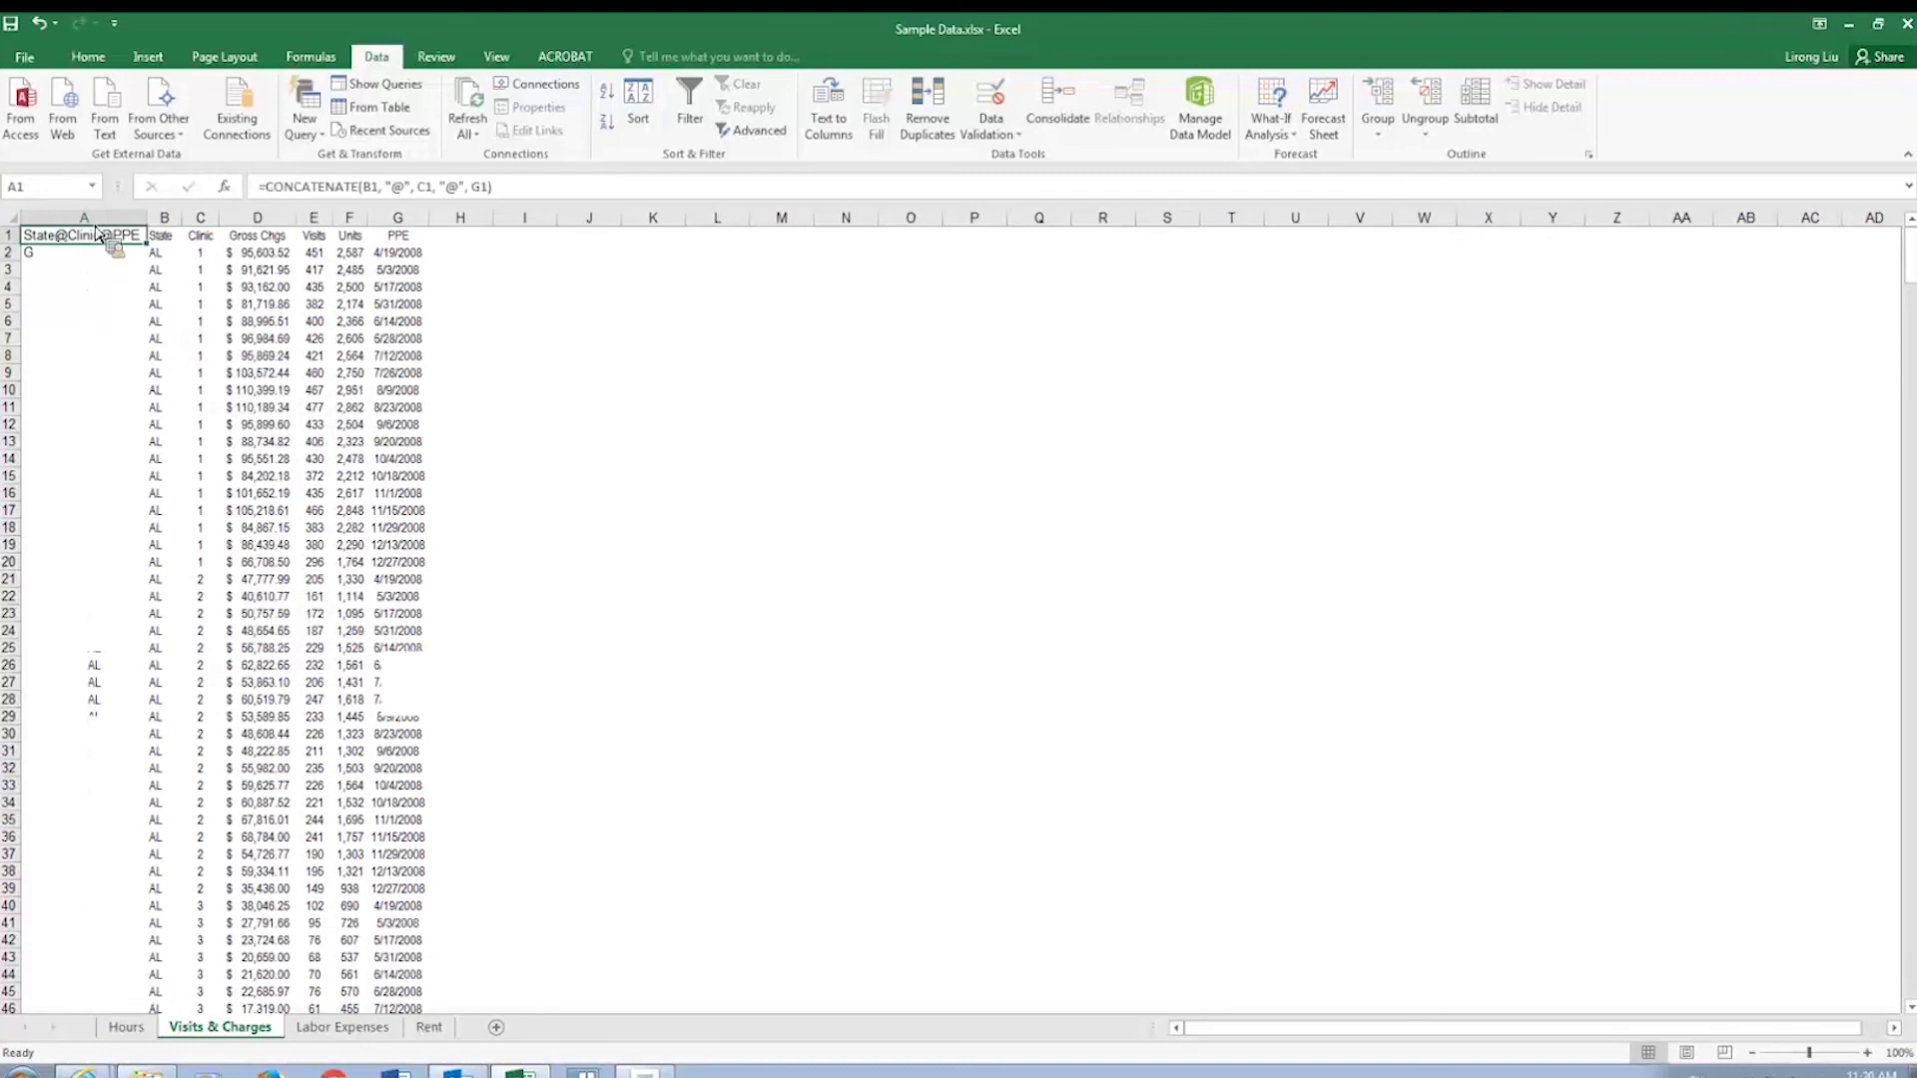
pyautogui.moveTo(146, 244); pyautogui.dragTo(149, 258)
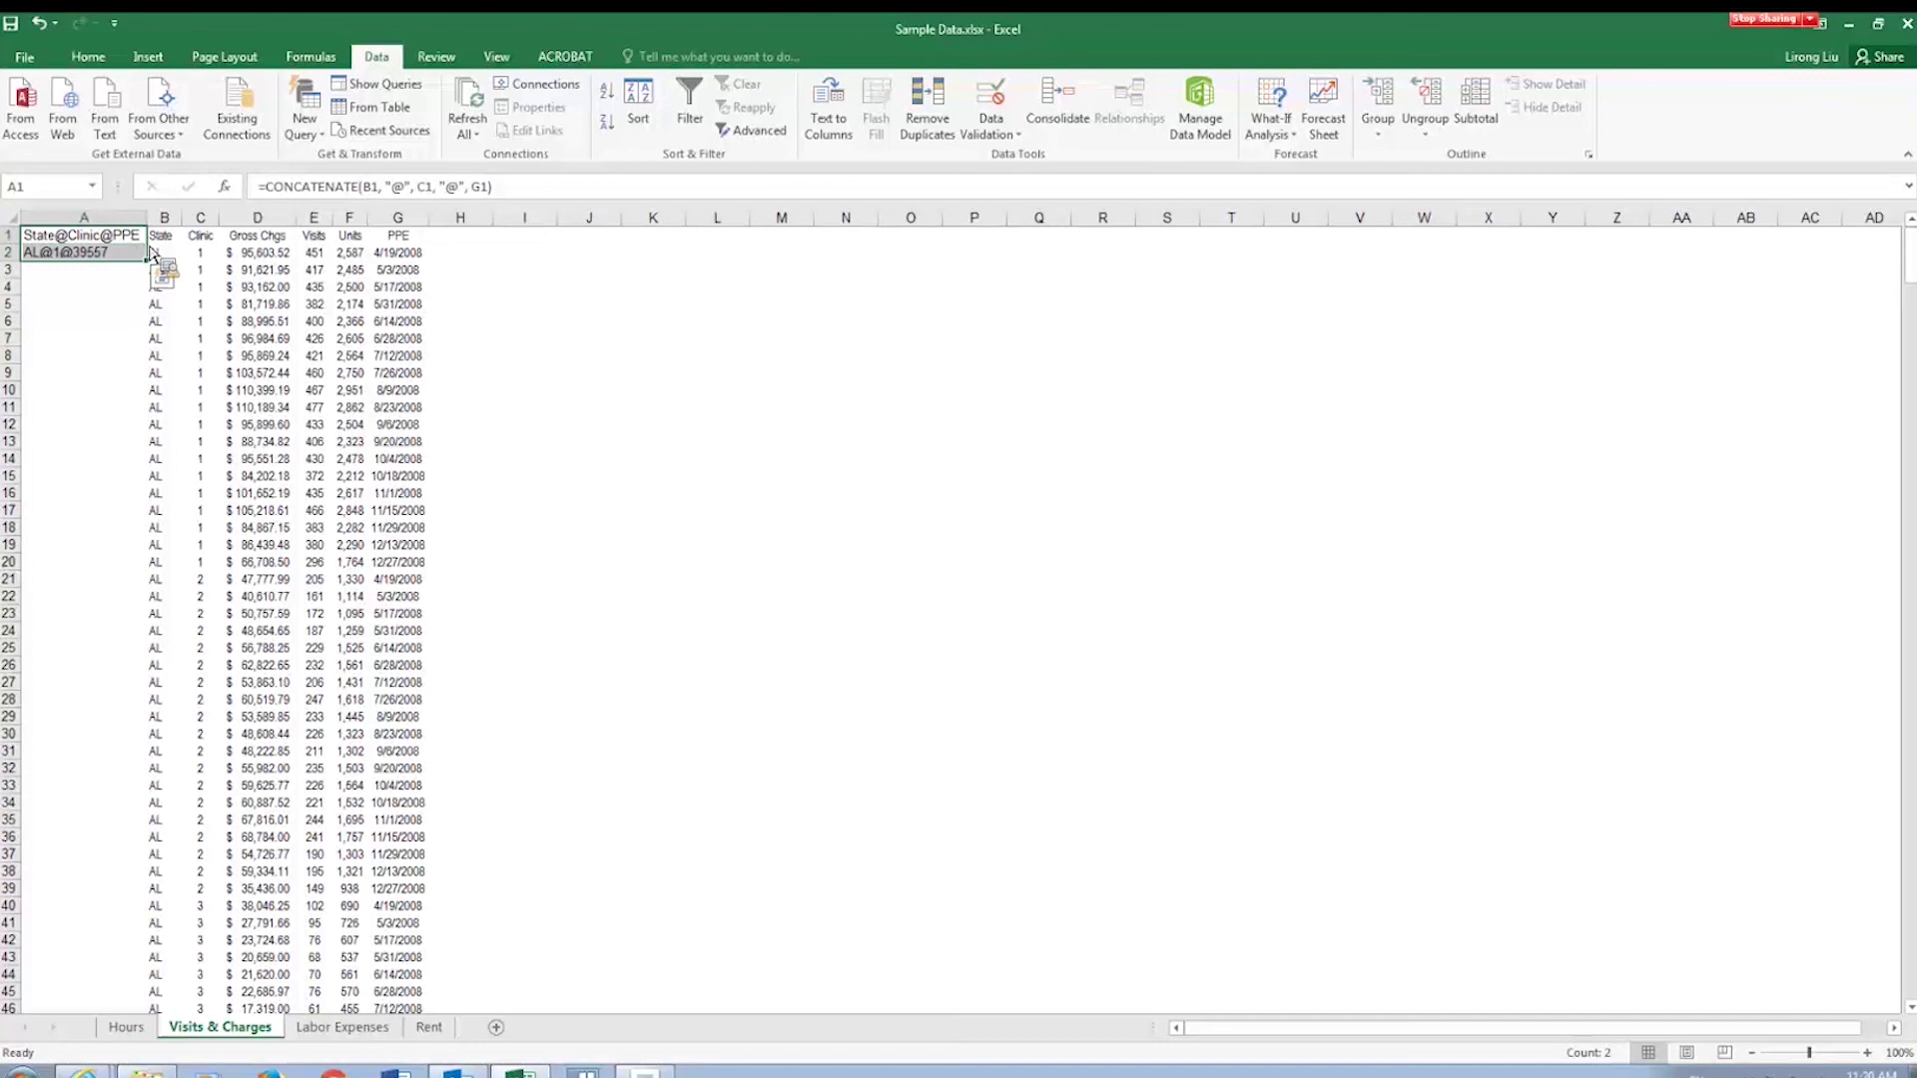
pyautogui.click(121, 257)
pyautogui.moveTo(123, 263)
pyautogui.mouseDown()
pyautogui.moveTo(114, 282)
pyautogui.moveTo(122, 259)
pyautogui.mouseUp()
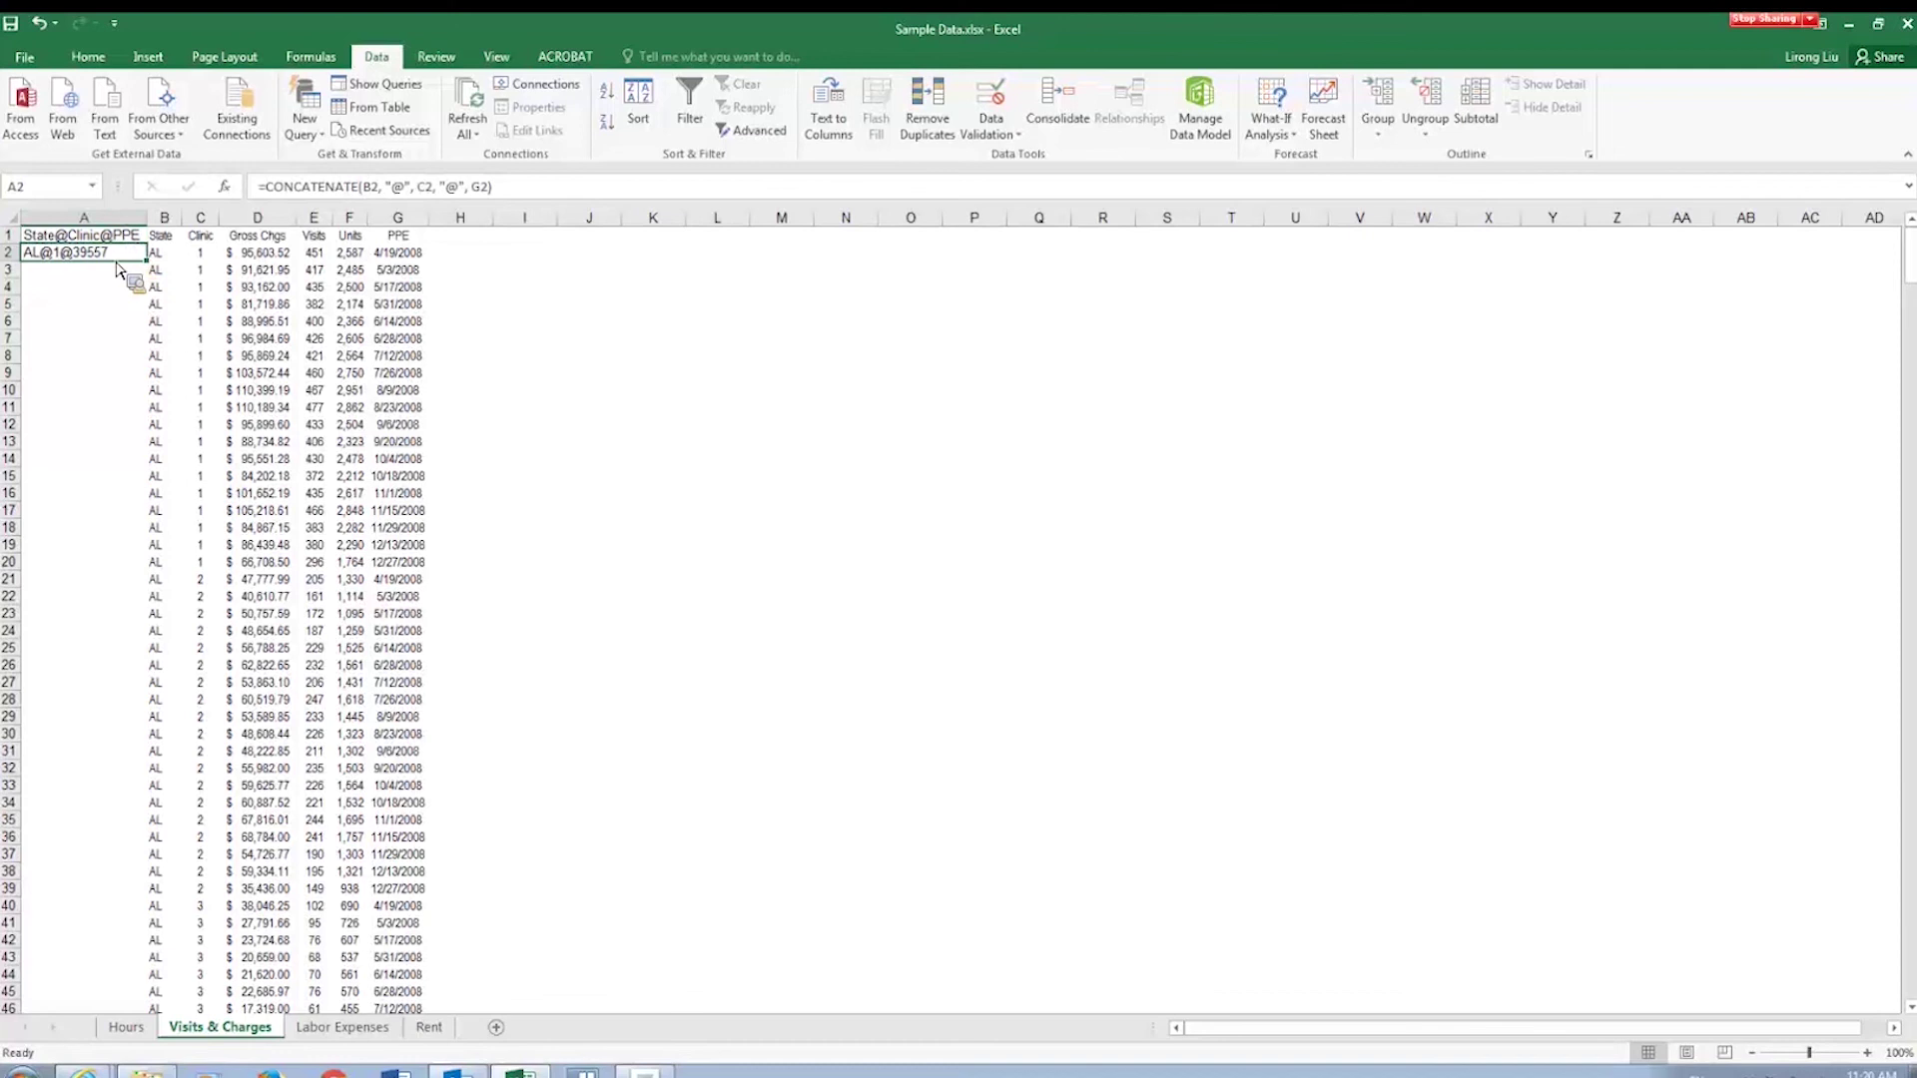
pyautogui.click(117, 267)
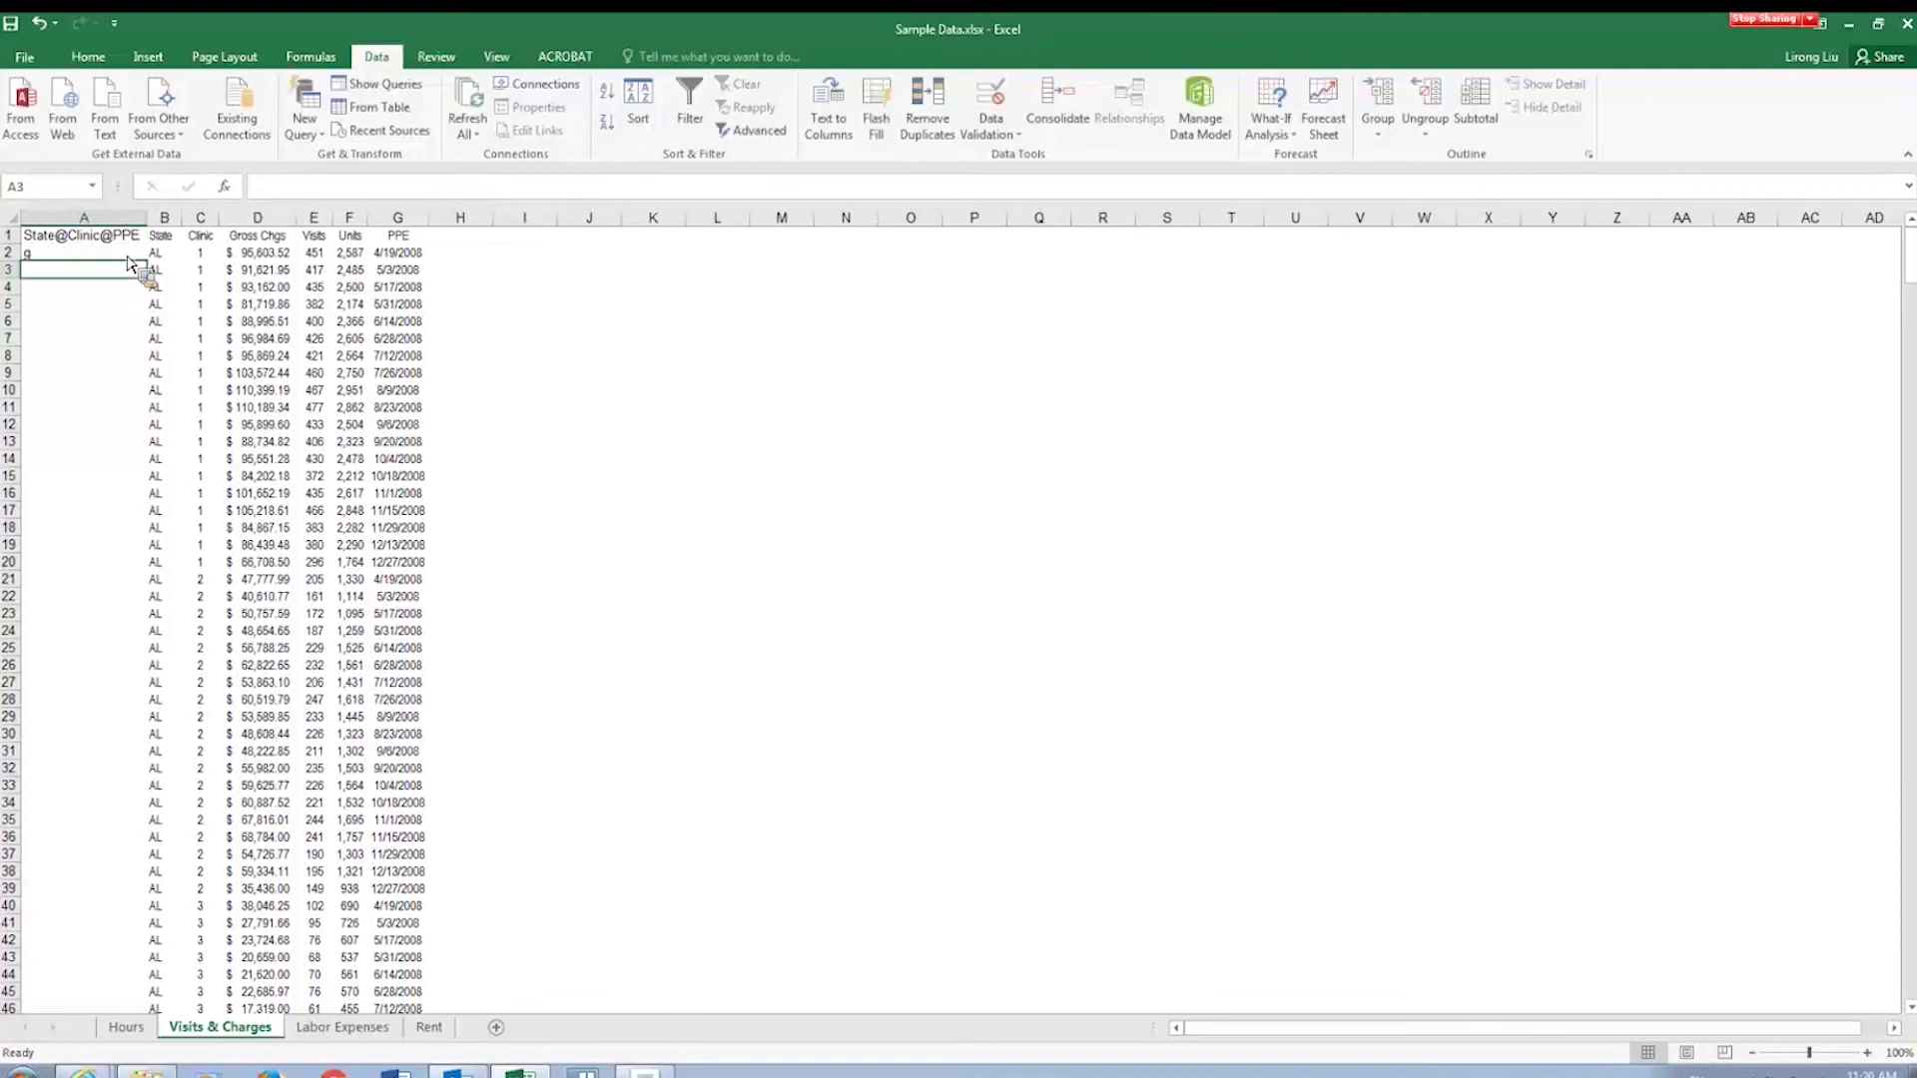
pyautogui.click(127, 239)
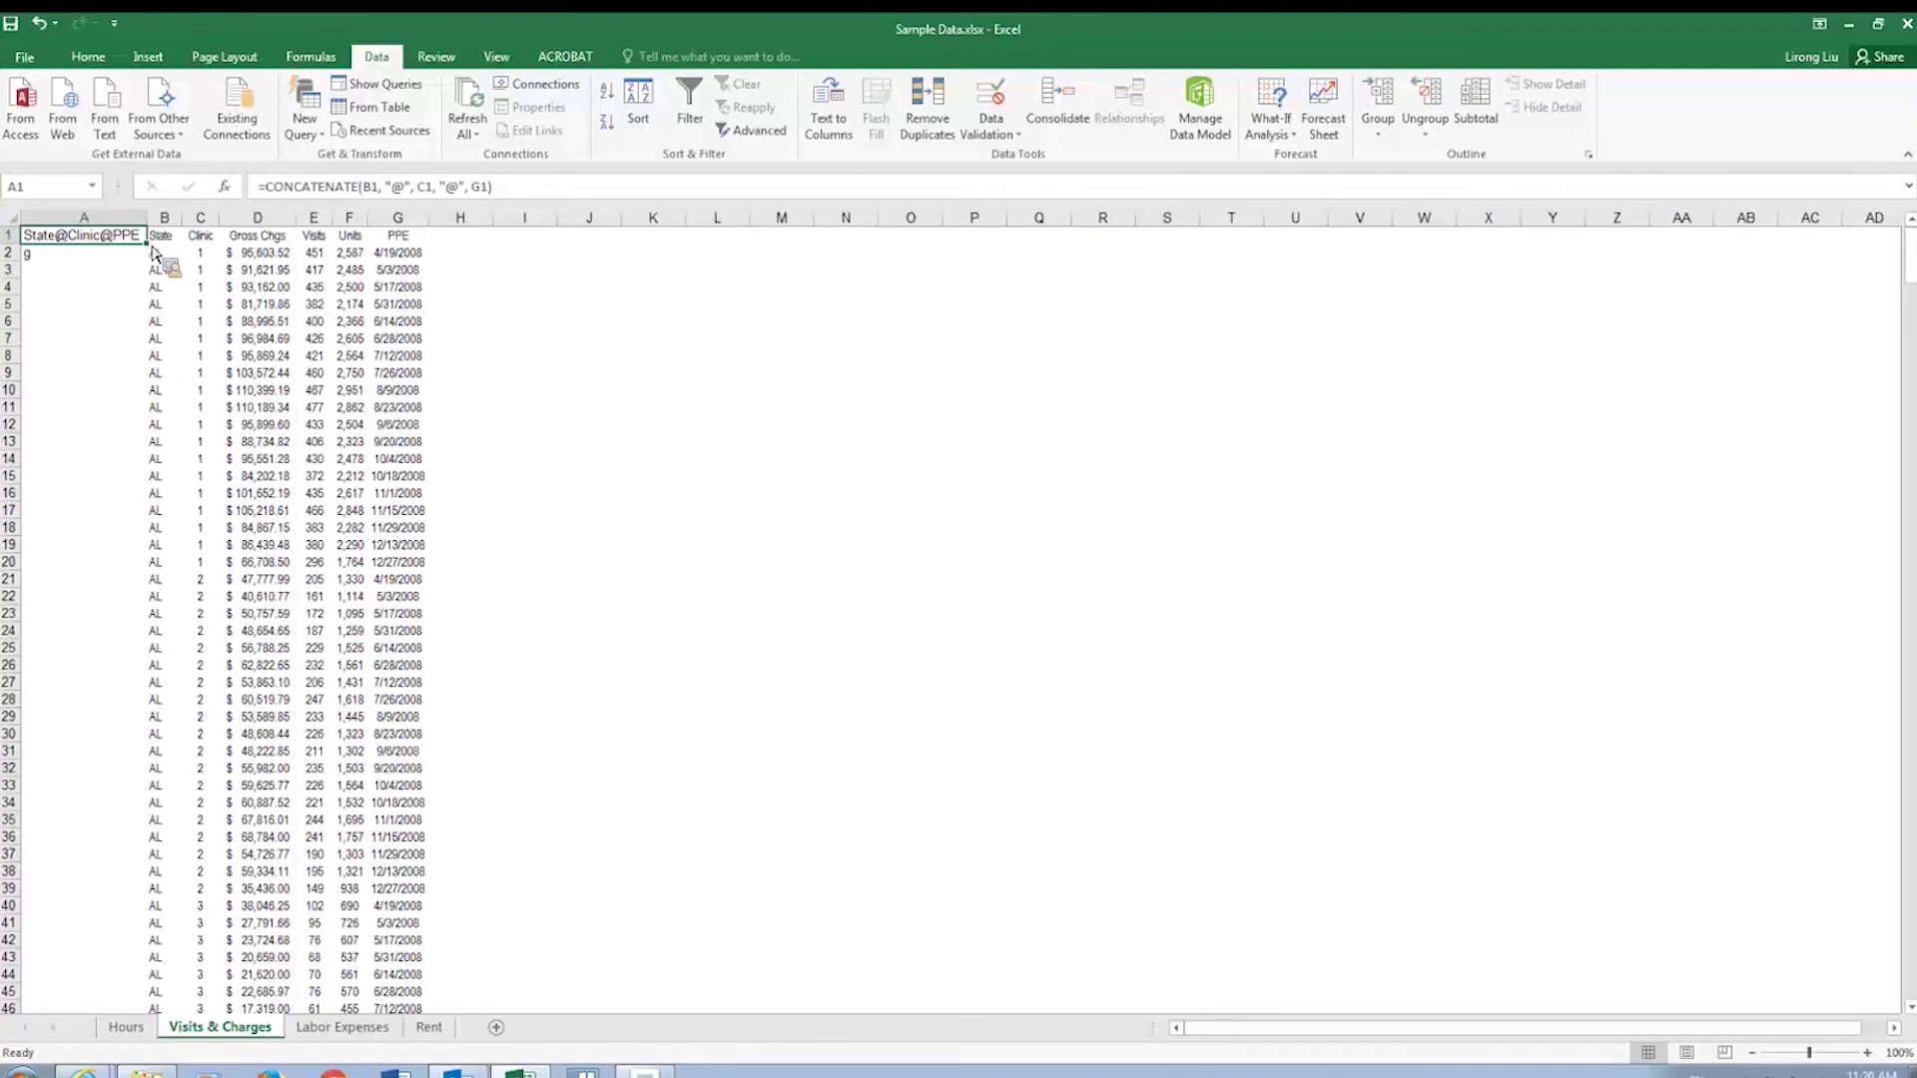
pyautogui.moveTo(152, 251); pyautogui.dragTo(153, 255)
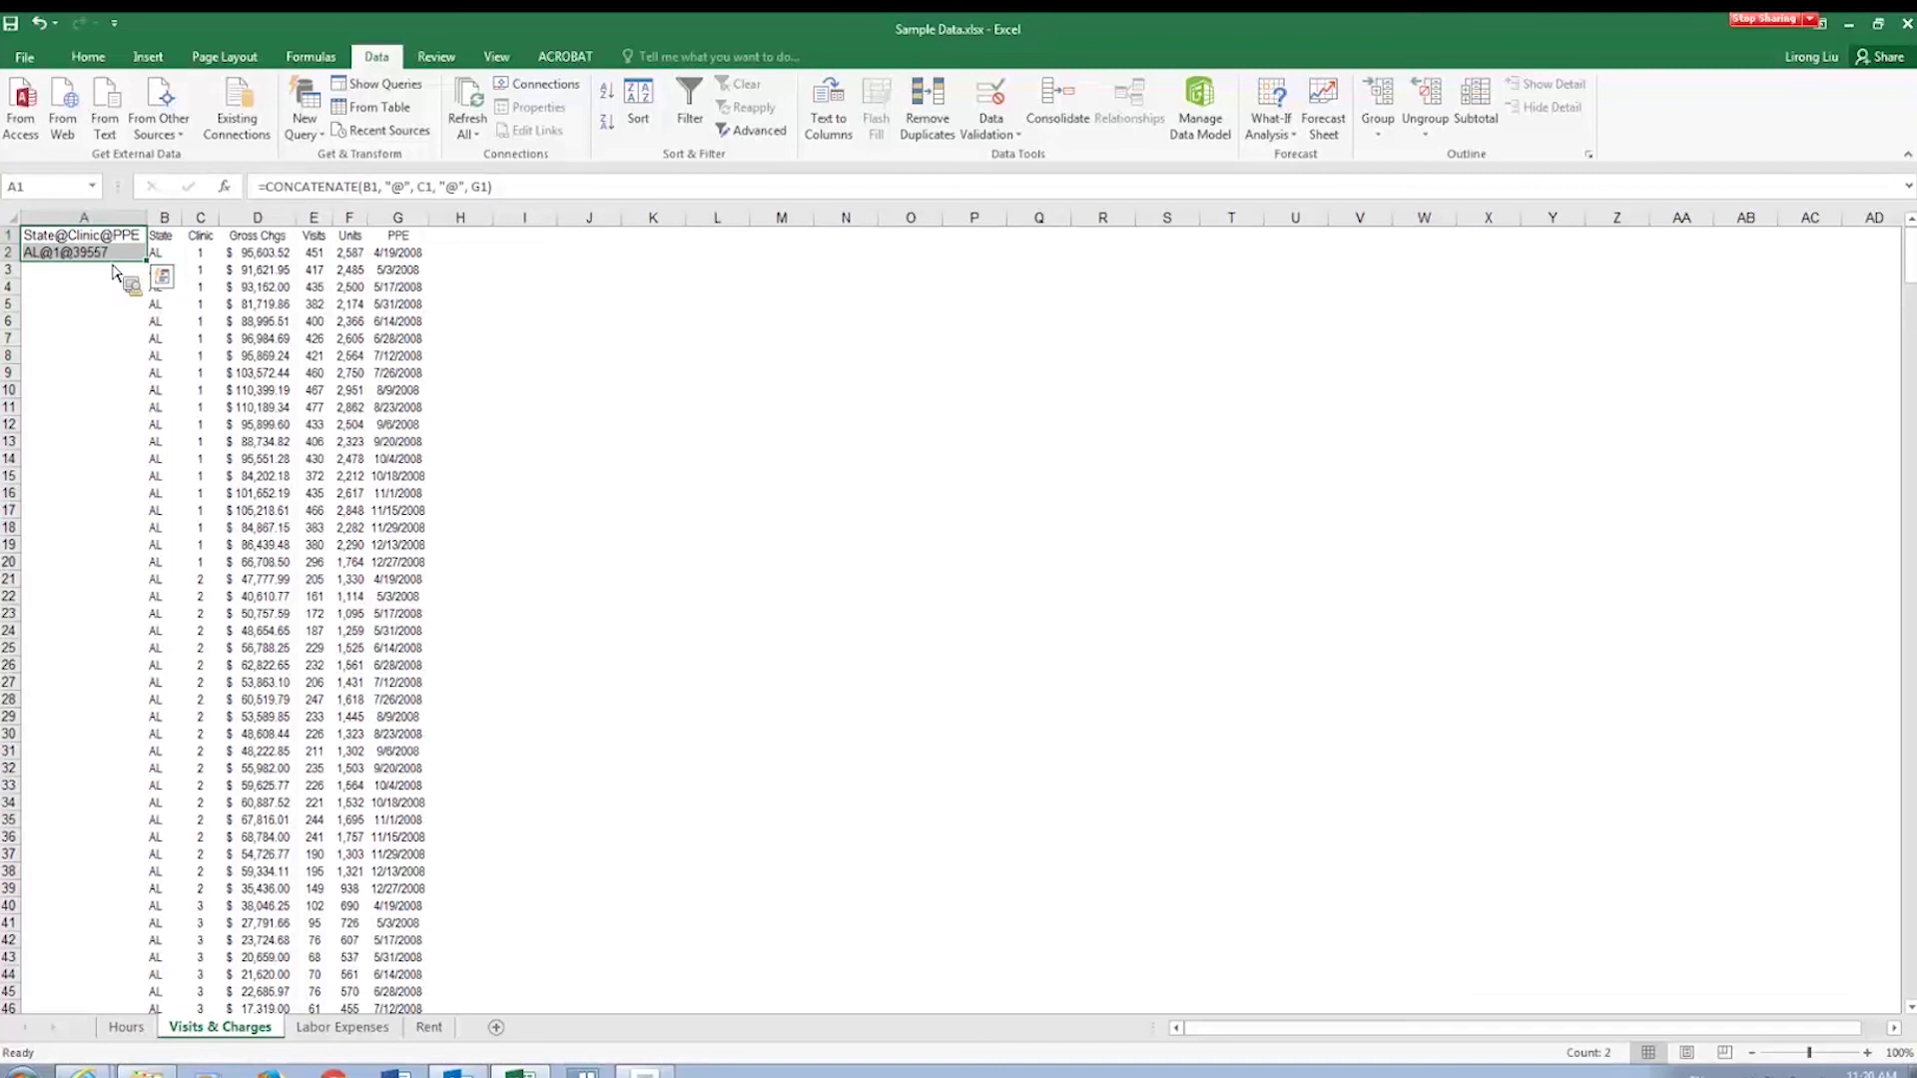
pyautogui.press('Return')
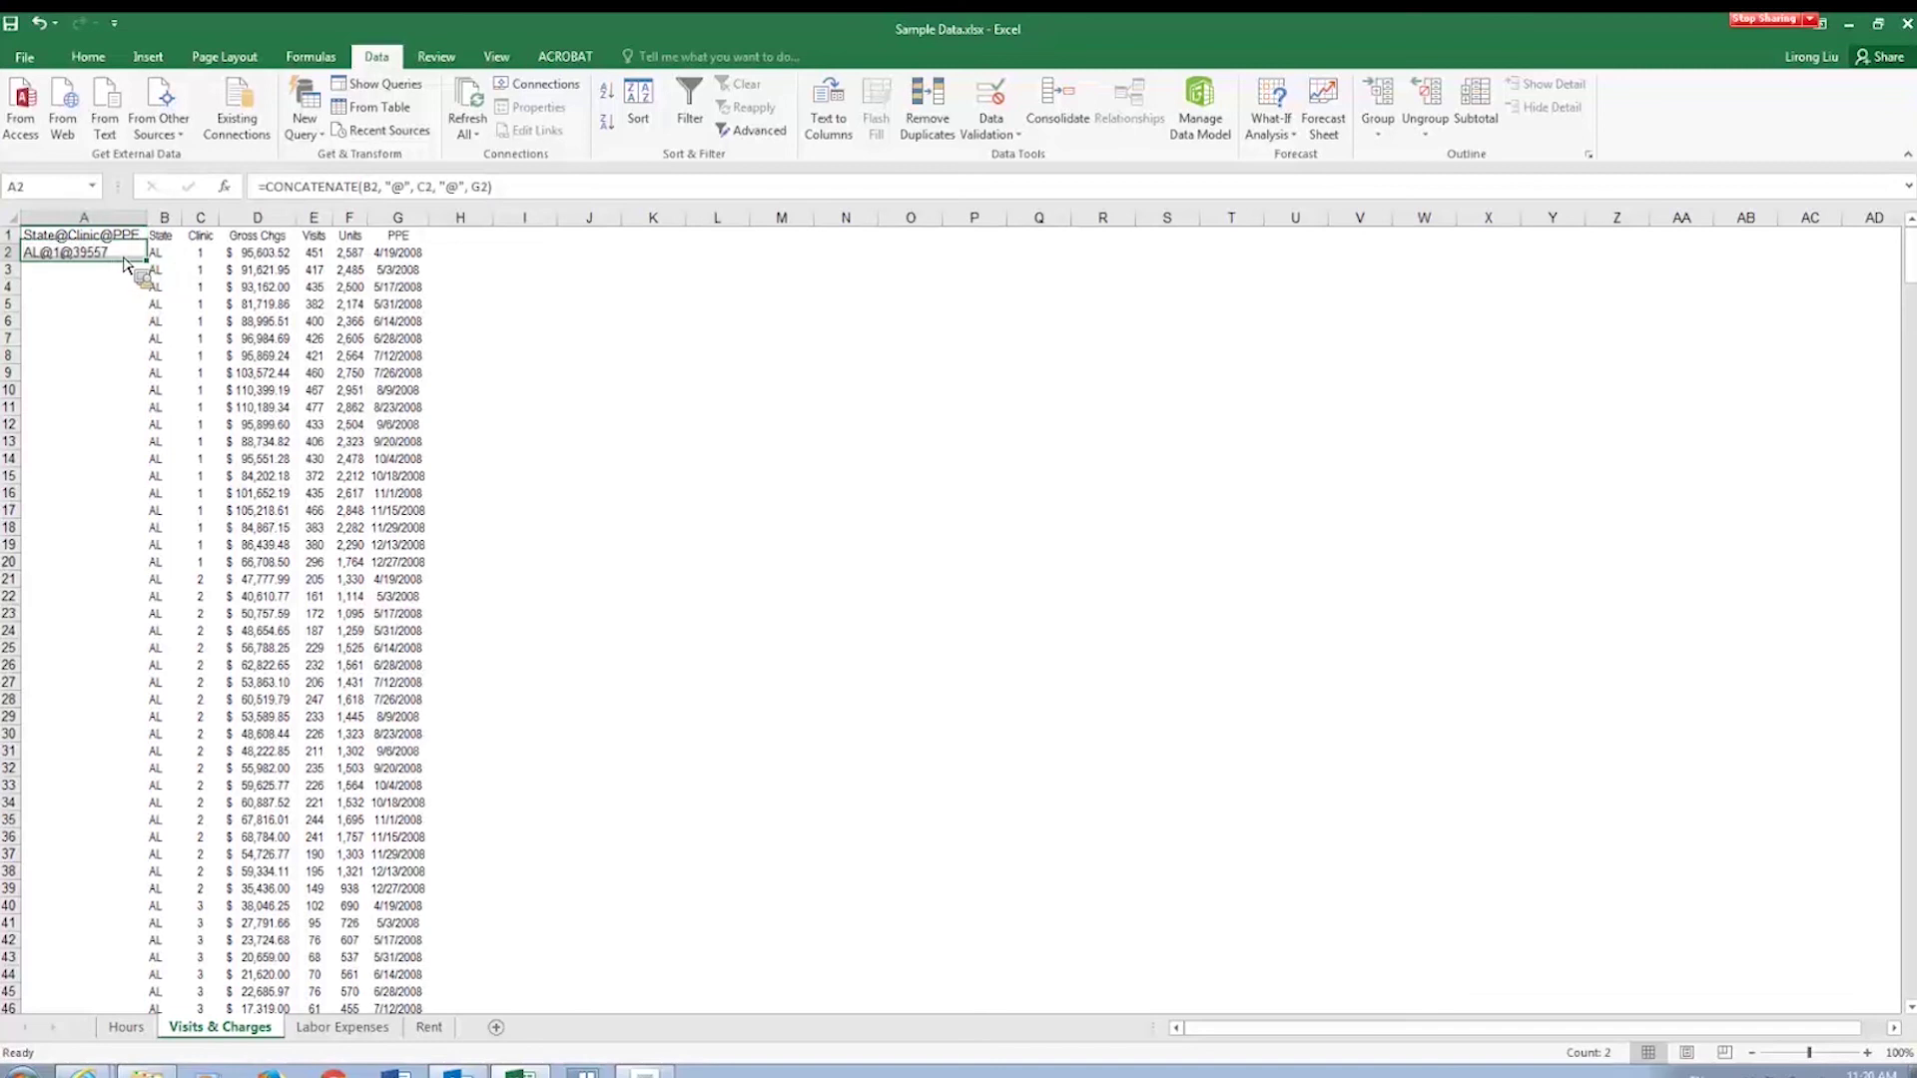
pyautogui.doubleClick(121, 257)
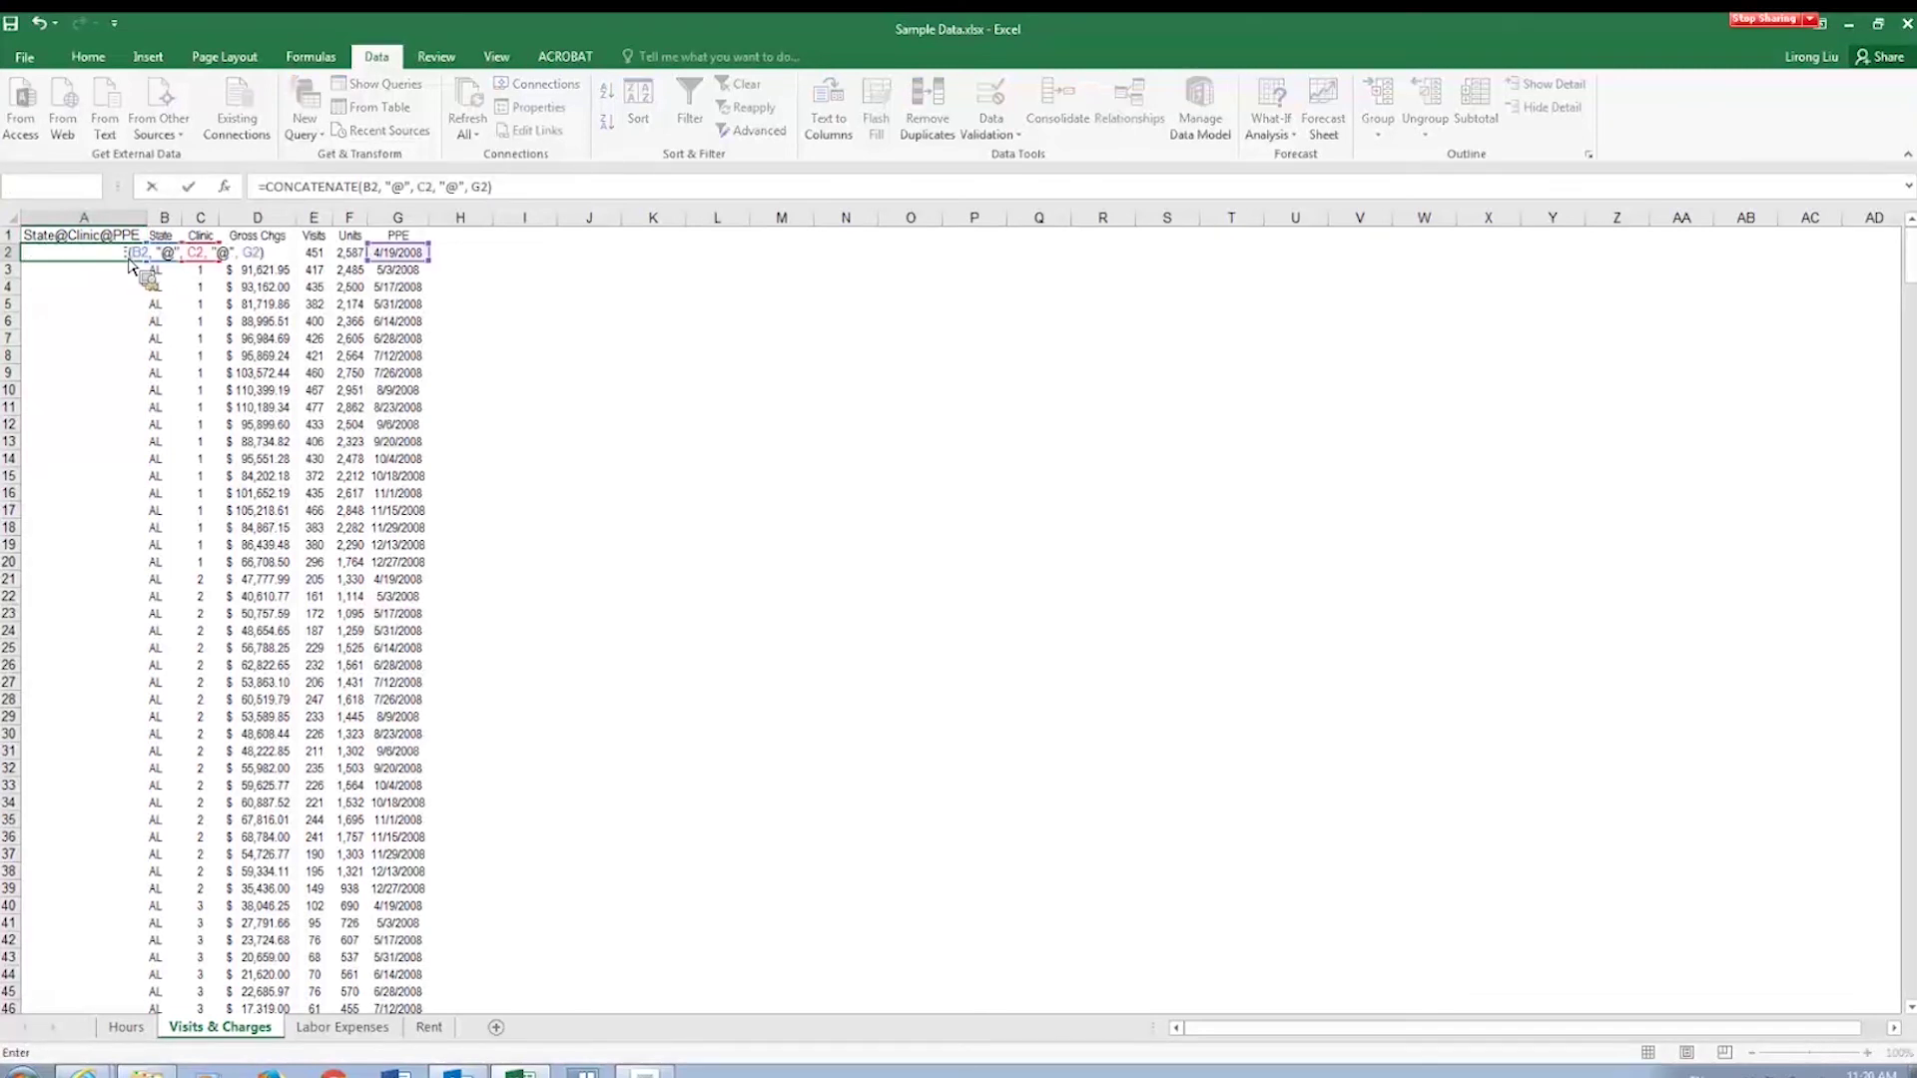
pyautogui.press('Return')
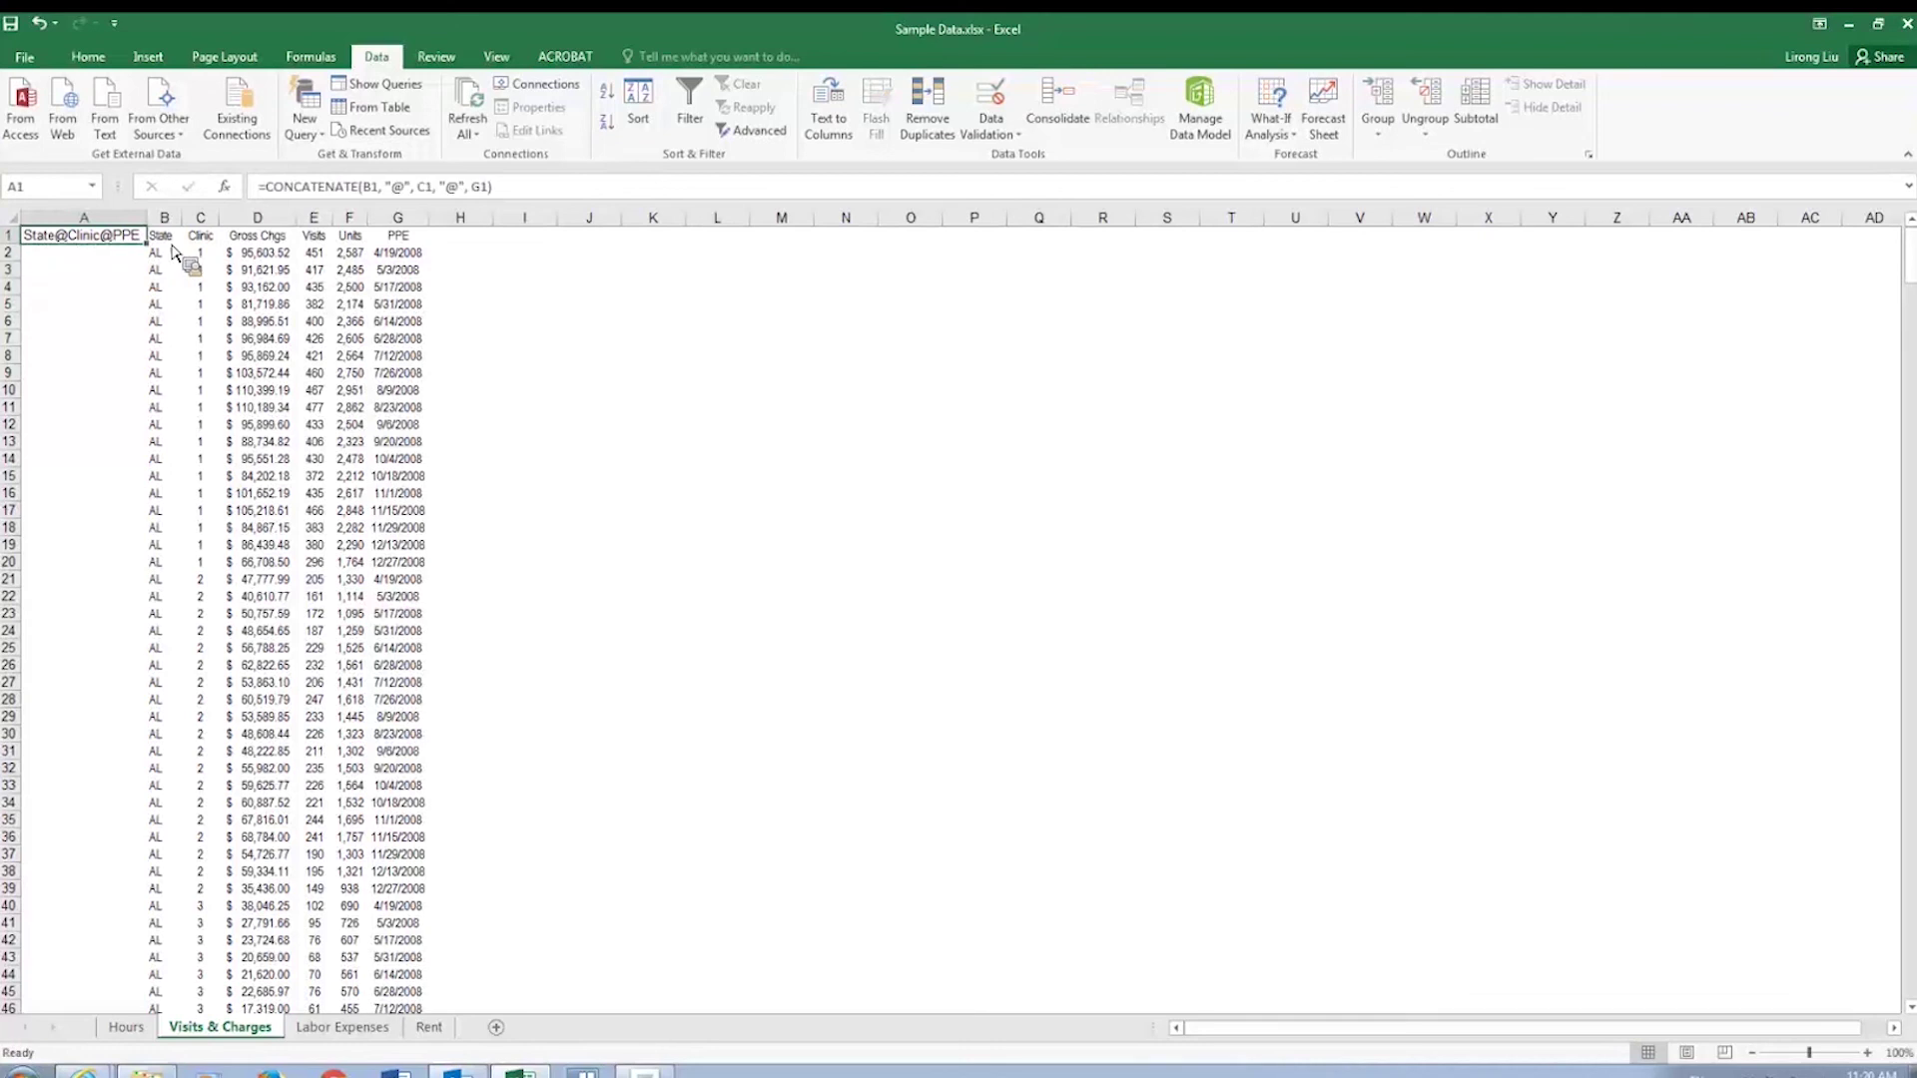
# Fill the A1 key formula down column A to the last data row of the Visits & Charges sheet.
pyautogui.click(106, 255)
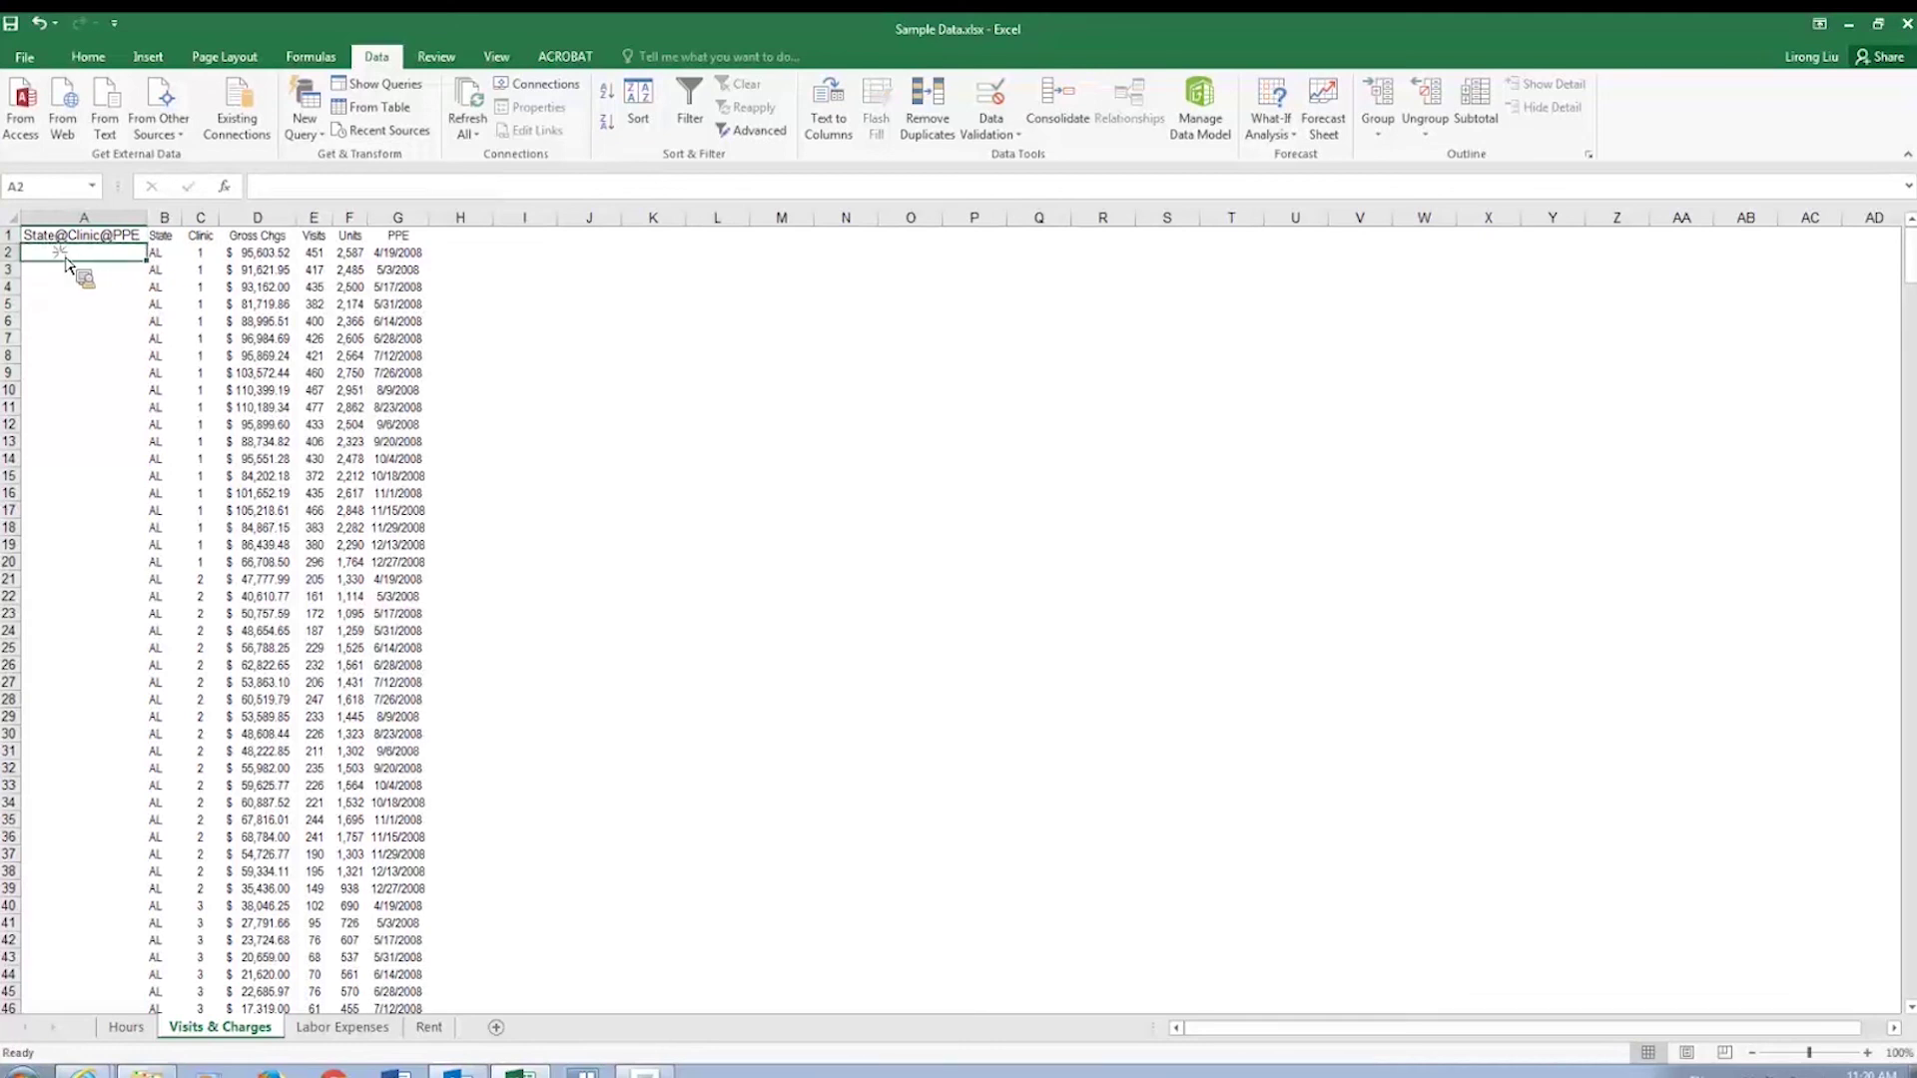
pyautogui.press('Up')
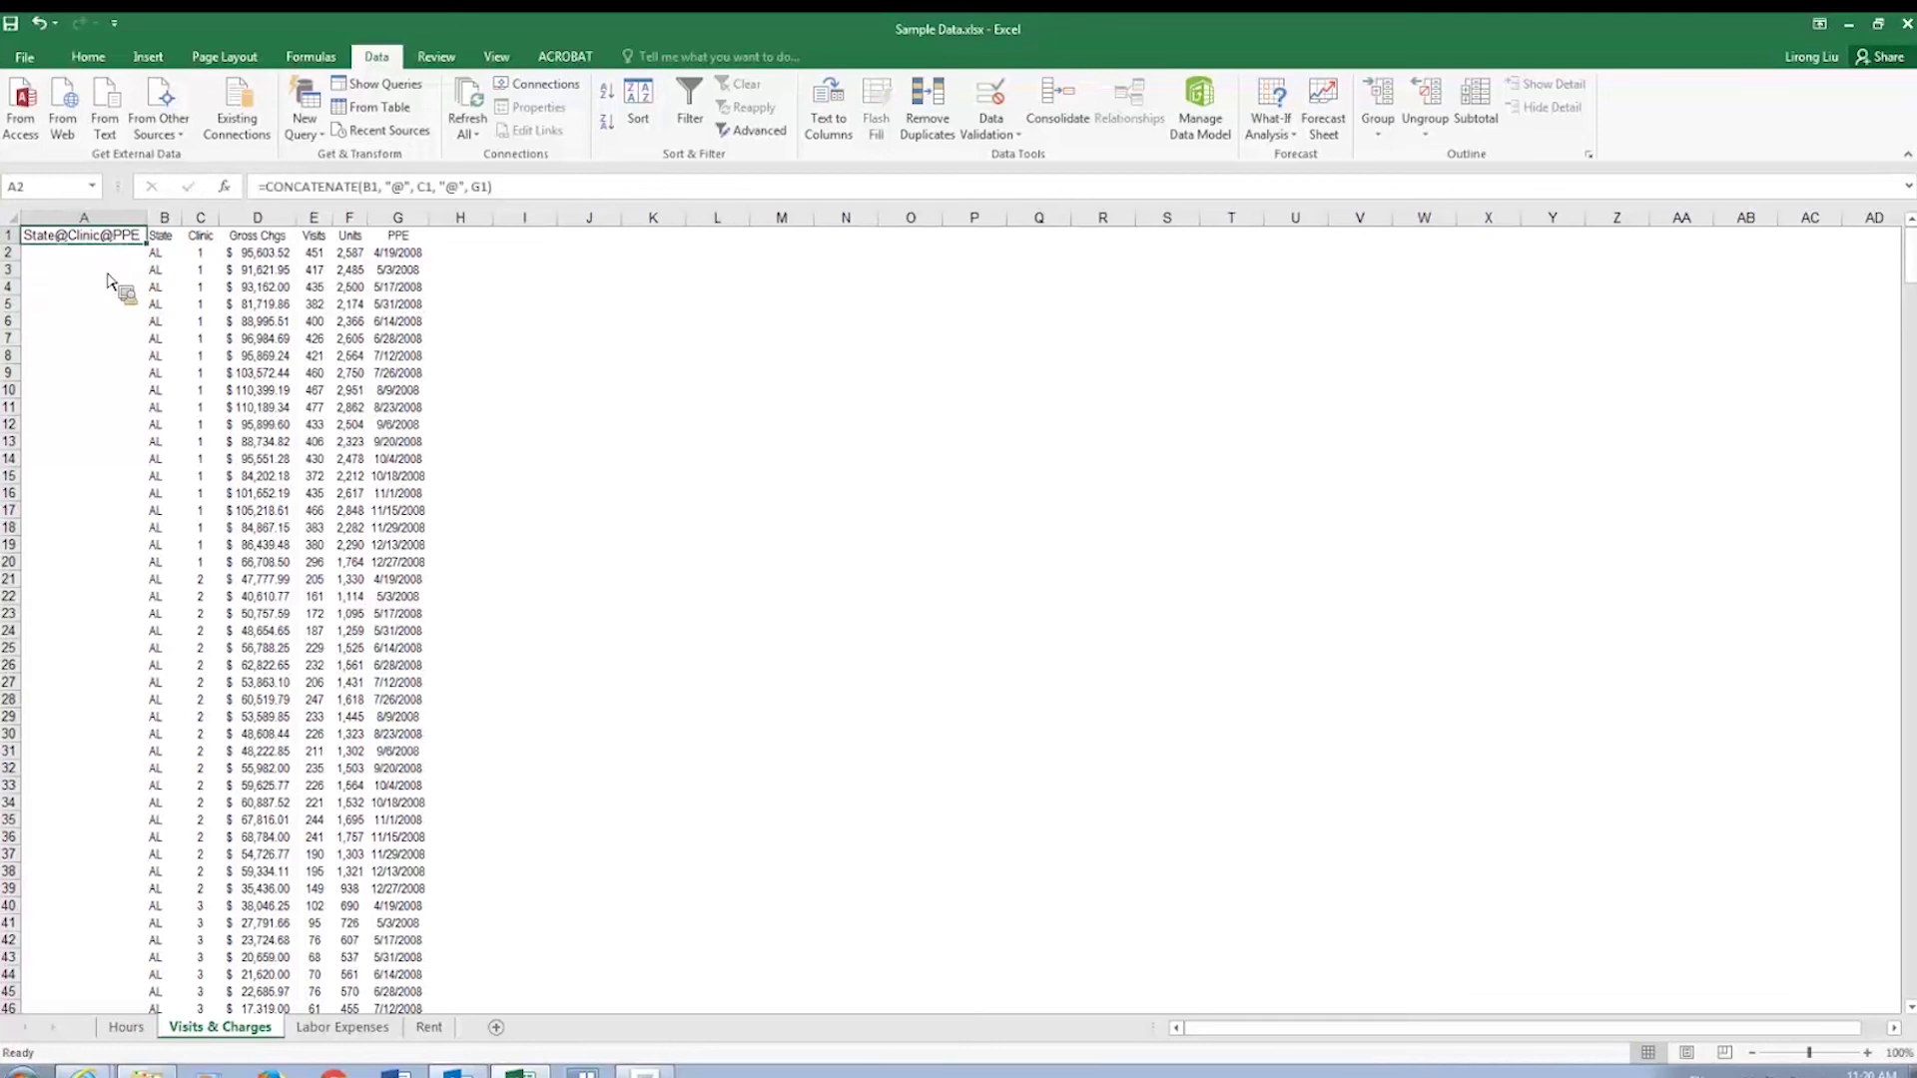
pyautogui.doubleClick(148, 245)
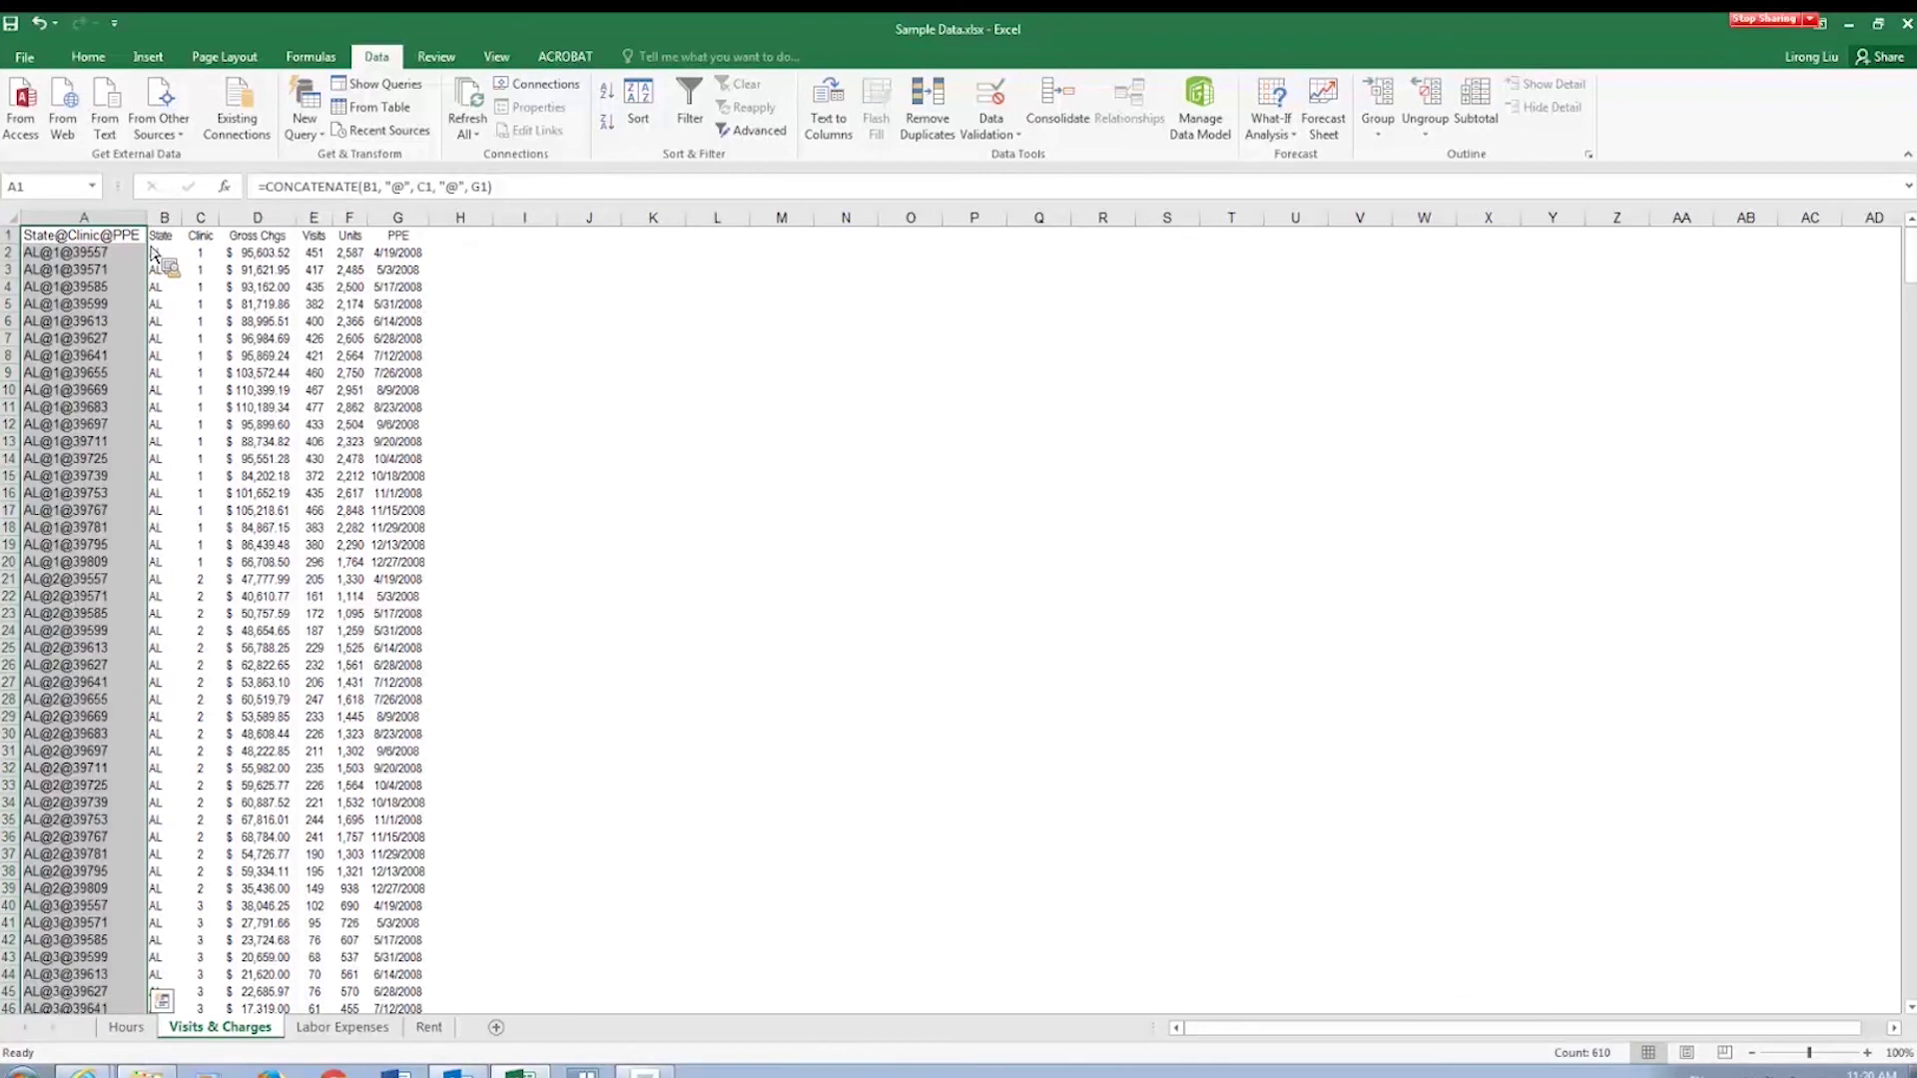
pyautogui.scroll(-20, 153, 299)
pyautogui.scroll(20, 154, 399)
# Insert an empty column before the State column on the Labor Expenses sheet.
pyautogui.hotkey('ctrl', 'pagedown')
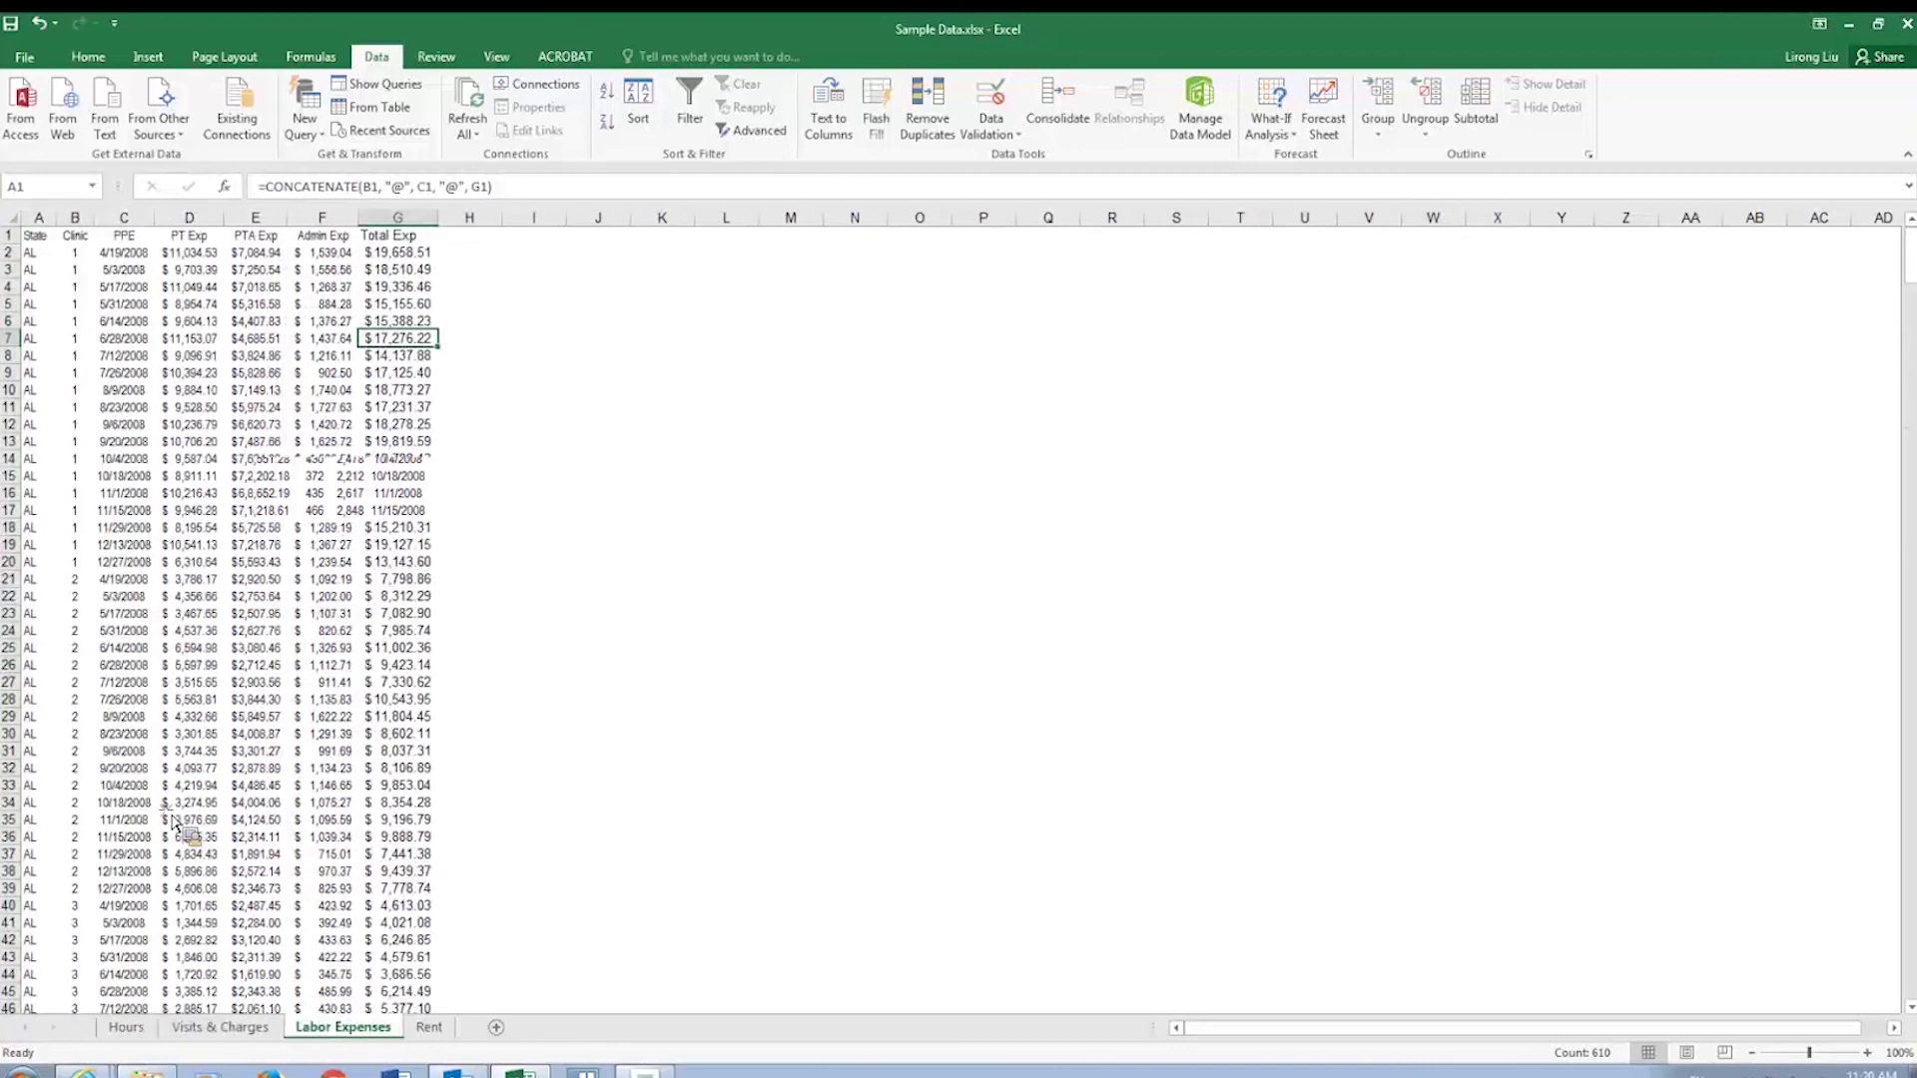
pyautogui.rightClick(43, 220)
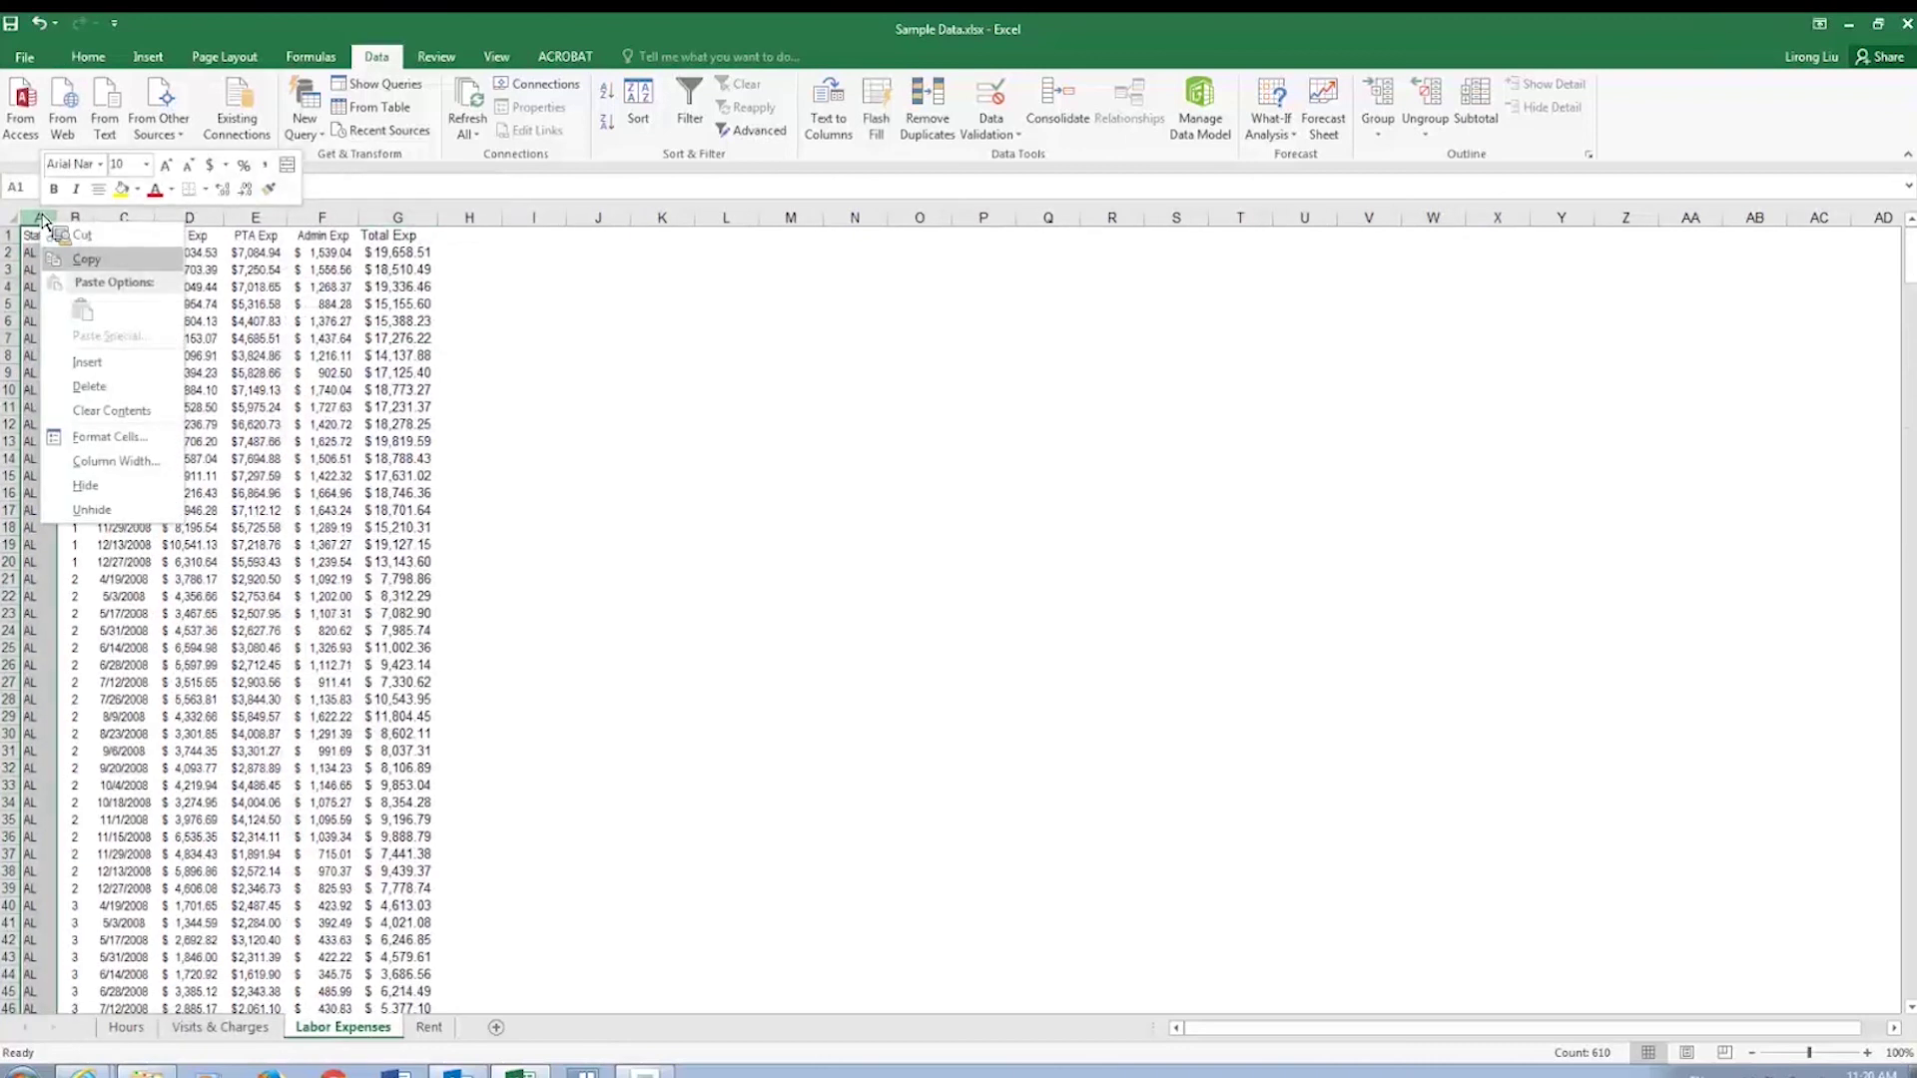
pyautogui.click(103, 383)
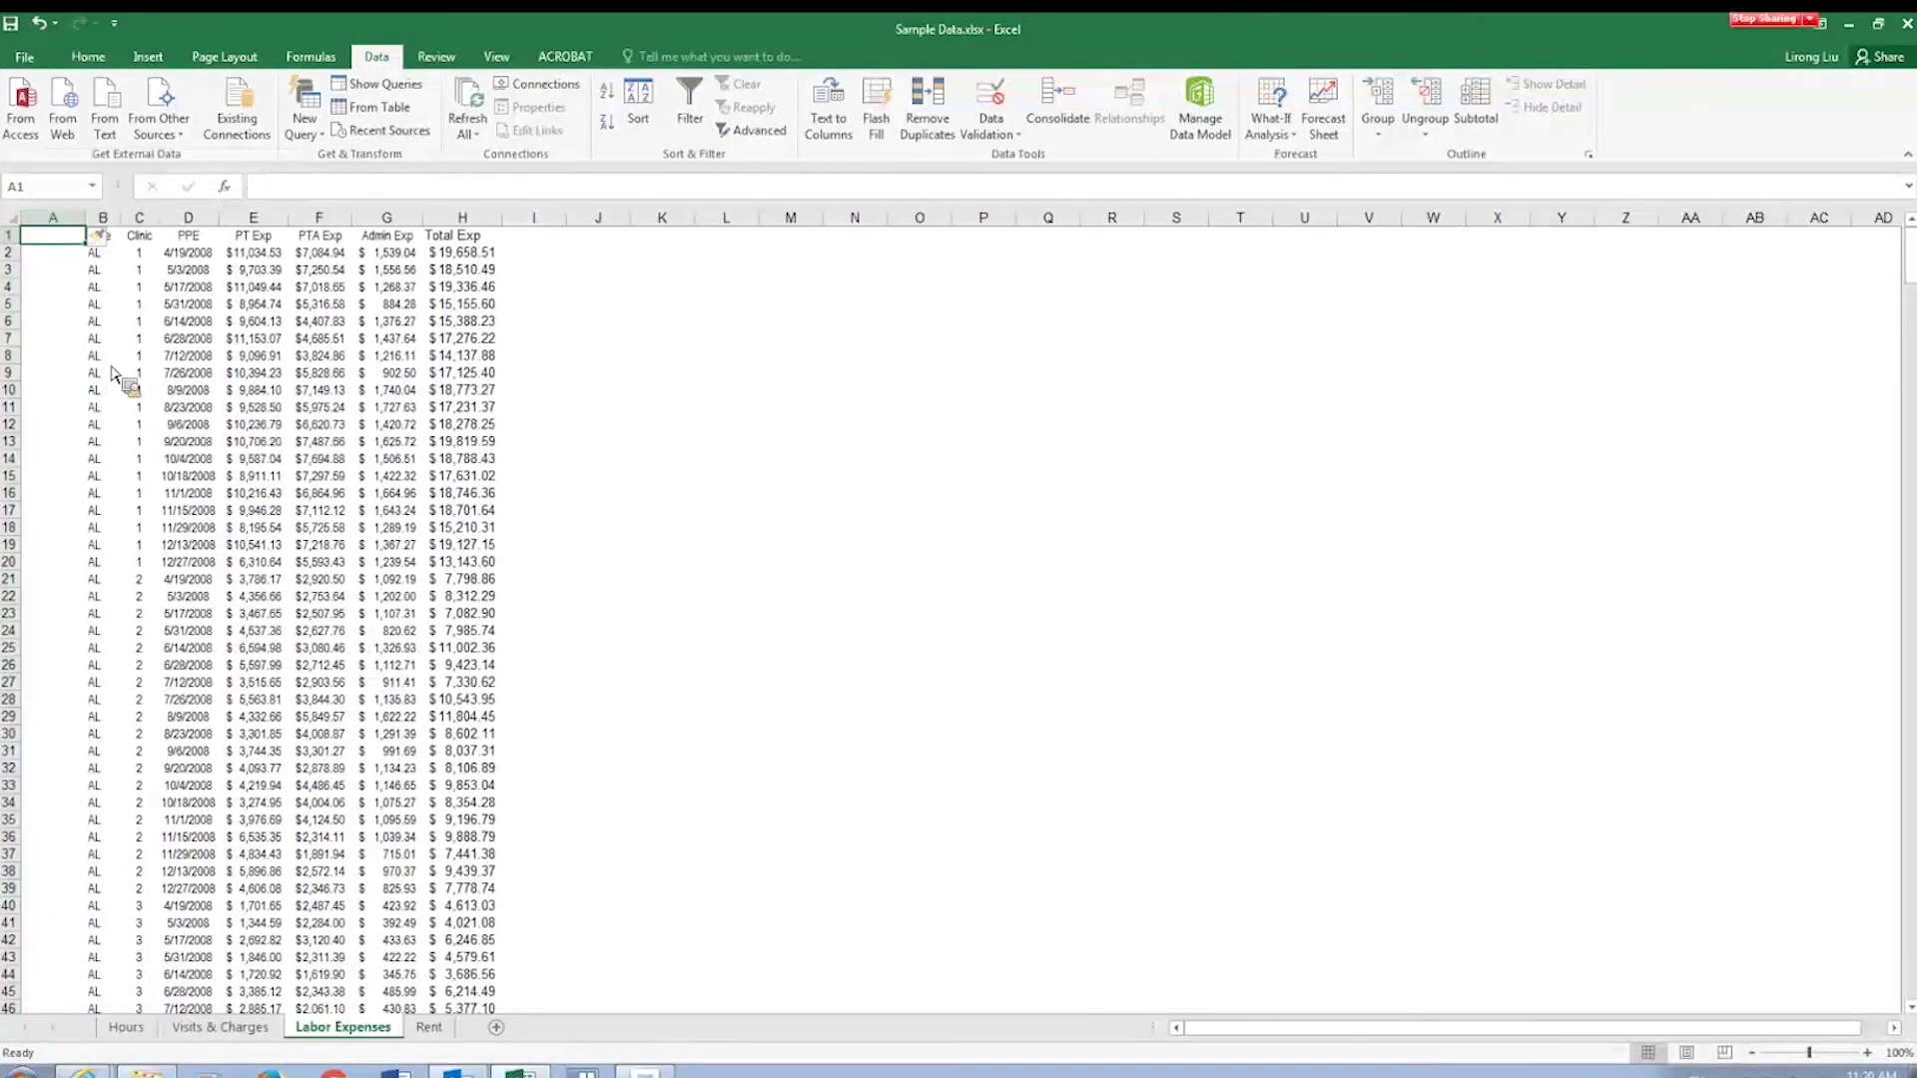
# Enter the formula =CONCATENATE(B1, "@", C1, "@", D1) in cell A1 of the Labor Expenses sheet.
pyautogui.click(60, 237)
pyautogui.write('=co')
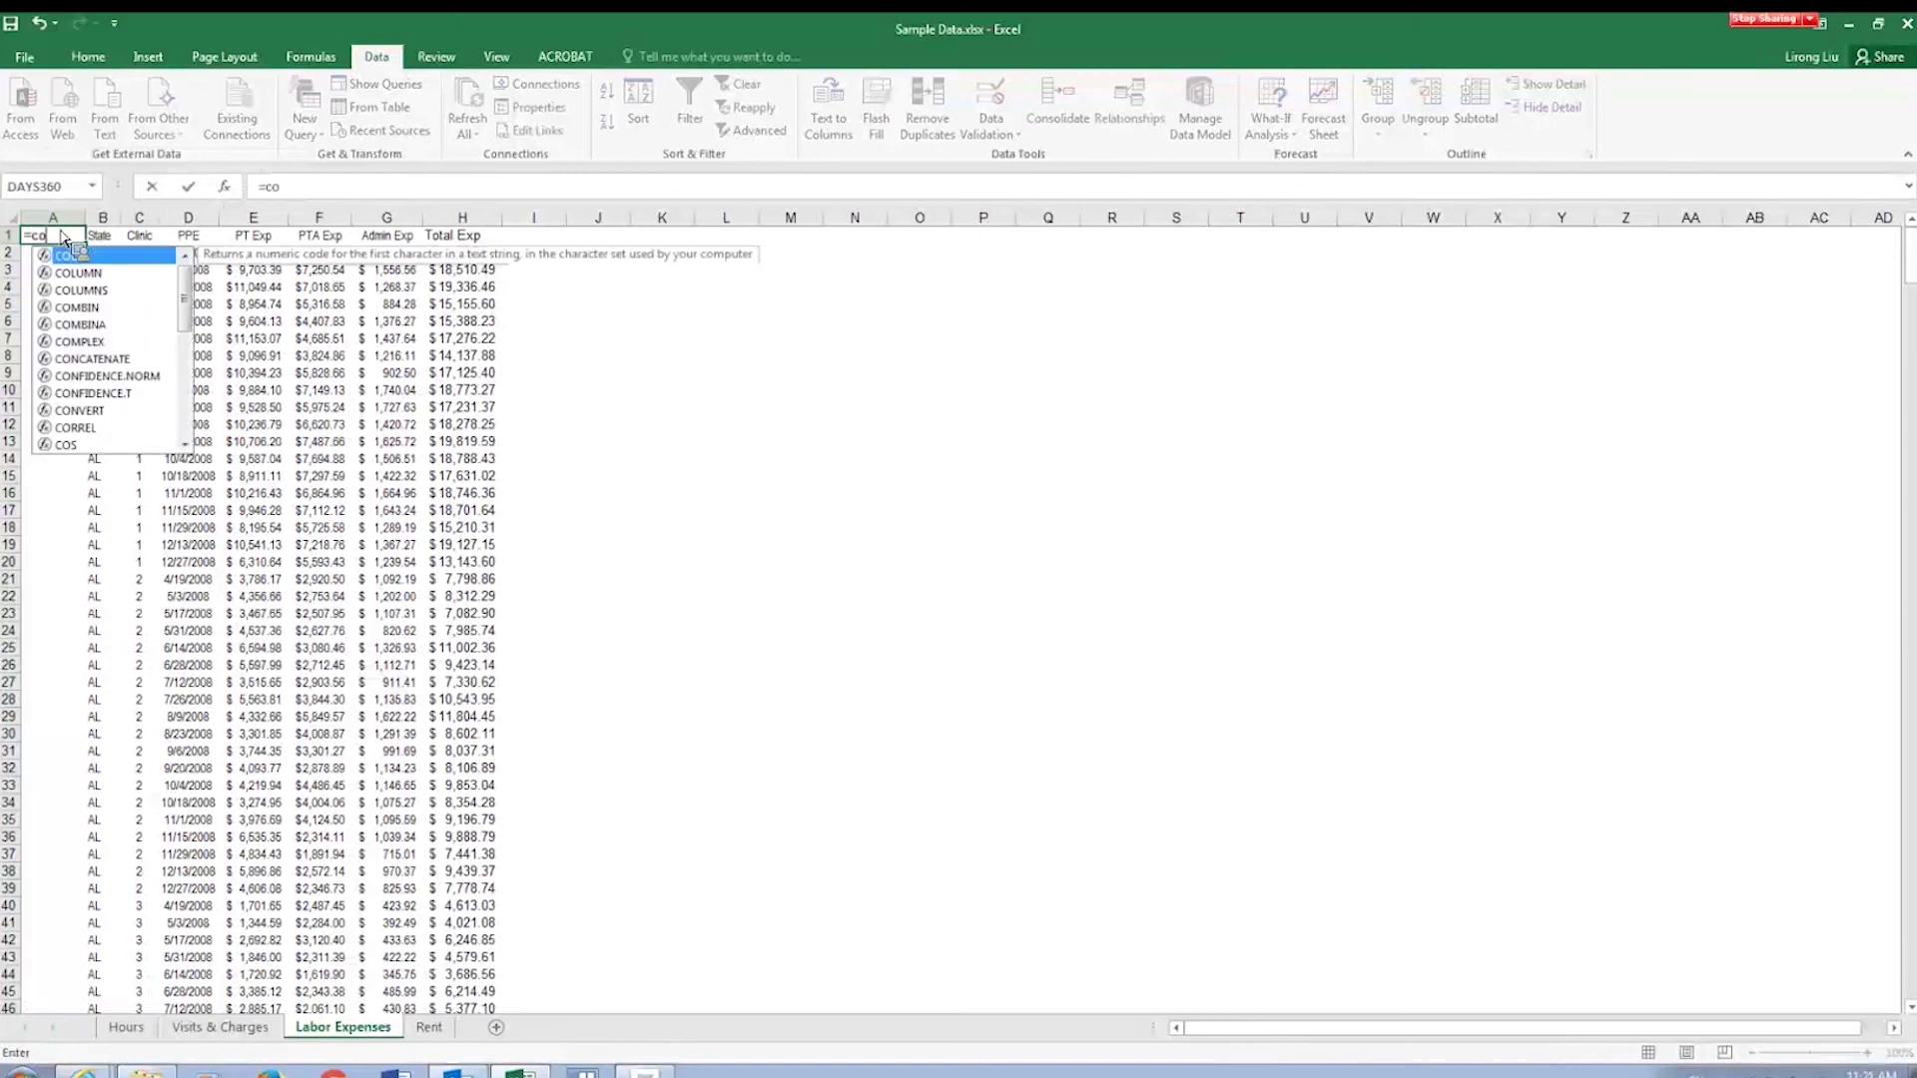
pyautogui.write('n')
pyautogui.doubleClick(78, 256)
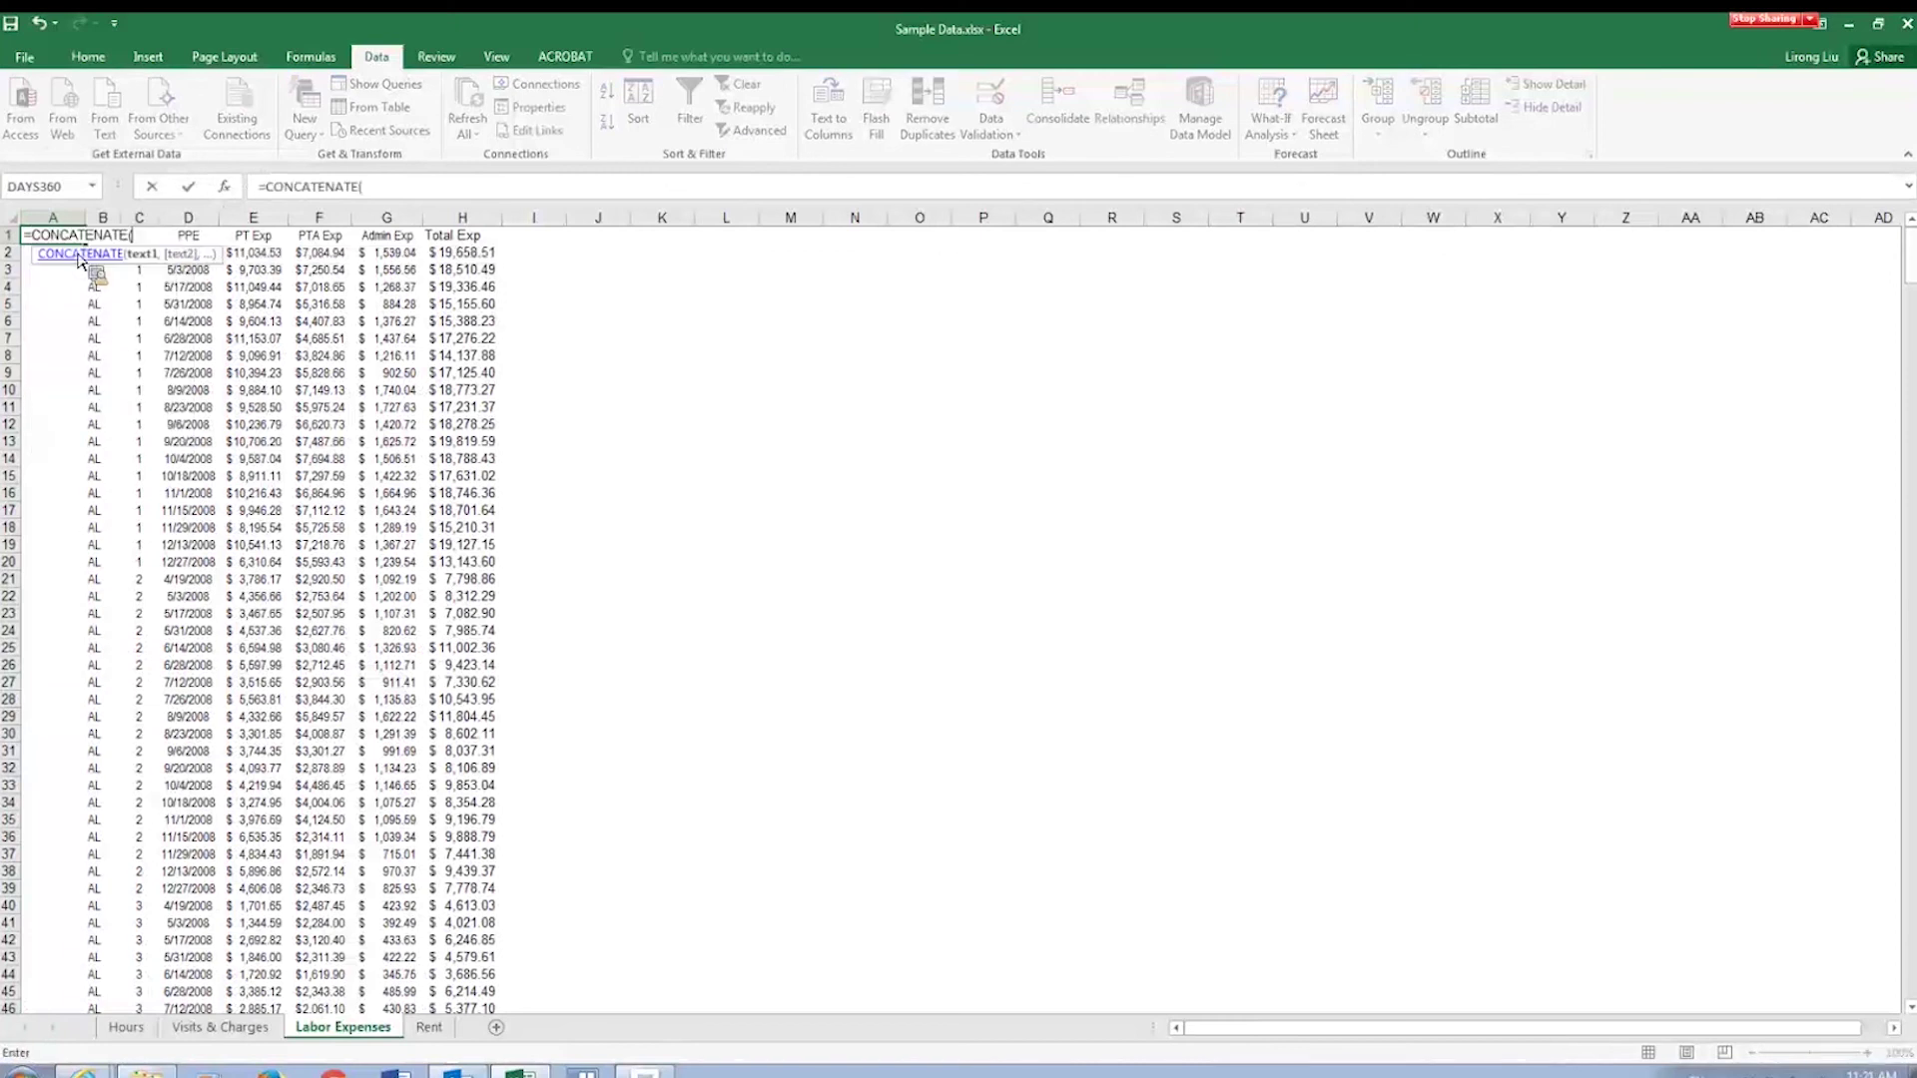
pyautogui.write('B')
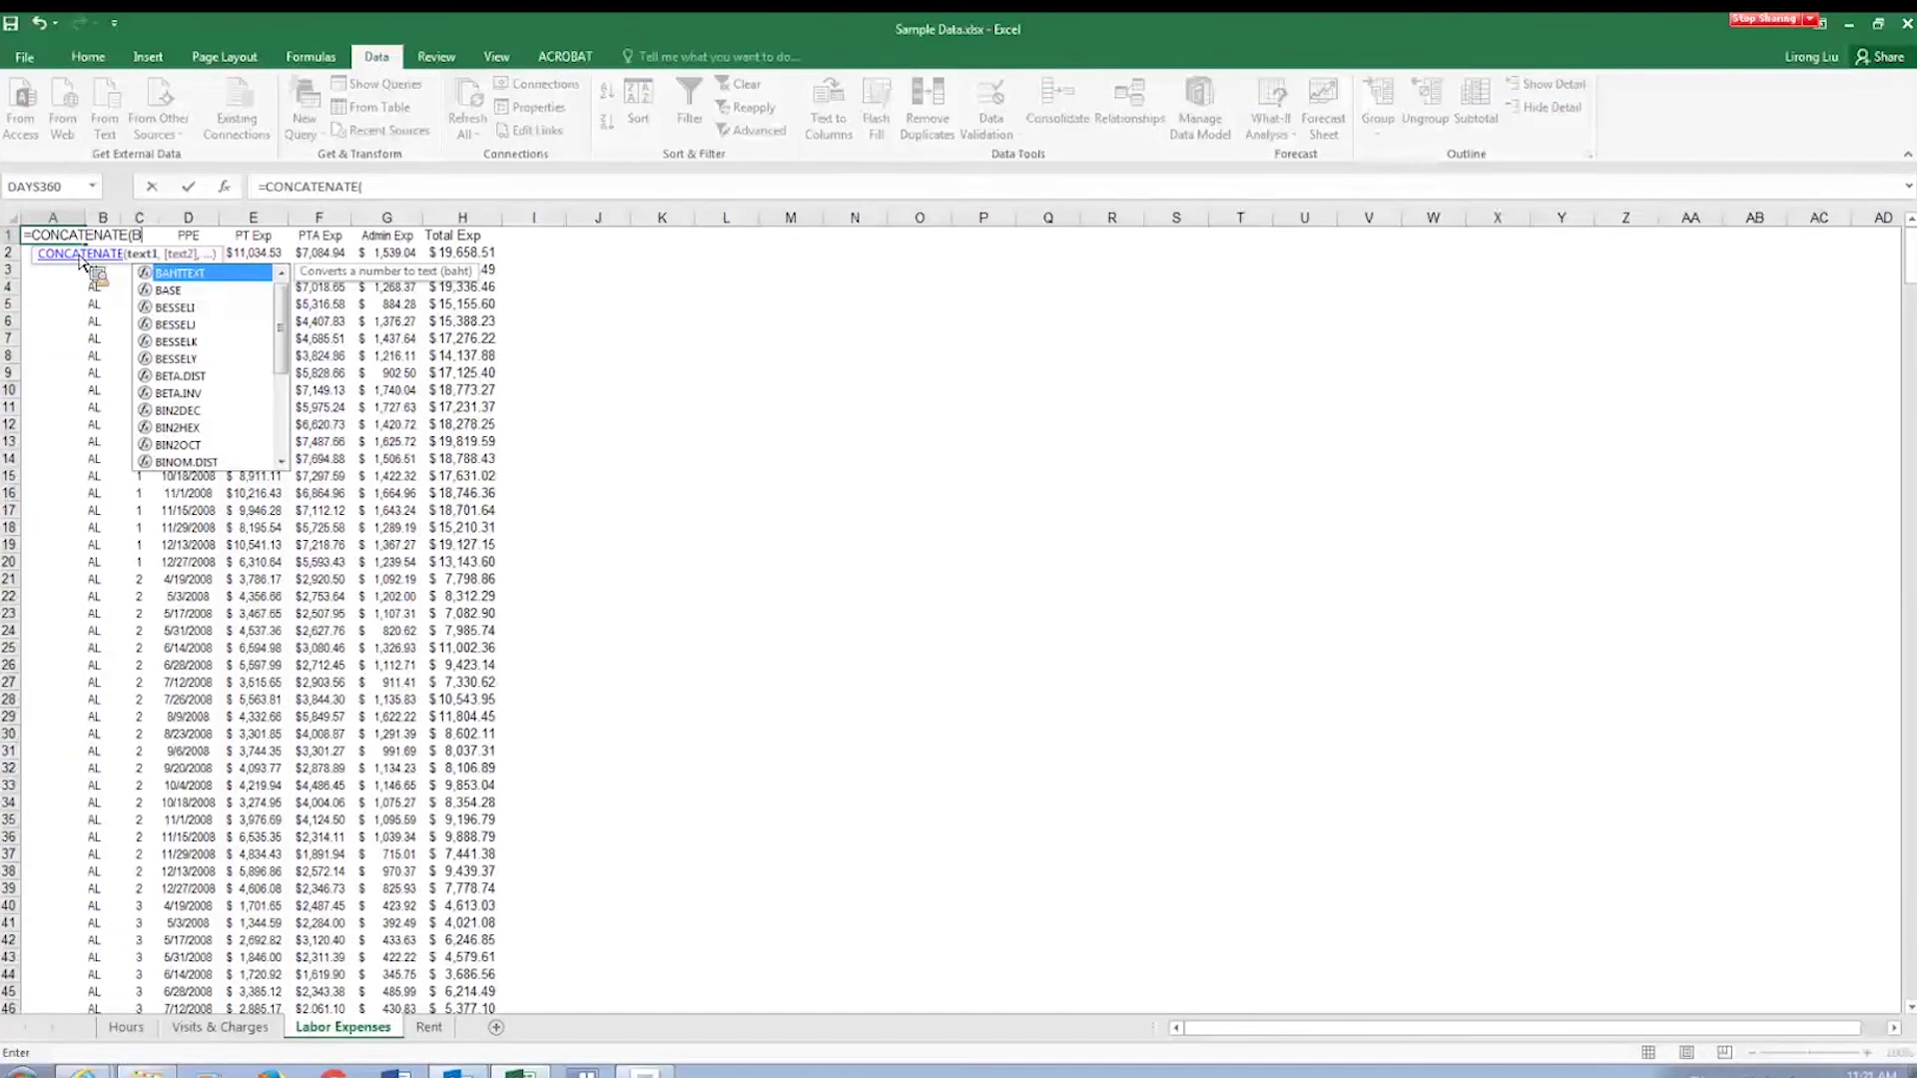
pyautogui.write('1,')
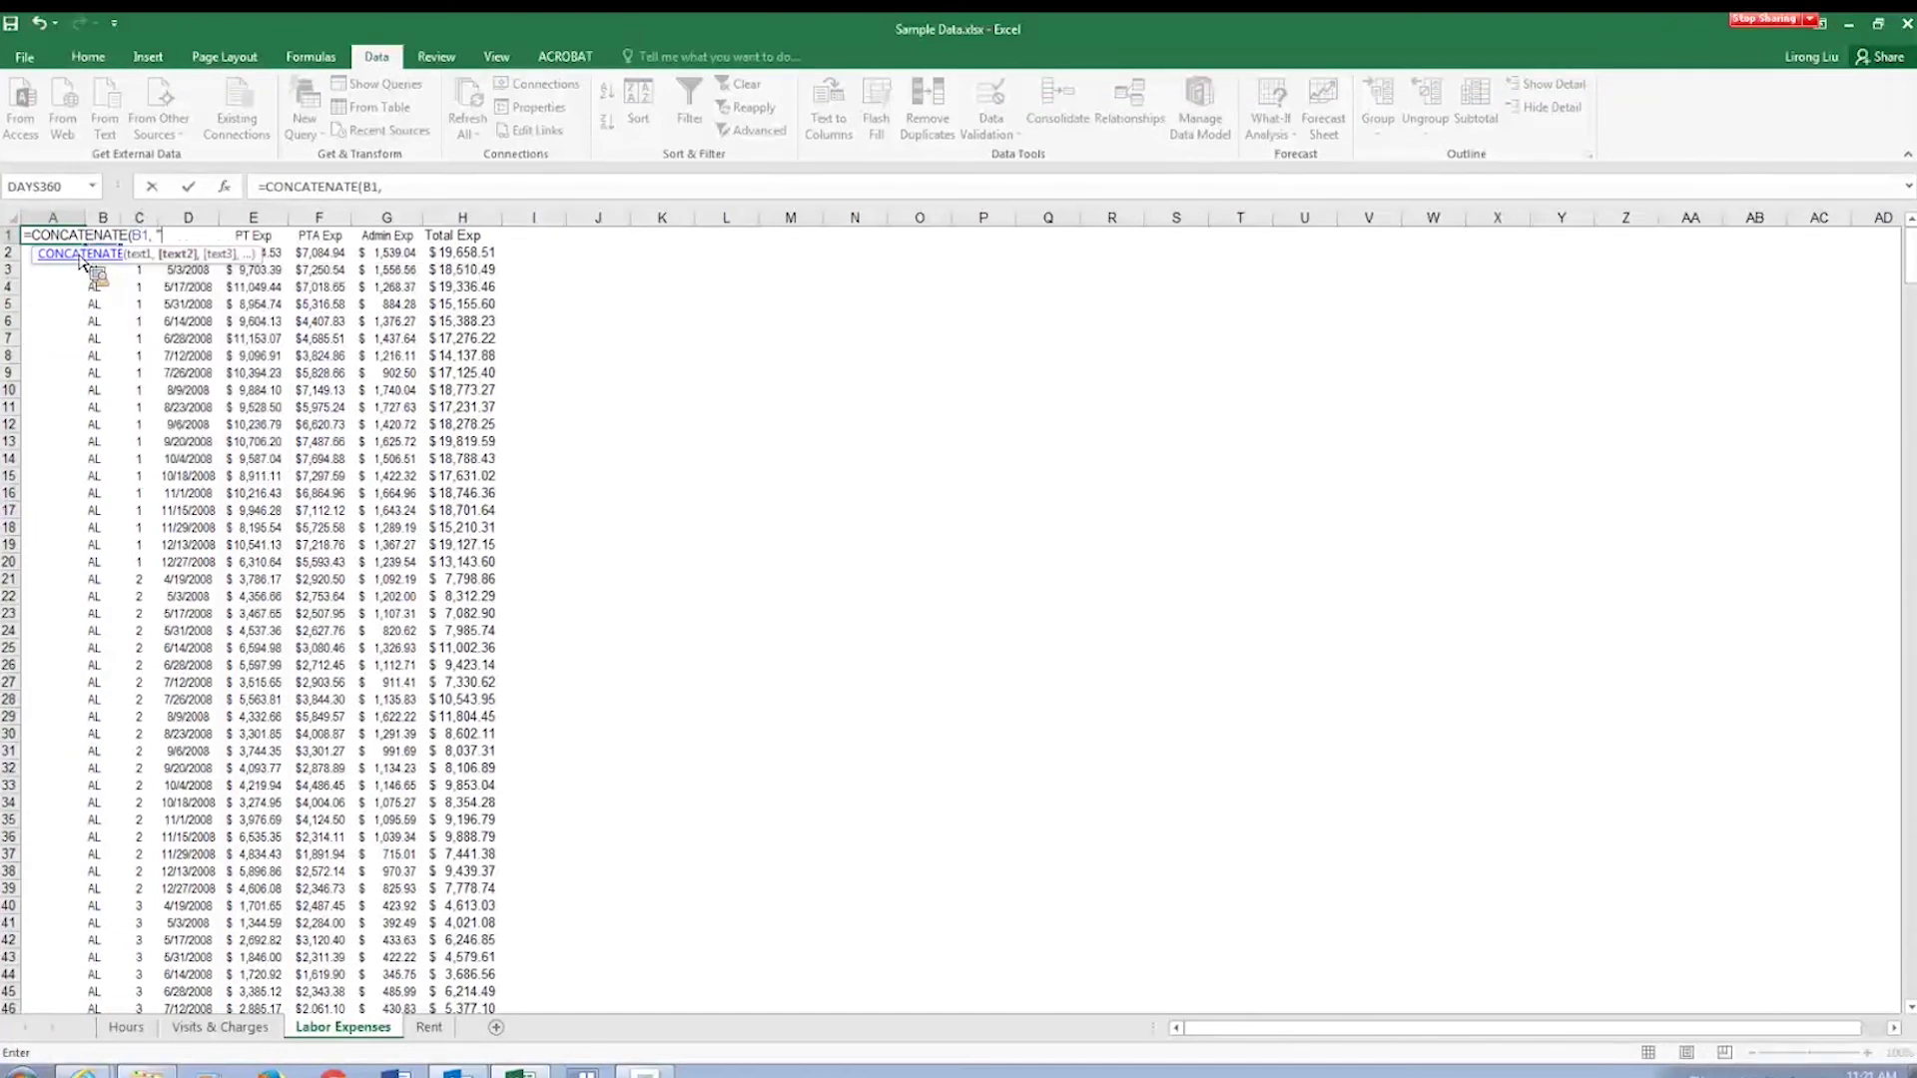
pyautogui.write('@", C1,')
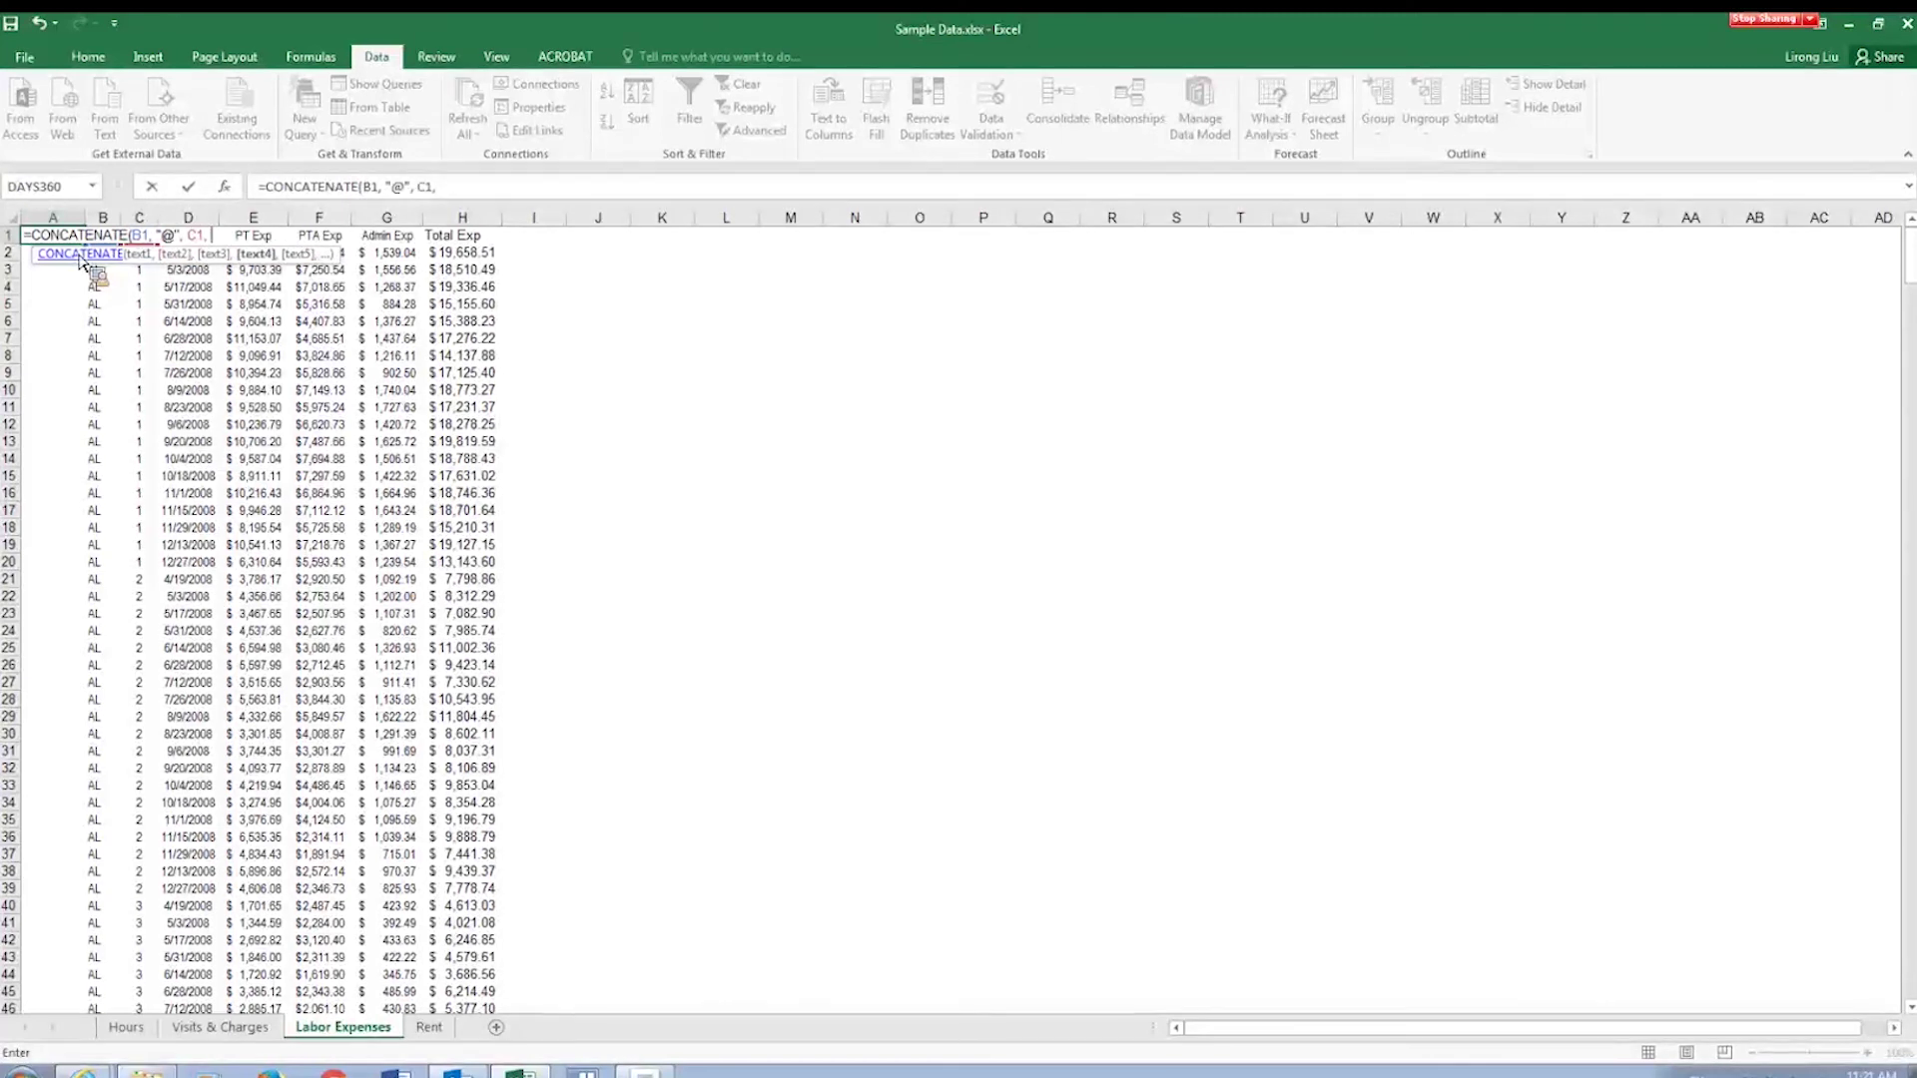
pyautogui.write(' "@",')
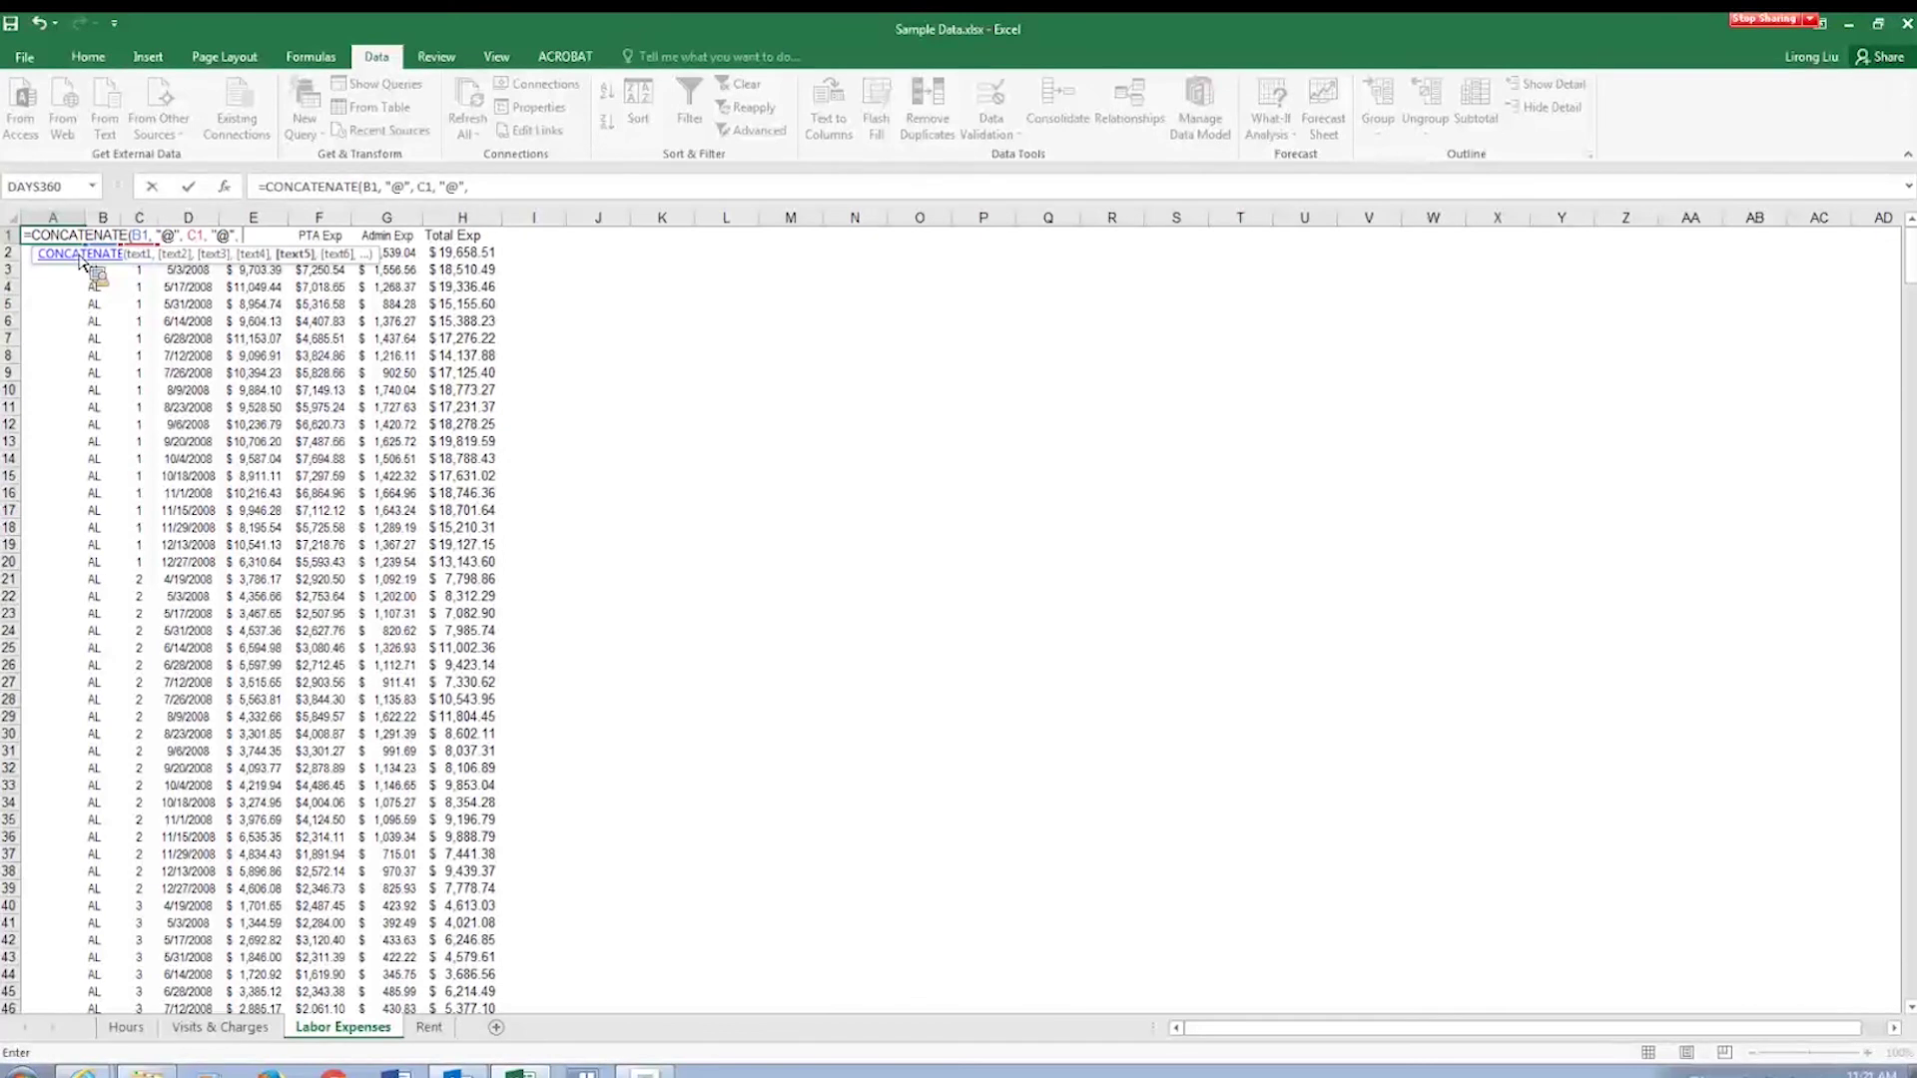
pyautogui.write('D1)')
pyautogui.press('Return')
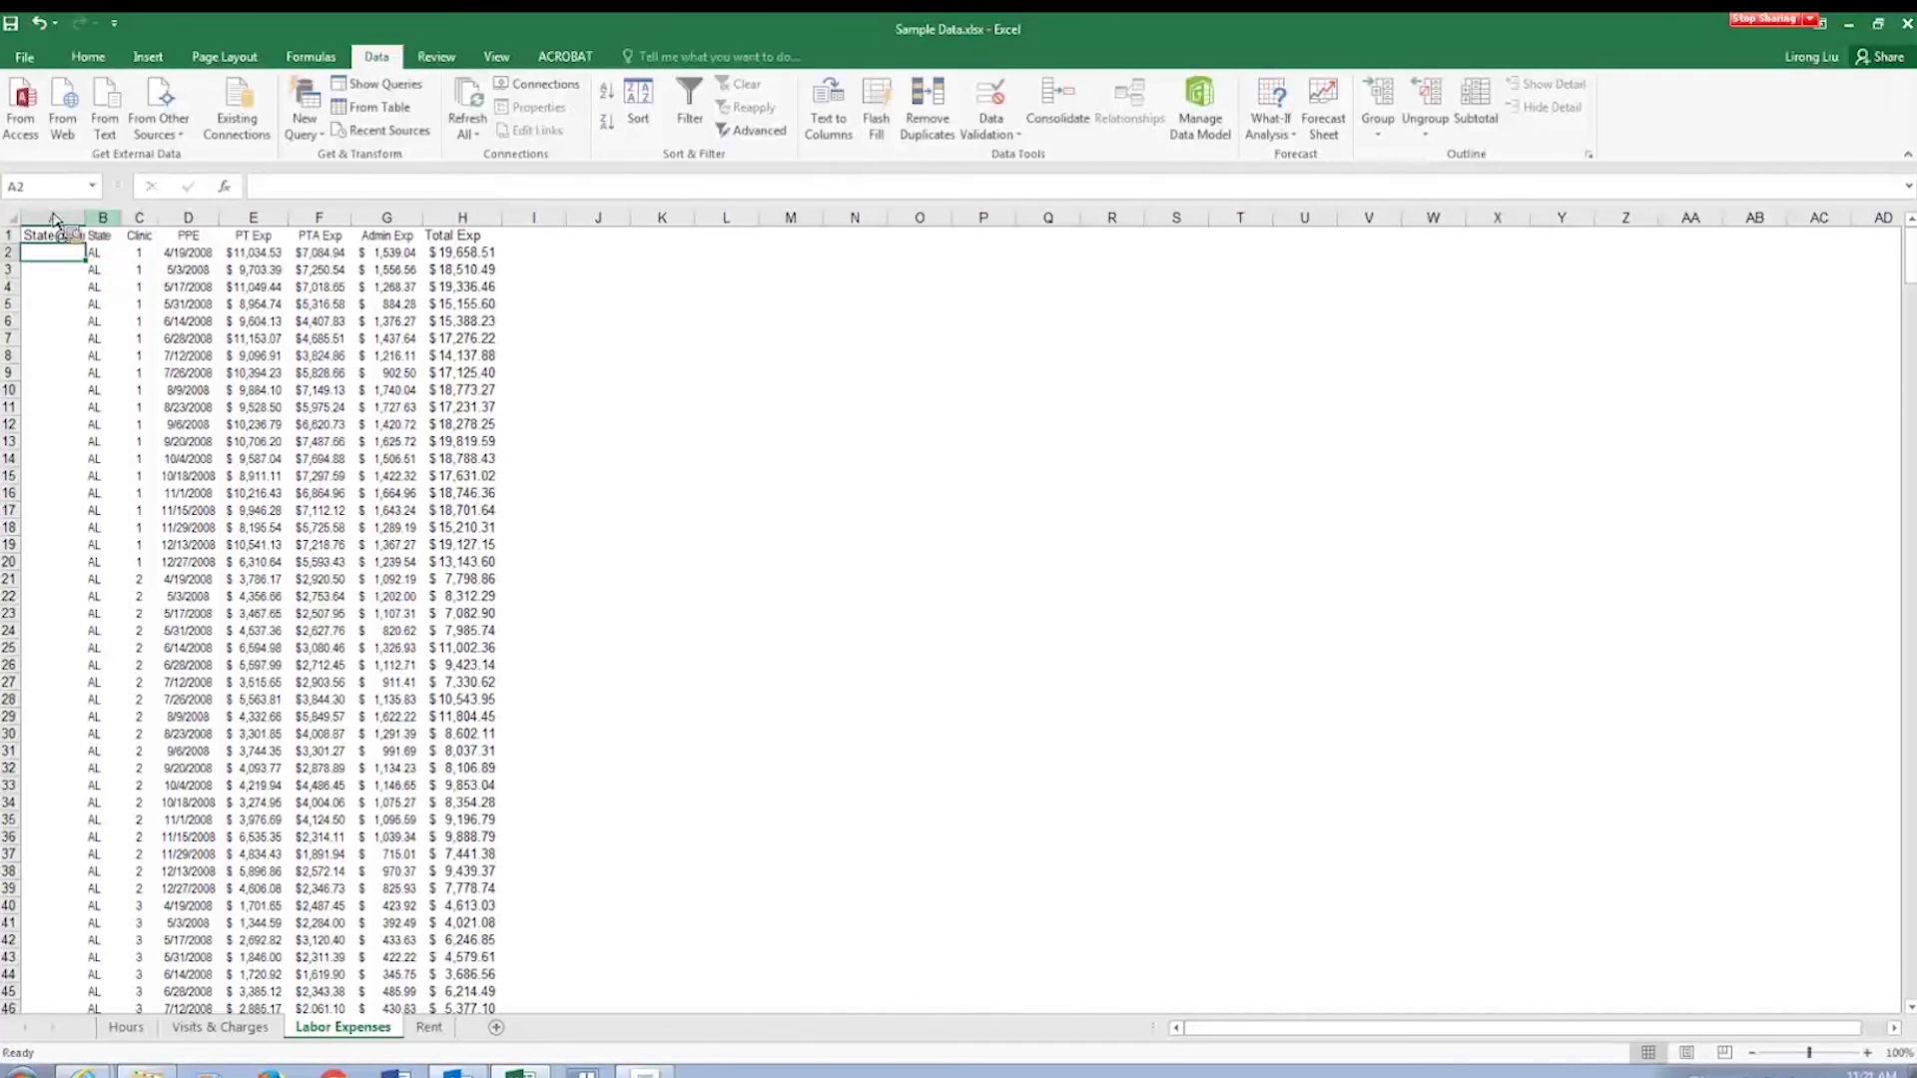
# Fit column A's width to its contents and fill the A1 key formula down to row 610 of the Labor Expenses sheet.
pyautogui.doubleClick(84, 217)
pyautogui.click(105, 238)
pyautogui.moveTo(150, 248)
pyautogui.mouseDown()
pyautogui.moveTo(110, 1014)
pyautogui.moveTo(150, 958)
pyautogui.mouseUp()
pyautogui.click(659, 906)
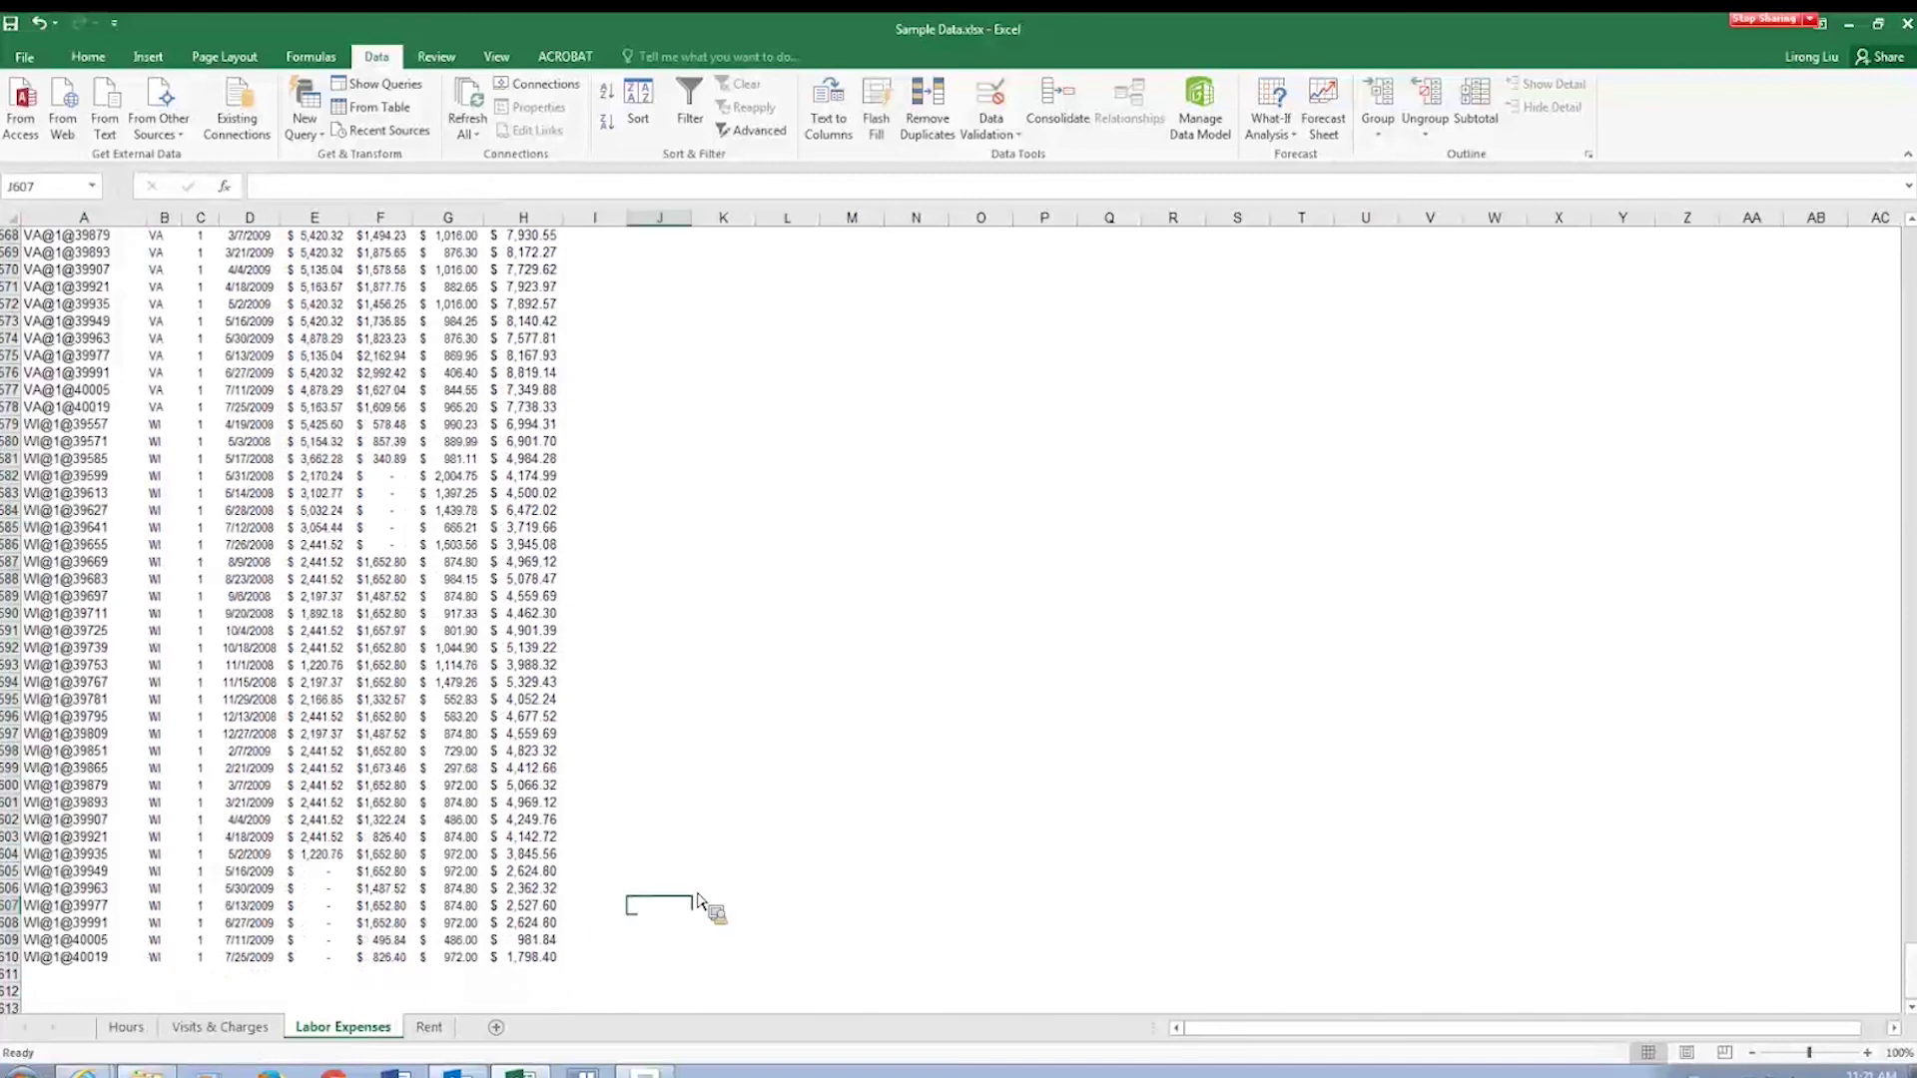
pyautogui.hotkey('ctrl', 'Home')
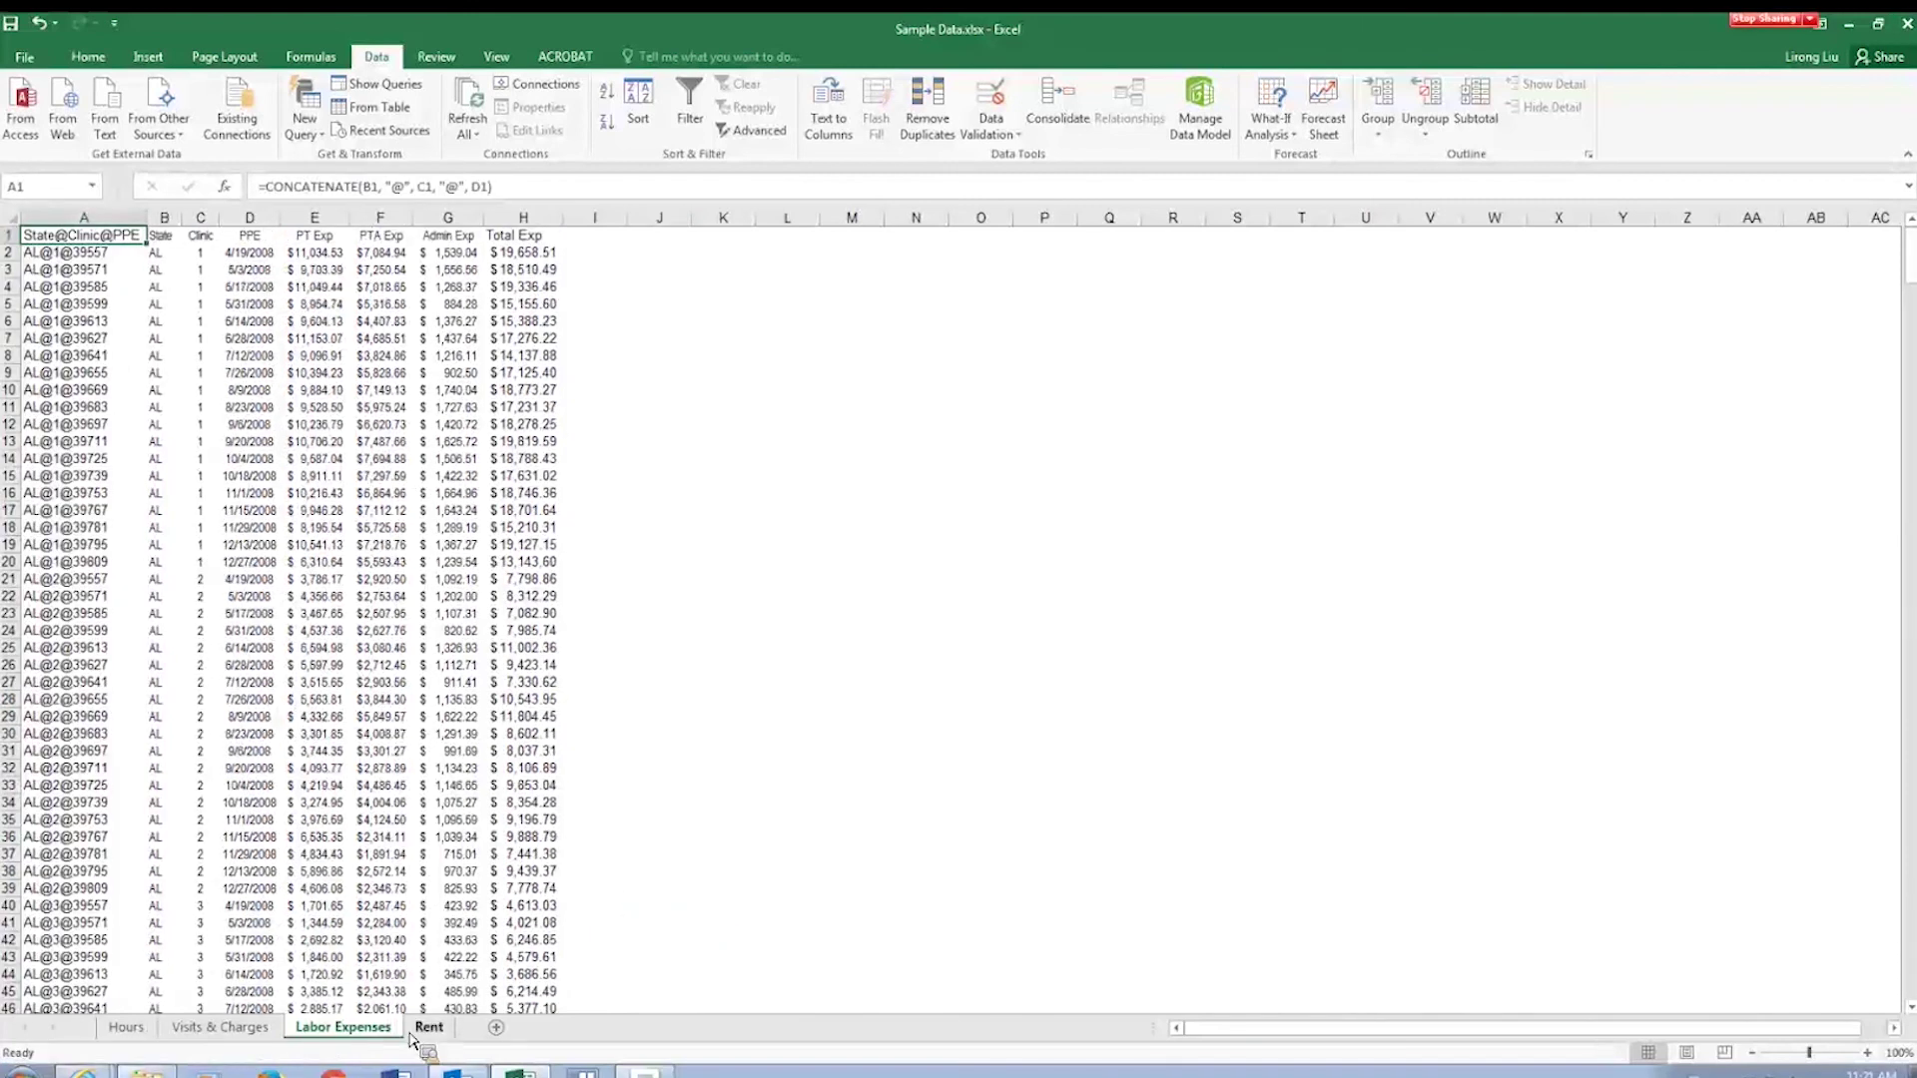
# Insert an empty column before the State column on the Rent sheet.
pyautogui.click(425, 1026)
pyautogui.rightClick(42, 226)
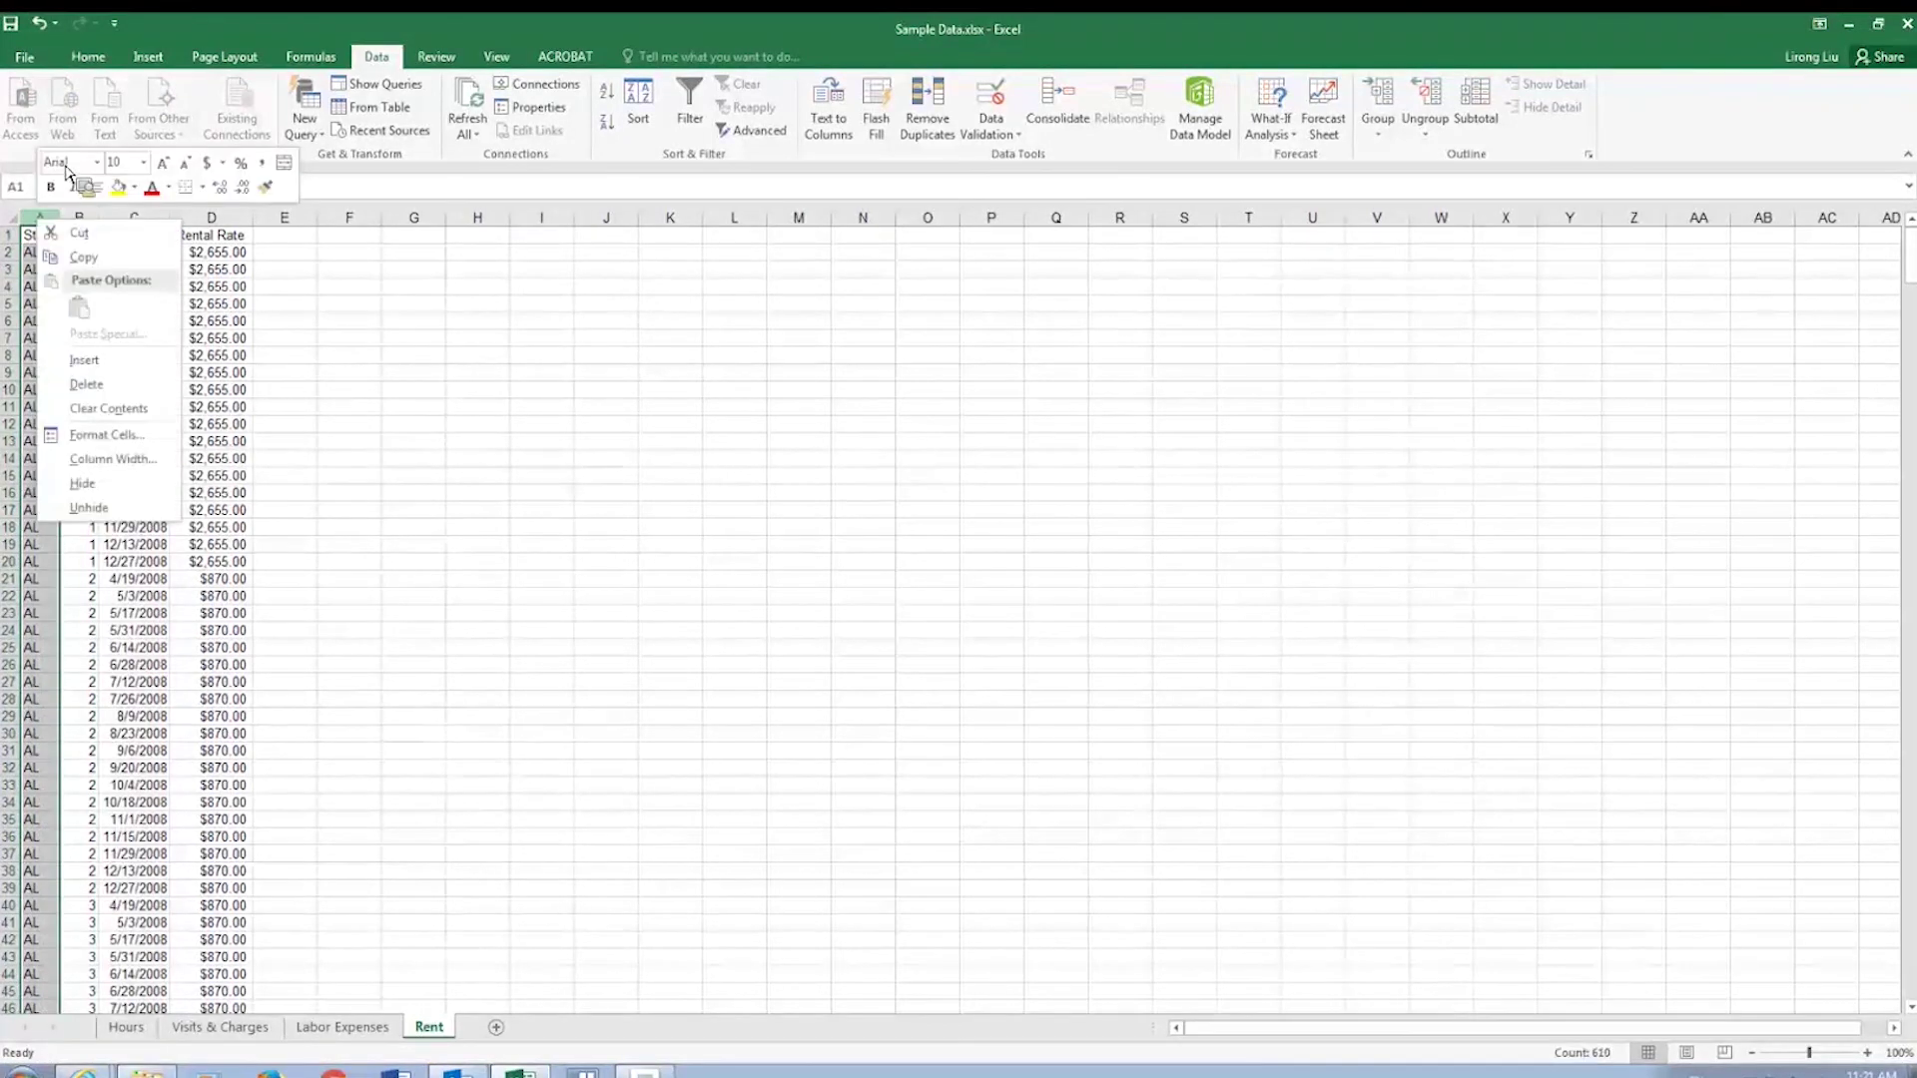
pyautogui.press('i')
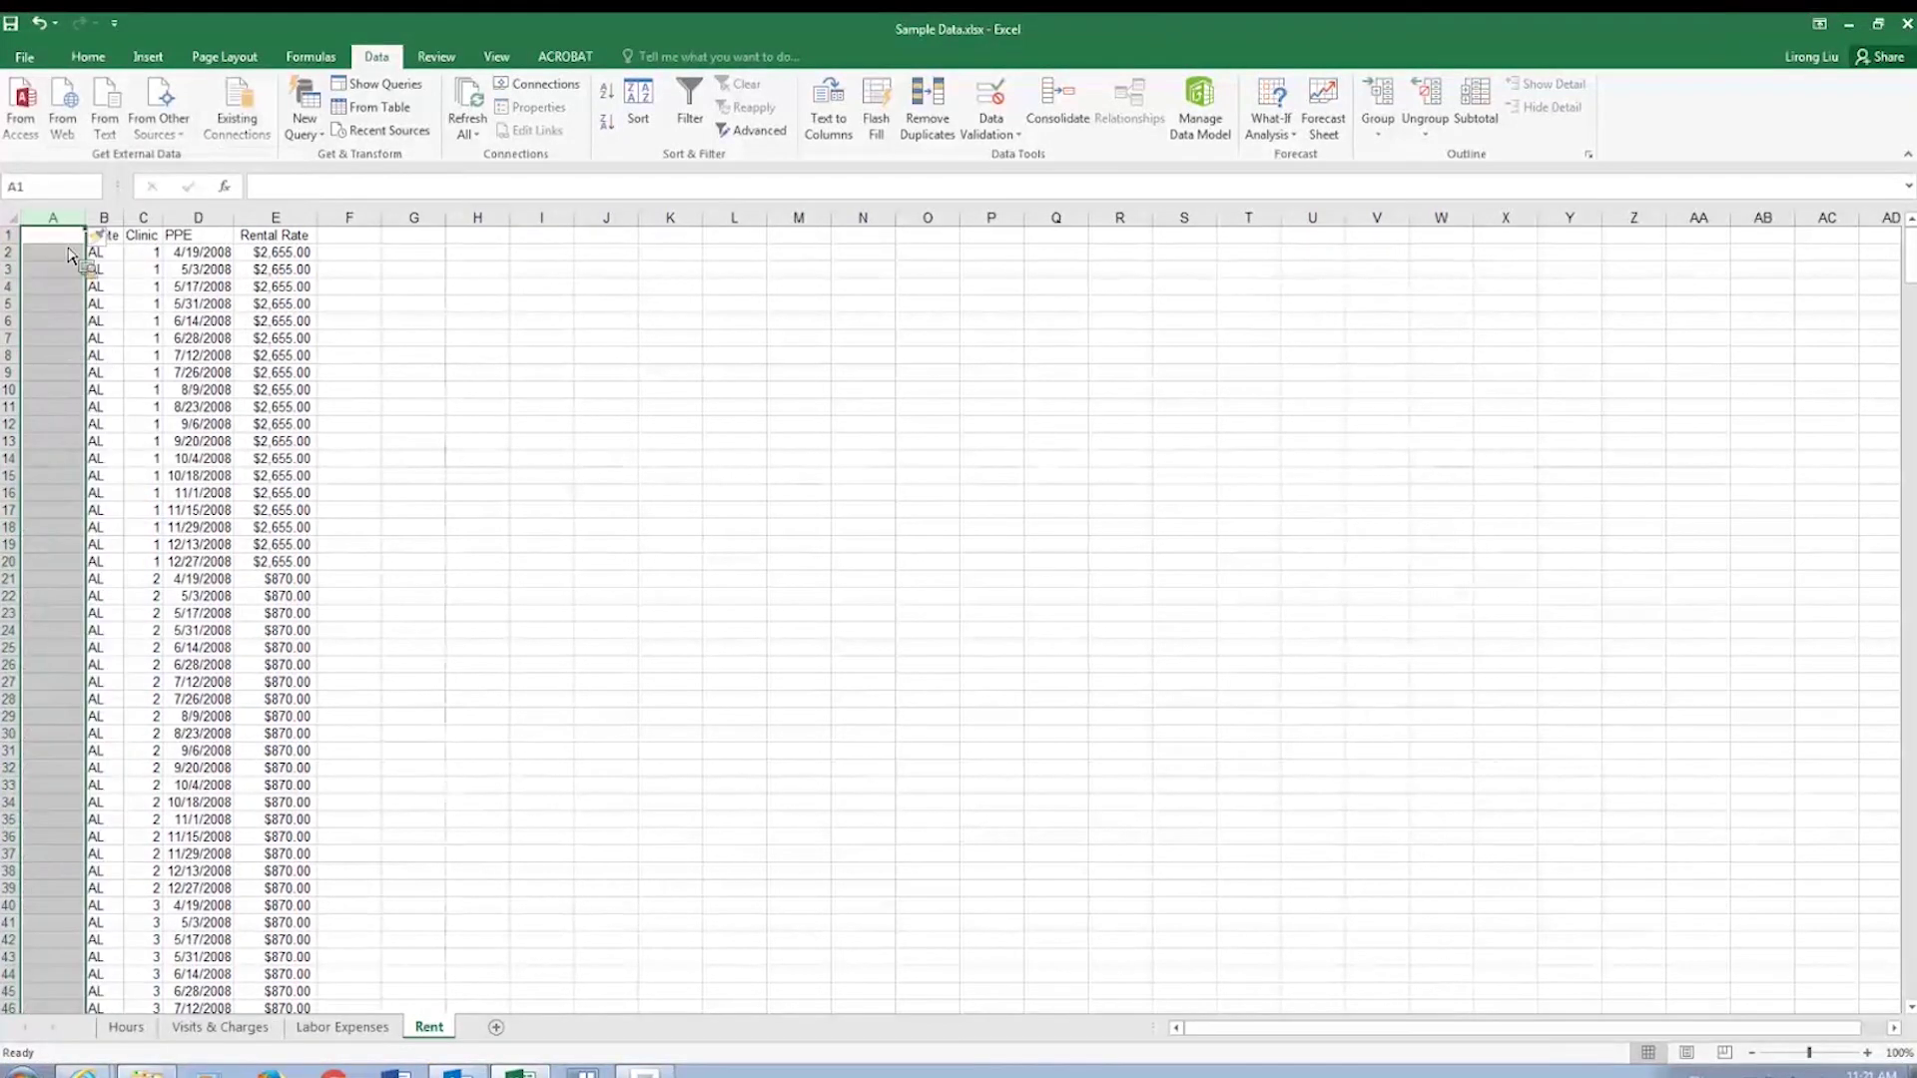
# Enter the formula =CONCATENATE(B1, "@", C1, "@", D1) in cell A1 of the Rent sheet.
pyautogui.click(49, 240)
pyautogui.write('=con')
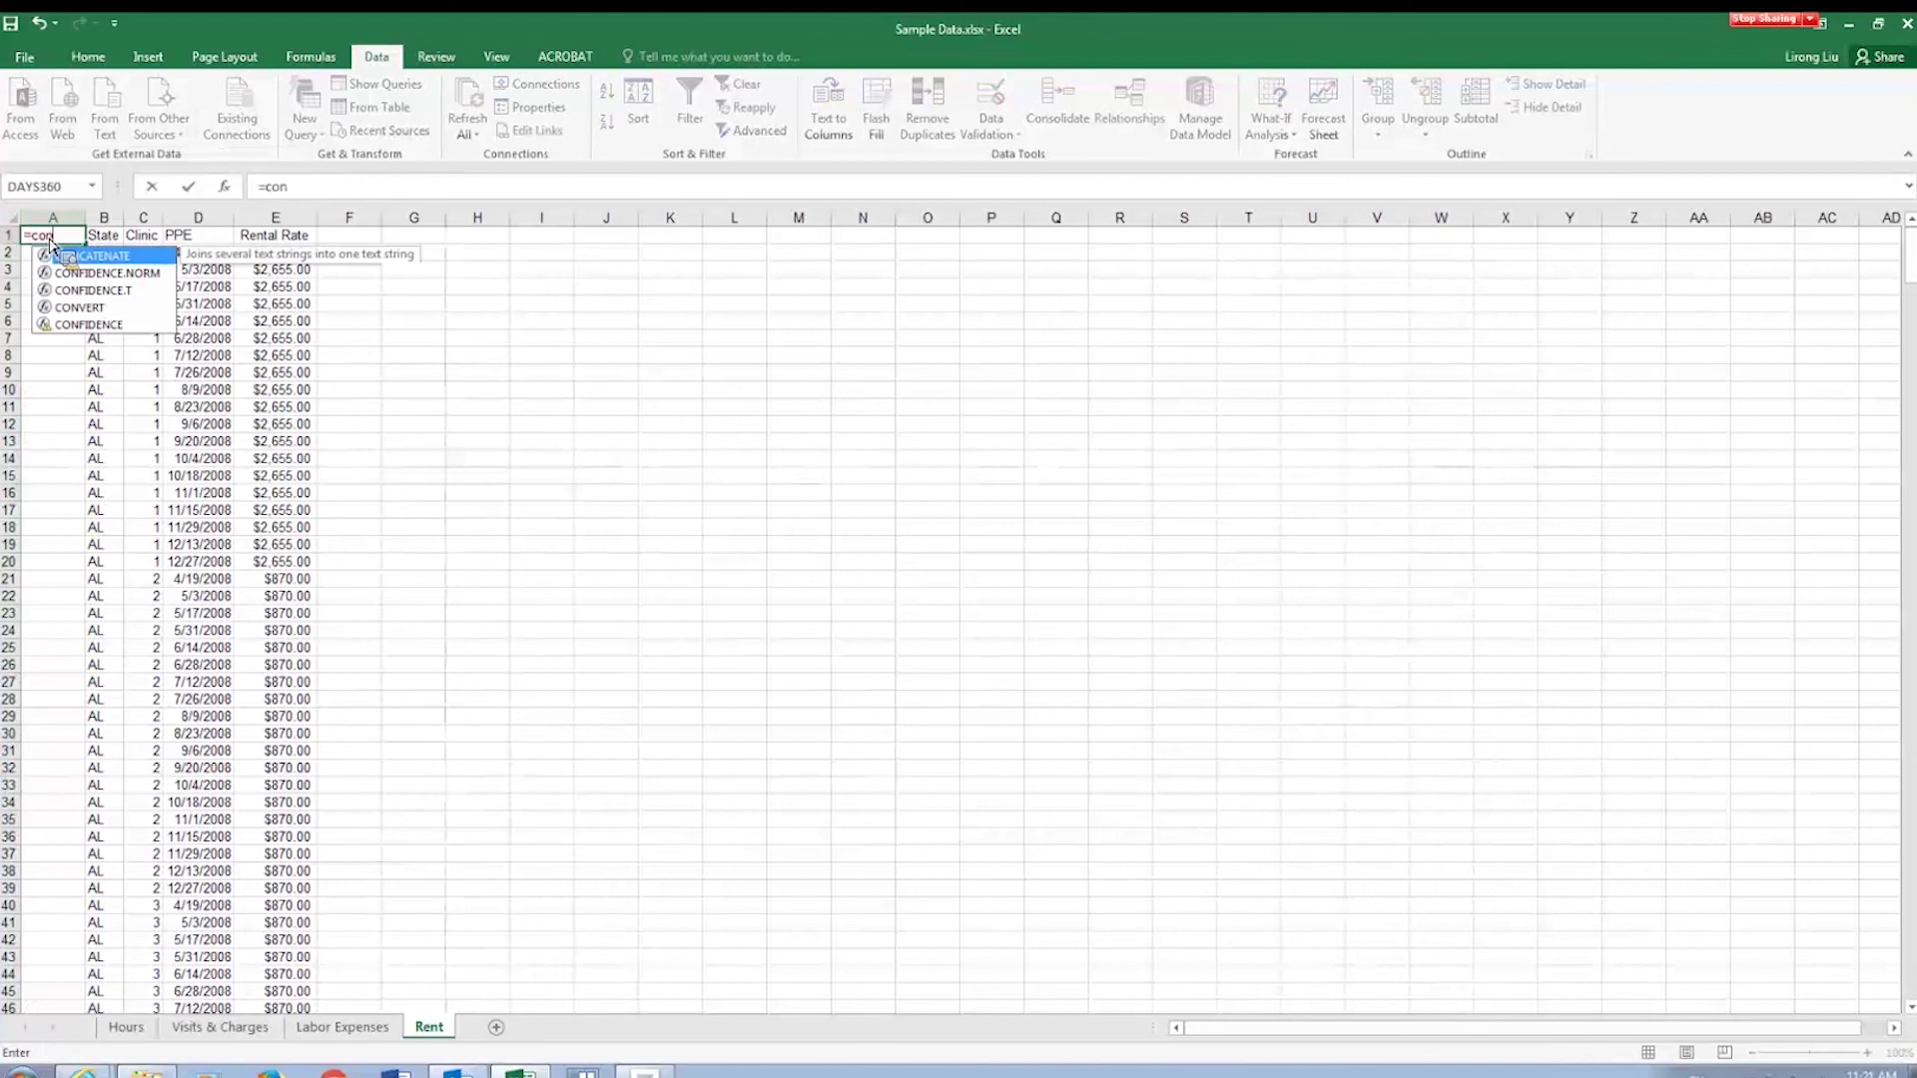
pyautogui.doubleClick(70, 256)
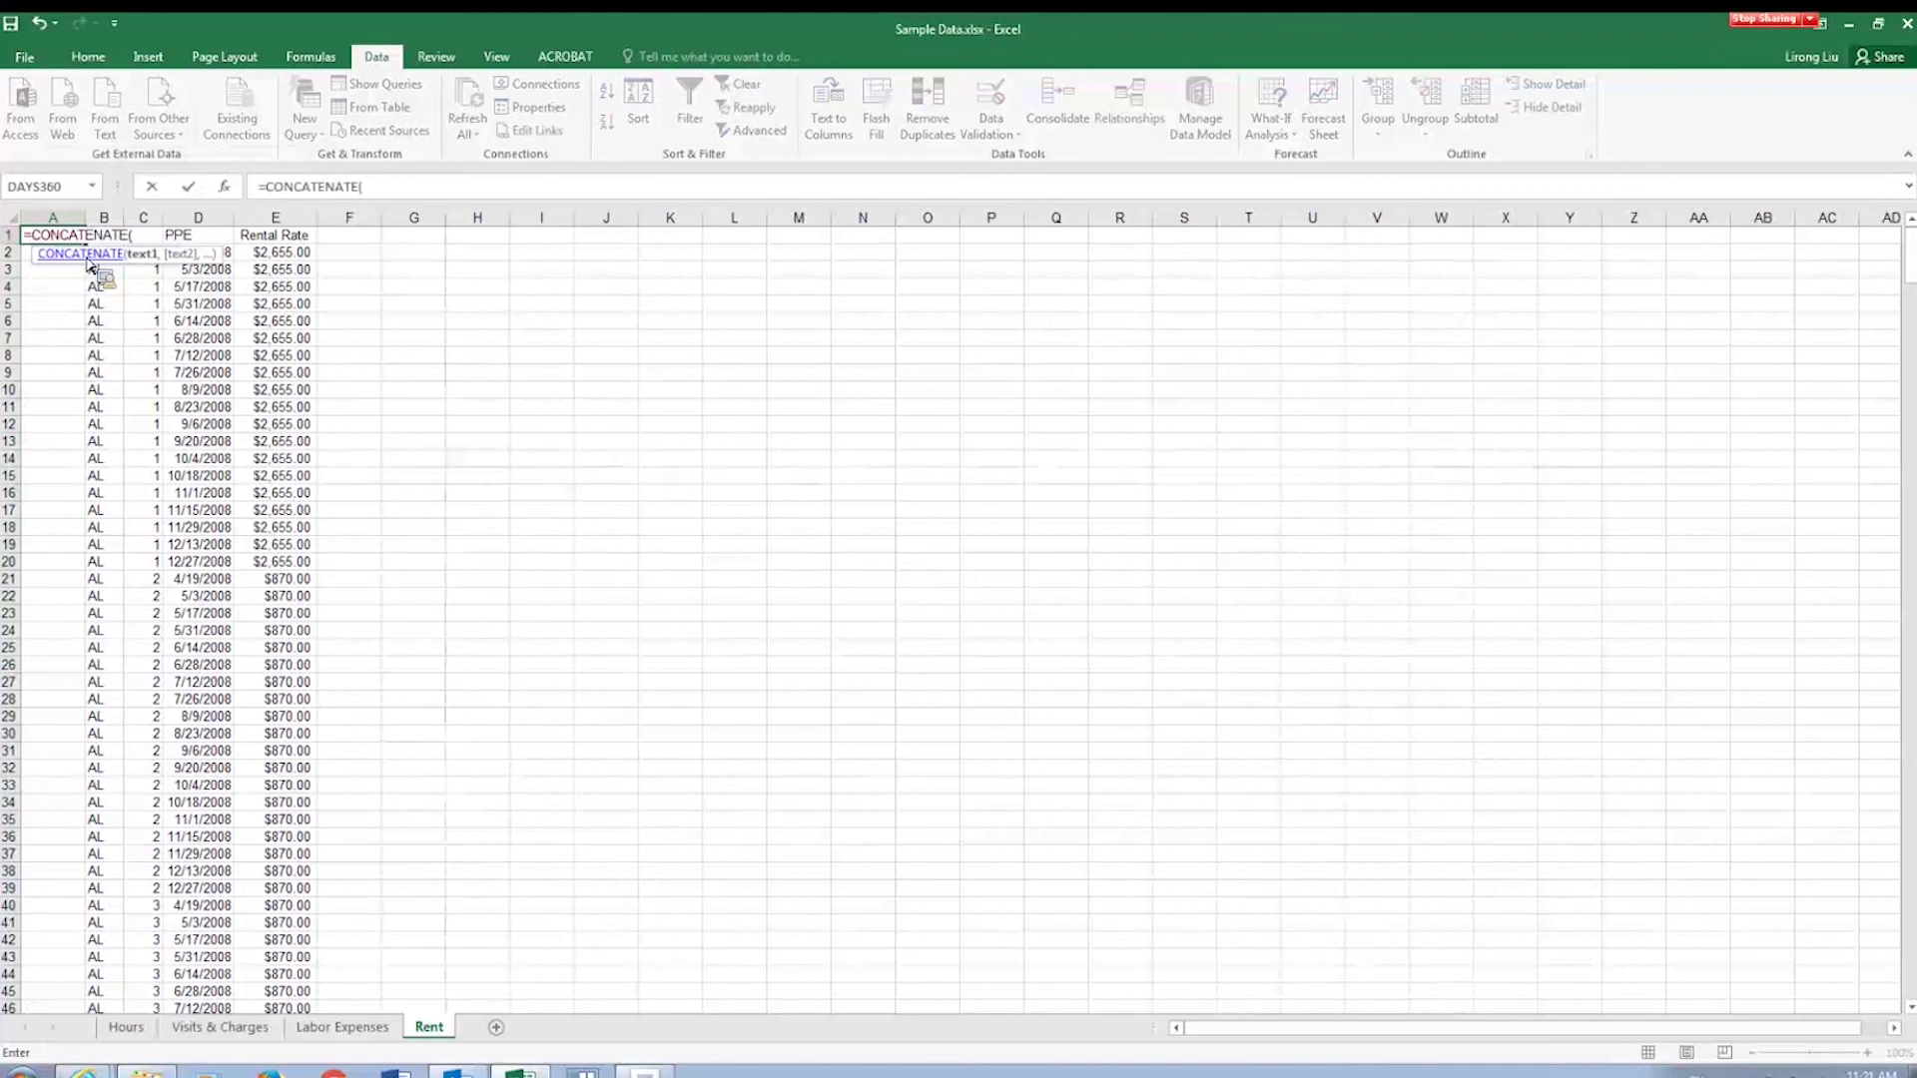
pyautogui.write('B1, "@",')
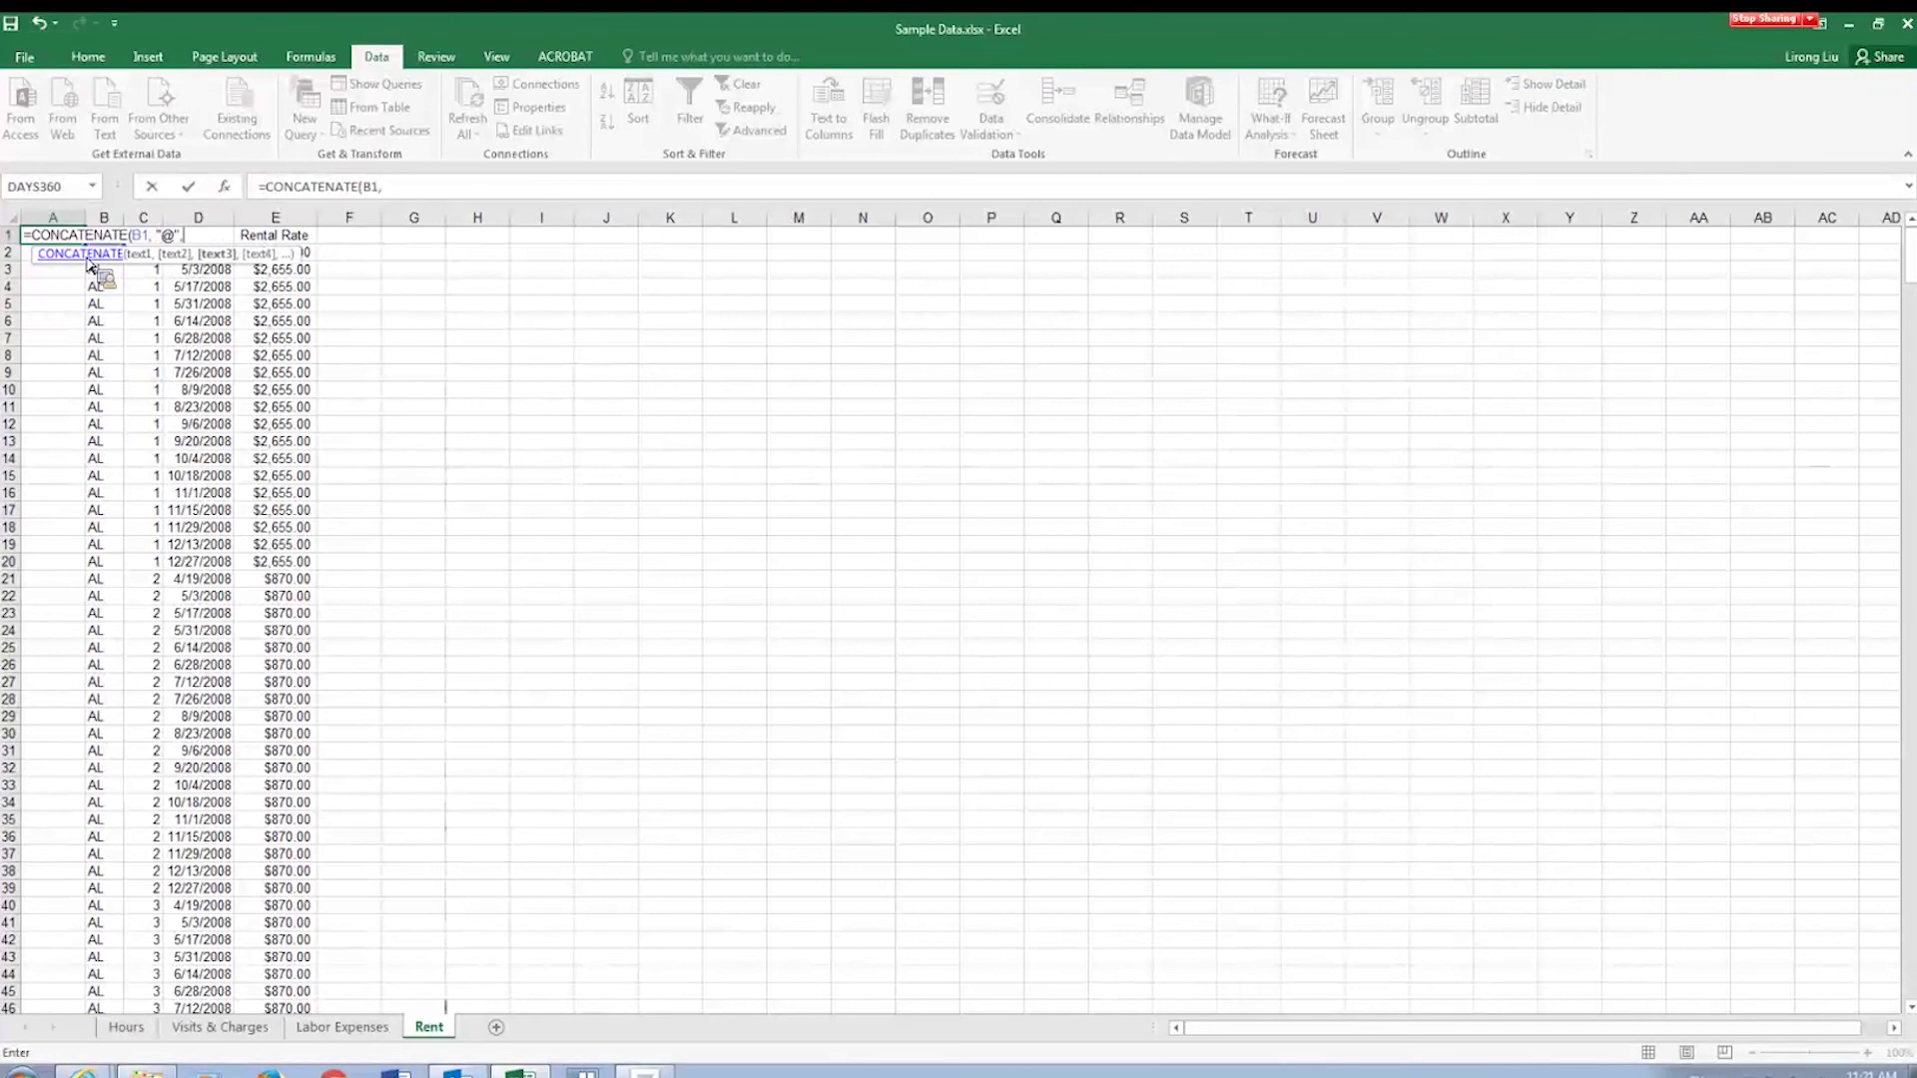
pyautogui.write(' C1, "@"')
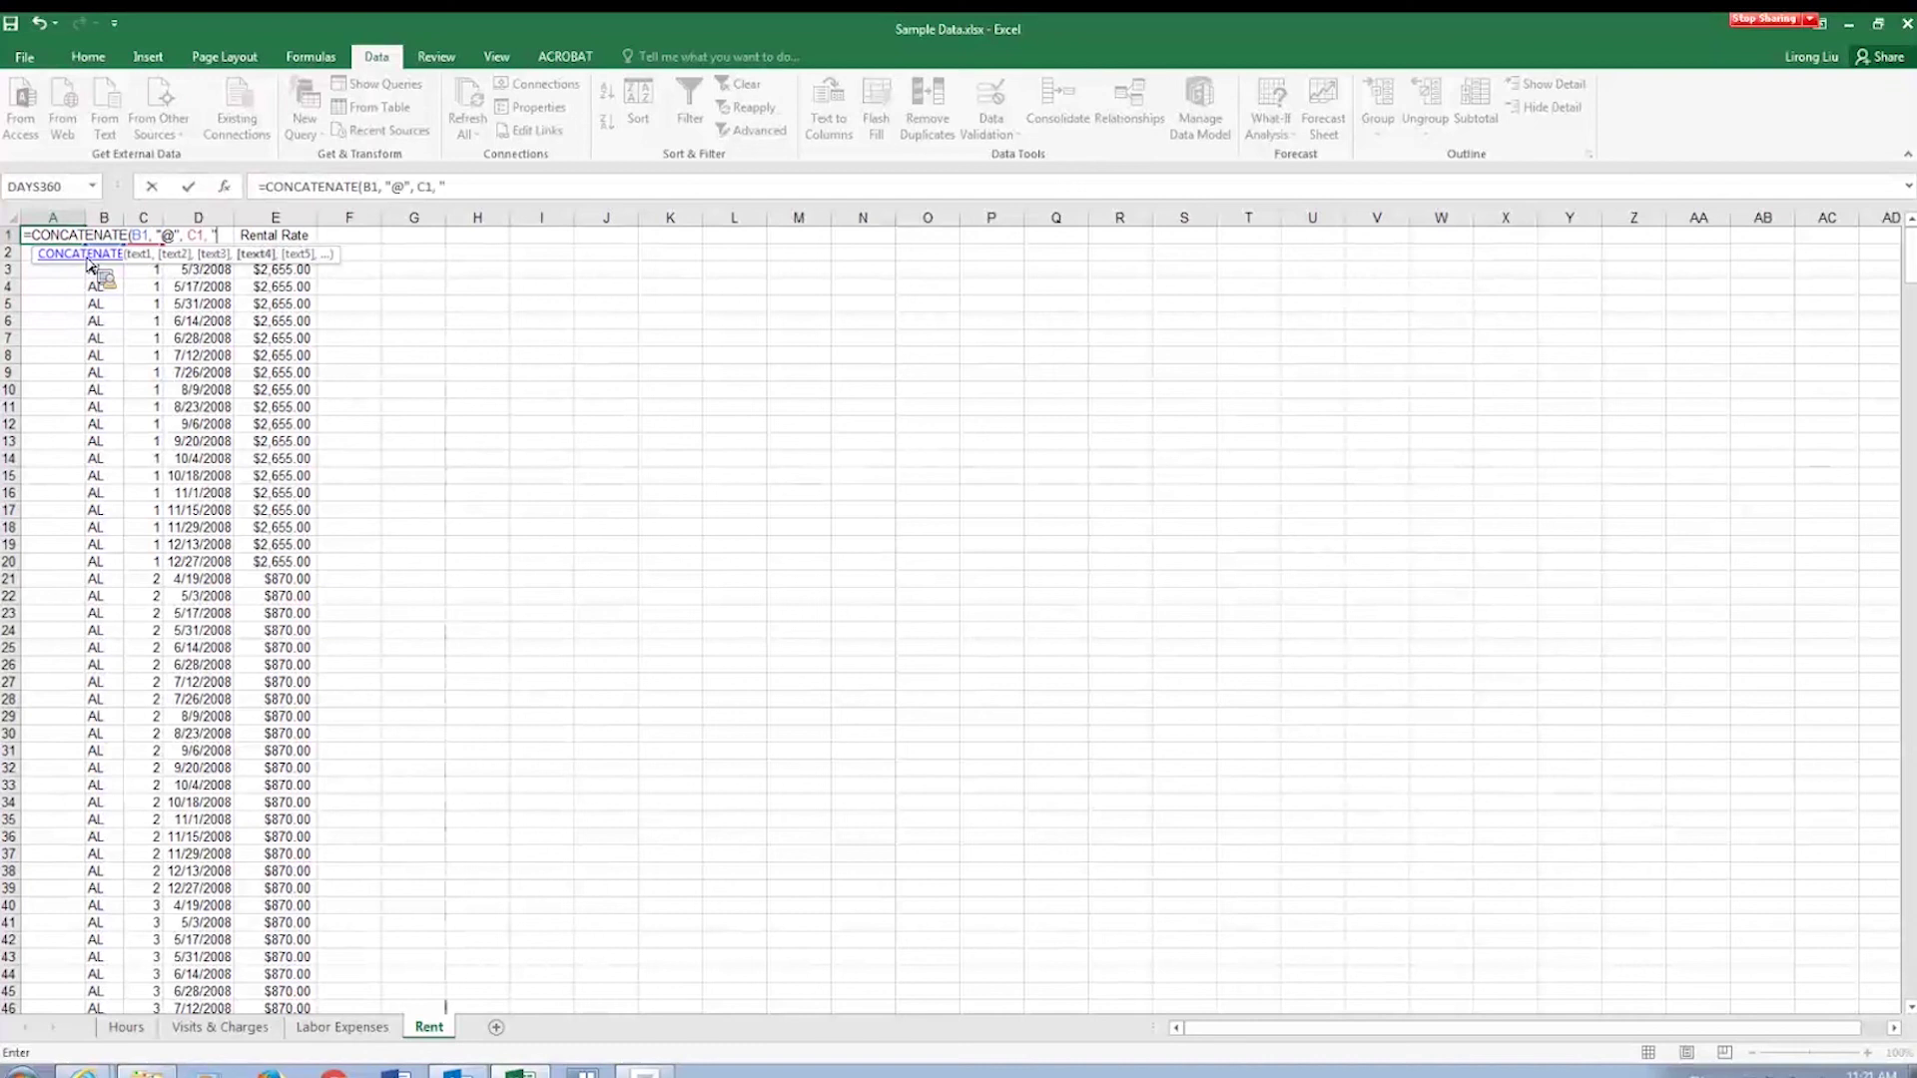
pyautogui.write(', ')
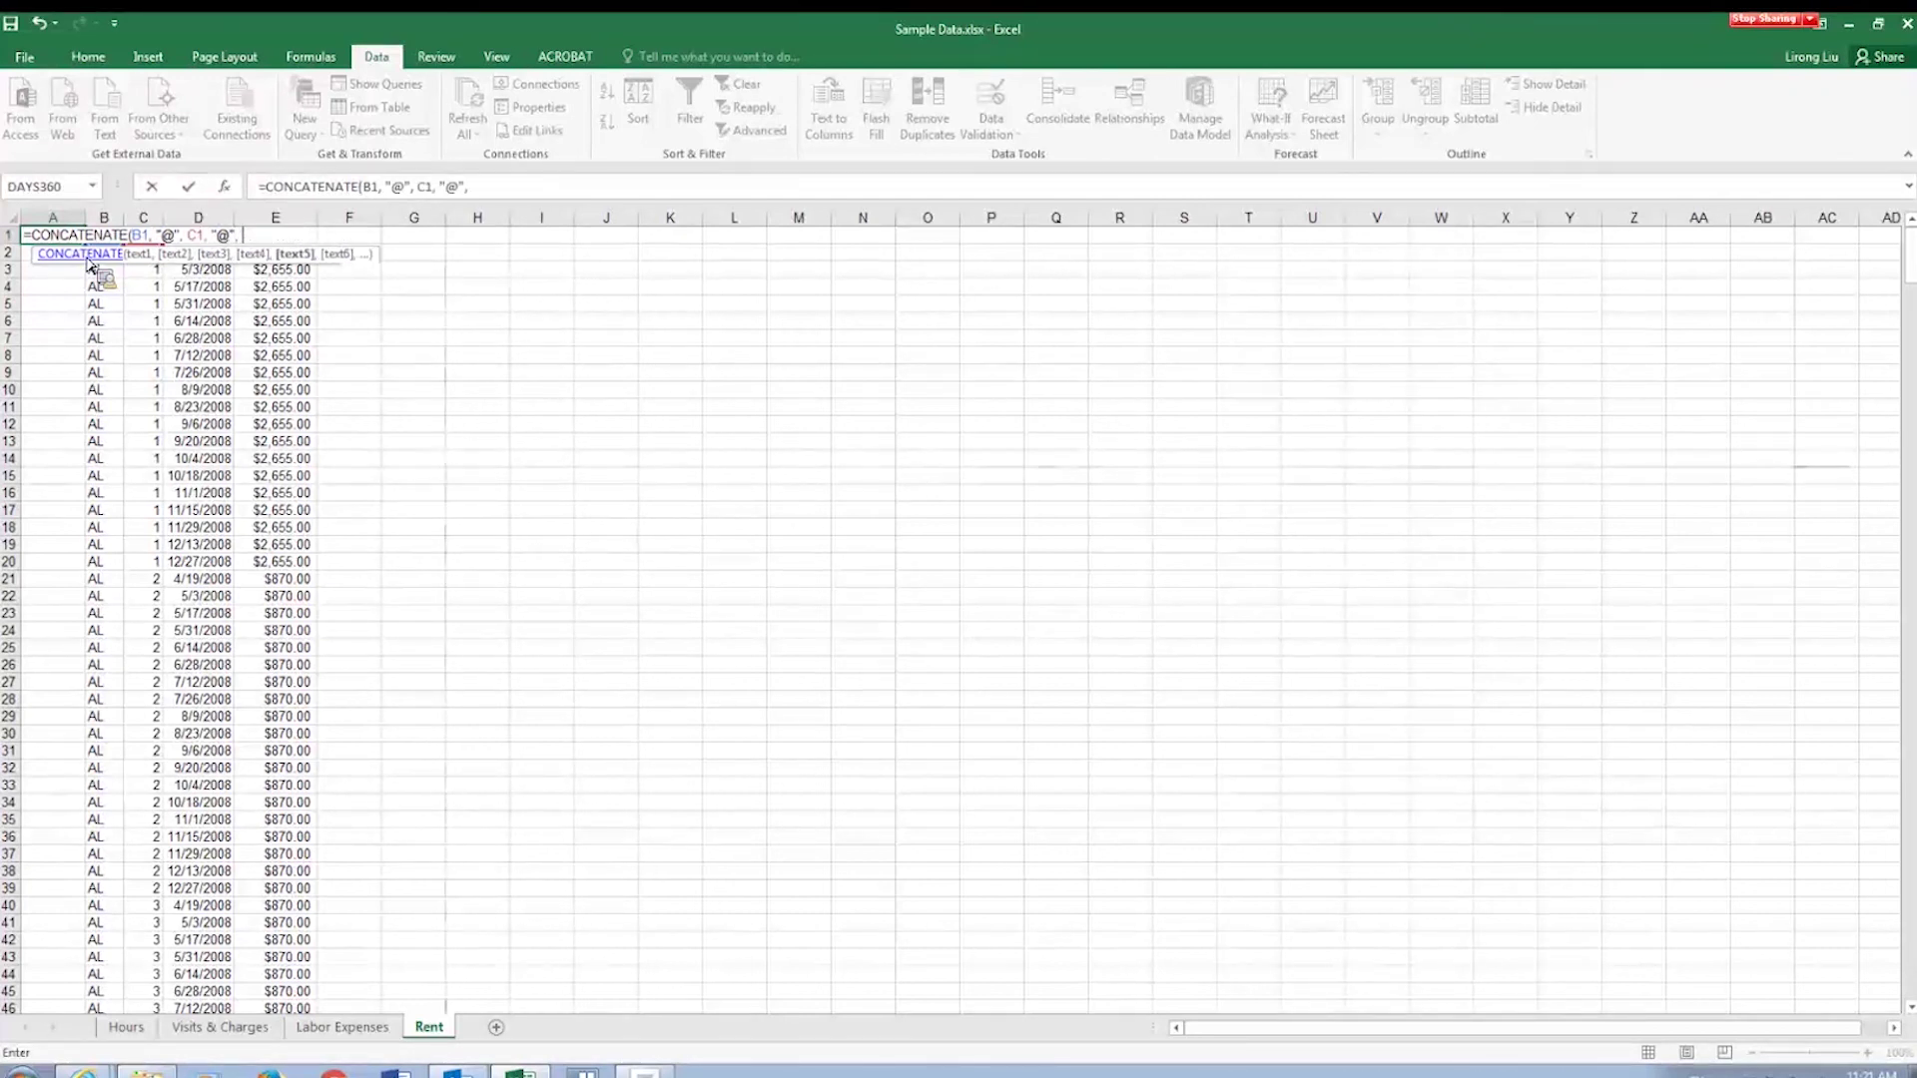
pyautogui.write('D1)')
pyautogui.press('Return')
# Fit column A's width to its contents and fill the A1 key formula down to row 610 of the Rent sheet.
pyautogui.doubleClick(85, 217)
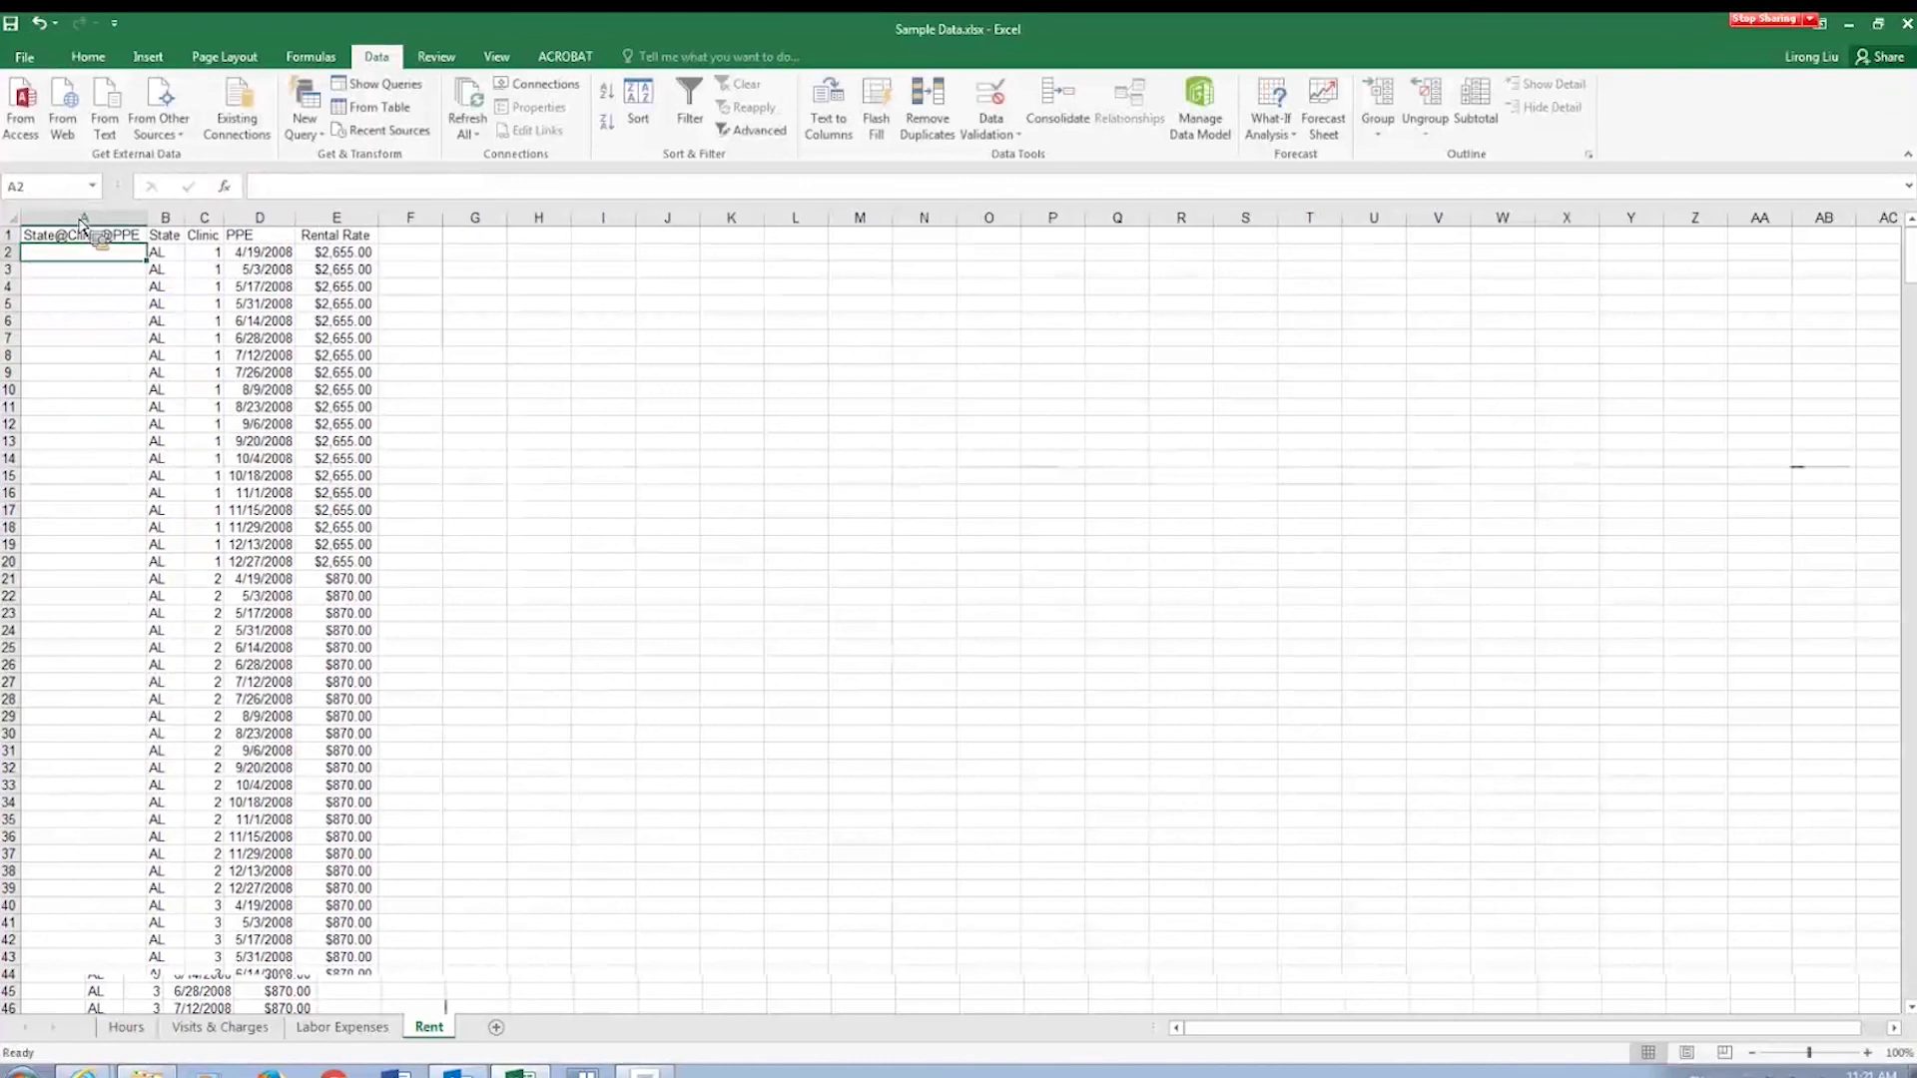
pyautogui.click(85, 236)
pyautogui.moveTo(146, 244); pyautogui.dragTo(145, 983)
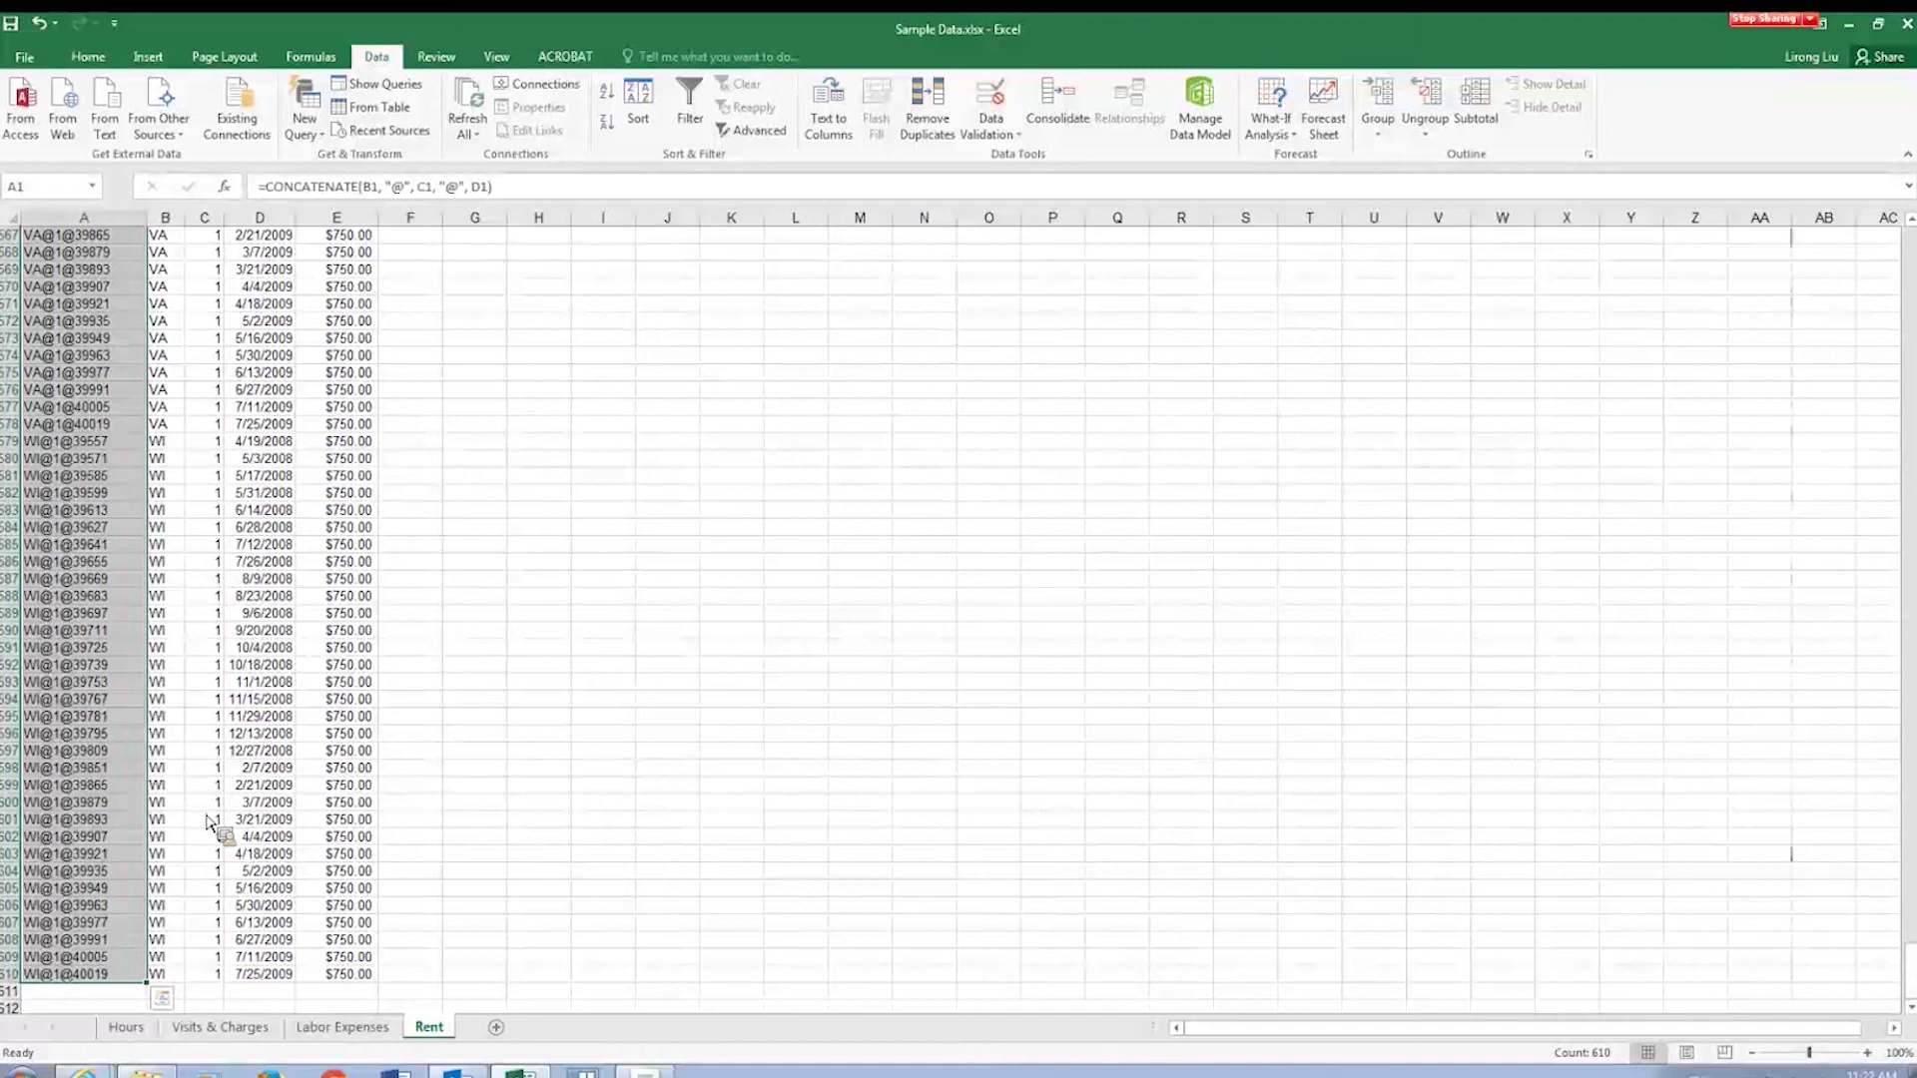
pyautogui.scroll(13, 206, 821)
pyautogui.scroll(12, 202, 820)
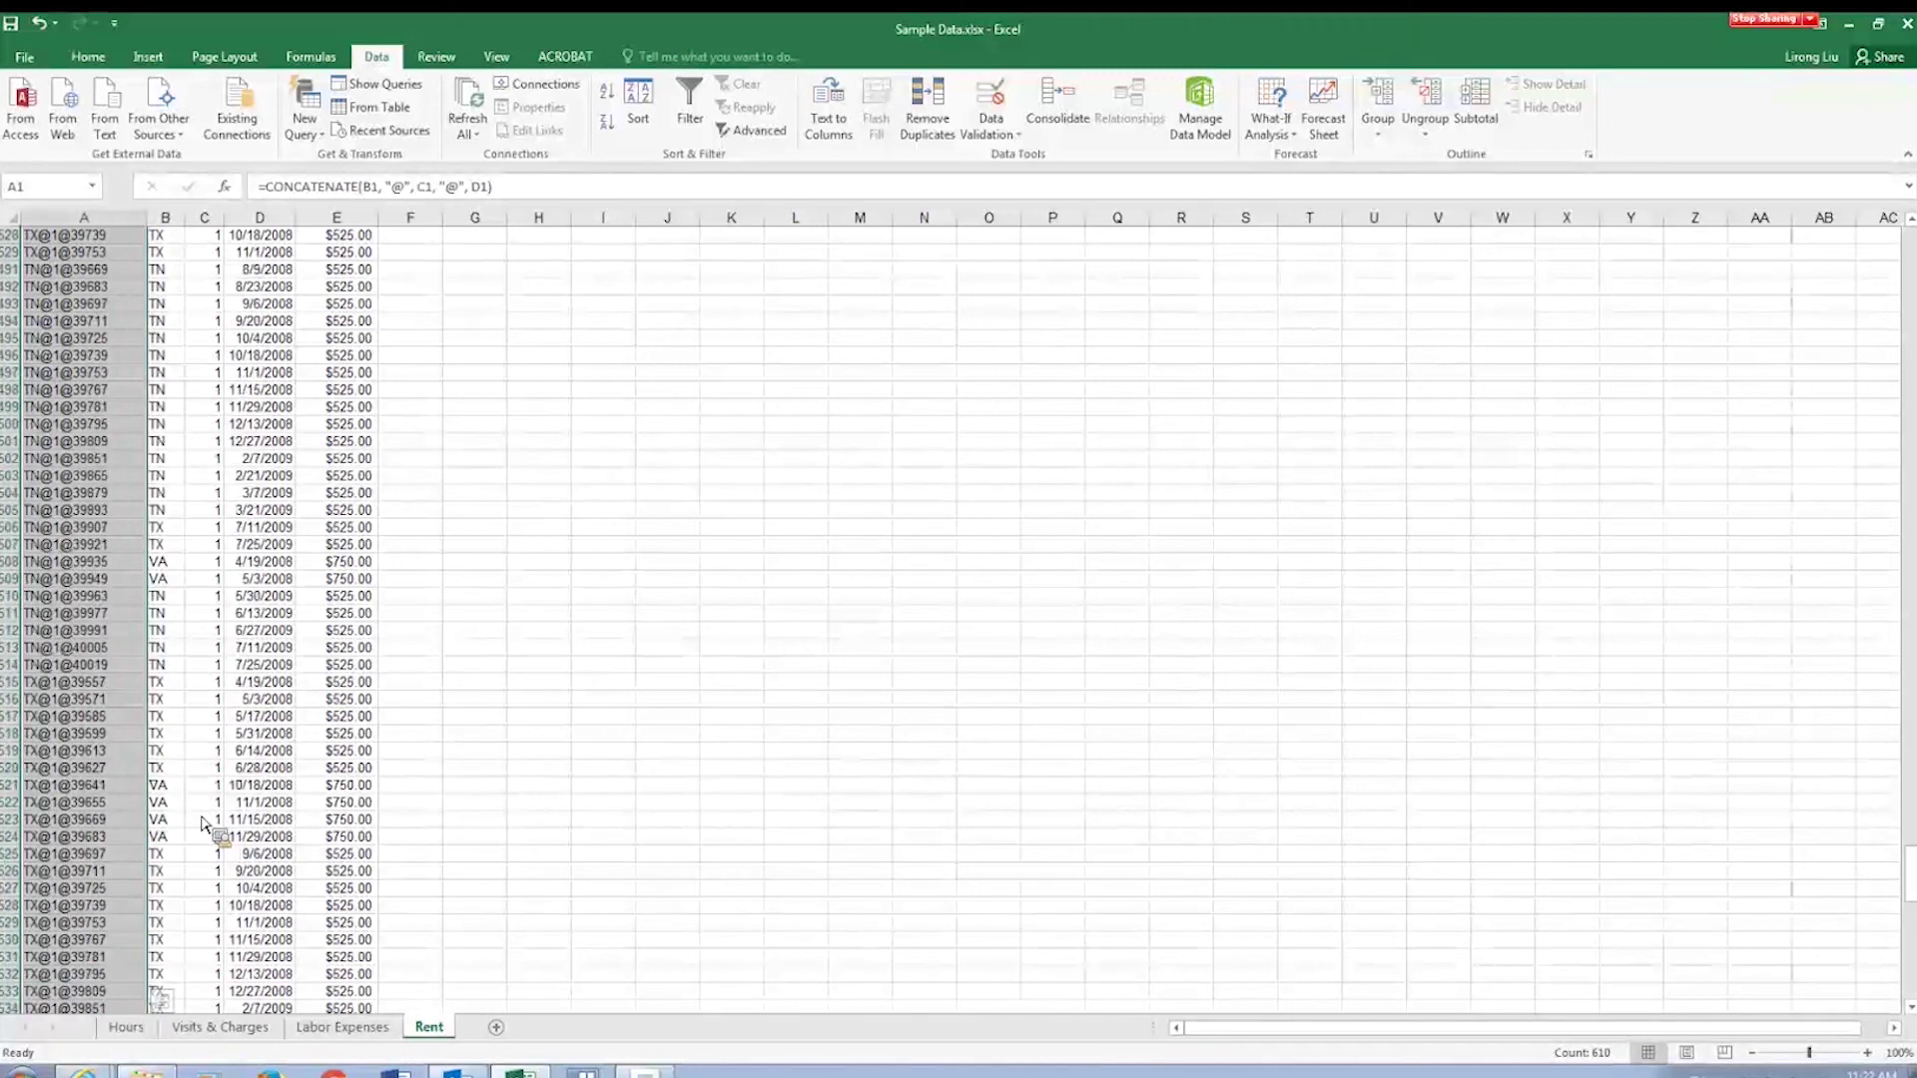
pyautogui.scroll(20, 202, 820)
pyautogui.scroll(20, 203, 821)
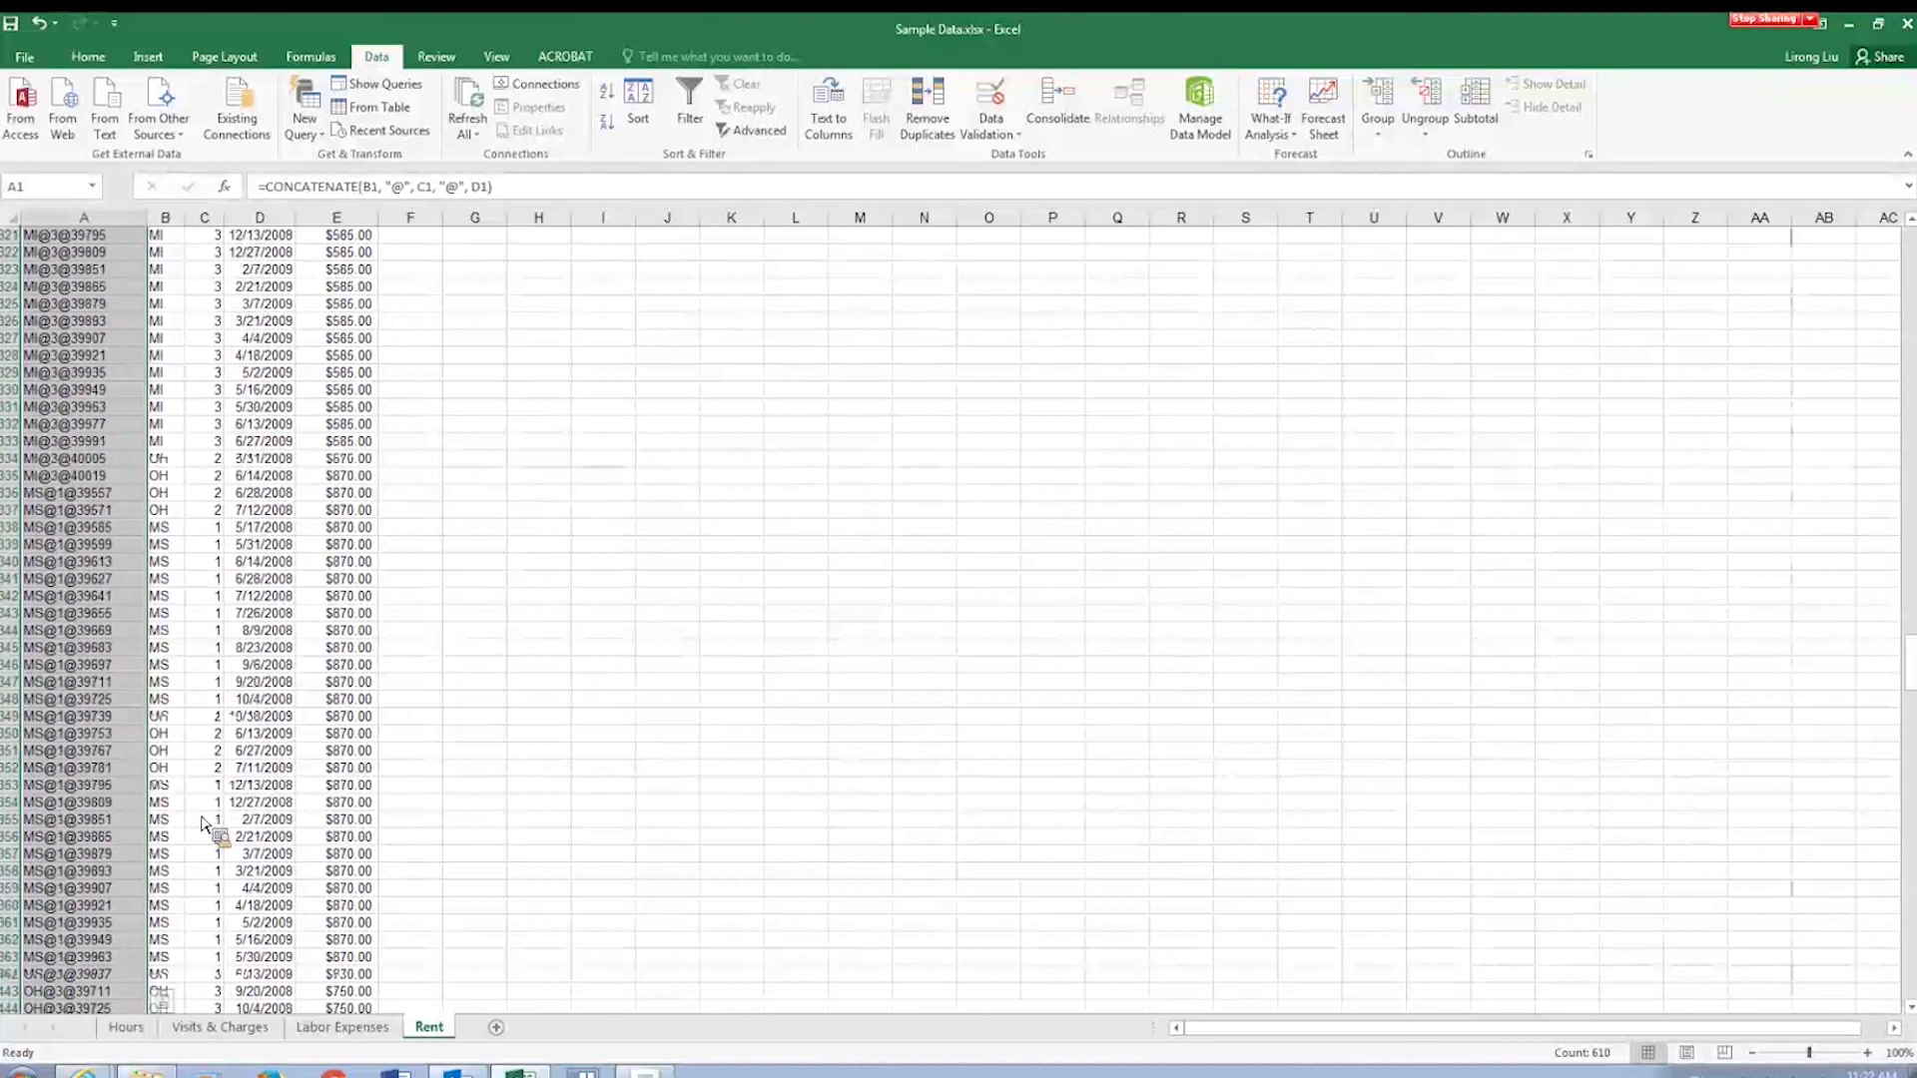
pyautogui.scroll(20, 203, 821)
pyautogui.scroll(20, 202, 822)
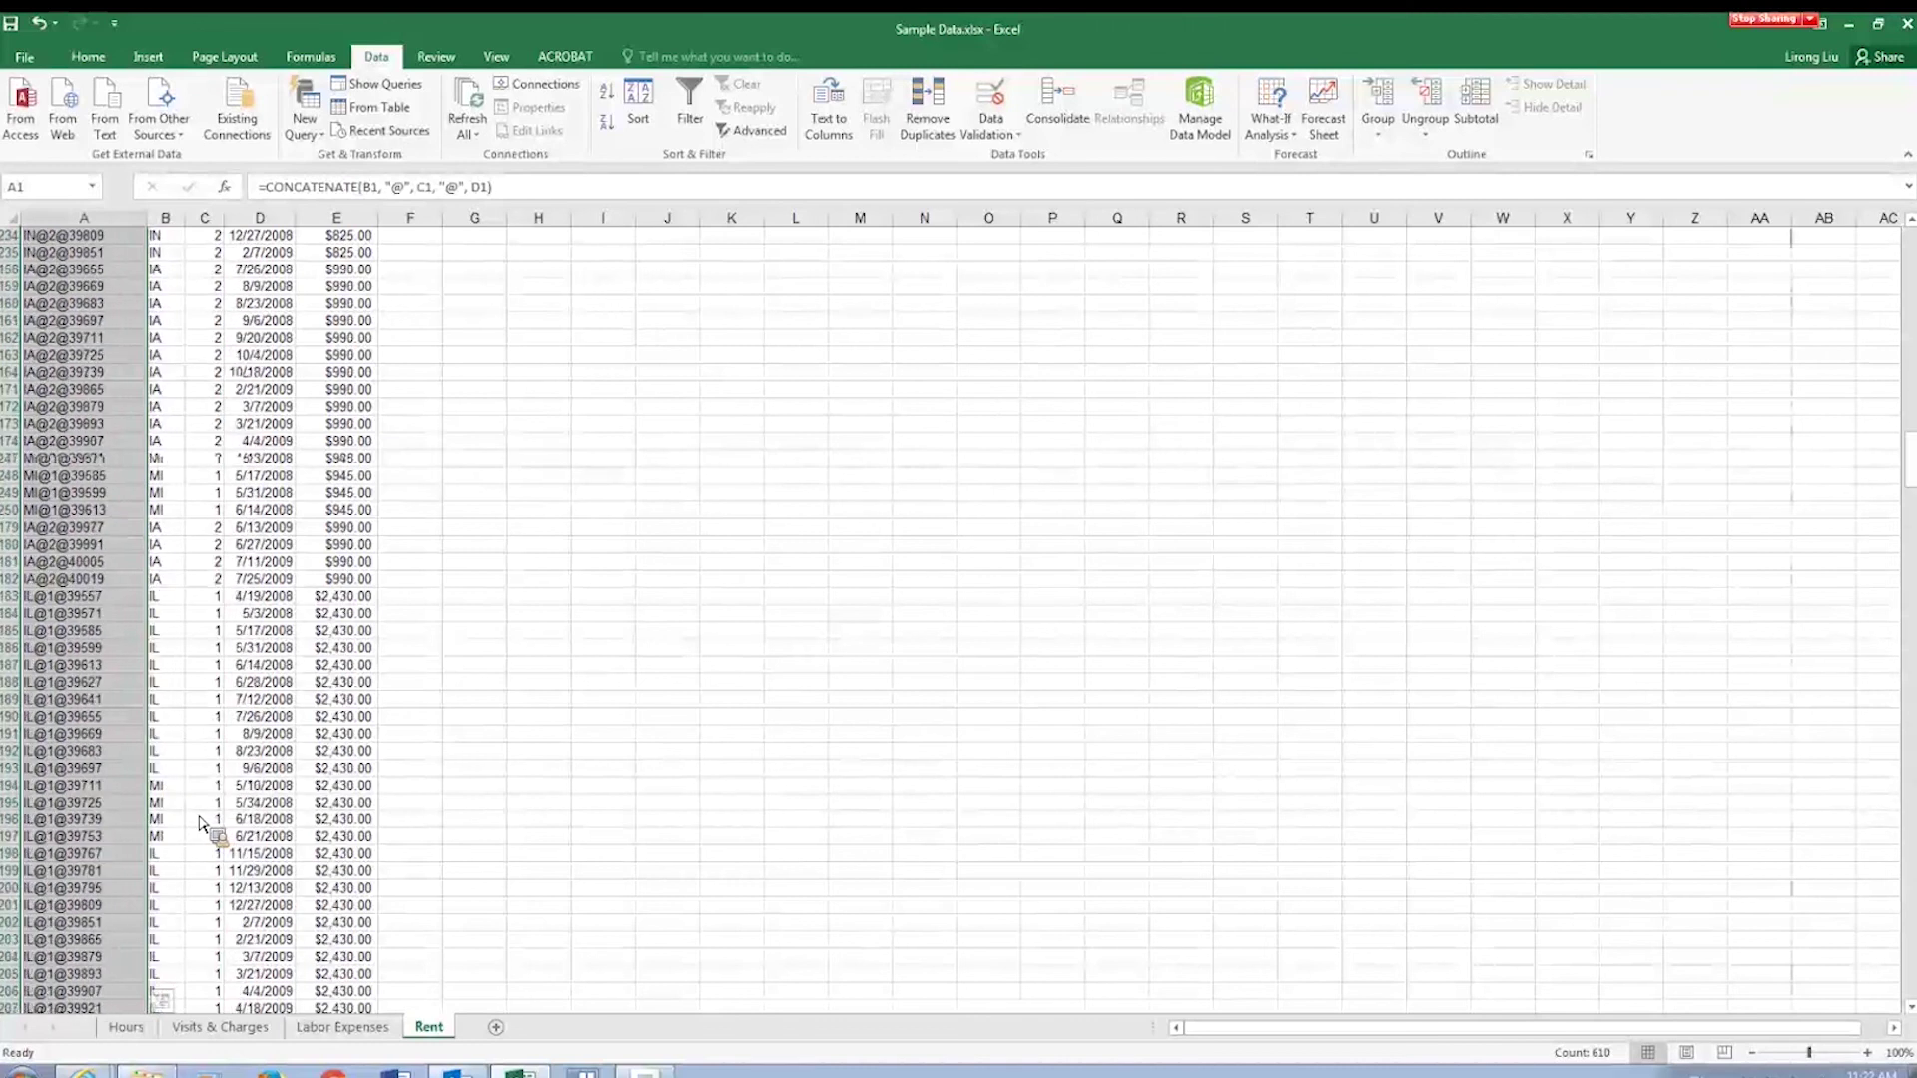
pyautogui.scroll(20, 203, 821)
pyautogui.scroll(20, 203, 821)
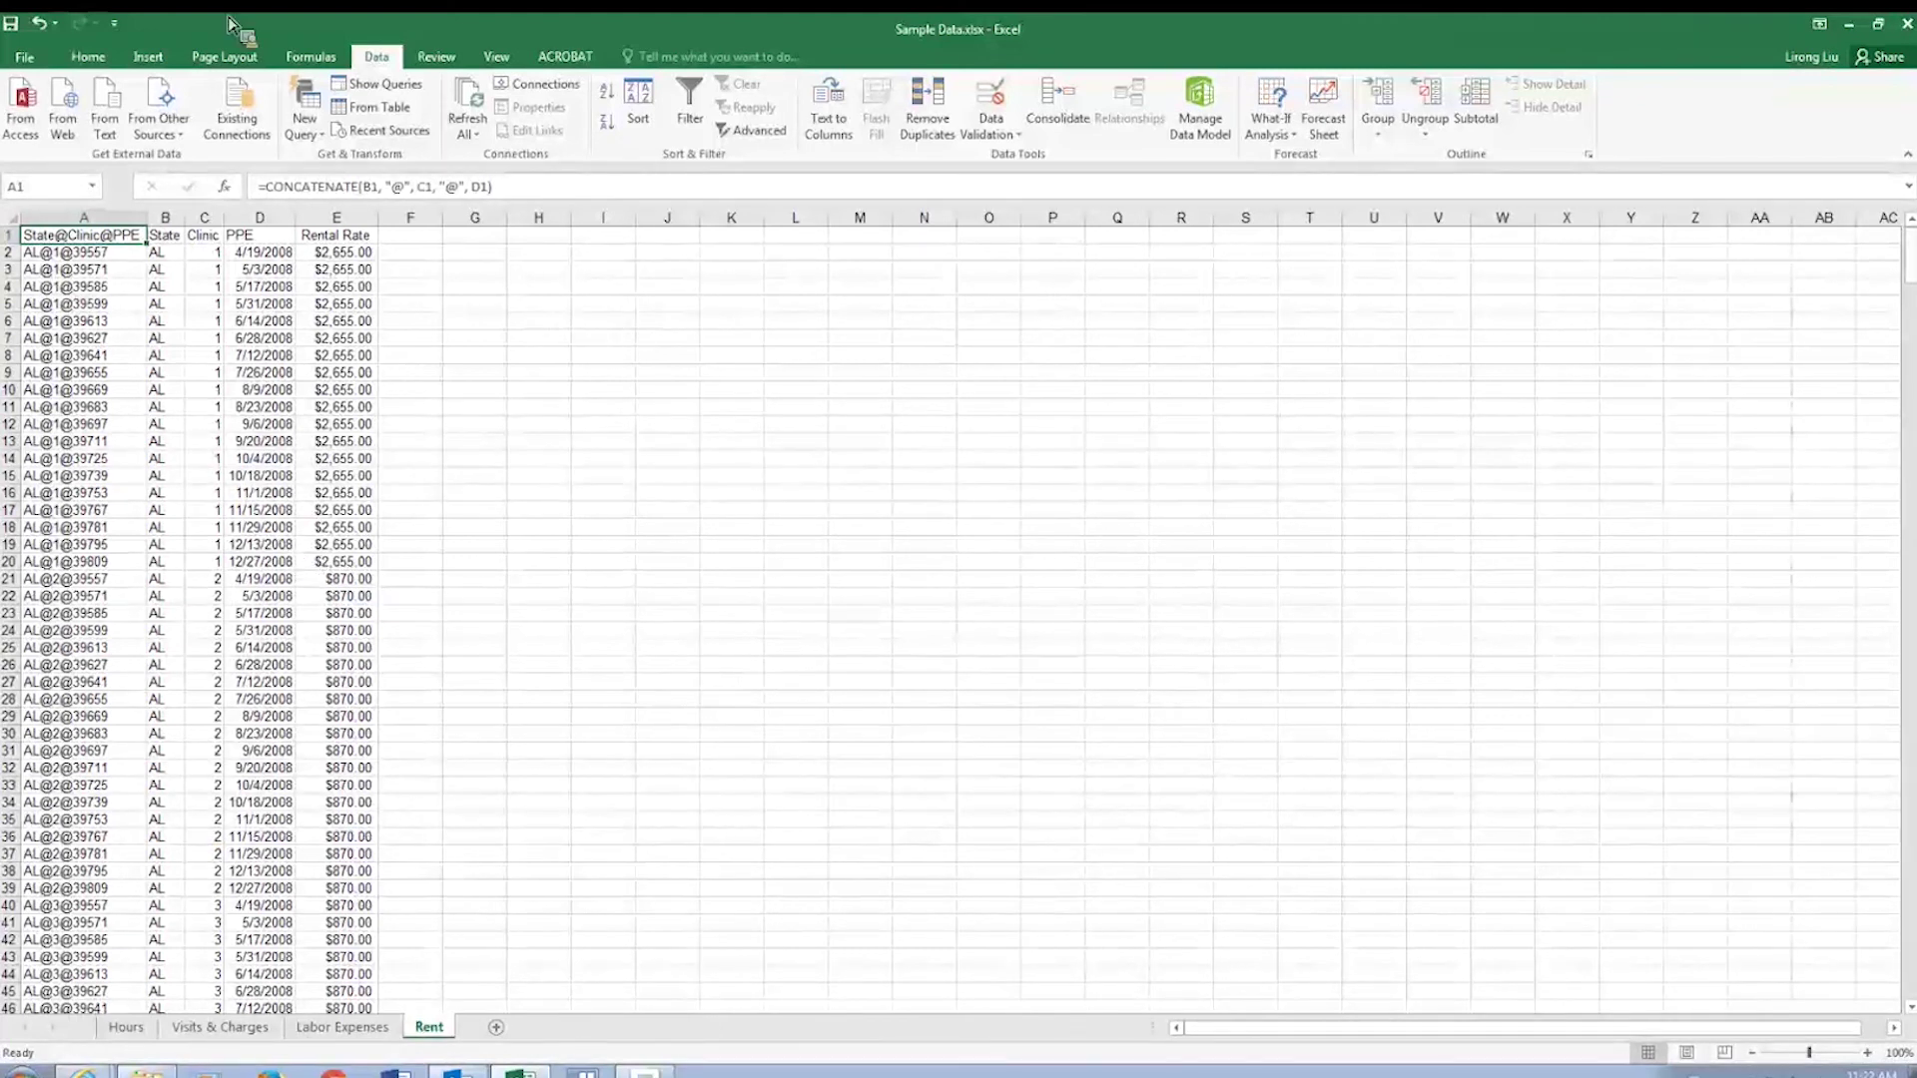
# Select all cells of the Hours sheet and define them as a named range called hours.
pyautogui.click(139, 1025)
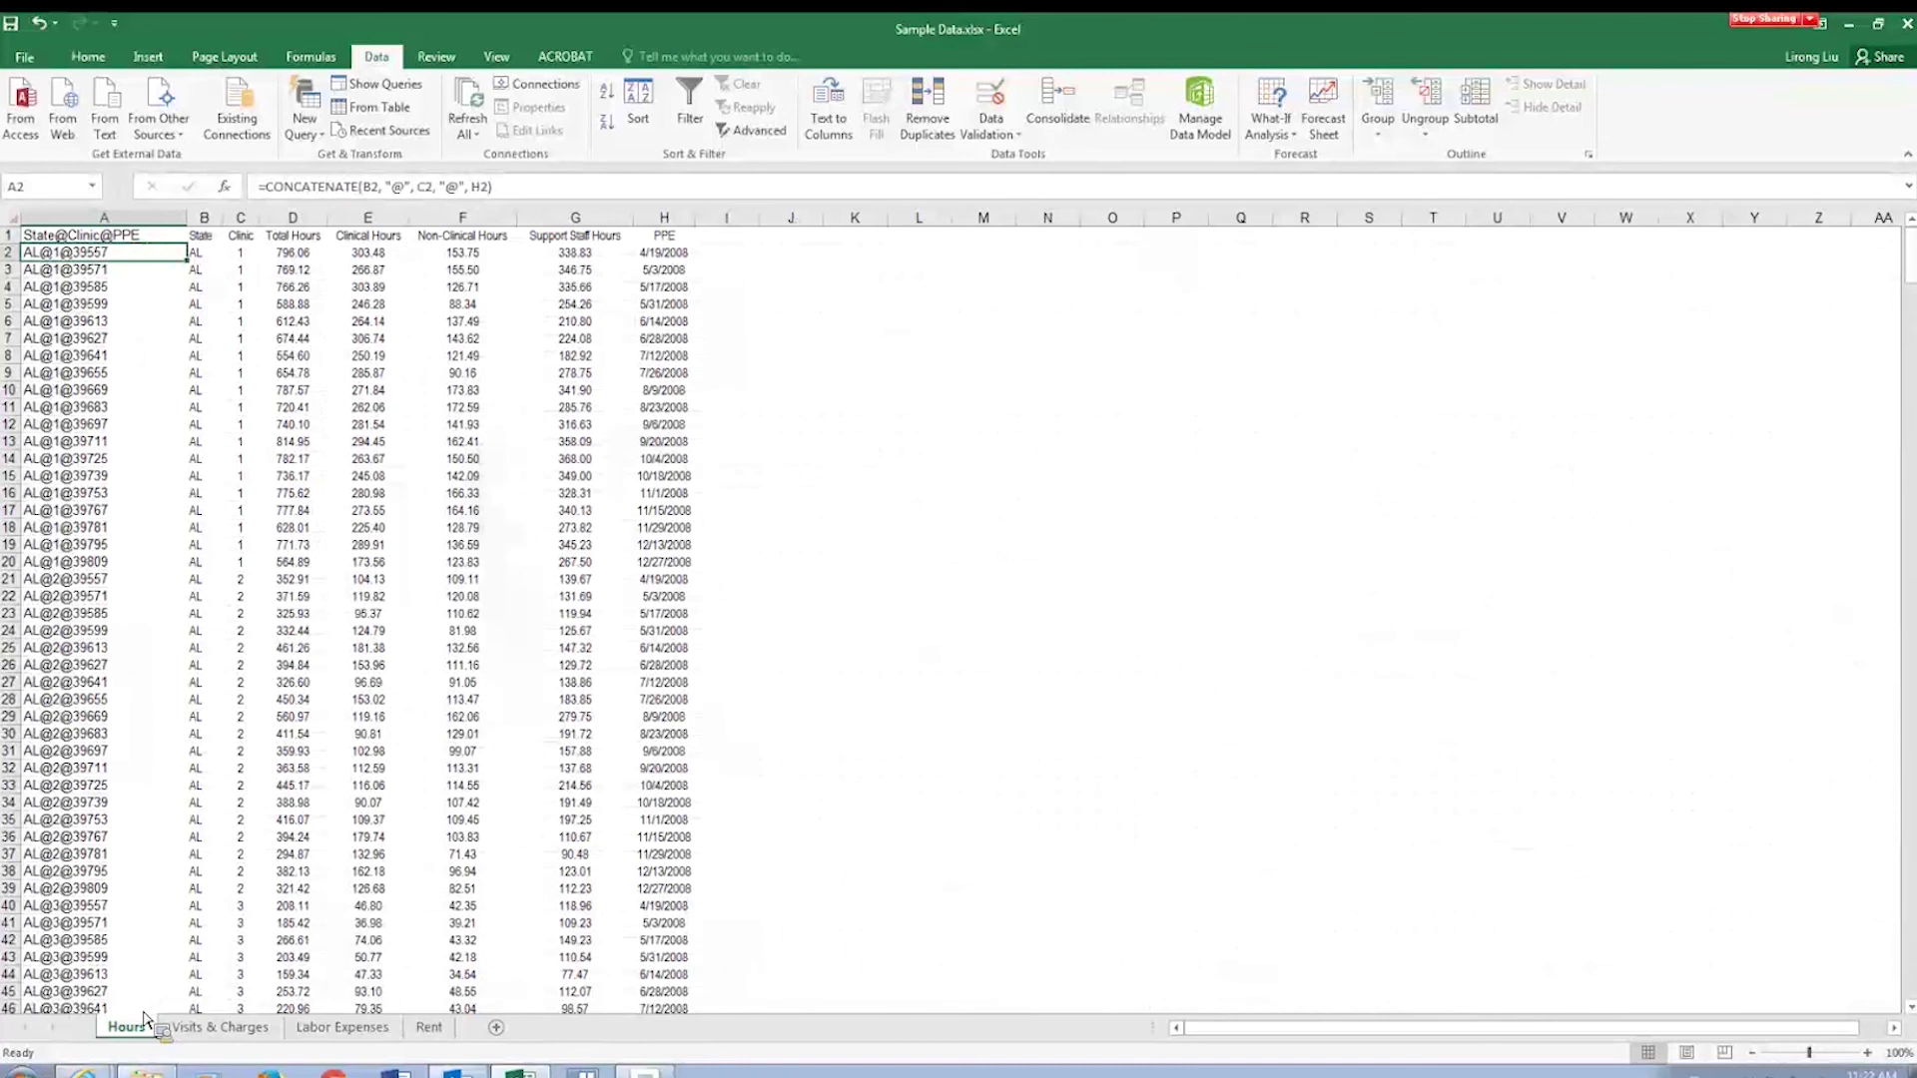
pyautogui.click(111, 240)
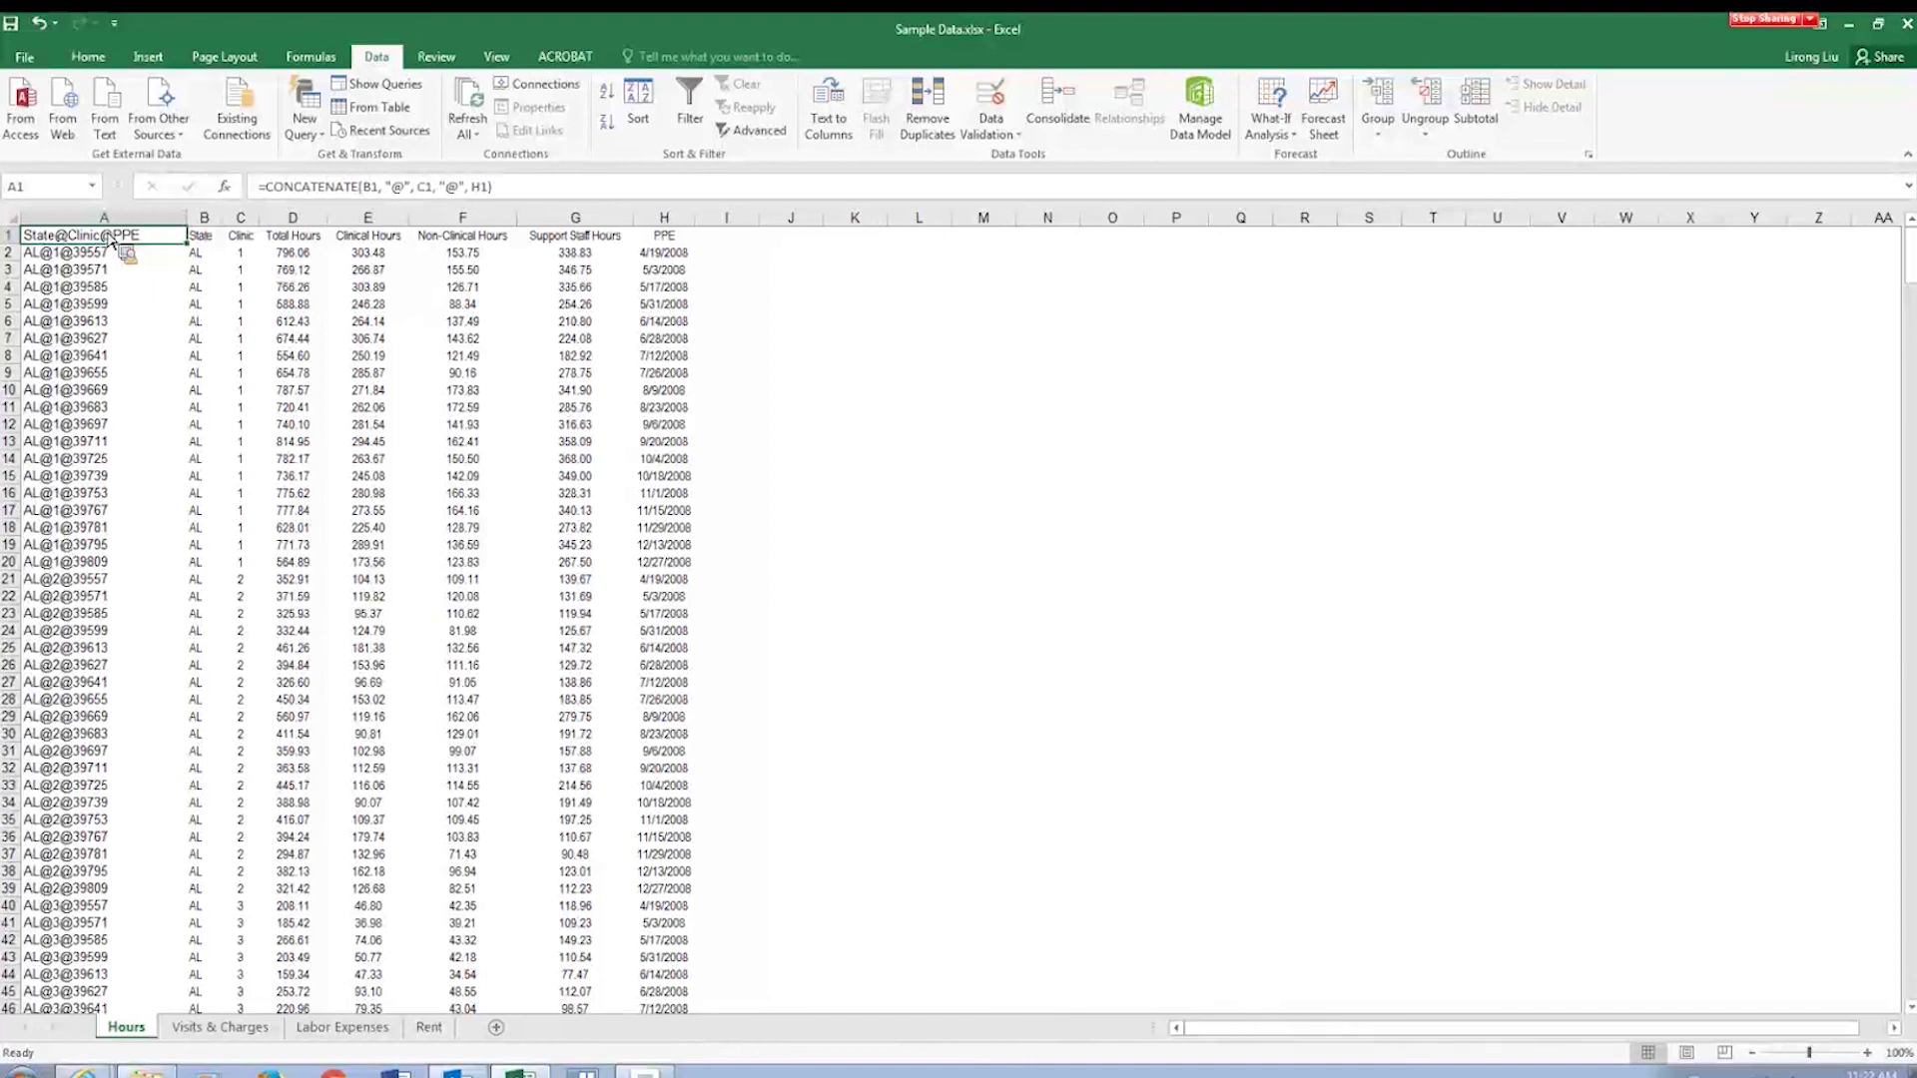
pyautogui.click(112, 238)
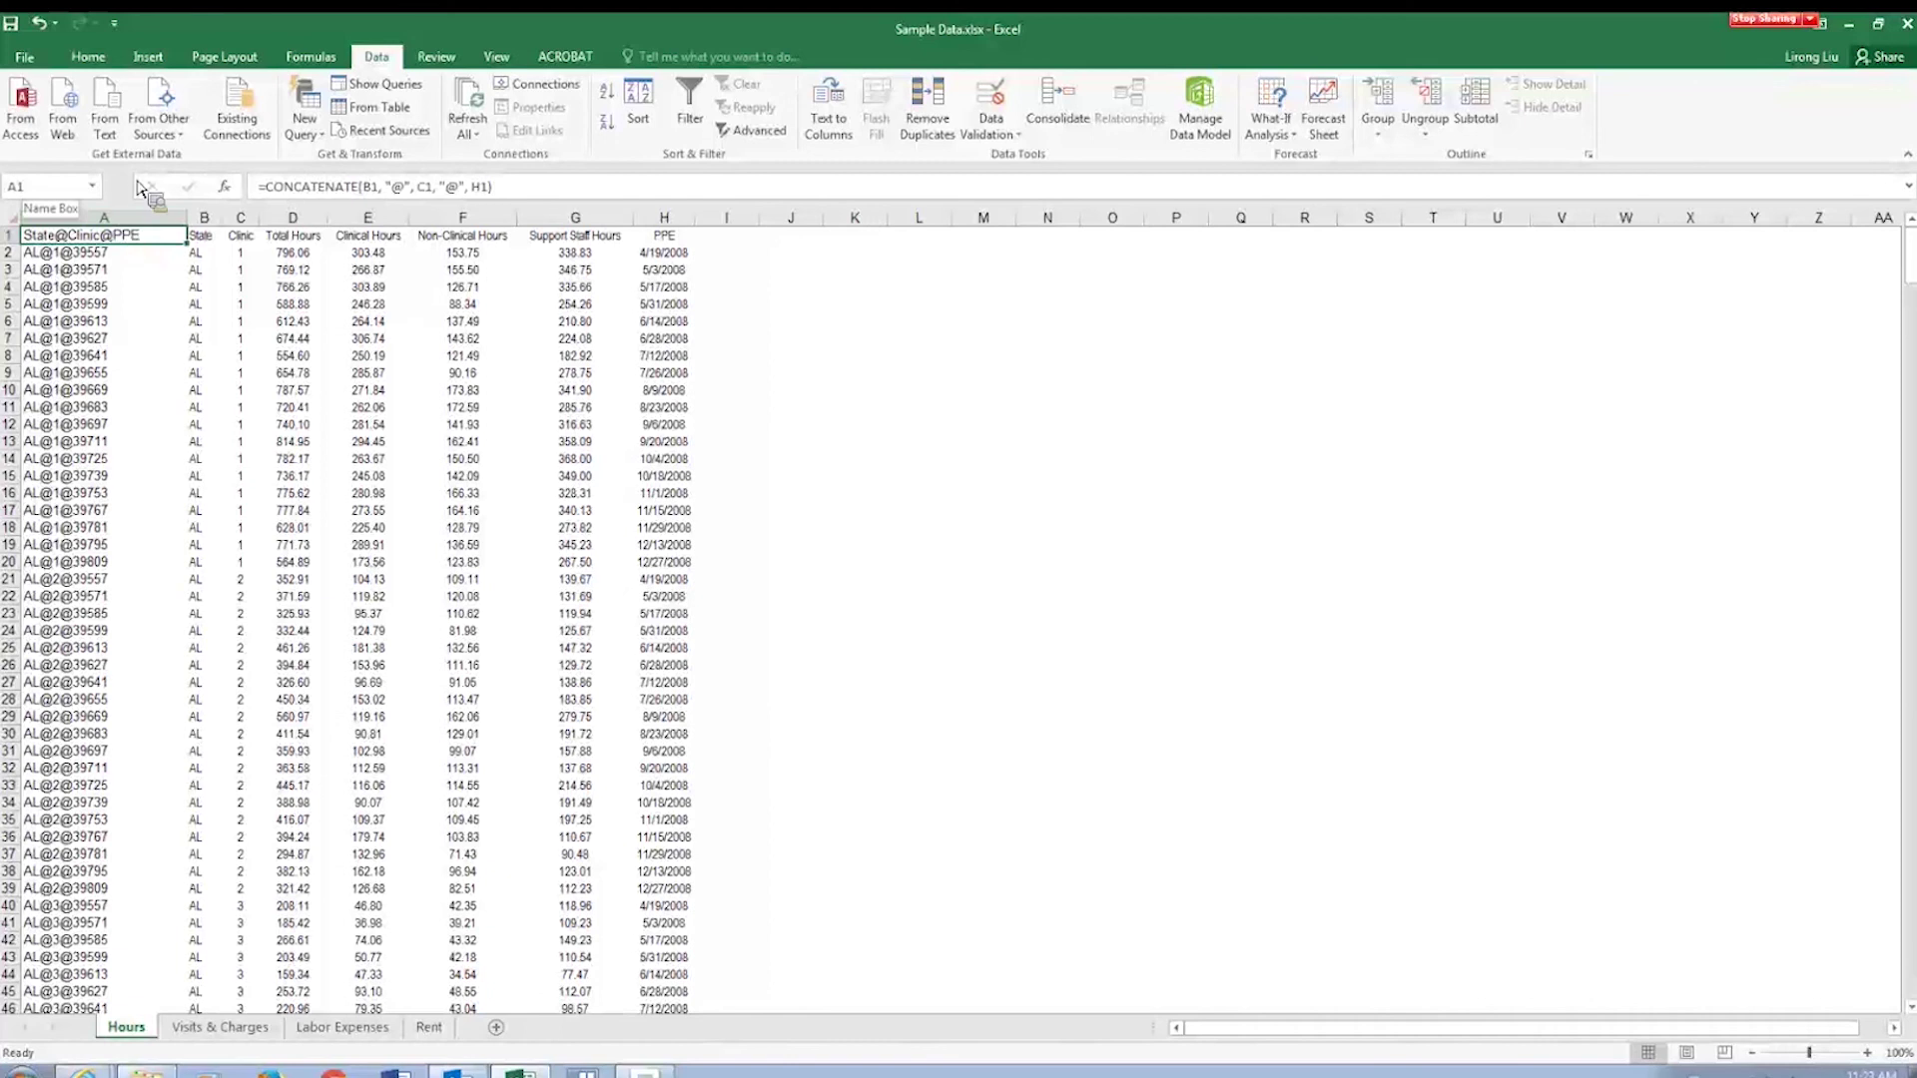
pyautogui.click(40, 186)
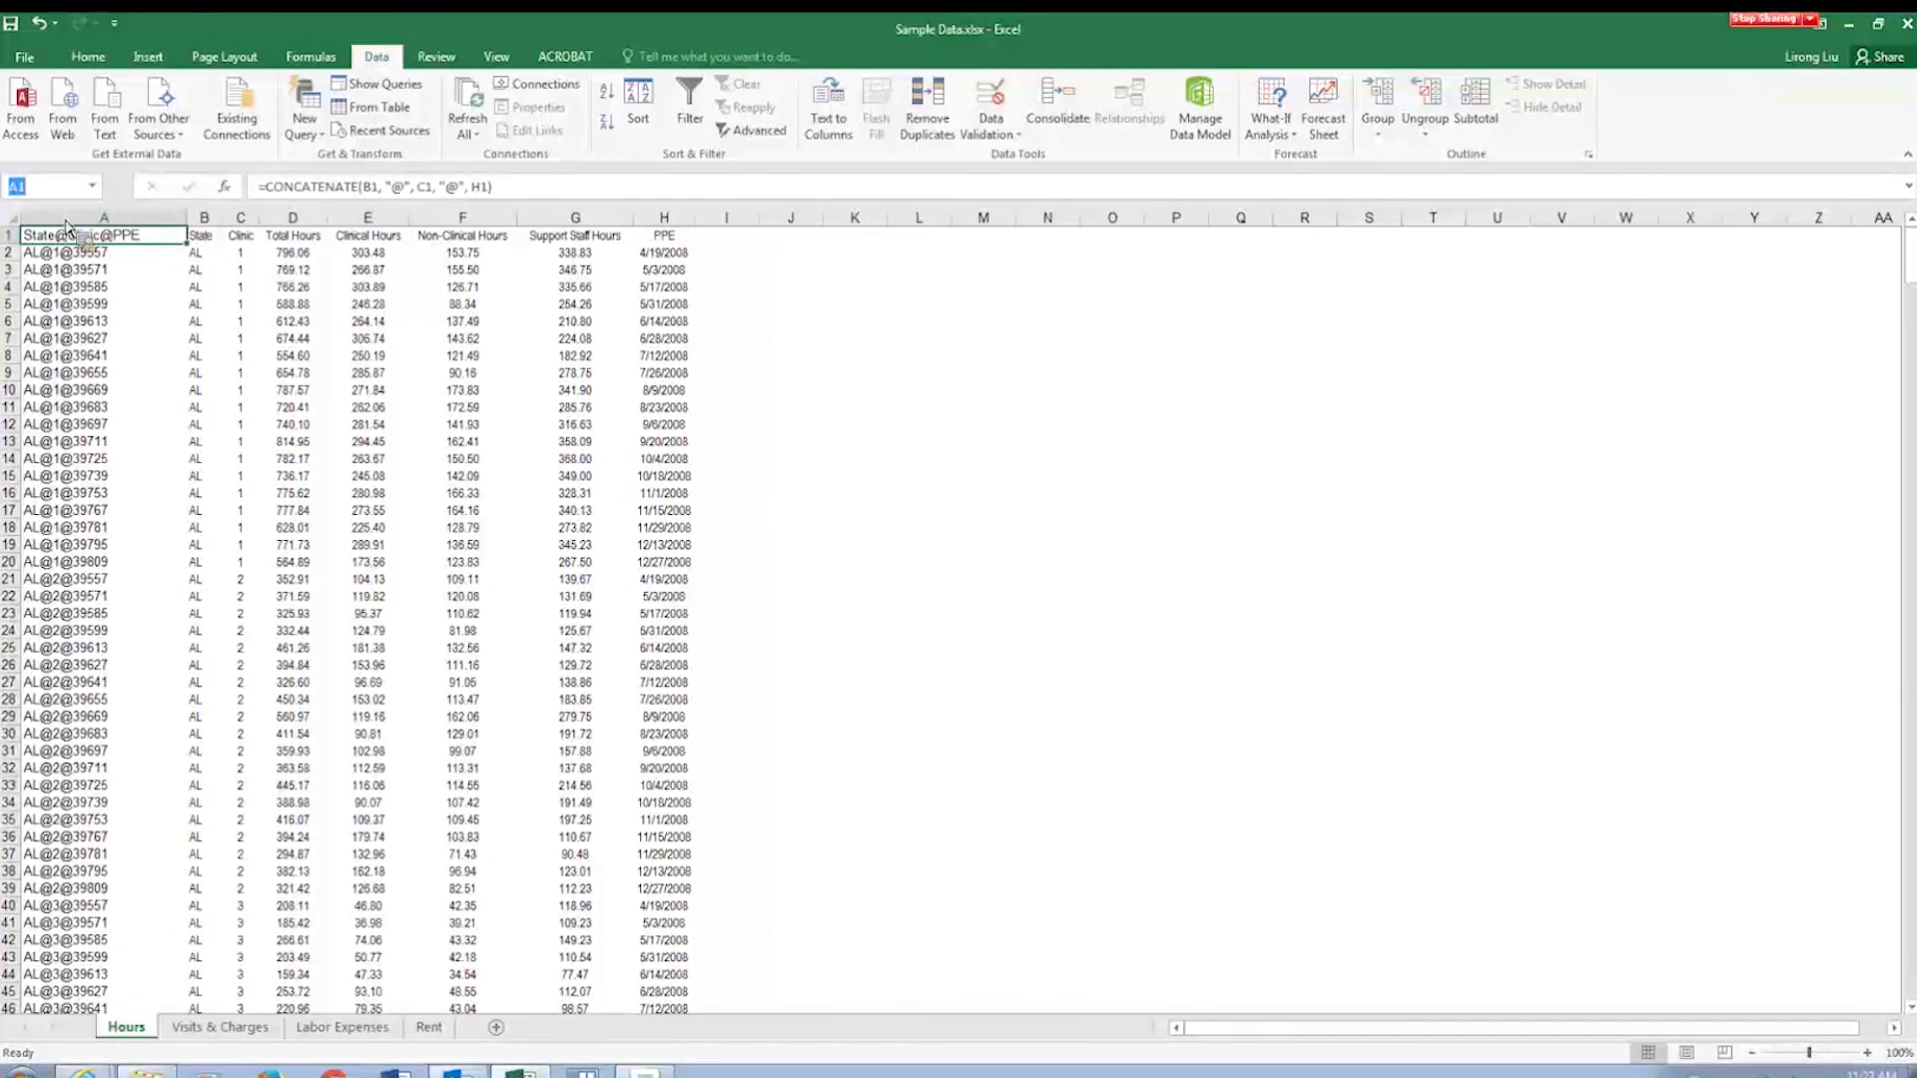
pyautogui.click(12, 219)
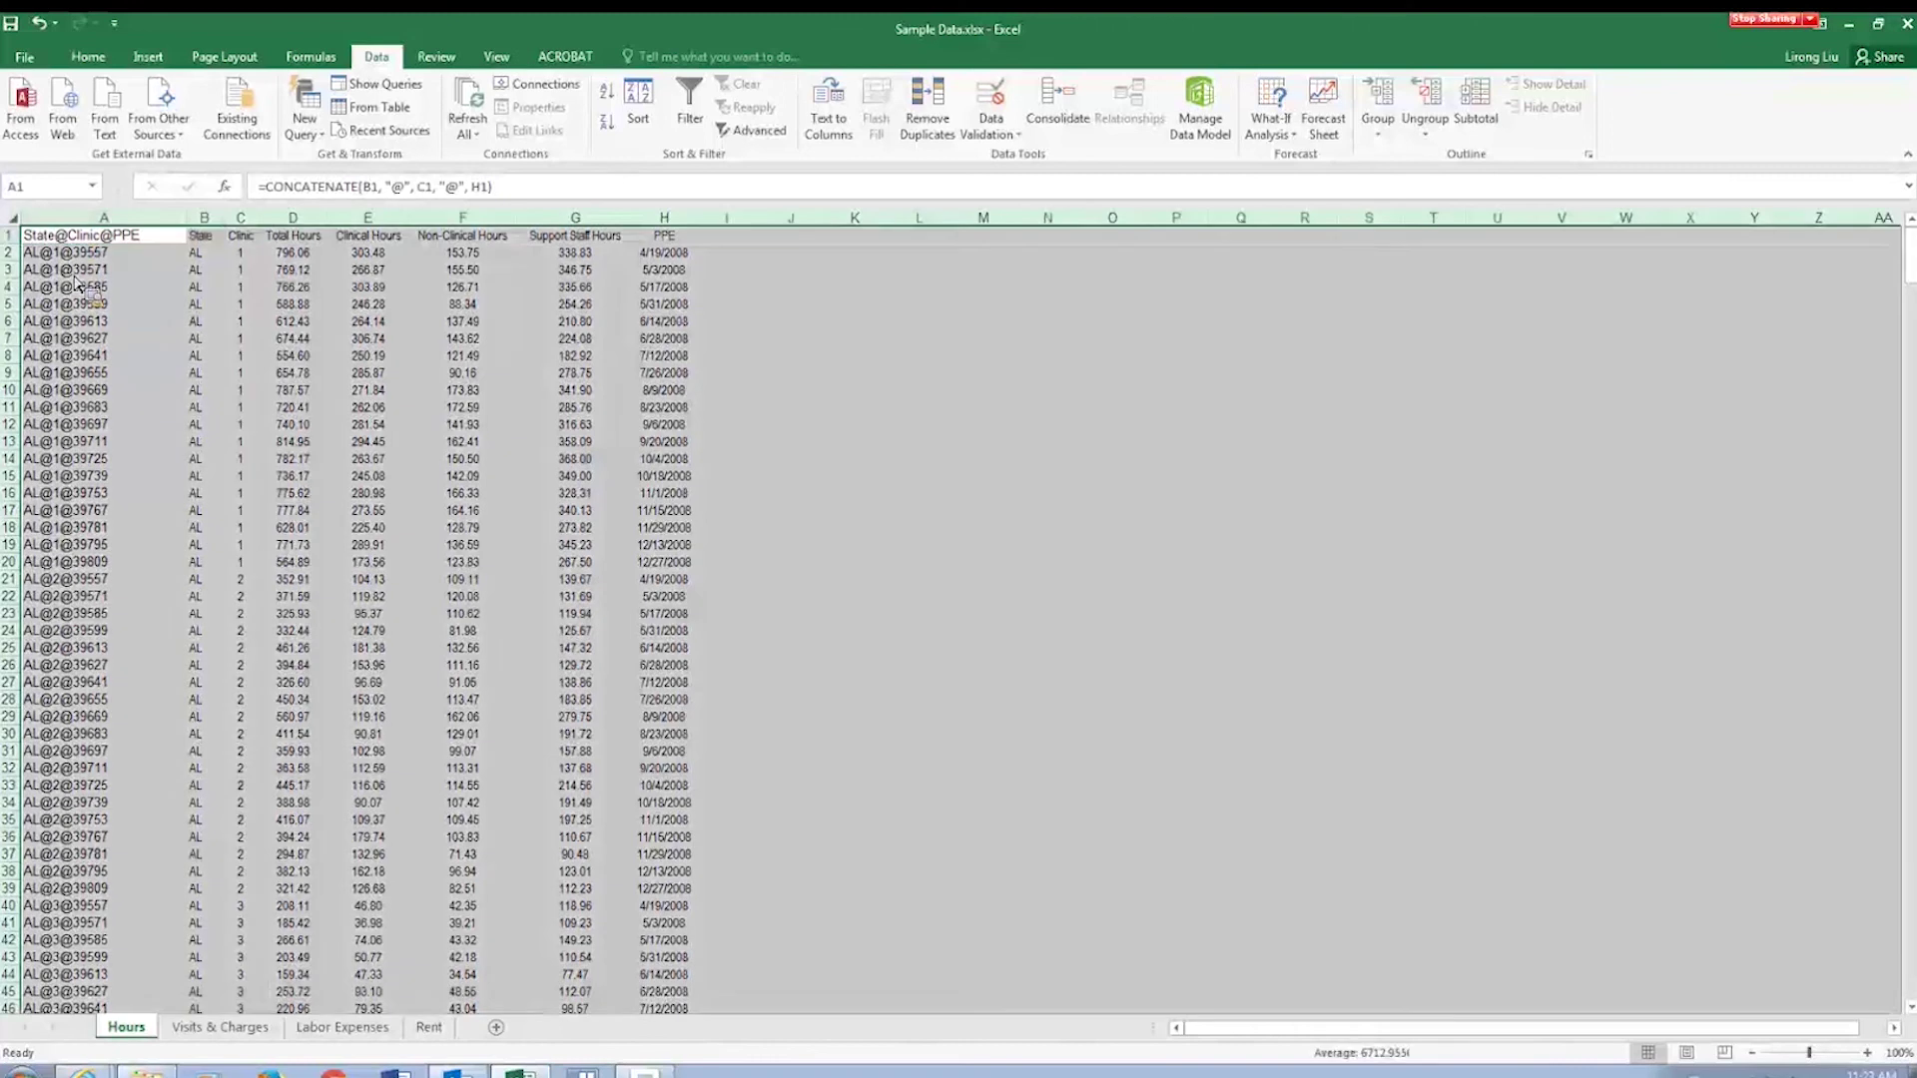
pyautogui.click(40, 188)
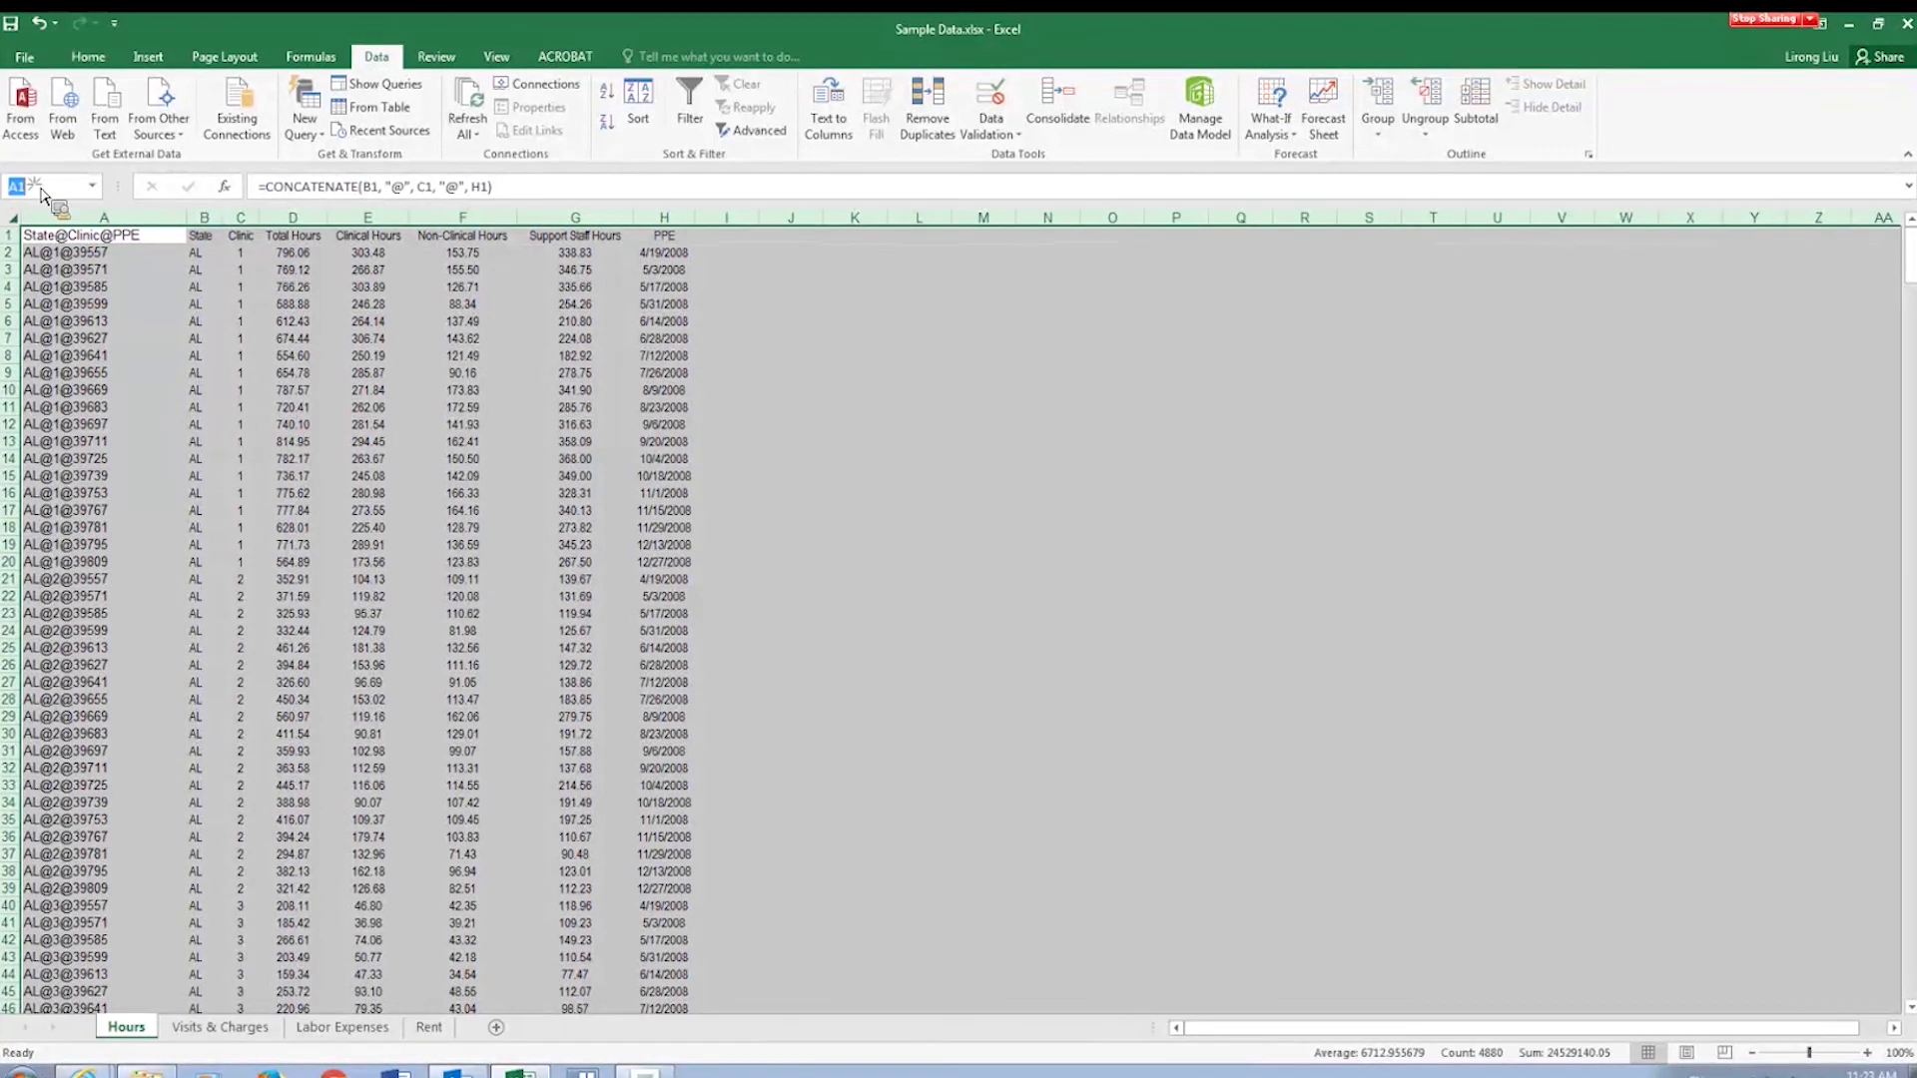
pyautogui.write('hours')
pyautogui.click(212, 509)
# Select all cells of the Visits & Charges sheet and define them as a named range called visits.
pyautogui.click(220, 1027)
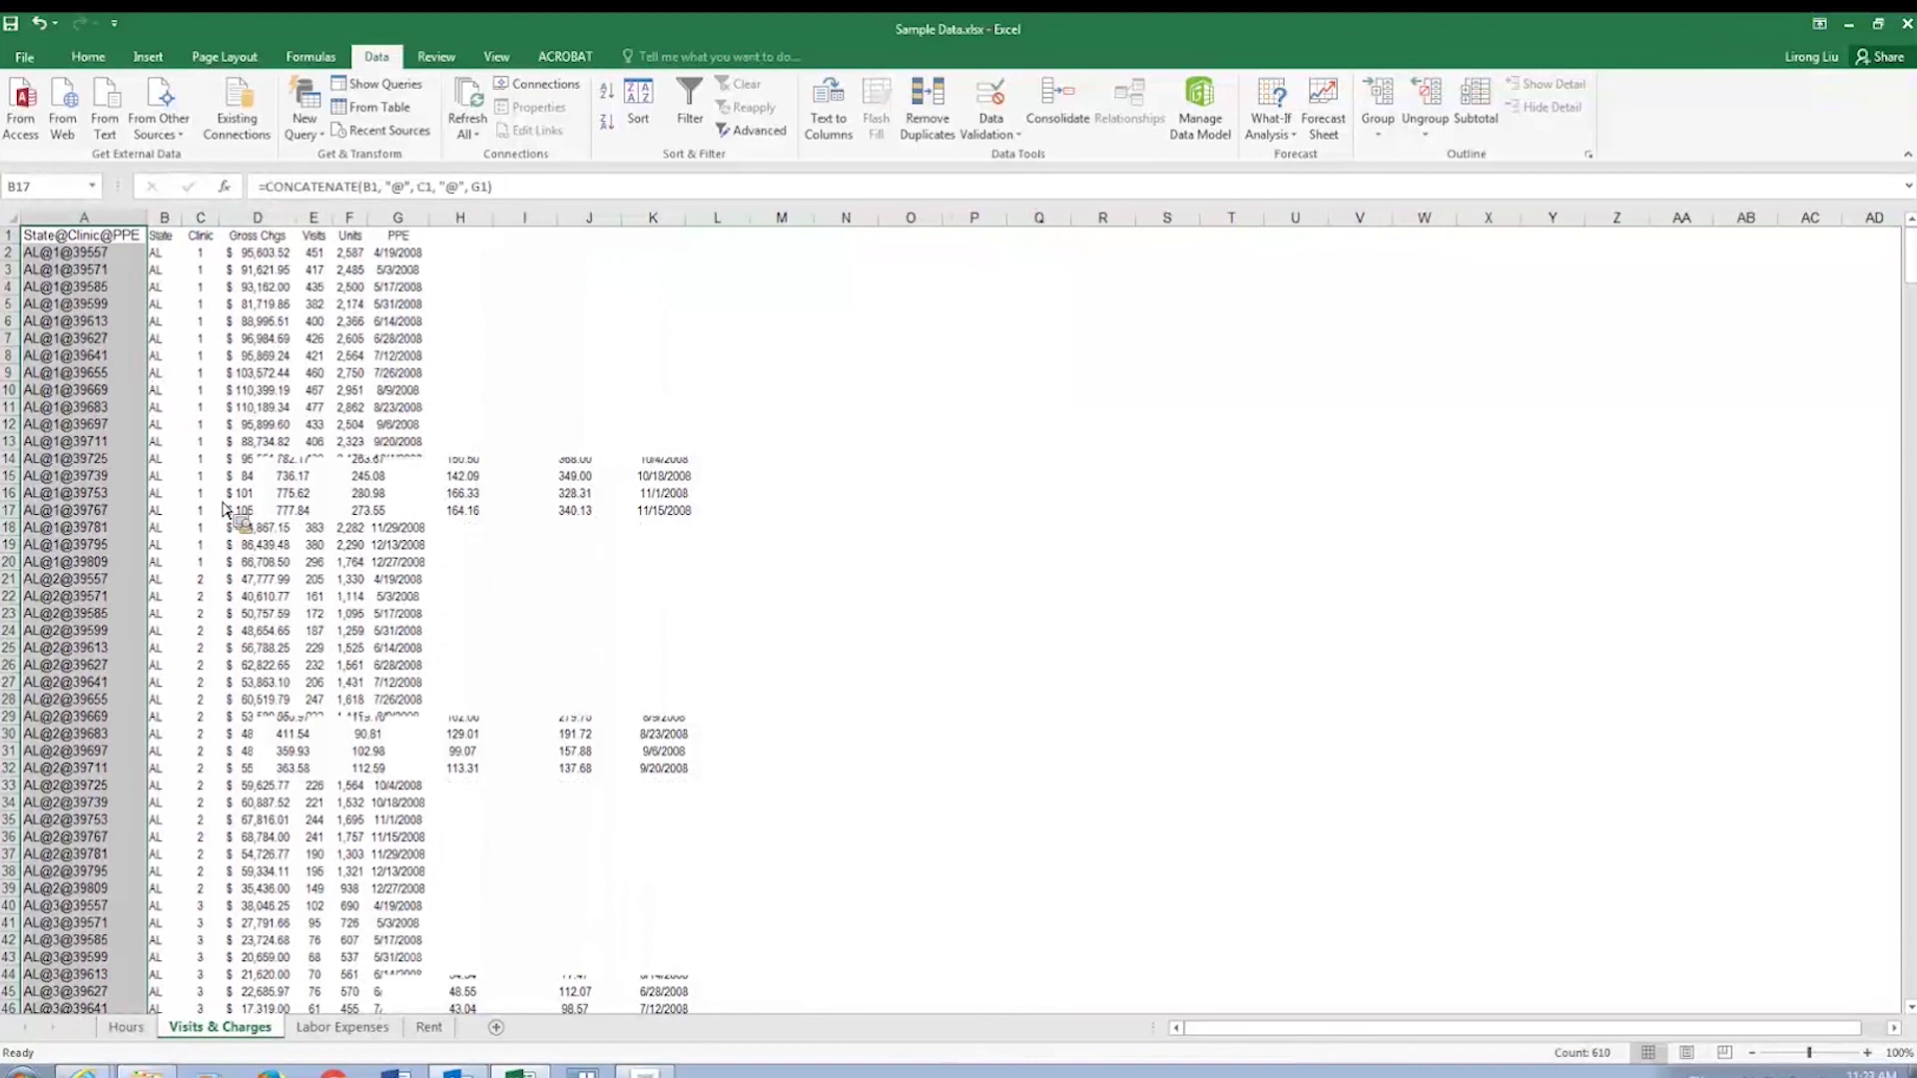
pyautogui.click(48, 189)
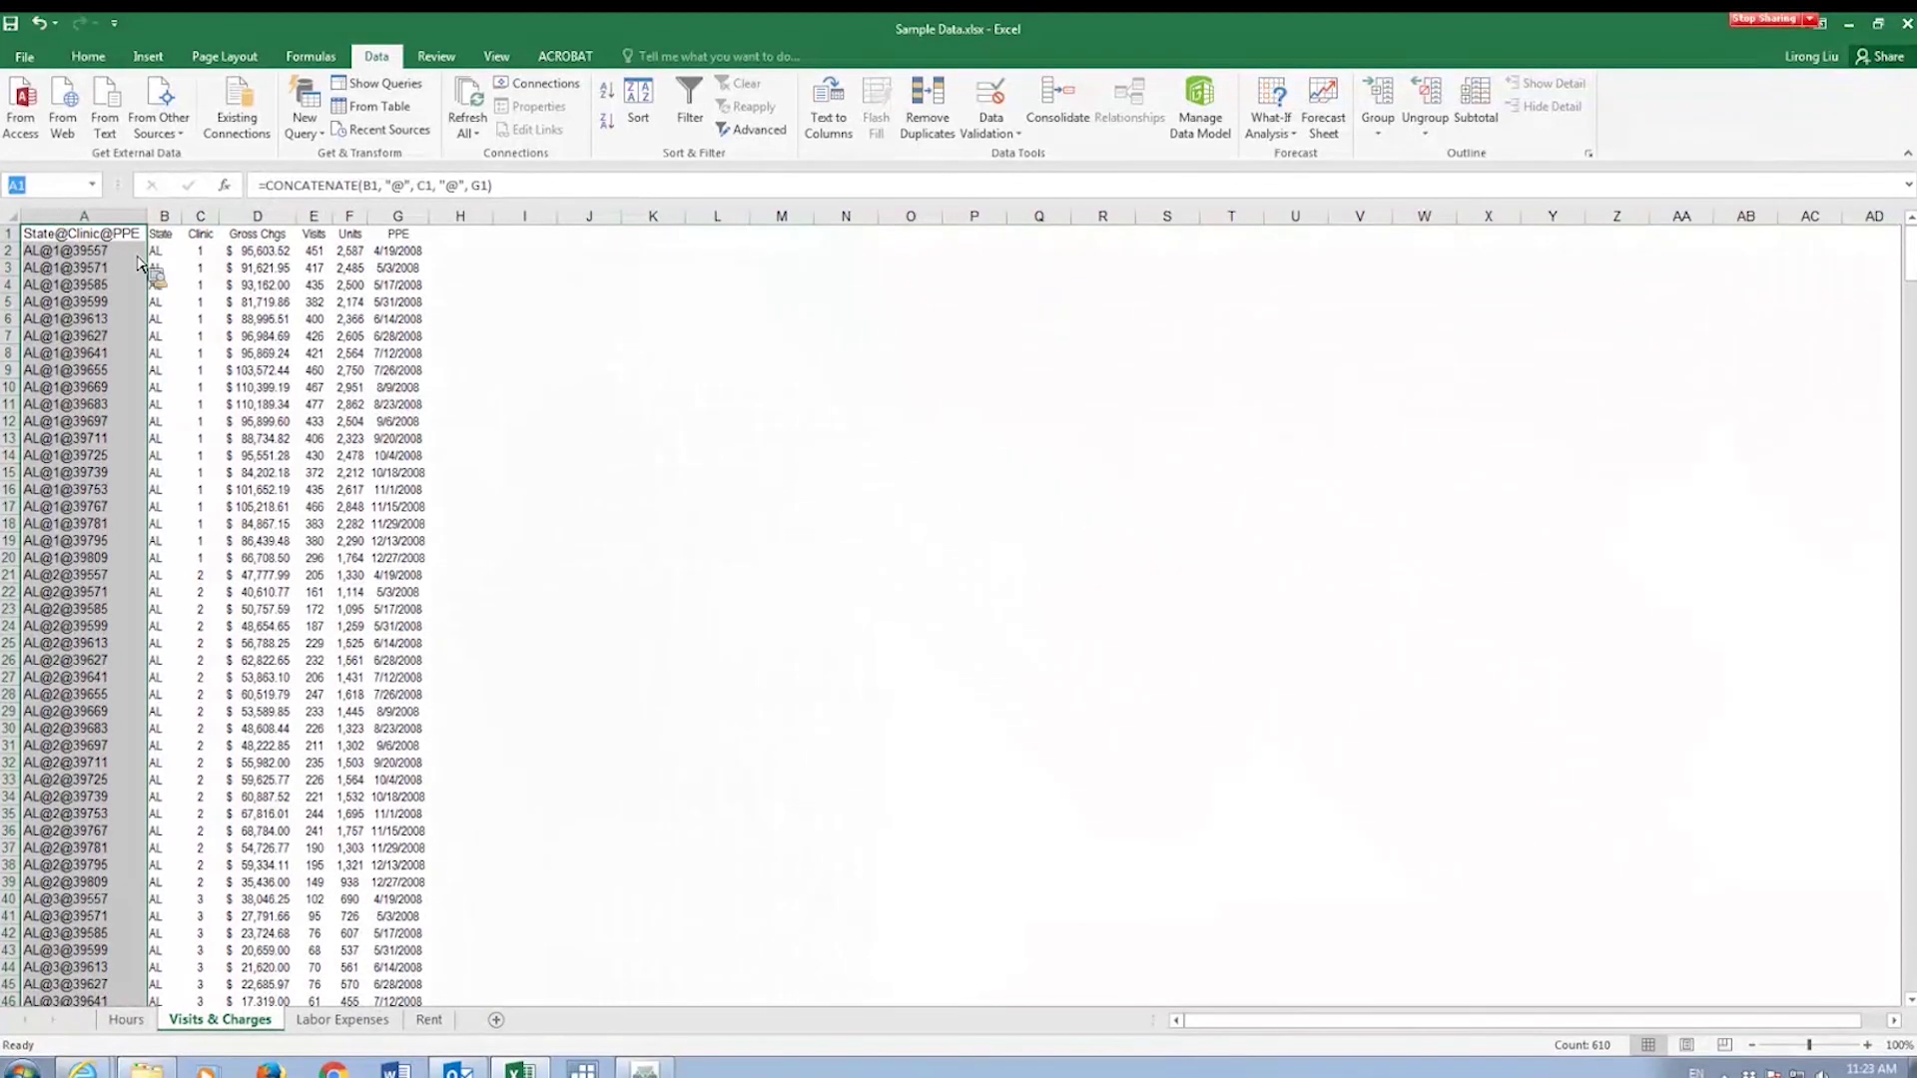
pyautogui.hotkey('ctrl', 'a')
pyautogui.click(38, 195)
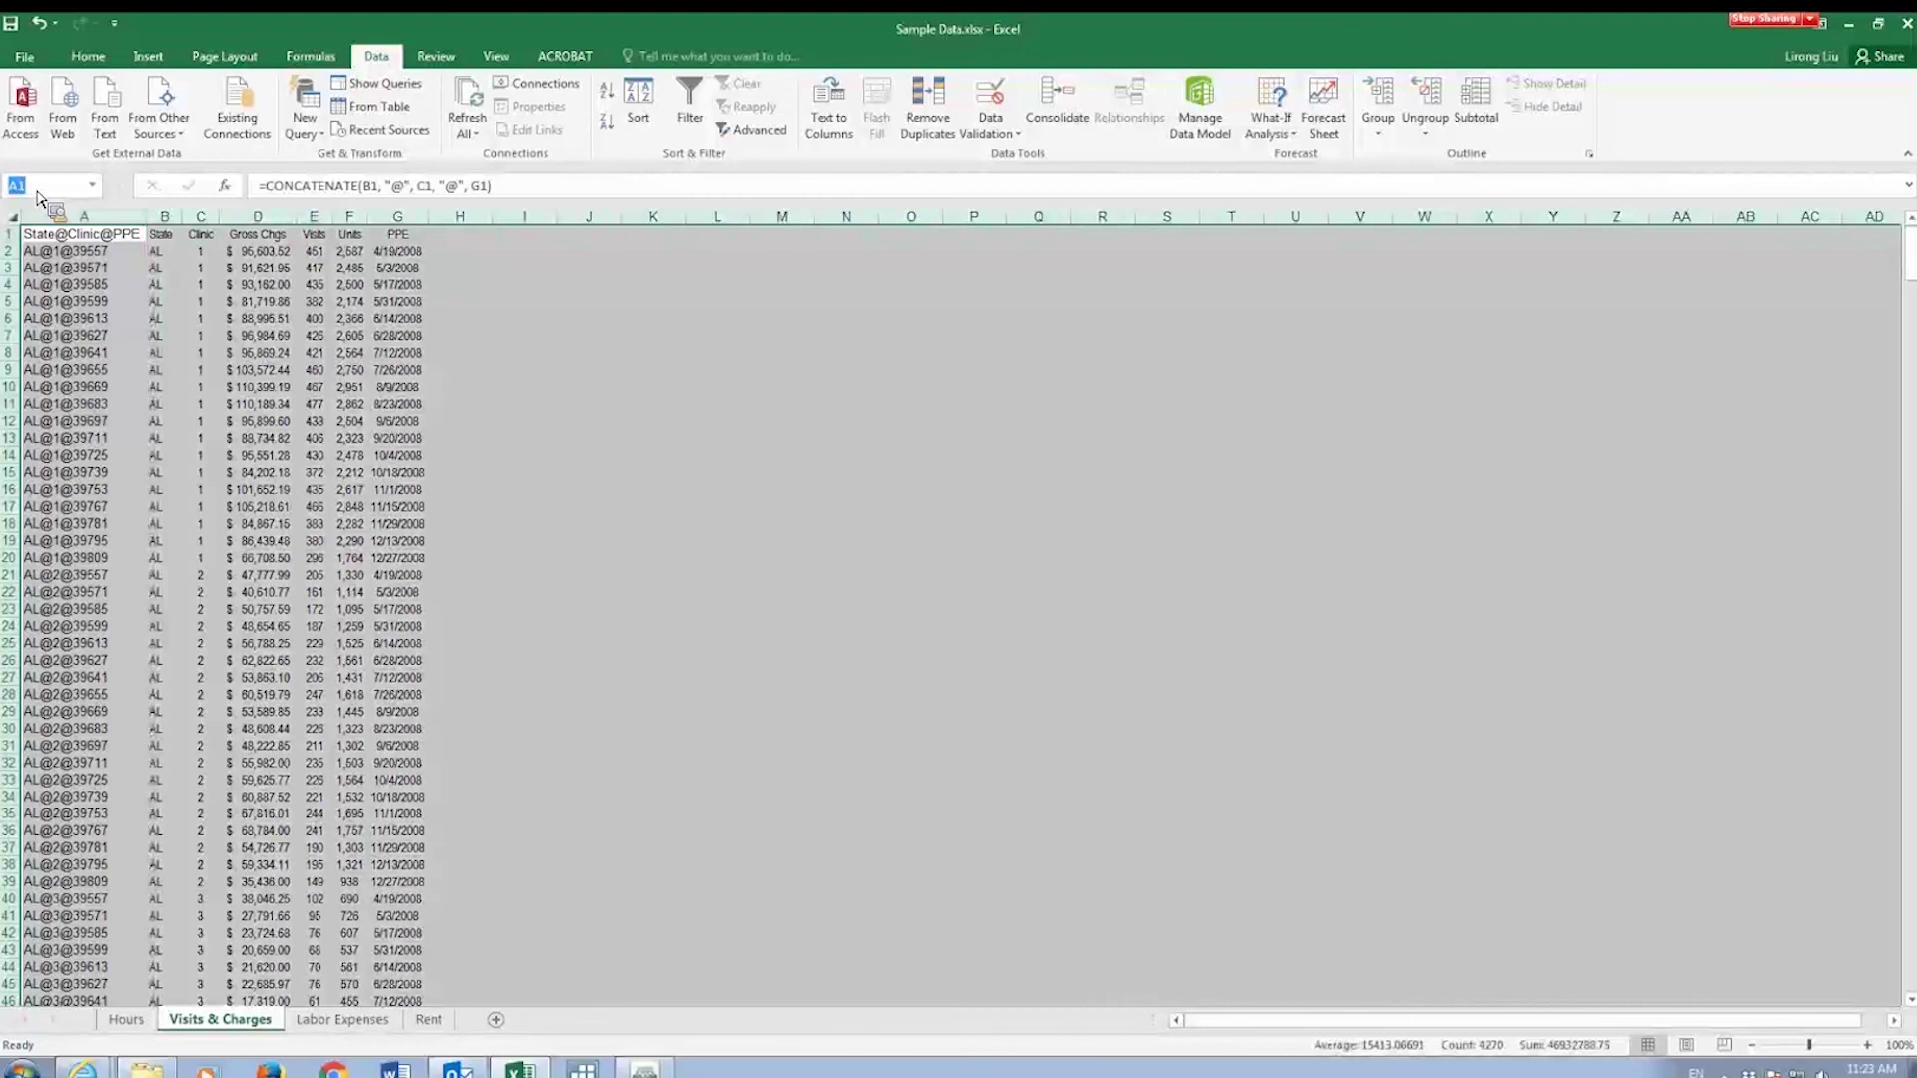
pyautogui.write('visi')
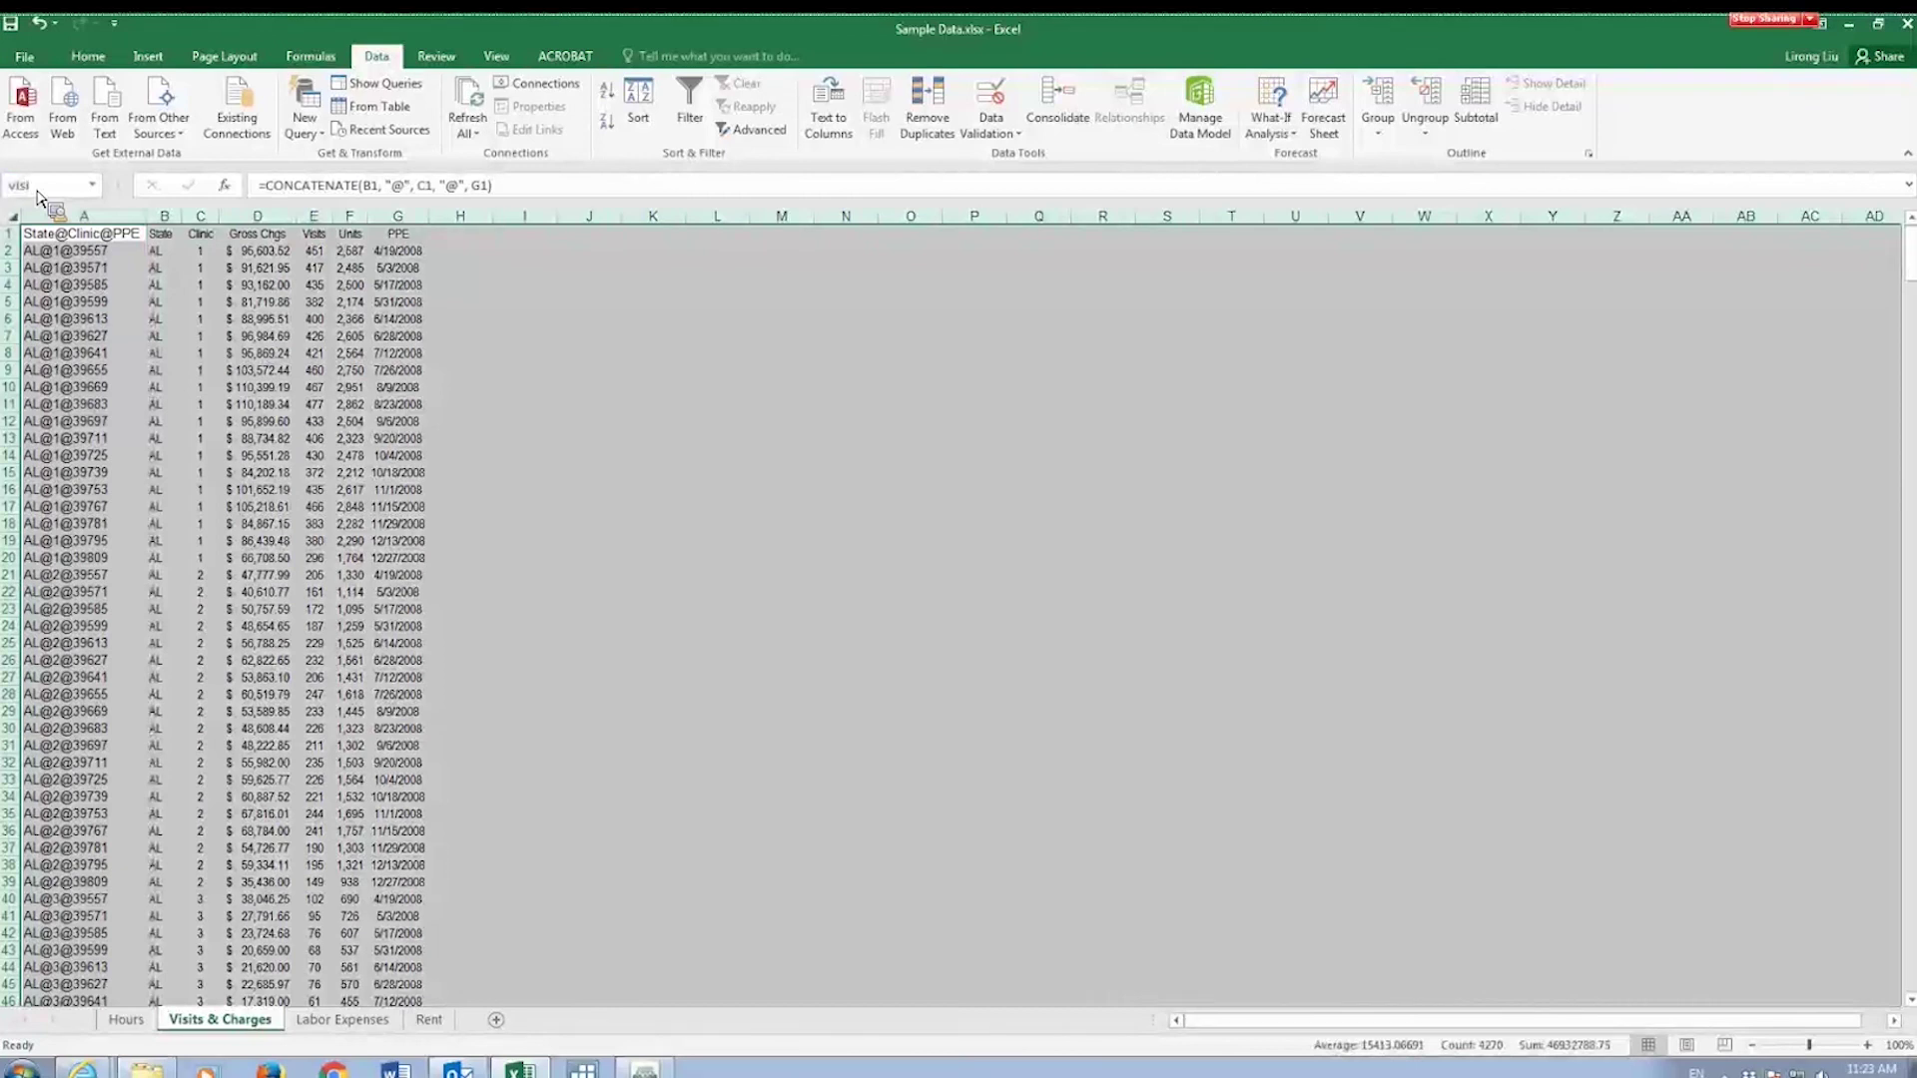
pyautogui.write('ts')
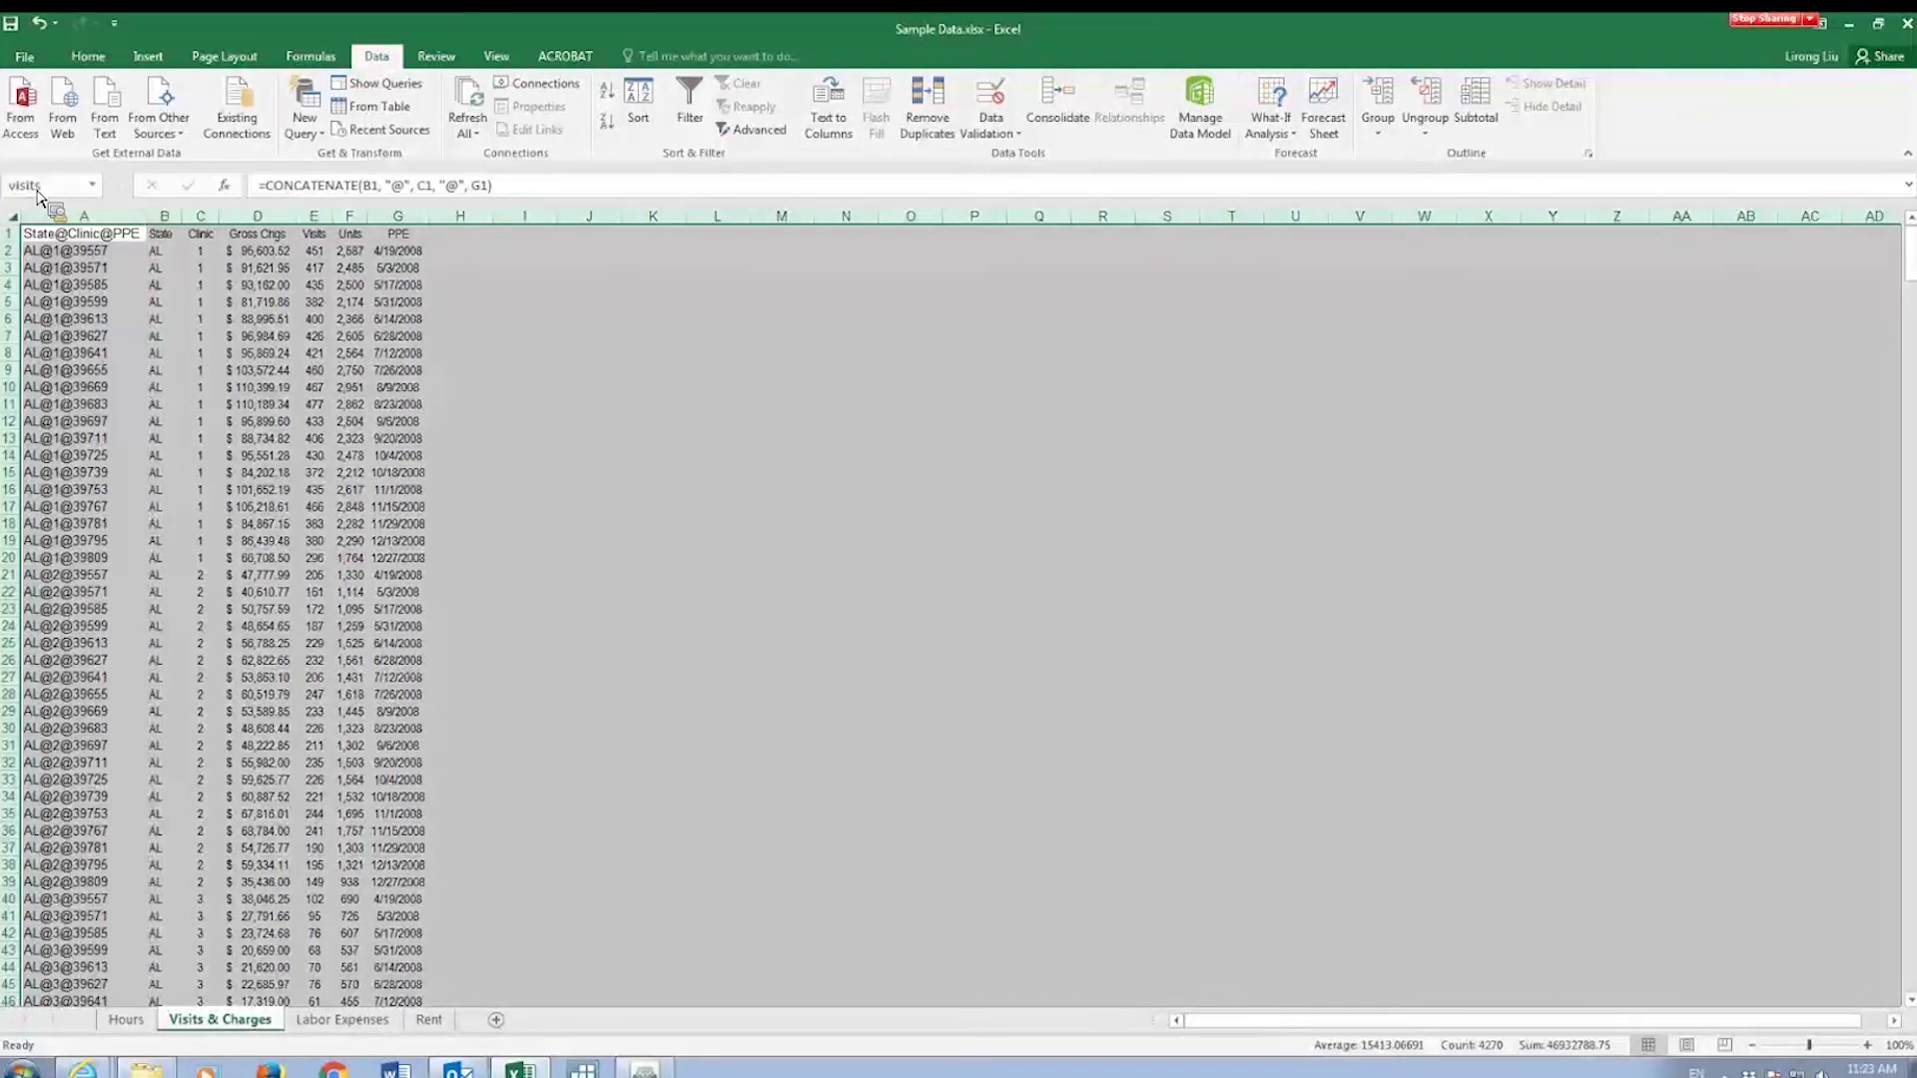
pyautogui.press('Return')
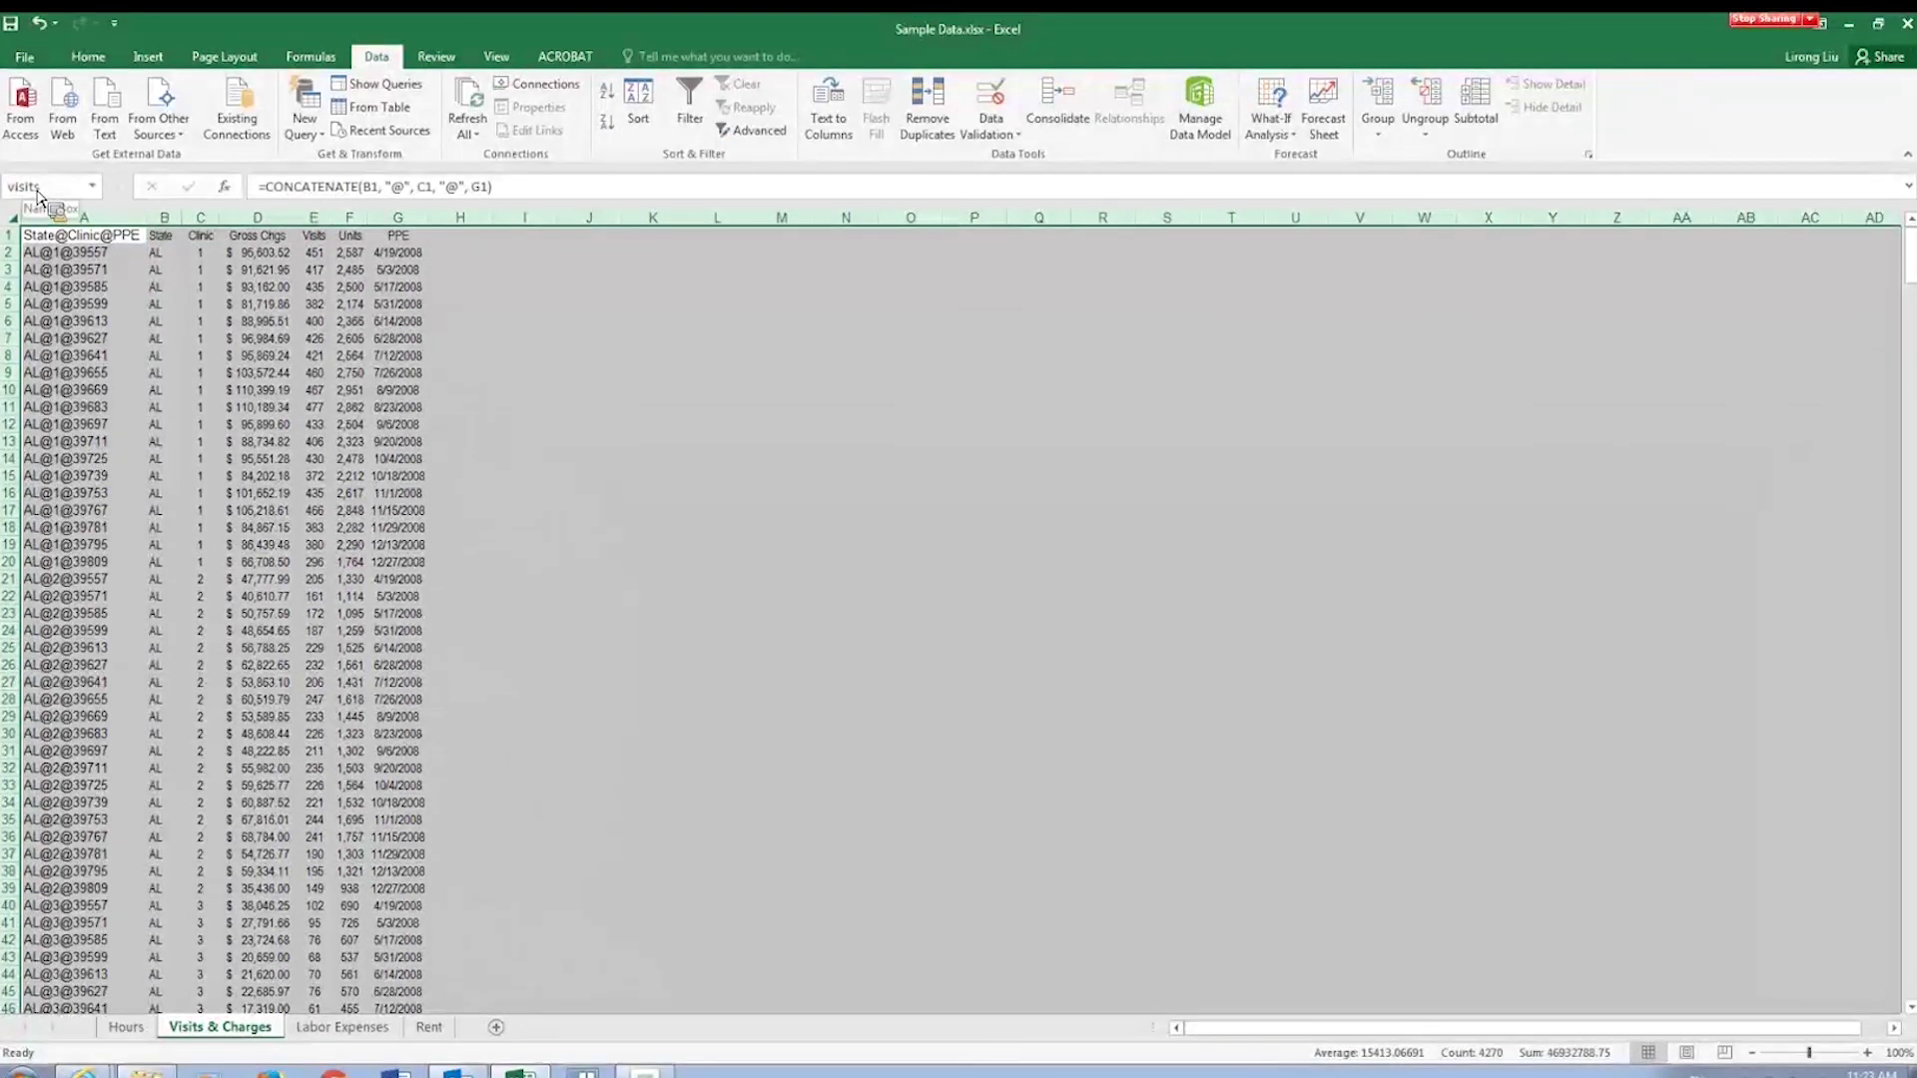
# Select all cells of the Labor Expenses sheet and define them as a named range called expenses.
pyautogui.click(342, 1029)
pyautogui.click(13, 219)
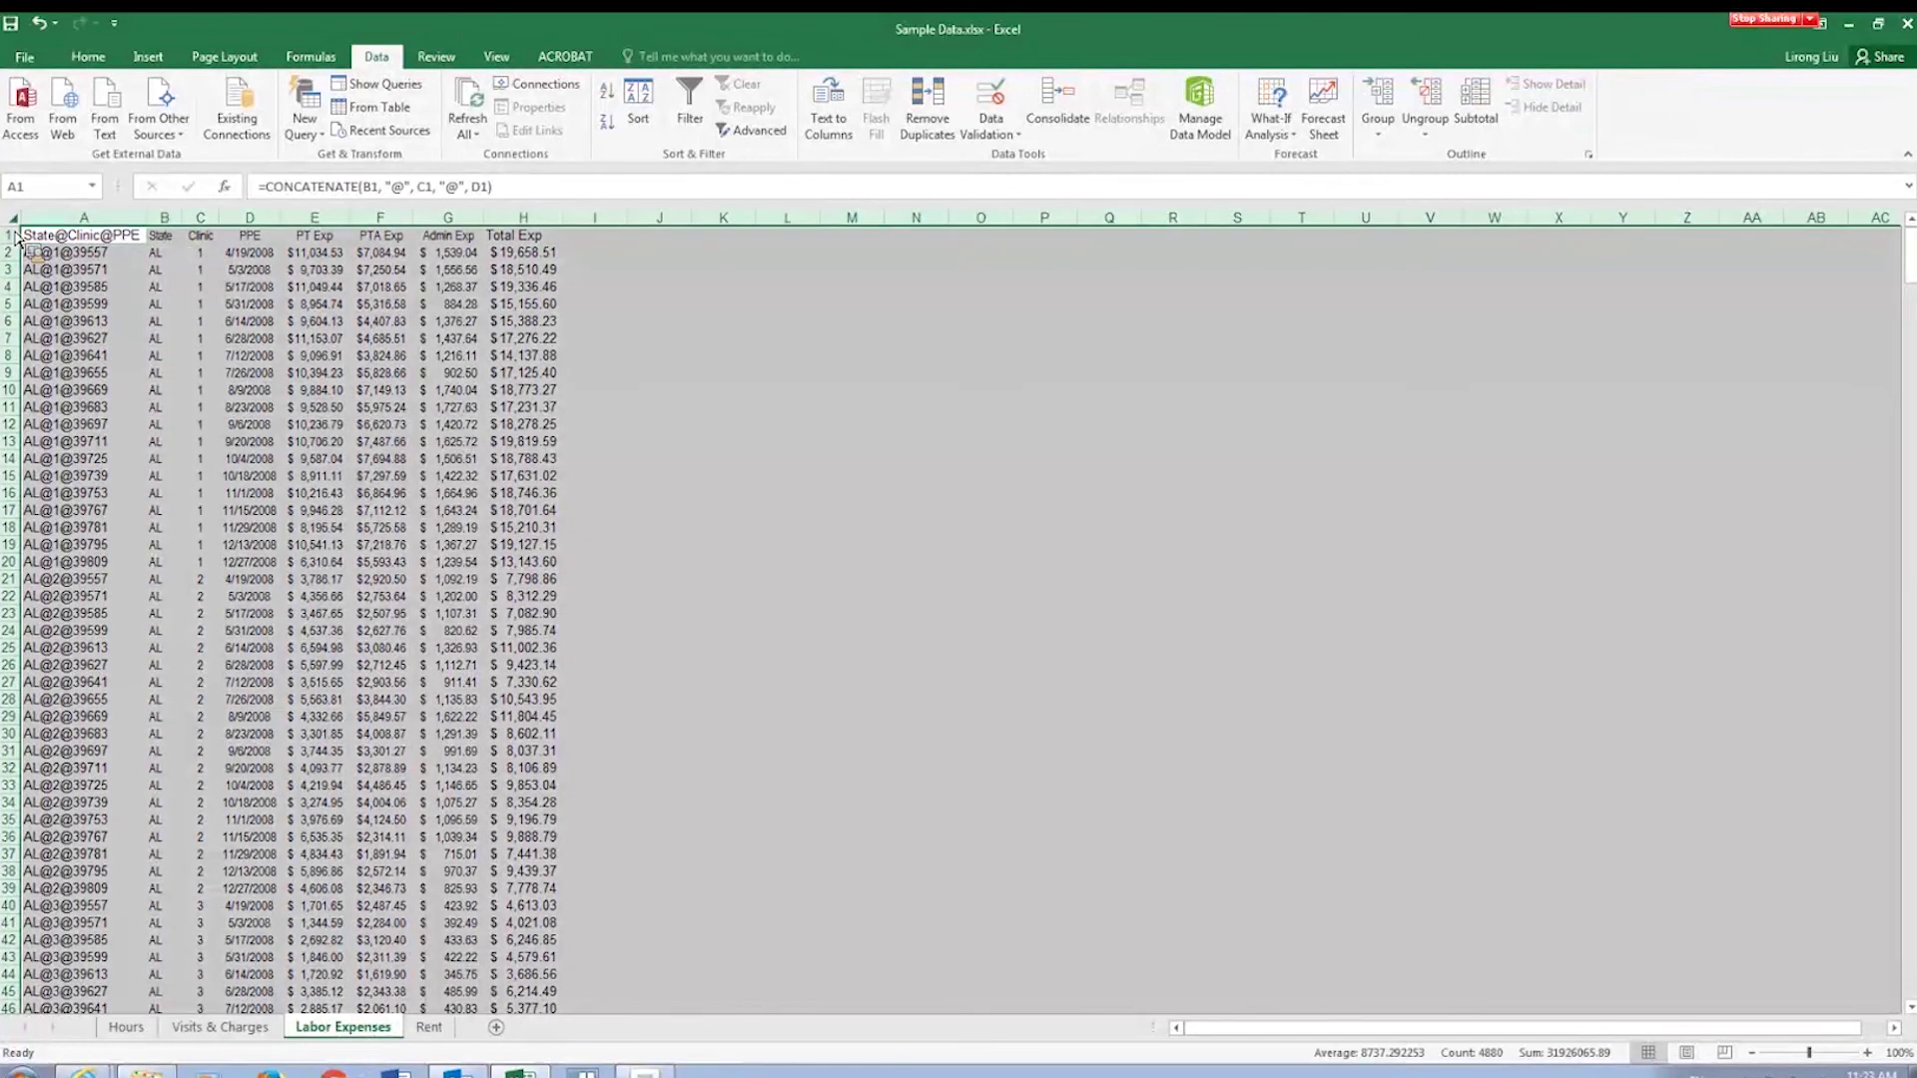
pyautogui.click(48, 189)
pyautogui.write('labo')
pyautogui.press('BackSpace')
pyautogui.press('BackSpace')
pyautogui.press('BackSpace')
pyautogui.press('BackSpace')
pyautogui.write('expenses')
# Try to define all cells of the Rent sheet as a named range called rent.
pyautogui.click(429, 1024)
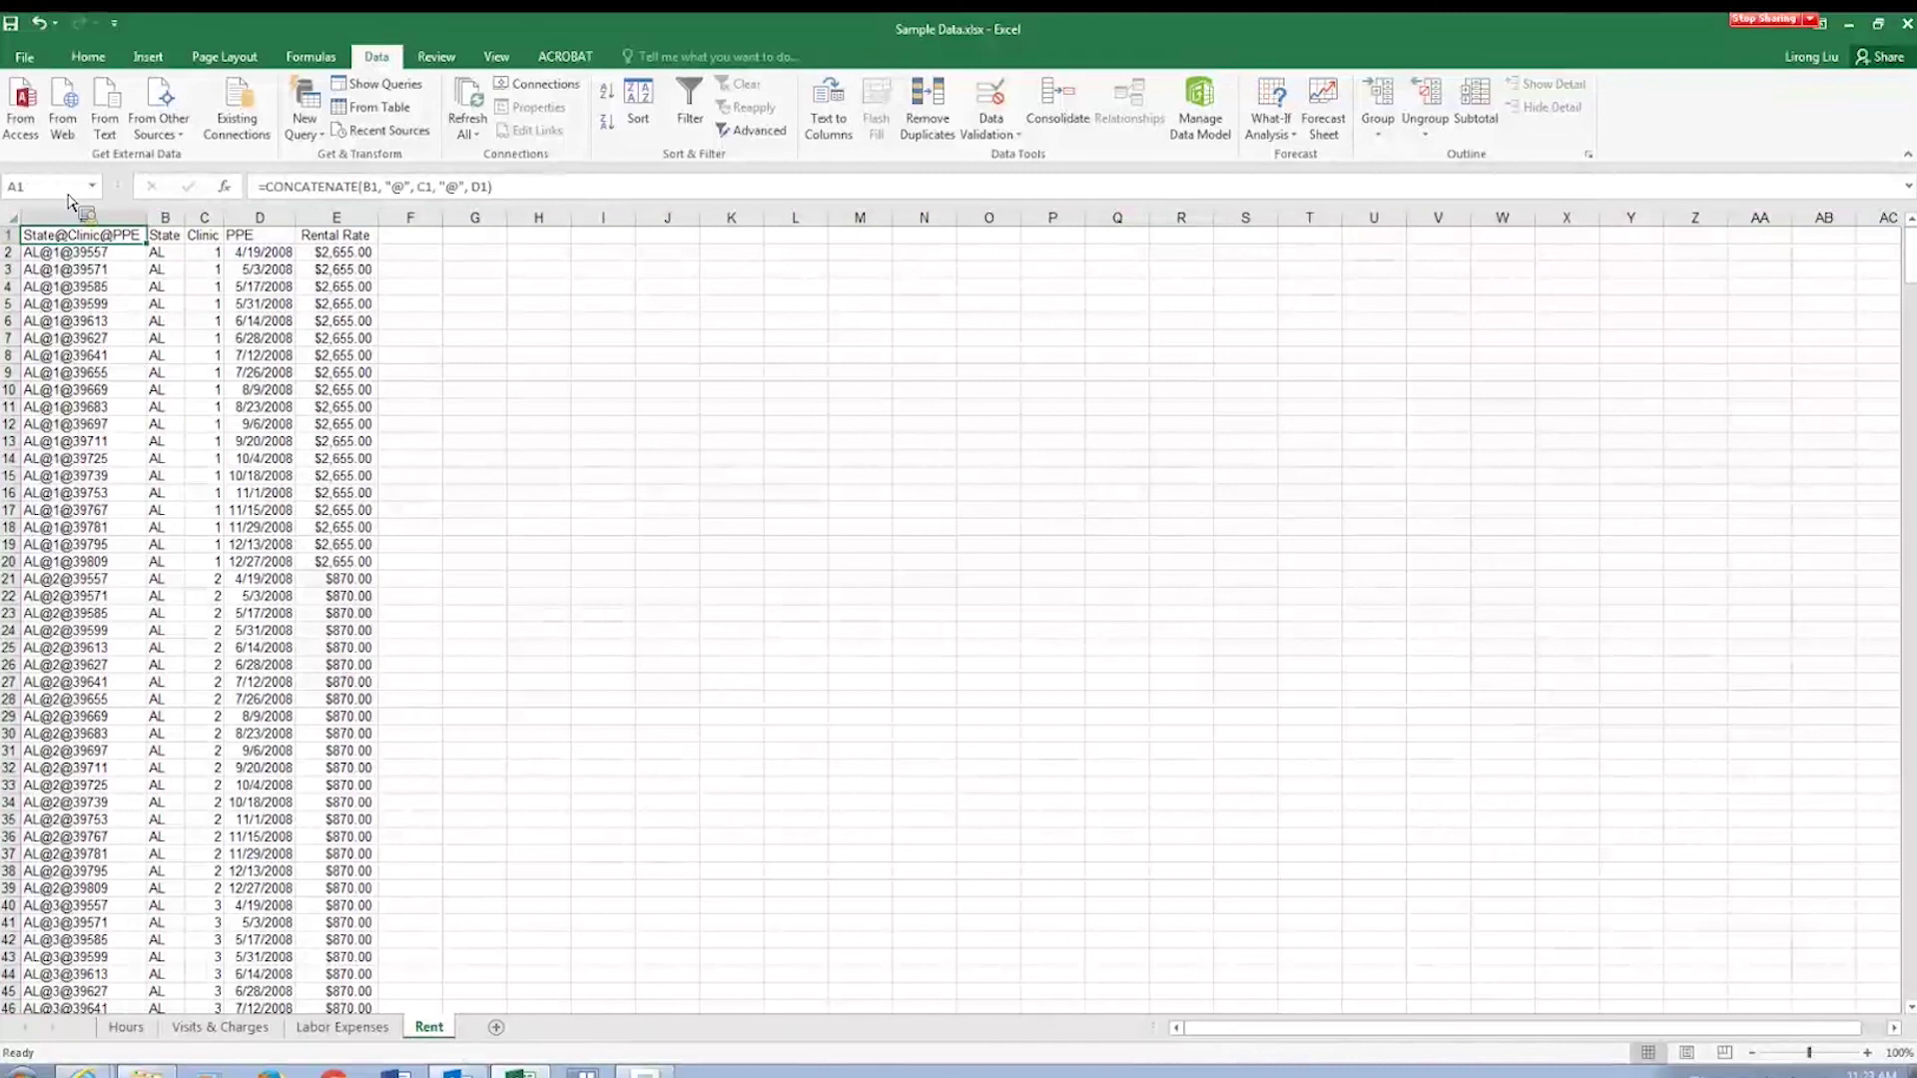
pyautogui.click(14, 216)
pyautogui.write('rent')
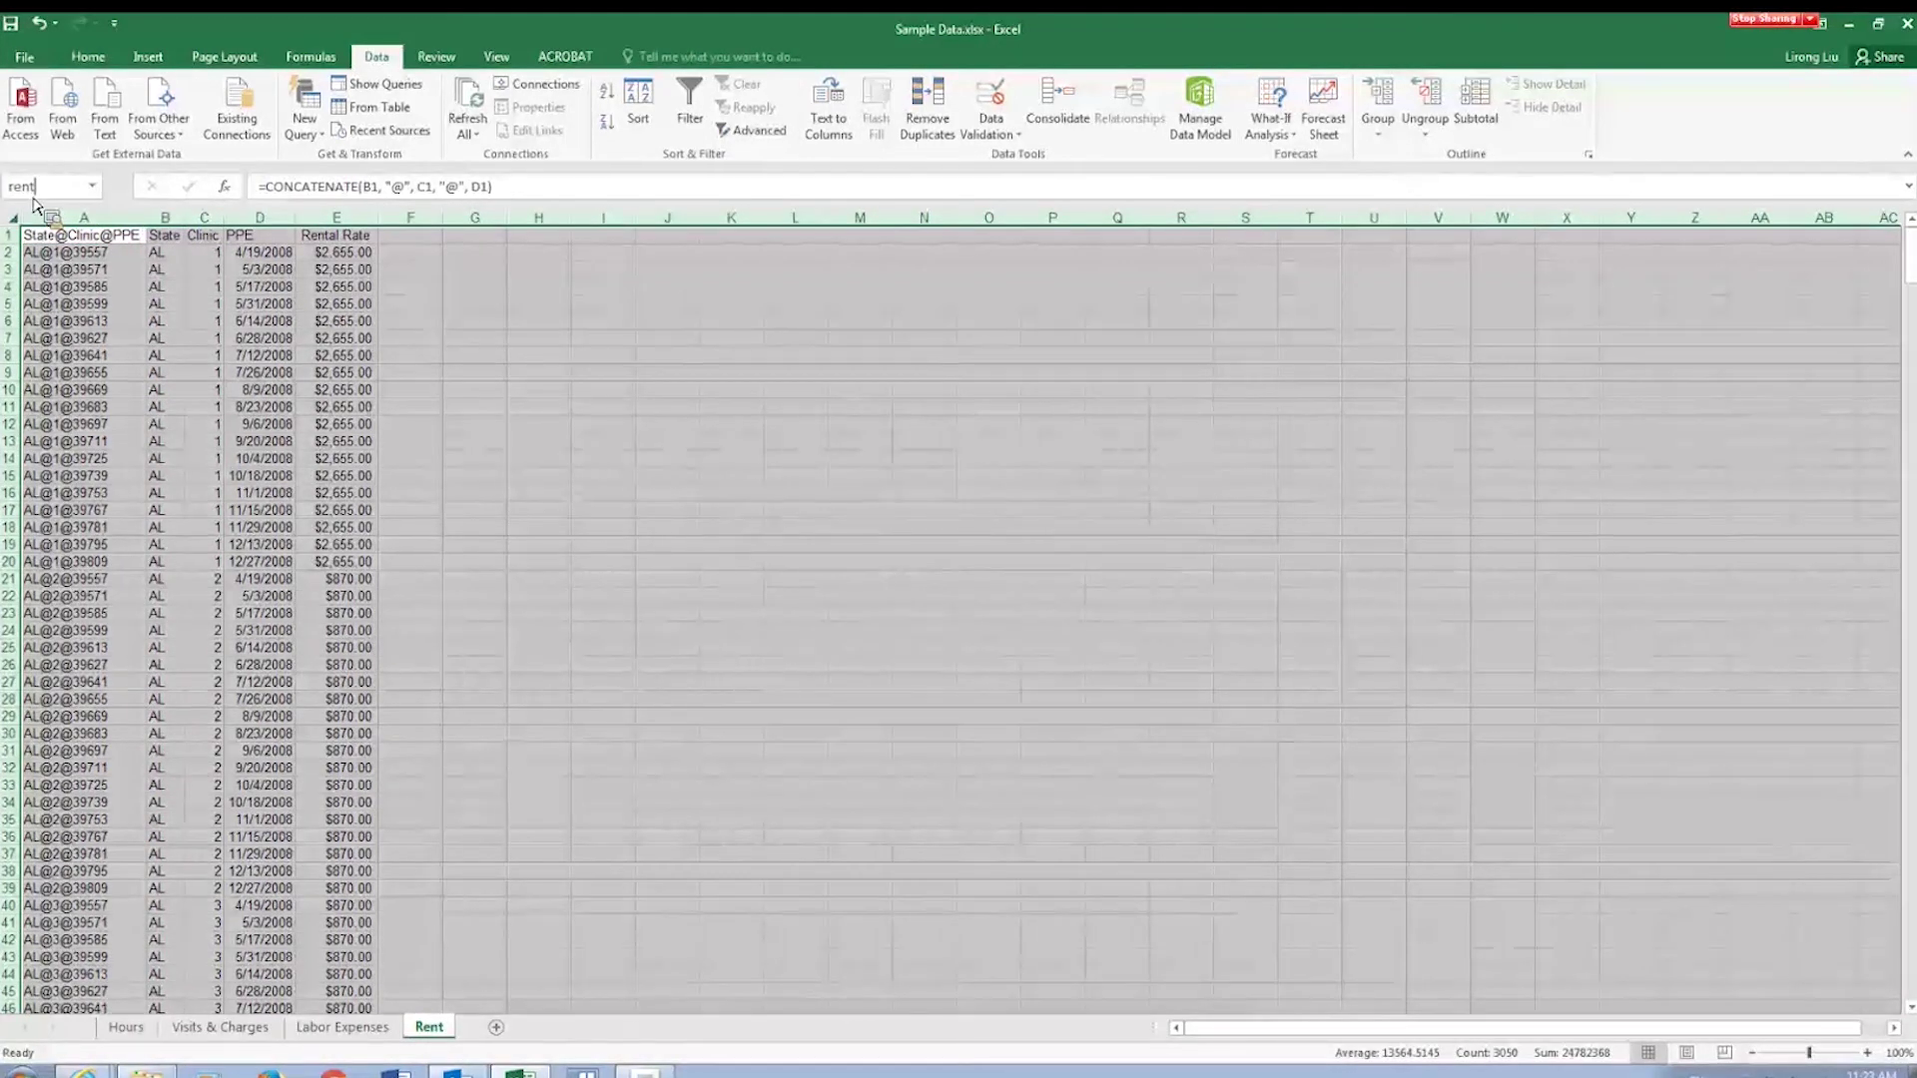
pyautogui.press('Return')
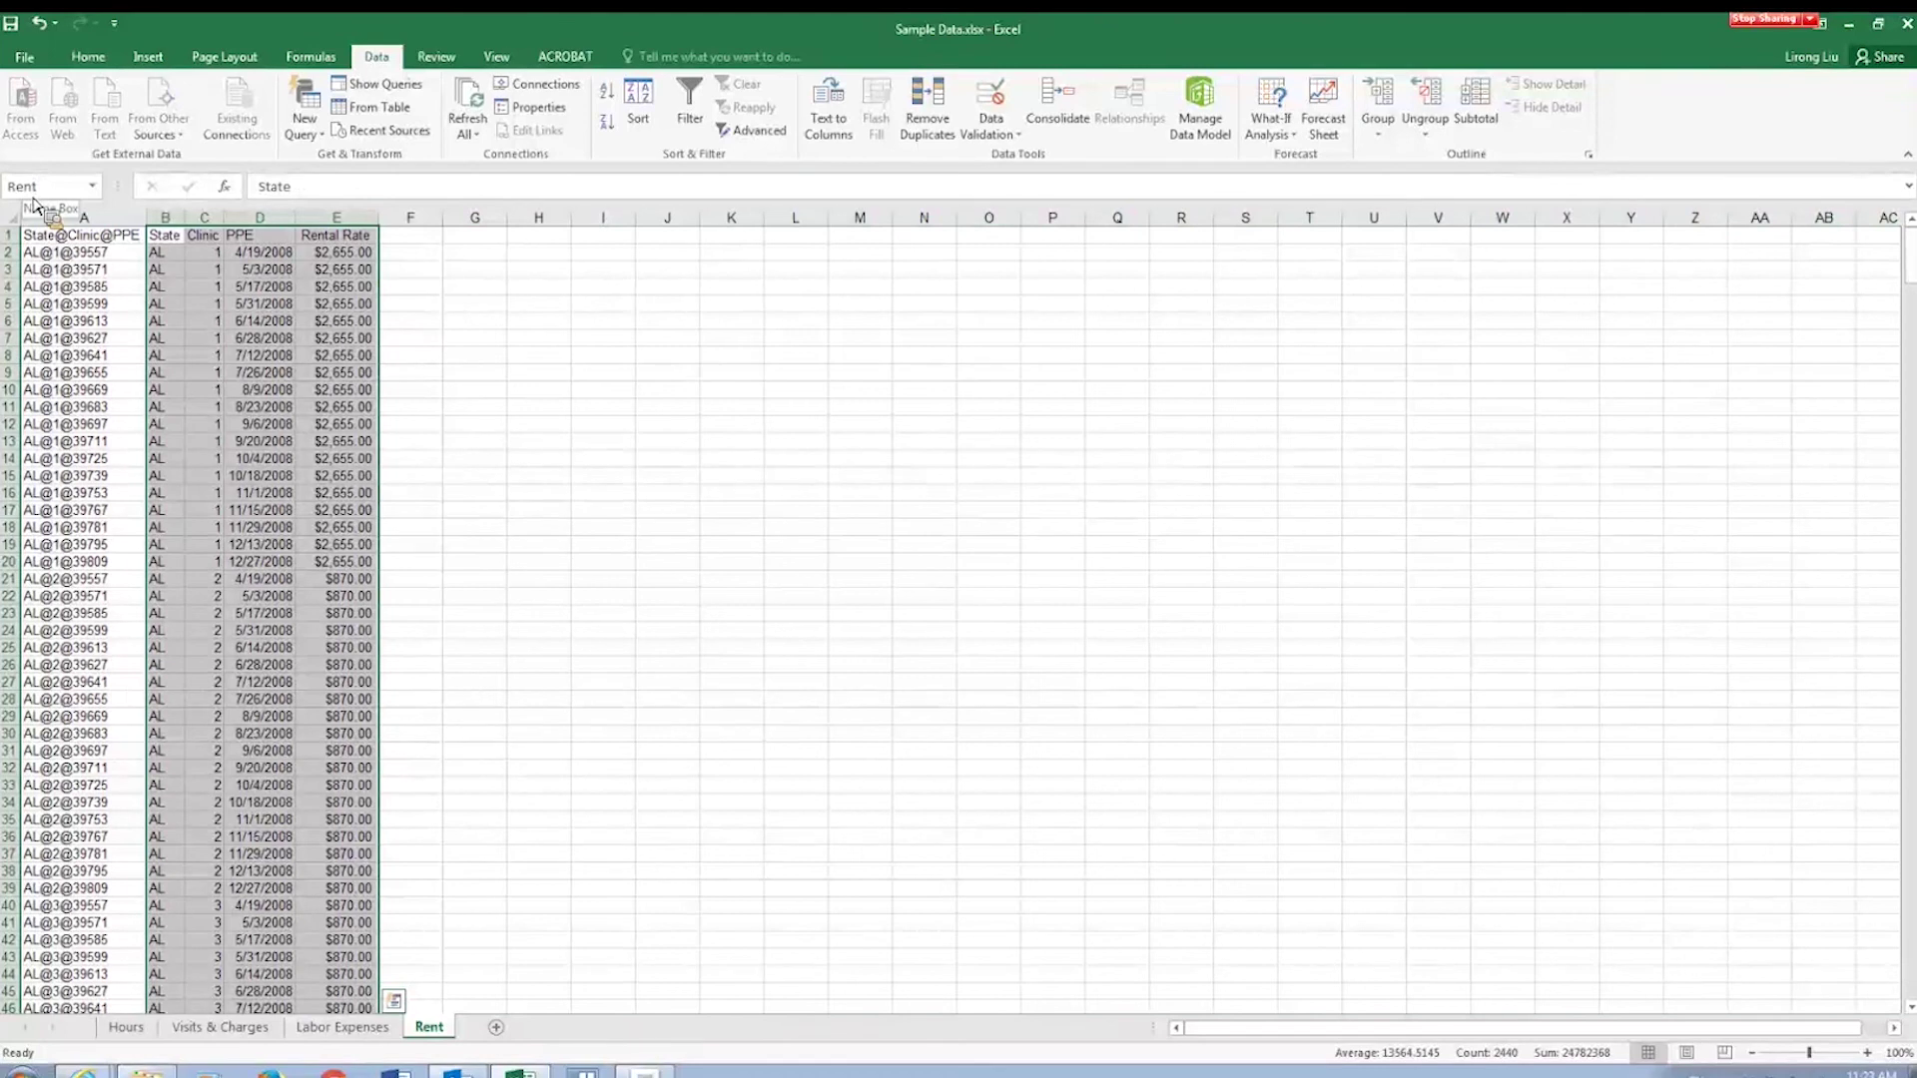
# Select all cells of the Rent sheet, including the State@Clinic@PPE key column.
pyautogui.click(199, 426)
pyautogui.hotkey('ctrl', 'Home')
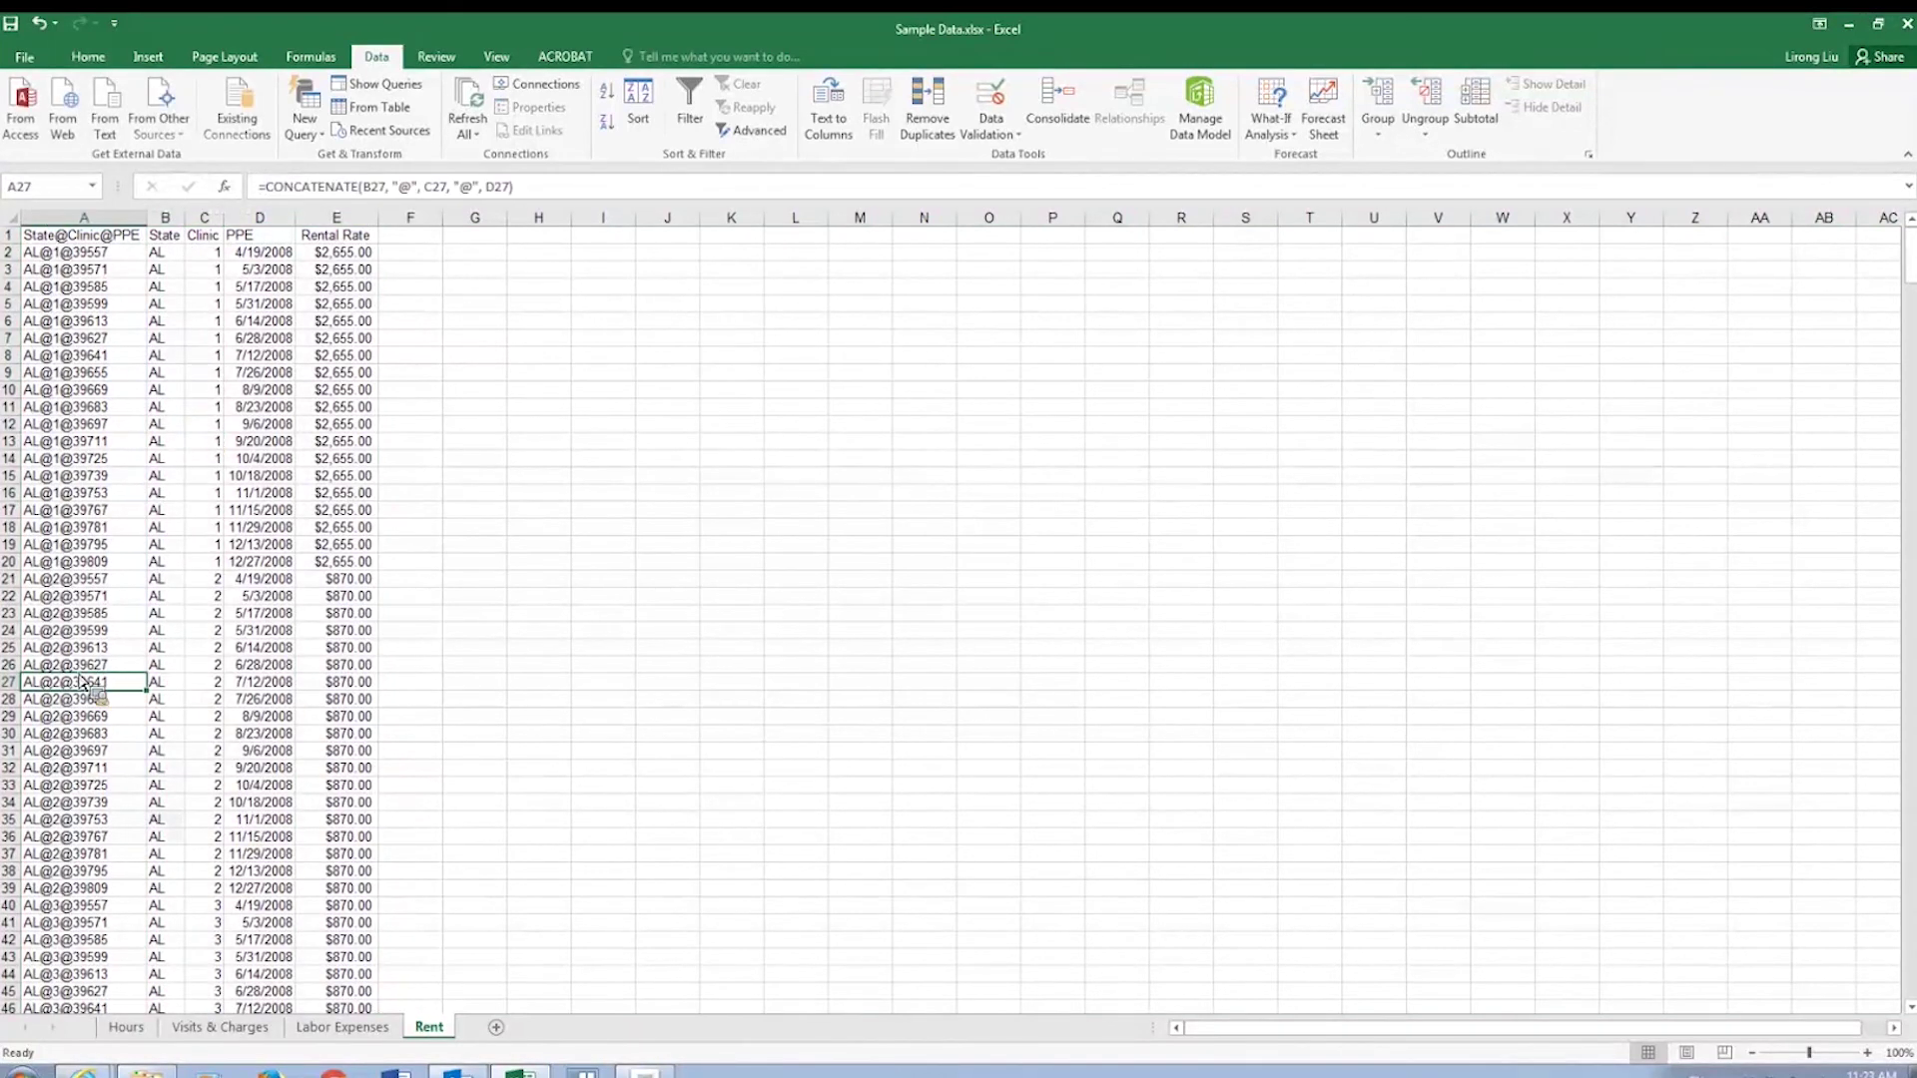
pyautogui.hotkey('ctrl', 'a')
pyautogui.hotkey('ctrl', 'a')
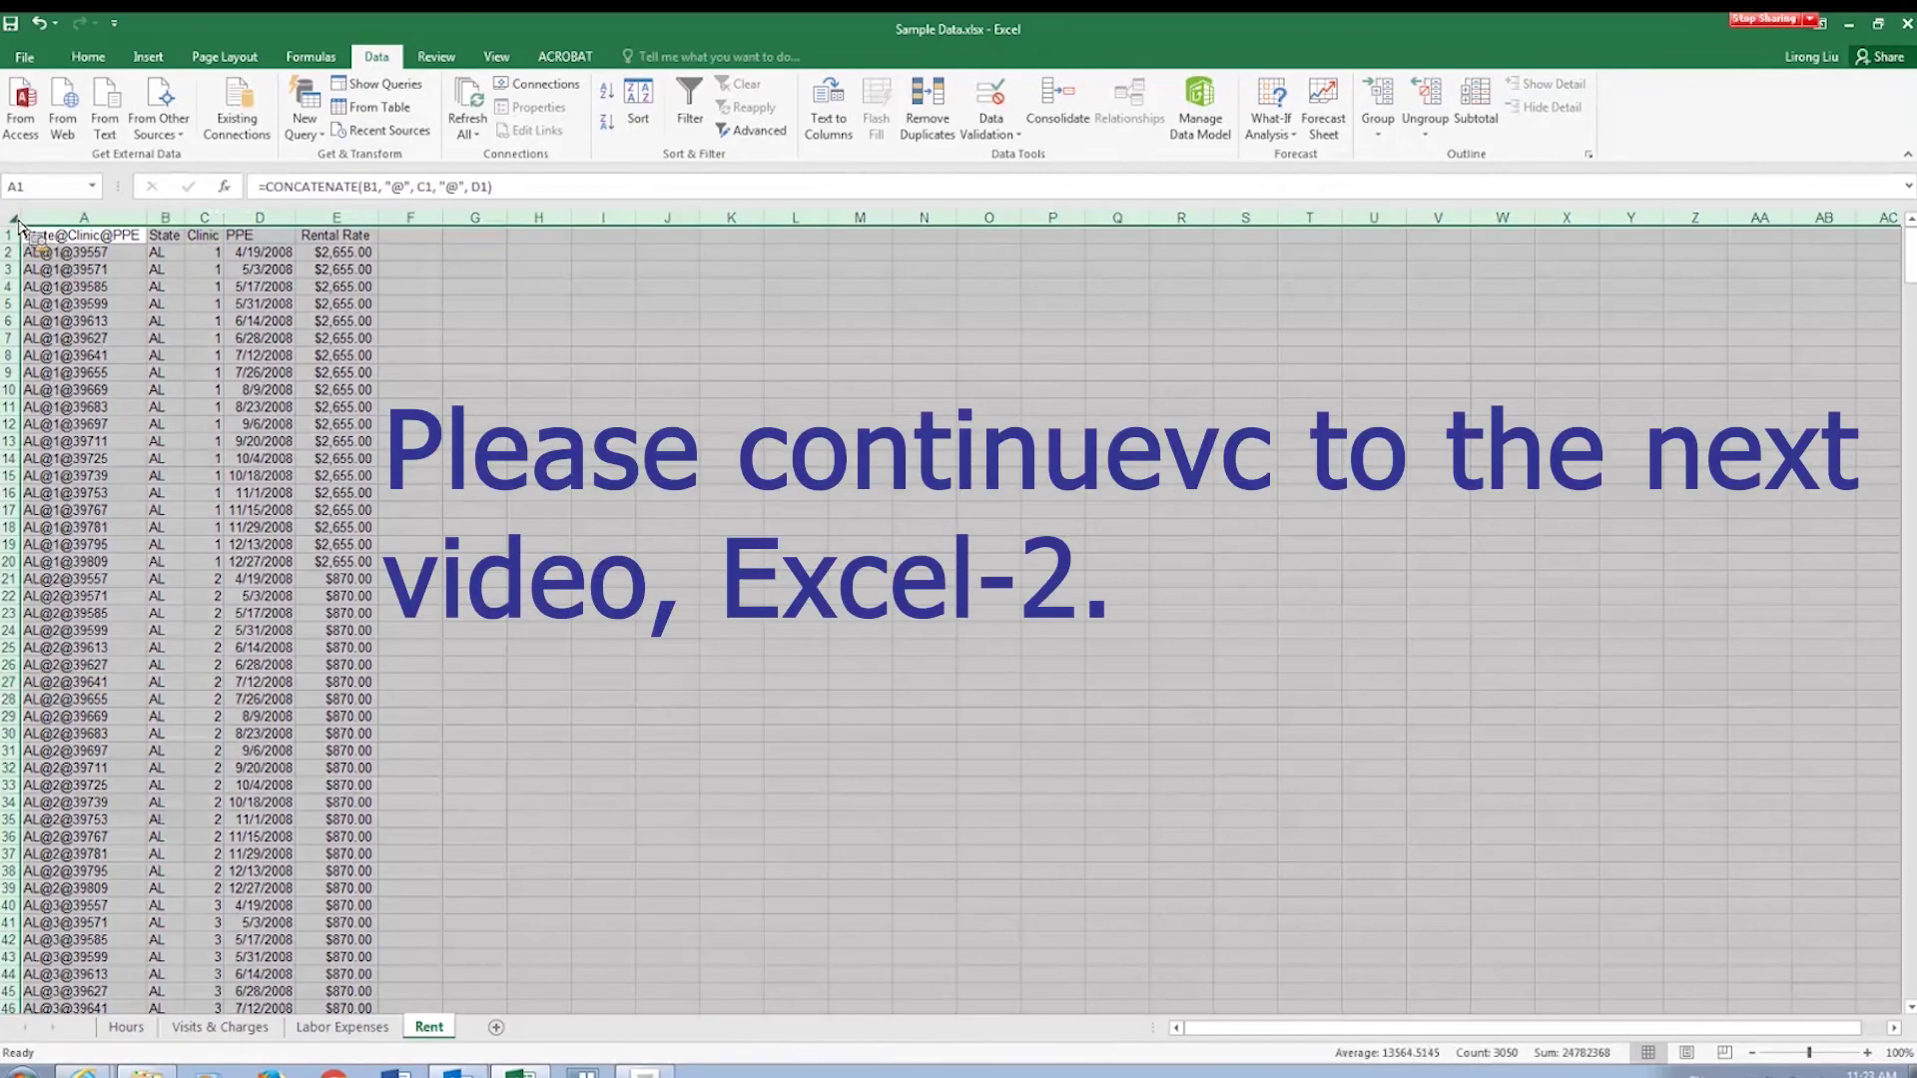